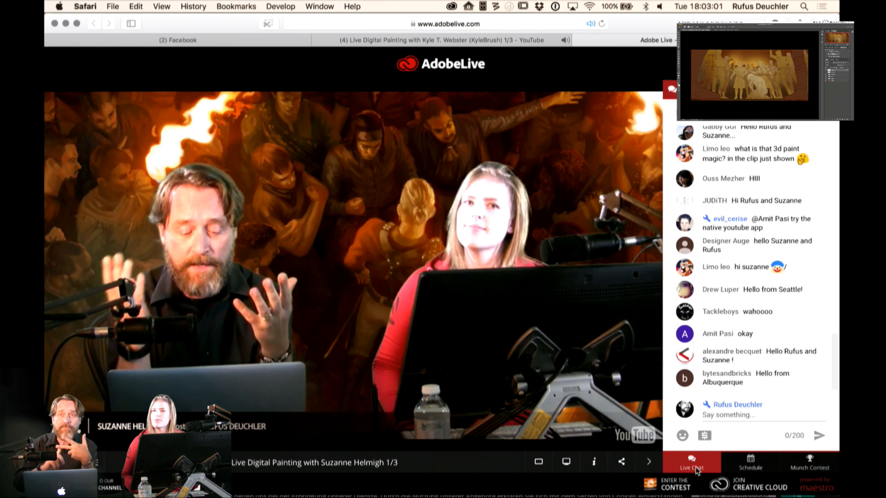
Step: Check the livestream schedule and the Munch Contest information, and open the contest entry page
left_click(751, 463)
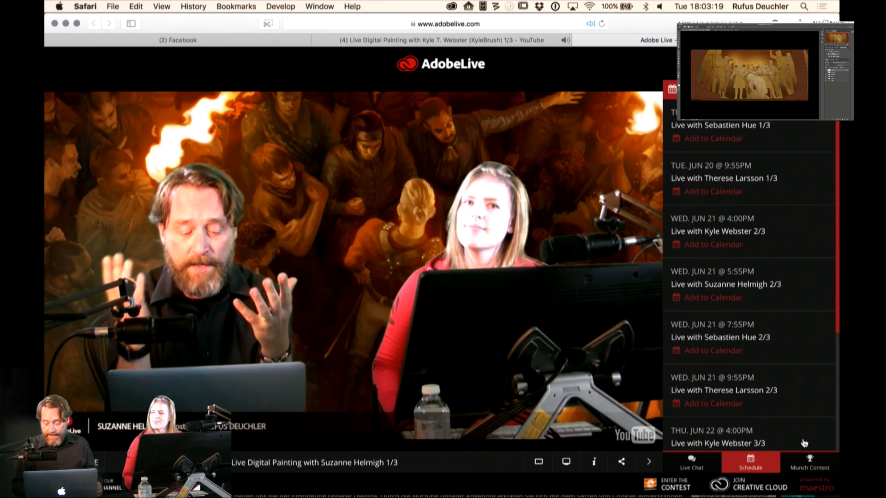
left_click(806, 466)
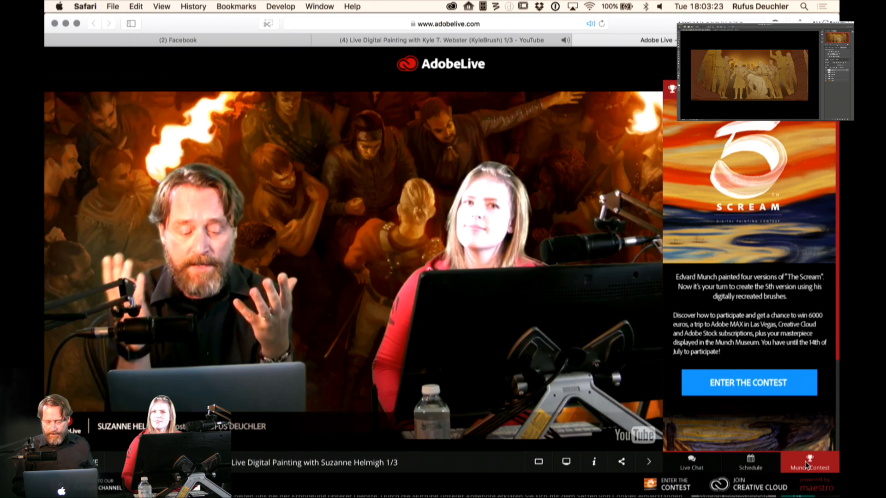
scroll(726, 255, "down", 1)
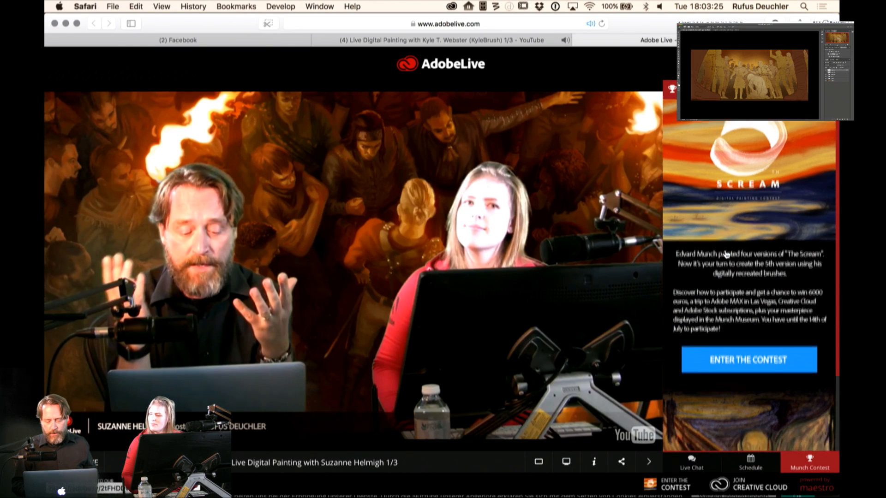
scroll(726, 254, "down", 4)
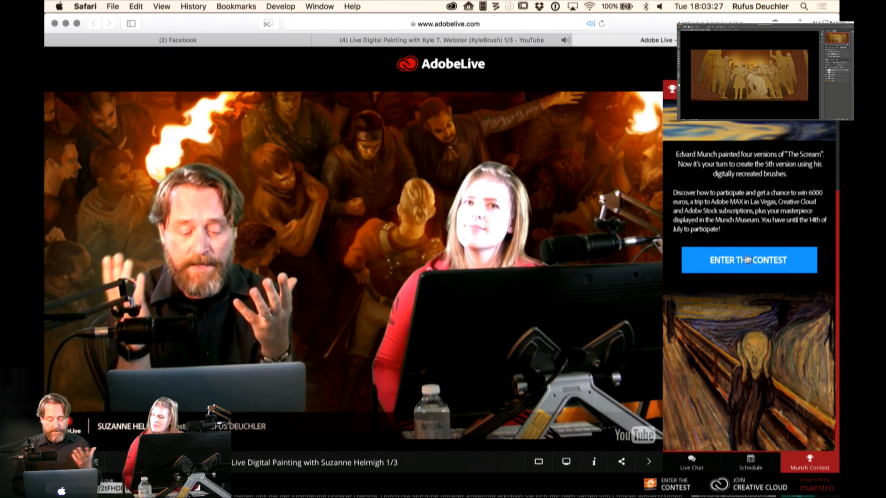
left_click(742, 261)
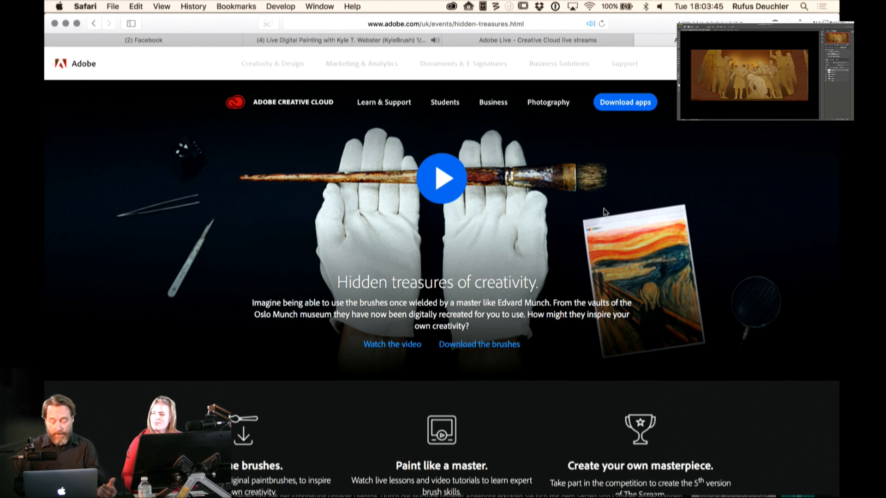
Step: Examine the Hidden treasures of creativity page, covering the Munch brushes, supported apps and Photoshop CC video tutorials
scroll(604, 209, "down", 2)
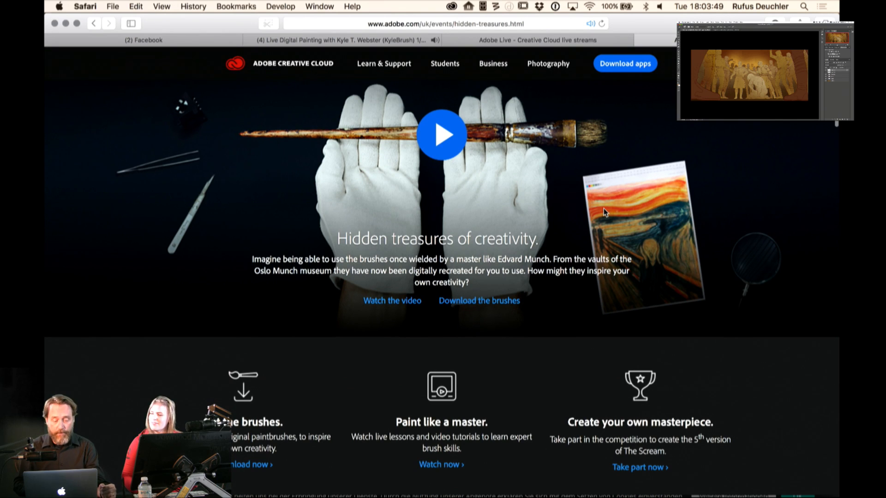
scroll(603, 208, "down", 4)
scroll(603, 208, "down", 3)
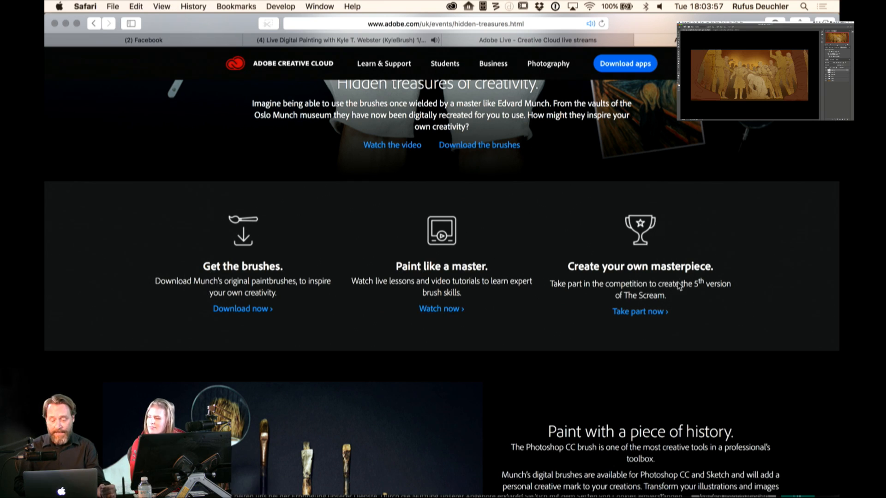
scroll(697, 299, "down", 5)
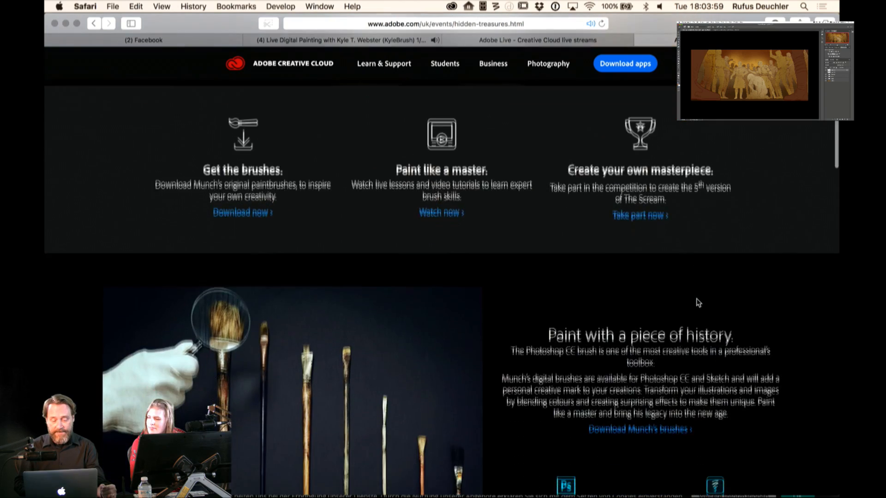
scroll(697, 303, "down", 3)
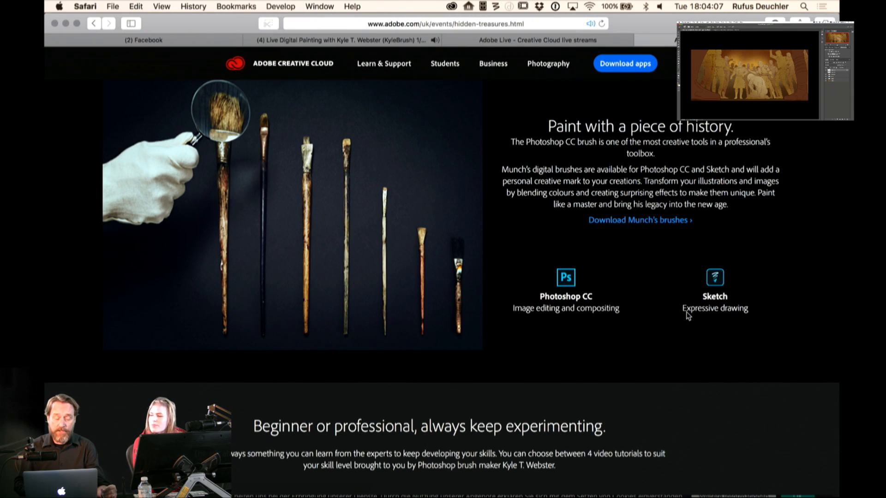
scroll(682, 317, "down", 5)
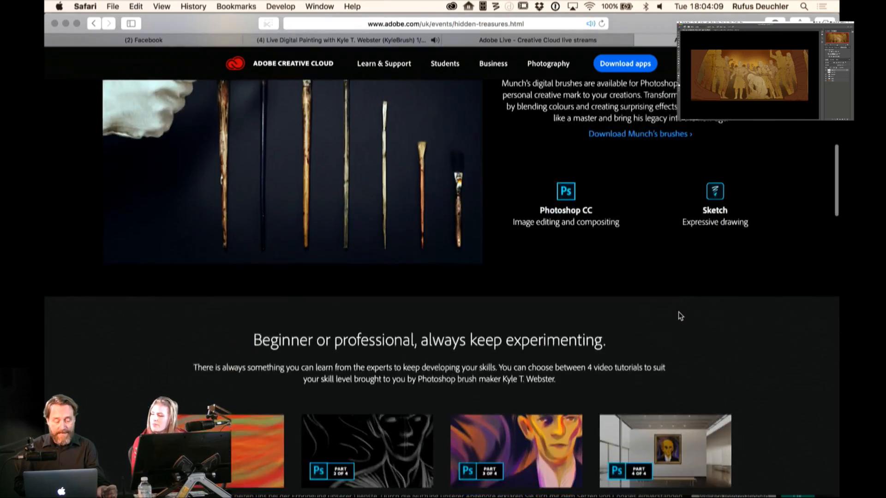
scroll(681, 317, "down", 5)
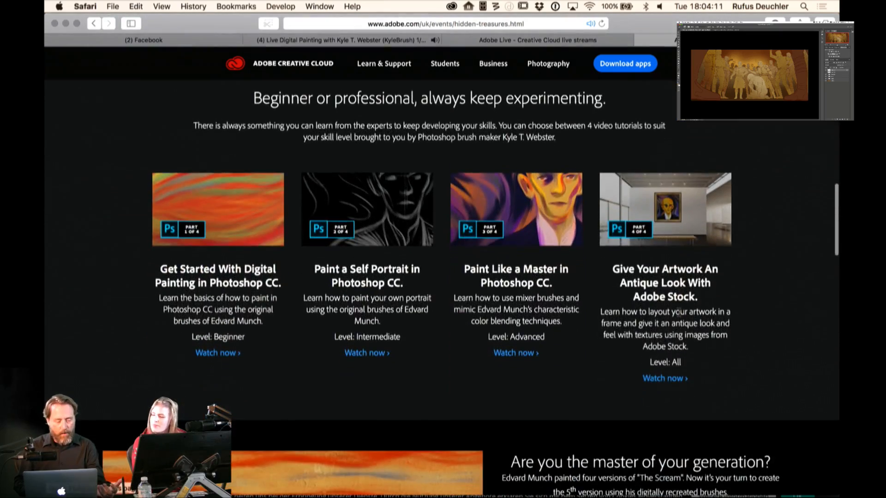
scroll(678, 312, "down", 10)
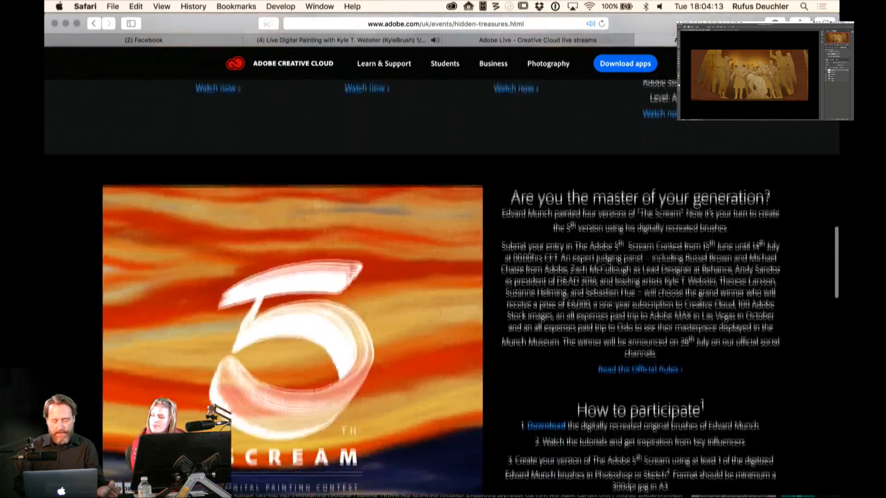
Step: Read the 5th Scream contest's entry details and participation instructions, through to the livestream section
scroll(679, 313, "down", 3)
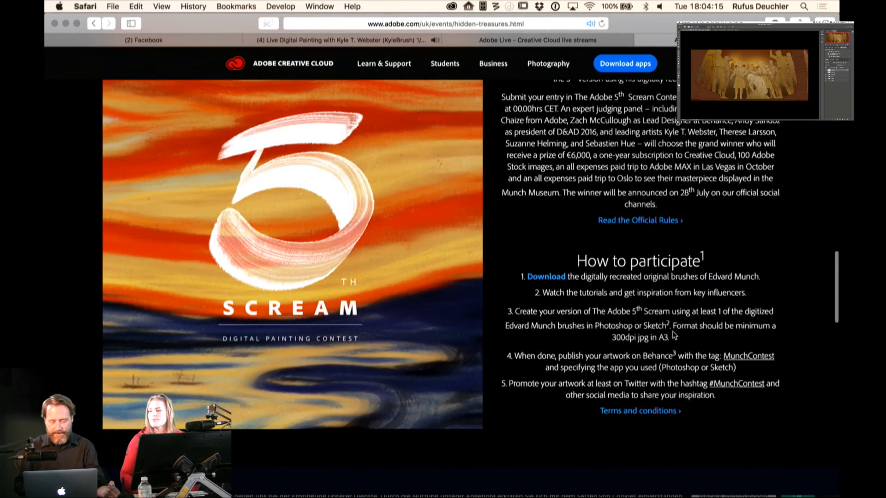
scroll(675, 336, "up", 2)
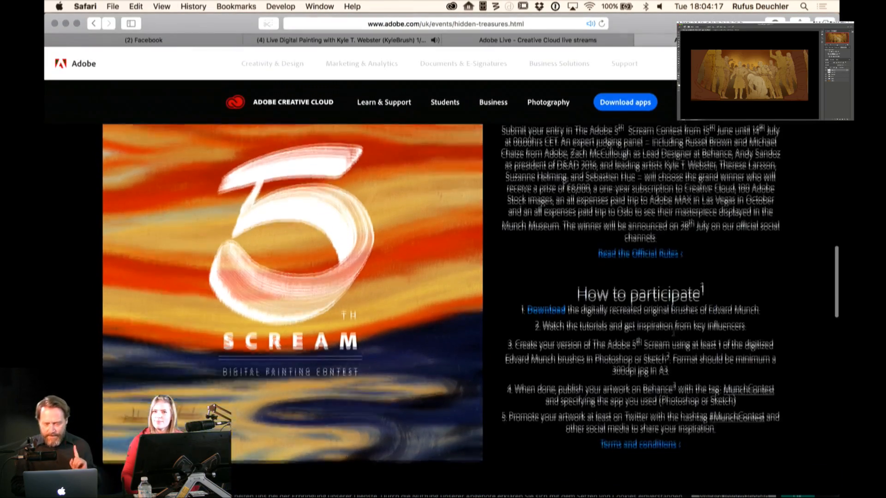
scroll(675, 336, "up", 3)
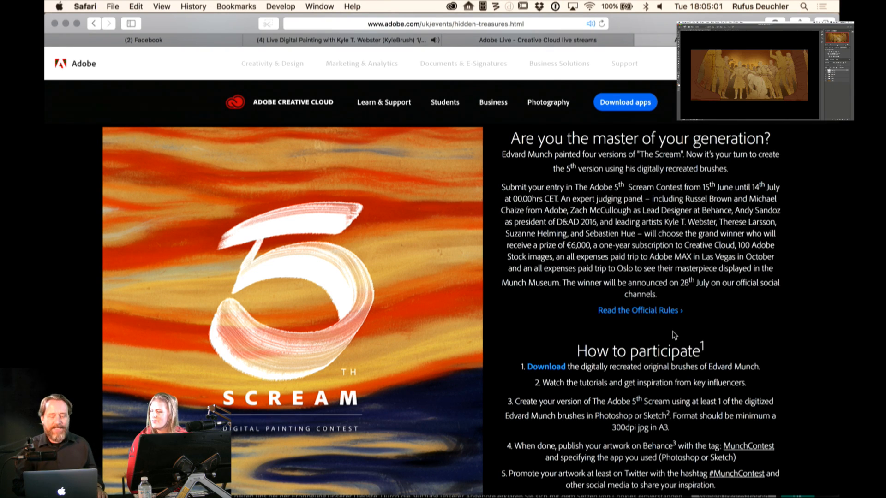
scroll(675, 335, "down", 2)
scroll(674, 335, "down", 3)
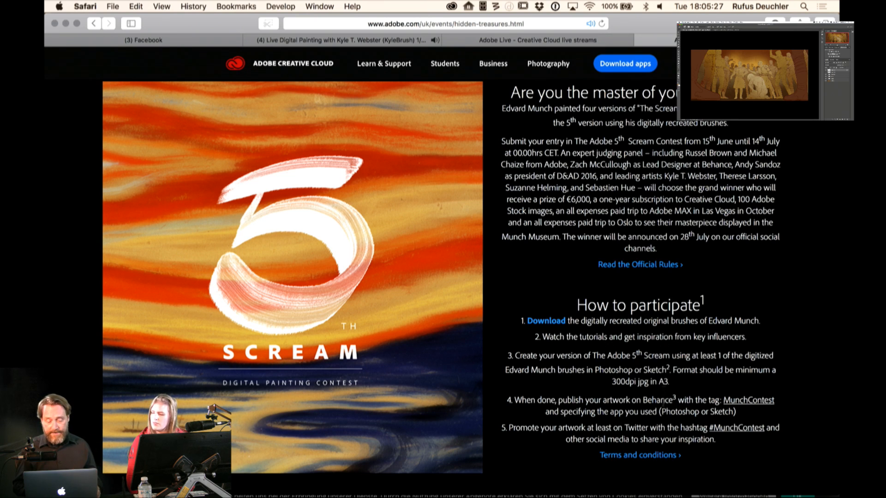
scroll(659, 427, "down", 5)
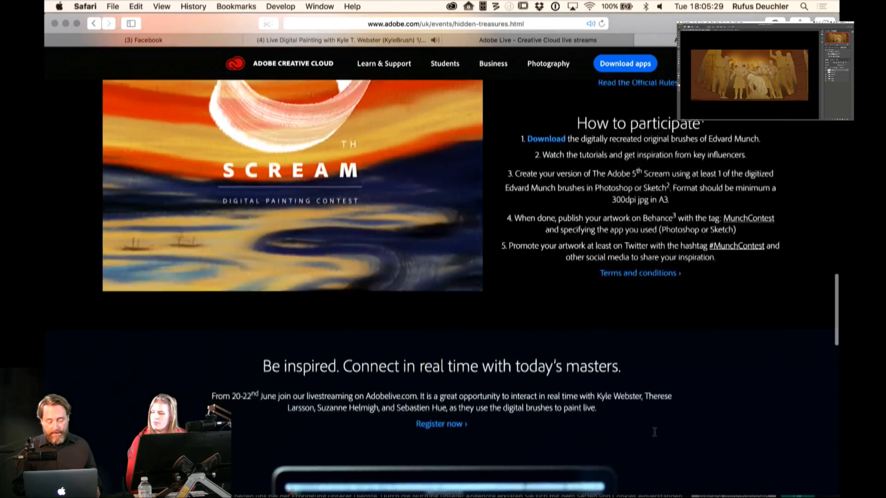
scroll(656, 435, "down", 3)
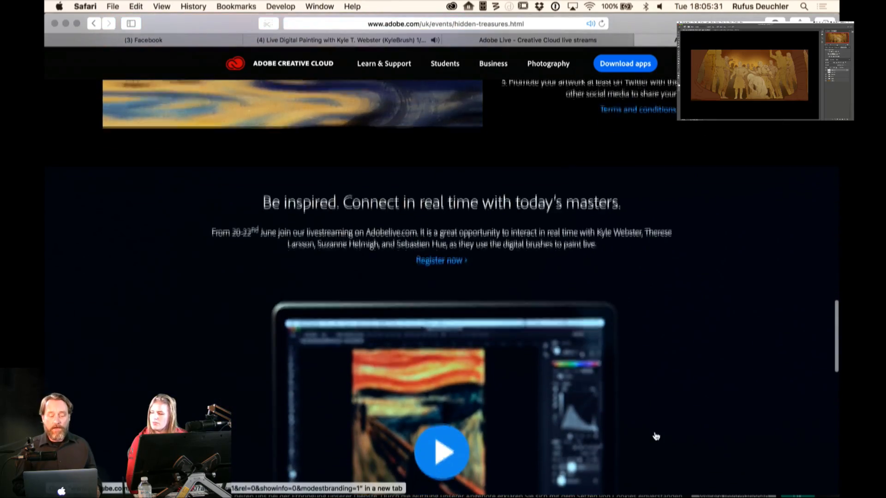
Step: Look back over the contest page's introductory sections and return to the Adobe Live streams page
scroll(657, 436, "up", 8)
scroll(656, 435, "down", 6)
scroll(614, 453, "up", 15)
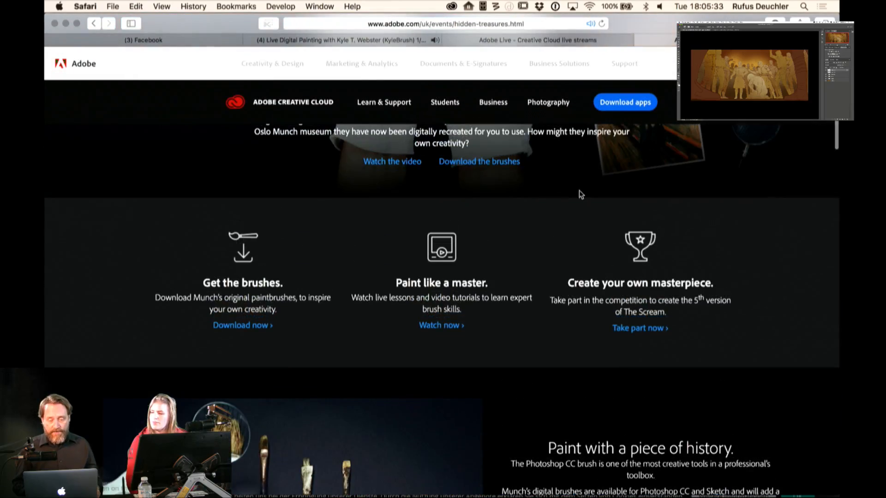
left_click(604, 40)
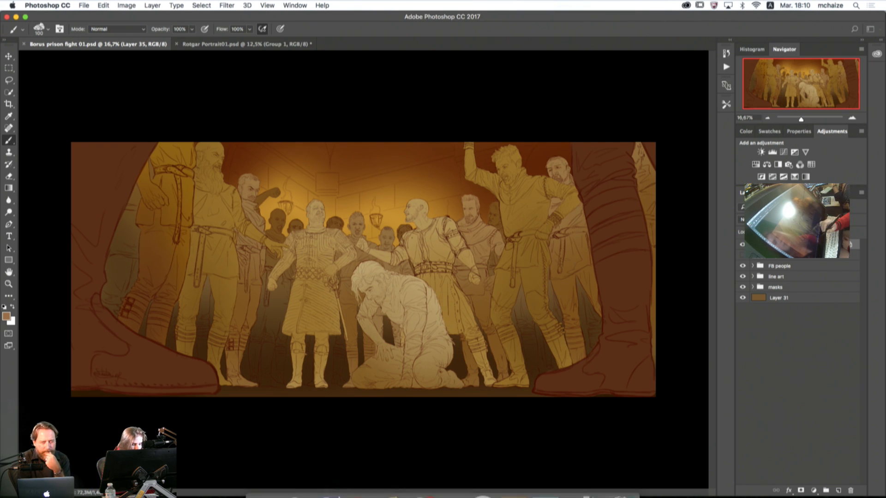
Step: Switch to Chrome, enter the Caldyra illustrated novel site and look through its gallery of illustrations
left_click(357, 485)
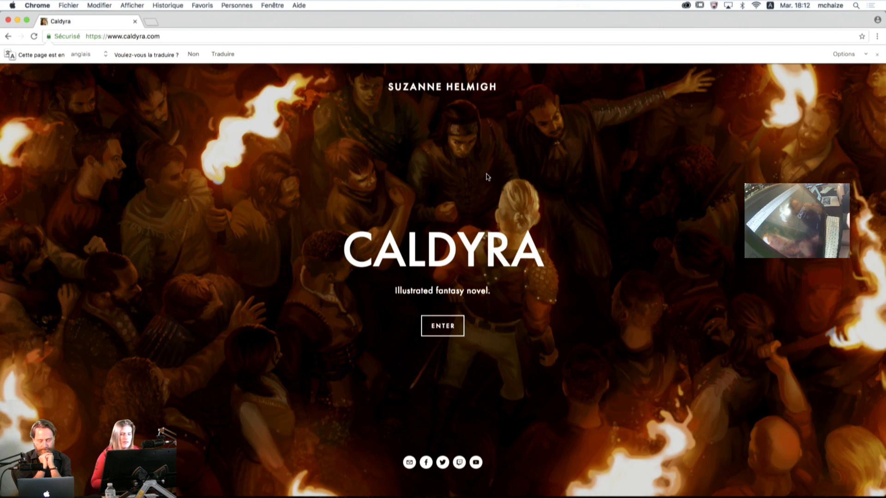
left_click(443, 326)
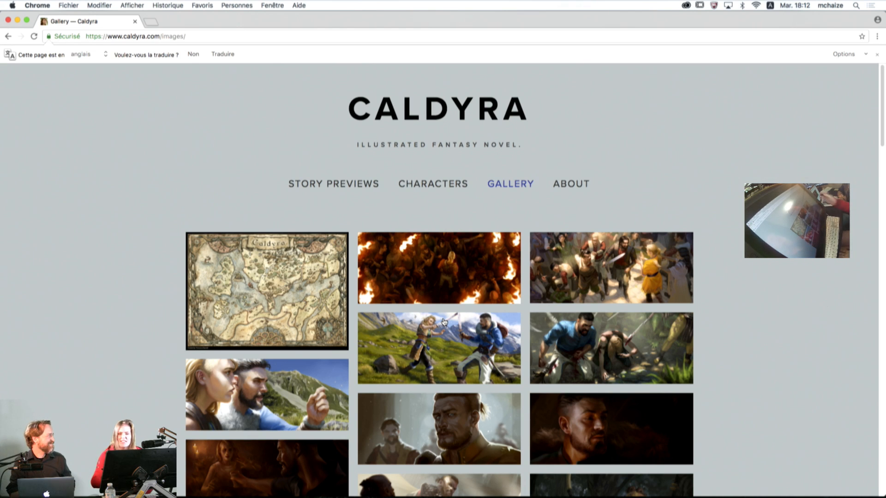
scroll(883, 125, "down", 3)
mouse_move(883, 125)
left_mouse_down()
mouse_move(883, 387)
mouse_move(874, 261)
left_mouse_up()
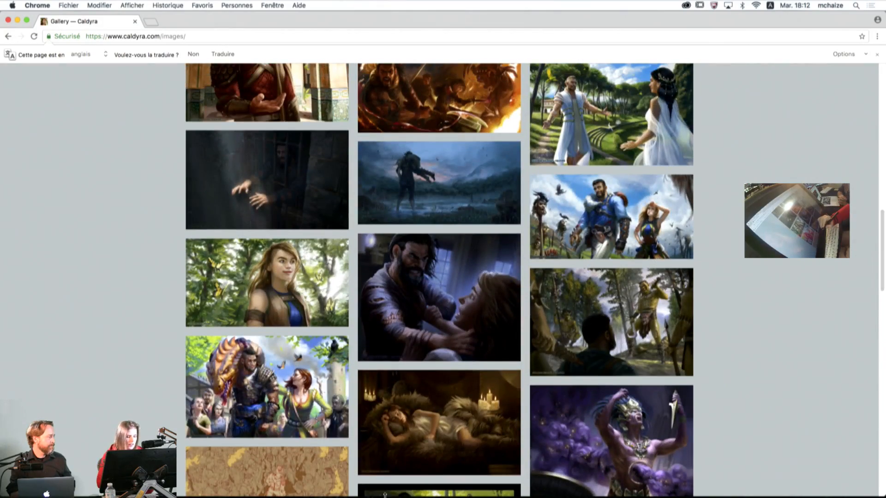
Step: Switch to Photoshop and bring up the Rotgar Portrait01.psd document
mouse_move(386, 497)
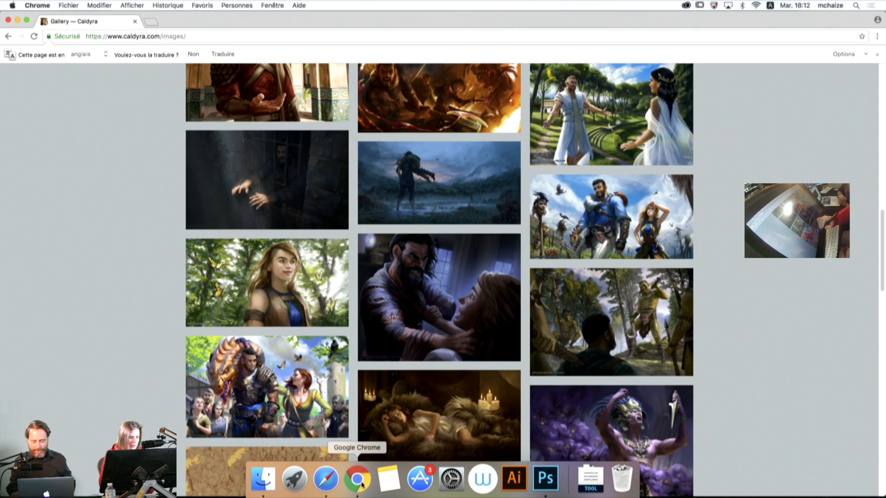
left_click(543, 484)
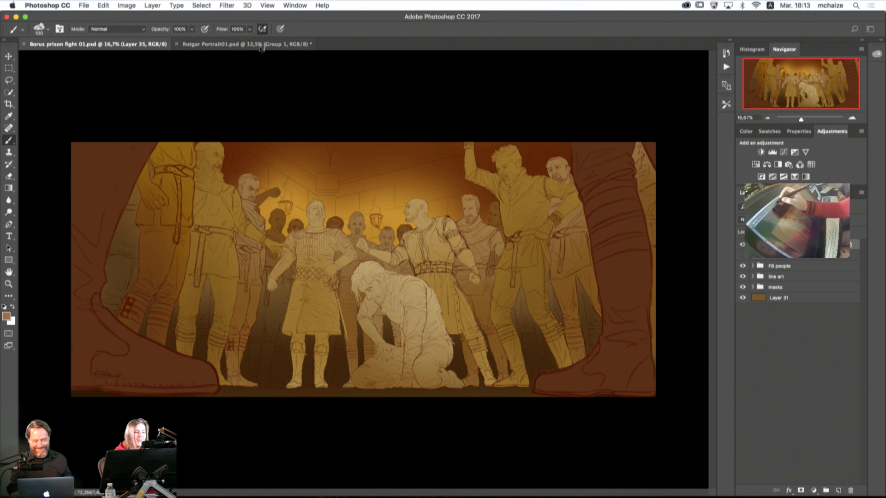
left_click(240, 44)
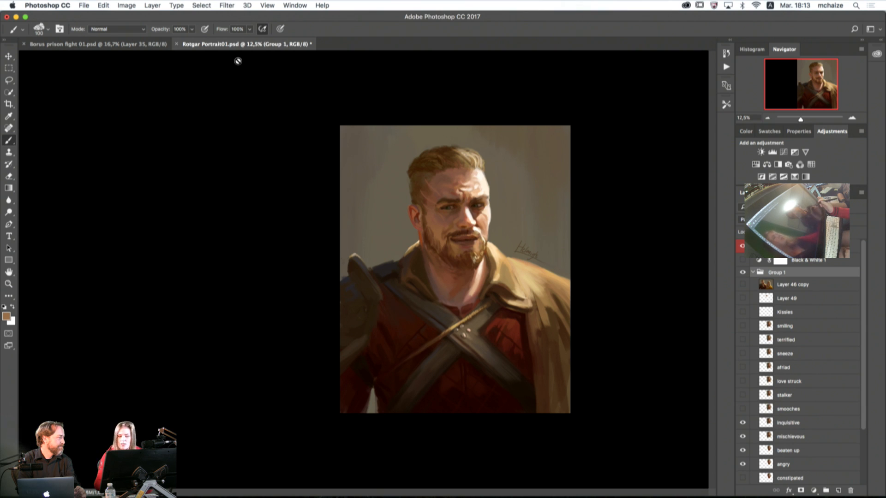
Step: Preview the portrait's alternative facial expressions by toggling the visibility of the afraid, stalker and inquisitive layers
left_click(742, 368)
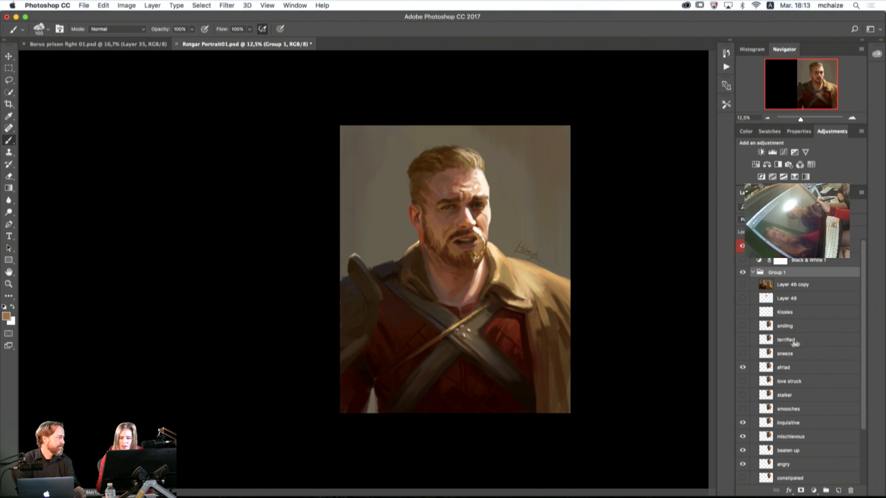
left_click(742, 368)
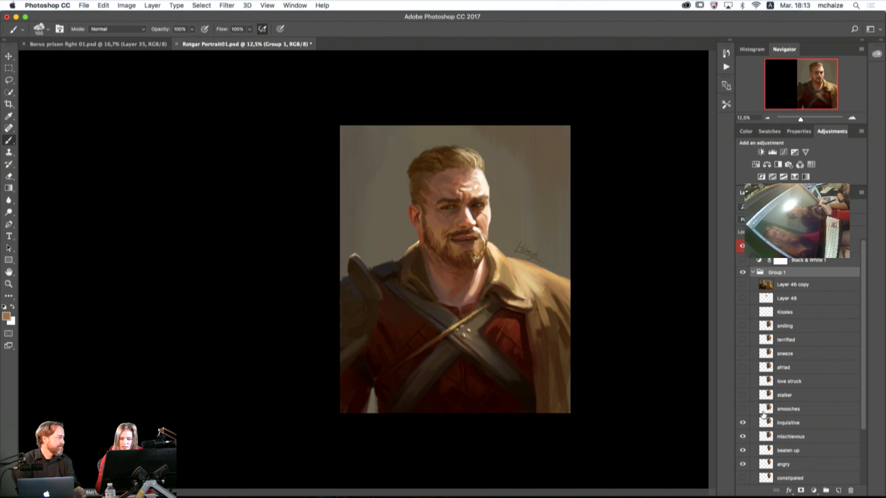
left_click(743, 395)
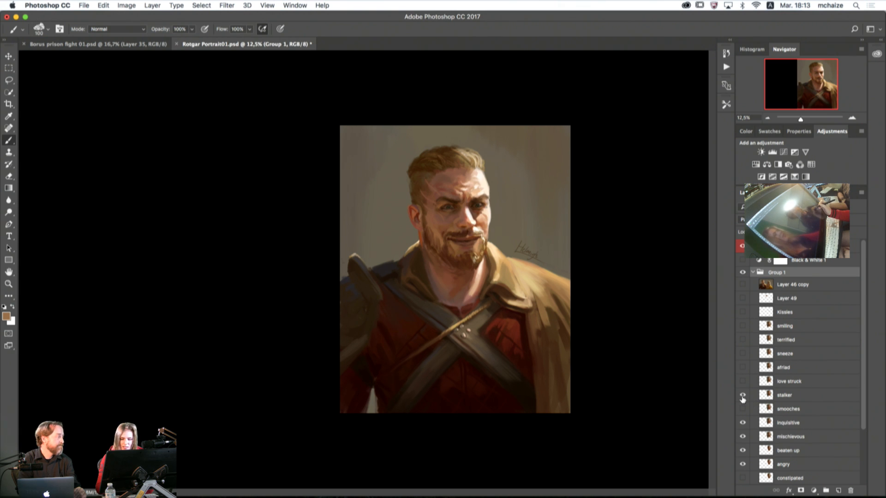
left_click(743, 395)
left_click(743, 423)
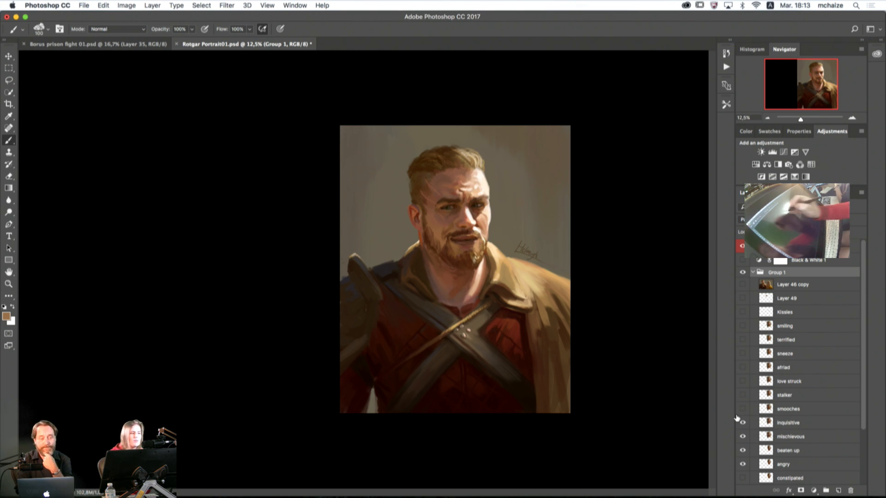
Step: Return to Borus prison fight 01.psd and zoom in to 50% on the armoured man in the middle of the scene
left_click(97, 43)
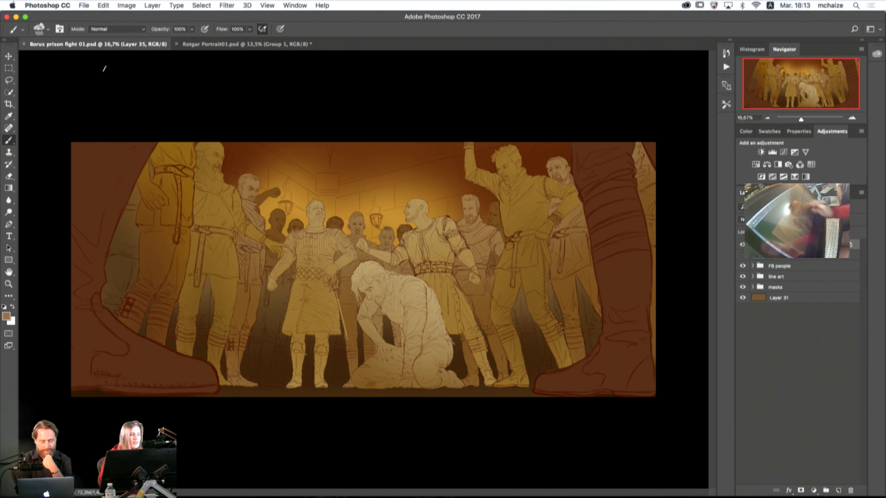
left_click(240, 43)
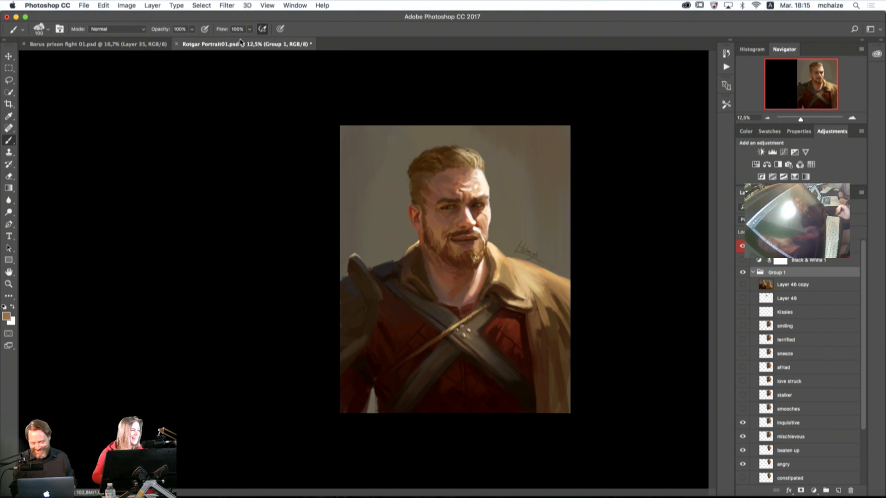
left_click(96, 44)
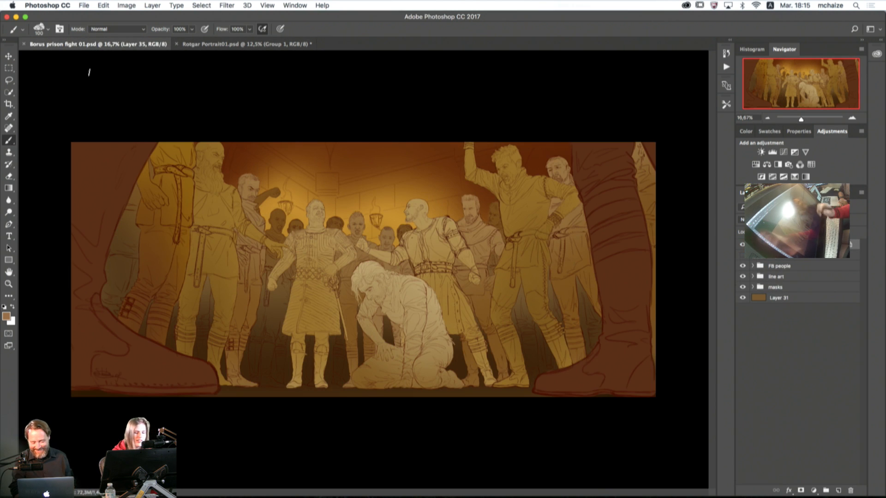
left_click(853, 118)
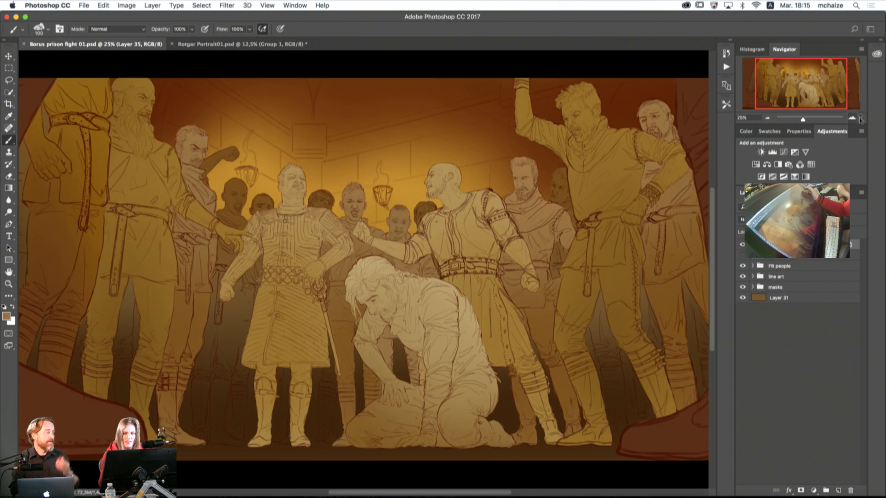
left_click(852, 119)
mouse_move(806, 90)
left_mouse_down()
mouse_move(780, 83)
mouse_move(796, 78)
left_mouse_up()
left_click(852, 118)
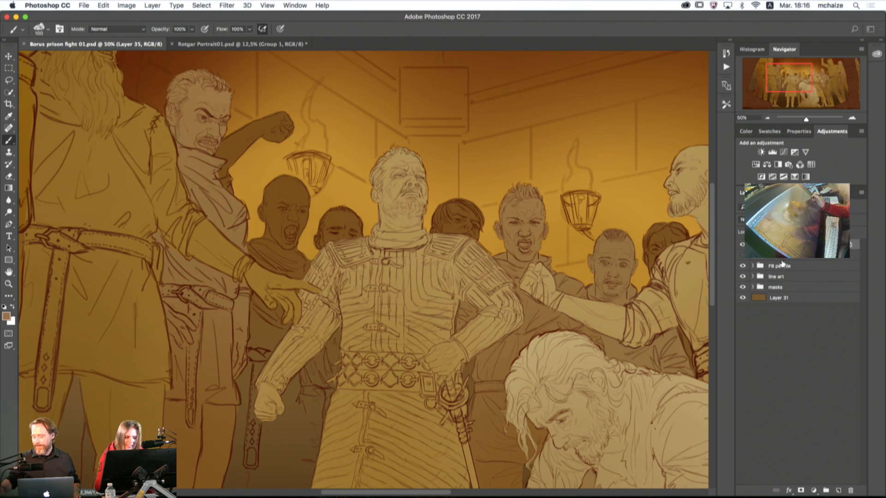
Step: Look over the line-art figures and the background wall around the armoured man, finishing with a wider view at 25%
left_click_drag(783, 81, 804, 81)
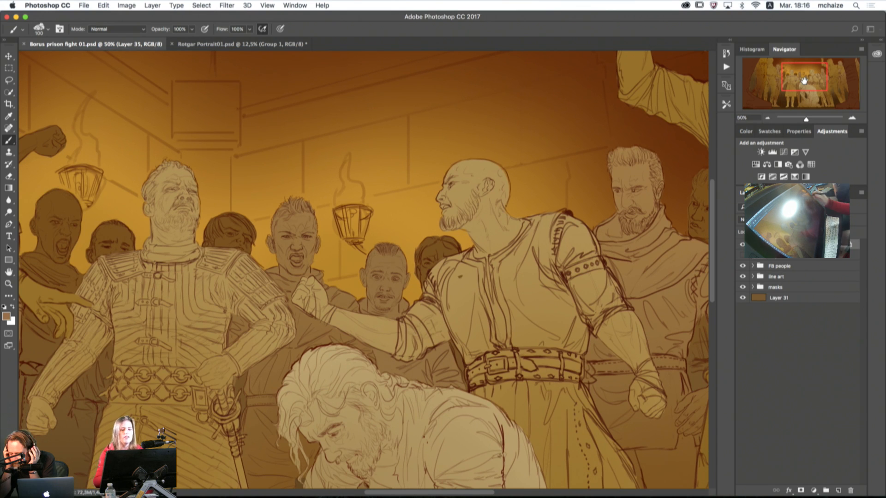
mouse_move(804, 81)
left_mouse_down()
mouse_move(831, 74)
mouse_move(790, 78)
mouse_move(797, 74)
left_mouse_up()
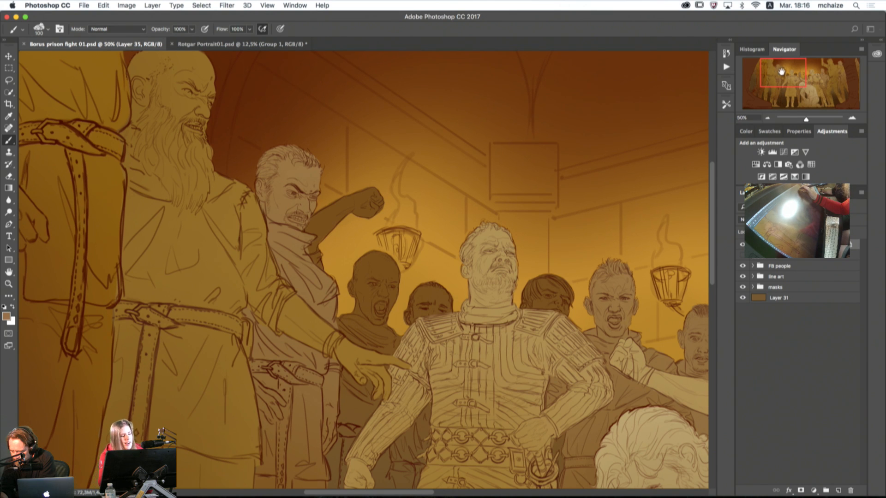
left_click_drag(781, 72, 793, 70)
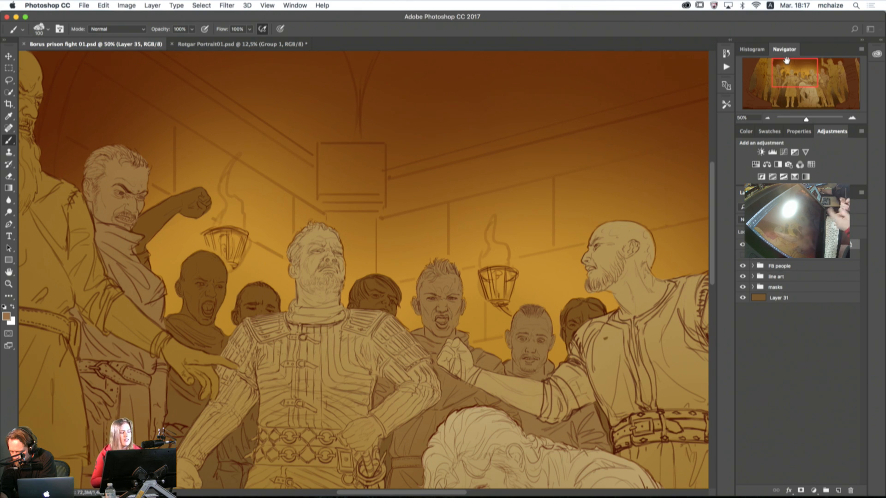
left_click_drag(787, 60, 802, 74)
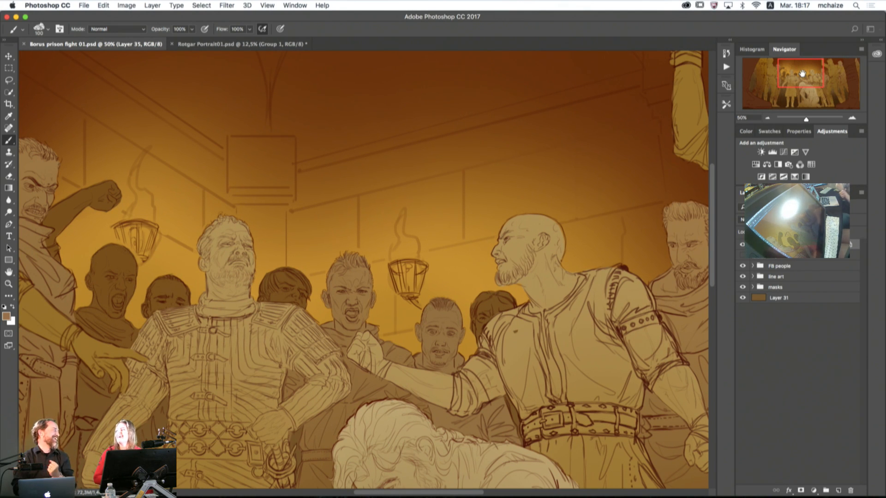
left_click_drag(803, 74, 783, 81)
left_click(769, 118)
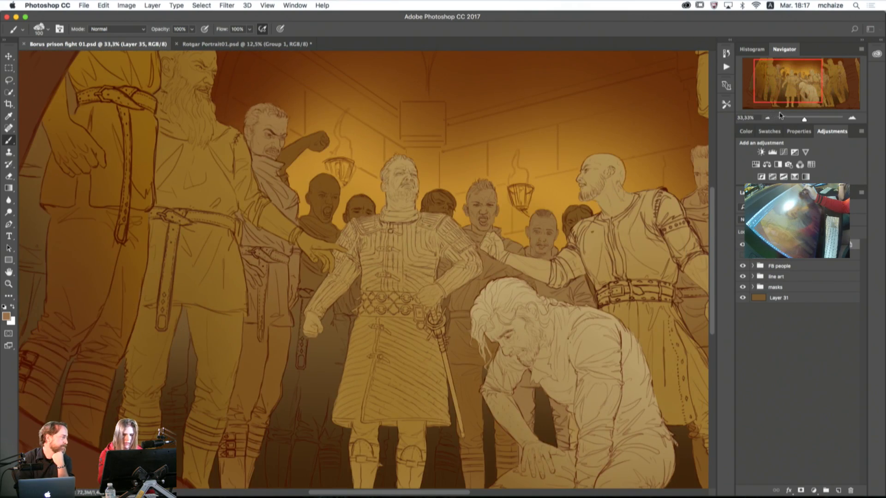
left_click(768, 118)
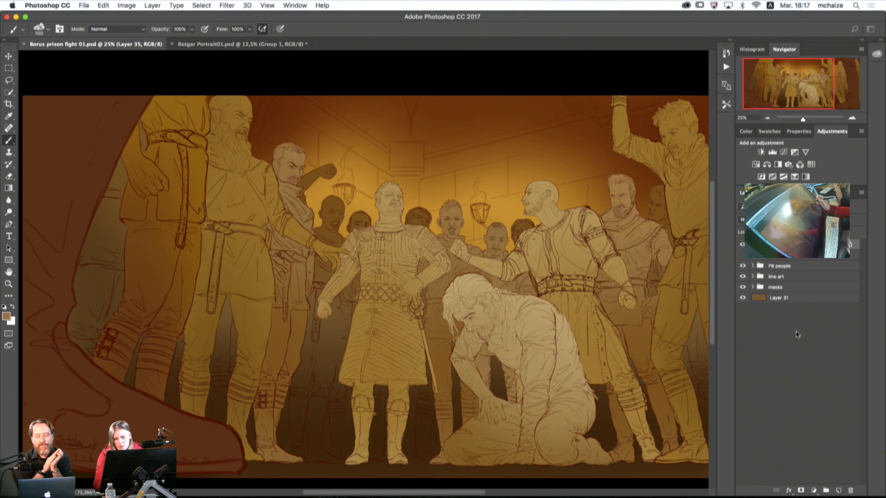
Step: Look through the contents of the masks and FB people layer groups and leave both groups collapsed
left_click(753, 287)
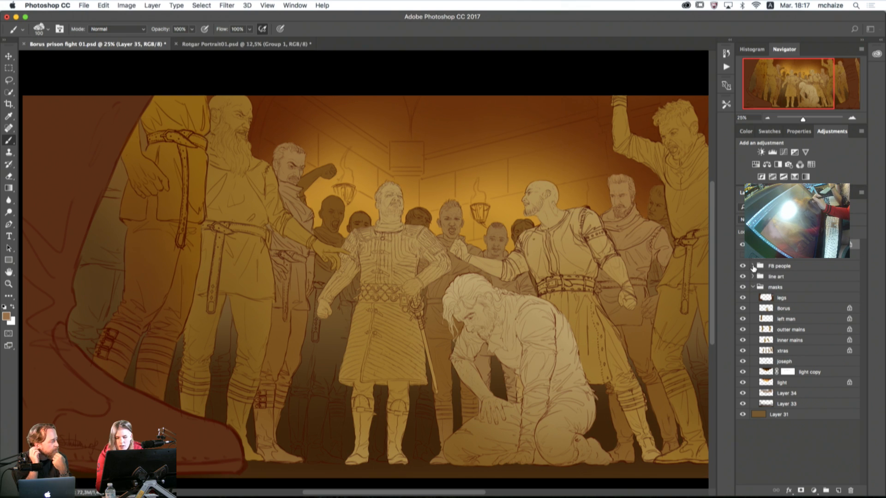
left_click(753, 266)
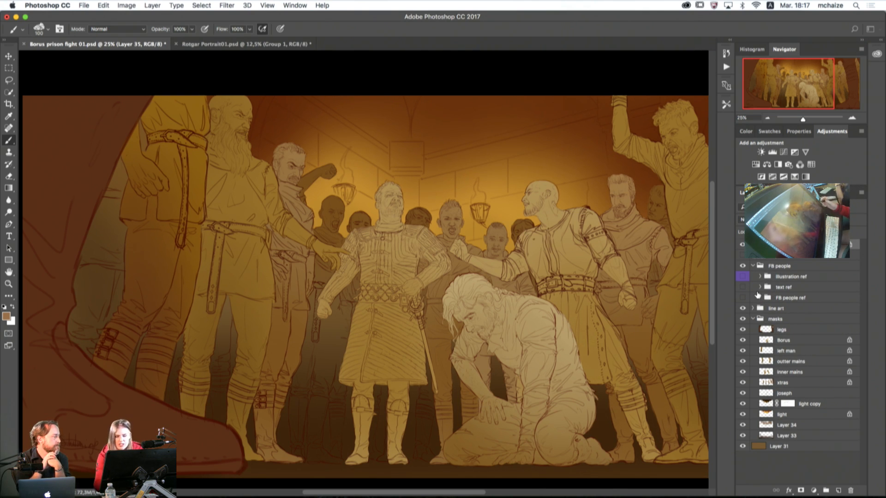
left_click(753, 267)
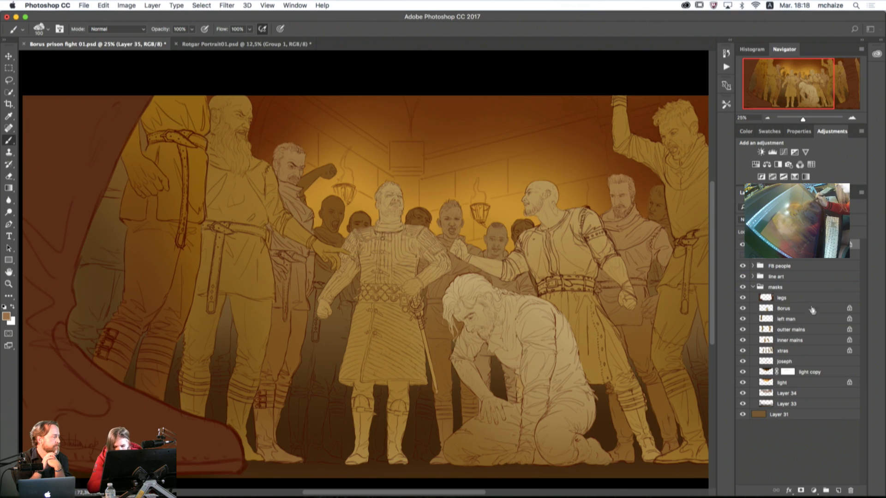
left_click(753, 287)
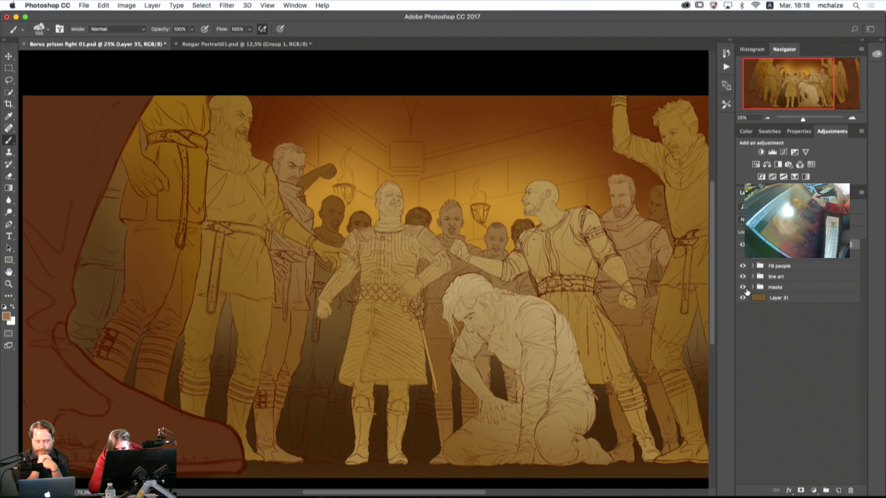
Step: Hide the masks group and, inside the line art group, hide the clean lines group
left_click(745, 288)
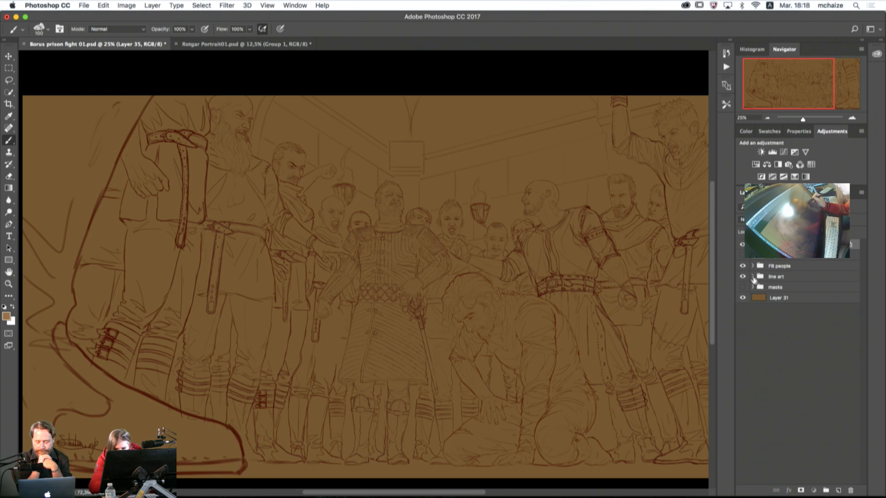
left_click(753, 276)
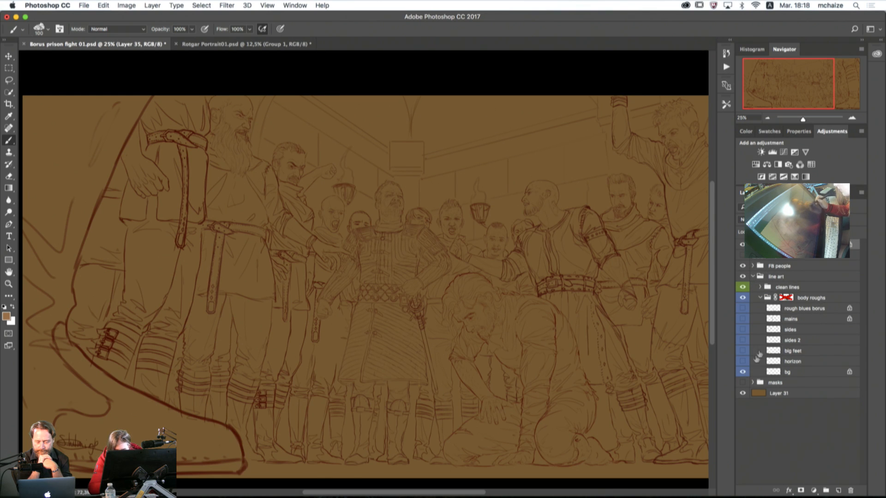
left_click(743, 288)
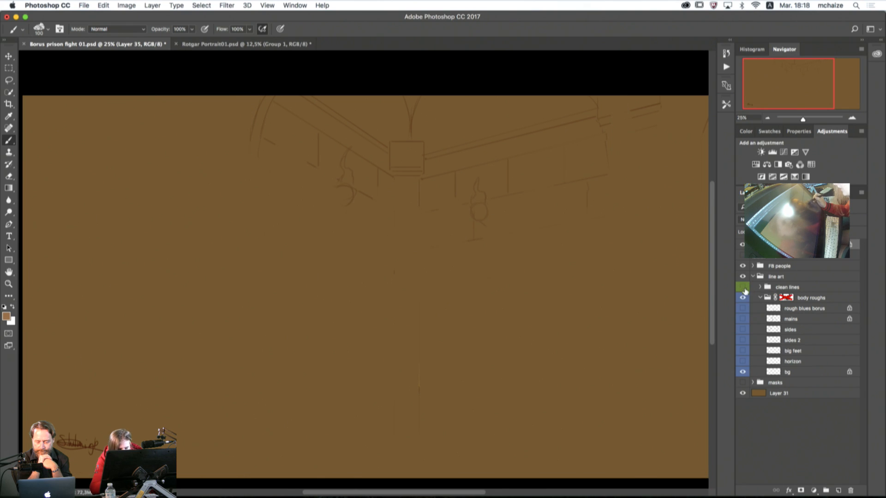
Step: Try enabling the layer mask of the body roughs group and disable it again
left_click(813, 301)
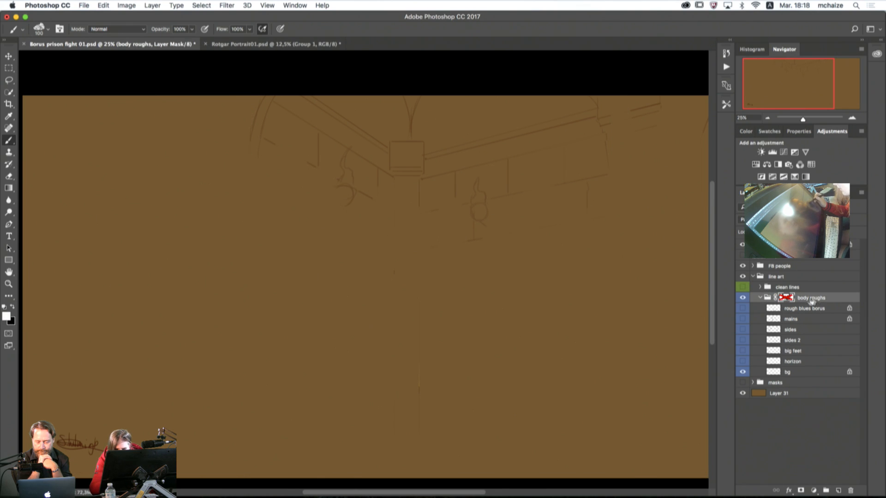
right_click(787, 298)
left_click(752, 300)
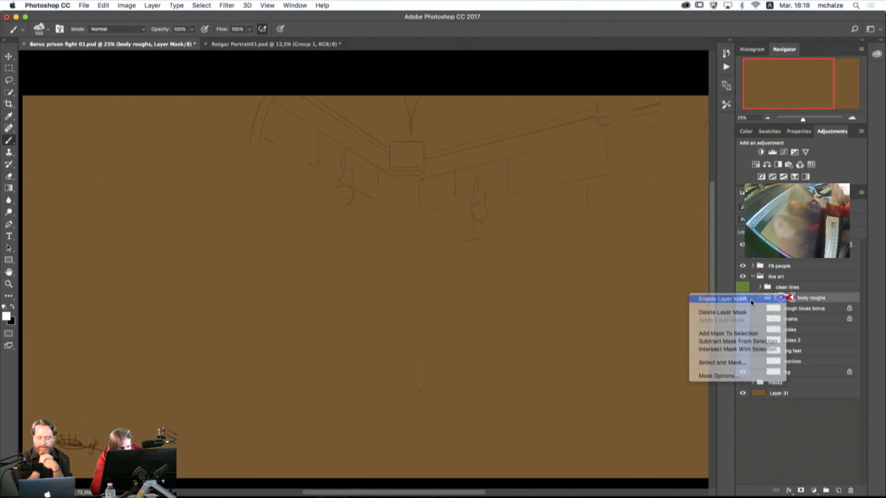
right_click(787, 298)
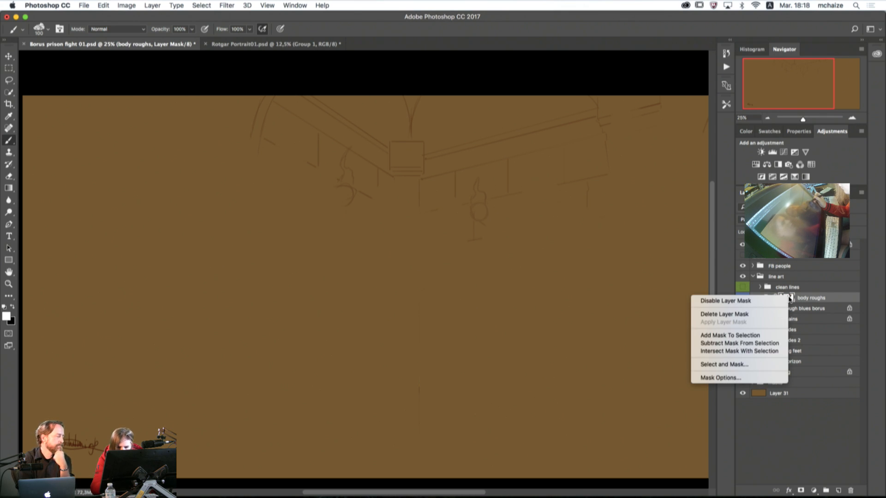
left_click(785, 301)
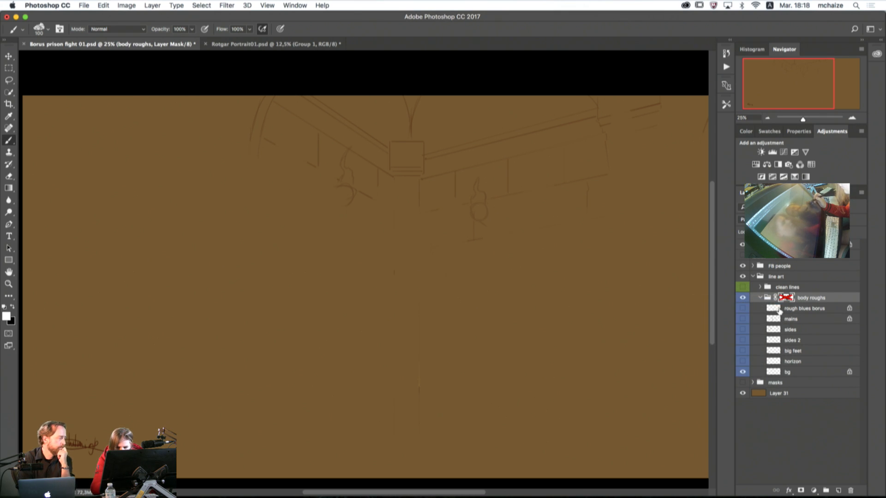
left_click(761, 298)
left_click(761, 299)
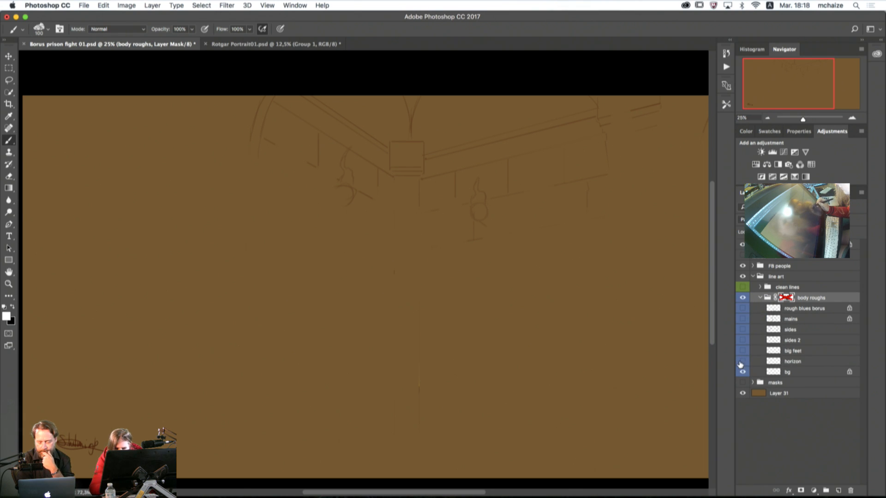
Step: Show all the hidden layers of the body roughs group and examine the coloured construction figures at 33.33%
left_click_drag(742, 363, 743, 308)
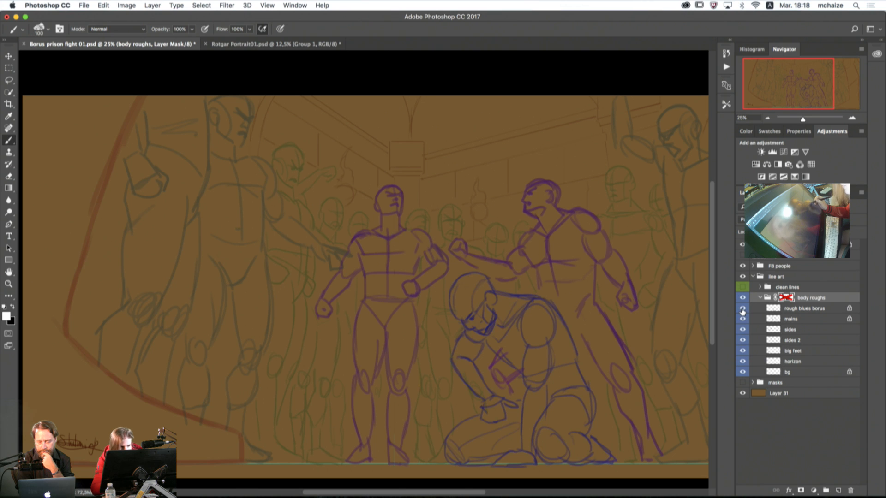
left_click(852, 118)
mouse_move(779, 92)
left_mouse_down()
mouse_move(772, 93)
mouse_move(805, 90)
mouse_move(799, 101)
mouse_move(779, 95)
left_mouse_up()
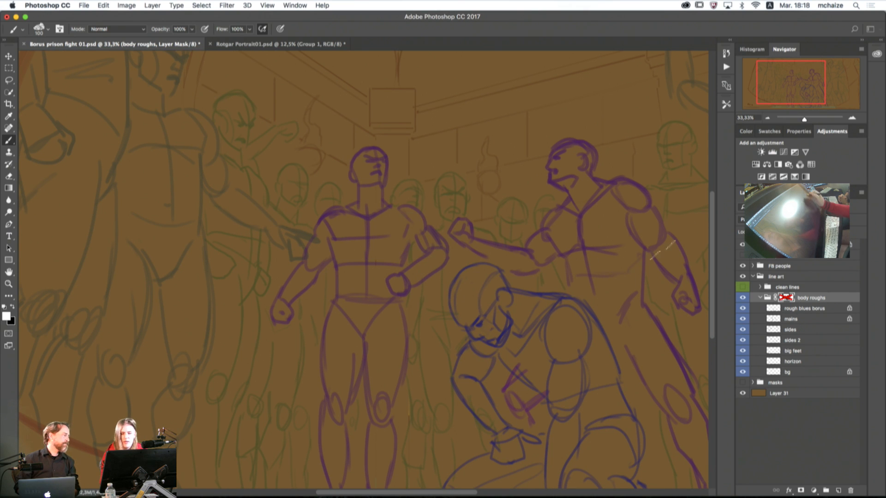
mouse_move(792, 85)
left_mouse_down()
mouse_move(811, 83)
mouse_move(799, 94)
mouse_move(791, 86)
left_mouse_up()
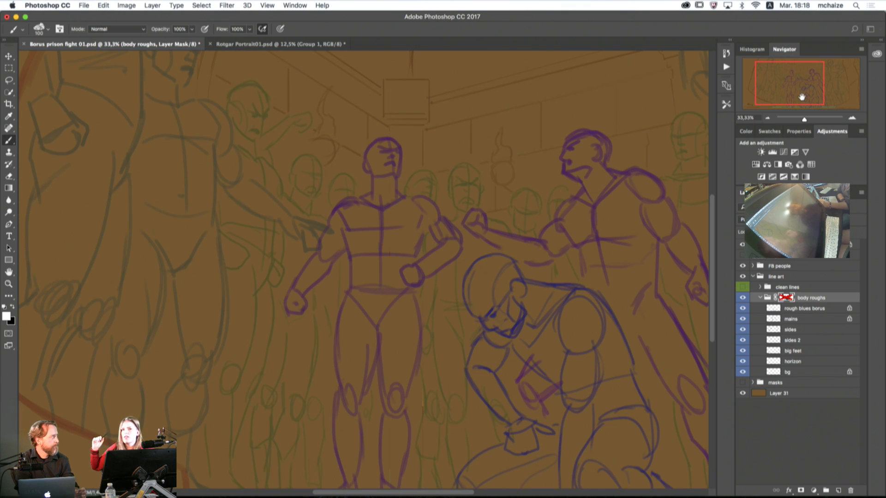
left_click_drag(802, 97, 802, 100)
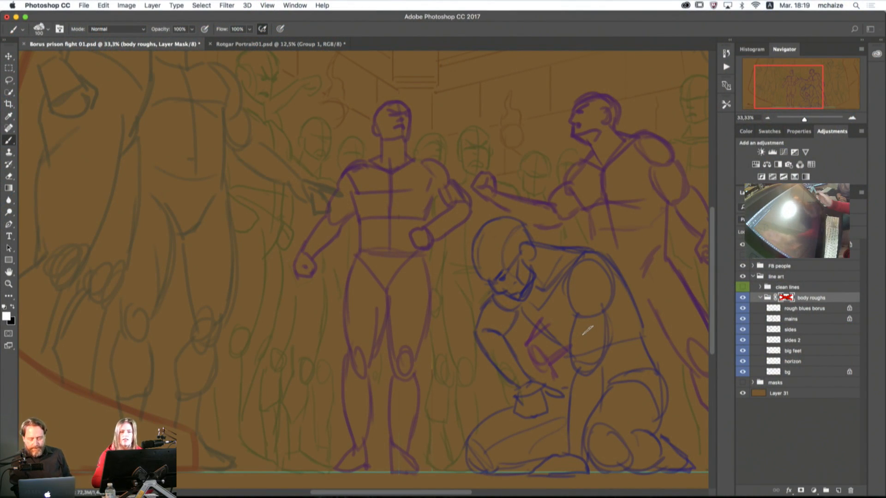
mouse_move(778, 88)
left_mouse_down()
mouse_move(816, 70)
mouse_move(786, 101)
mouse_move(774, 90)
mouse_move(781, 83)
left_mouse_up()
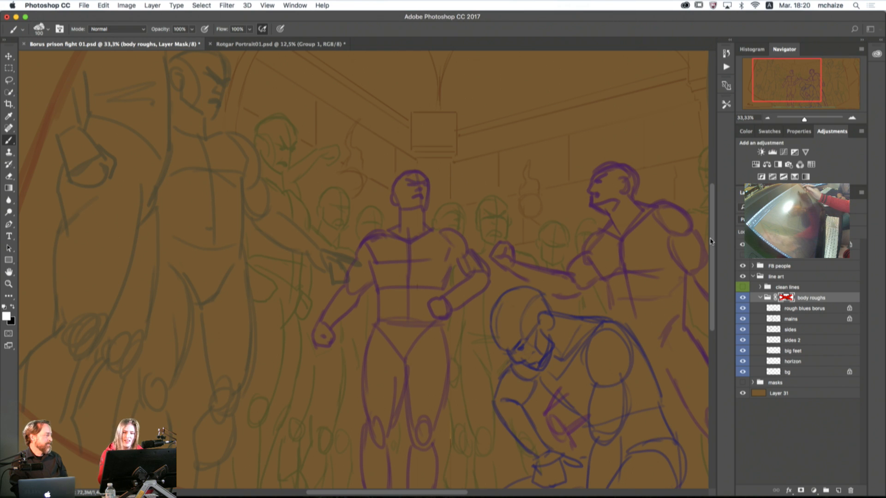
left_click_drag(787, 88, 796, 85)
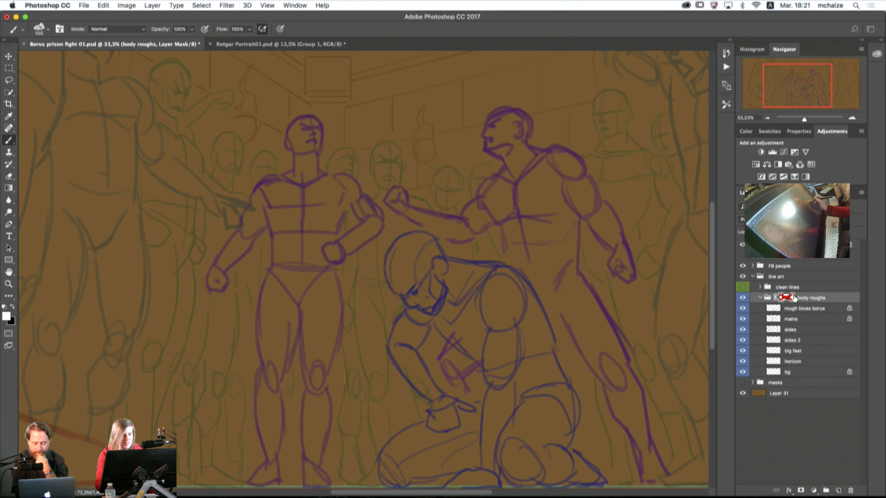
left_click_drag(790, 91, 775, 116)
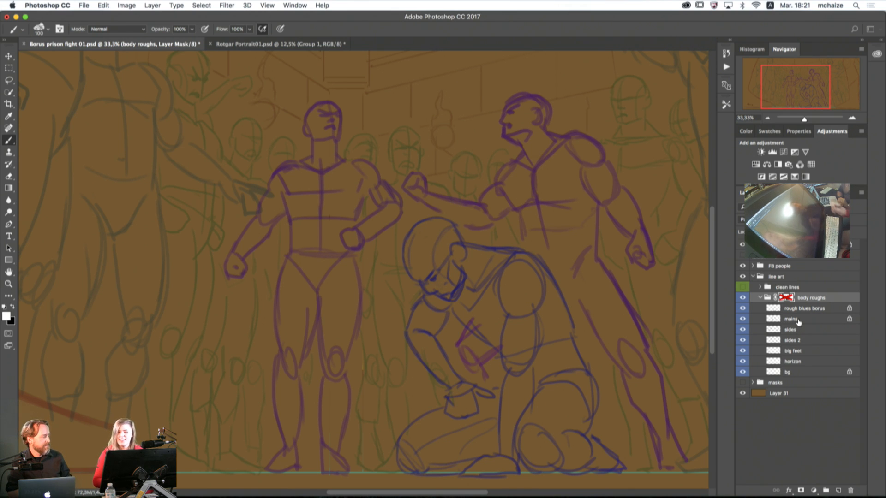
Step: Collapse and hide the body roughs group, and make the clean lines and masks groups visible
left_click(760, 297)
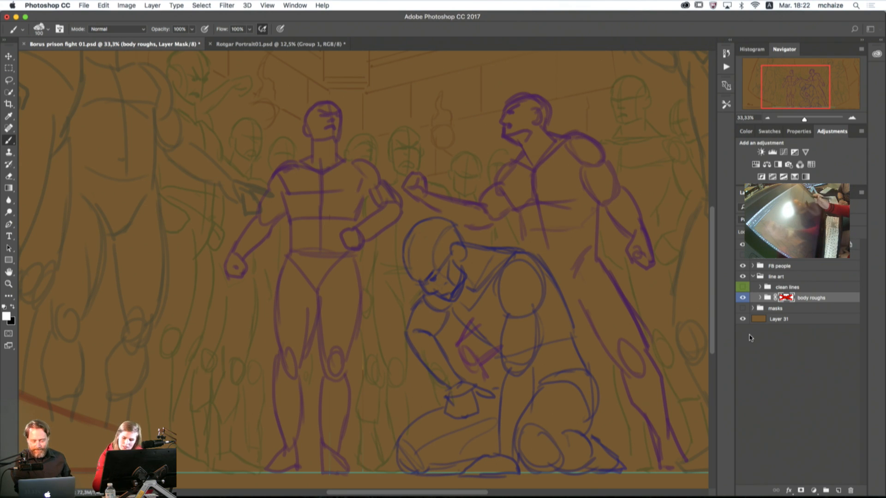
left_click(750, 338)
left_click(742, 288)
left_click(742, 298)
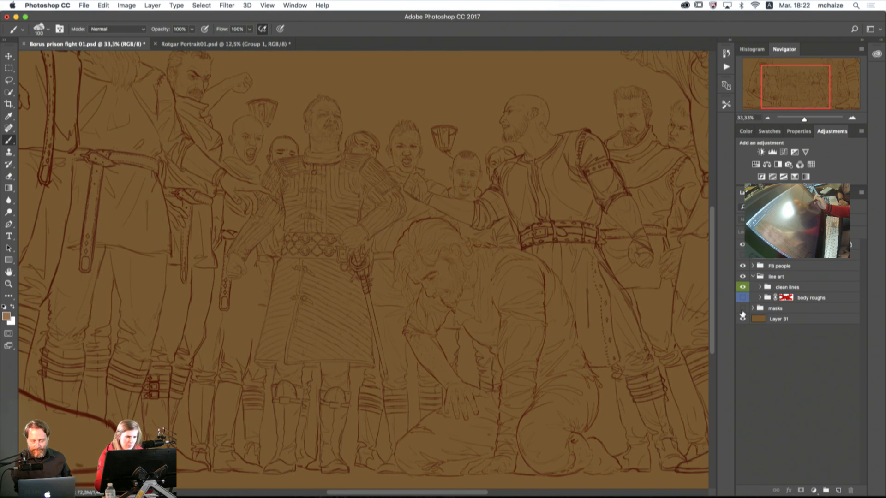
left_click(743, 308)
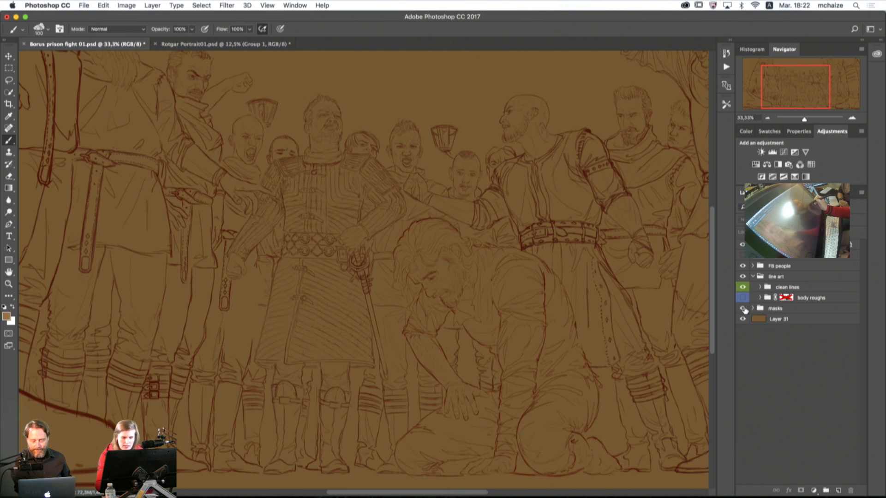
Step: Expand the masks group and check which figures the xtras and inner mains layers cover by toggling their visibility
left_click(753, 308)
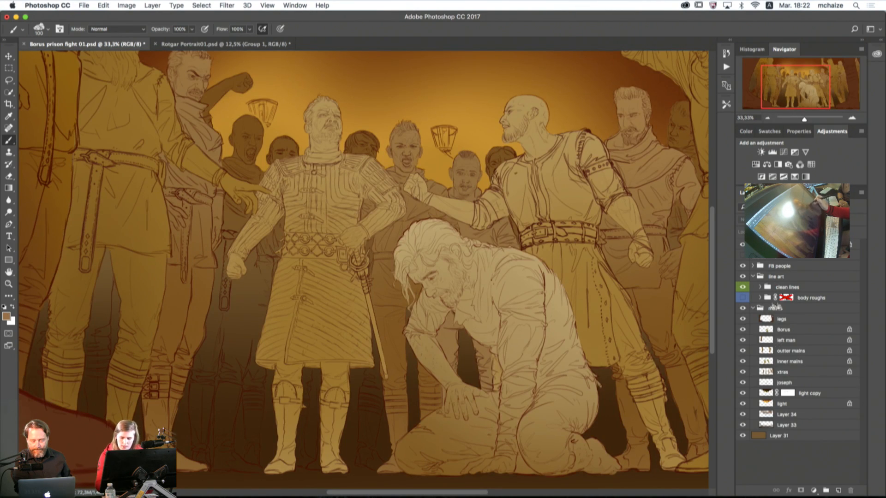
left_click(773, 374)
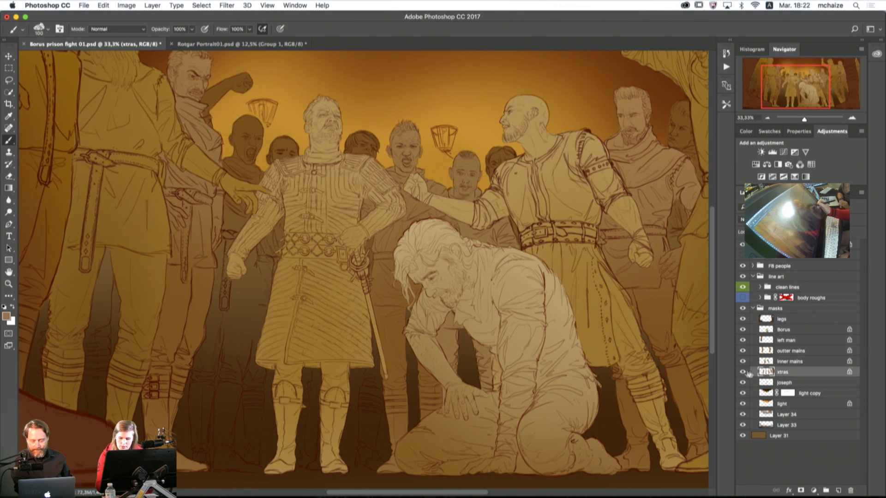
left_click(743, 372)
left_click(743, 372)
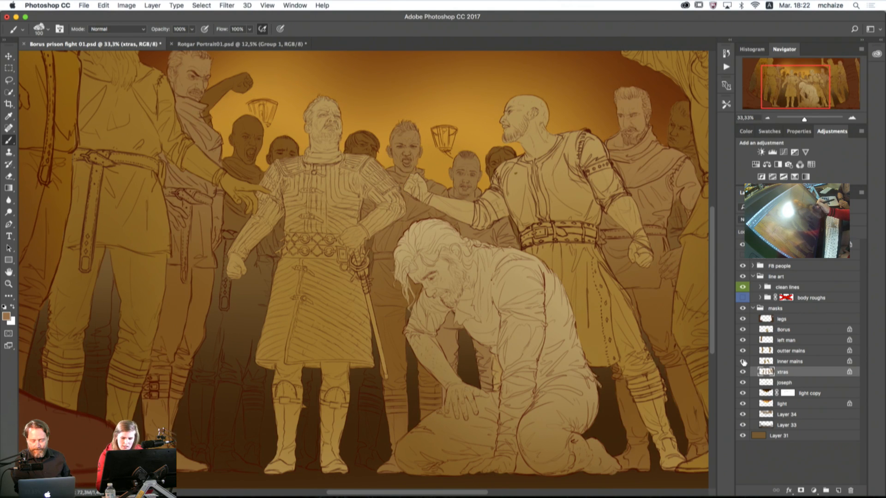
left_click(743, 362)
left_click(743, 363)
left_click(743, 364)
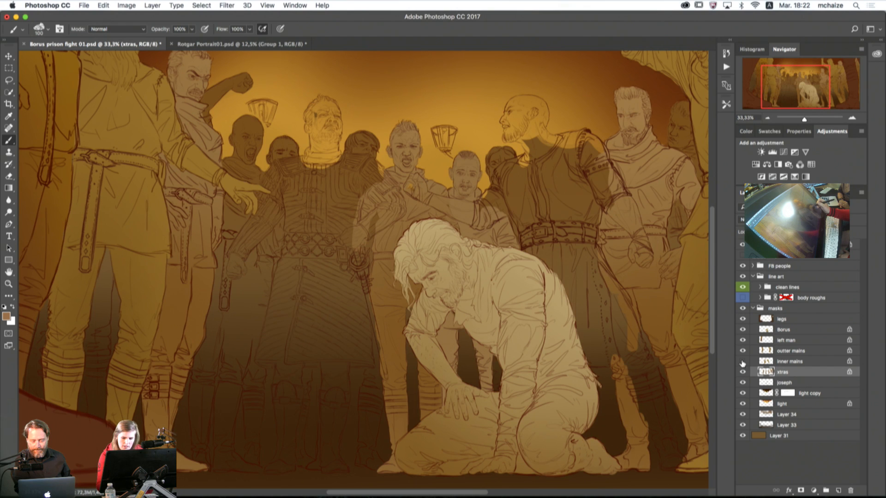
left_click(742, 363)
left_click(743, 363)
left_click(742, 363)
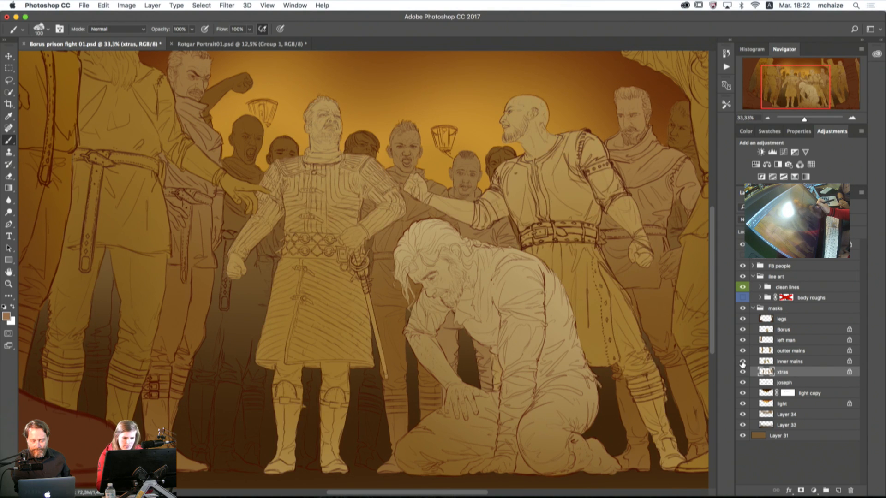
Step: Try brushing purplish-brown strokes over the bald man on the inner mains layer, and undo them
left_click(780, 364)
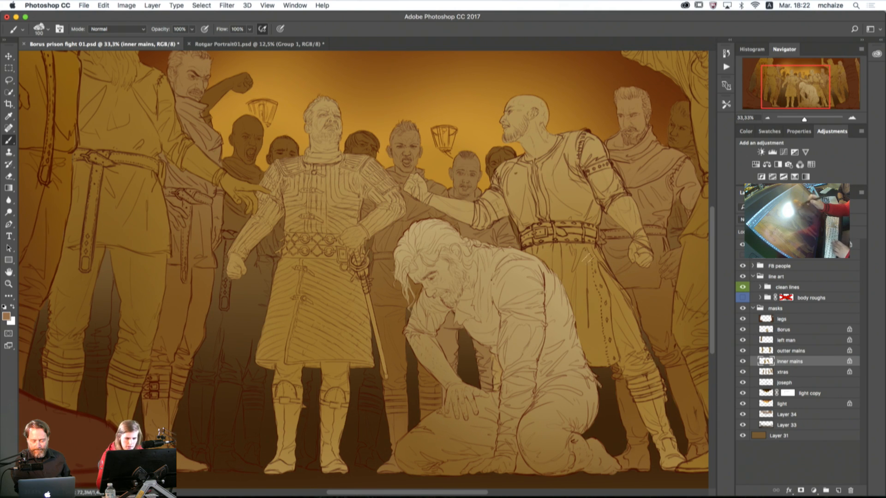
mouse_move(587, 136)
left_mouse_down()
mouse_move(504, 249)
mouse_move(552, 134)
mouse_move(578, 172)
left_mouse_up()
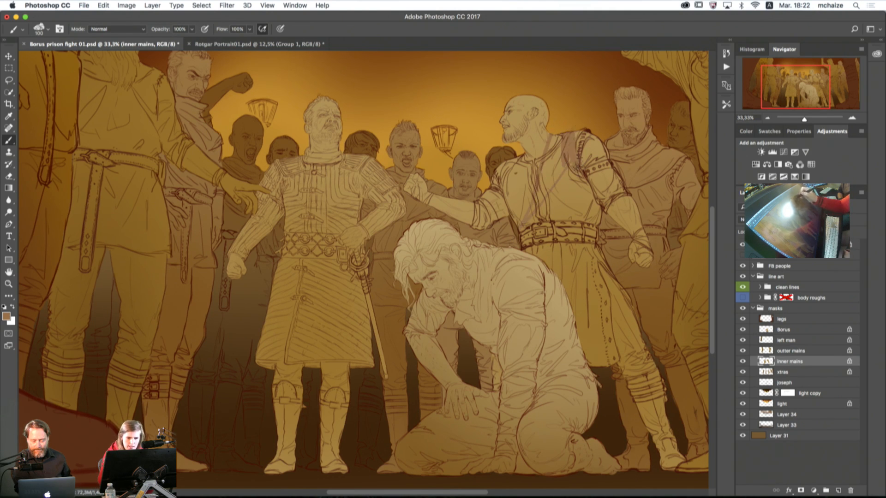
mouse_move(545, 139)
left_mouse_down()
mouse_move(522, 108)
mouse_move(531, 101)
mouse_move(510, 137)
mouse_move(538, 177)
mouse_move(623, 217)
mouse_move(636, 258)
left_mouse_up()
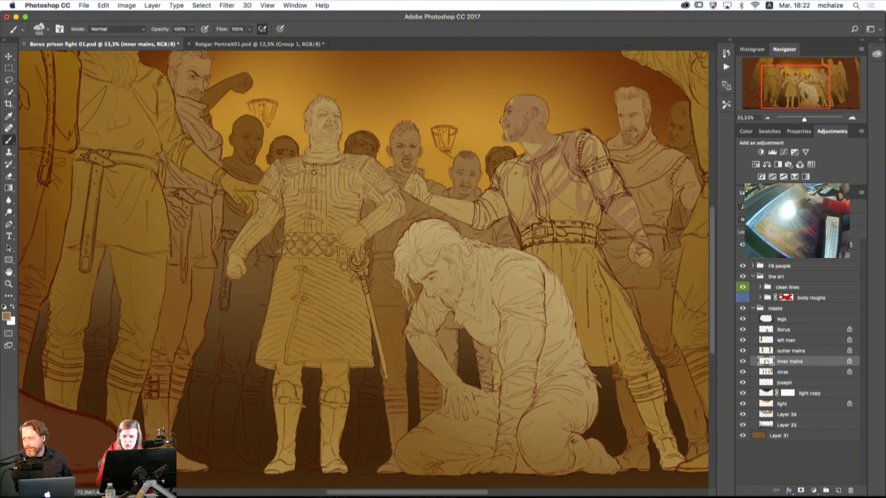
mouse_move(573, 194)
left_mouse_down()
mouse_move(507, 184)
mouse_move(572, 216)
mouse_move(538, 231)
mouse_move(566, 277)
left_mouse_up()
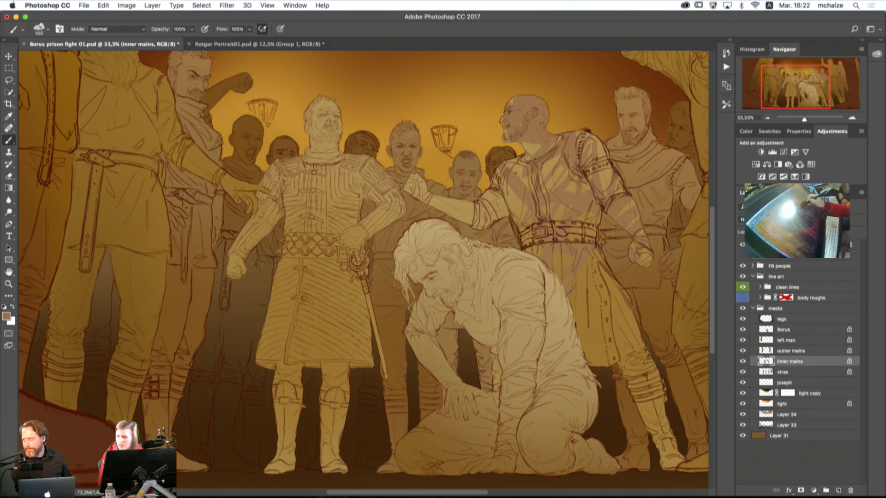
key("super+z")
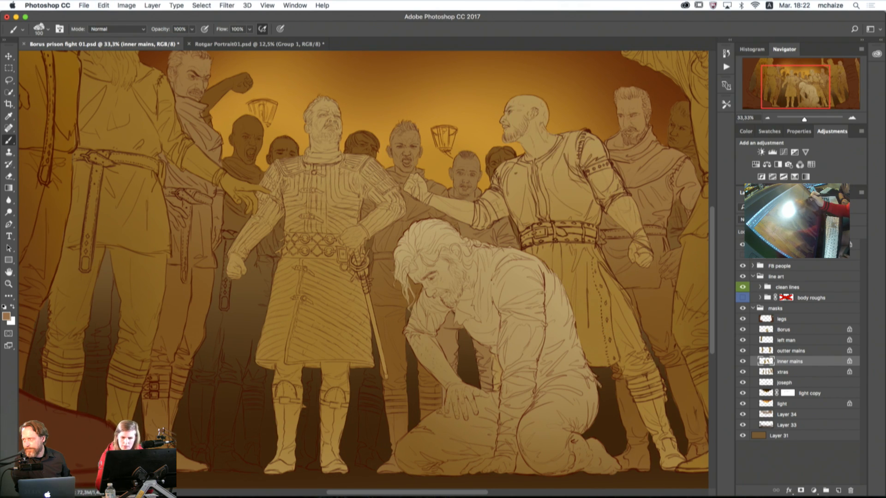
Step: Sample the tan of the bald man's shirt as the foreground colour, and inspect the central figures at 100% and 50% zoom
left_click(521, 180, "alt")
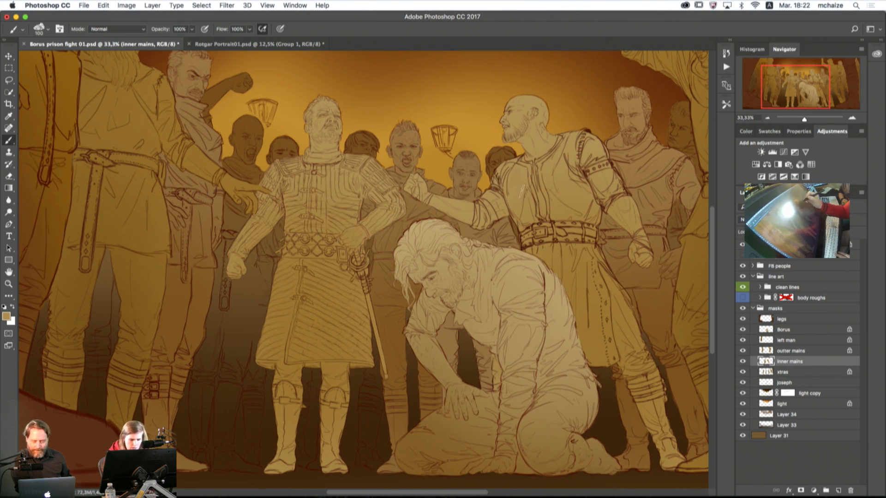
left_click(852, 118)
left_click(852, 118)
left_click(852, 118)
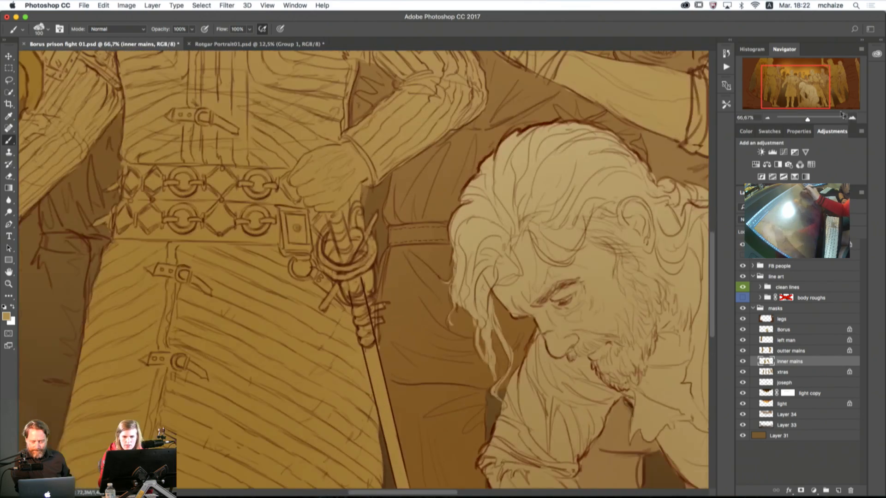
left_click_drag(796, 87, 806, 75)
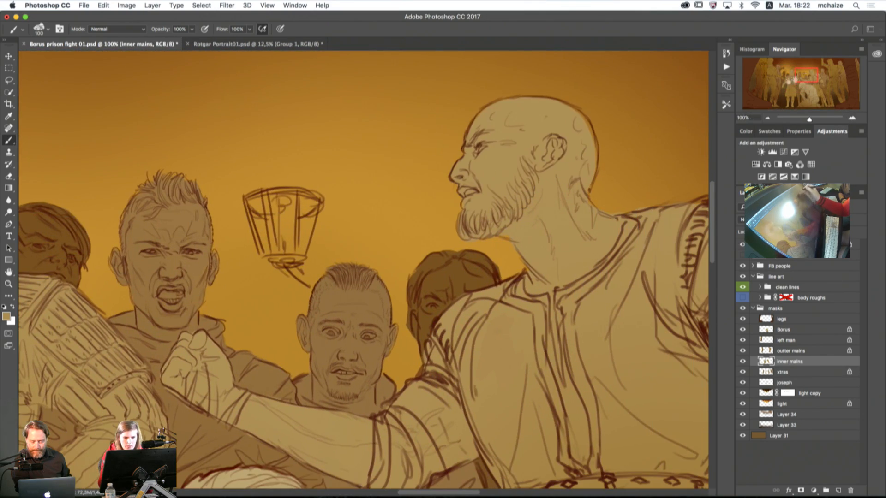
left_click(768, 118)
left_click(768, 118)
mouse_move(804, 84)
left_mouse_down()
mouse_move(783, 85)
mouse_move(796, 82)
left_mouse_up()
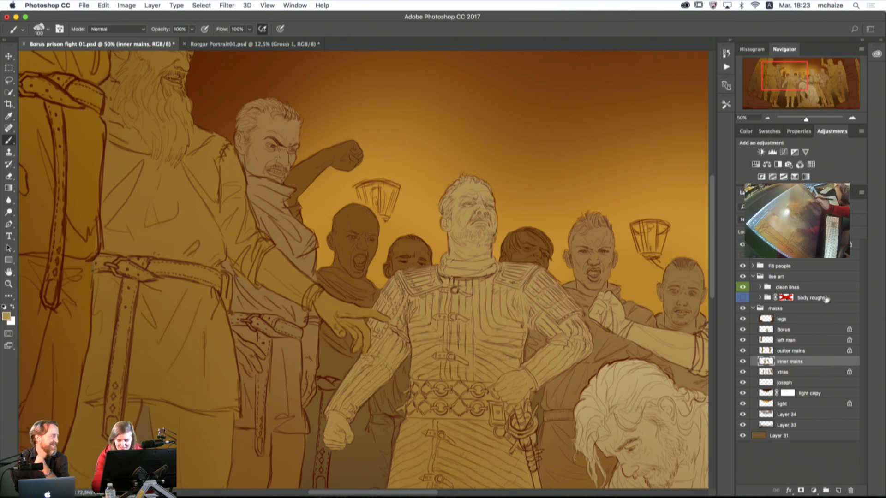
Step: Check which figures the inner mains mask layer covers by hiding it and showing it again
left_click(743, 320)
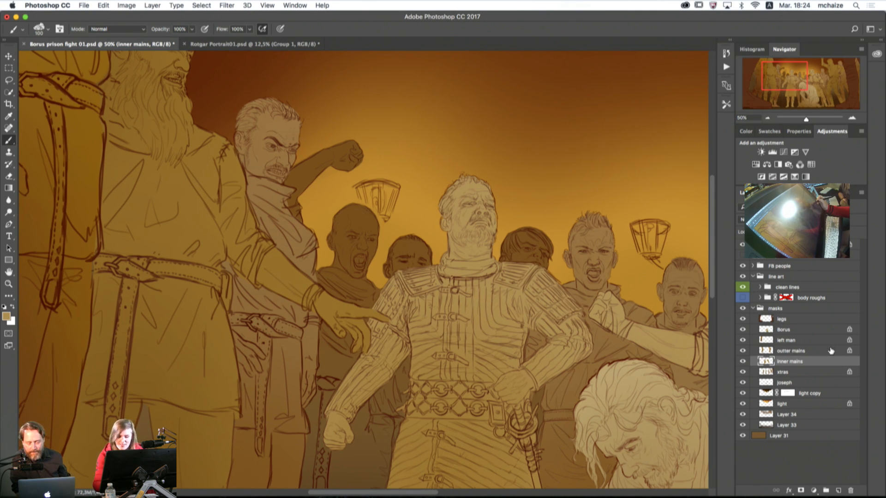
left_click(764, 341)
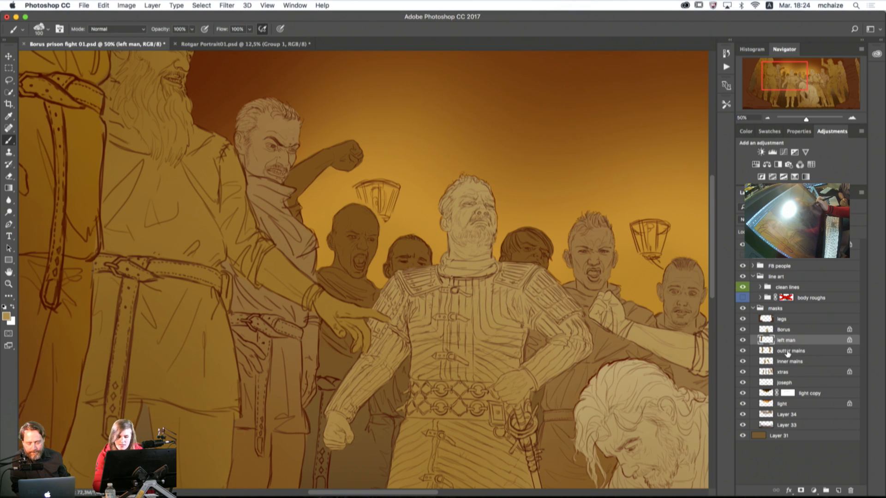
left_click(788, 351)
left_click(796, 362)
left_click(743, 362)
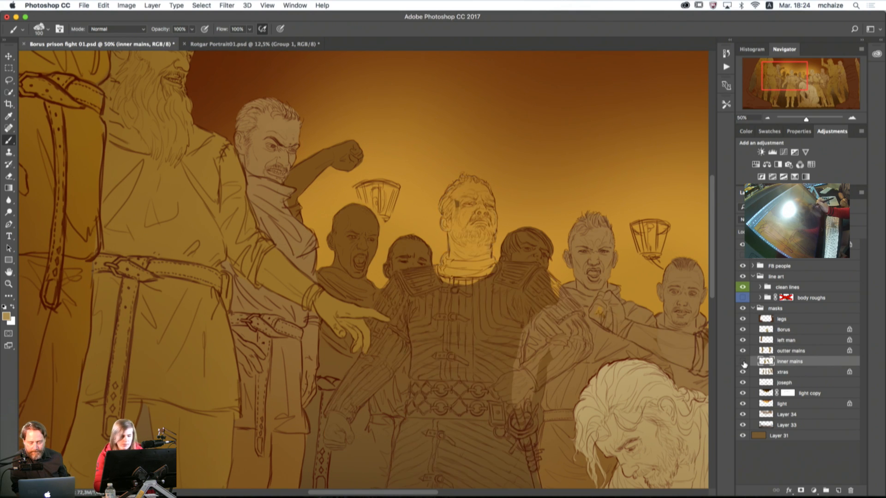
left_click(743, 363)
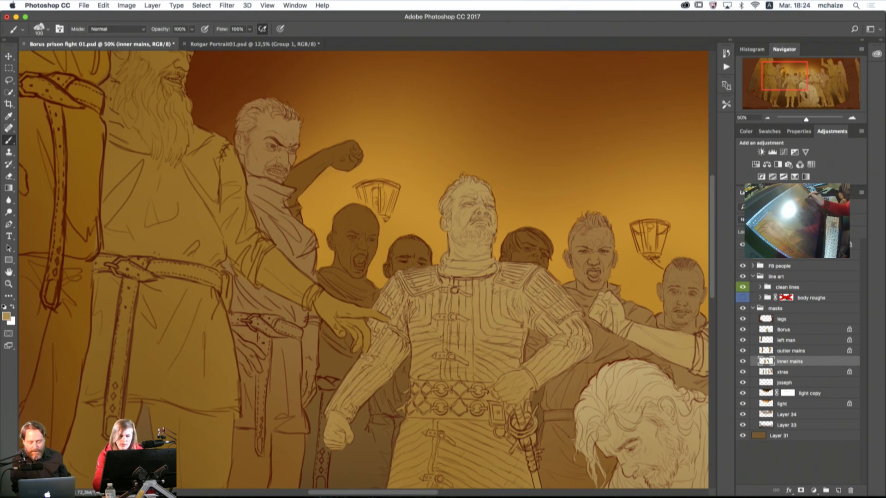
Step: Expand the FB people group and its FB people ref subgroup, and make the subgroup visible
left_click_drag(802, 103, 802, 109)
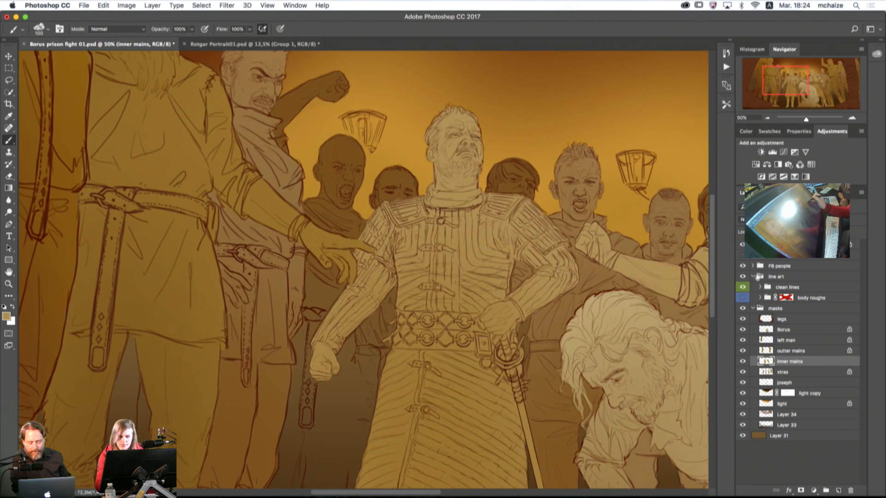
left_click(753, 267)
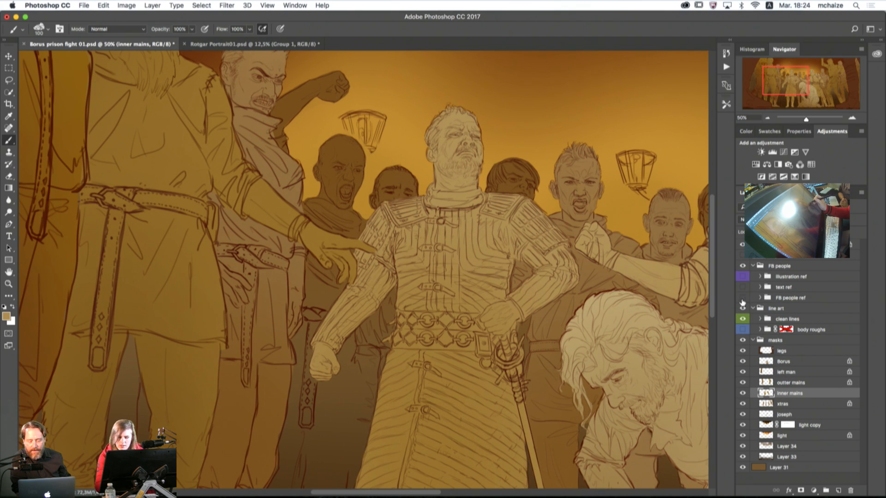
left_click(760, 299)
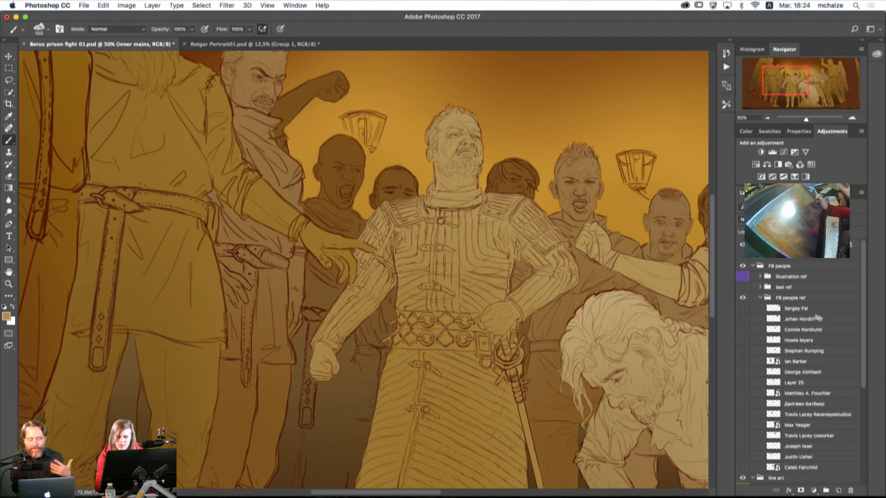
scroll(862, 320, "down", 1)
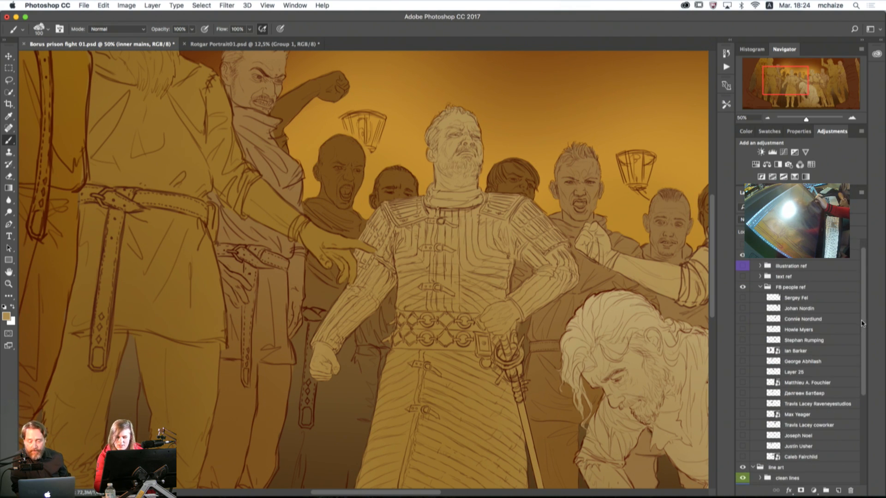
scroll(861, 325, "down", 1)
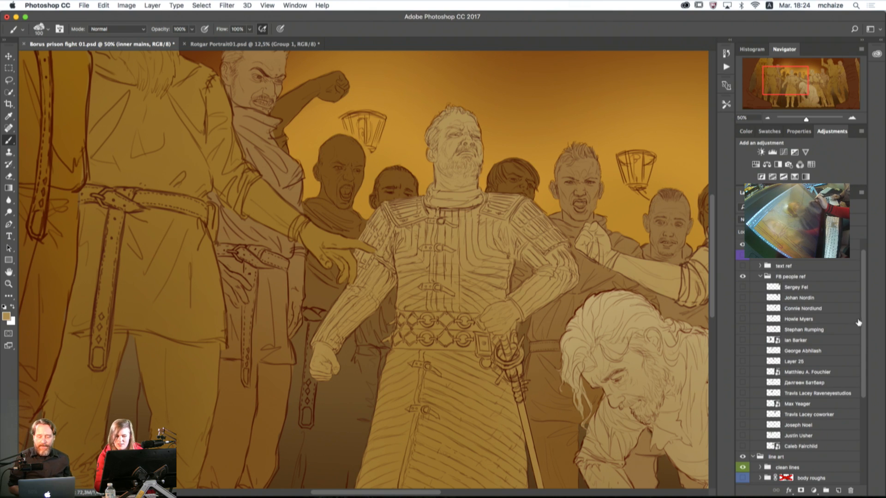
Step: Show the grey-bearded man's reference photo and move it beside the armoured man's head
left_click(743, 319)
left_click(774, 319)
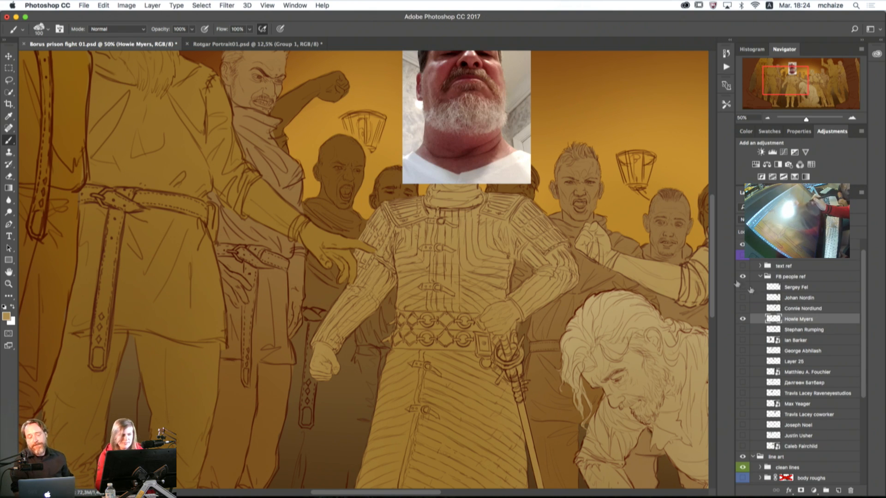
key("v")
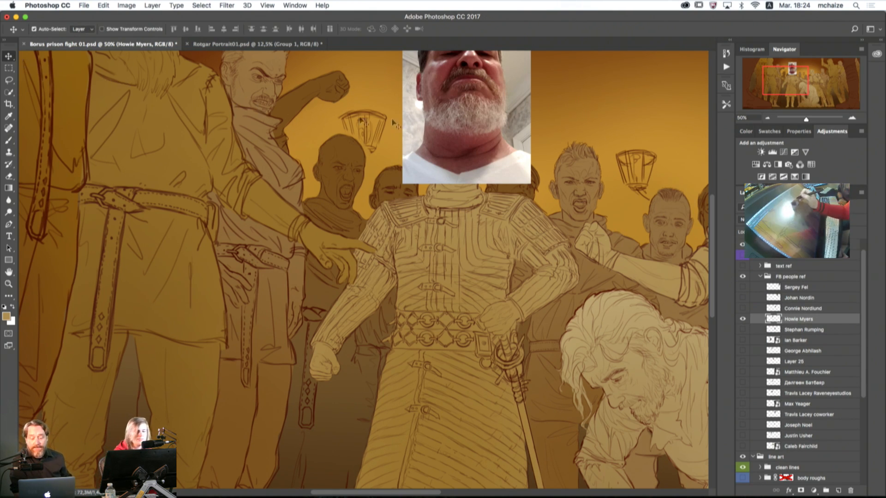
left_click_drag(512, 143, 649, 209)
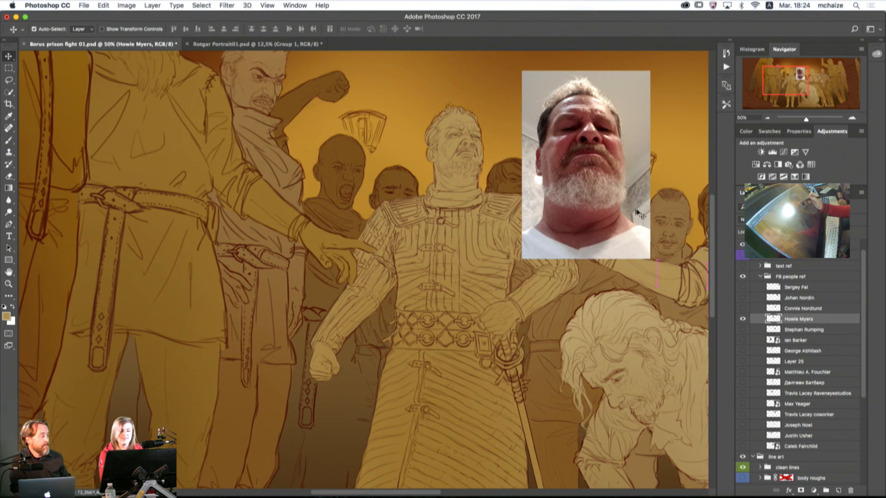
left_click_drag(627, 218, 634, 212)
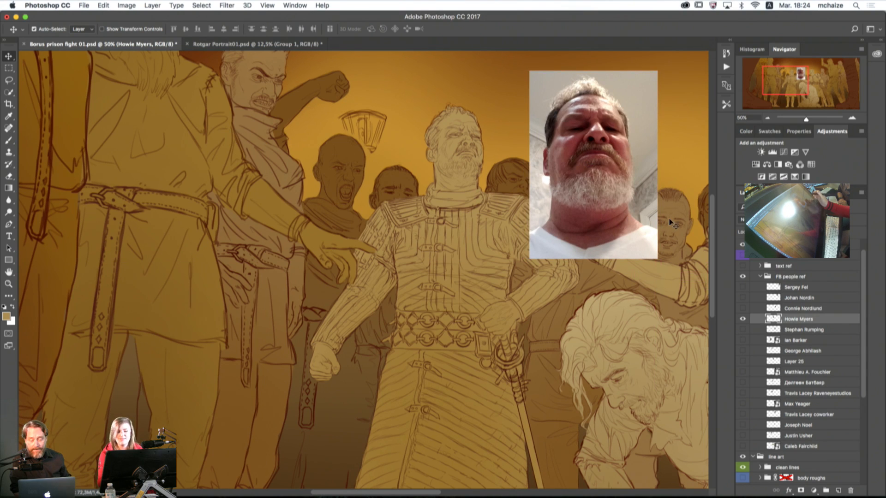
Step: Collapse the FB people group, lock the transparent pixels of the inner mains layer, and activate the Brush tool
left_click(752, 245)
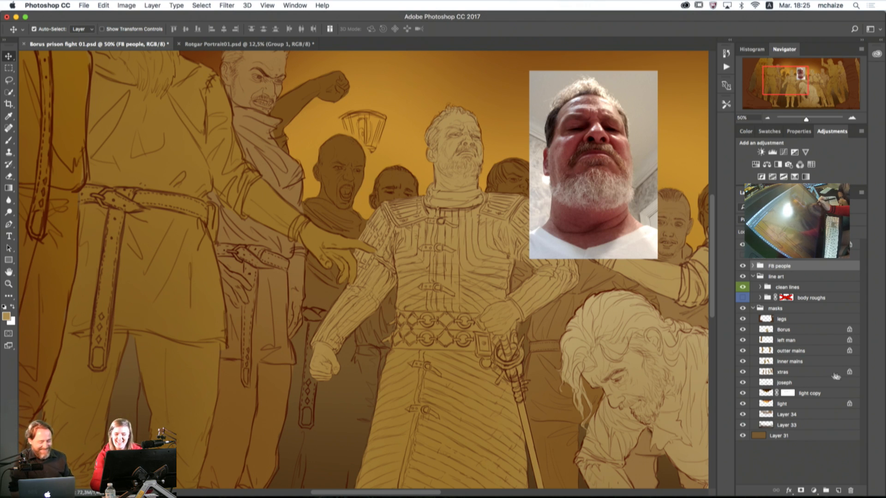
left_click(811, 353)
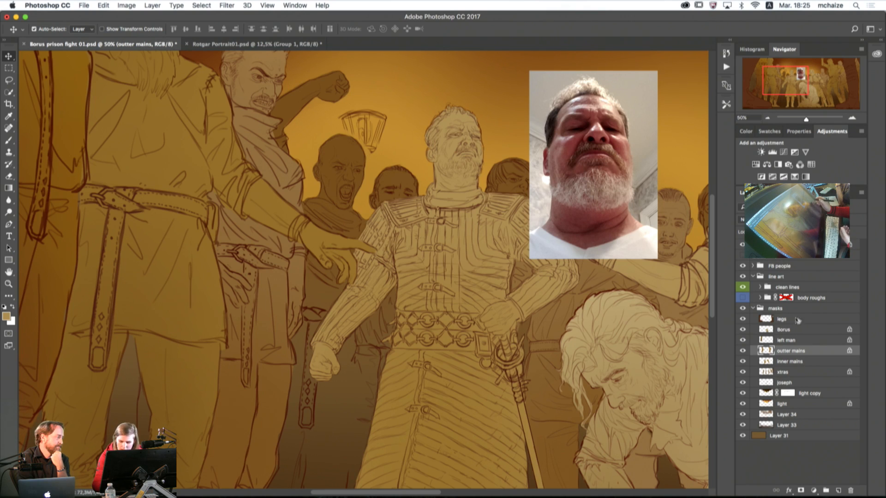
left_click(815, 362)
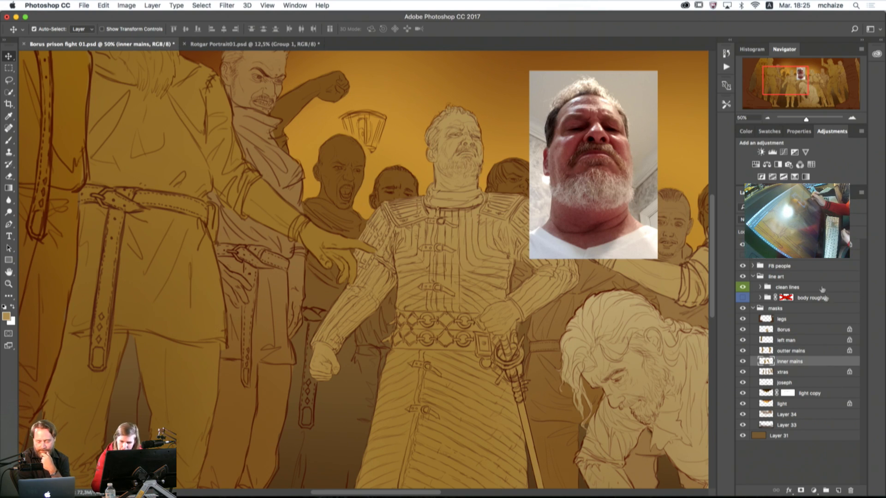
key("slash")
key("b")
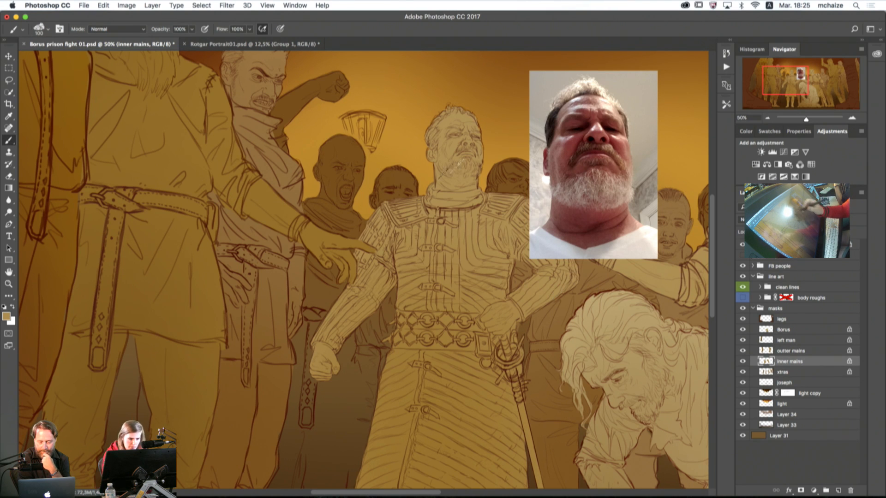
left_click(768, 119)
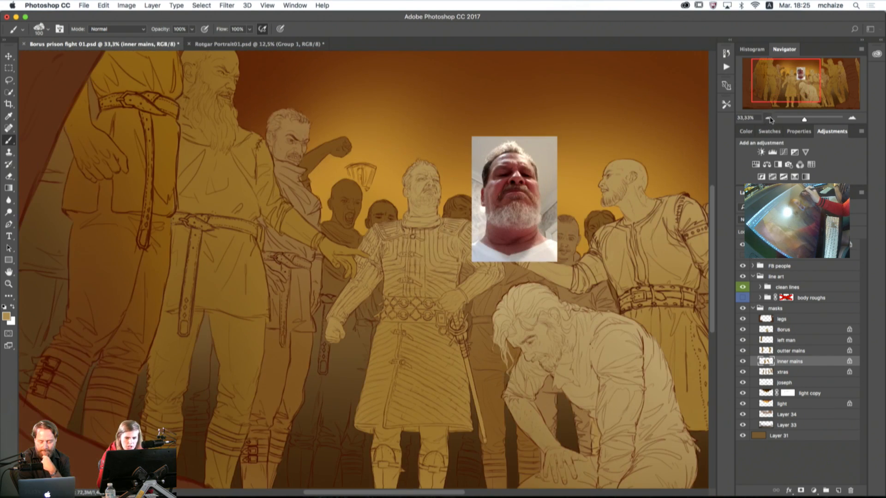
left_click(768, 119)
left_click_drag(776, 91, 781, 98)
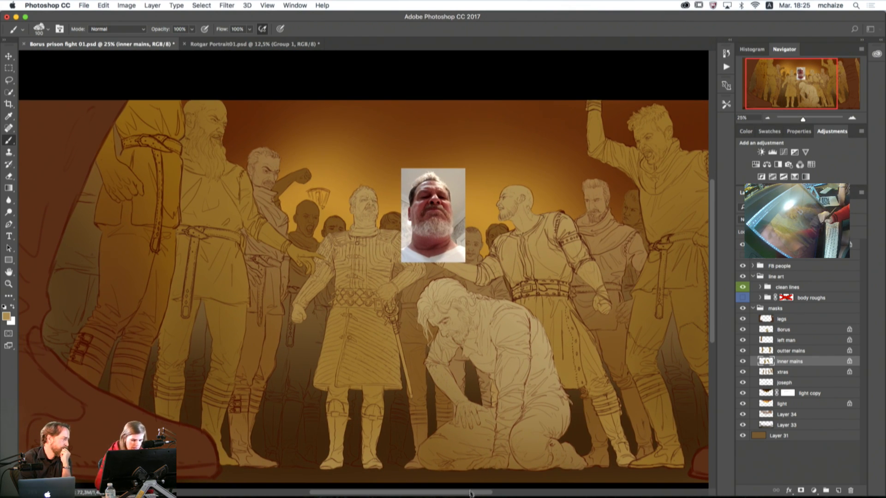
Step: Switch to Chrome and open the torch-lit Caldyra Temple painting from the Caldyra gallery to examine its lighting
mouse_move(483, 494)
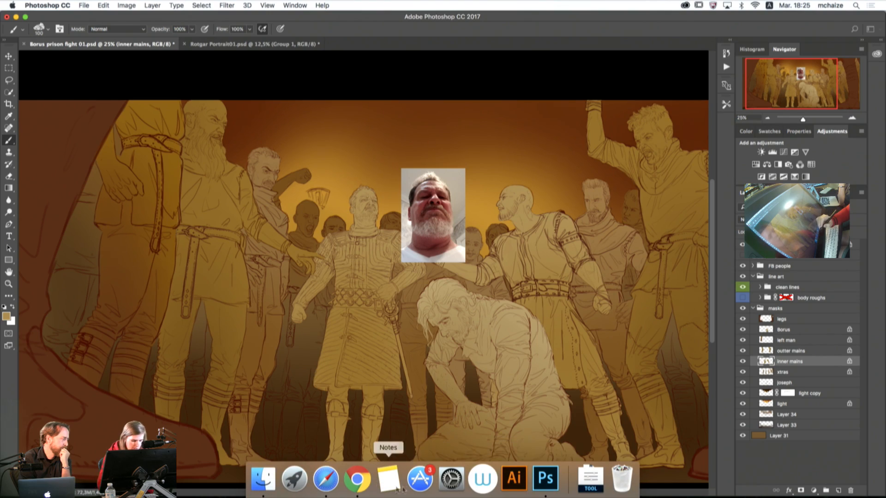
left_click(357, 479)
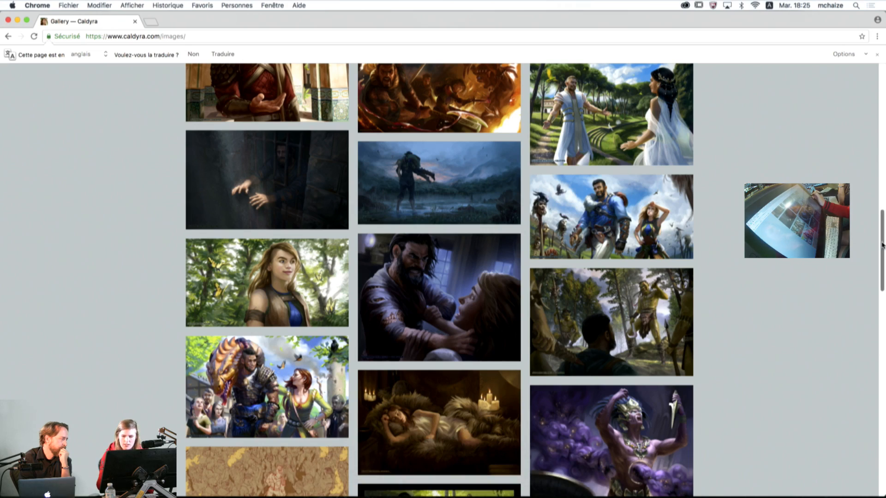
left_click_drag(882, 246, 845, 170)
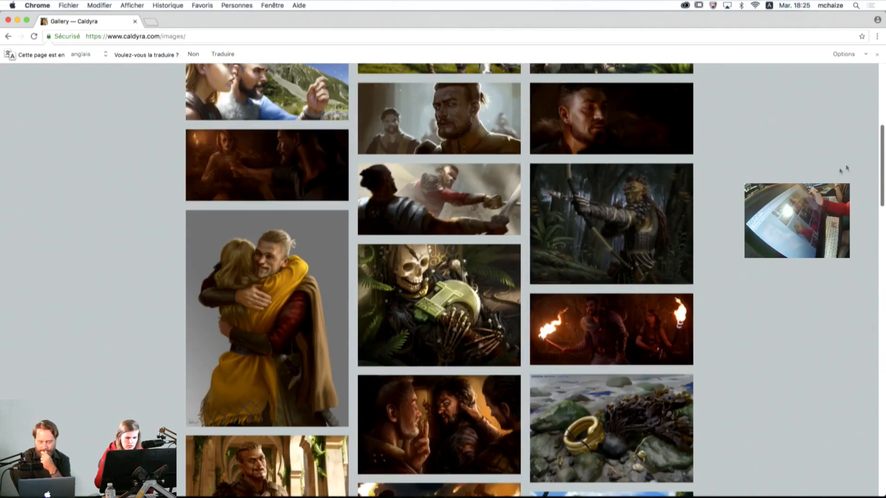
left_click(597, 337)
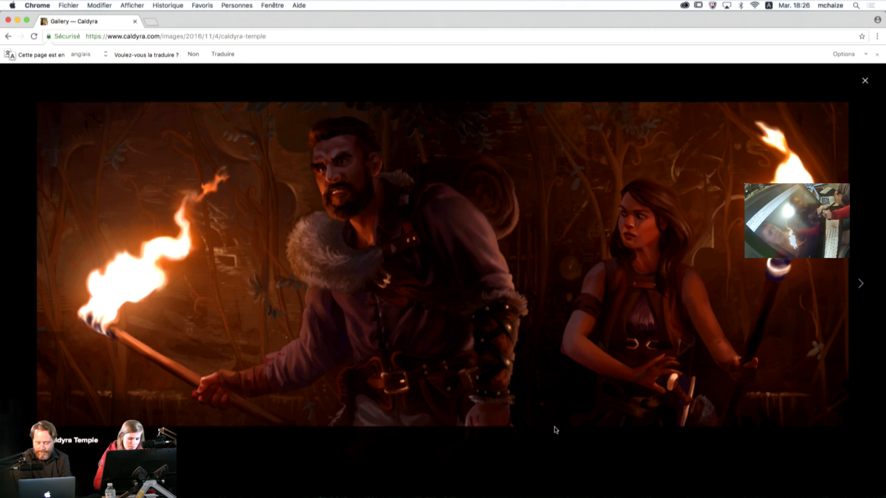
Step: Switch back to Photoshop and set the foreground colour to the dark reddish brown #733919
mouse_move(418, 494)
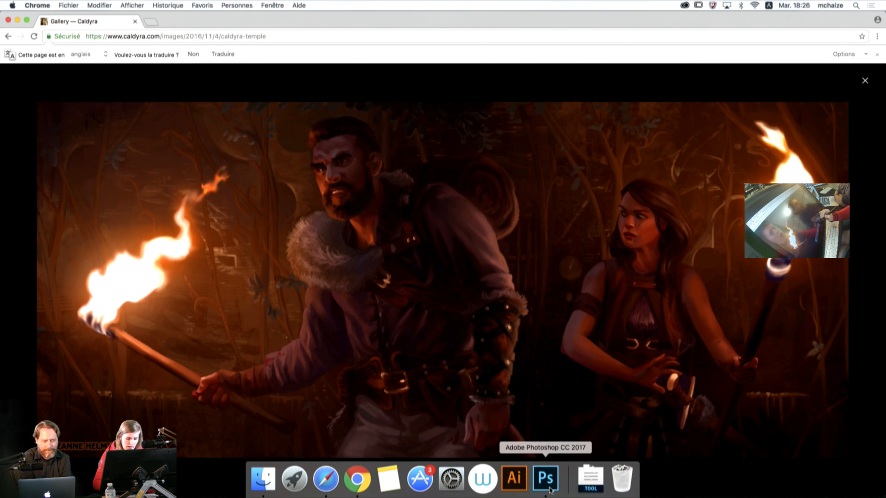
left_click(546, 480)
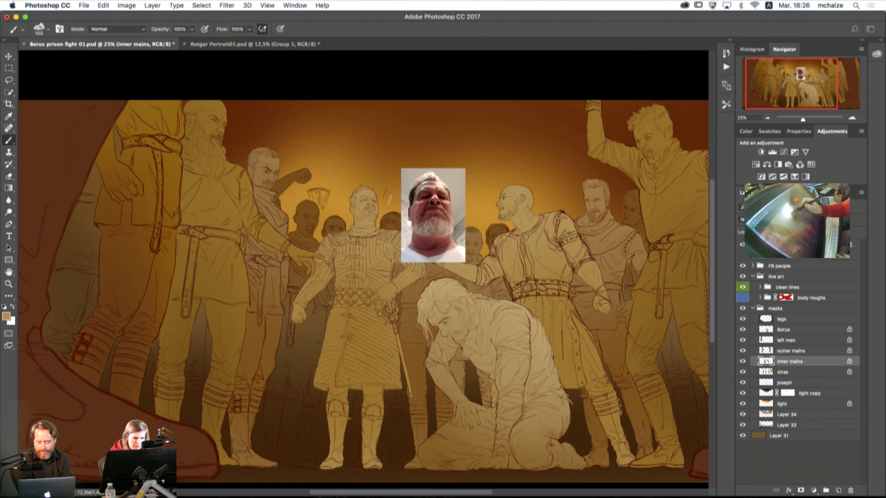
left_click(9, 317)
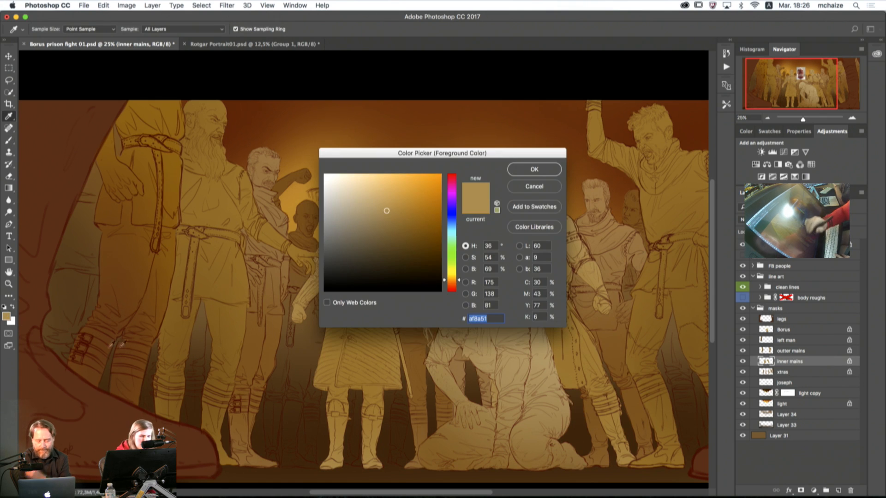
left_click_drag(474, 155, 602, 129)
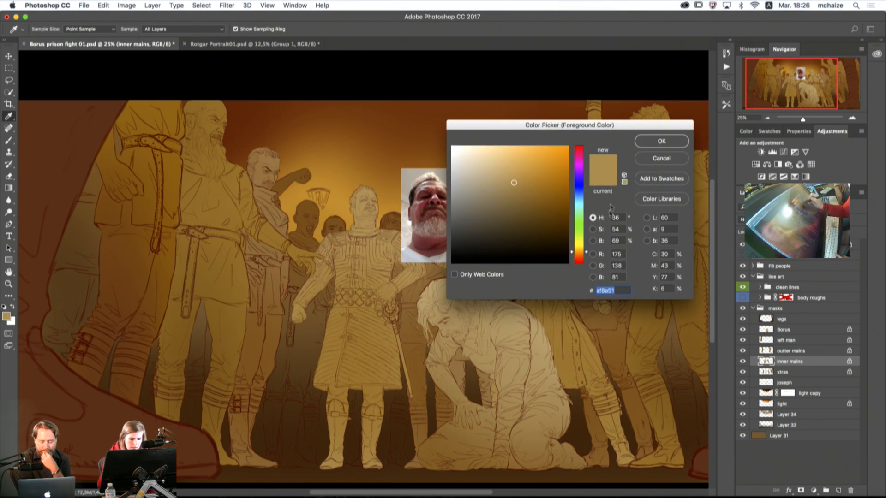
left_click(586, 259)
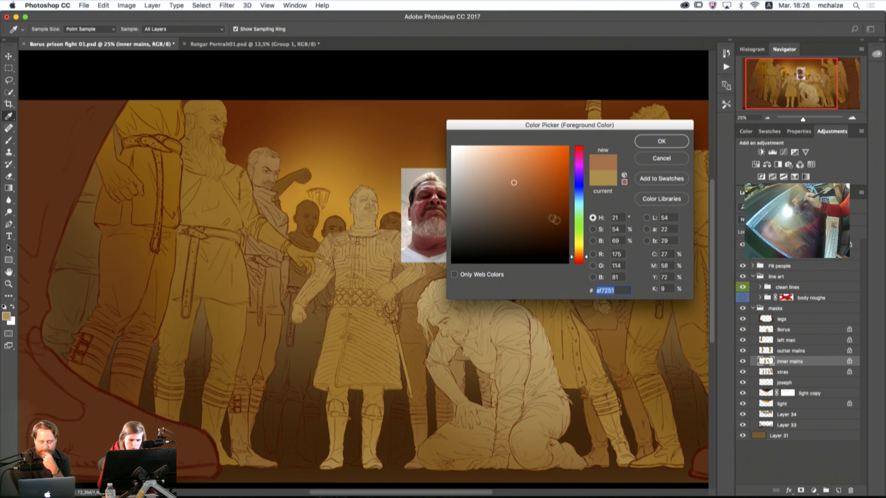
left_click_drag(535, 207, 543, 210)
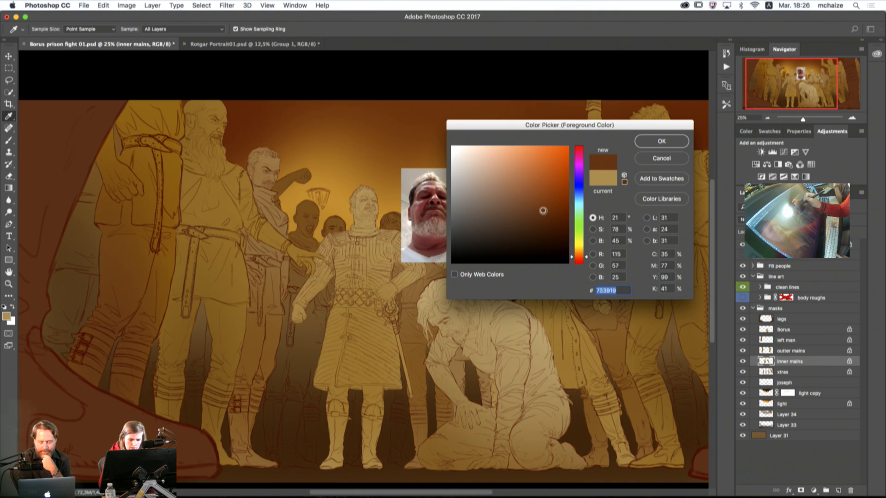
left_click(662, 141)
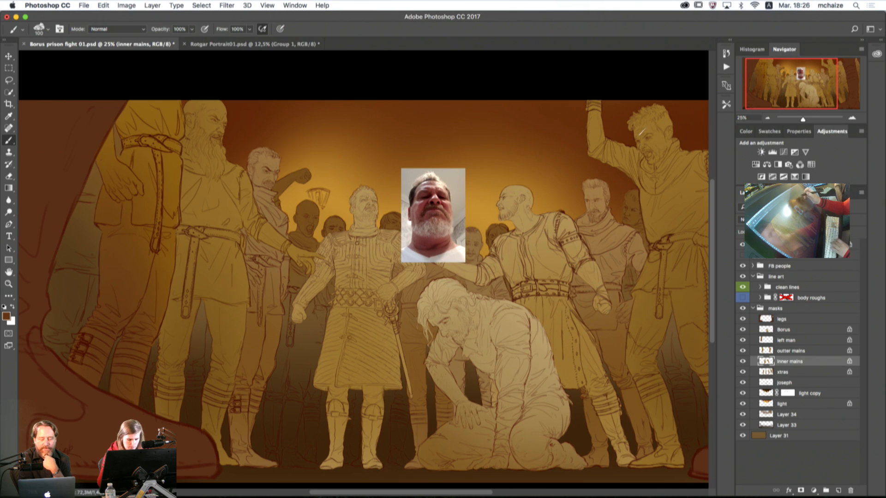
Step: Block in the armoured man's whole figure on the inner mains layer with the dark brown, enlarging the brush to 200
mouse_move(359, 198)
left_mouse_down()
mouse_move(365, 228)
mouse_move(377, 191)
mouse_move(363, 214)
mouse_move(355, 204)
mouse_move(359, 224)
mouse_move(371, 225)
mouse_move(373, 204)
mouse_move(333, 239)
mouse_move(374, 225)
mouse_move(362, 283)
mouse_move(409, 246)
mouse_move(390, 290)
mouse_move(422, 258)
mouse_move(413, 278)
mouse_move(424, 276)
mouse_move(431, 253)
mouse_move(380, 269)
mouse_move(344, 301)
mouse_move(336, 244)
mouse_move(303, 300)
mouse_move(309, 278)
mouse_move(297, 290)
mouse_move(320, 311)
mouse_move(372, 288)
mouse_move(379, 299)
mouse_move(324, 364)
mouse_move(400, 327)
mouse_move(370, 366)
mouse_move(375, 378)
mouse_move(396, 372)
mouse_move(384, 393)
mouse_move(406, 377)
mouse_move(390, 398)
mouse_move(405, 419)
left_mouse_up()
key("bracketright")
key("bracketright")
key("bracketright")
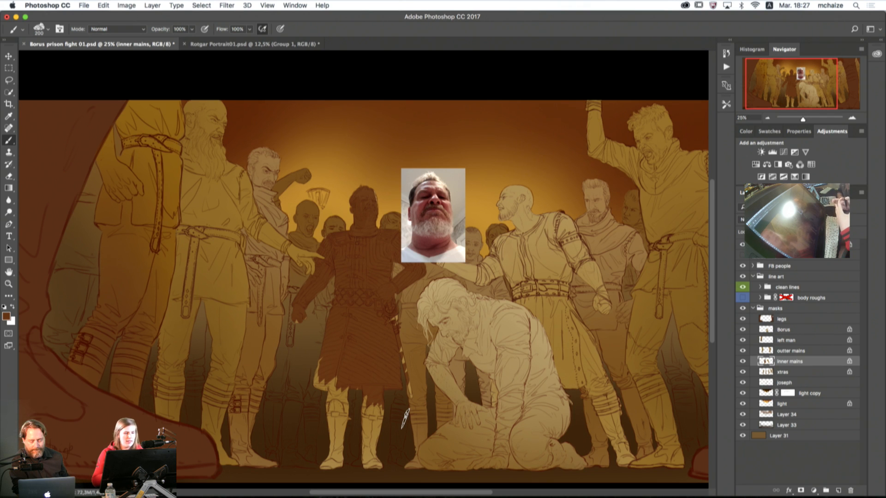
left_click_drag(777, 89, 798, 89)
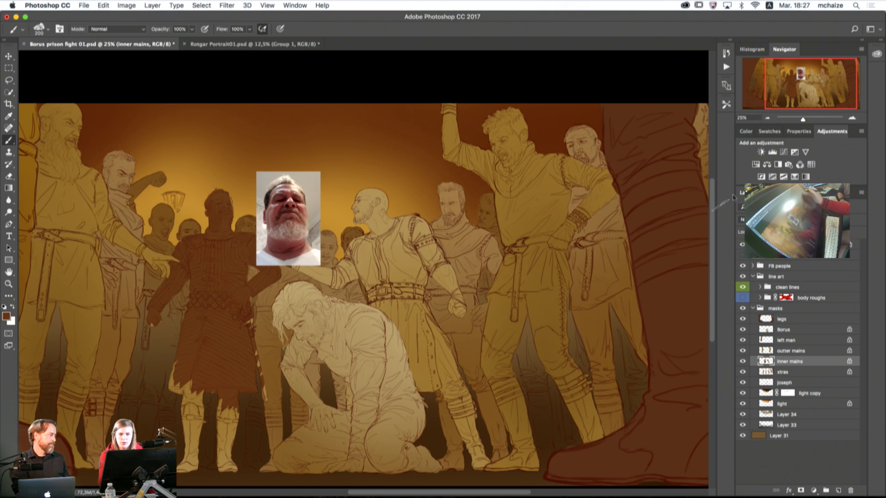
left_click_drag(816, 98, 787, 99)
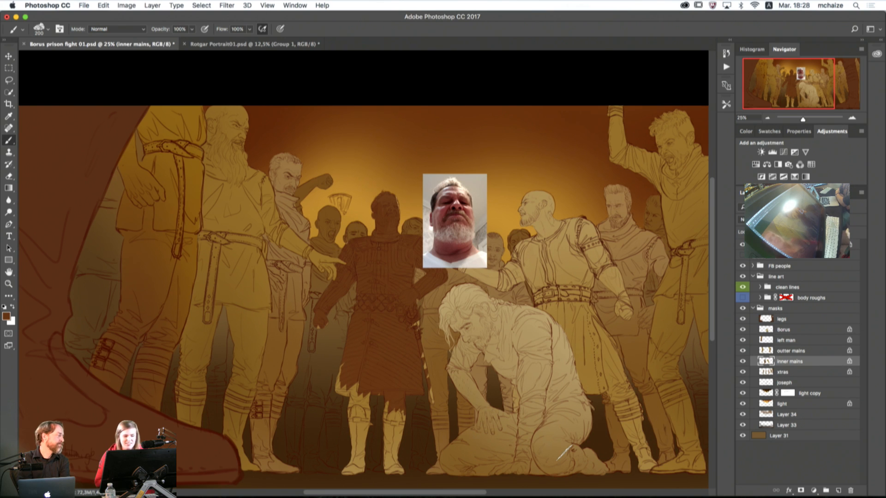
left_click_drag(796, 94, 796, 93)
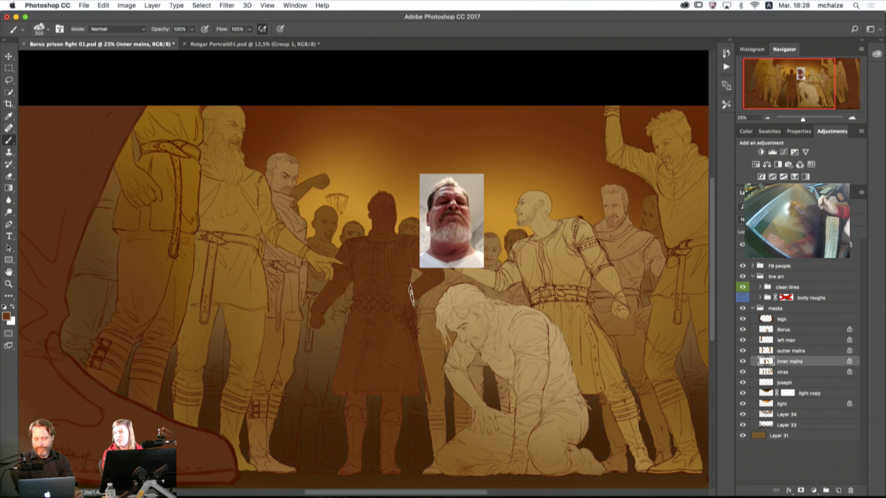
Step: Reduce the brush size to 40 for detailed work on the armoured man's head
left_click(854, 119)
left_click_drag(790, 86, 779, 86)
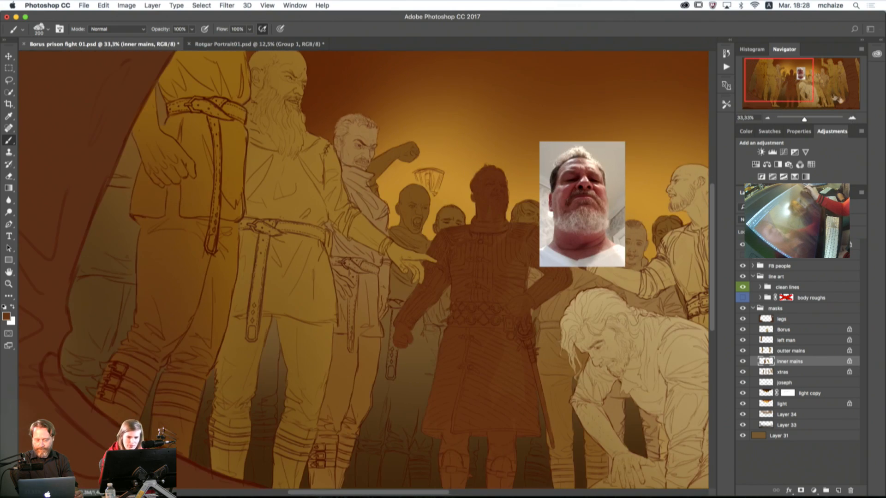
left_click(854, 119)
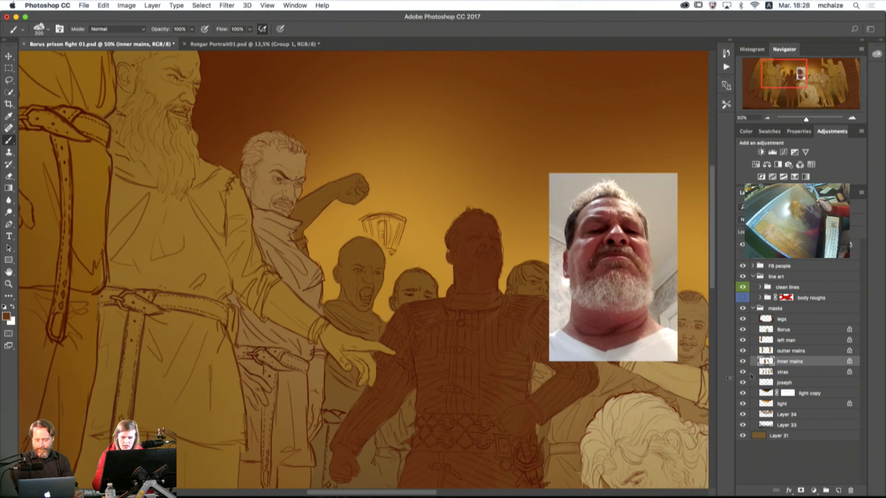
left_click(756, 232)
key("[")
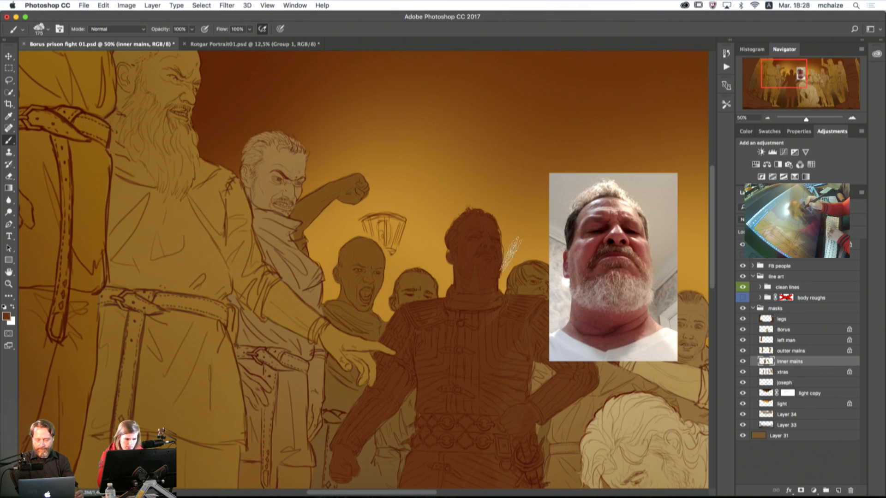
key("[")
key("[")
key("[")
key("[")
key("[")
key("[")
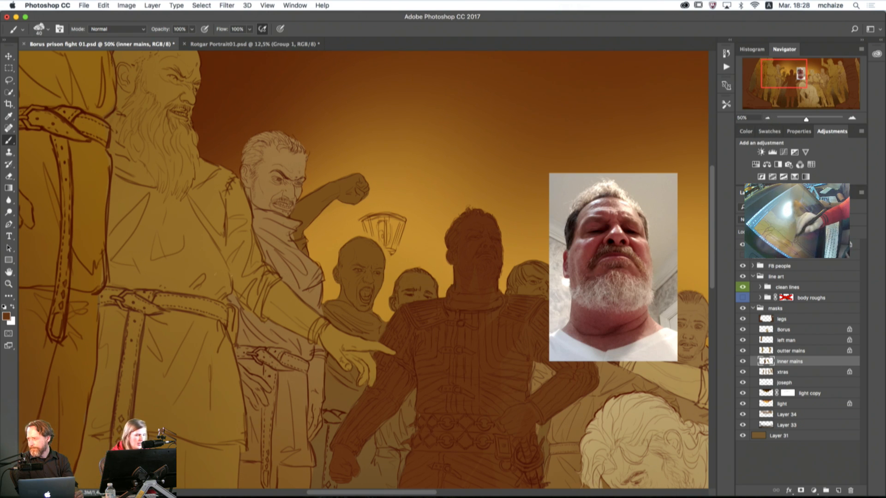
Step: Set the foreground colour to burnt orange #a54613 and paint the armoured man's neck and side of the face with a size 70 brush
left_click(7, 317)
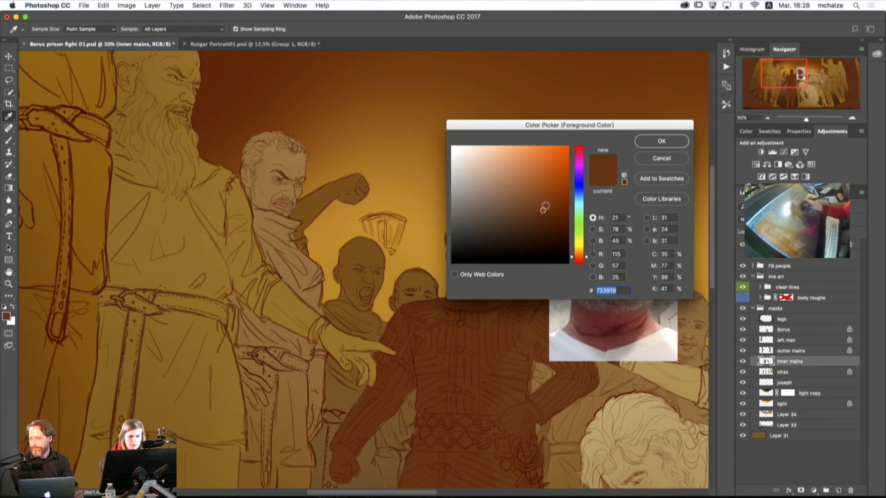
left_click_drag(545, 207, 552, 194)
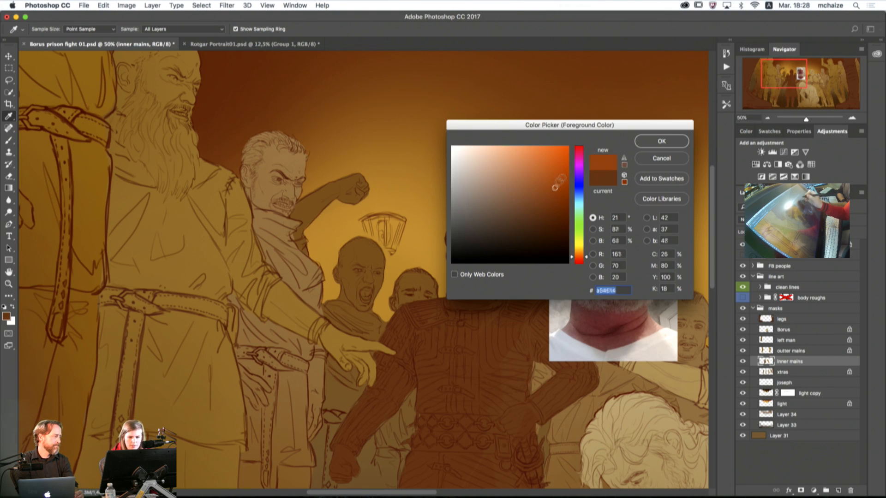
left_click(662, 141)
key("b")
key("bracketright")
key("bracketright")
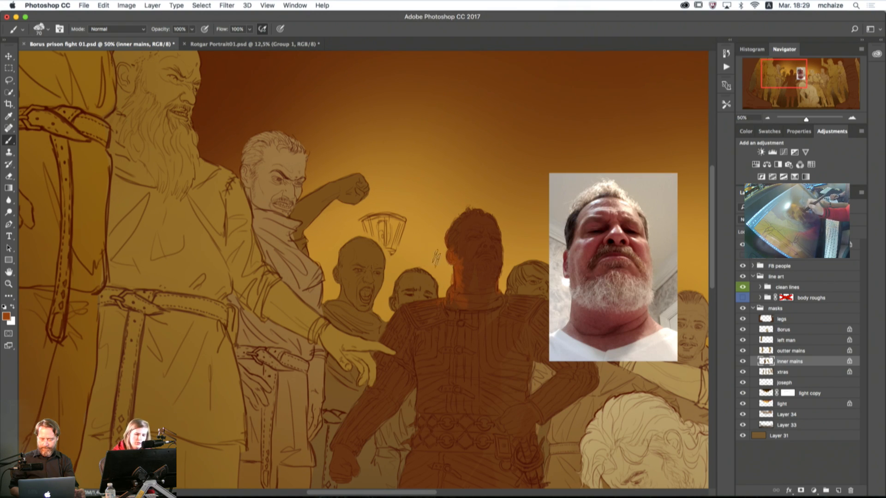
Step: Set the foreground colour to the brighter orange #de6523 and the brush size to 25
left_click(7, 316)
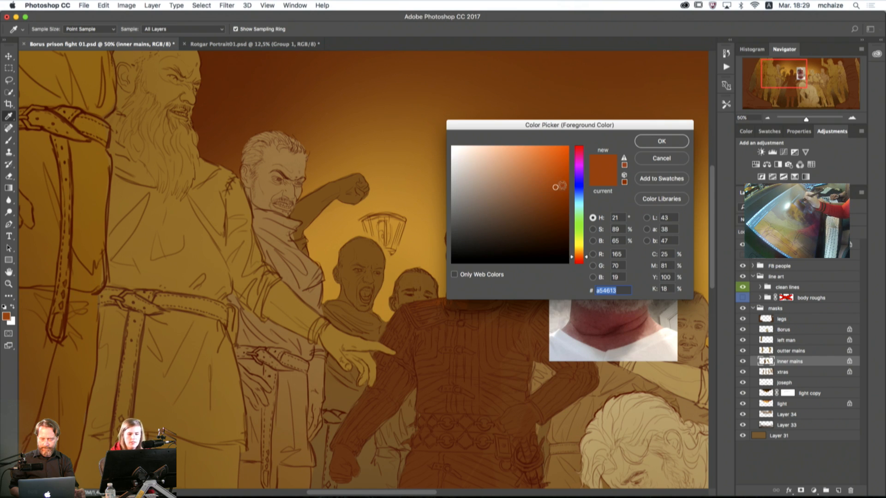
left_click_drag(558, 190, 550, 159)
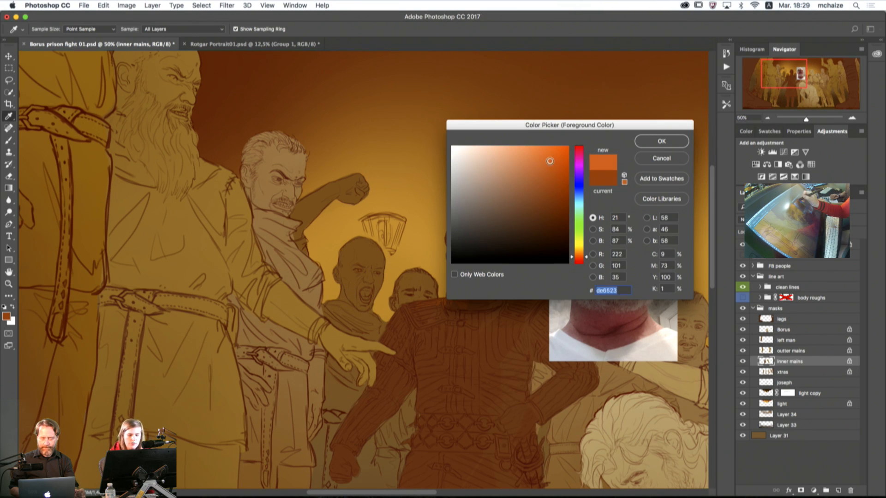
key("Return")
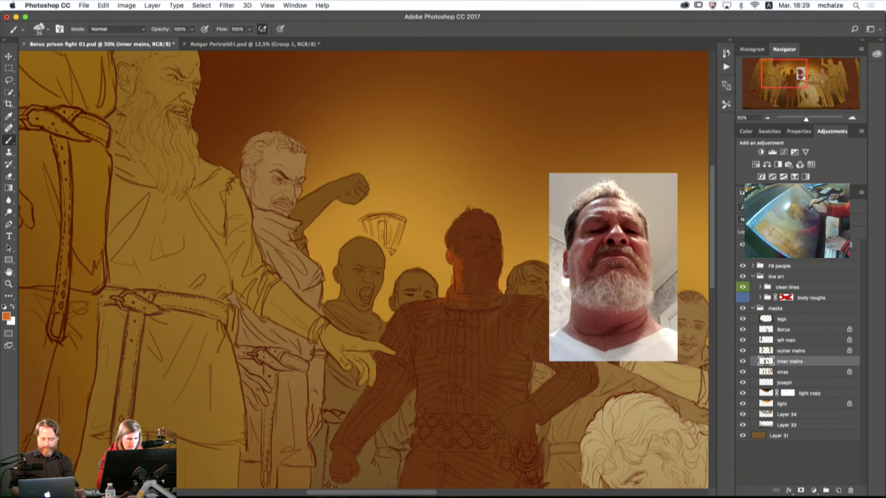
Step: Hide the inner mains layer and show it again to check what is painted on it
key("e")
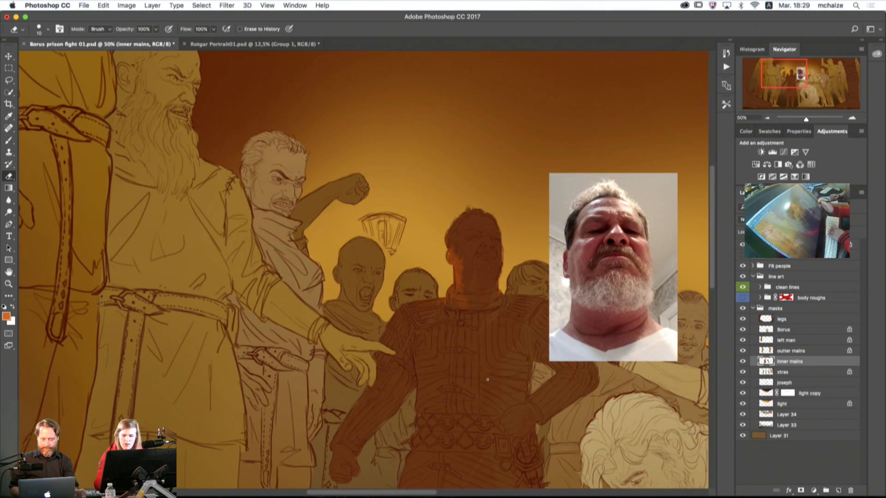
key("/")
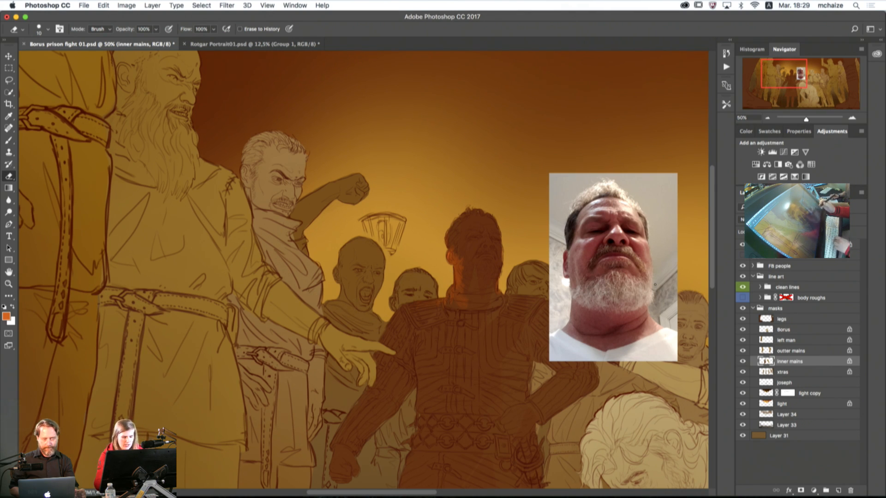
key("b")
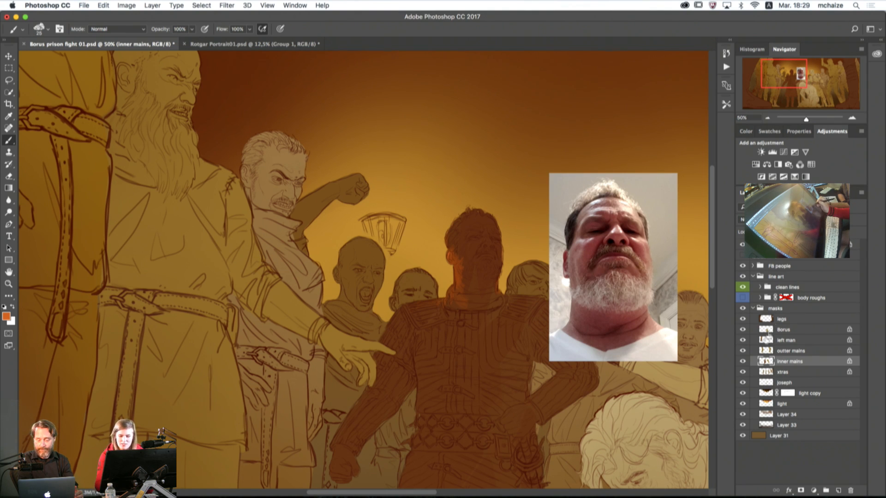
left_click(743, 362)
left_click(743, 362)
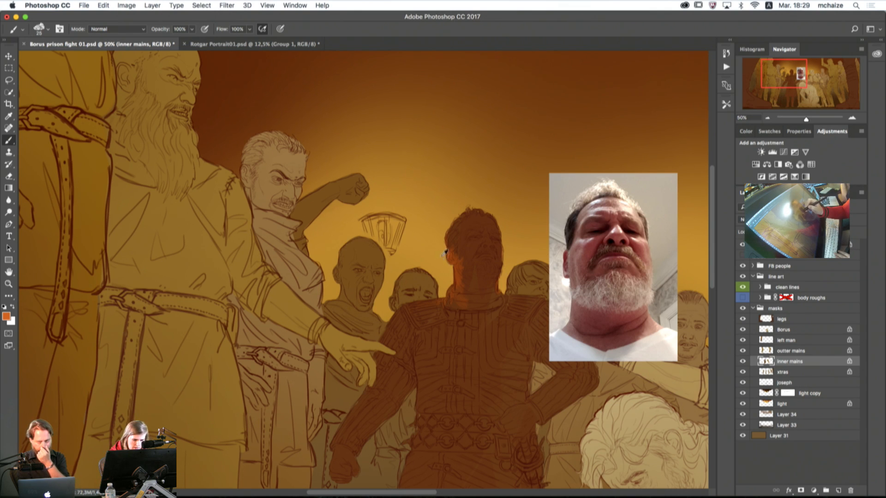
Step: Sample the golden background glow beside the head, brighten it, and paint a thin rim light along the armoured man's hair
left_click(441, 234, "alt")
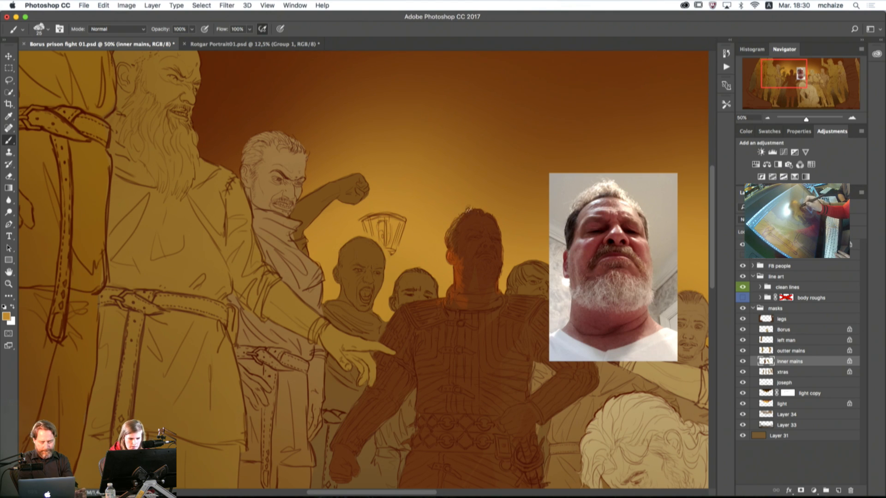
left_click(6, 317)
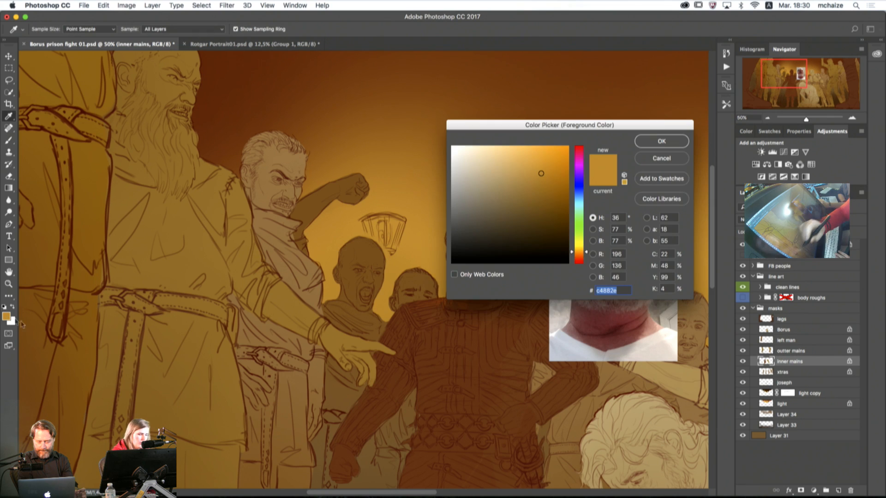
left_click_drag(538, 168, 546, 151)
left_click(653, 141)
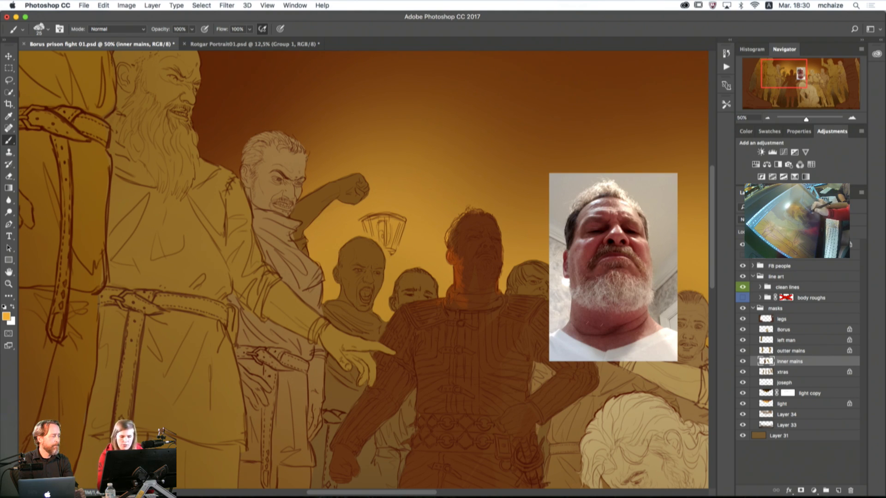
Step: Demonstrate strokes across the armoured man's chest with the transparent pixel lock off and on, undoing the strokes each time
mouse_move(549, 214)
left_mouse_down()
mouse_move(476, 325)
mouse_move(503, 329)
left_mouse_up()
mouse_move(536, 330)
left_mouse_down()
mouse_move(430, 291)
mouse_move(492, 328)
left_mouse_up()
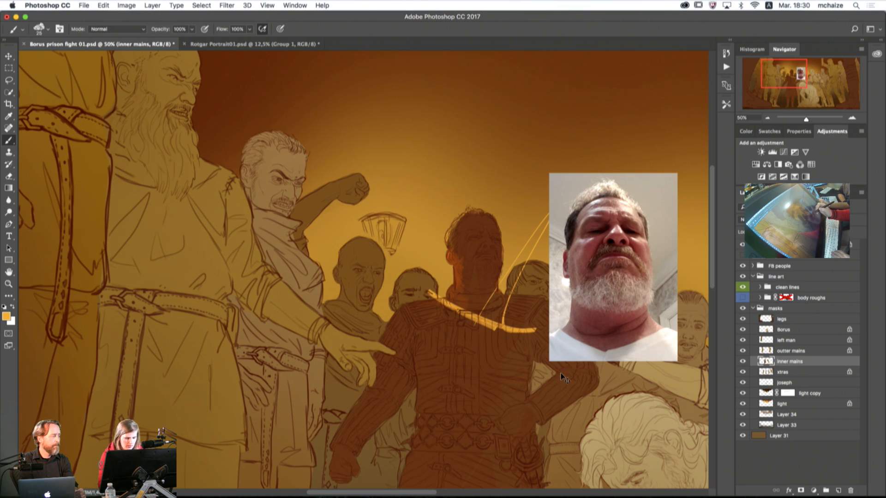
key("super+alt+z")
key("super+alt+z")
key("super+alt+z")
key("slash")
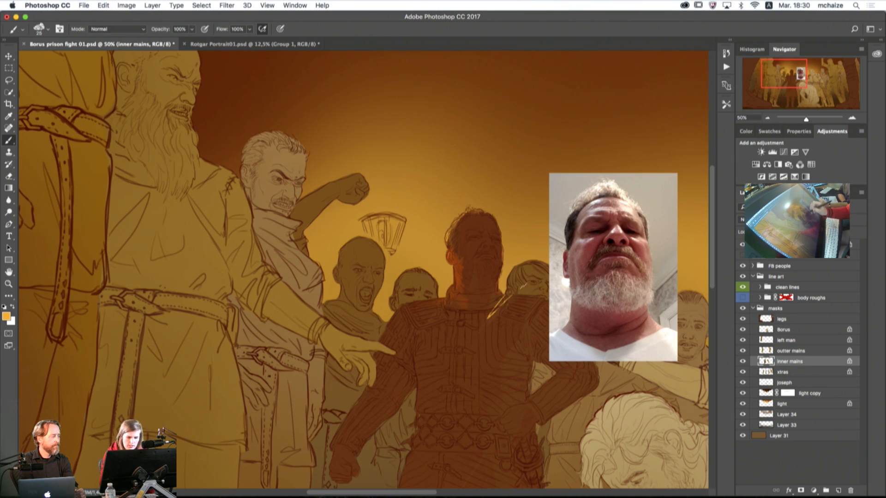
mouse_move(545, 298)
left_mouse_down()
mouse_move(496, 346)
mouse_move(475, 340)
mouse_move(439, 298)
mouse_move(418, 303)
left_mouse_up()
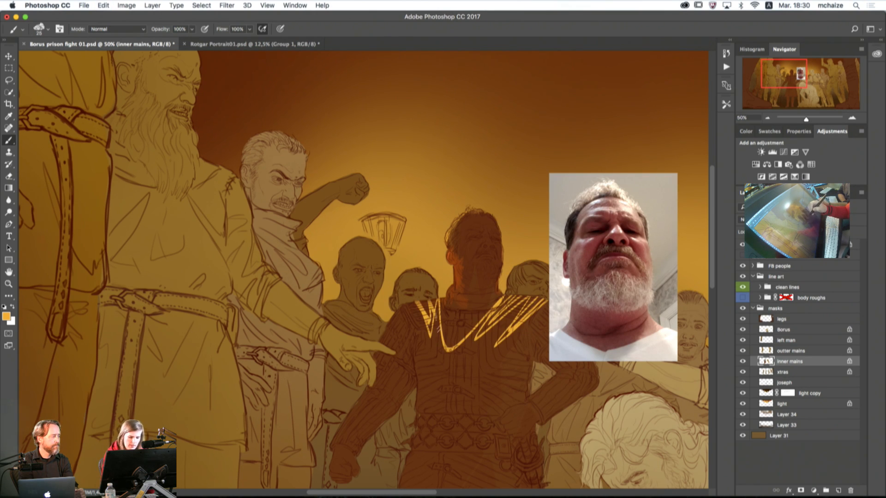
key("super+alt+z")
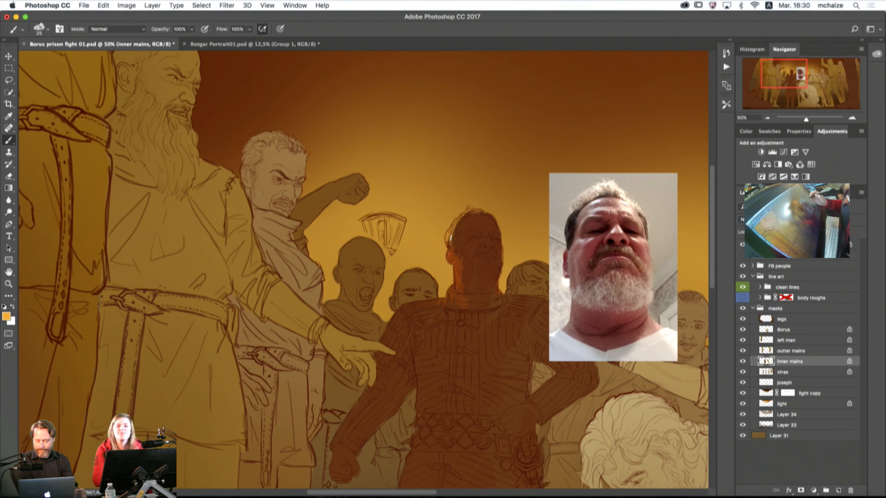
Step: Sample the burnt orange from the armoured man's cheek and paint warm planes on his face
right_click(738, 363)
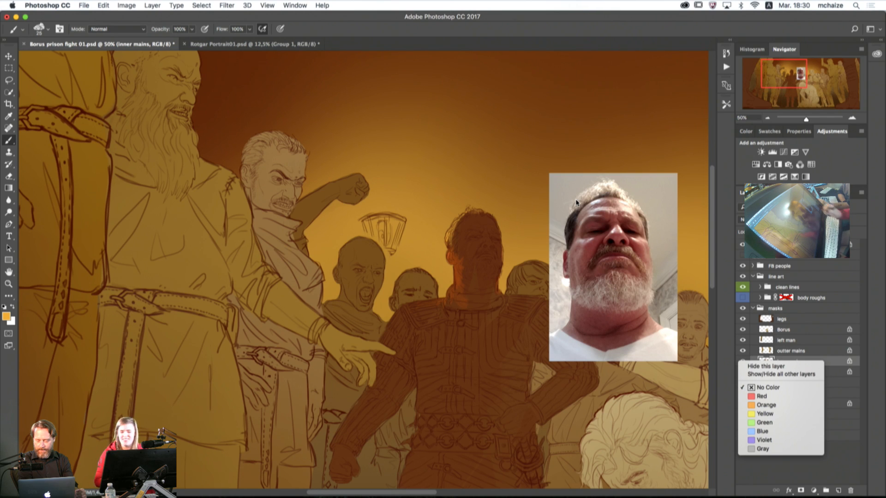
left_click(449, 244)
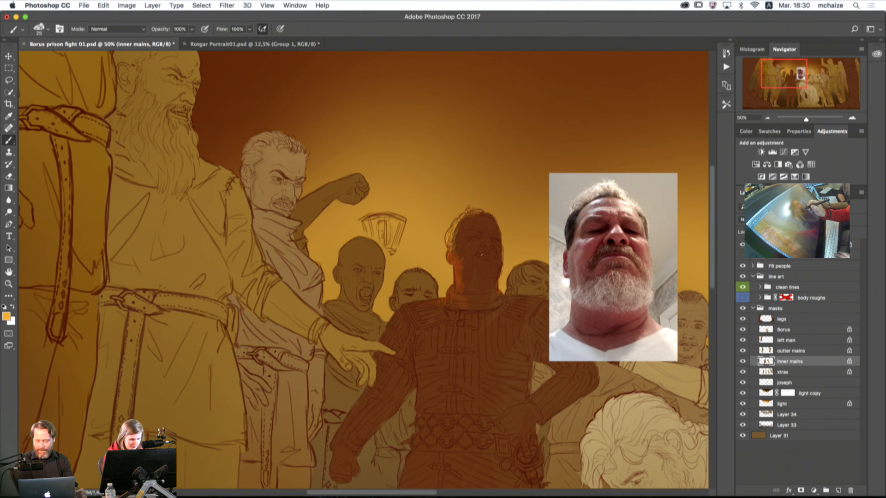
left_click(460, 264, "alt")
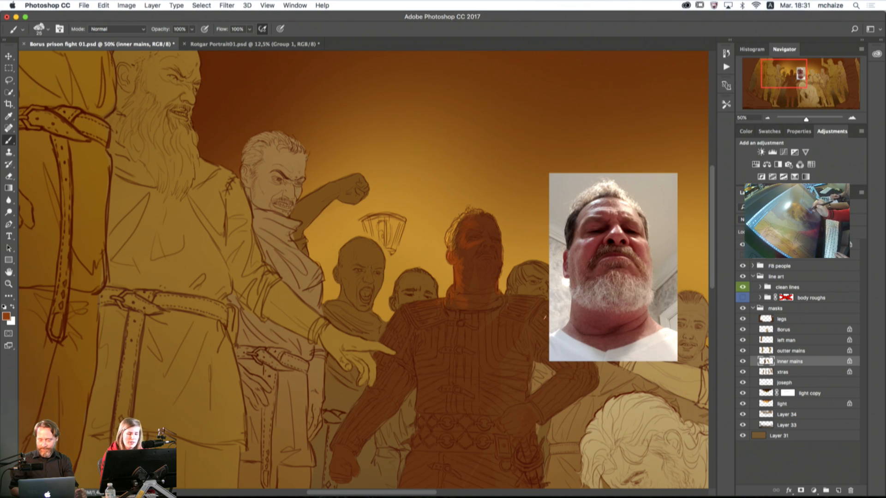
Step: Switch to the 50 px textured brush preset at the end of the brush list
left_click(7, 317)
left_click(662, 158)
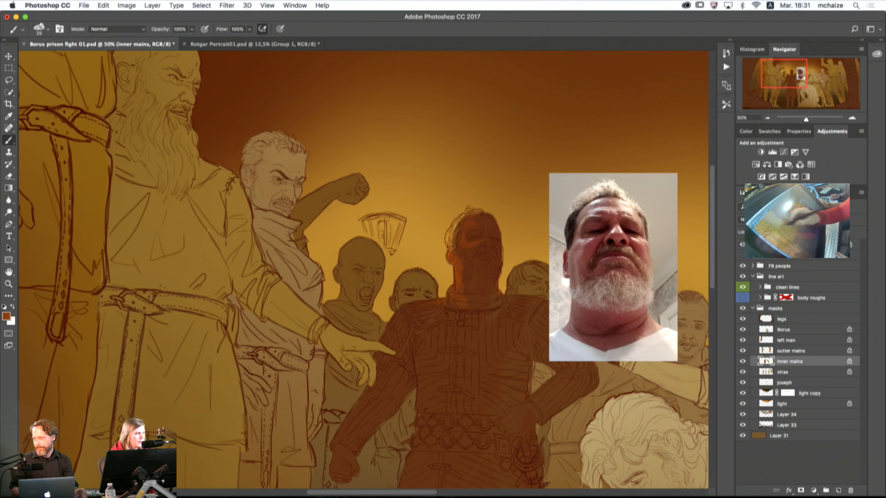
left_click(48, 29)
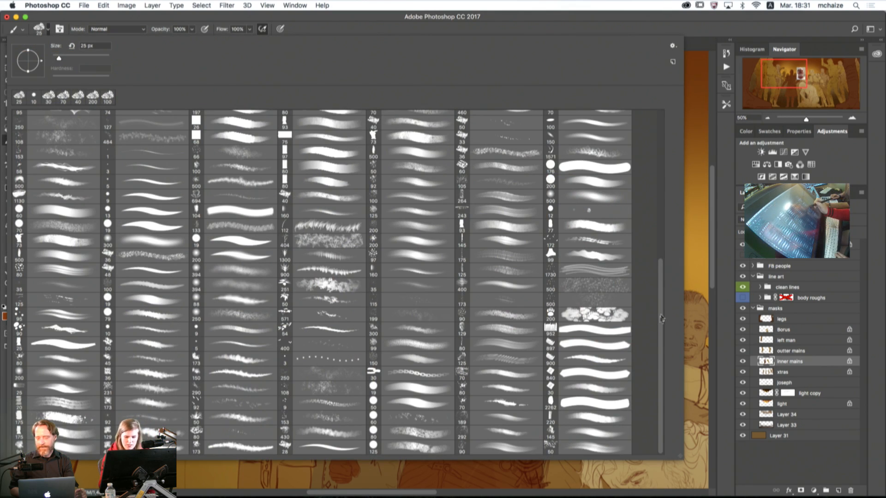
left_click(593, 450)
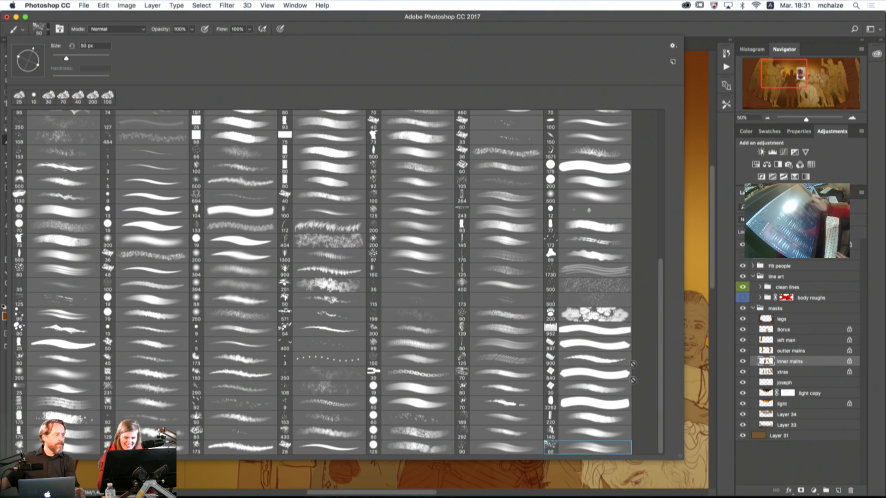
left_click(580, 21)
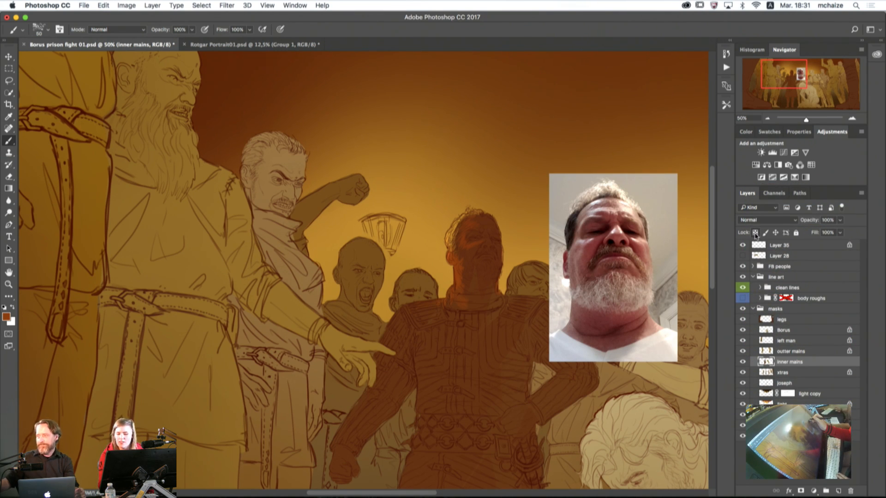
Step: Lock the inner mains layer's transparent pixels, and demonstrate switching the full layer lock on and off
left_click(756, 237)
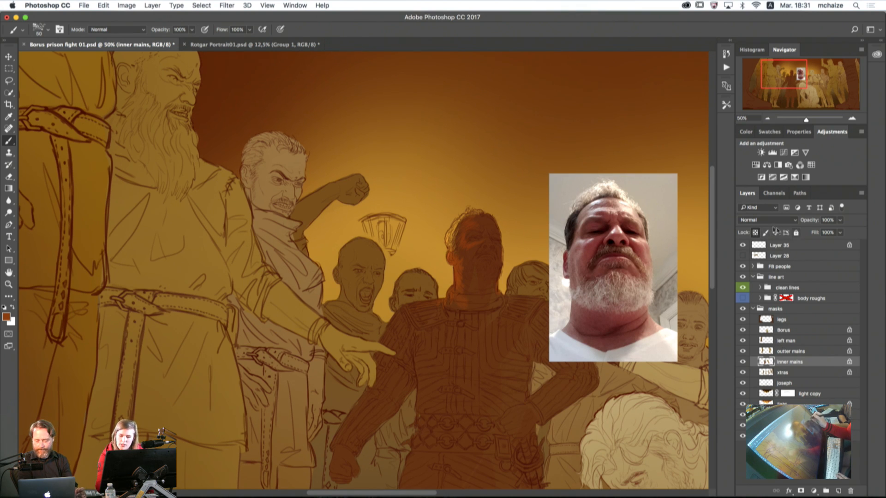
left_click(796, 234)
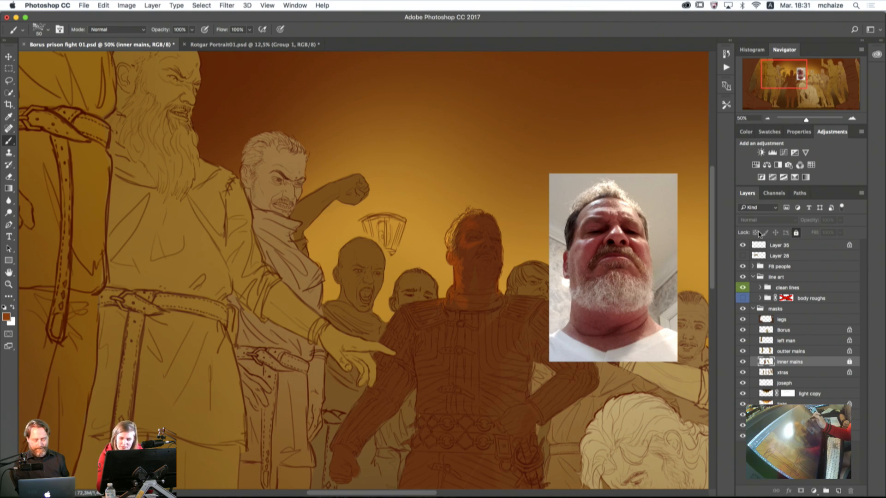
left_click(796, 234)
left_click(796, 233)
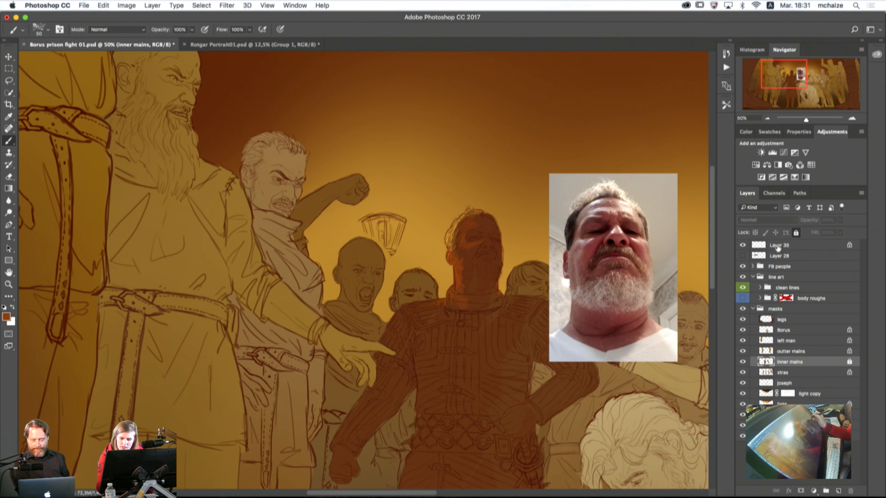
left_click(796, 233)
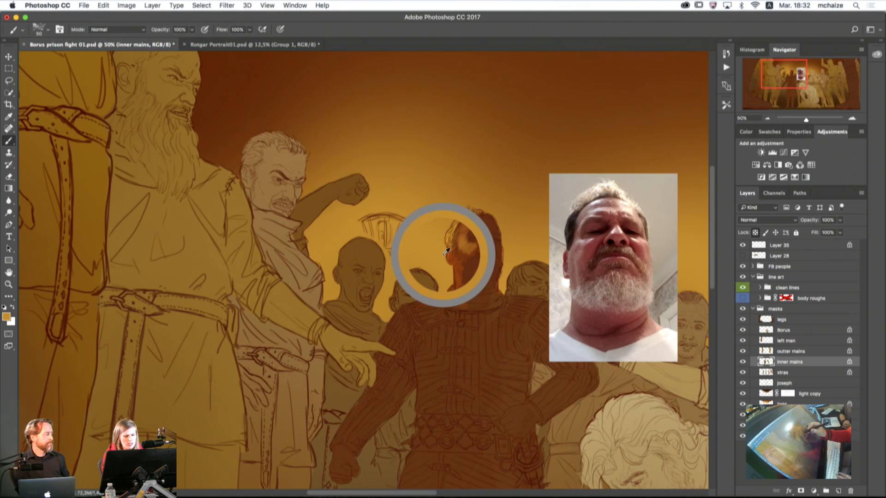
Step: Sample tones from the armoured man's face and paint its warm planes, dark brown eye sockets and shaded beard
right_click(14, 144)
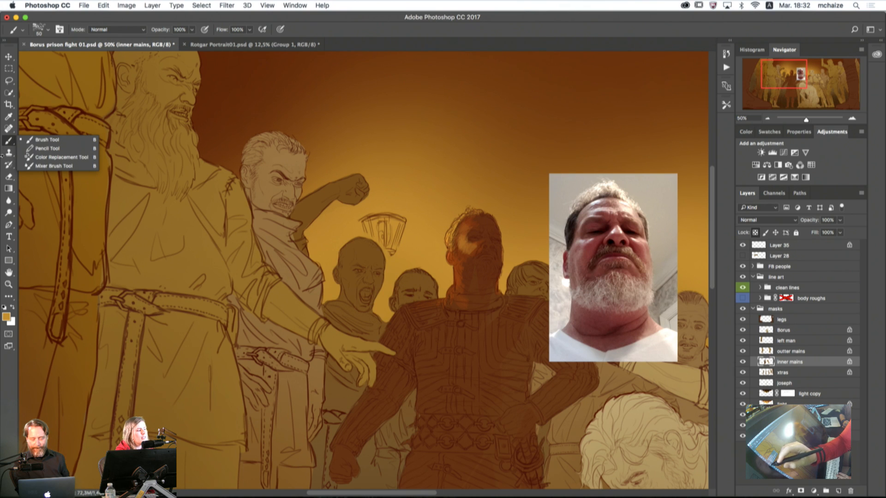
left_click(9, 141)
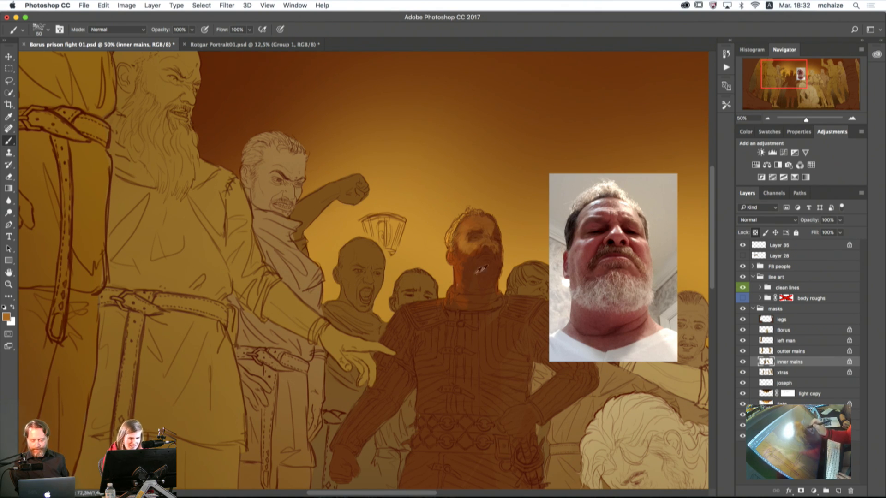
left_click(472, 236, "alt")
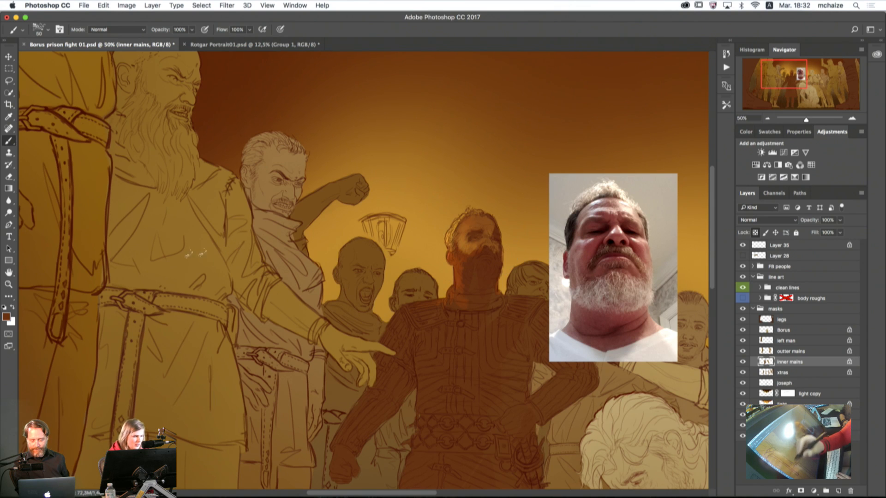
left_click(7, 317)
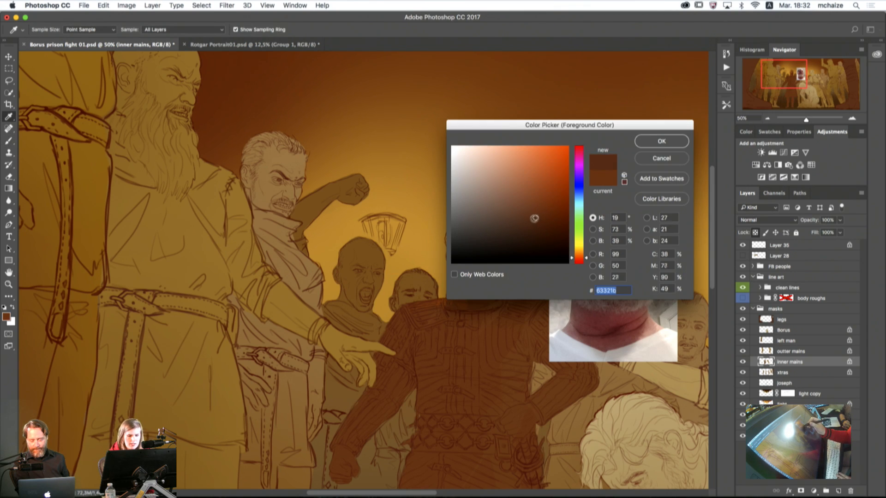
left_click(650, 147)
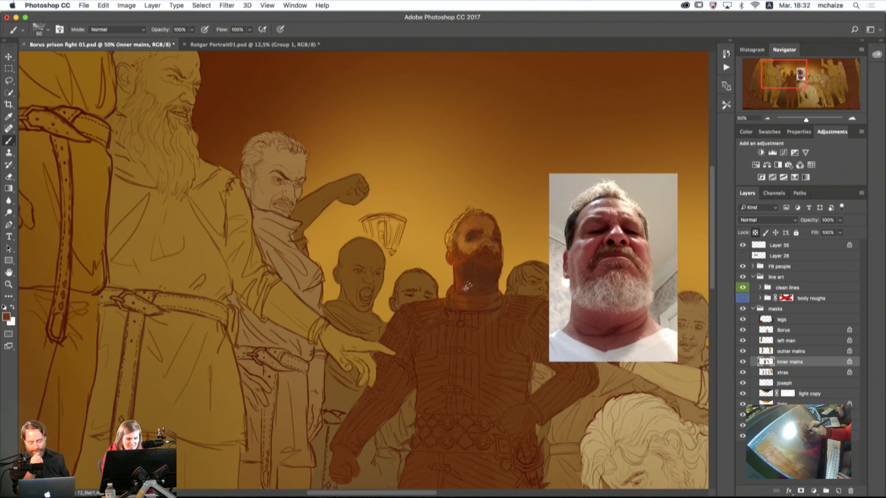
left_click(464, 254, "alt")
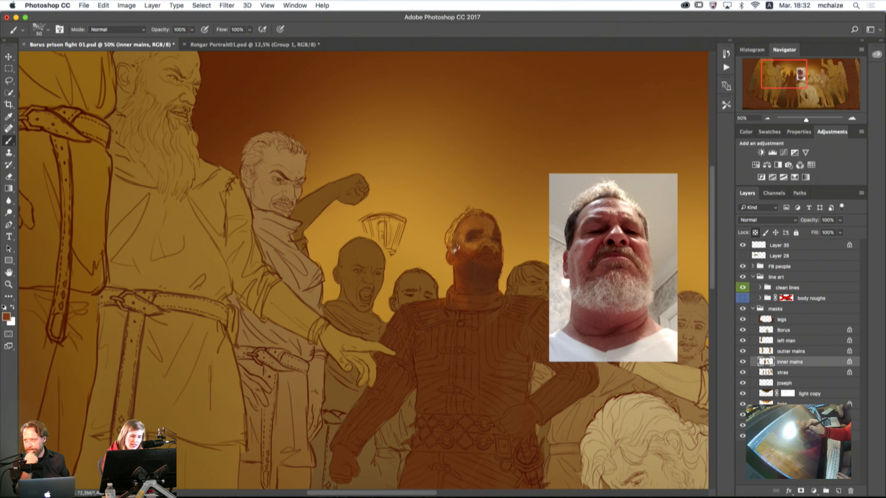
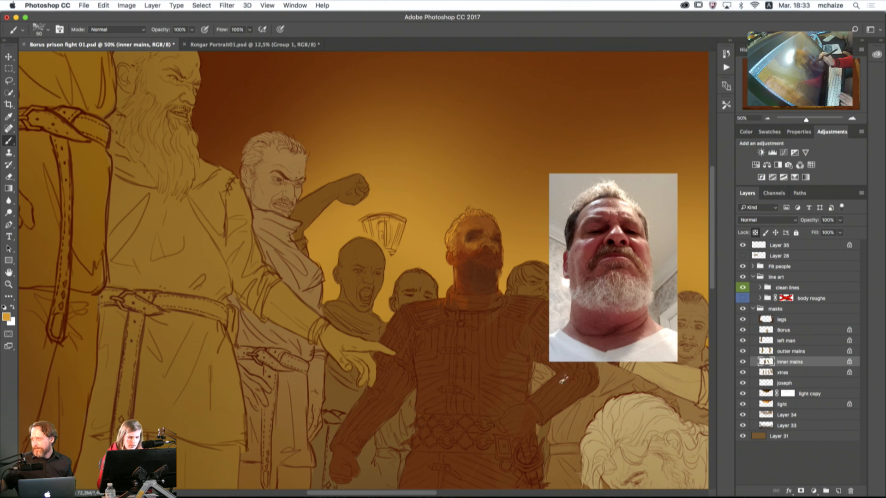
Step: Mix a very dark reddish brown and block in the armoured man's torso, arms and coat with a 200 px brush
mouse_move(618, 392)
left_mouse_down()
mouse_move(633, 275)
mouse_move(586, 238)
mouse_move(586, 255)
left_mouse_up()
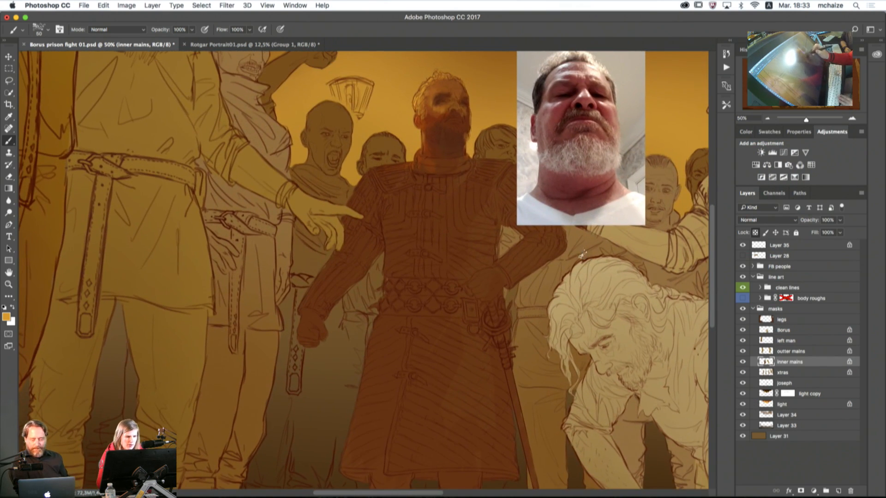
left_click(6, 316)
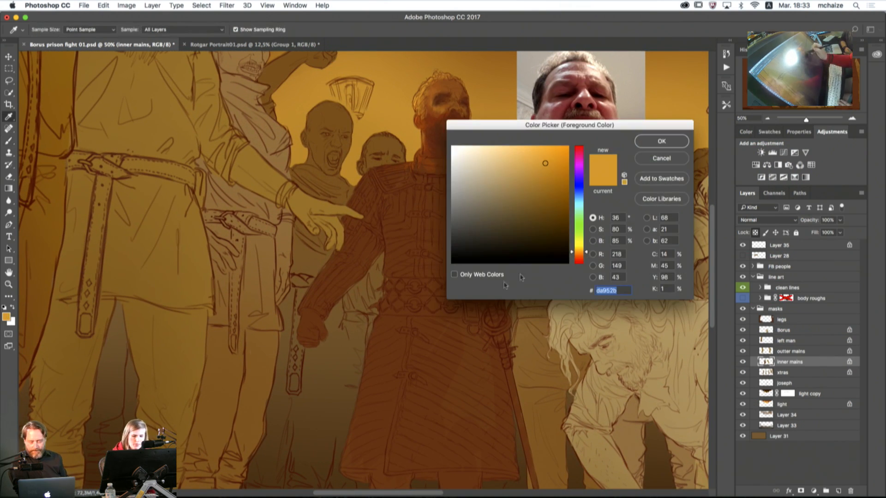
left_click_drag(588, 257, 586, 256)
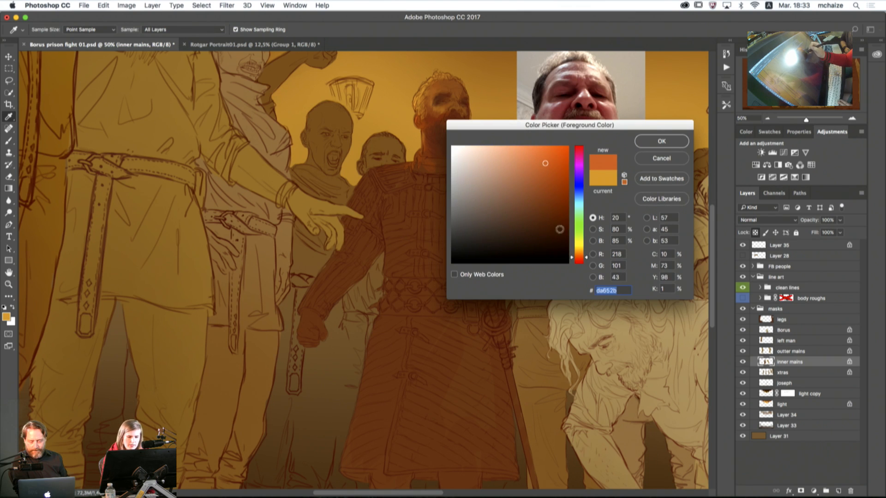
mouse_move(559, 229)
left_mouse_down()
mouse_move(554, 249)
mouse_move(566, 257)
mouse_move(486, 259)
mouse_move(568, 259)
mouse_move(482, 261)
mouse_move(558, 260)
mouse_move(556, 238)
mouse_move(459, 244)
mouse_move(553, 240)
left_mouse_up()
left_click(663, 141)
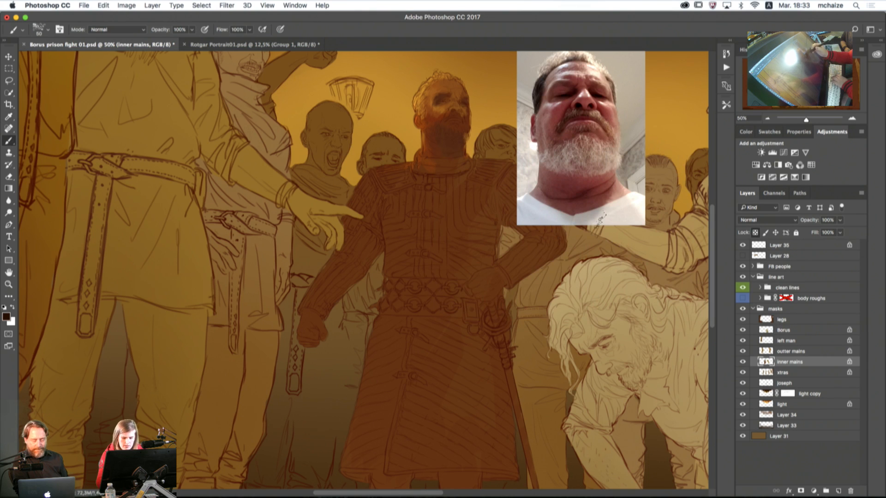
key("bracketright")
key("bracketright")
key("bracketright")
mouse_move(430, 342)
left_mouse_down()
mouse_move(383, 247)
mouse_move(390, 214)
mouse_move(383, 378)
mouse_move(369, 401)
mouse_move(386, 381)
mouse_move(366, 465)
mouse_move(466, 422)
mouse_move(470, 446)
mouse_move(510, 441)
mouse_move(508, 463)
mouse_move(507, 390)
mouse_move(492, 358)
mouse_move(398, 392)
mouse_move(408, 360)
mouse_move(482, 263)
mouse_move(469, 235)
mouse_move(448, 230)
mouse_move(424, 282)
mouse_move(370, 205)
mouse_move(302, 326)
mouse_move(332, 261)
left_mouse_up()
mouse_move(485, 220)
left_mouse_down()
mouse_move(472, 203)
mouse_move(538, 252)
mouse_move(532, 259)
mouse_move(426, 212)
mouse_move(497, 184)
mouse_move(442, 334)
mouse_move(349, 445)
mouse_move(397, 427)
mouse_move(422, 452)
left_mouse_up()
scroll(545, 385, "down", 5)
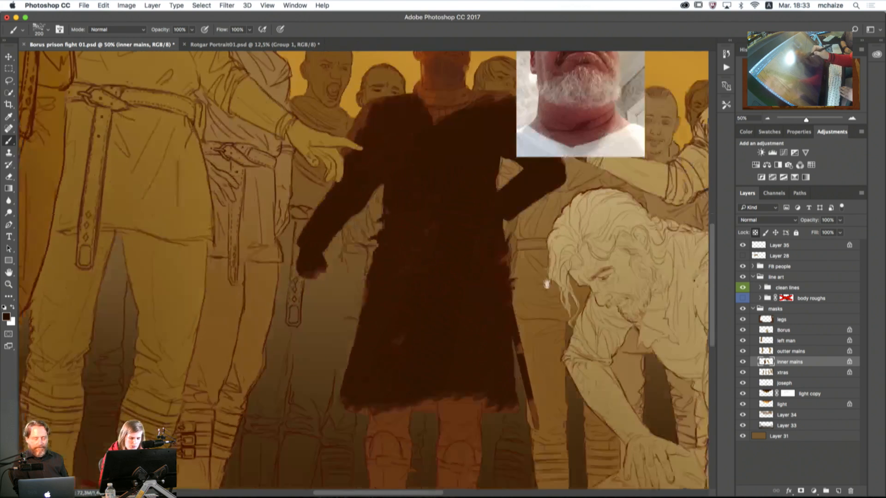
Step: Fill the armoured man's coat hem, legs, boots and scabbard with the same very dark brown
mouse_move(514, 304)
left_mouse_down()
mouse_move(524, 378)
mouse_move(472, 346)
mouse_move(410, 349)
mouse_move(366, 330)
mouse_move(352, 365)
mouse_move(351, 417)
mouse_move(470, 374)
mouse_move(433, 432)
mouse_move(457, 473)
left_mouse_up()
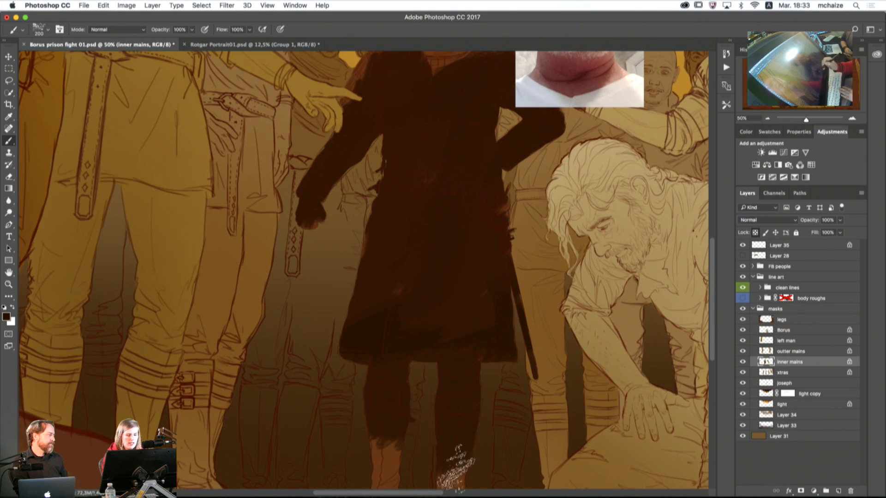
mouse_move(517, 426)
left_mouse_down()
mouse_move(524, 395)
mouse_move(510, 331)
left_mouse_up()
mouse_move(404, 344)
left_mouse_down()
mouse_move(376, 406)
mouse_move(396, 411)
mouse_move(386, 419)
mouse_move(390, 443)
left_mouse_up()
mouse_move(475, 351)
left_mouse_down()
mouse_move(468, 396)
mouse_move(501, 375)
left_mouse_up()
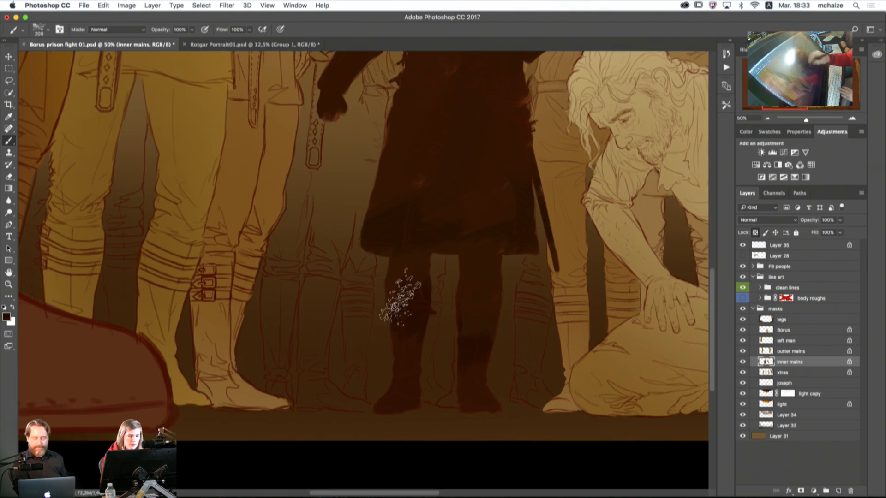
left_click_drag(401, 300, 397, 292)
left_click_drag(585, 262, 549, 335)
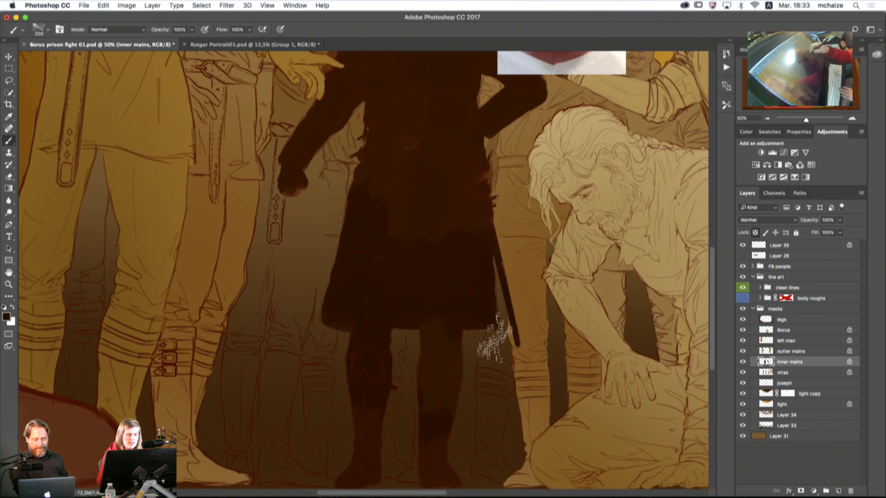
left_click_drag(525, 262, 536, 370)
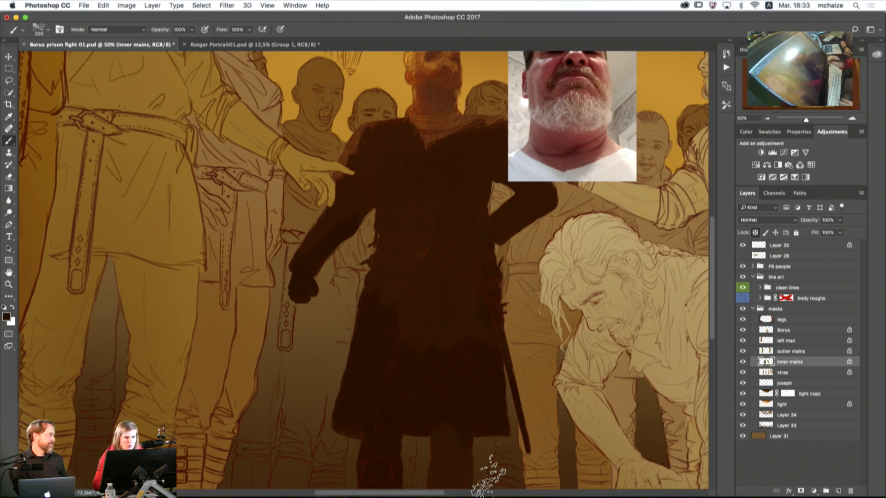
Step: Sample the reddish brown and dark tones on the armoured man's upper body and paint warmer light across his shoulders
scroll(499, 283, "up", 3)
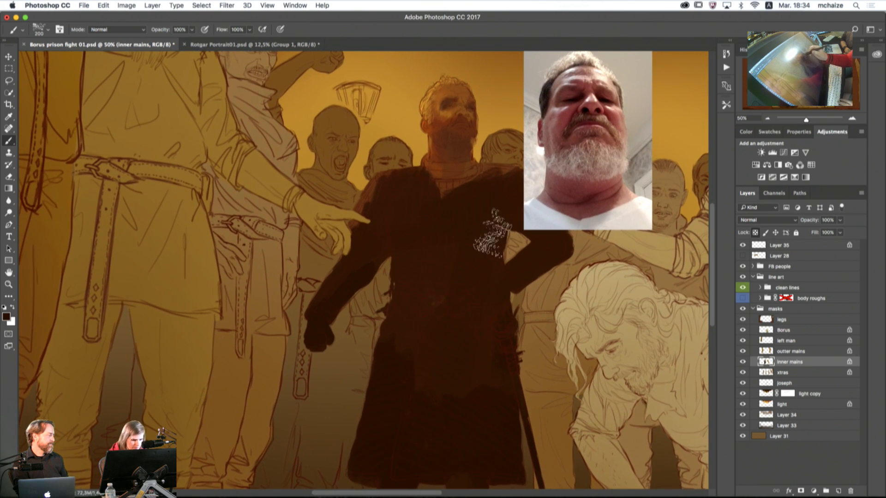
left_click(376, 184, "alt")
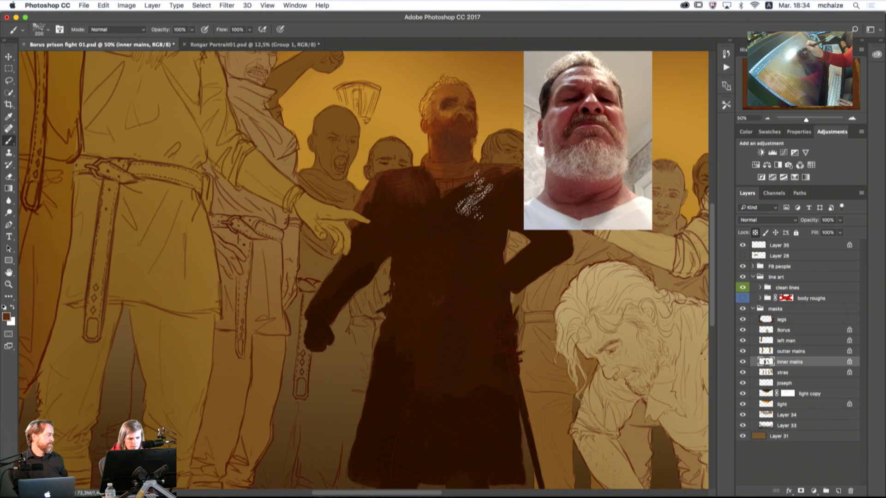
left_click(455, 208, "alt")
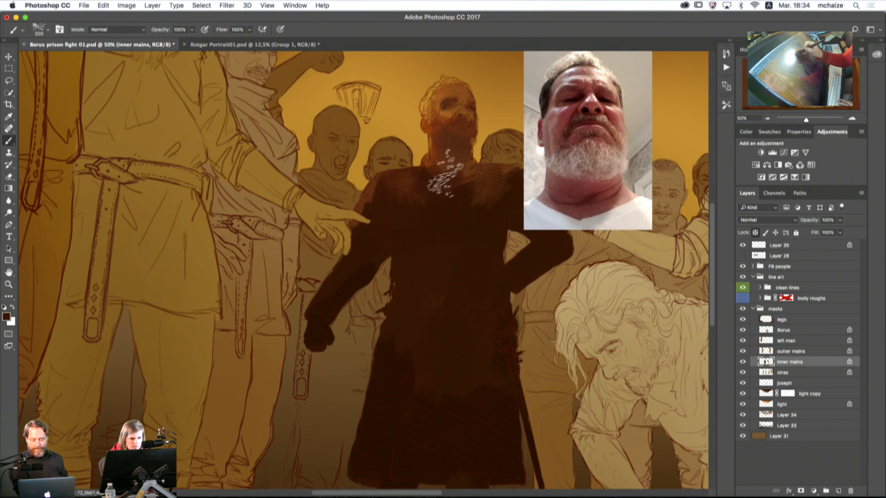
Step: Sample the brown of the armoured man's beard and refine his face and neck with a 60 px brush
left_click(459, 141, "alt")
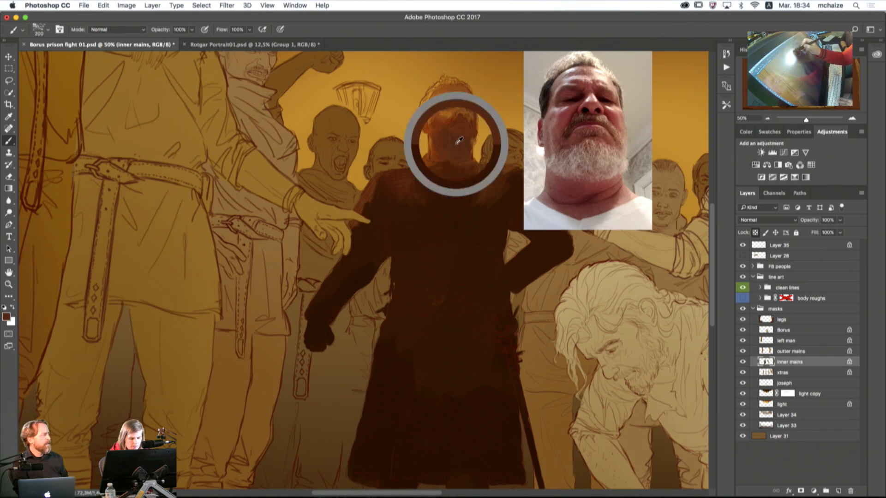
key("[")
key("[")
key("[")
key("[")
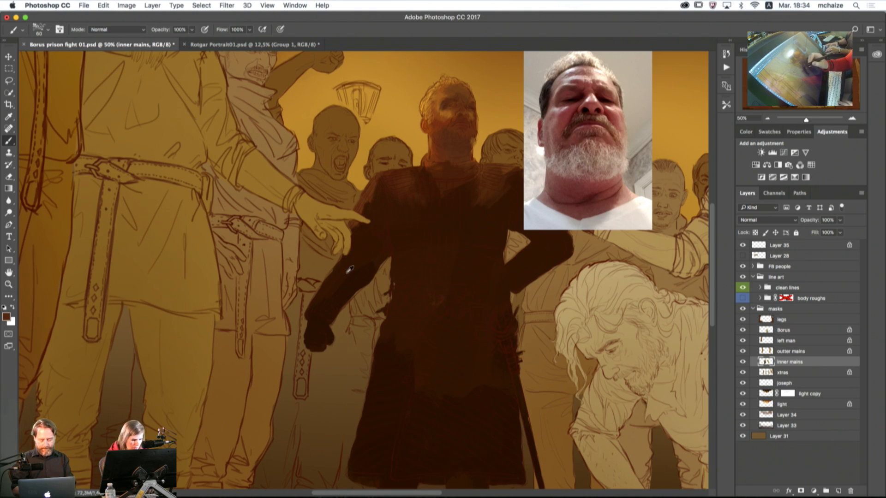
Step: Enlarge the brush to 70 px and lock the inner mains layer's transparent pixels again
key("bracketright")
key("bracketright")
key("bracketright")
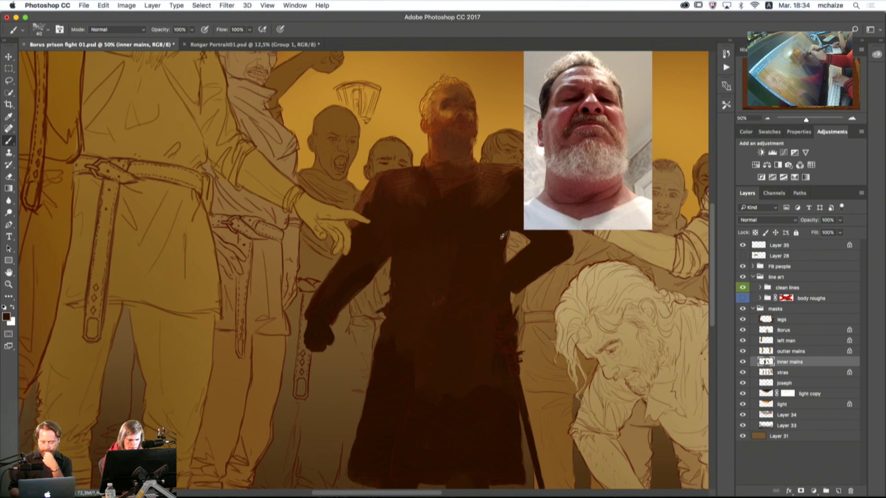
left_click(755, 233)
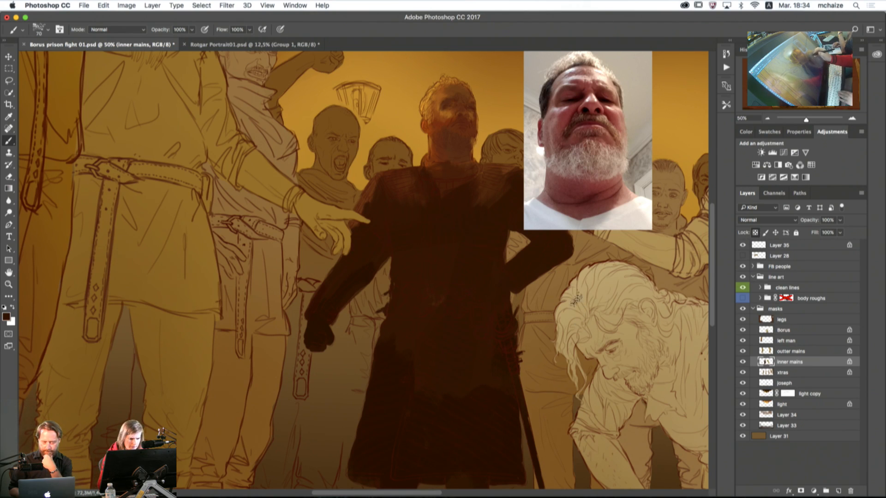
Step: Hide and reshow the xtras and outter mains layers to check which figures each one contains
left_click_drag(478, 276, 564, 373)
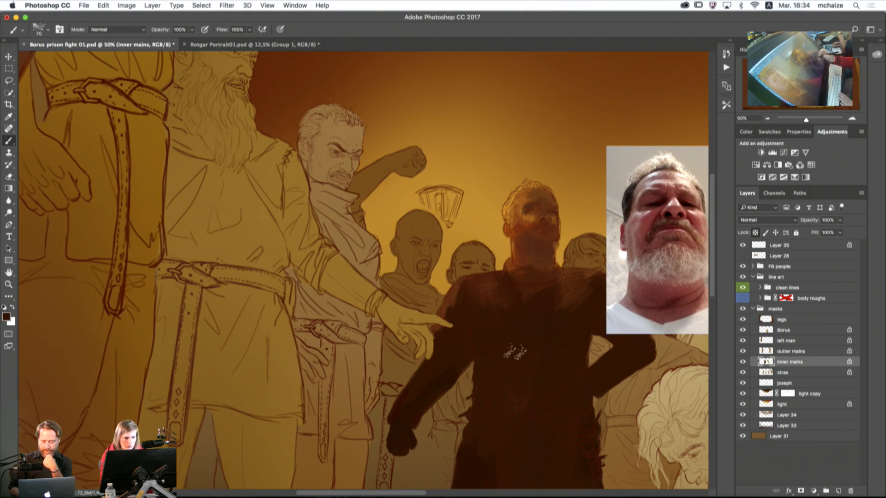
left_click(742, 373)
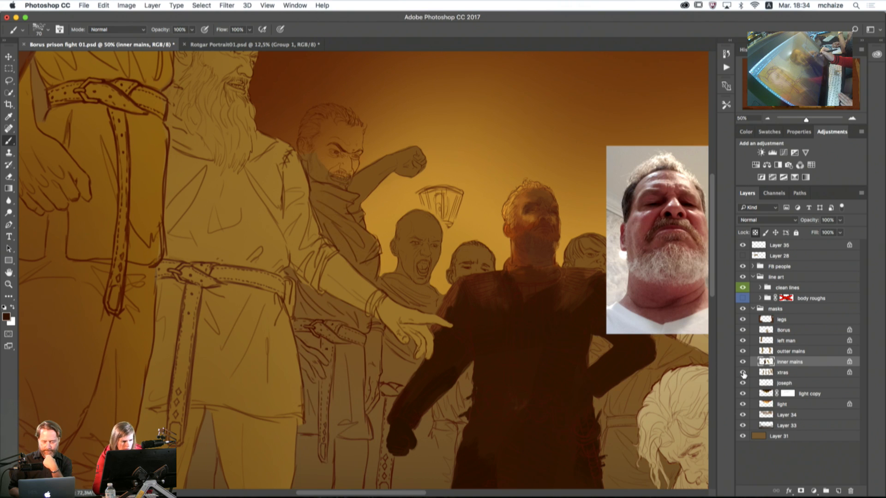
left_click(743, 373)
left_click(742, 352)
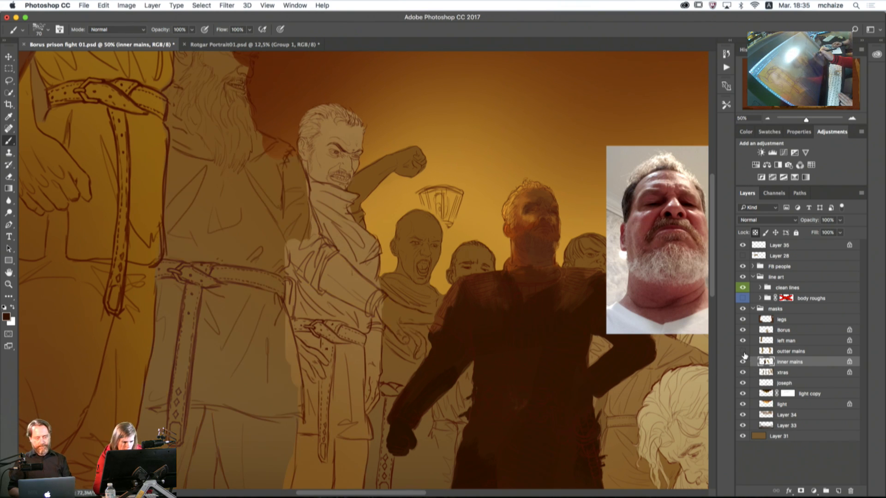
left_click(742, 351)
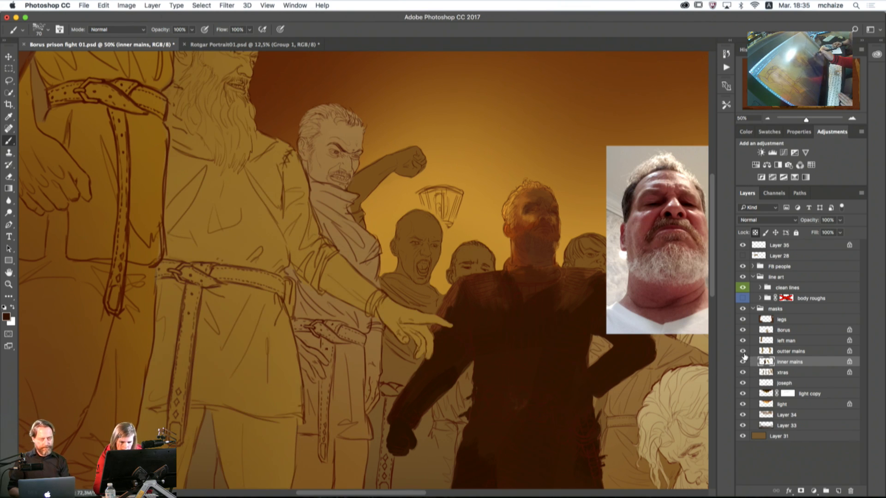
Step: Add a layer above Layer 34 and block in the background figures' faces and raised arm with reddish brown sampled from the armoured man's face
left_click(756, 414)
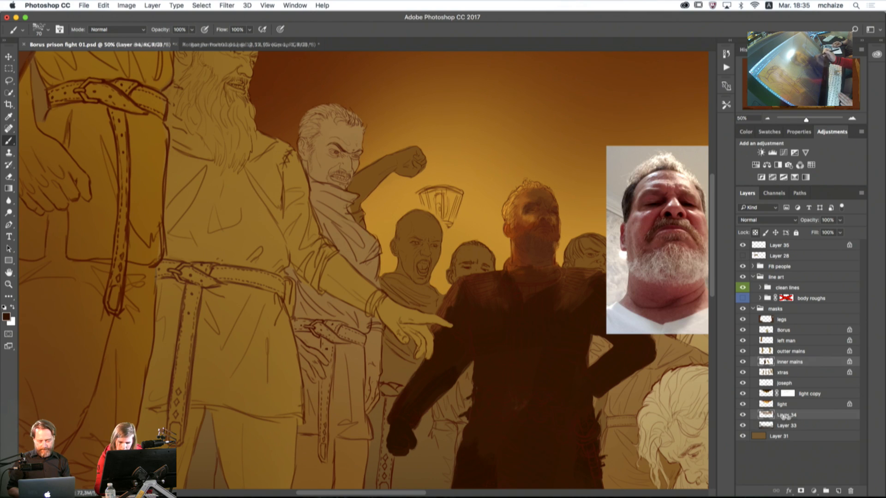
left_click(839, 491)
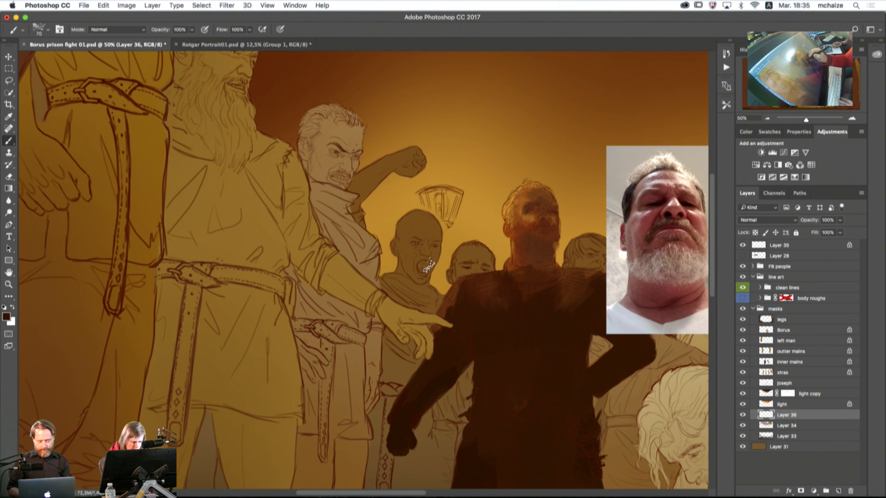
left_click(526, 220, "alt")
mouse_move(416, 261)
left_mouse_down()
mouse_move(413, 233)
mouse_move(406, 254)
mouse_move(423, 240)
mouse_move(447, 276)
left_mouse_up()
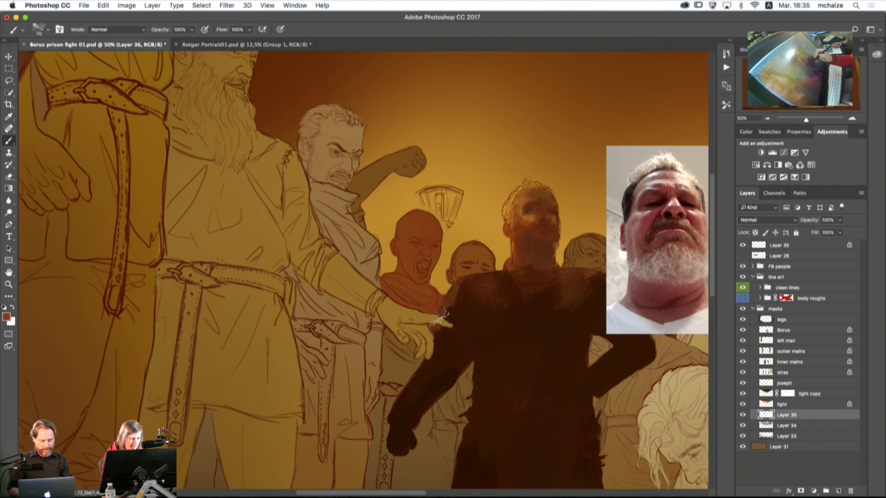
mouse_move(377, 189)
left_mouse_down()
mouse_move(342, 197)
mouse_move(376, 155)
mouse_move(411, 155)
mouse_move(391, 182)
mouse_move(433, 154)
left_mouse_up()
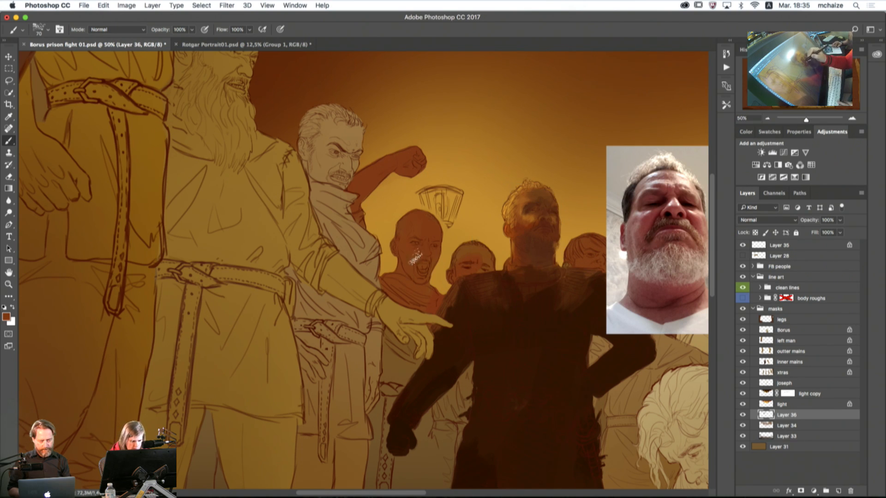
Step: Sample orange from the armoured man's face, pick a less saturated tone, and lighten the top of the shouting bald man's head
left_click(533, 221, "alt")
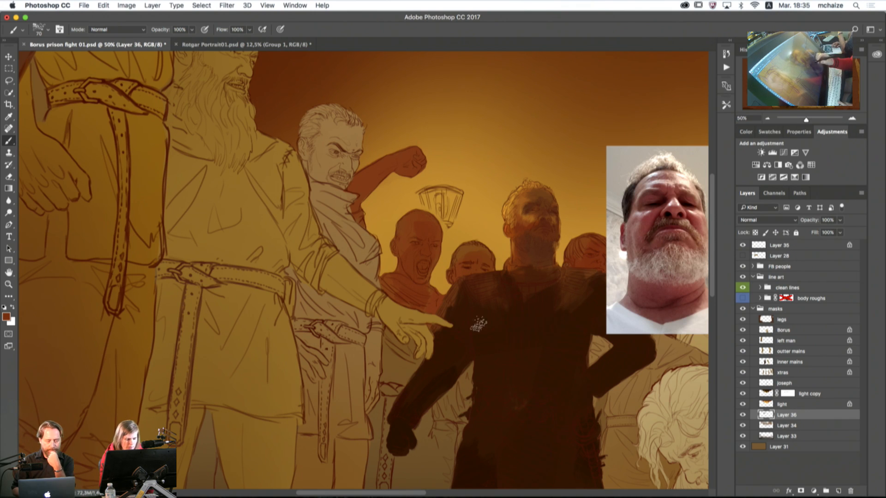
left_click(535, 214, "alt")
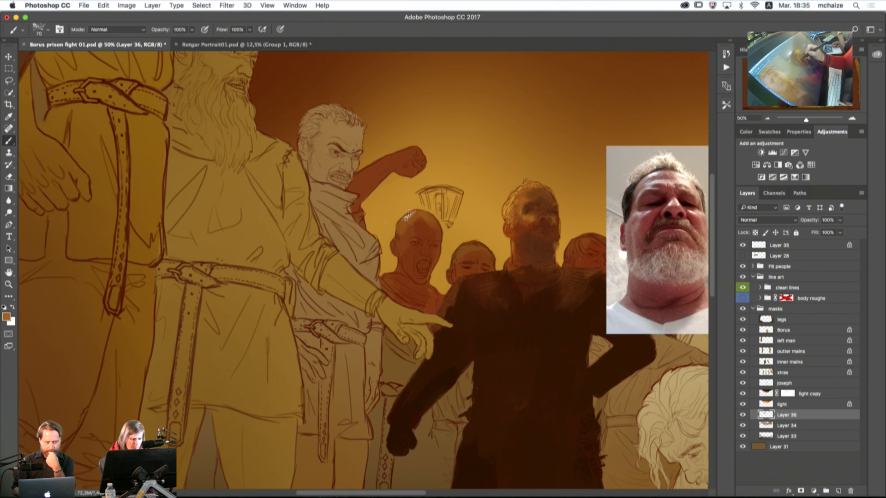
left_click(7, 317)
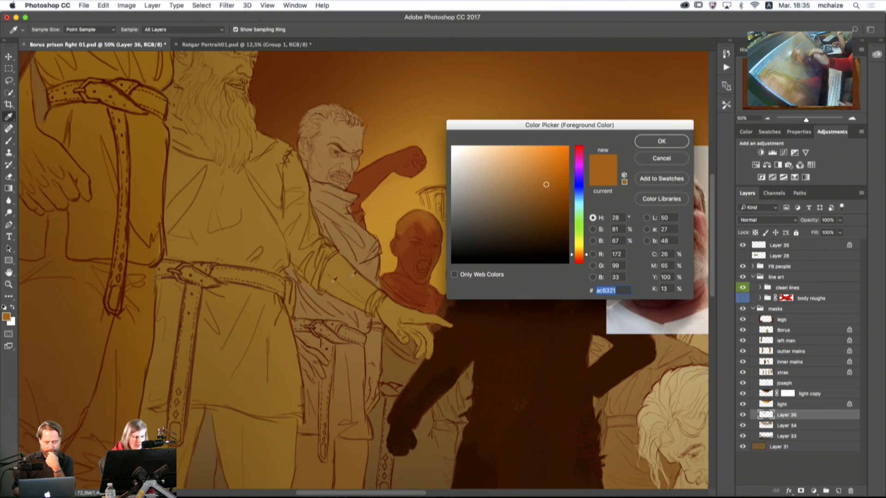
left_click(510, 187)
key("Return")
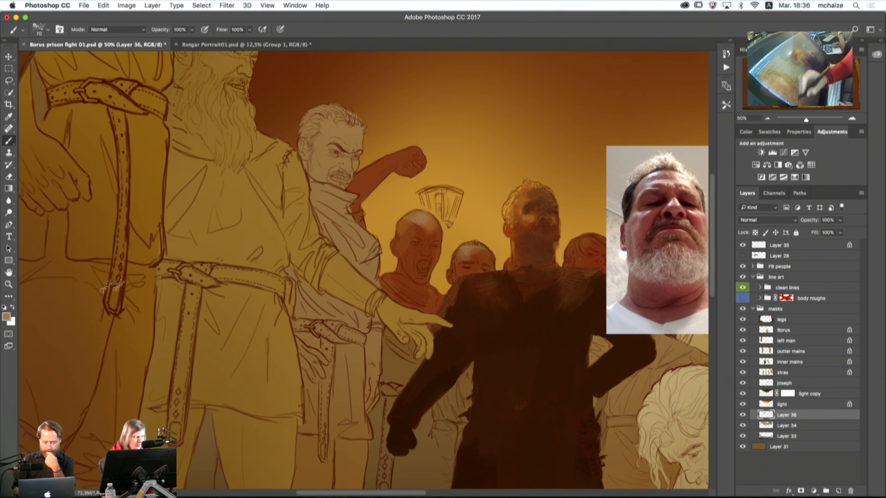
Step: Set the foreground colour to the orange-brown #b37033 and apply the warmer light to the background men's heads
left_click(6, 316)
left_click(523, 184)
left_click_drag(523, 184, 536, 181)
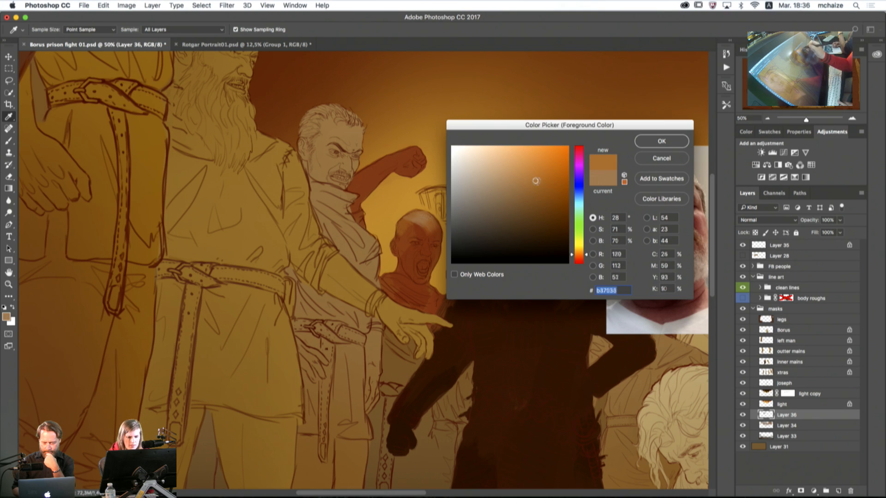
left_click(648, 143)
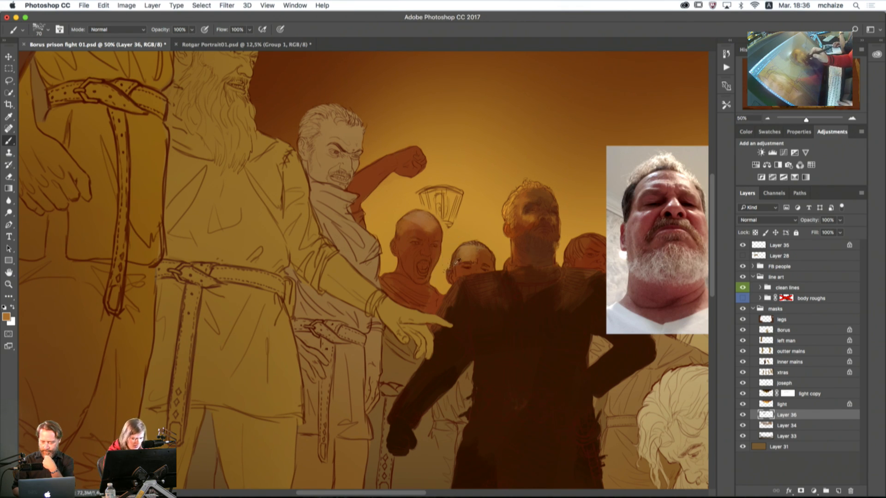
Step: Sample skin tones from the shouting bald man and refine his forehead with a 35 px brush
left_click(429, 225, "alt")
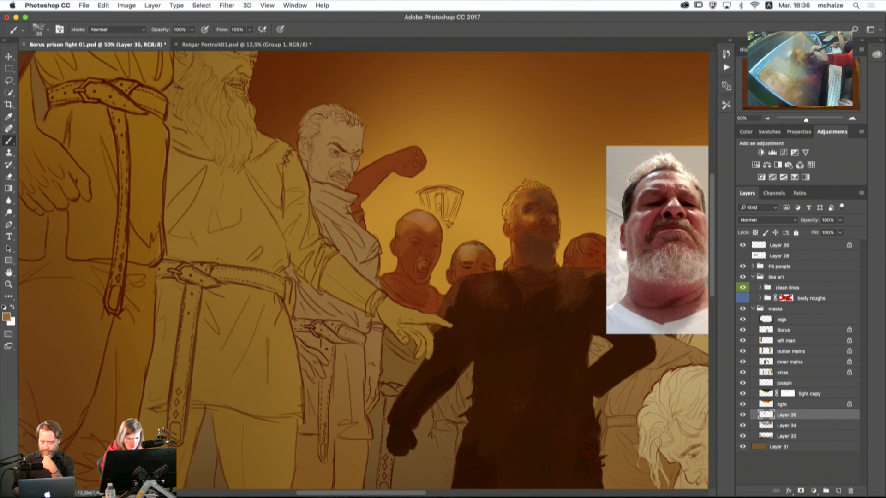
left_click(414, 232, "alt")
left_click_drag(419, 218, 412, 225)
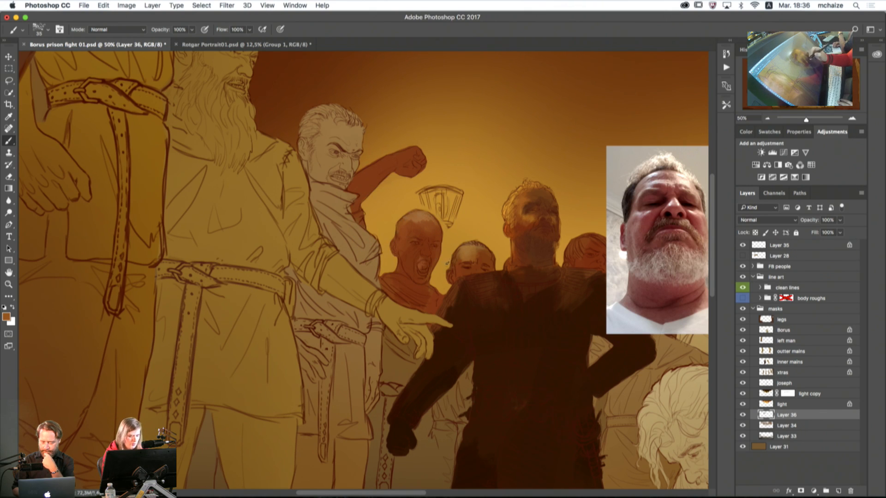
Step: Sample the neighbouring man's forehead colour and refine both background faces, enlarging the brush to 80 px and reducing it to 50 px
left_click(473, 250, "alt")
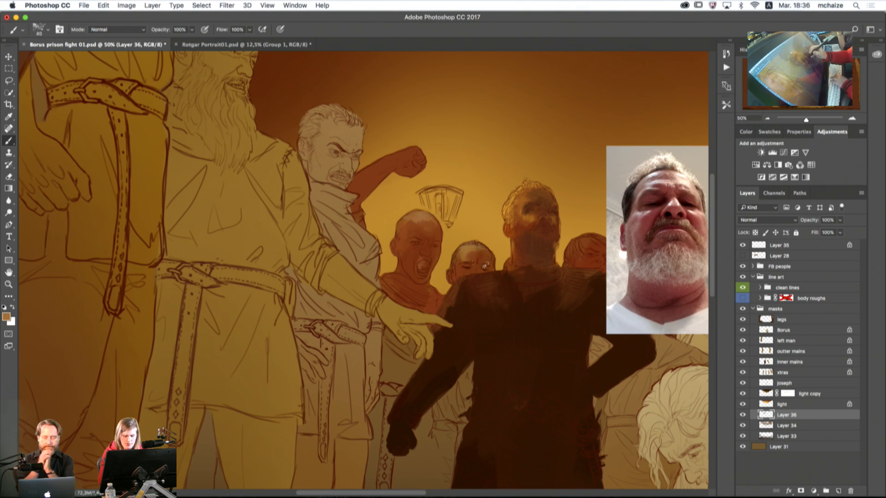
key("]")
key("]")
key("]")
key("]")
key("]")
key("]")
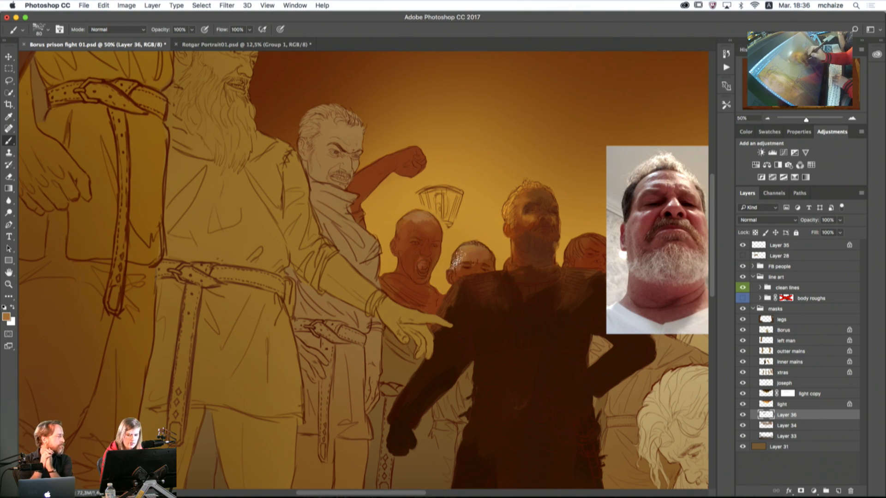
key("[")
key("bracketleft")
key("bracketleft")
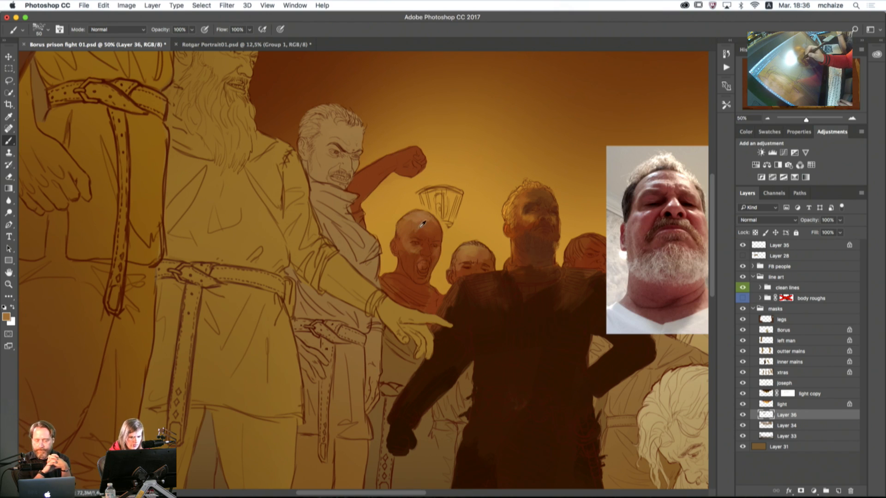
left_click_drag(423, 224, 420, 234)
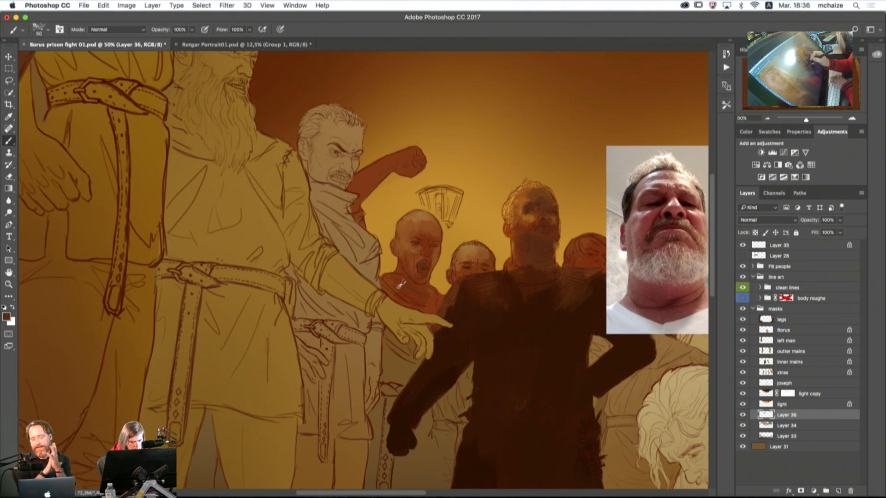
Step: Paint the shouting man's shoulders and collar in a dark muted brown and enlarge the brush to 175 px
mouse_move(418, 298)
left_mouse_down()
mouse_move(387, 291)
mouse_move(440, 311)
mouse_move(412, 302)
left_mouse_up()
key("]")
key("]")
key("]")
key("]")
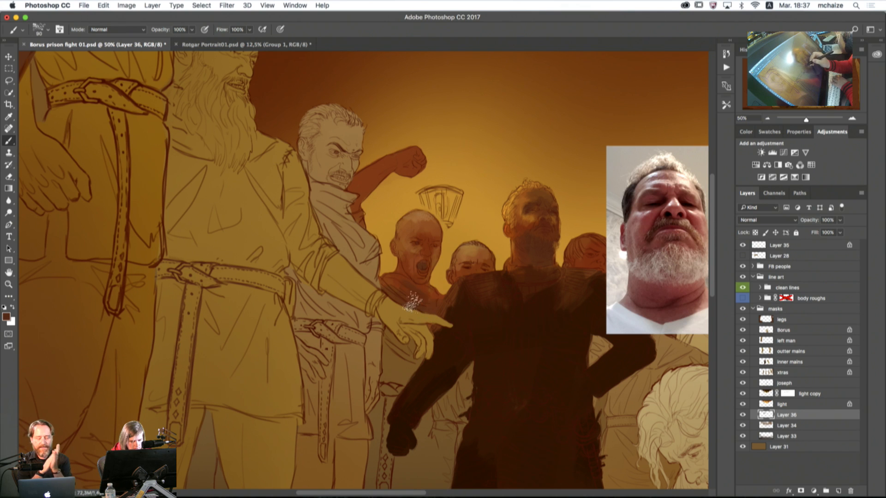
key("]")
key("]")
key("]")
key("]")
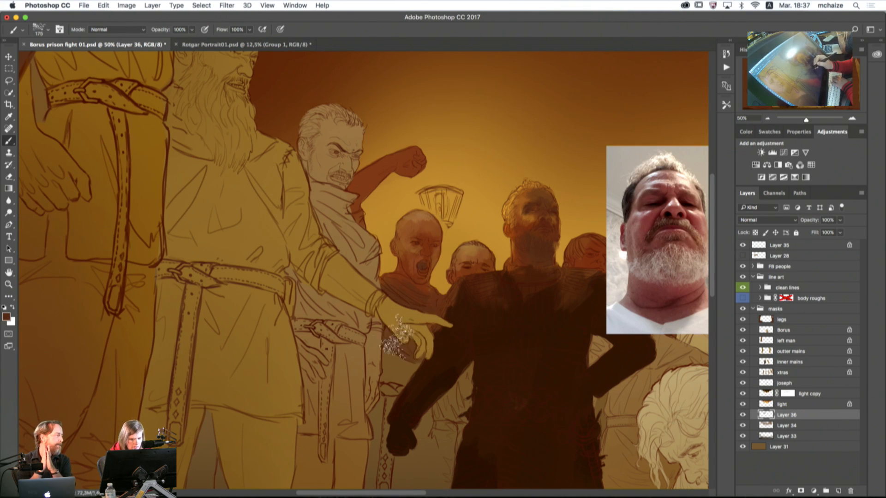
Step: Block in the shouting man's torso and legs beside the armoured man's fist with the dark brown
mouse_move(397, 337)
left_mouse_down()
mouse_move(379, 381)
mouse_move(425, 387)
left_mouse_up()
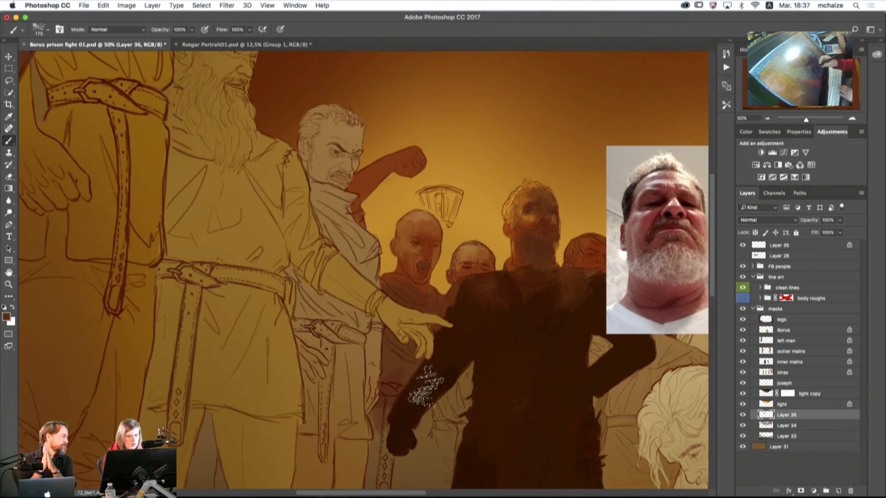
left_click_drag(480, 429, 524, 290)
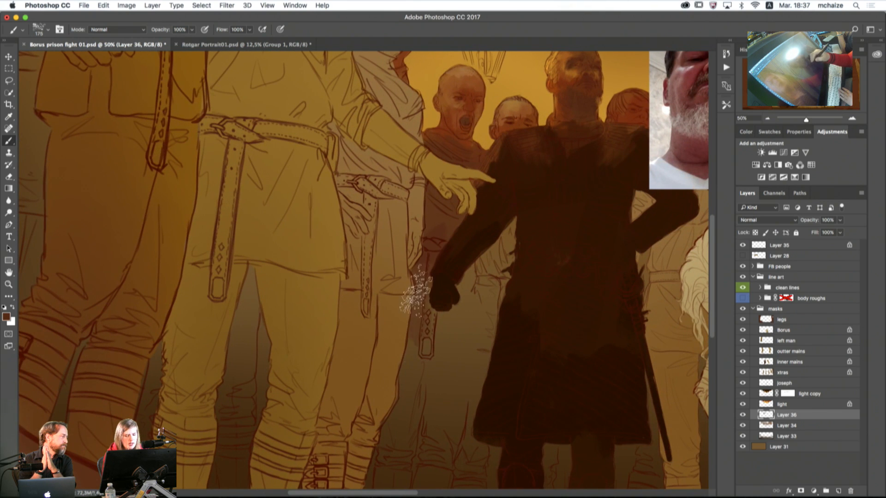
mouse_move(416, 291)
left_mouse_down()
mouse_move(455, 270)
mouse_move(461, 339)
mouse_move(452, 360)
mouse_move(441, 351)
mouse_move(417, 358)
mouse_move(403, 392)
left_mouse_up()
mouse_move(409, 279)
left_mouse_down()
mouse_move(431, 294)
mouse_move(456, 338)
mouse_move(473, 328)
mouse_move(488, 289)
mouse_move(490, 280)
mouse_move(472, 278)
mouse_move(498, 297)
mouse_move(508, 228)
left_mouse_up()
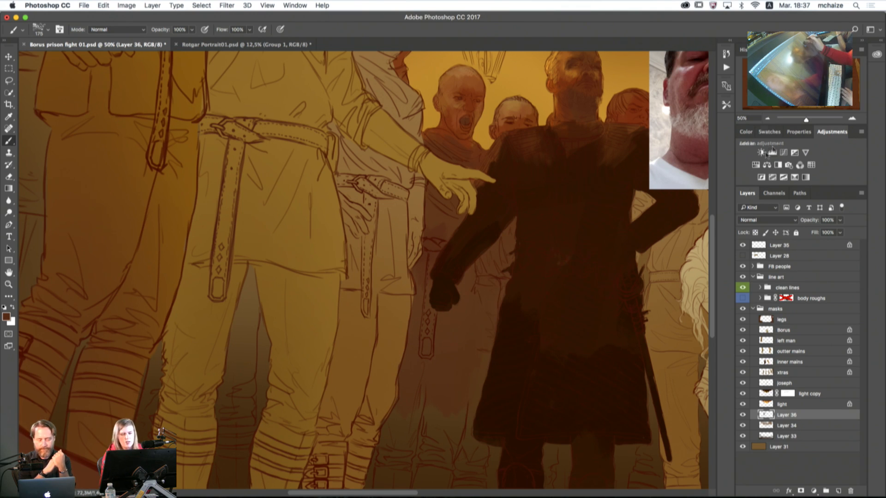
Step: Review the whole composition at 16.67%, then inspect the figures around the armoured man at 33.33%
left_click(768, 119)
left_click(768, 118)
left_click(767, 119)
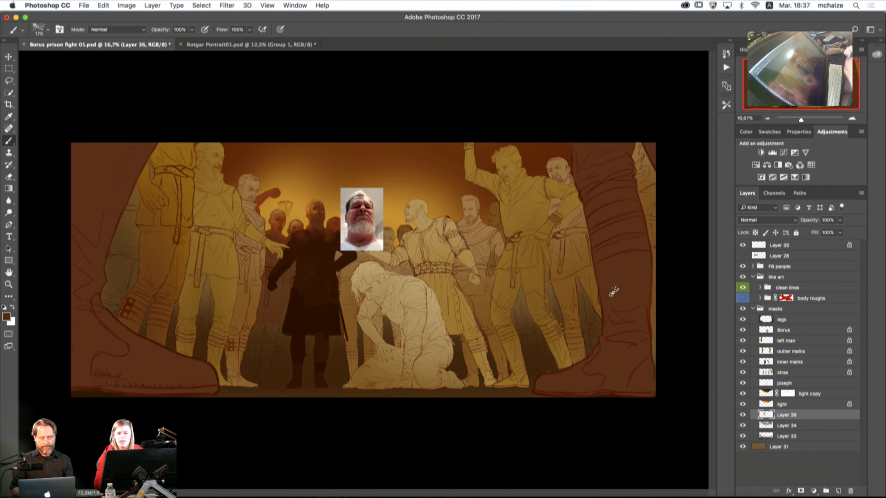
left_click(852, 119)
left_click(852, 119)
left_click_drag(385, 281, 652, 326)
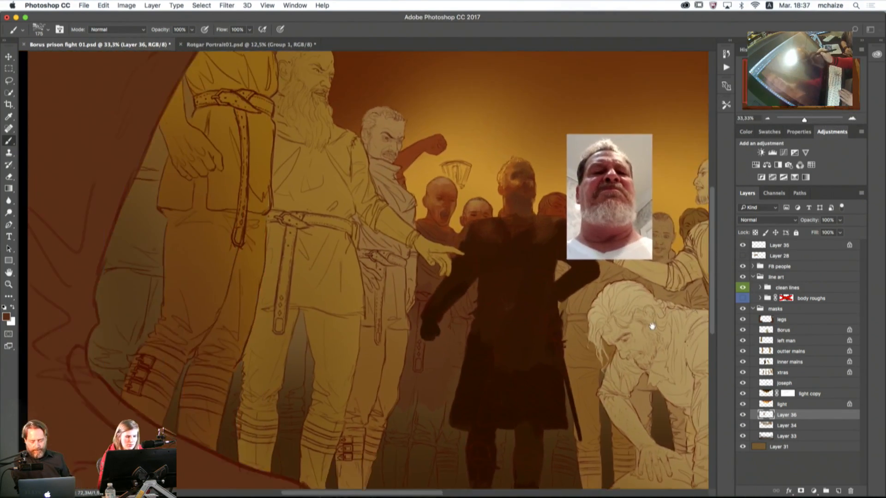
left_click_drag(558, 342, 545, 317)
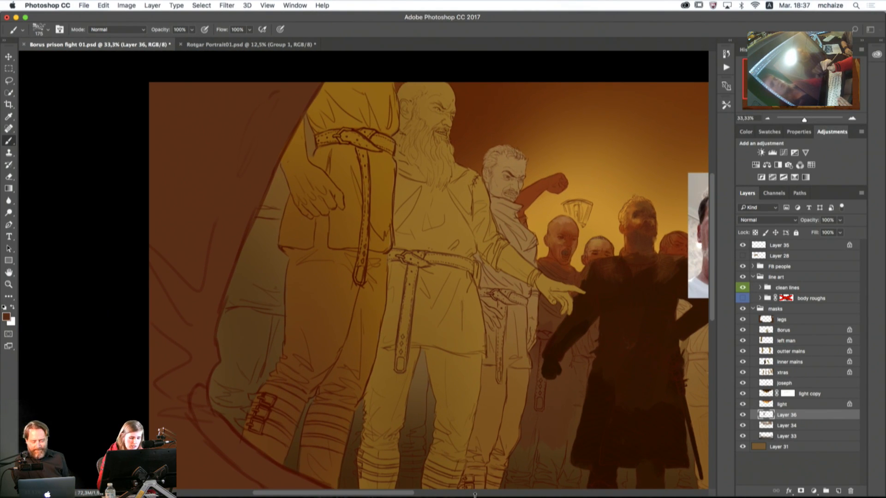
Step: Switch to Google Chrome, search in a new tab for "artstation" plus the artist's name, and open her ArtStation profile
mouse_move(475, 496)
left_click(360, 485)
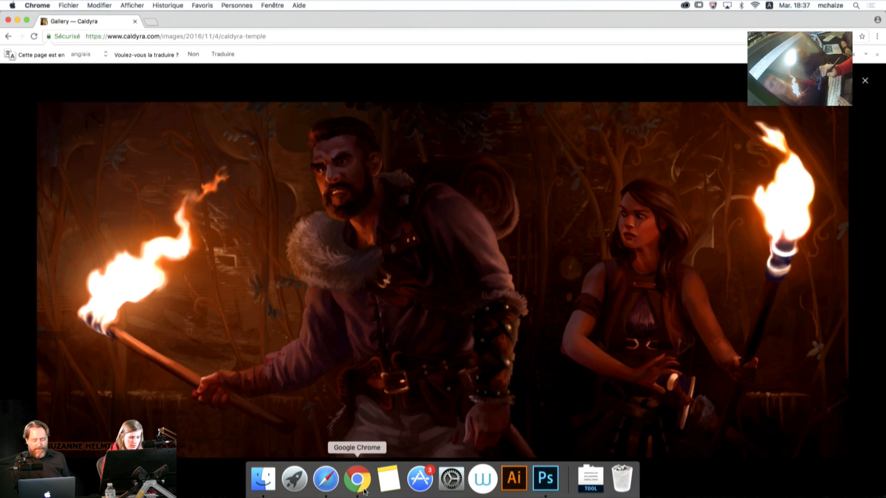
left_click(153, 22)
type("art")
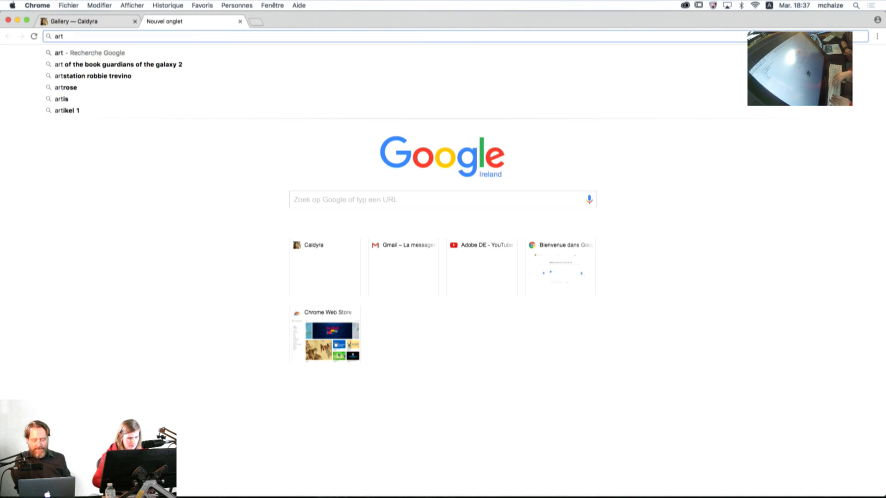
type("station")
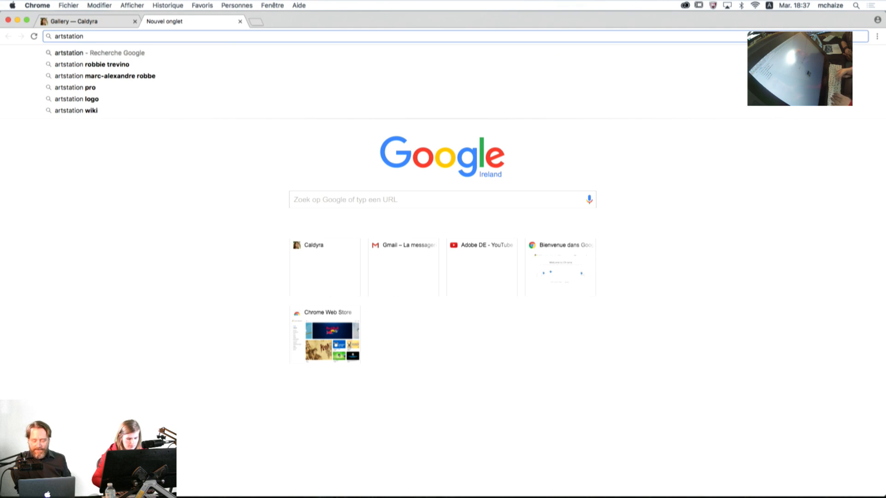
type(" suzanne hel")
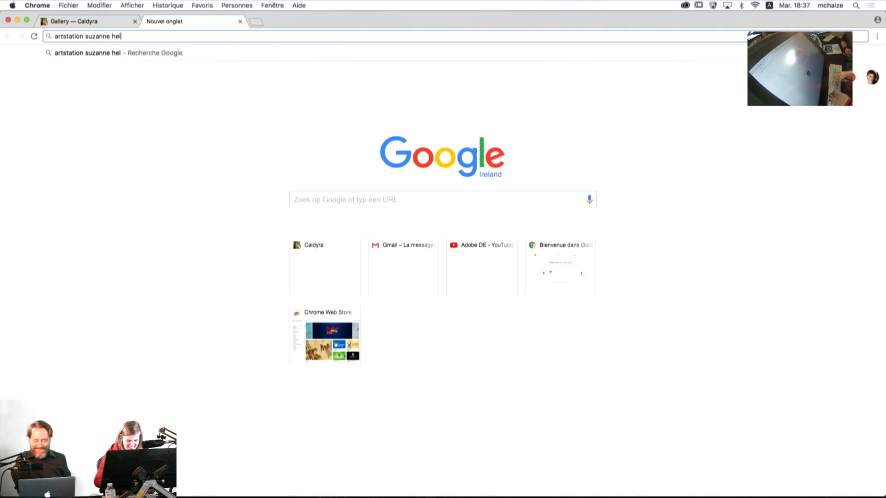
type("migh")
key("Return")
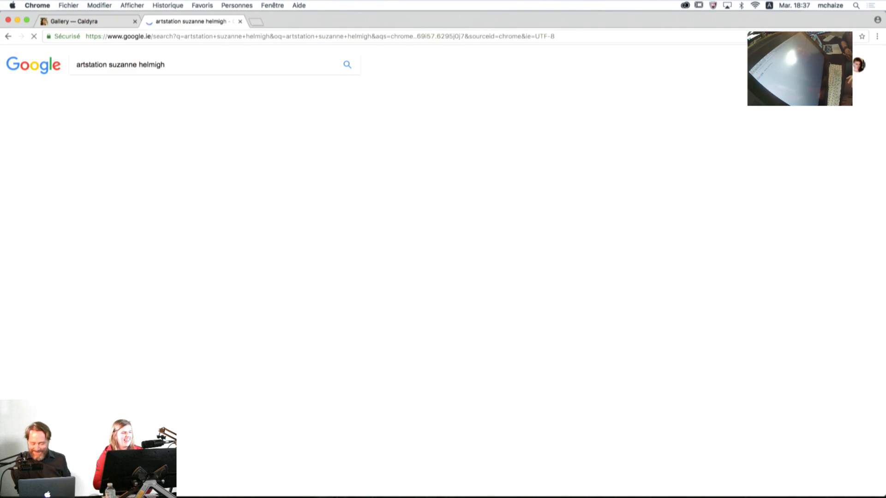
left_click(159, 149)
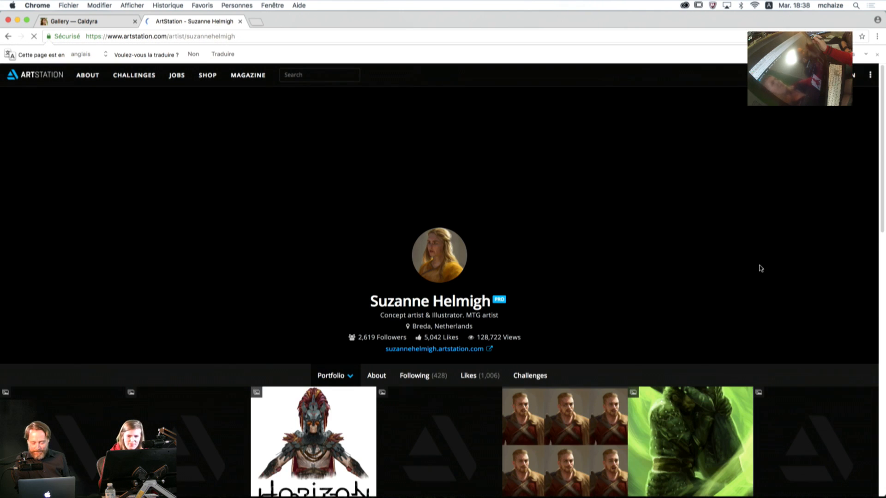
Step: Open the Enochlophobia artwork from the portfolio and compare its finished render with the linesketch below it
scroll(92, 340, "down", 3)
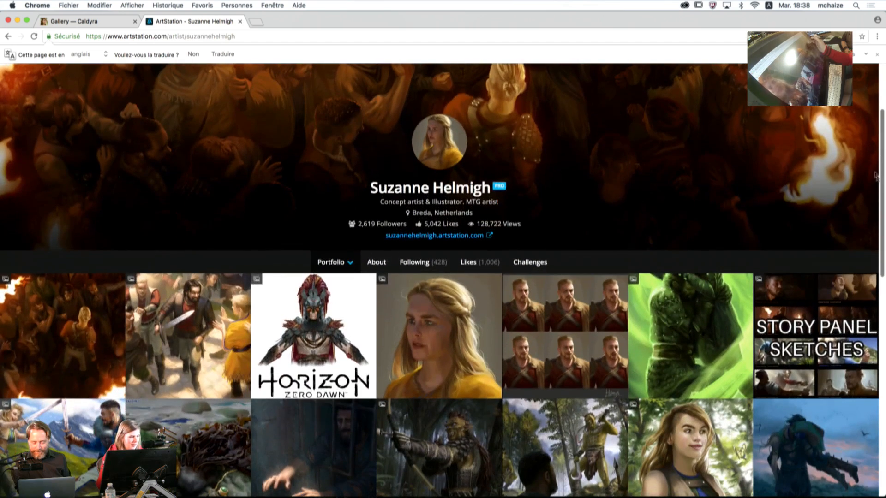
left_click(90, 340)
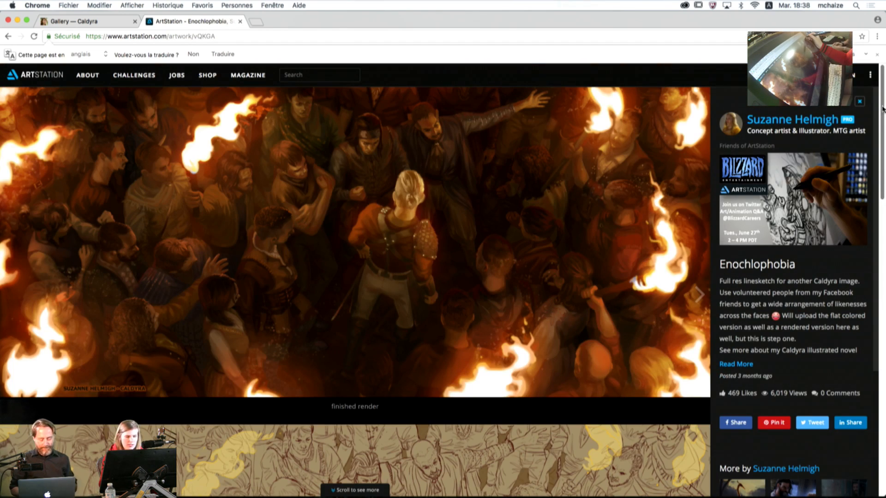
left_click_drag(882, 109, 880, 109)
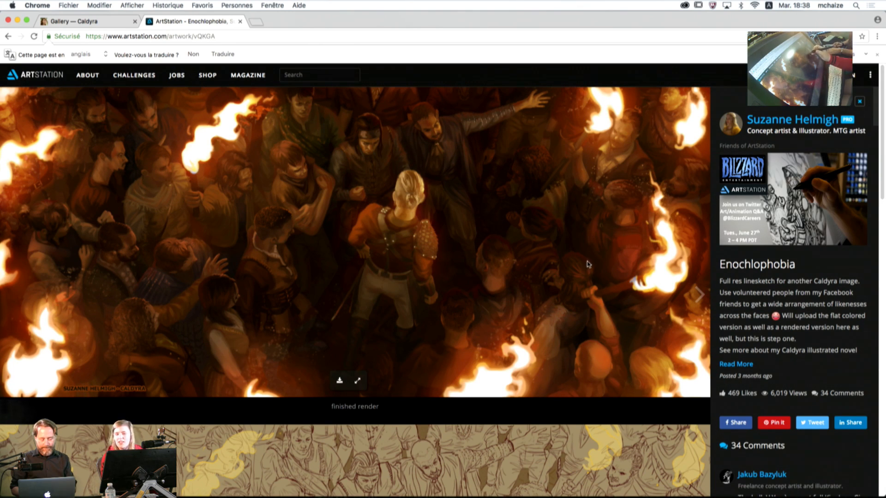
scroll(876, 211, "down", 5)
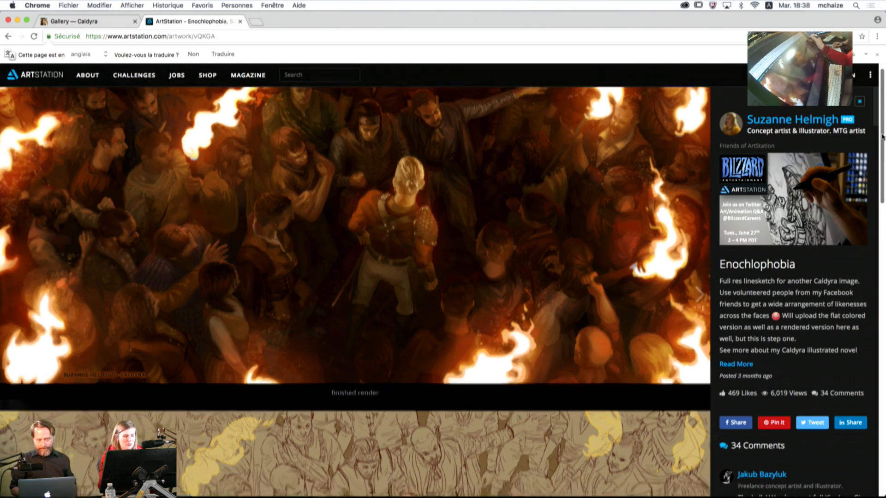
scroll(876, 211, "down", 3)
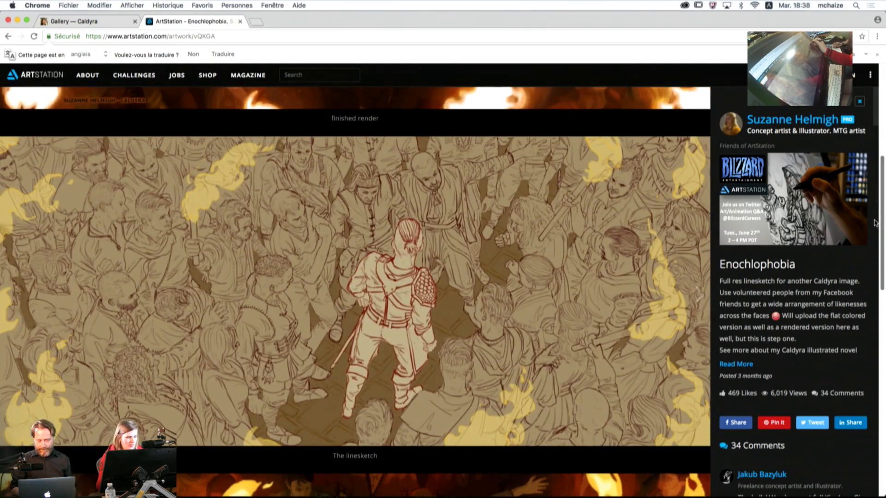
Step: Compare the Enochlophobia linesketch, first rough flat color pass and finished render on the ArtStation page
scroll(872, 257, "down", 4)
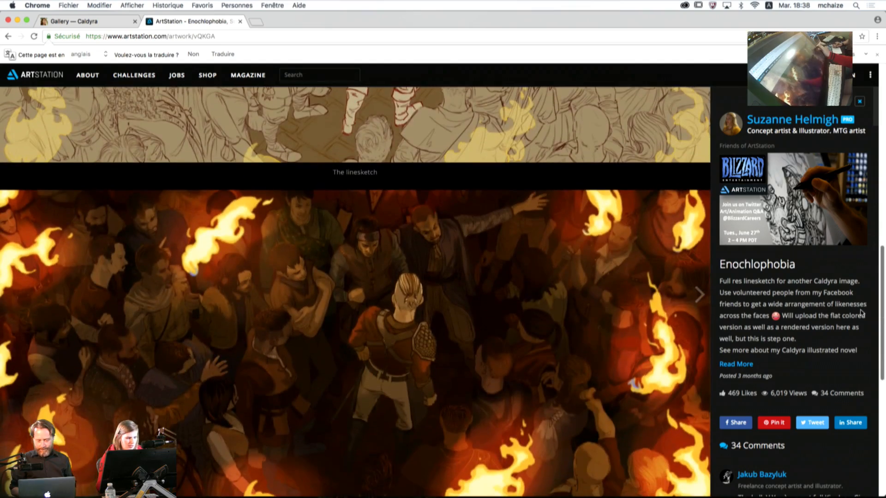
scroll(861, 314, "down", 6)
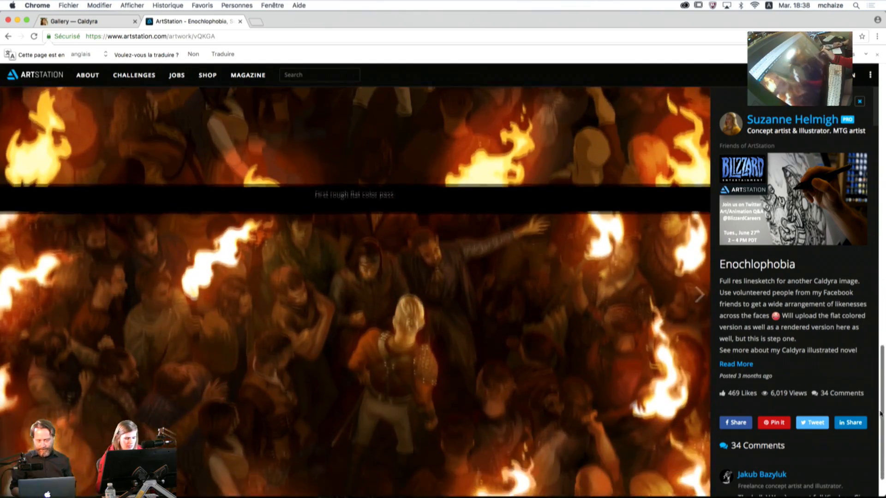
left_click_drag(880, 414, 871, 218)
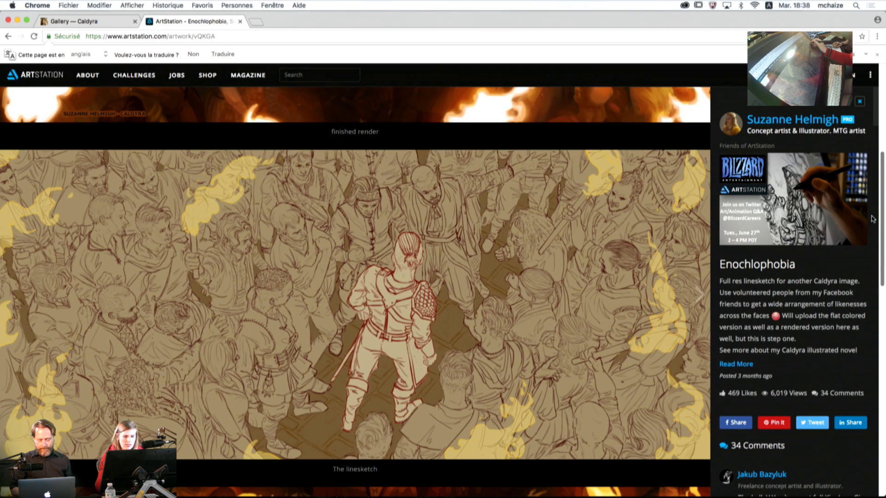
left_click_drag(874, 219, 883, 320)
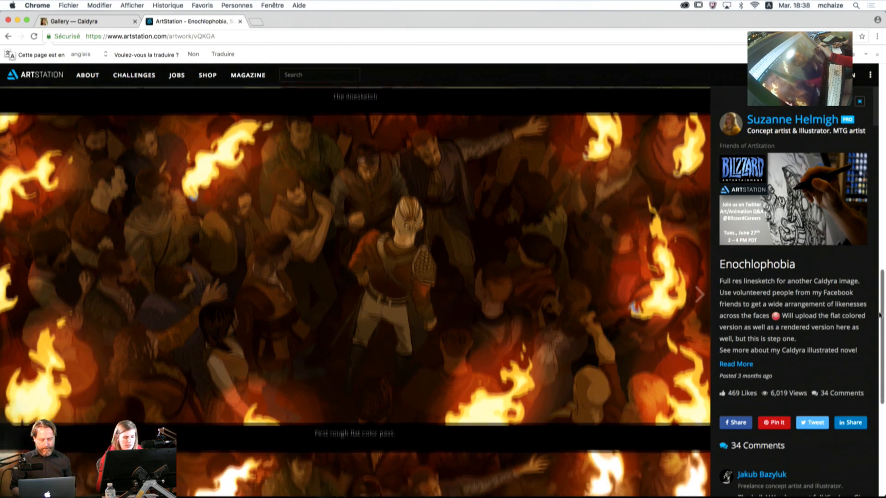
left_click_drag(883, 298, 882, 408)
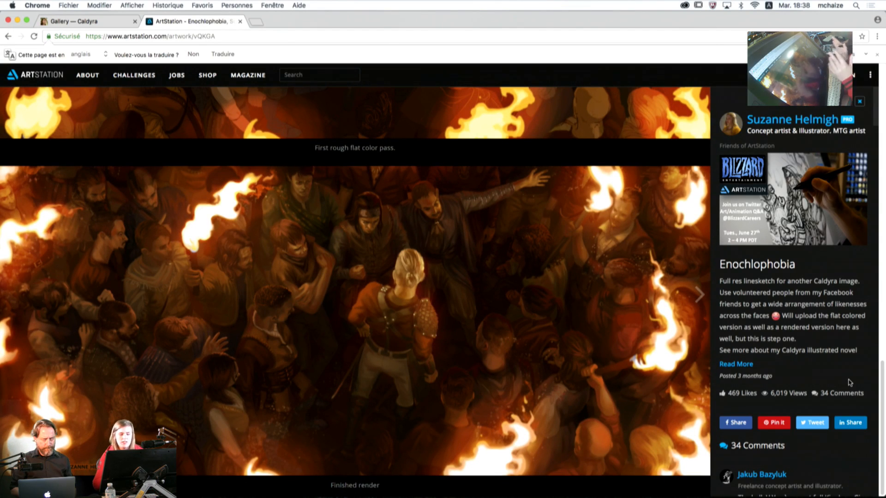
left_click_drag(880, 381, 880, 292)
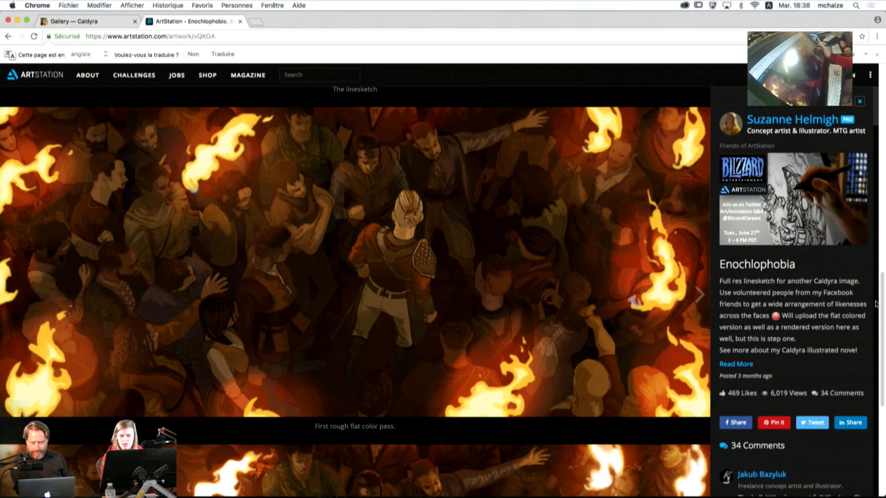
scroll(566, 308, "down", 5)
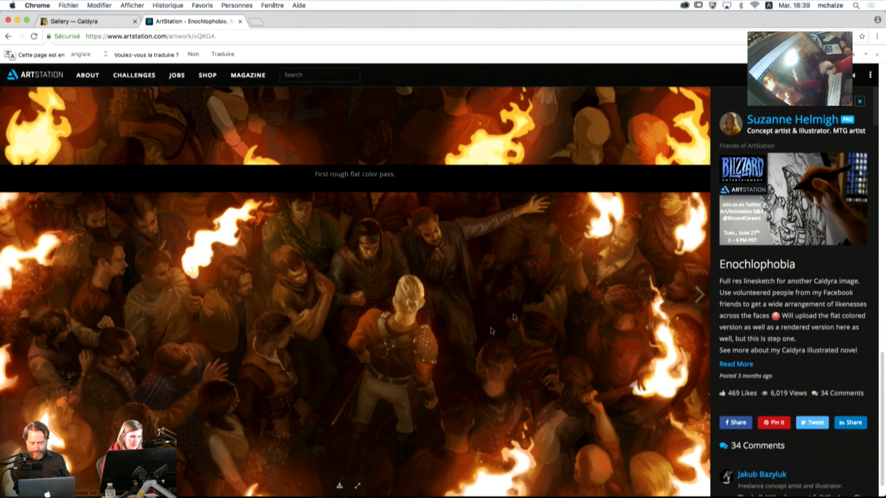
Step: Switch back to Photoshop and compare the background figures with Layer 36 hidden and shown again
mouse_move(386, 496)
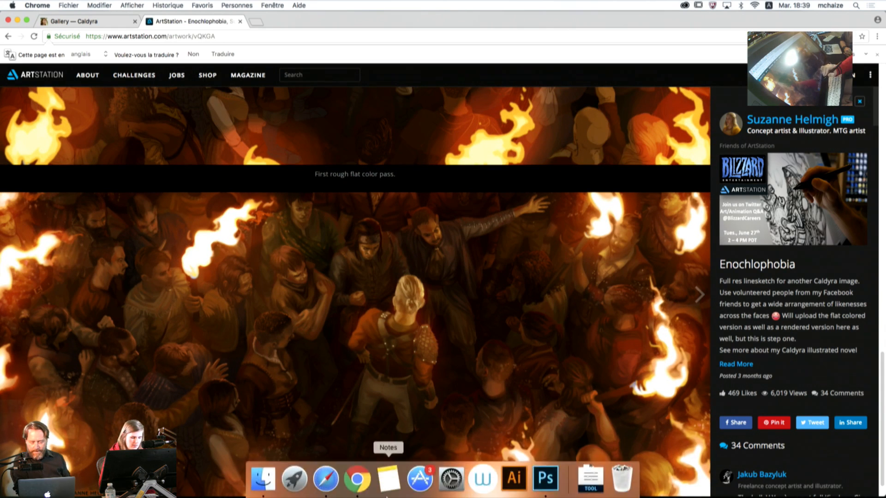
left_click(545, 483)
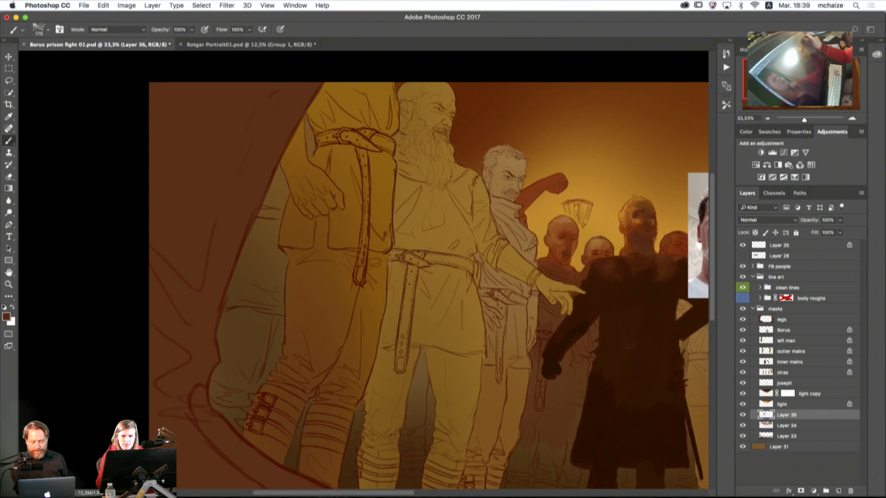
scroll(579, 409, "right", 5)
scroll(579, 410, "down", 2)
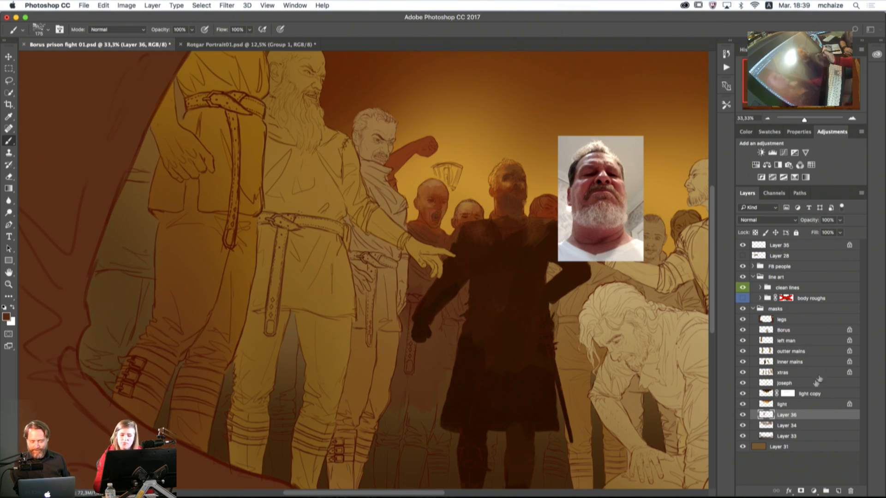
left_click(743, 415)
left_click(744, 416)
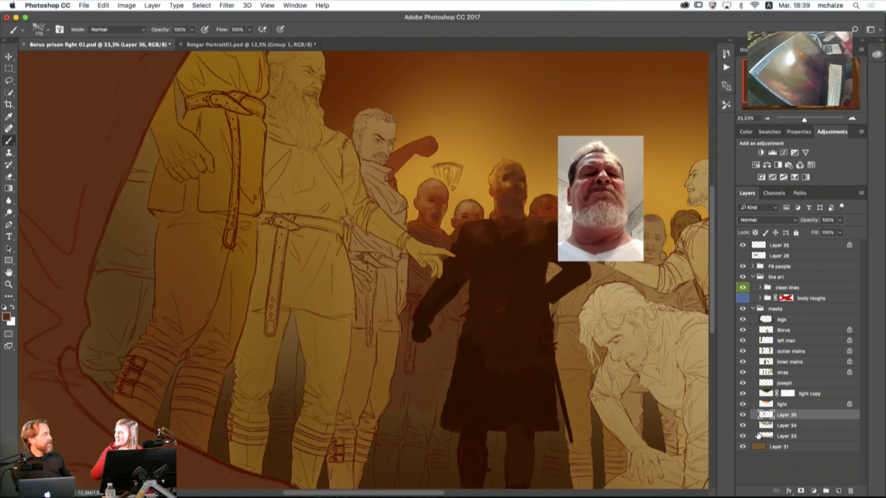
left_click(743, 414)
left_click(743, 415)
Step: Darken the torso and legs of the shouting man beside the armoured man with dark brown strokes on Layer 36
left_click_drag(634, 349, 658, 369)
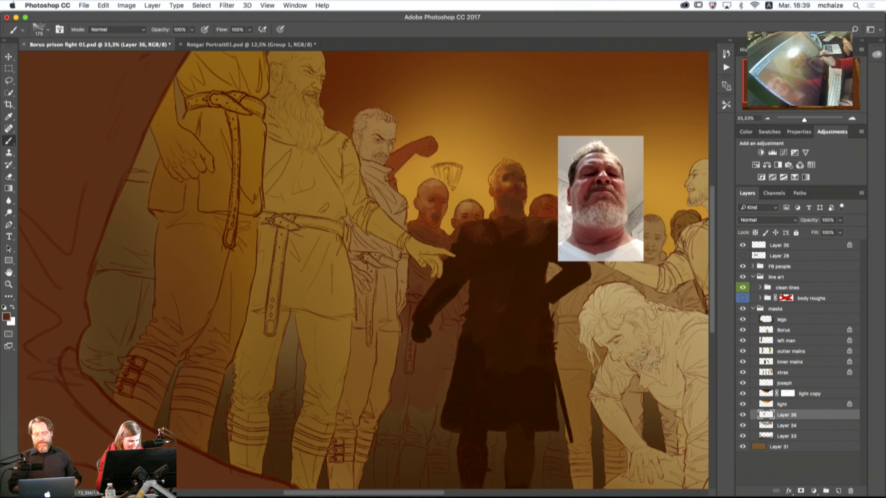
mouse_move(472, 337)
left_mouse_down()
mouse_move(469, 352)
mouse_move(472, 341)
left_mouse_up()
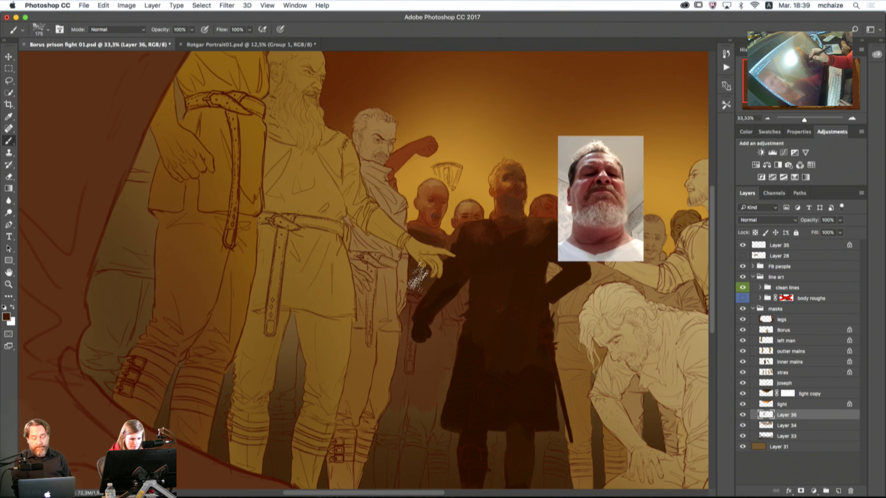
mouse_move(405, 320)
left_mouse_down()
mouse_move(385, 419)
mouse_move(406, 406)
mouse_move(413, 412)
mouse_move(427, 381)
mouse_move(426, 356)
mouse_move(408, 339)
mouse_move(416, 304)
left_mouse_up()
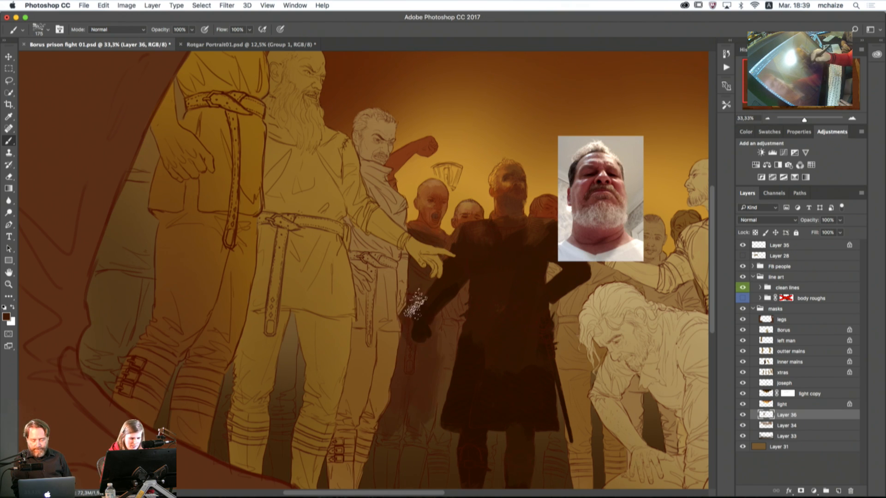
left_click_drag(510, 364, 540, 271)
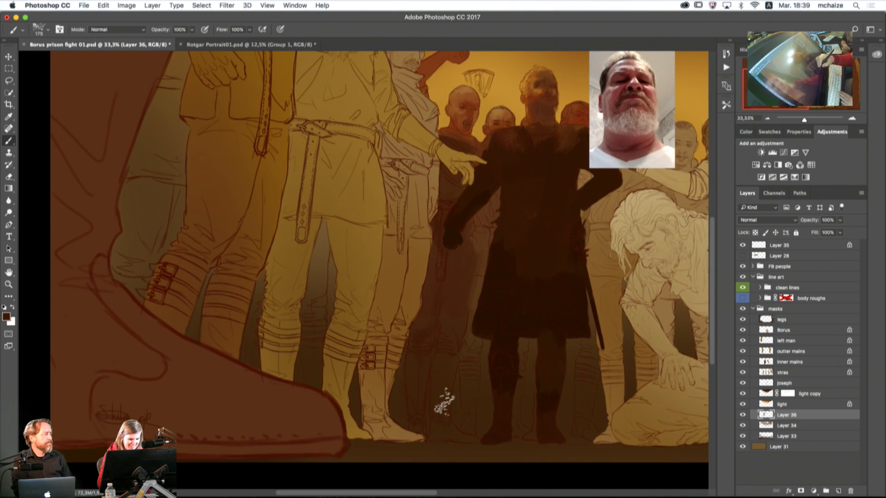
left_click_drag(519, 366, 527, 411)
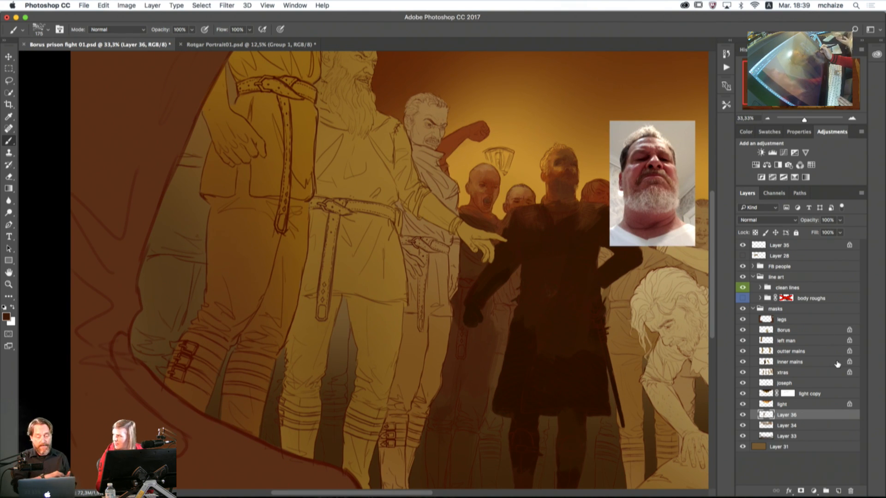
Step: On the inner mains layer, sample a warm brown from the armoured man's face and paint over its dark shadow
left_click(819, 362)
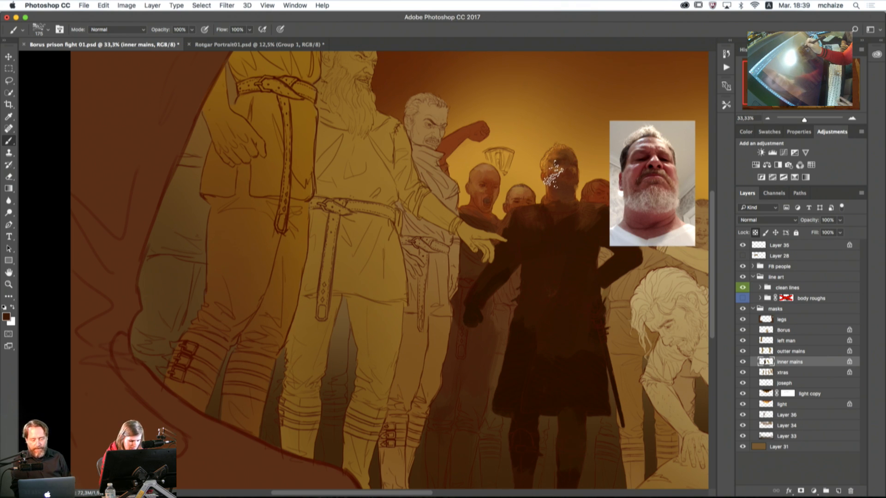
left_click(557, 173, "alt")
left_click_drag(564, 164, 572, 184)
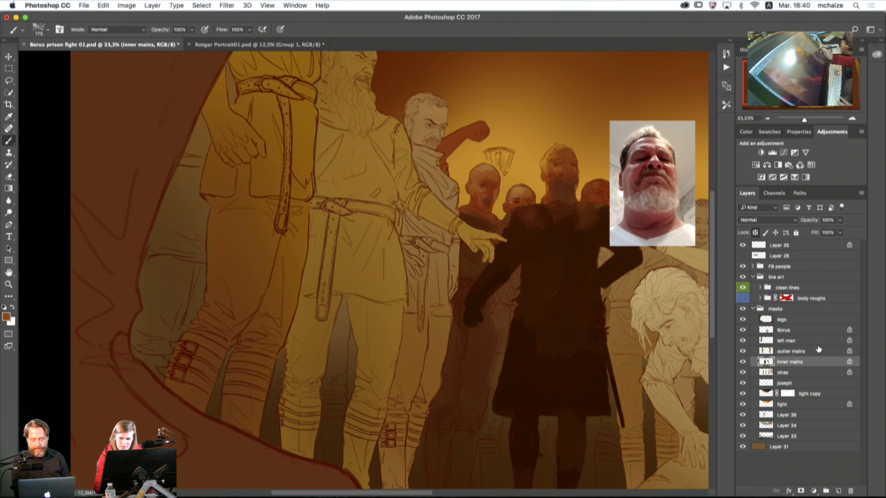
Step: Merge the clean lines group into a single layer and clip a new empty layer to it
left_click(806, 288)
right_click(808, 288)
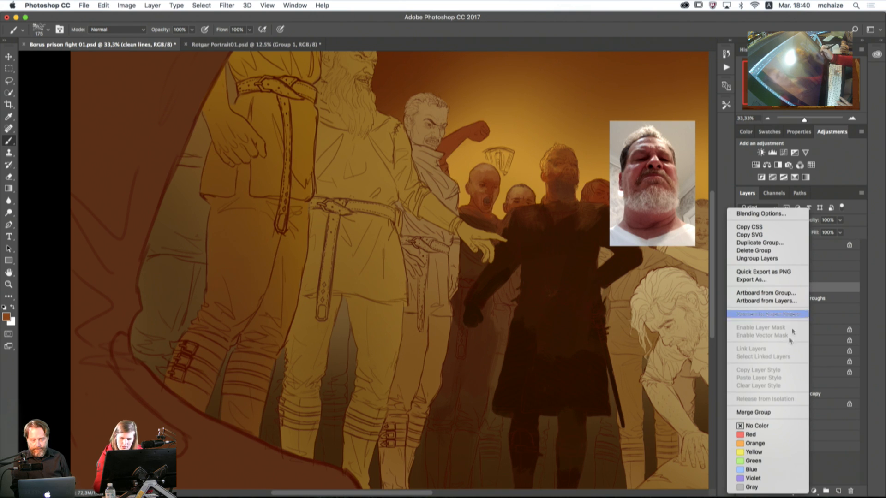
left_click(772, 413)
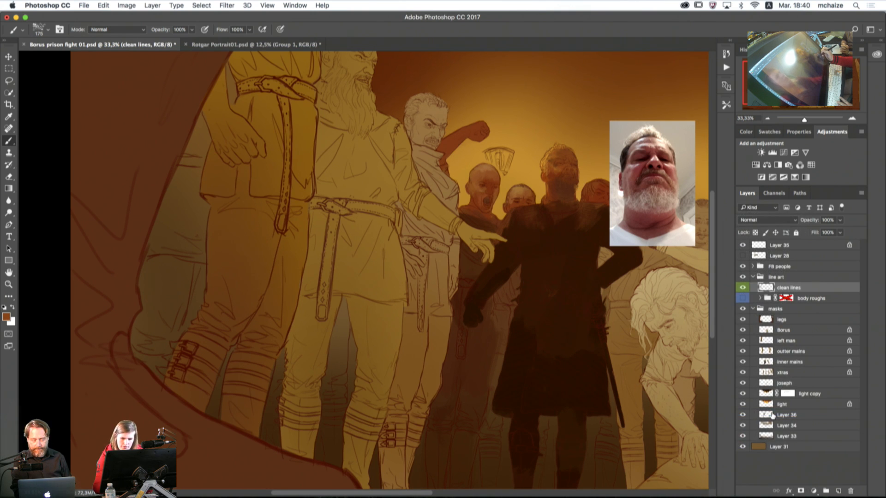
left_click(742, 288)
left_click(744, 289)
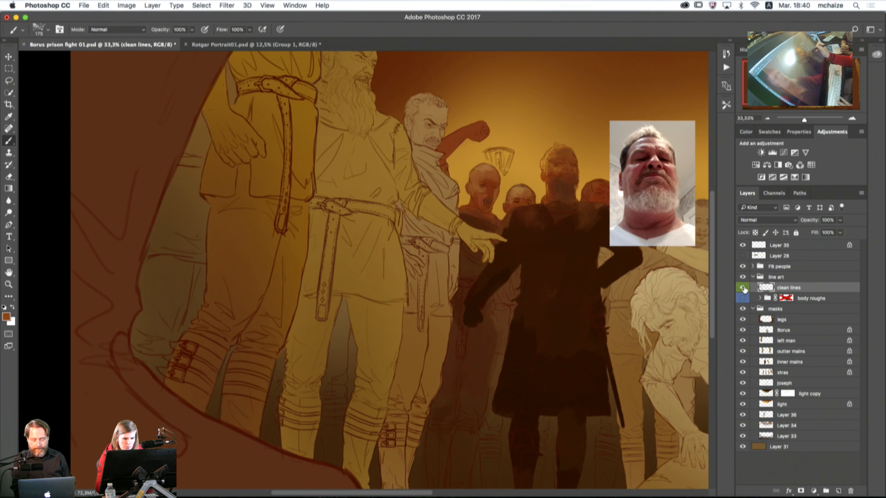
left_click(838, 491)
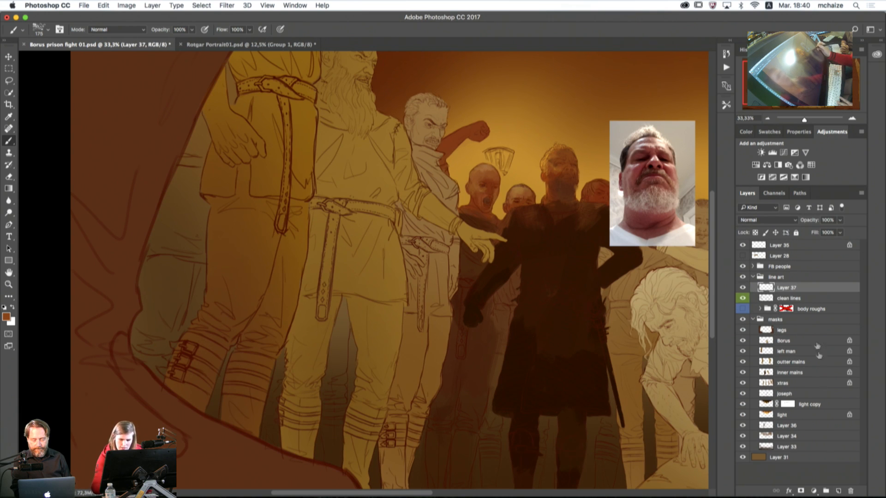
left_click(805, 292, "alt")
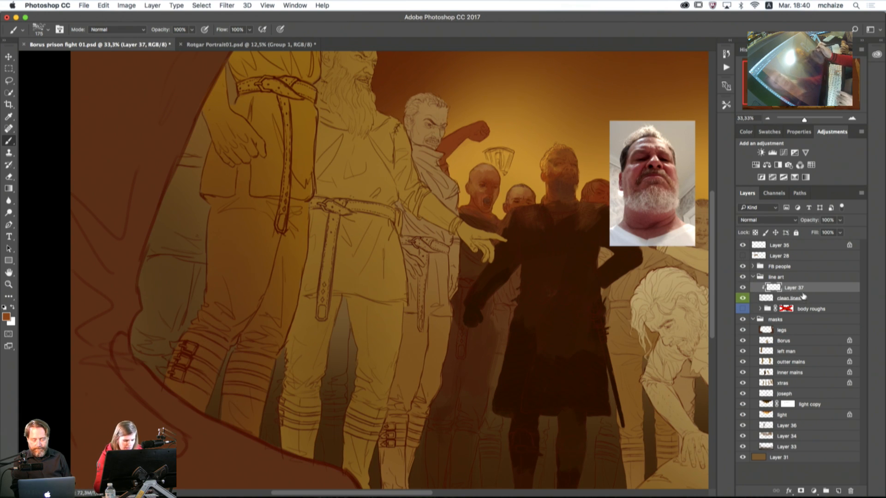
Step: Tint the line art on the armoured man's and neighbouring heads with sampled golden orange, using a size 70 brush on Layer 37
key("v")
key("b")
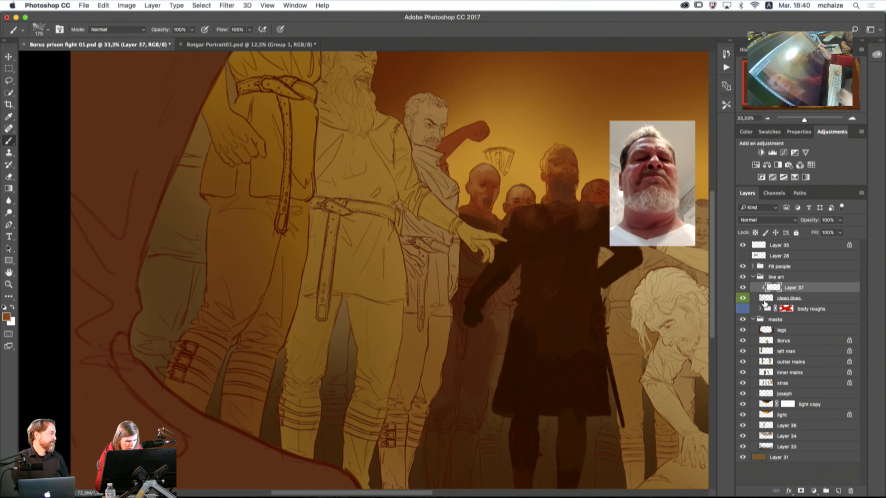
left_click(502, 196, "alt")
key("bracketleft")
key("bracketleft")
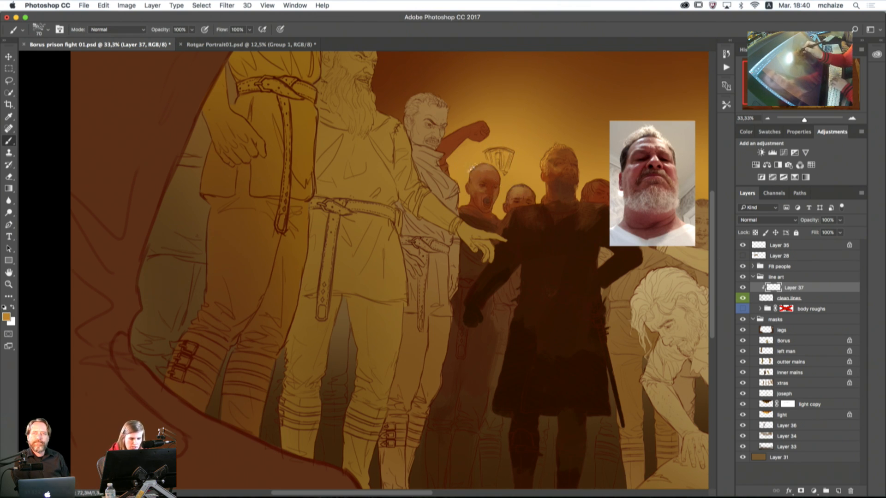
mouse_move(545, 176)
left_mouse_down()
mouse_move(550, 152)
mouse_move(542, 160)
left_mouse_up()
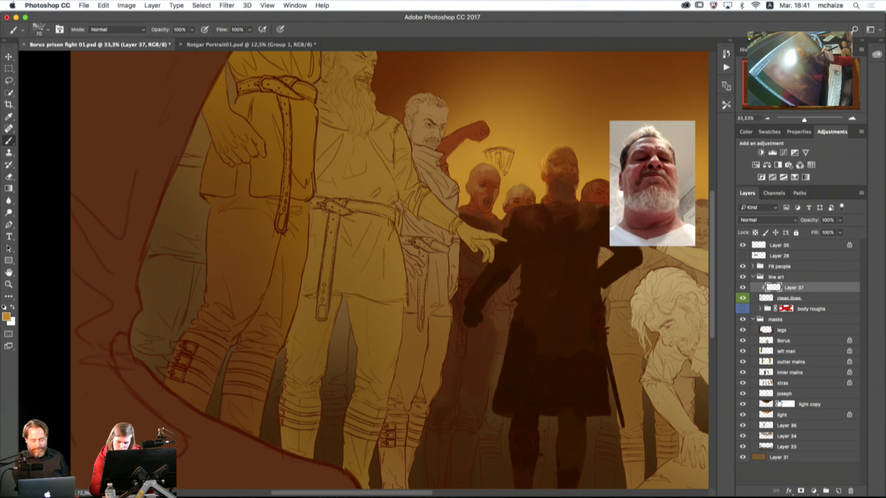
Step: On the xtras layer, block in the scarfed man's head and torso with sampled reddish brown, enlarging the brush to 200
left_click(743, 384)
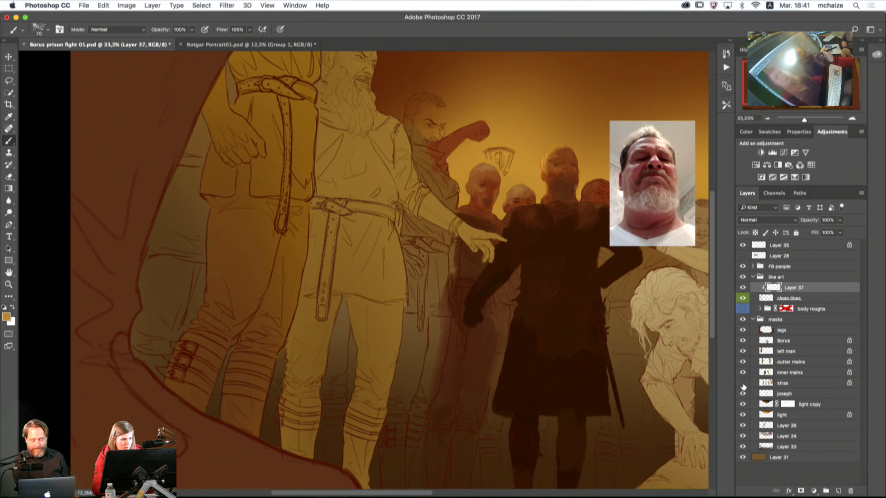
left_click(743, 384)
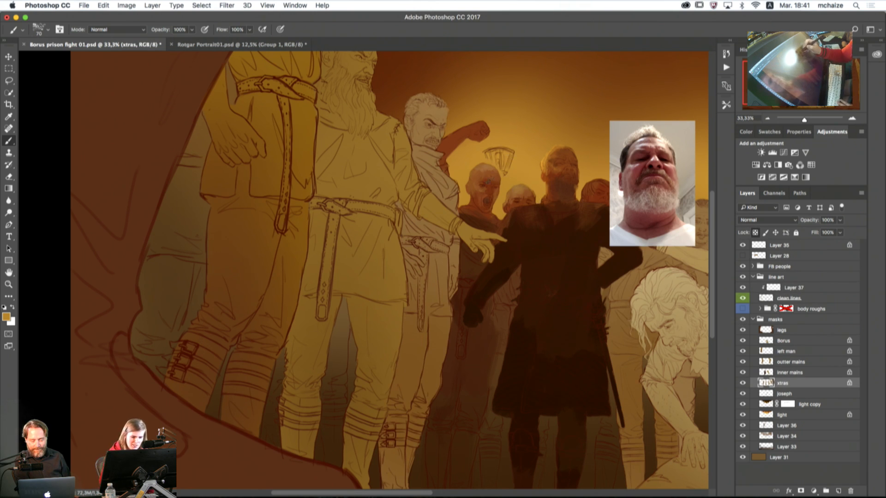
left_click(488, 178, "alt")
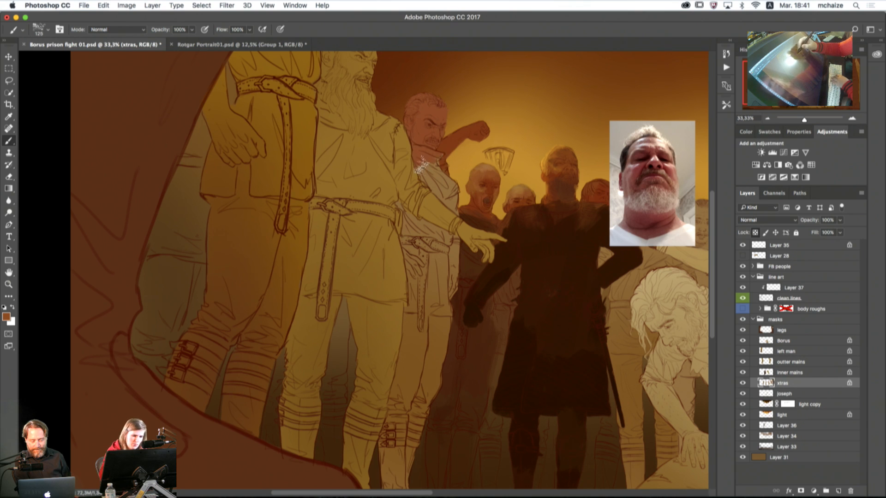
key("bracketright")
key("bracketright")
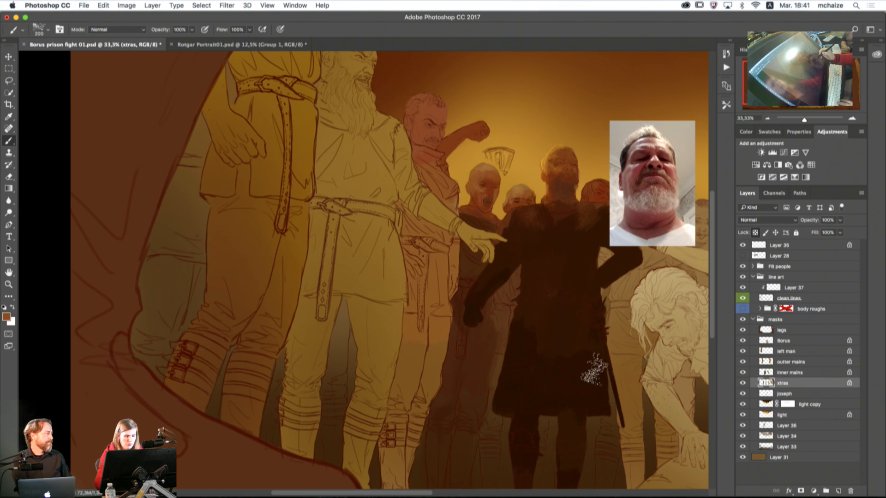
Step: Sample the dark brown beside the armoured man and paint the scarfed man's lower torso, legs and boots with it
left_click(477, 341, "alt")
mouse_move(430, 330)
left_mouse_down()
mouse_move(402, 218)
mouse_move(426, 249)
mouse_move(440, 288)
mouse_move(399, 360)
mouse_move(434, 341)
mouse_move(419, 352)
mouse_move(388, 429)
mouse_move(422, 387)
mouse_move(431, 323)
left_mouse_up()
left_click_drag(389, 458, 408, 452)
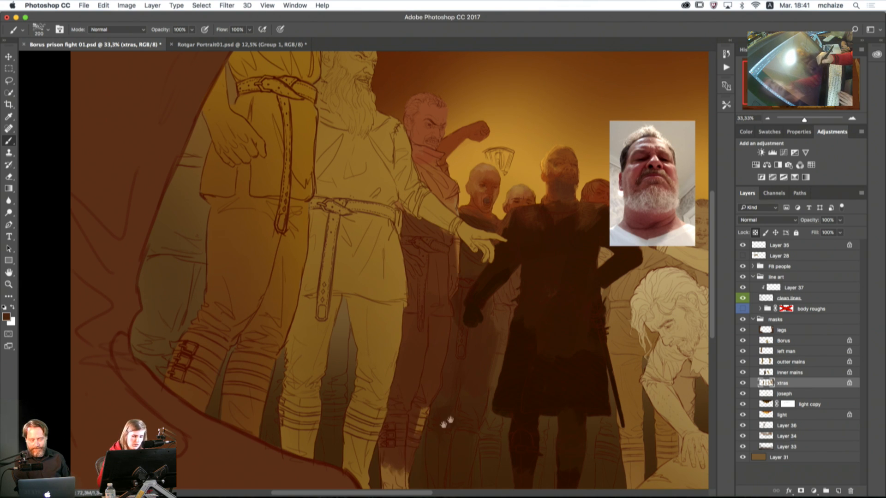
left_click_drag(480, 409, 500, 322)
mouse_move(433, 348)
left_mouse_down()
mouse_move(411, 364)
mouse_move(400, 399)
mouse_move(419, 422)
mouse_move(444, 412)
mouse_move(431, 417)
mouse_move(428, 360)
left_mouse_up()
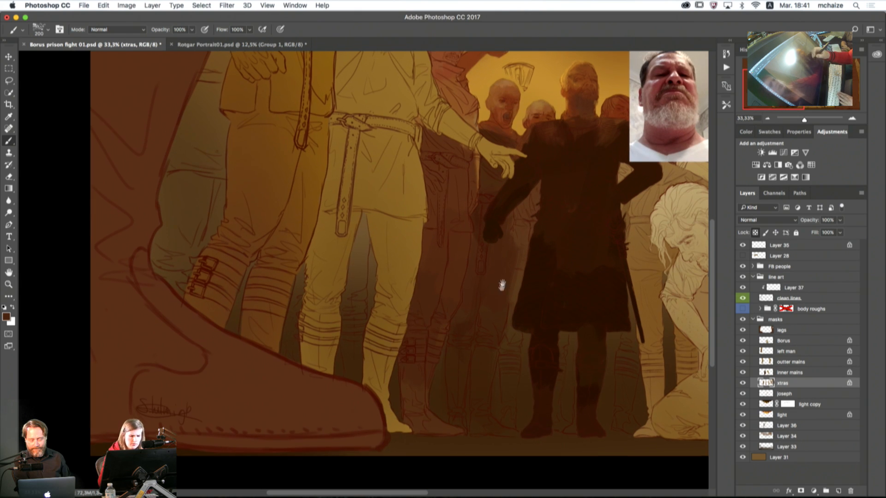
left_click_drag(503, 286, 482, 380)
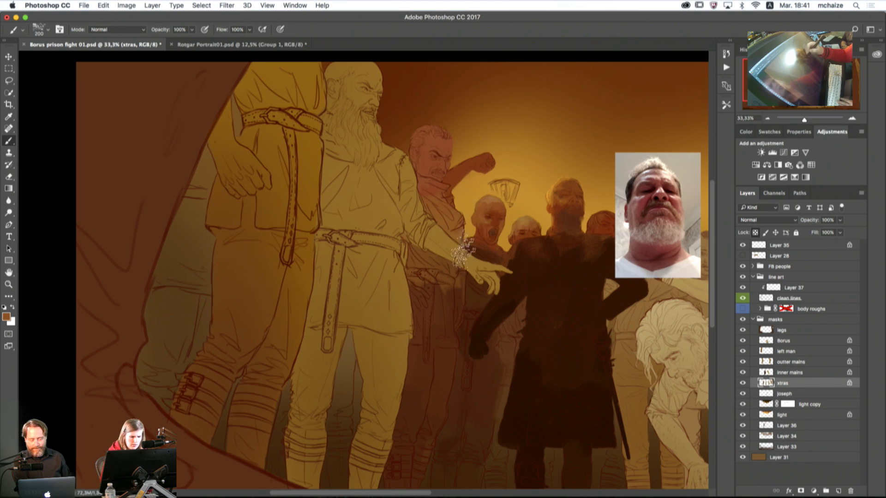
Step: Sample the reddish brown from the scarfed man's torso and blend it over his torso and legs with a size 500 brush
left_click(433, 191, "alt")
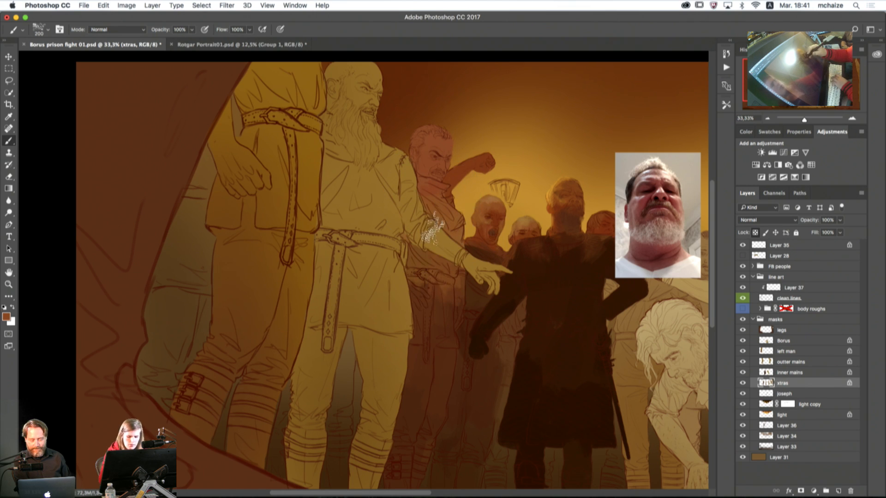
key("bracketright")
key("bracketright")
key("bracketright")
key("bracketright")
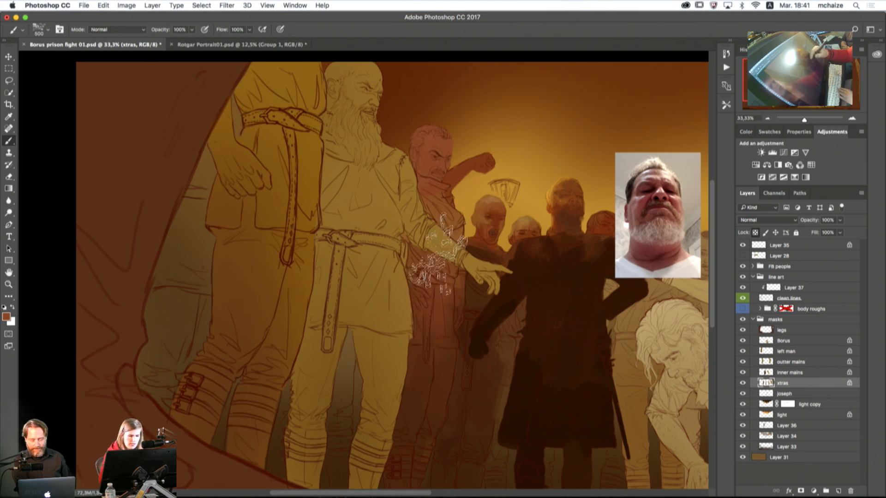
left_click_drag(518, 347, 501, 253)
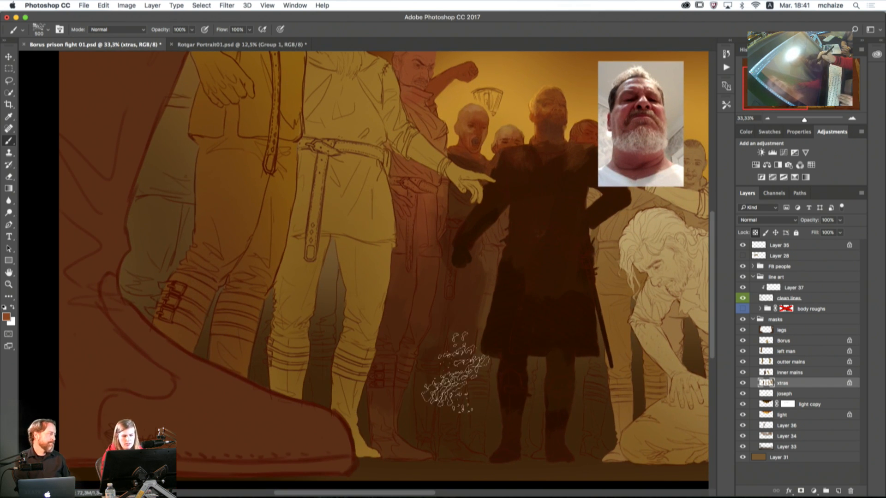
left_click_drag(510, 328, 502, 372)
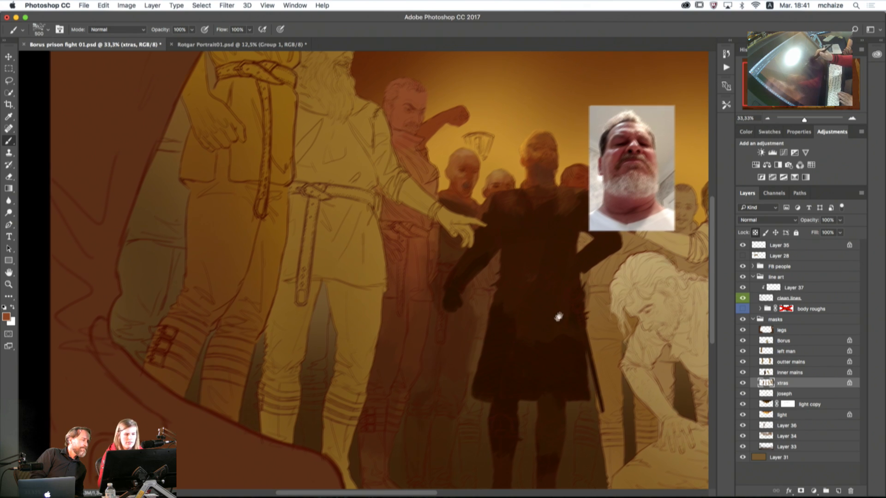
left_click_drag(559, 317, 537, 374)
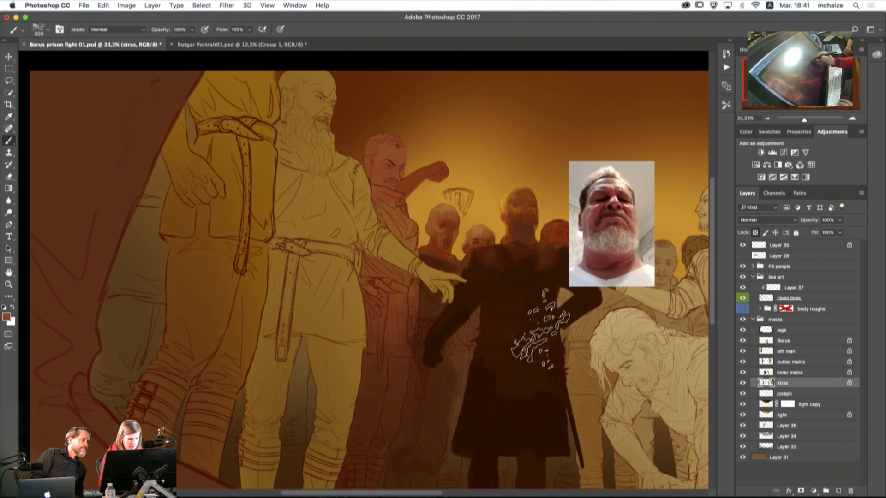
Step: Sample golden orange from the lit background and brush warm light onto the scarfed man's hair, face and shoulder at size 125 to 150
left_click(504, 203, "alt")
key("bracketleft")
key("bracketleft")
key("bracketleft")
key("bracketleft")
key("bracketleft")
key("bracketleft")
key("bracketleft")
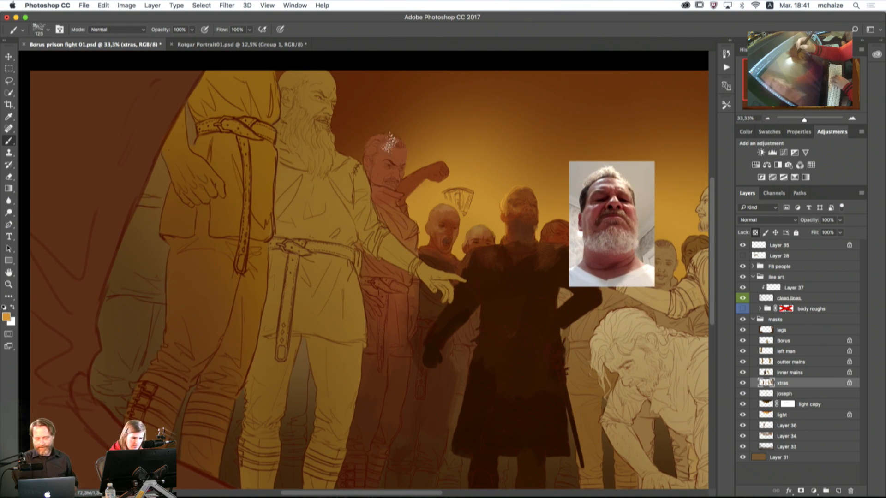
key("bracketright")
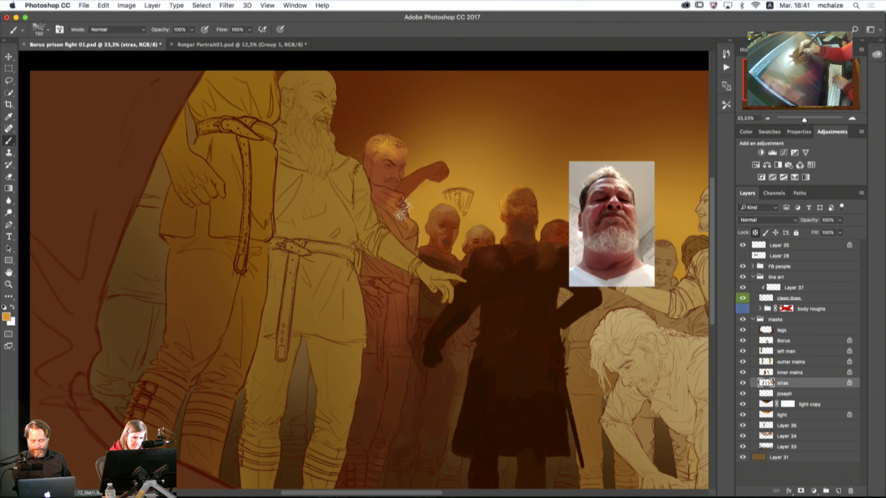
Step: Darken the scarfed man's scarf and shirt with sampled dark reddish brown, and define his hand and waist using a brush of up to size 70
left_click(440, 240, "alt")
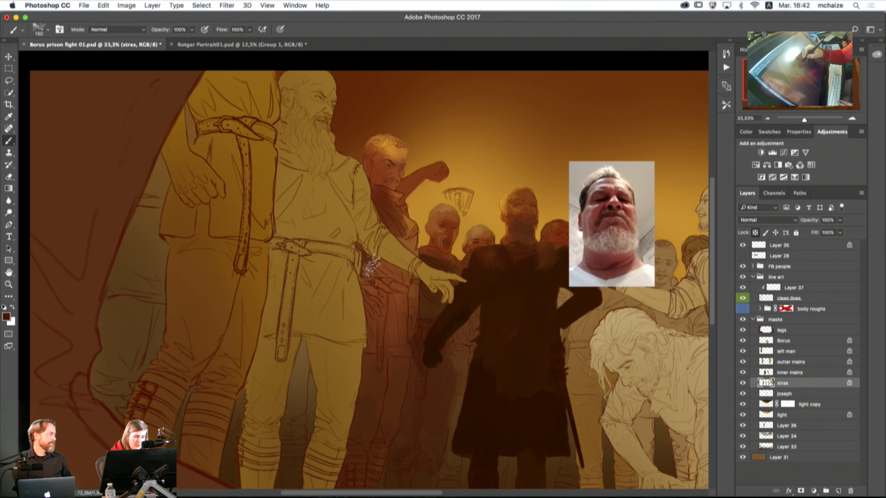
mouse_move(371, 286)
left_mouse_down()
mouse_move(372, 332)
mouse_move(393, 336)
mouse_move(397, 306)
left_mouse_up()
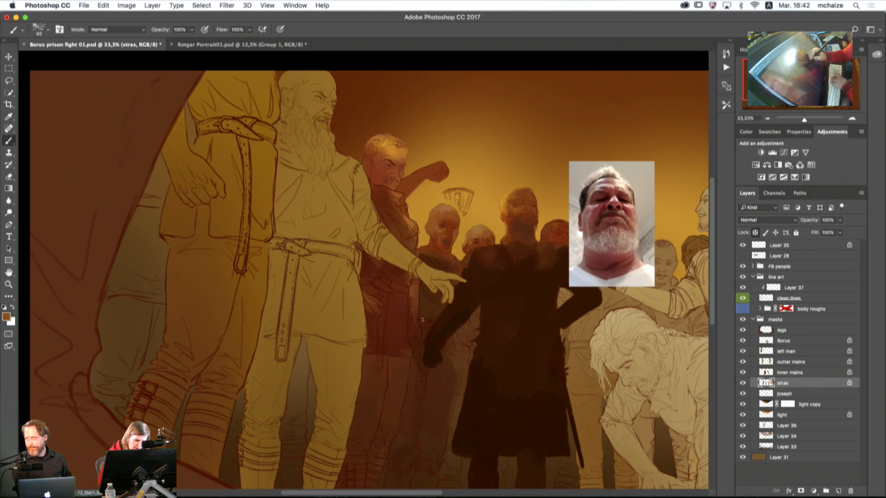
key("bracketright")
key("bracketright")
key("bracketright")
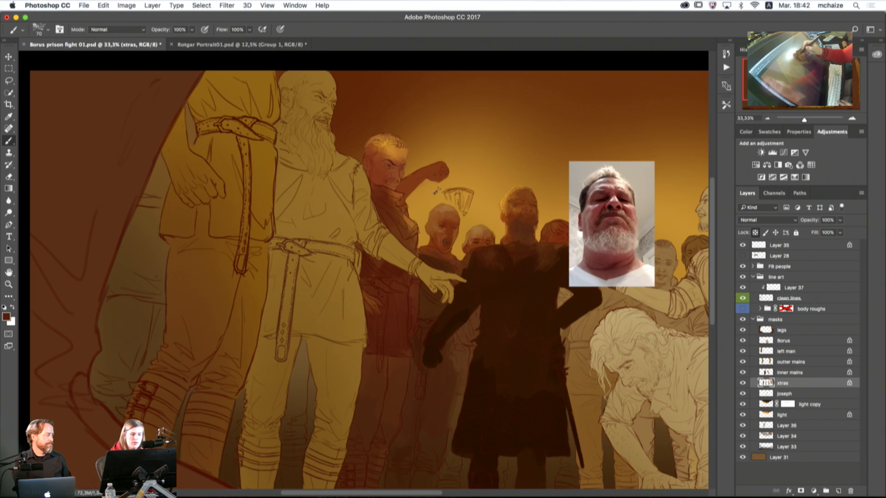
Step: Sample the golden orange on the scarfed man's hair and refine the highlights on his head with a size 25 brush
left_click(372, 135, "alt")
key("bracketleft")
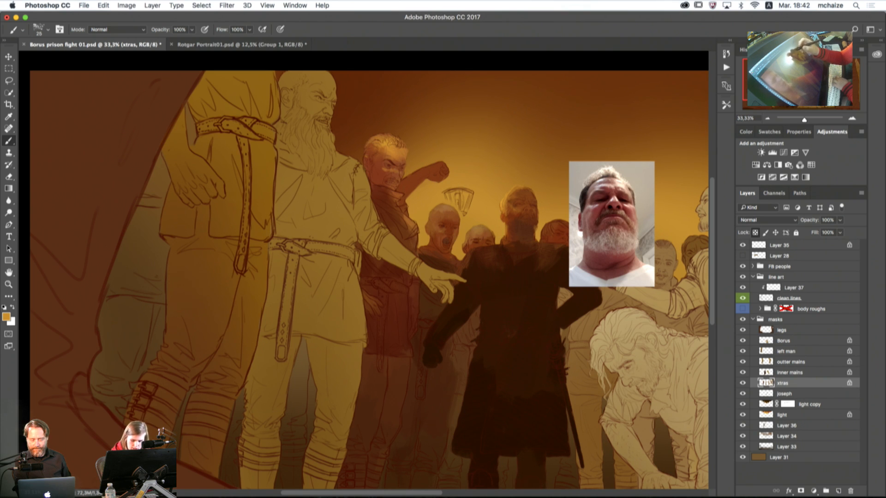
key("bracketright")
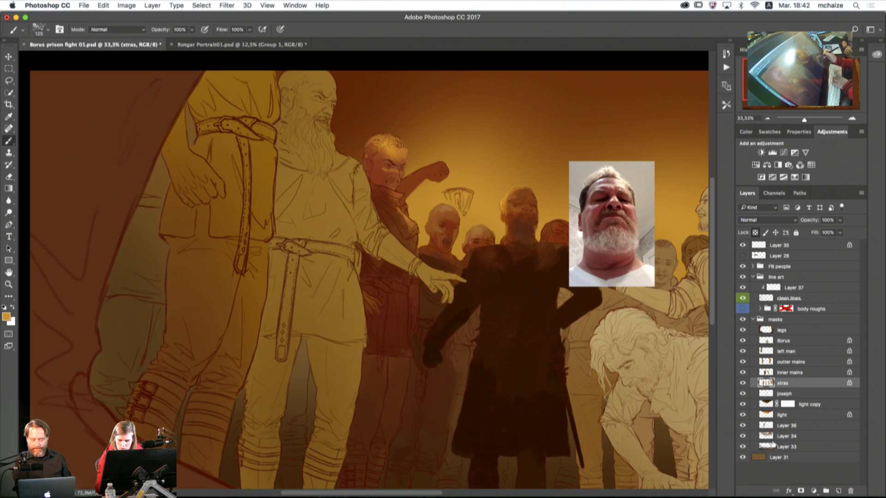
Step: Make Layer 36 active and hide the FB people group so the reference portrait no longer covers the scene
left_click(787, 427)
key("bracketleft")
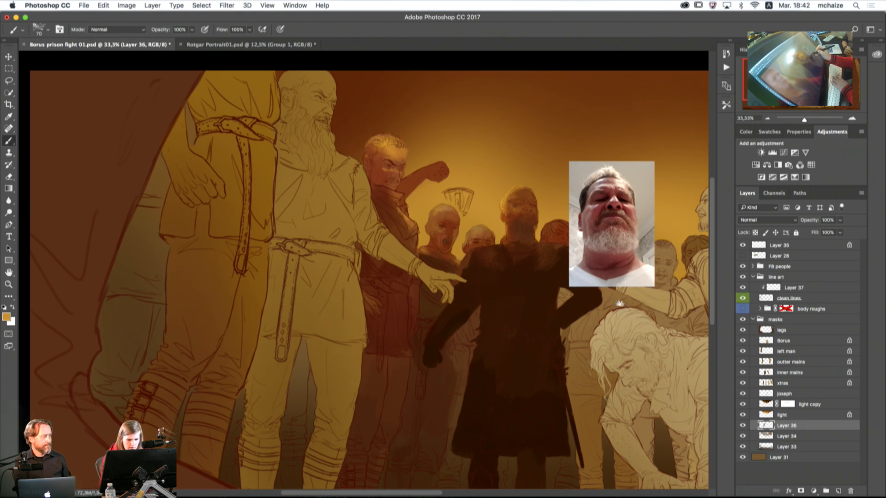
left_click_drag(620, 303, 583, 306)
left_click(742, 267)
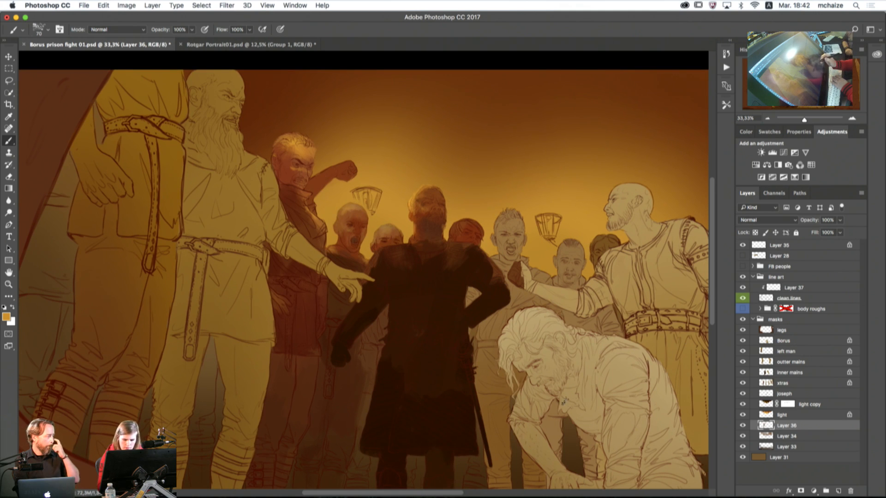
Step: Toggle the inner mains, outter mains and left man masks to identify their figures, and make the left man layer active
left_click(743, 373)
left_click(743, 372)
left_click(743, 364)
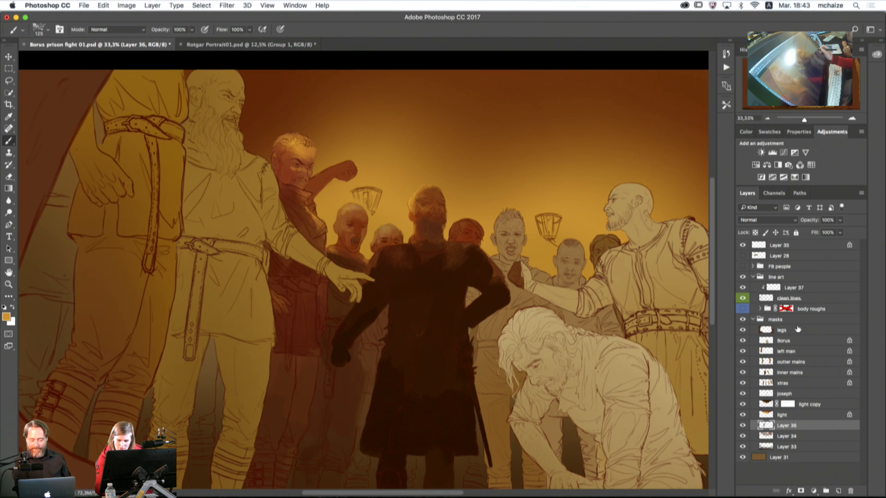
left_click(743, 351)
left_click(743, 352)
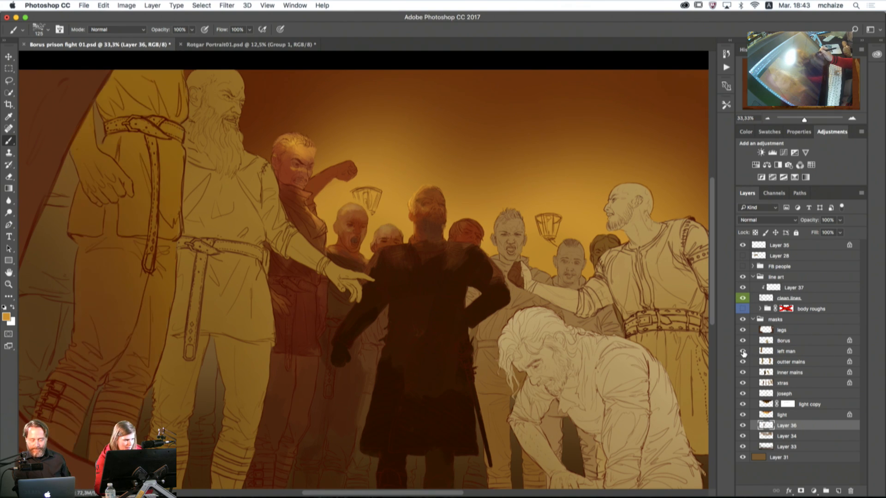
left_click(743, 351)
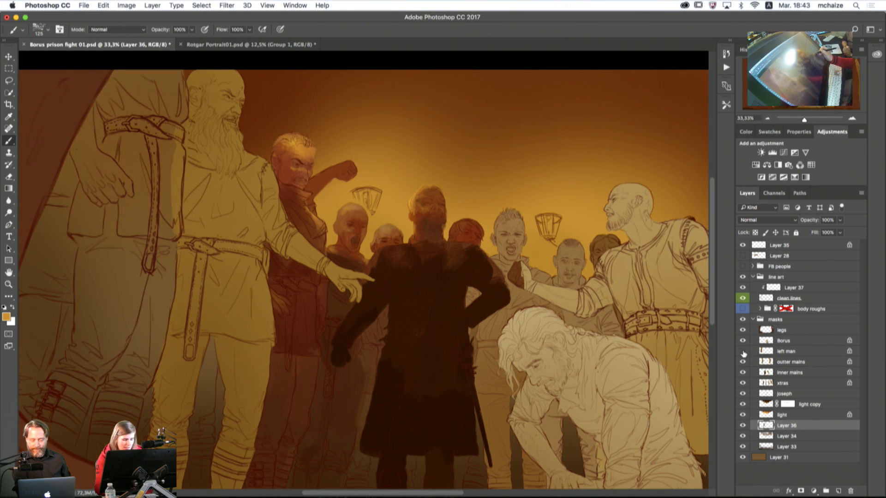
left_click(768, 352)
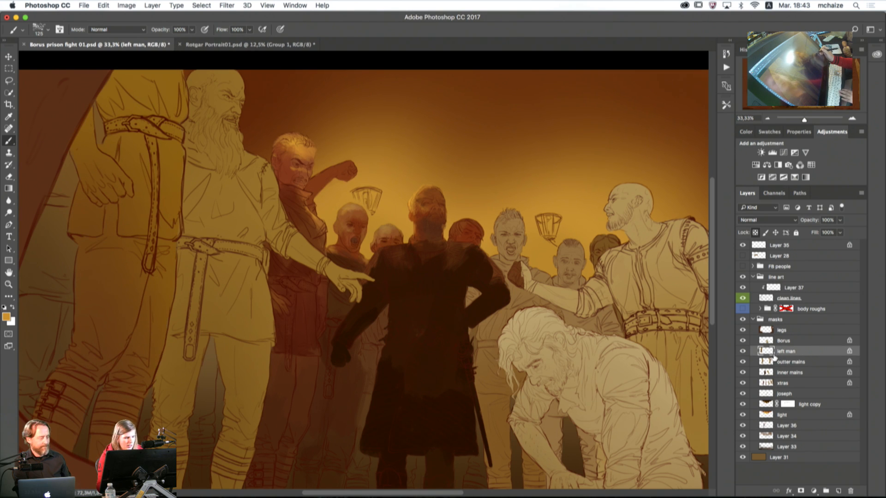
Step: Sample reddish brown from the scarfed man's shirt and paint it over the left man's clothes and arm with a size 300 brush
left_click_drag(527, 361, 272, 415)
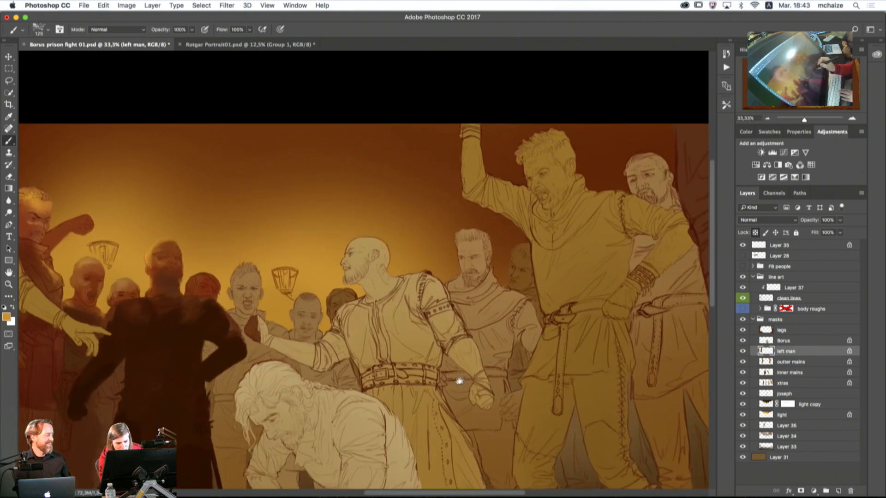
left_click_drag(501, 370, 640, 357)
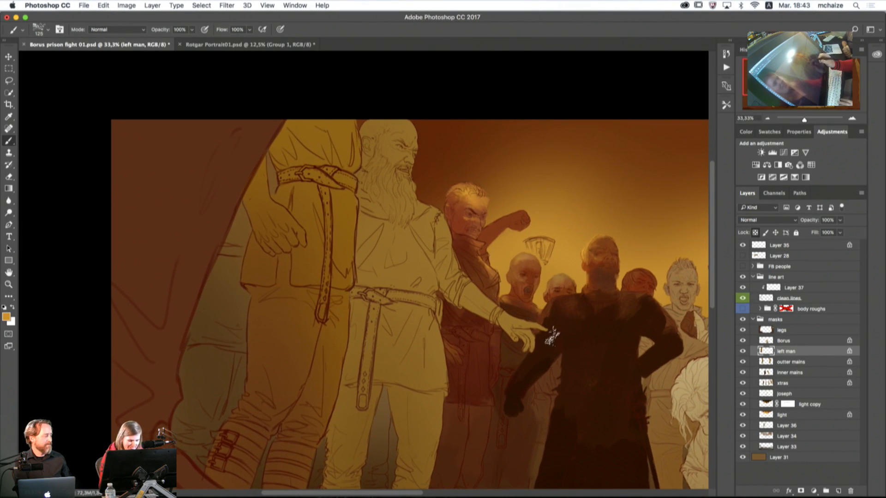
left_click(488, 277, "alt")
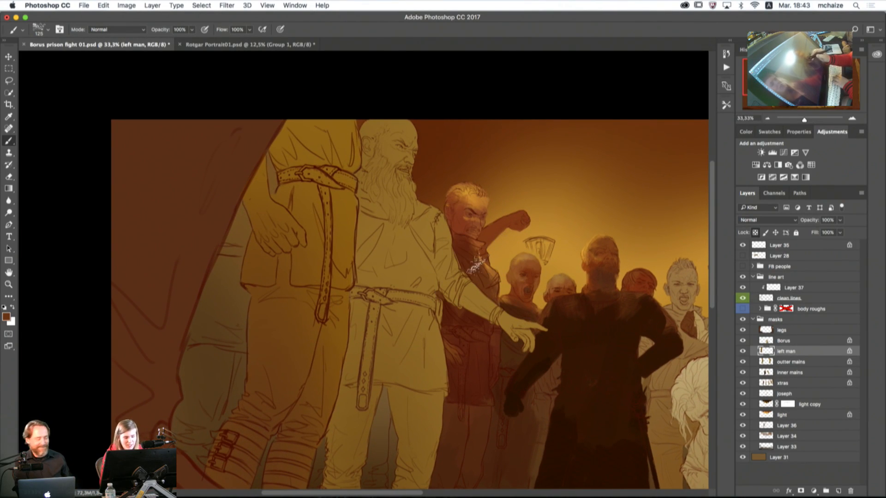
key("bracketright")
key("bracketright")
key("bracketright")
key("bracketright")
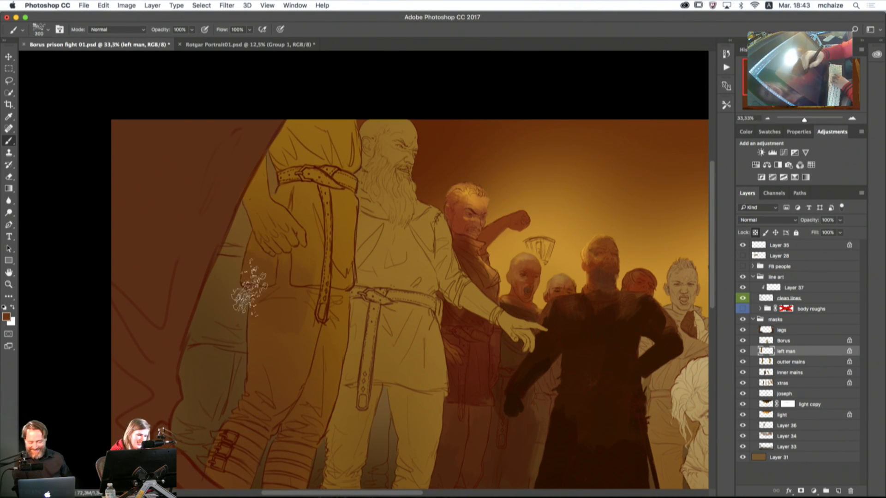
mouse_move(270, 273)
left_mouse_down()
mouse_move(281, 312)
mouse_move(273, 339)
mouse_move(296, 298)
mouse_move(298, 326)
mouse_move(260, 312)
mouse_move(251, 203)
mouse_move(264, 303)
mouse_move(296, 213)
mouse_move(280, 151)
mouse_move(330, 326)
mouse_move(346, 371)
mouse_move(355, 365)
mouse_move(336, 240)
mouse_move(287, 210)
mouse_move(285, 146)
mouse_move(321, 218)
mouse_move(303, 145)
mouse_move(309, 310)
mouse_move(293, 298)
mouse_move(250, 160)
mouse_move(262, 259)
mouse_move(287, 269)
mouse_move(261, 385)
mouse_move(221, 460)
mouse_move(210, 434)
mouse_move(216, 422)
mouse_move(236, 436)
mouse_move(234, 458)
mouse_move(292, 298)
mouse_move(305, 190)
mouse_move(325, 171)
left_mouse_up()
Step: On the inner mains layer, glaze the dark-coated central man's body with brown sampled from his head, using a size 500 brush
left_click(768, 119)
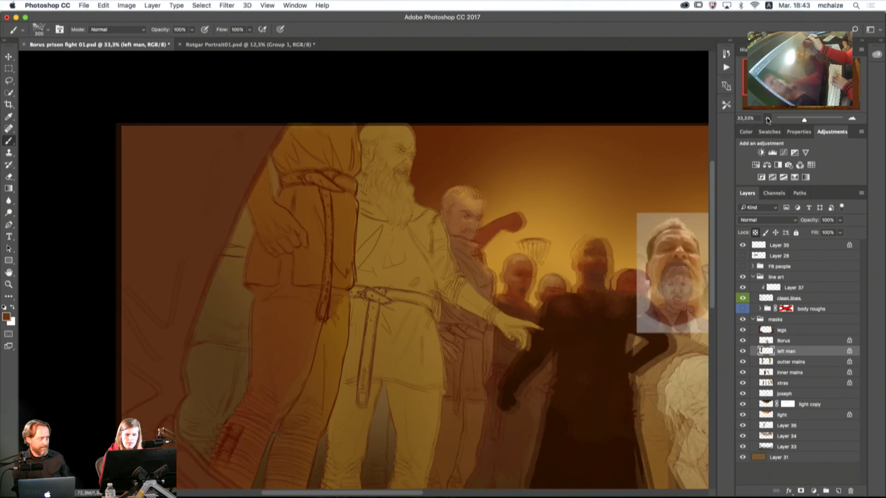
left_click(768, 118)
key("bracketright")
key("bracketright")
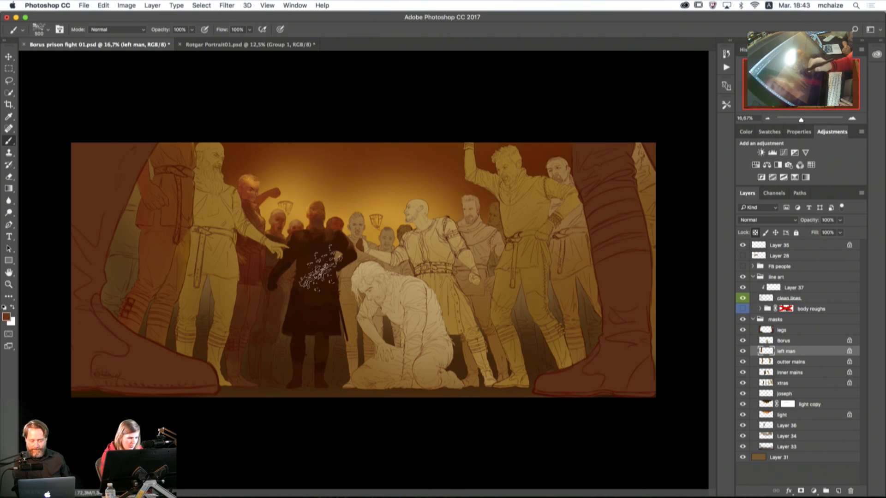
left_click(789, 374)
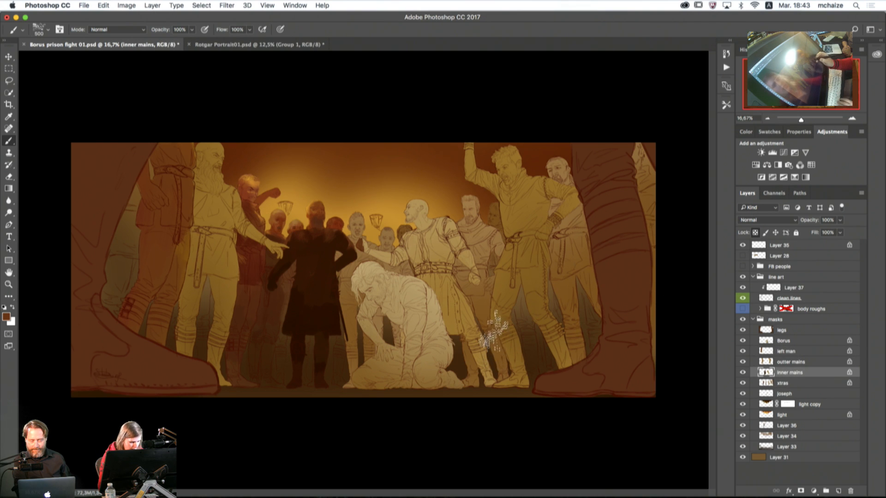
left_click(317, 222, "alt")
mouse_move(305, 280)
left_mouse_down()
mouse_move(275, 271)
mouse_move(274, 286)
mouse_move(318, 244)
mouse_move(337, 276)
mouse_move(306, 322)
mouse_move(291, 330)
mouse_move(323, 340)
mouse_move(325, 303)
left_mouse_up()
left_click(318, 223, "alt")
mouse_move(312, 248)
left_mouse_down()
mouse_move(283, 260)
mouse_move(326, 252)
mouse_move(343, 267)
mouse_move(278, 279)
mouse_move(336, 249)
mouse_move(359, 258)
mouse_move(322, 274)
mouse_move(288, 316)
mouse_move(331, 307)
mouse_move(362, 351)
left_mouse_up()
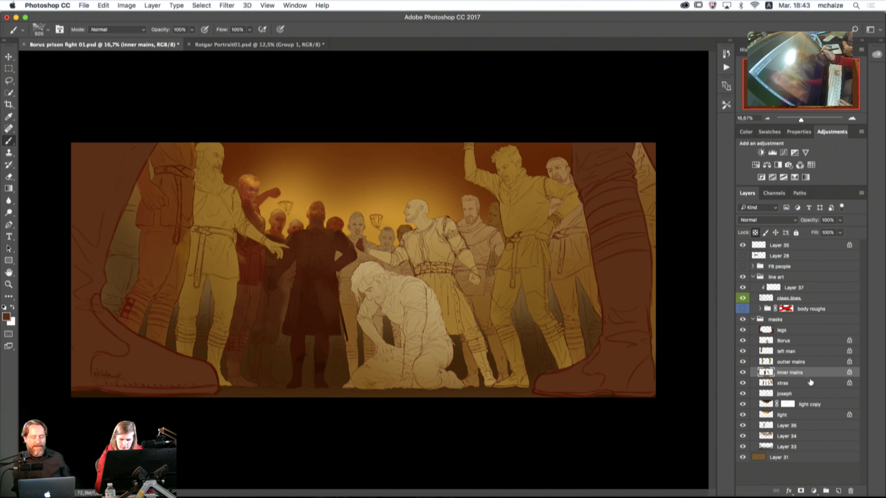
Step: On Layer 36, paint the gaps between the background men's legs with dark brown sampled from the central man's coat
left_click(784, 426)
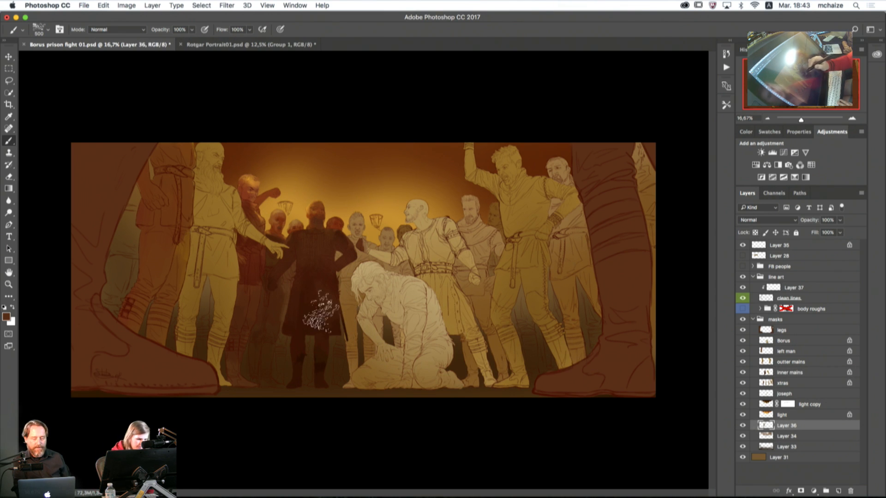
left_click(313, 304, "alt")
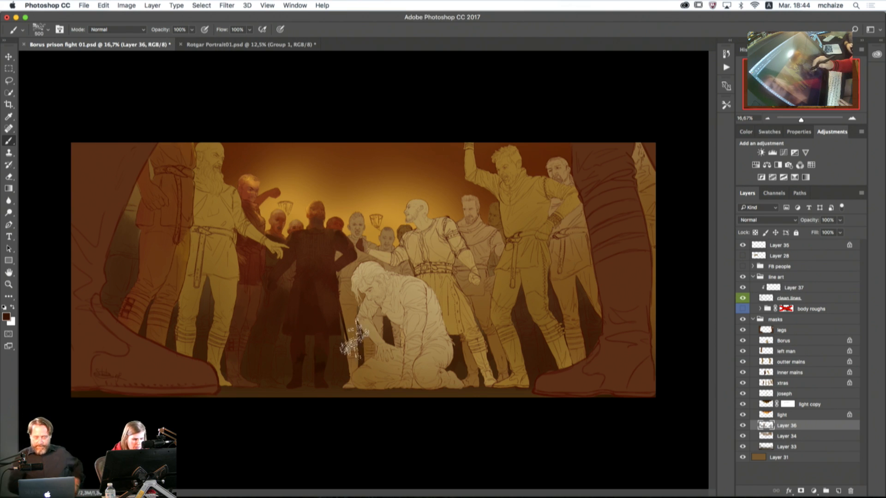
Step: On the xtras layer, darken the background men's legs and lower bodies across the scene with brown sampled from the scarfed man's legs
left_click(743, 384)
left_click(743, 384)
left_click(767, 387)
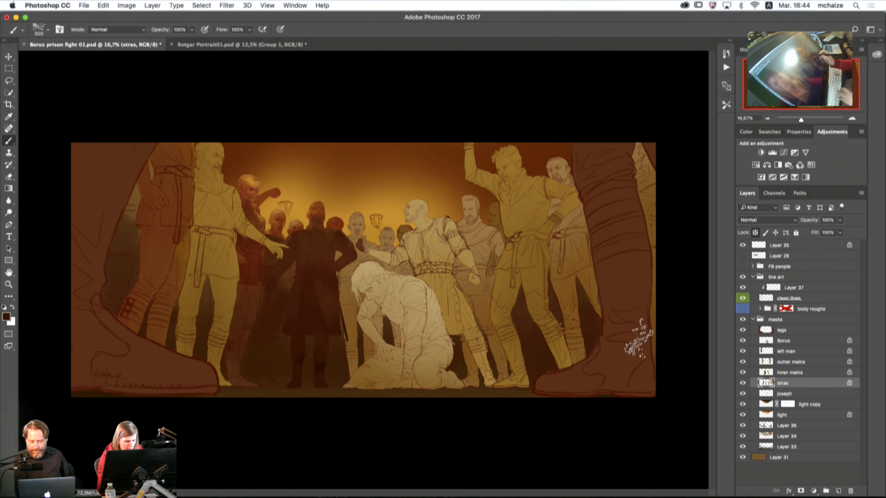
left_click(246, 307, "alt")
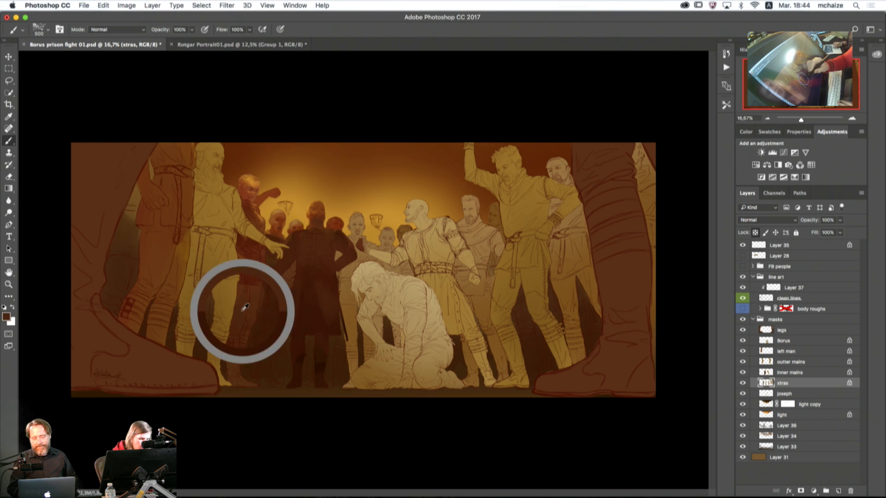
mouse_move(352, 349)
left_mouse_down()
mouse_move(353, 370)
mouse_move(364, 365)
mouse_move(343, 314)
mouse_move(366, 368)
mouse_move(347, 279)
mouse_move(358, 271)
left_mouse_up()
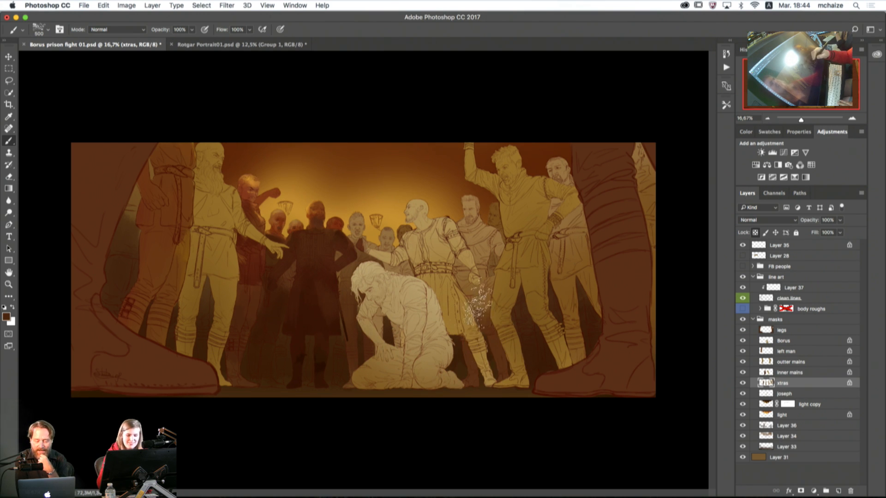
mouse_move(475, 306)
left_mouse_down()
mouse_move(462, 279)
mouse_move(492, 266)
mouse_move(431, 293)
mouse_move(462, 254)
mouse_move(487, 253)
left_mouse_up()
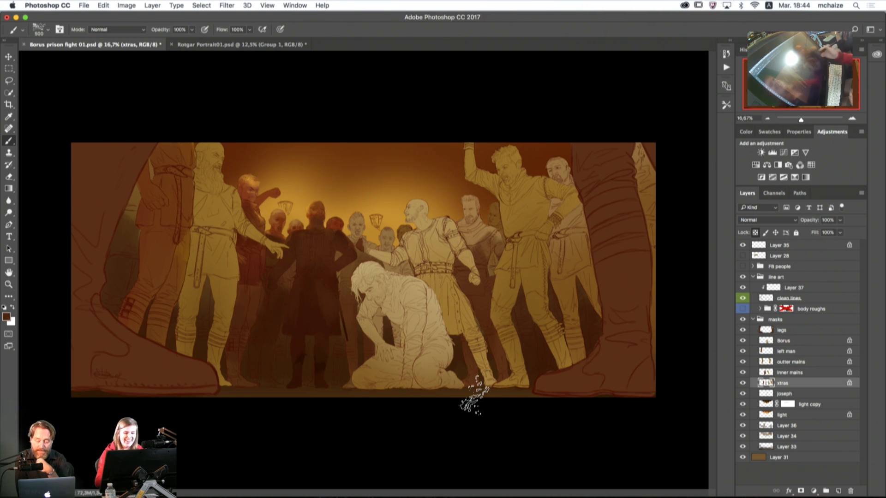
mouse_move(569, 335)
left_mouse_down()
mouse_move(573, 360)
mouse_move(559, 277)
mouse_move(575, 284)
mouse_move(597, 332)
mouse_move(591, 356)
mouse_move(578, 358)
mouse_move(554, 306)
mouse_move(583, 259)
mouse_move(585, 233)
mouse_move(533, 250)
mouse_move(560, 239)
mouse_move(586, 263)
mouse_move(575, 342)
mouse_move(563, 334)
mouse_move(577, 359)
mouse_move(604, 342)
left_mouse_up()
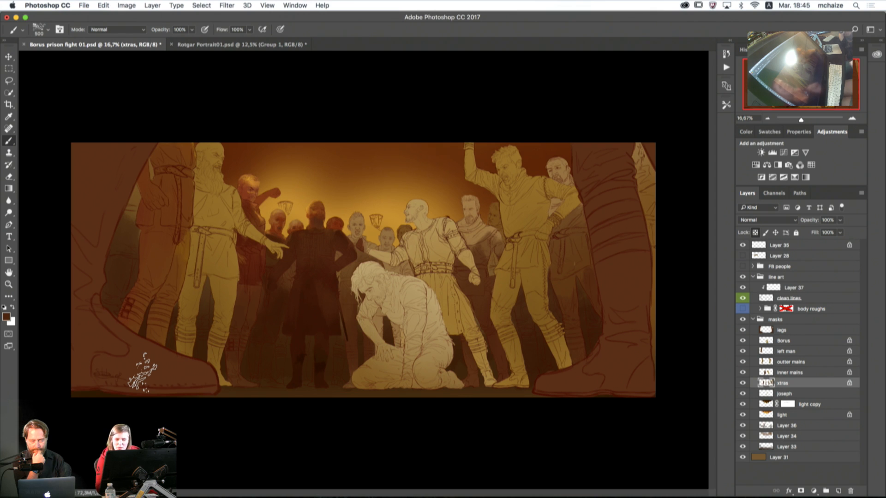
Step: On the outter mains layer, darken the bodies of the bearded man and the man with the raised arm with dark brown
left_click(786, 361)
left_click(743, 363)
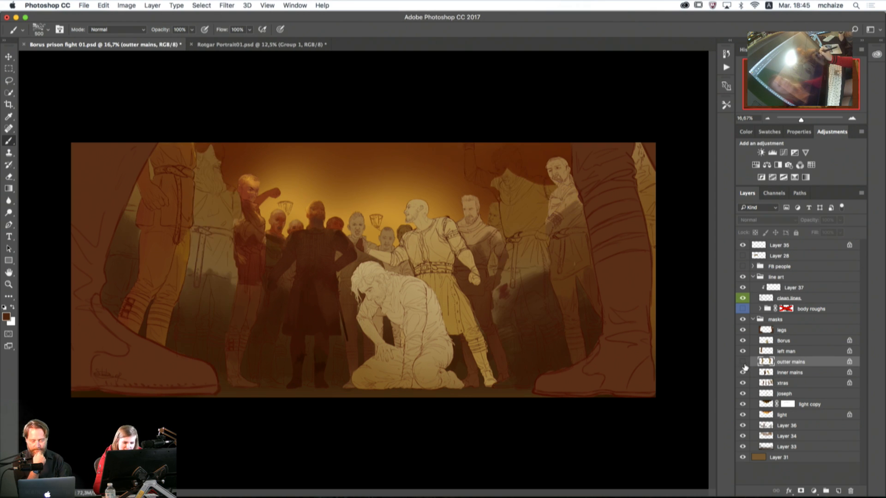
left_click(743, 363)
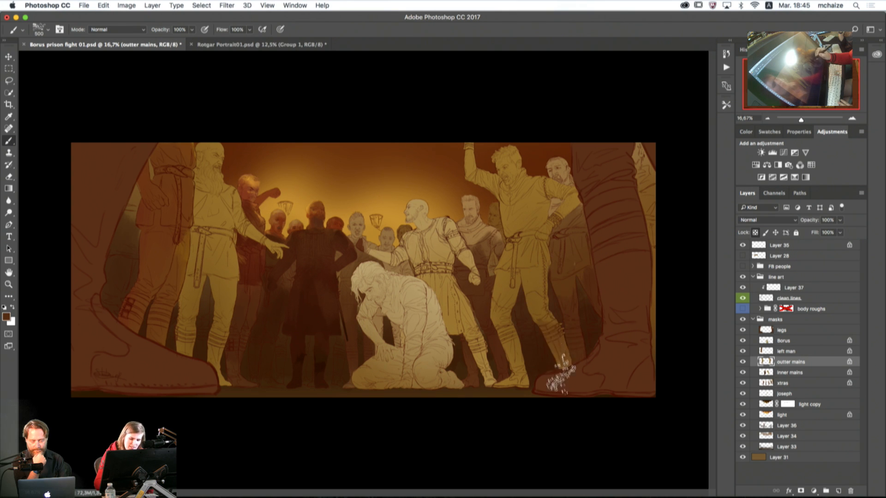
mouse_move(510, 363)
left_mouse_down()
mouse_move(495, 319)
mouse_move(501, 287)
mouse_move(533, 317)
mouse_move(559, 377)
mouse_move(549, 356)
mouse_move(554, 388)
mouse_move(490, 289)
mouse_move(500, 270)
mouse_move(549, 243)
mouse_move(545, 258)
mouse_move(510, 259)
mouse_move(508, 235)
mouse_move(542, 197)
mouse_move(570, 211)
mouse_move(538, 245)
mouse_move(508, 237)
mouse_move(517, 192)
mouse_move(477, 192)
mouse_move(463, 179)
mouse_move(524, 213)
mouse_move(568, 201)
mouse_move(570, 222)
mouse_move(478, 196)
mouse_move(470, 153)
mouse_move(530, 185)
mouse_move(512, 148)
mouse_move(499, 162)
mouse_move(563, 199)
mouse_move(540, 257)
mouse_move(555, 319)
left_mouse_up()
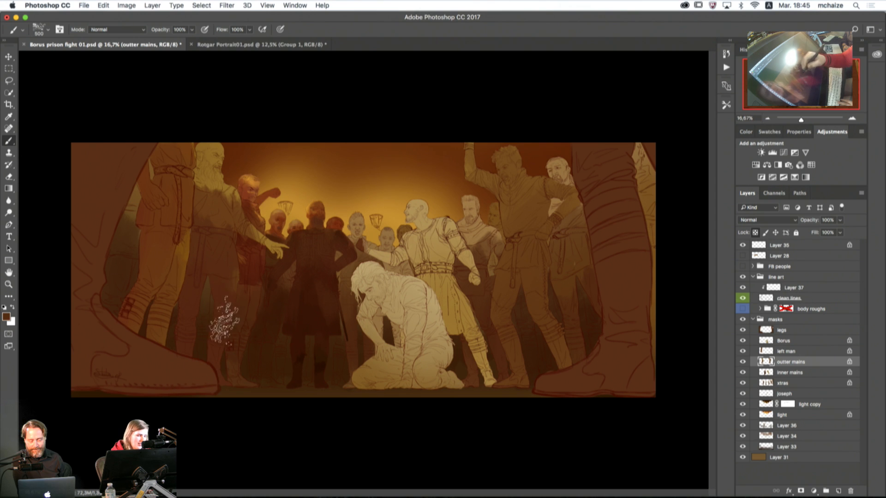
Step: Glaze the bearded man's head, torso and outstretched arm with dark brown and reddish brown, using a size 300 brush
key("bracketright")
key("bracketright")
key("bracketright")
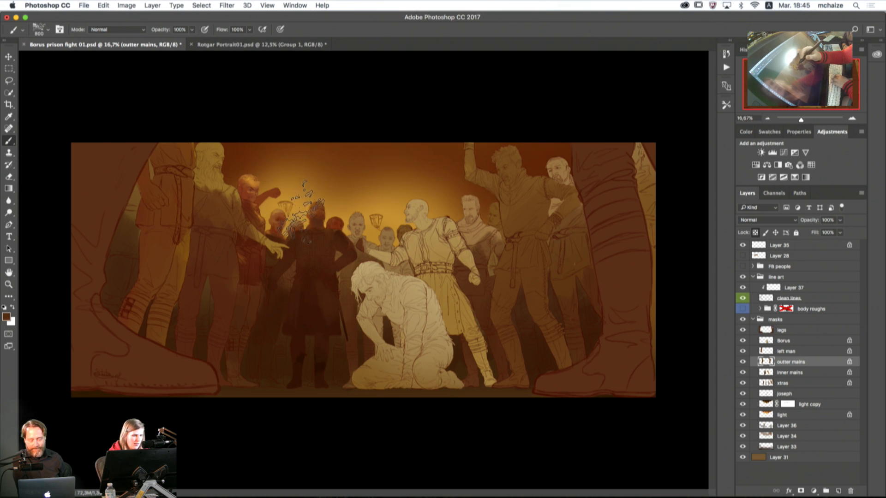
key("bracketright")
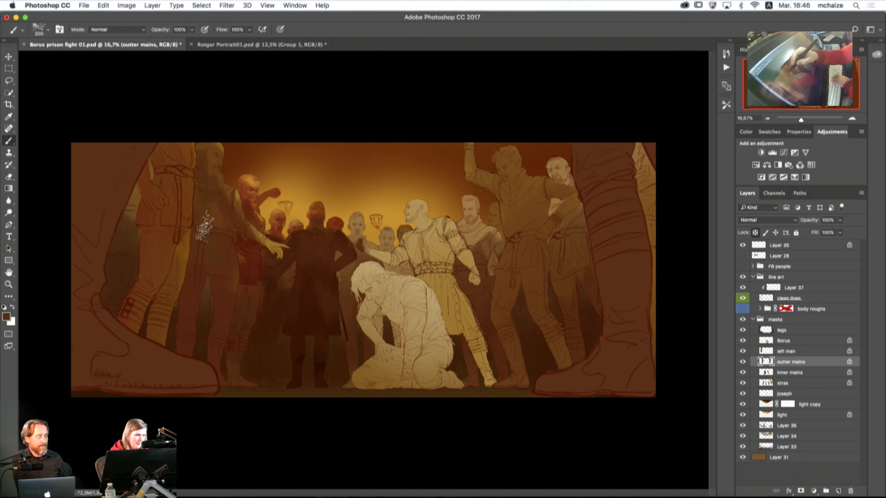
key("bracketright")
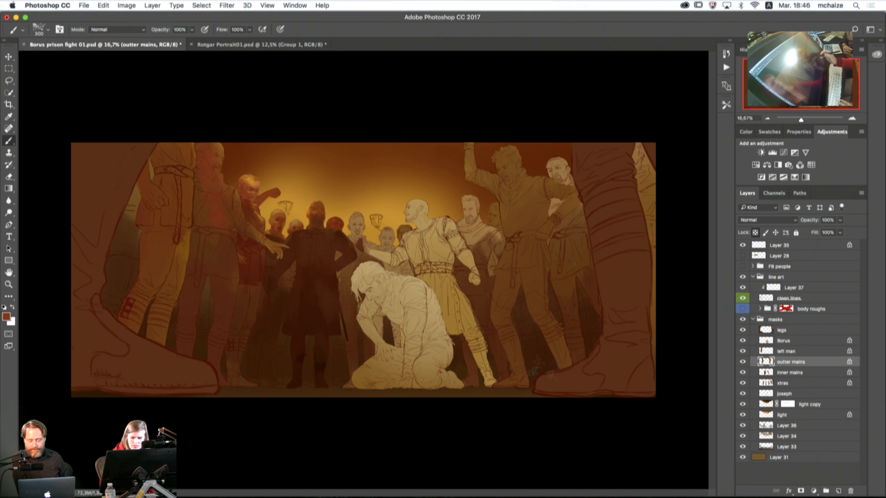
Step: On the inner mains layer, glaze the dark-coated central man's chest and shoulders with reddish brown sampled from his head, using a size 200 brush
left_click(743, 363)
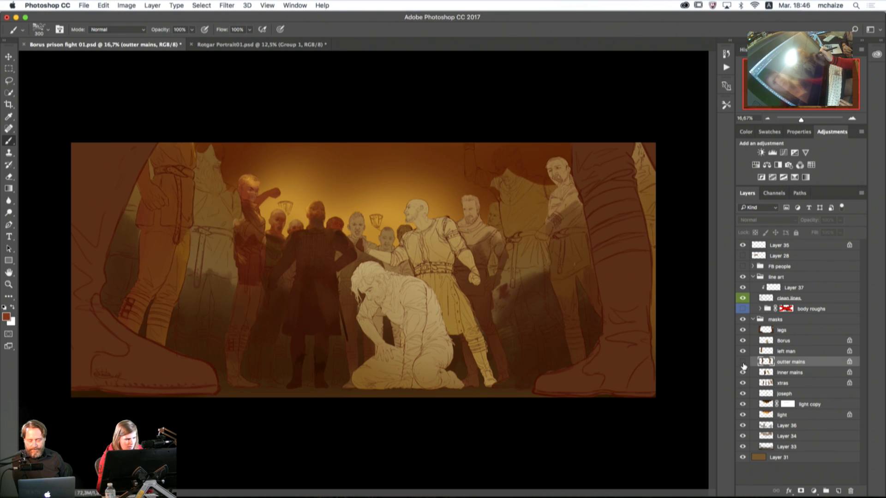
left_click(743, 363)
left_click(743, 374)
left_click(743, 374)
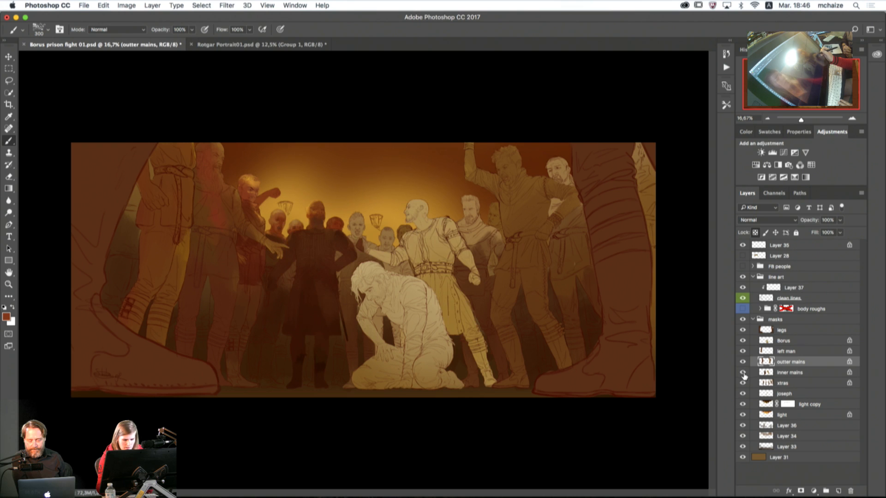
left_click(764, 376)
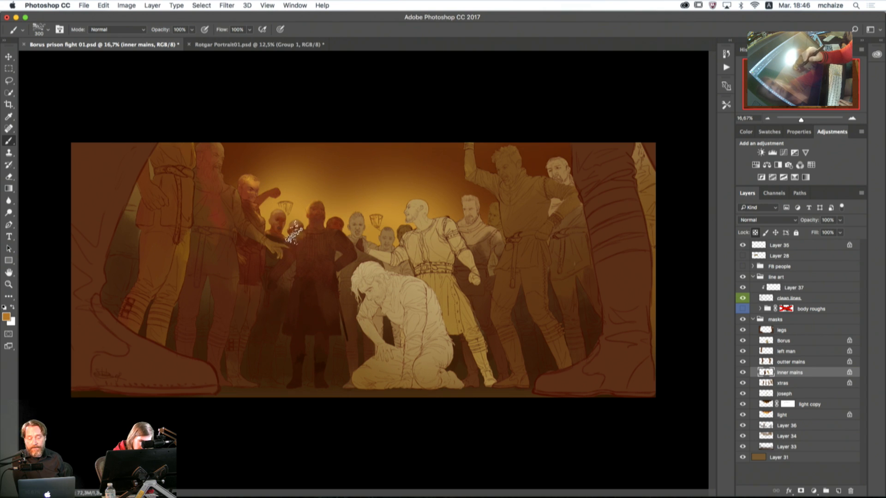
left_click(314, 211, "alt")
key("bracketleft")
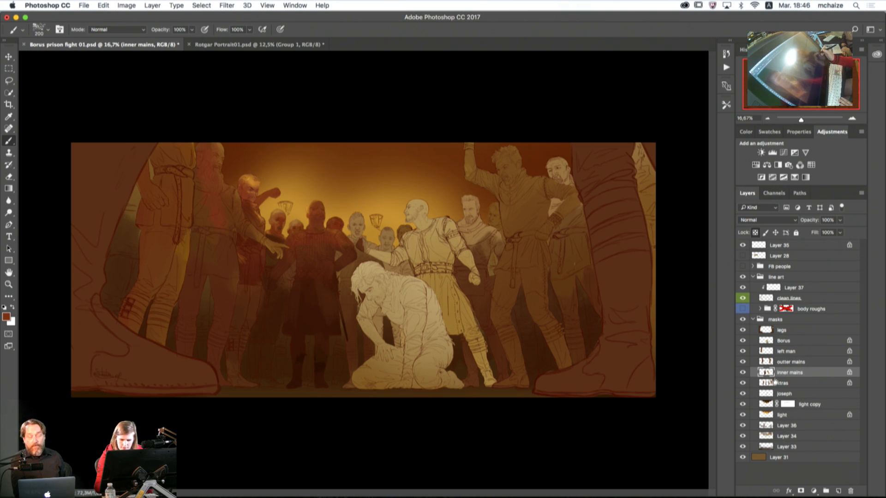
Step: On the xtras layer, glaze the scarfed man and the background man beside the wrapped leg with the same reddish brown
left_click(743, 362)
left_click(743, 363)
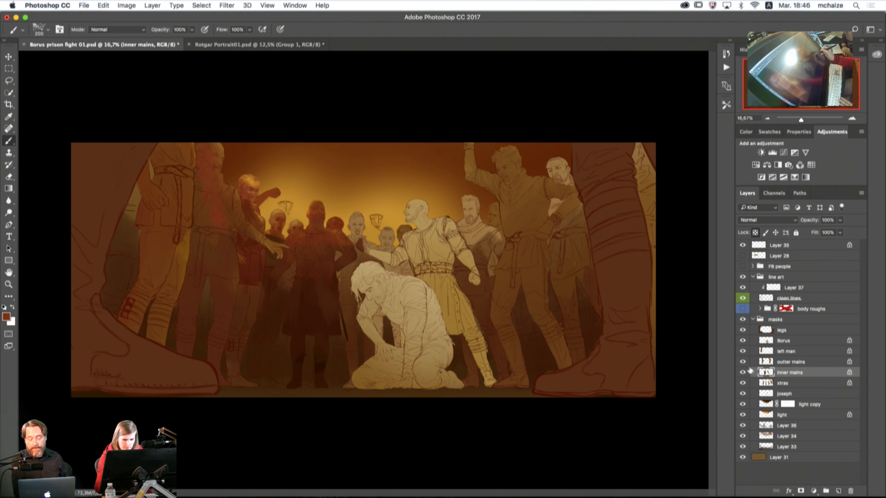
left_click(743, 373)
left_click(743, 373)
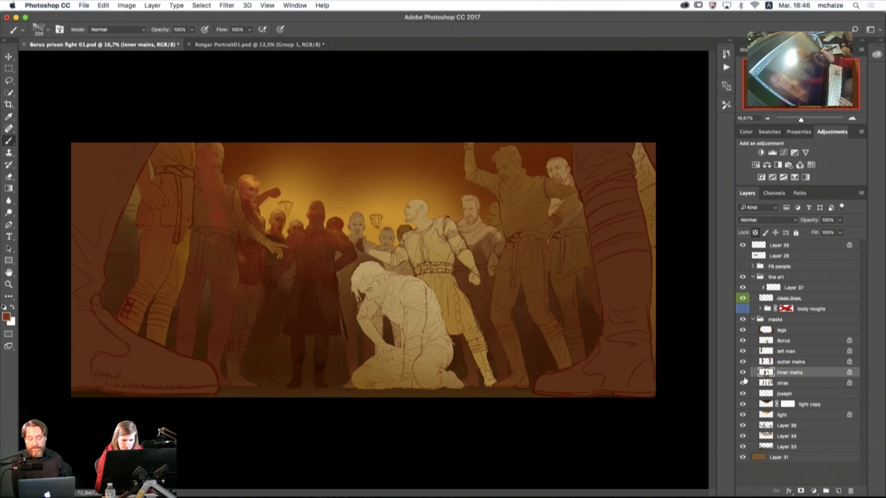
left_click(743, 384)
left_click(743, 384)
left_click(773, 385)
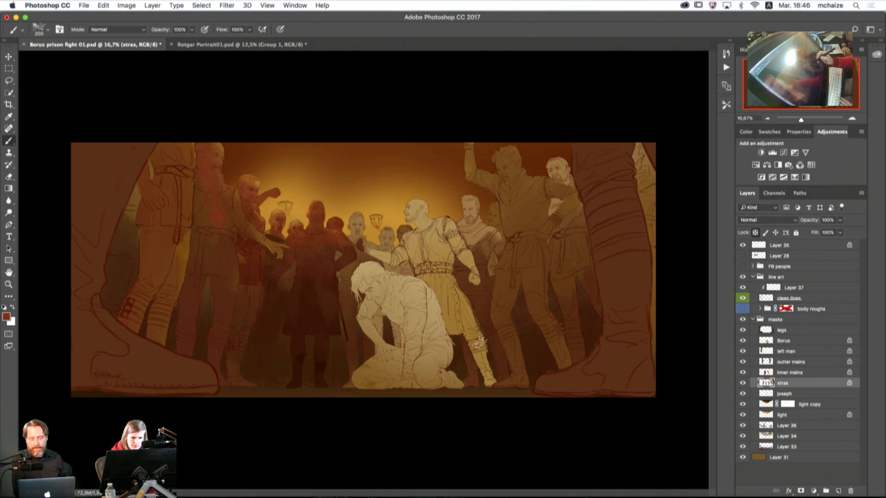
left_click(743, 384)
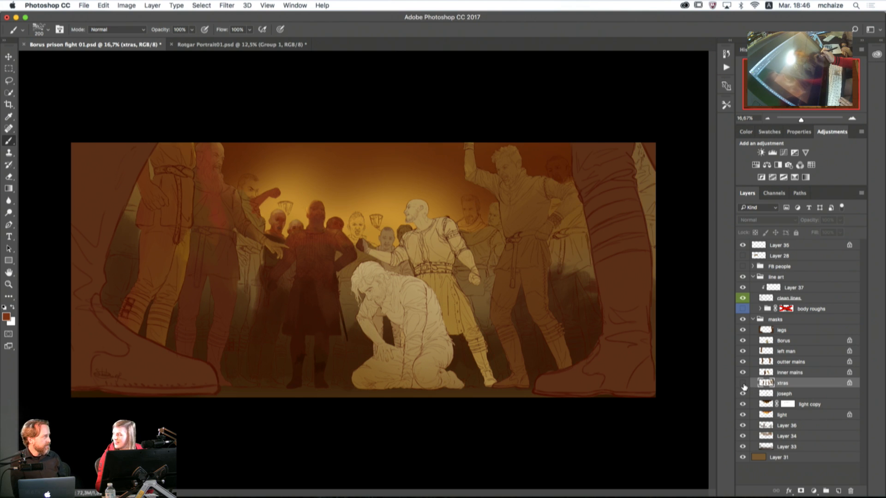
left_click(743, 383)
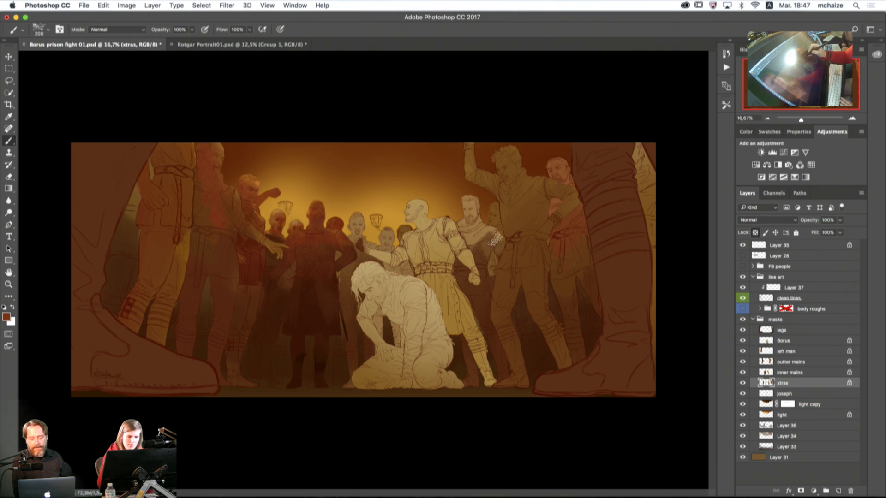
mouse_move(474, 235)
left_mouse_down()
mouse_move(481, 212)
mouse_move(450, 219)
mouse_move(469, 194)
left_mouse_up()
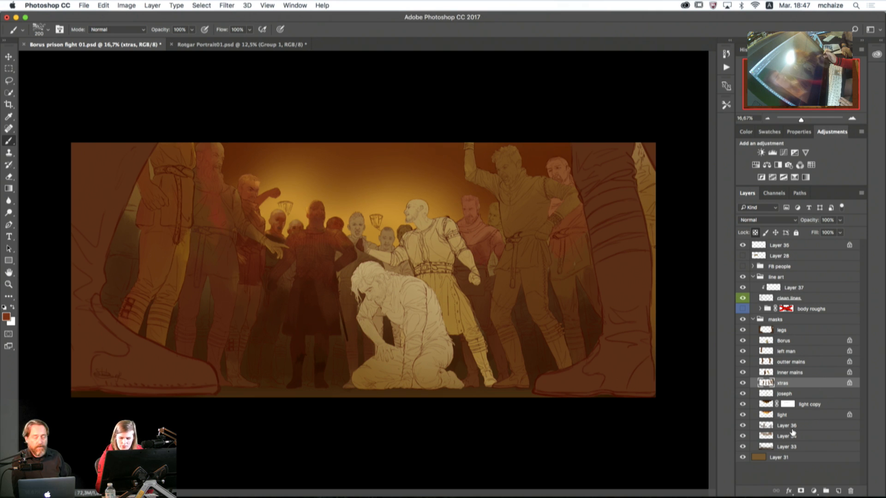
Step: On the xtras layer, paint the background man beside the dark-coated man with dark brown sampled from the small background figure near the pointing hand
left_click(742, 427)
left_click(743, 427)
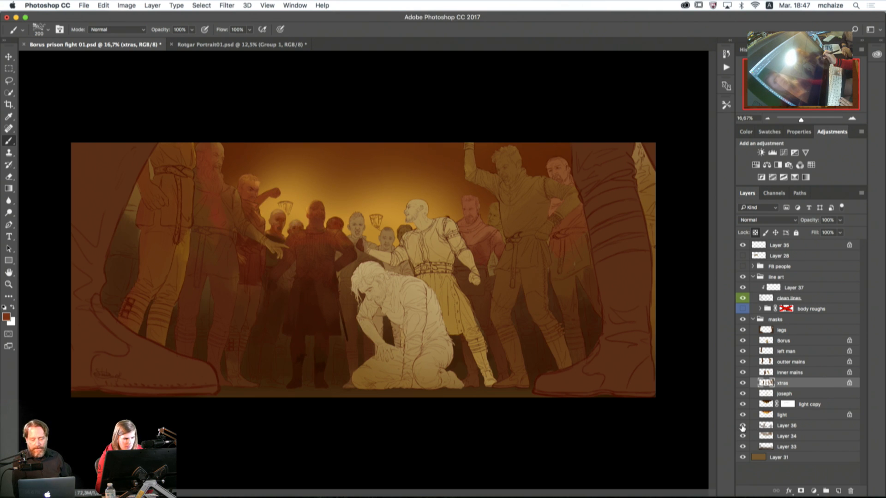
left_click(762, 428)
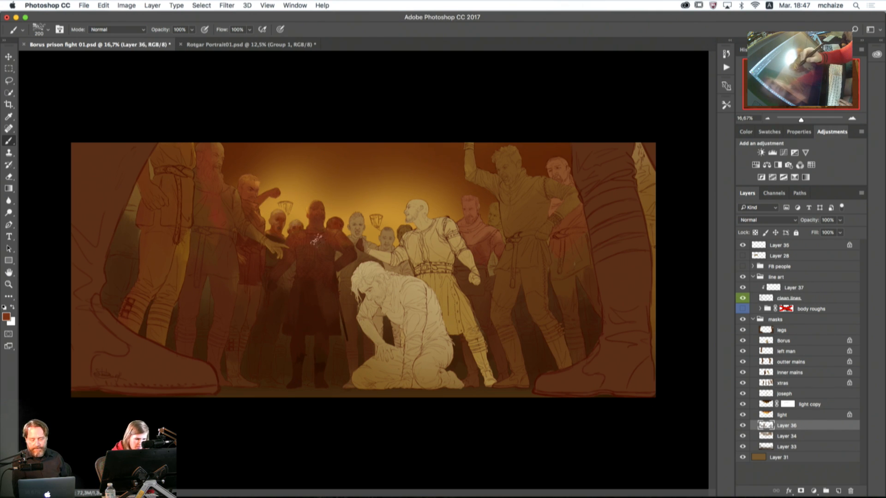
left_click(276, 237, "alt")
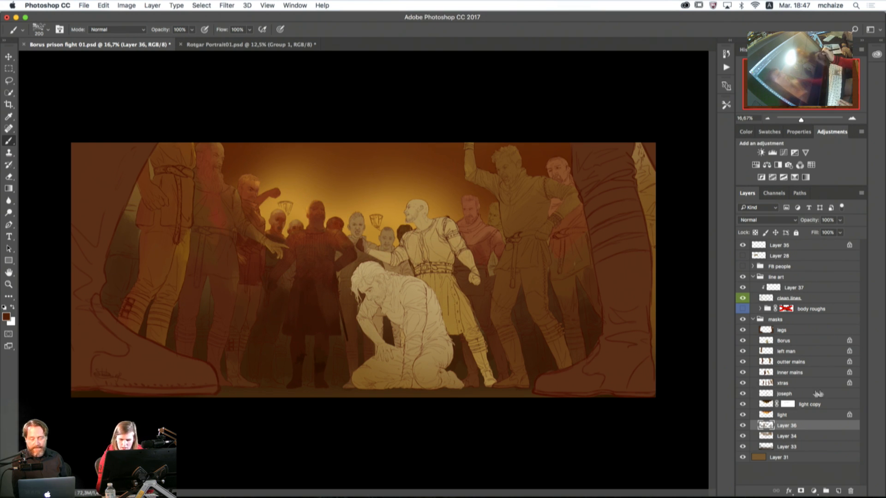
left_click(744, 383)
left_click(744, 384)
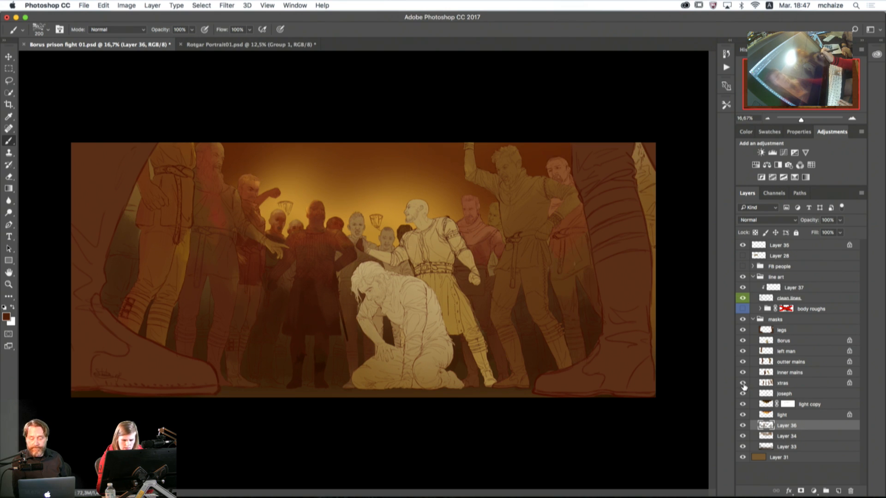
left_click(772, 384)
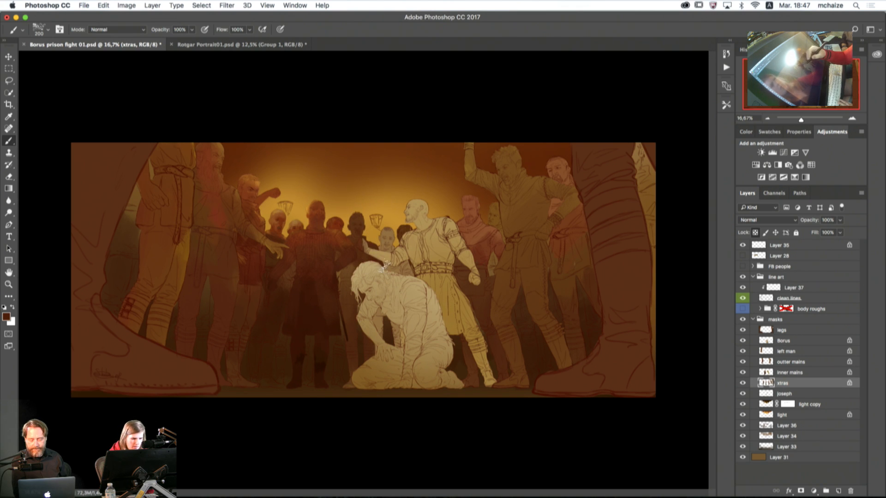
Step: On the joseph layer, paint the small background man beside the bald fighter's raised hand with the same dark brown
left_click(743, 373)
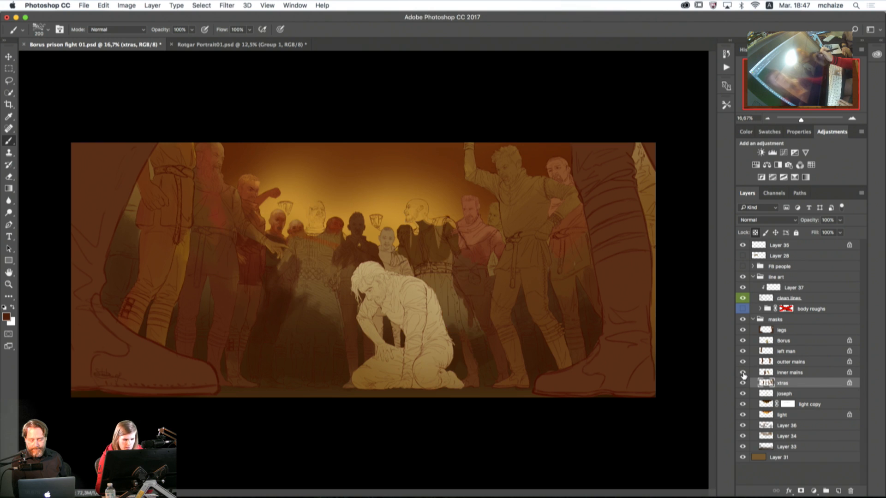
left_click(743, 373)
left_click(779, 394)
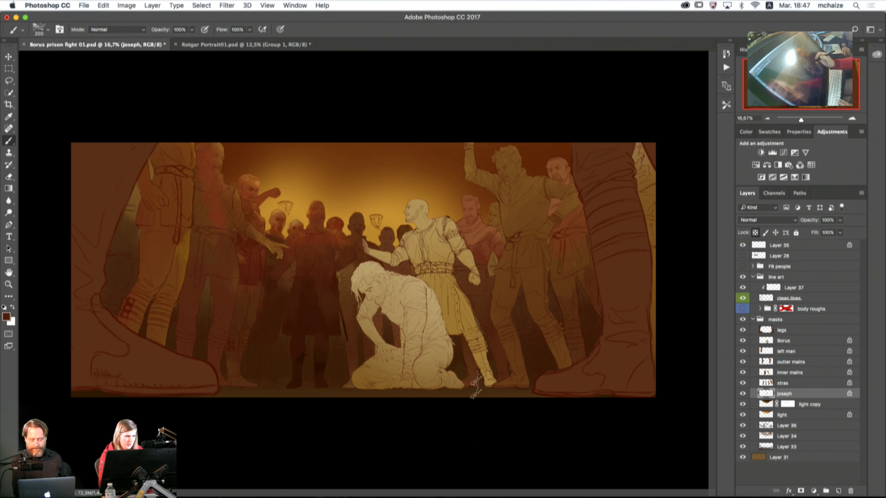
Step: Sample orange brown beside the dark-coated man's head and, on the xtras layer, touch up the face of the background man next to him
left_click(304, 223, "alt")
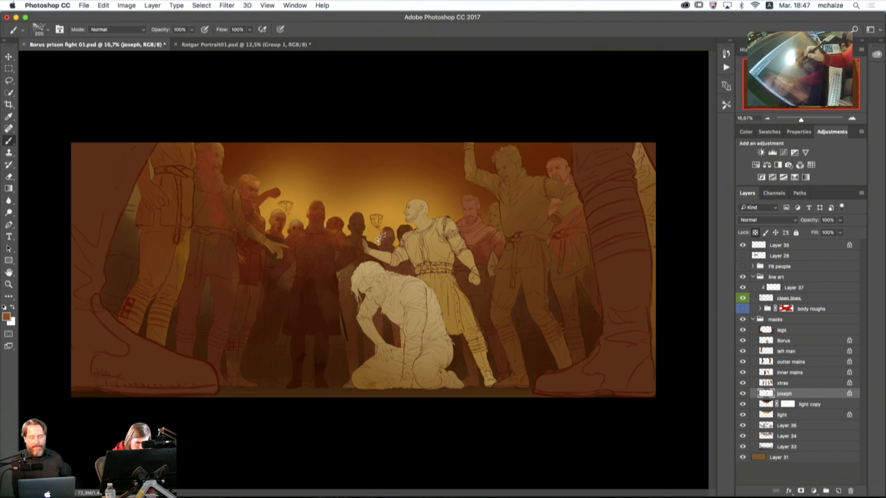
left_click(742, 384)
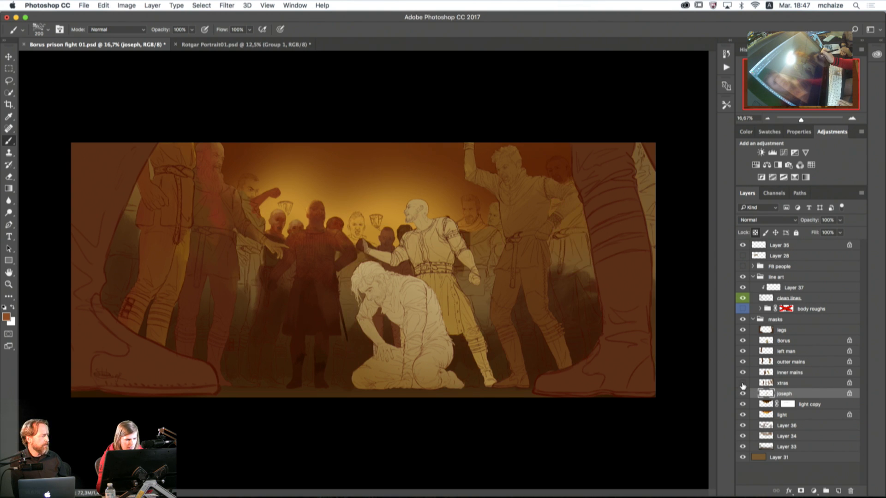
left_click(768, 383)
left_click_drag(355, 223, 360, 224)
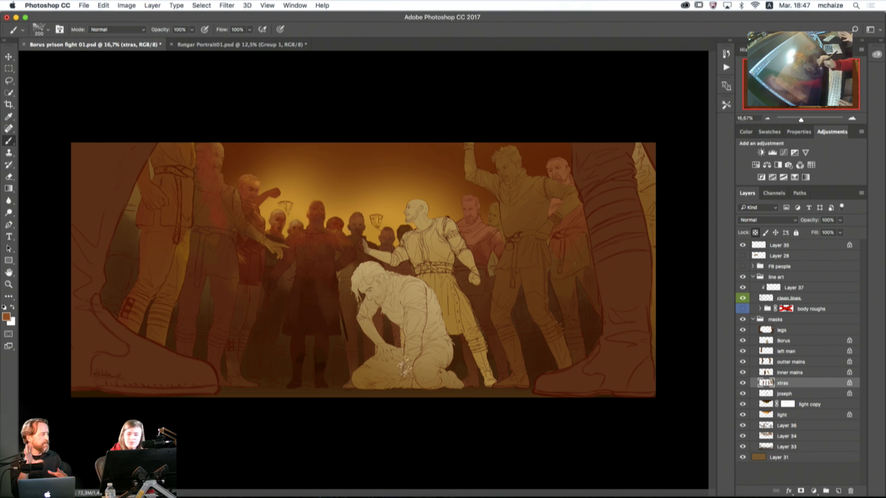
Step: Refine the same background man with gold and reddish brown sampled near the dark-coated man, using brush sizes from 125 to 250
left_click(299, 221, "alt")
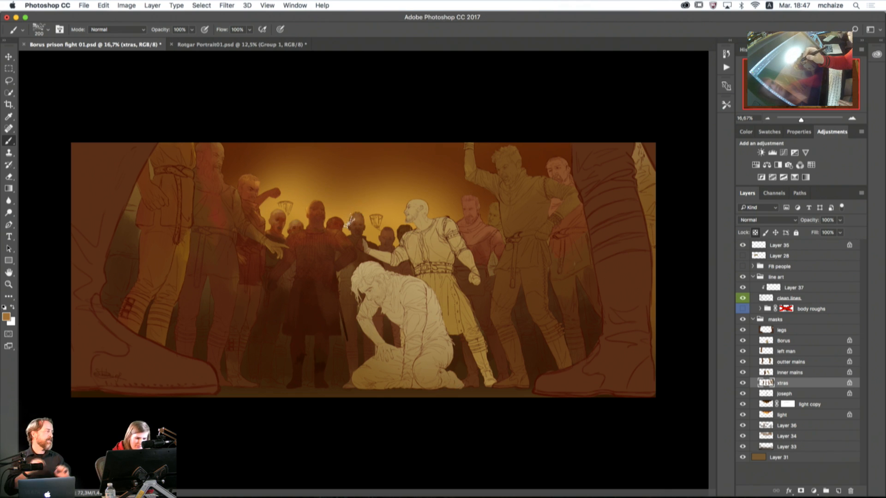
left_click(283, 219, "alt")
key("bracketleft")
key("bracketleft")
key("bracketleft")
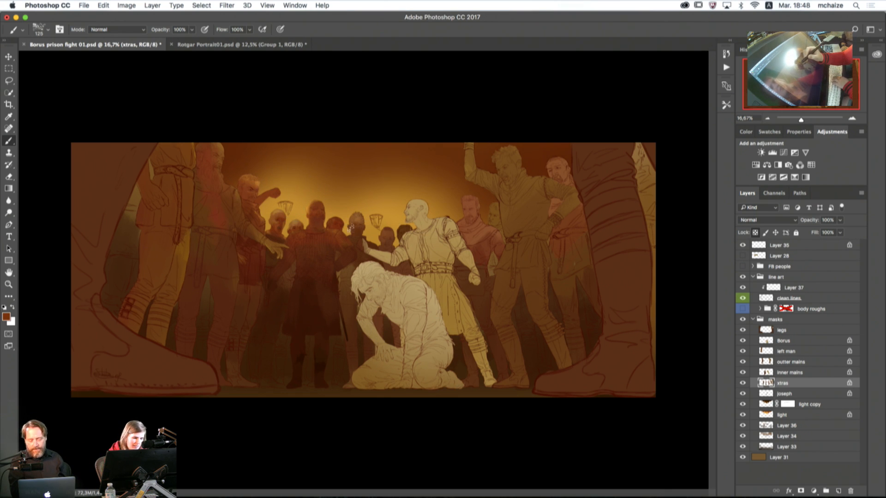
key("bracketright")
key("bracketright")
key("bracketright")
key("bracketright")
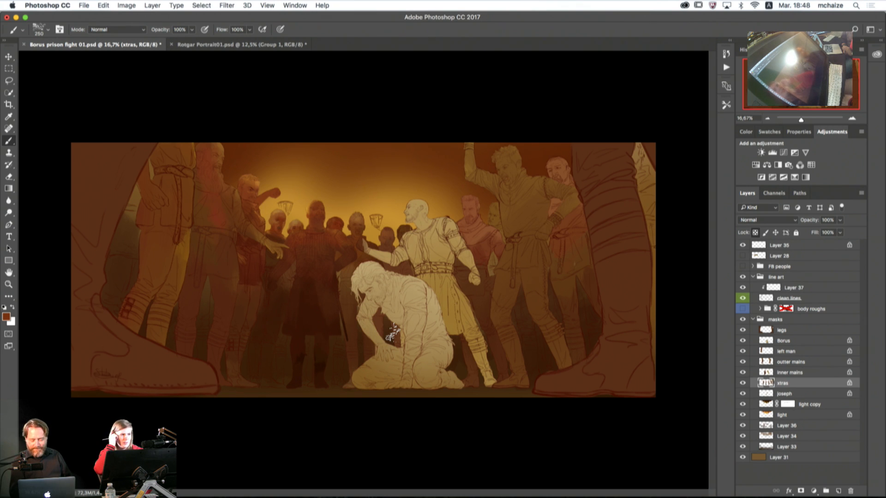
Step: Start a crop of the whole canvas with the Golden Spiral overlay to examine the composition
left_click(11, 107)
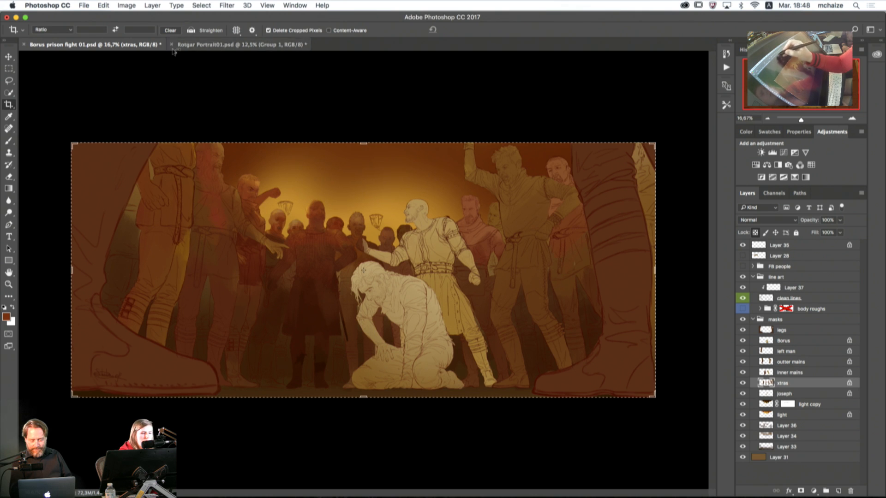
left_click(236, 30)
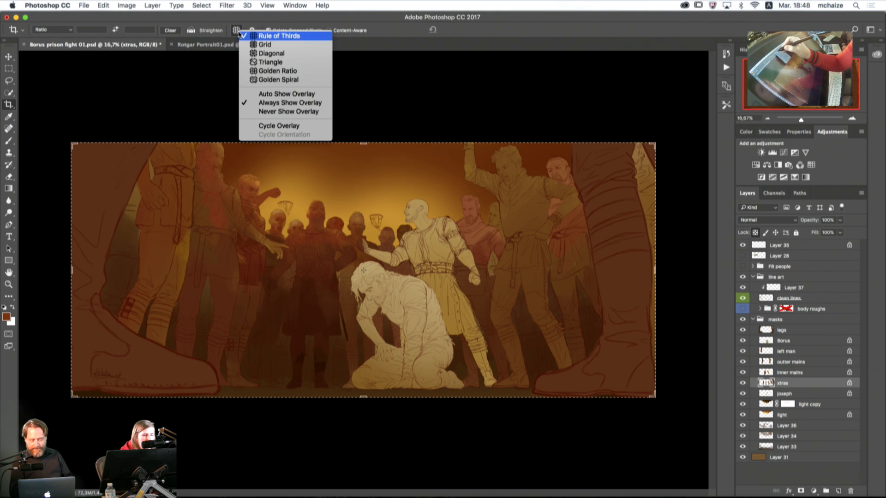
left_click(302, 80)
left_click(361, 189)
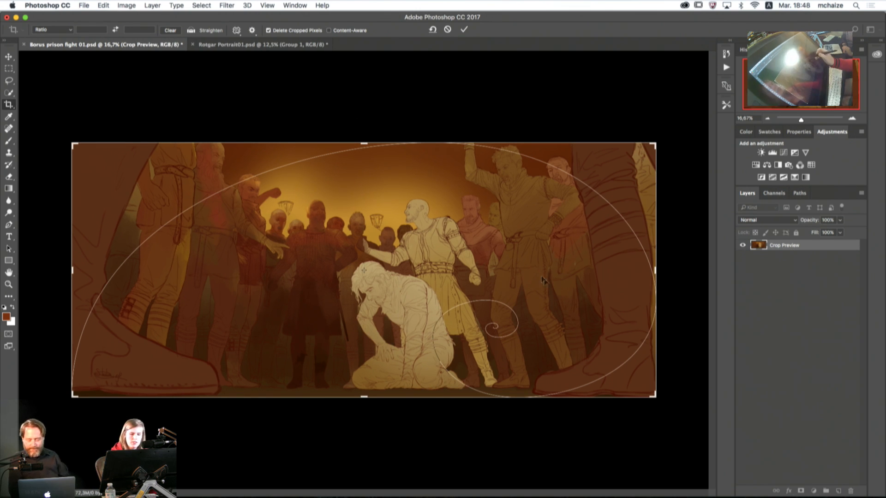
Step: Narrow the crop frame from both sides and switch its overlay to Golden Ratio to examine the composition
left_click_drag(654, 270, 645, 266)
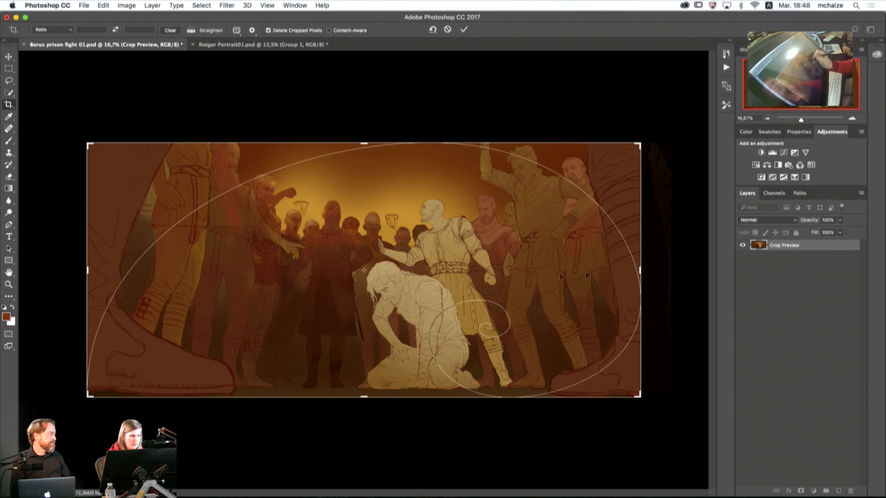
mouse_move(97, 276)
left_mouse_down()
mouse_move(91, 271)
mouse_move(103, 271)
left_mouse_up()
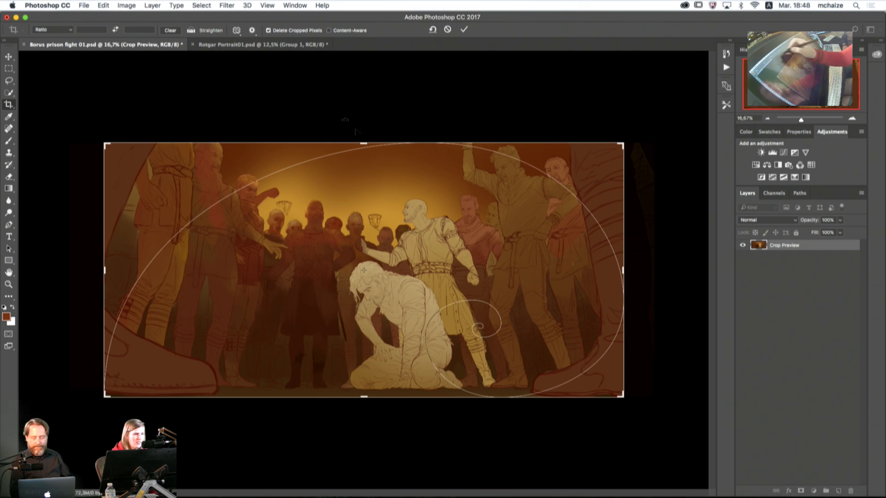
left_click(238, 32)
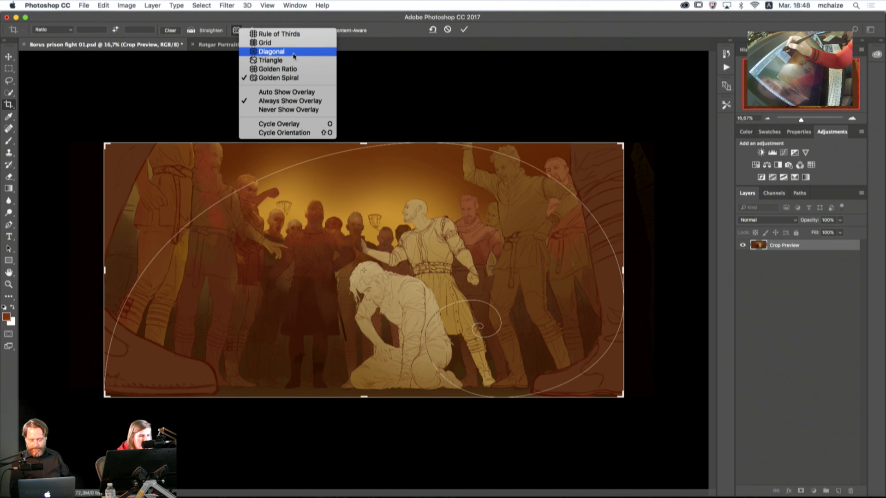
left_click(297, 69)
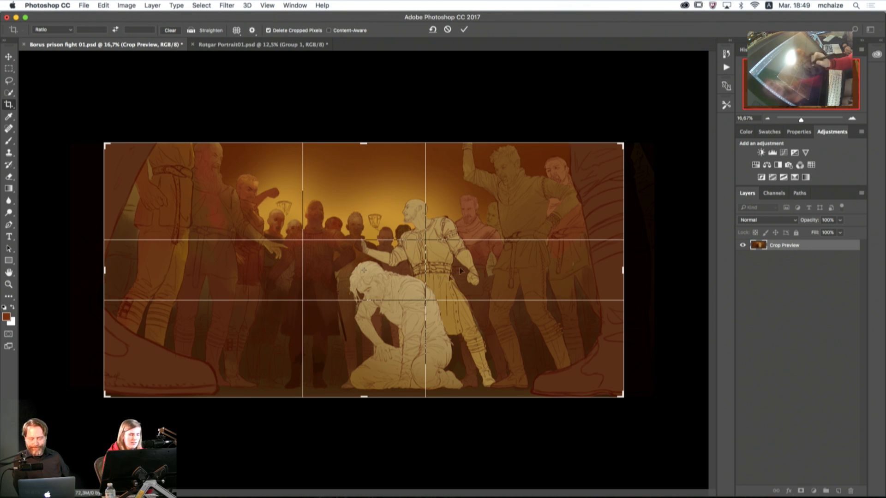
Step: Leave the crop preview without cropping the image, returning to the Move tool
left_click(9, 57)
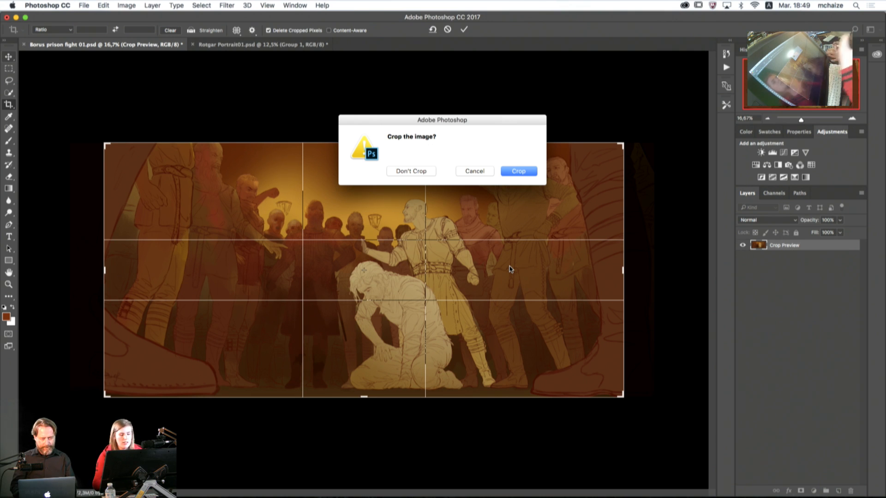
left_click(467, 171)
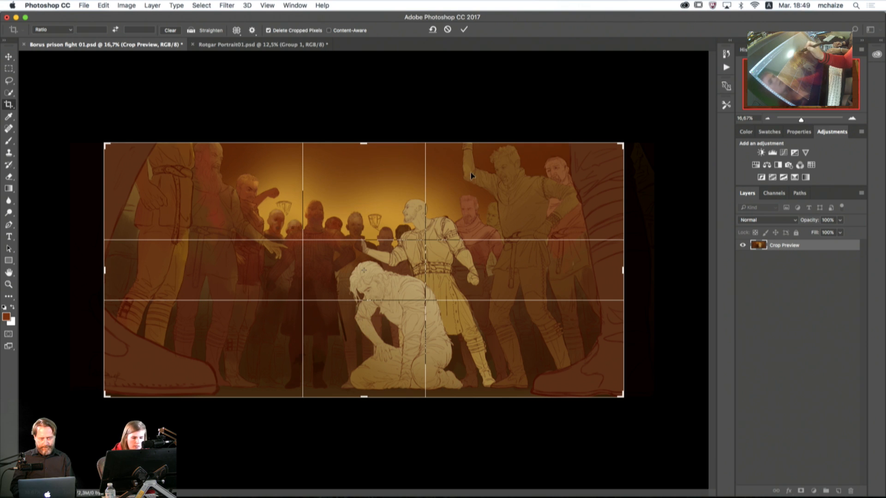
left_click(10, 59)
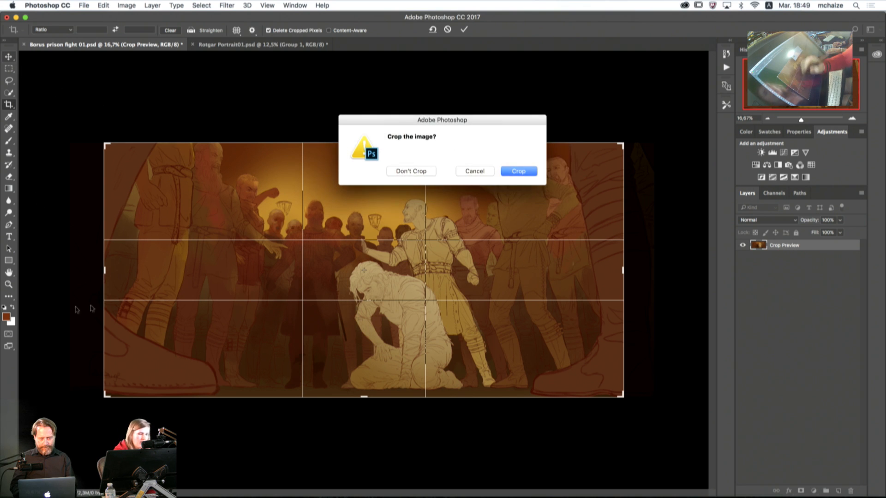
left_click(410, 173)
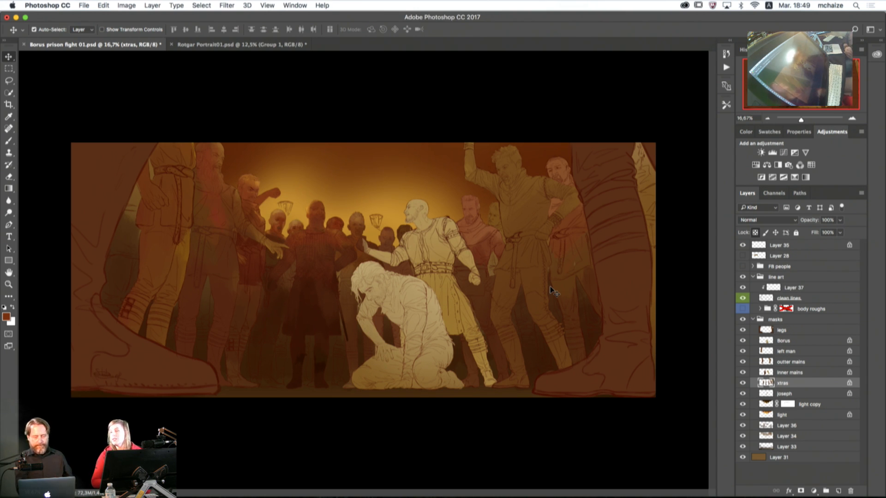
Step: Hide and reshow the xtras layer to check which background figures it holds, with the Brush tool active
left_click(744, 394)
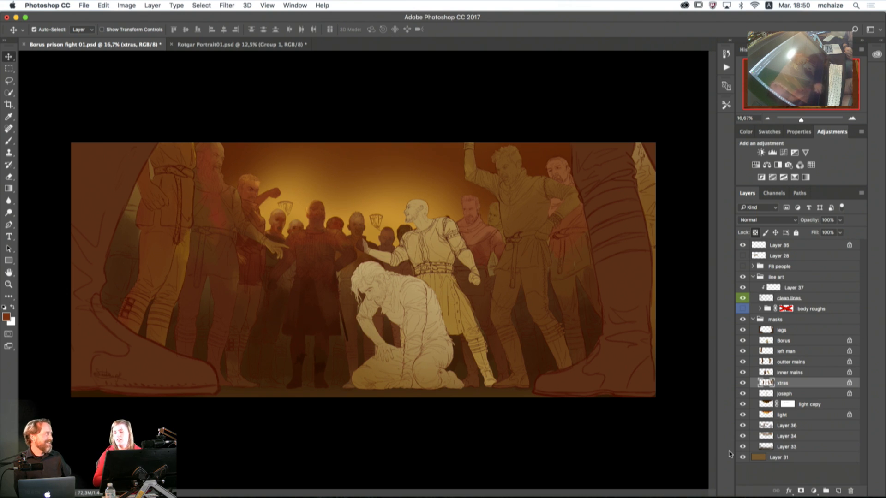
left_click(743, 385)
left_click(742, 385)
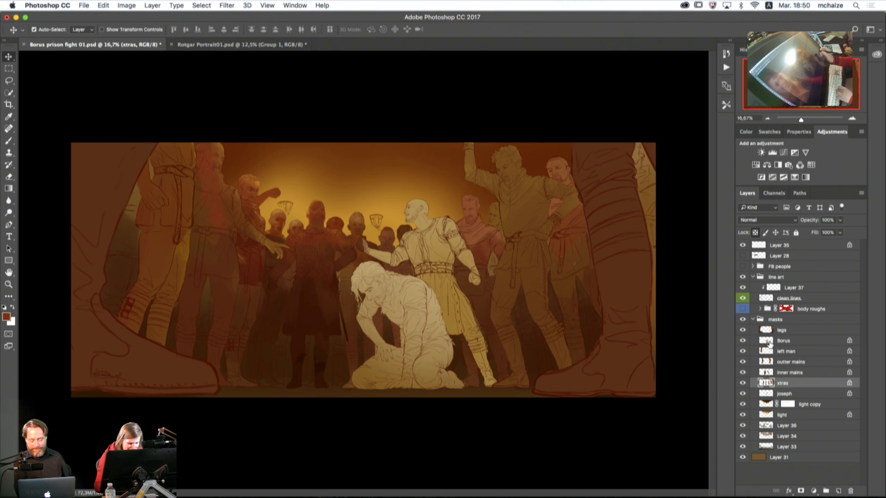
key("b")
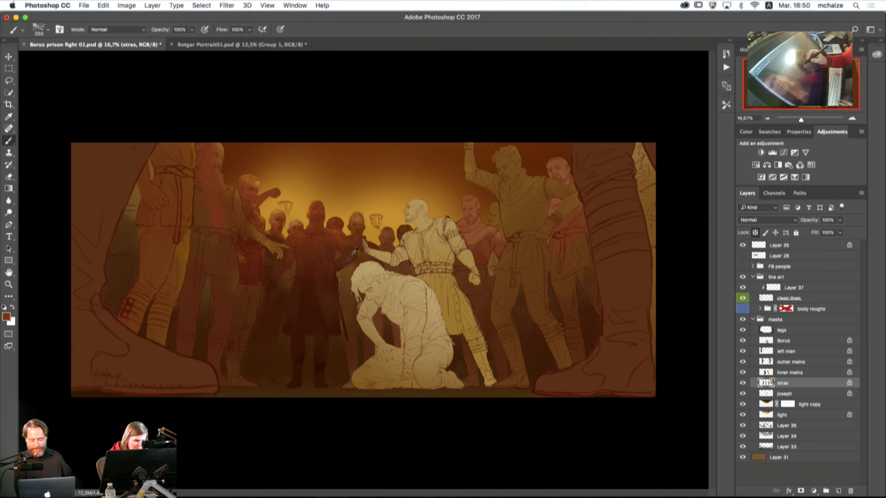
left_click(742, 384)
left_click(743, 384)
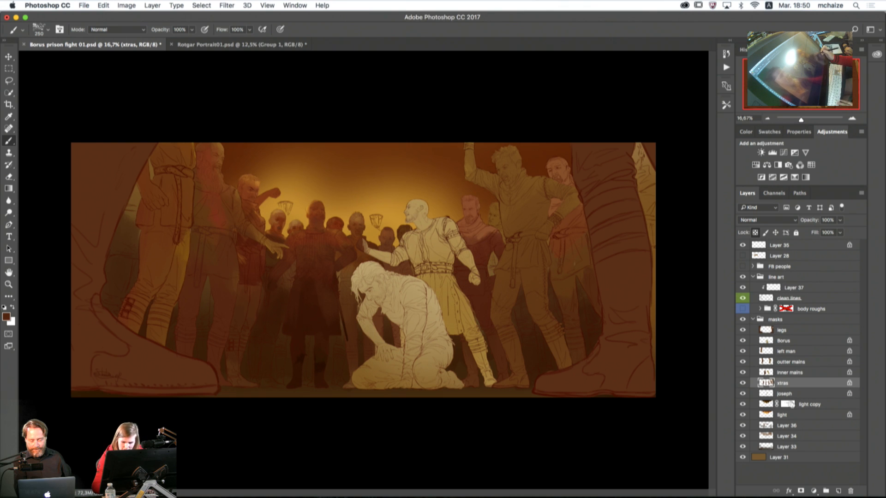
Step: On Layer 36, darken the small background man between the hooded man and the raised-arm man, toggling the layer's visibility
left_click(787, 425)
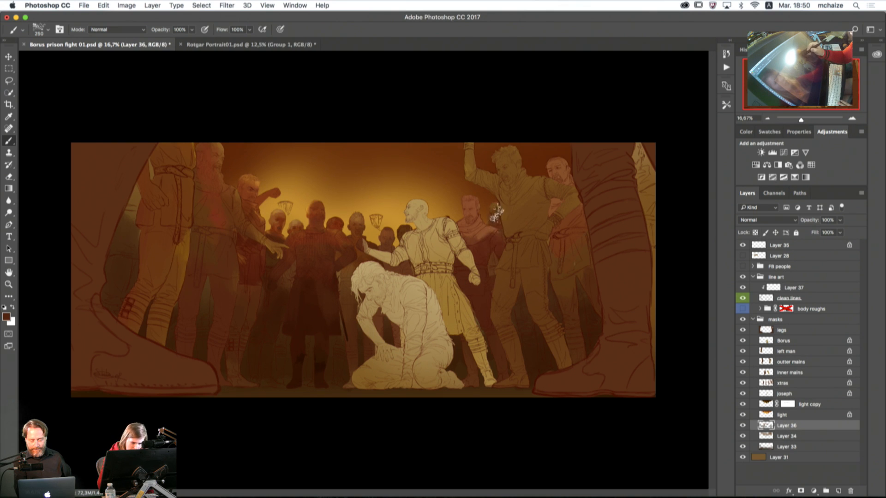
left_click(743, 427)
left_click(743, 427)
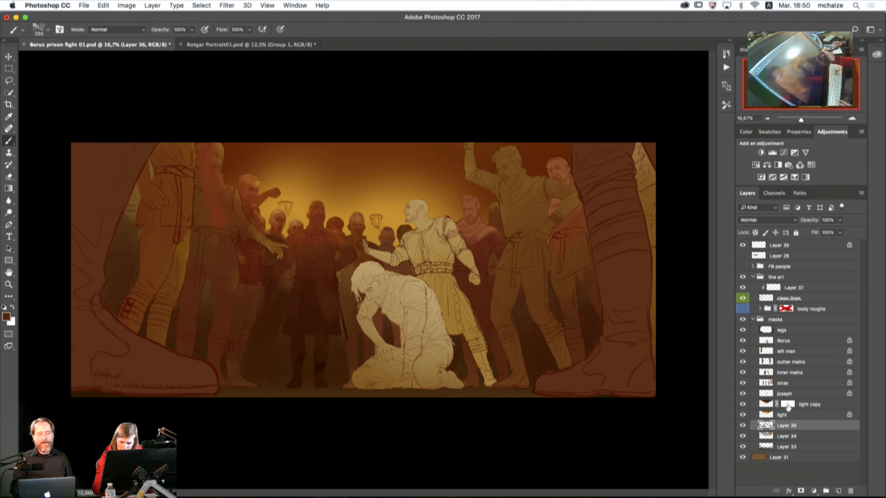
Step: Toggle the xtras layer to check it, and paint its background men behind and beyond the large wrapped leg darker brown
left_click(743, 383)
left_click(743, 383)
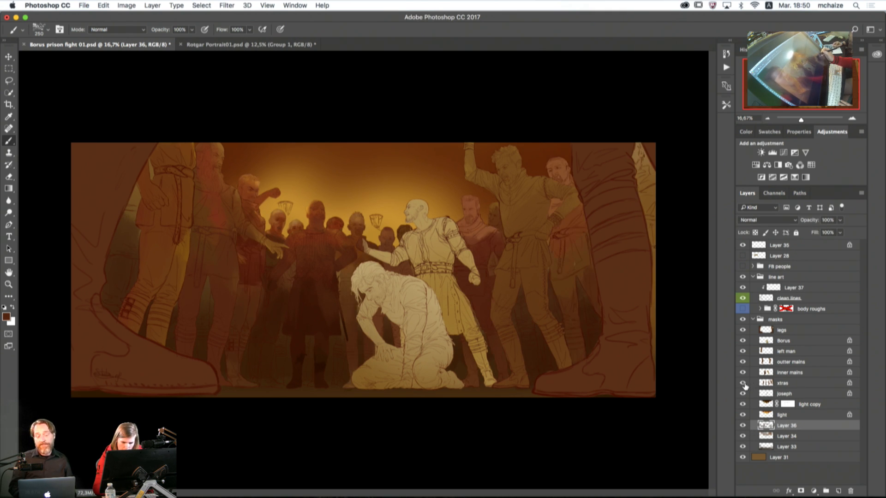
left_click(784, 383)
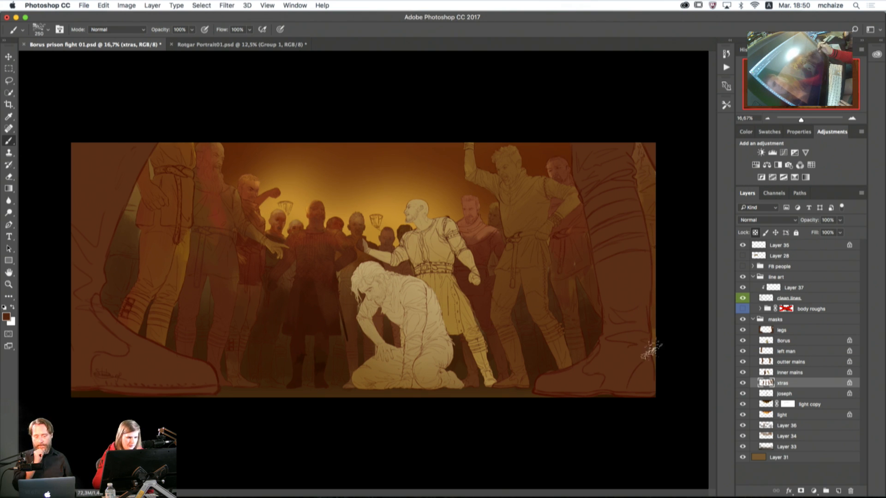
Step: On the inner mains layer, block in the bald fighter with reddish brown sampled near the dark-coated man, using an 800 px brush
left_click(790, 372)
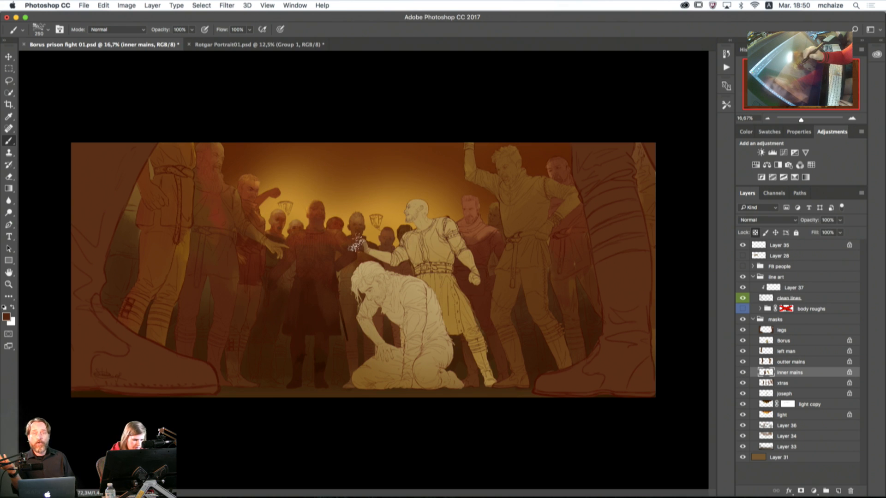
left_click(331, 240, "alt")
key("bracketright")
key("bracketright")
key("bracketright")
key("bracketright")
key("bracketright")
key("bracketright")
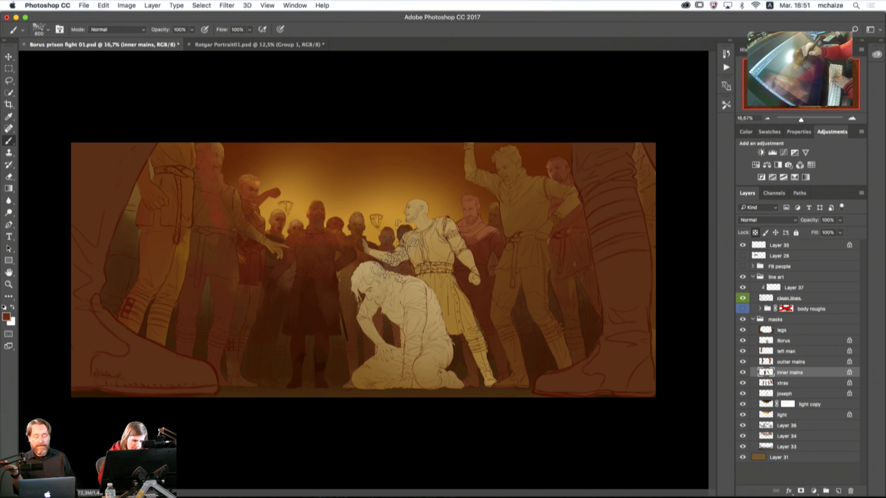
mouse_move(401, 248)
left_mouse_down()
mouse_move(391, 274)
mouse_move(380, 269)
mouse_move(393, 278)
mouse_move(421, 228)
mouse_move(430, 227)
mouse_move(467, 306)
mouse_move(451, 246)
mouse_move(417, 234)
mouse_move(448, 333)
mouse_move(444, 292)
mouse_move(459, 331)
left_mouse_up()
left_click(331, 275, "alt")
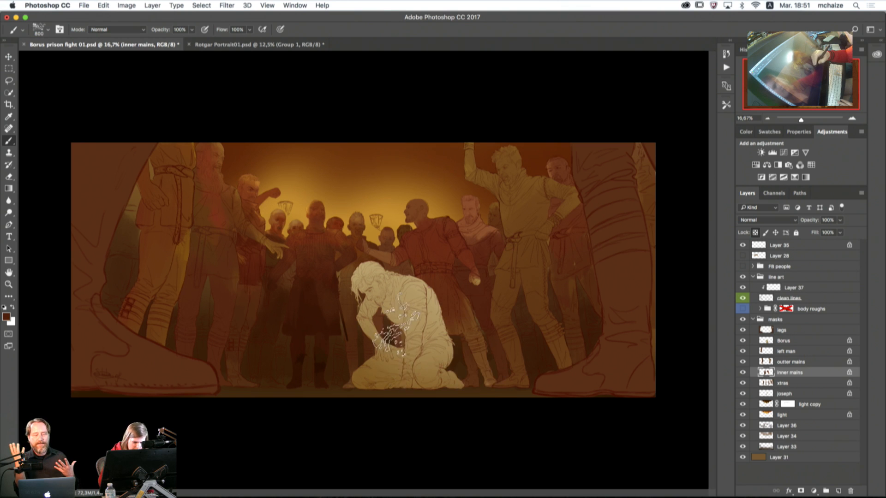
Step: Paint the bald fighter's boots and belt with dark brown sampled from the dark-coated man's lower coat, using brush sizes of 200 and 100
left_click(322, 355, "alt")
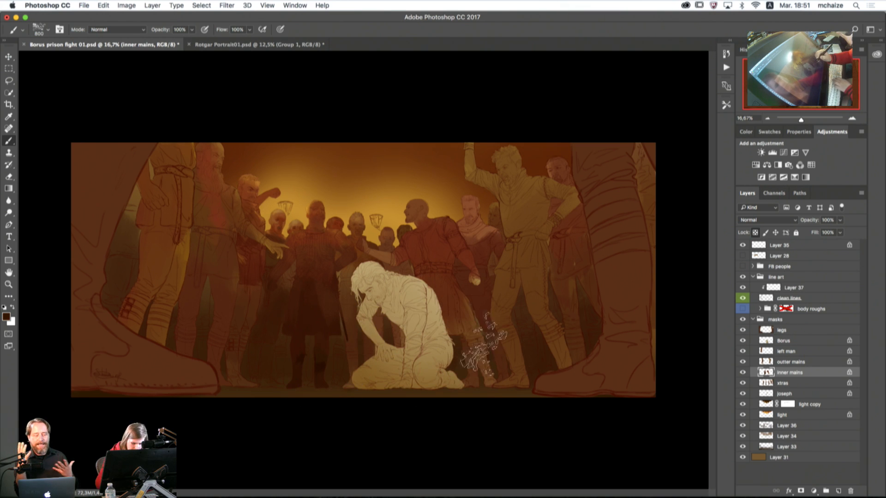
key("bracketleft")
key("bracketleft")
key("bracketleft")
key("bracketleft")
key("bracketleft")
key("bracketleft")
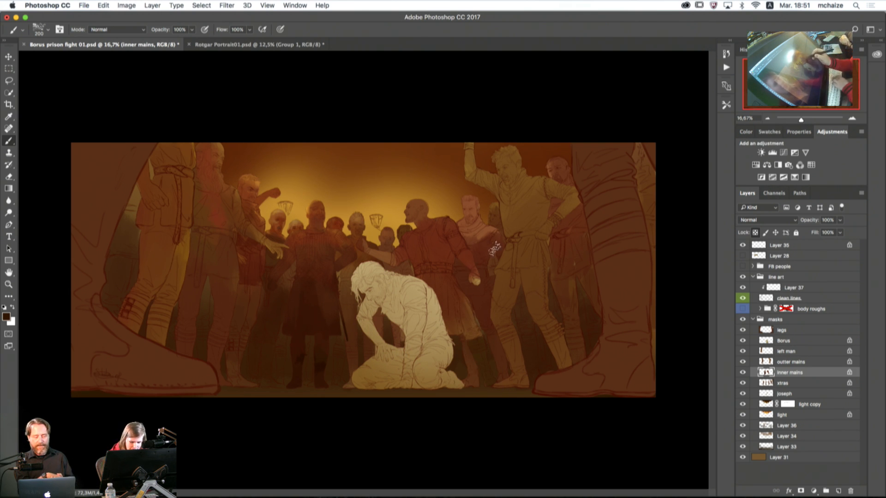
key("bracketleft")
key("bracketleft")
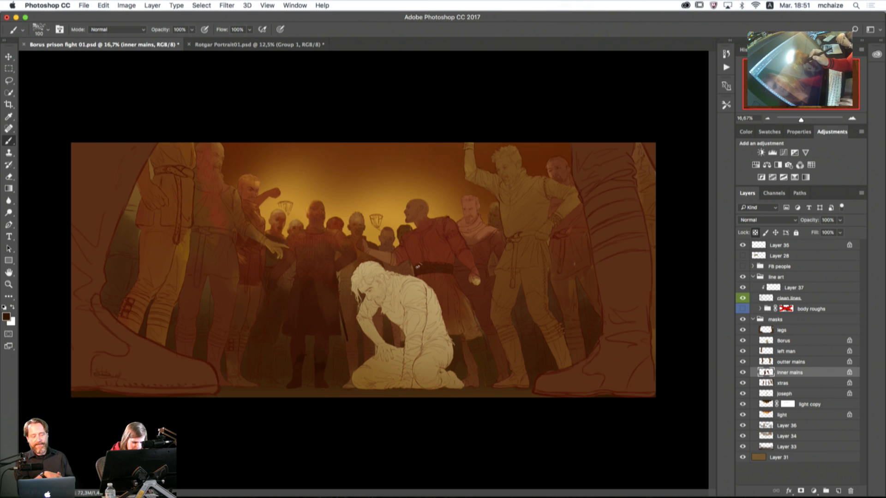
Step: Sample the bald fighter's tunic, desaturate the color to 744639, and paint his tunic and skirt with it at brush sizes up to 175
left_click(418, 256, "alt")
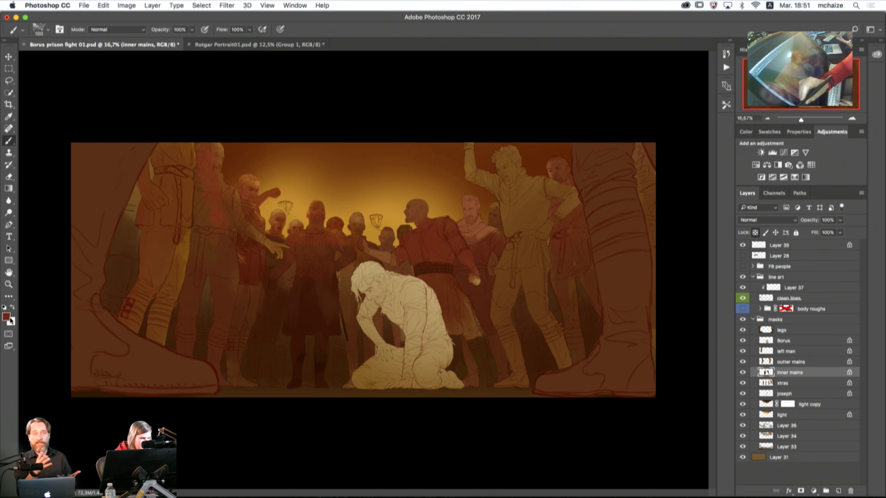
left_click(7, 318)
left_click_drag(543, 208, 518, 209)
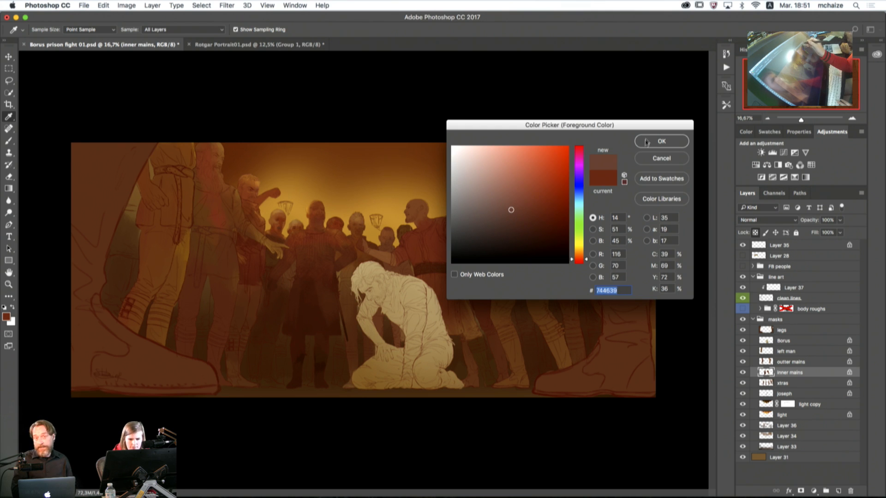
left_click(650, 144)
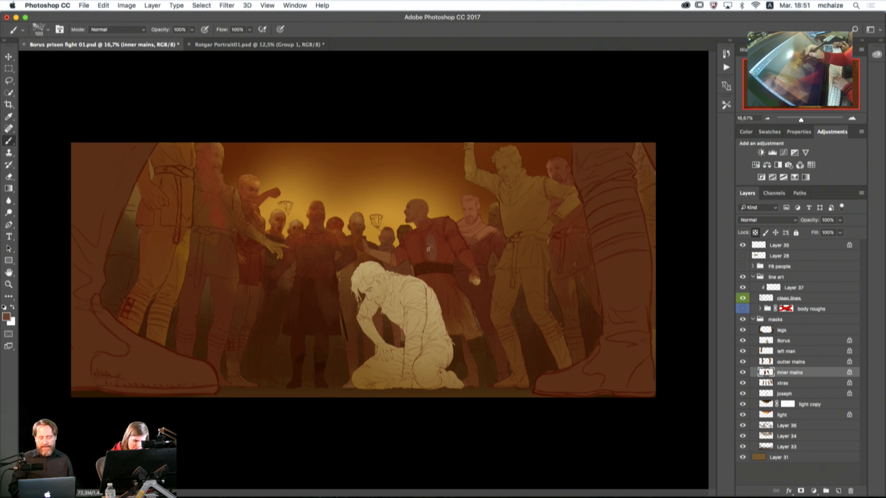
mouse_move(430, 248)
left_mouse_down()
mouse_move(436, 232)
mouse_move(441, 256)
left_mouse_up()
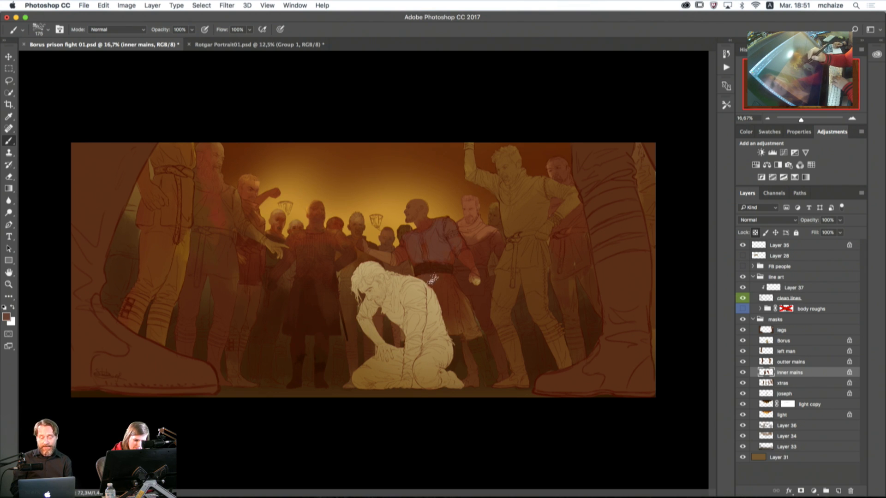
key("bracketright")
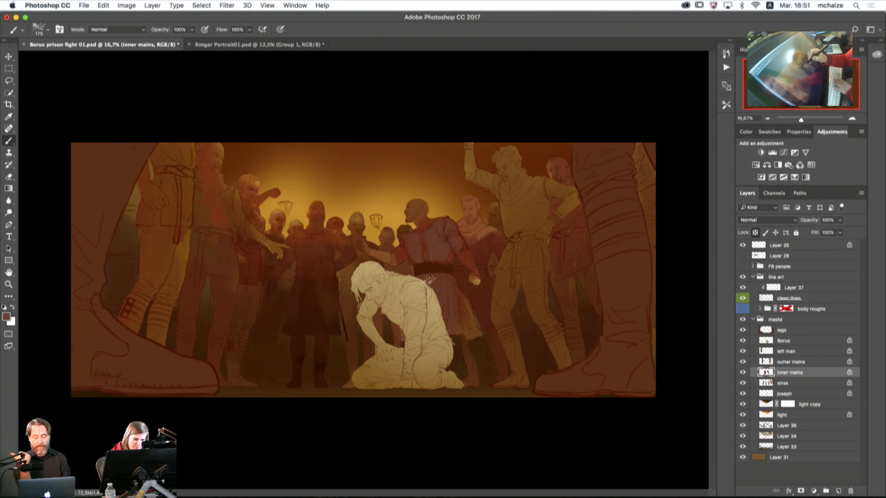
Step: Darken the grayish brown slightly and refine the bald fighter's tunic, sleeves and belt with sampled tones and an 80 px brush
left_click(6, 317)
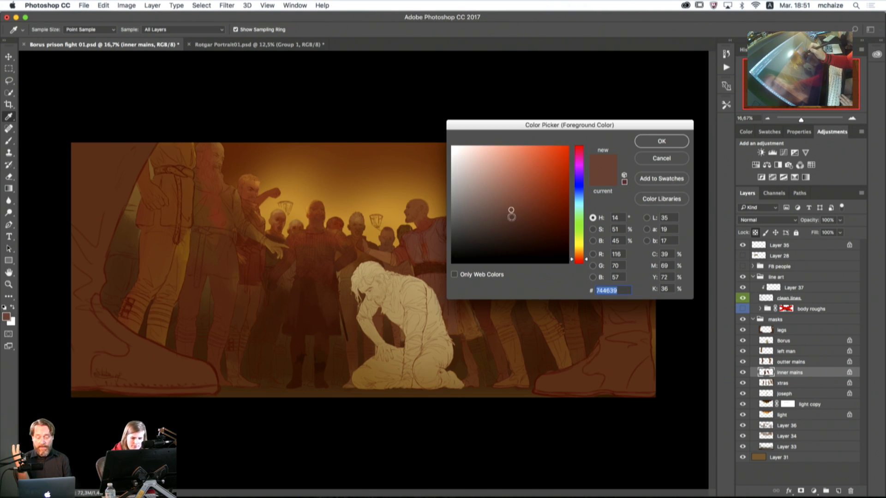
key("Return")
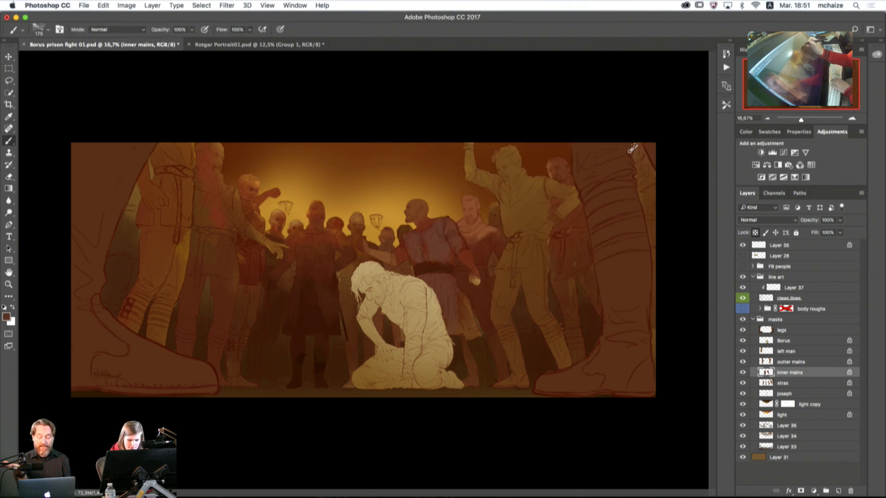
key("bracketleft")
key("bracketleft")
key("bracketleft")
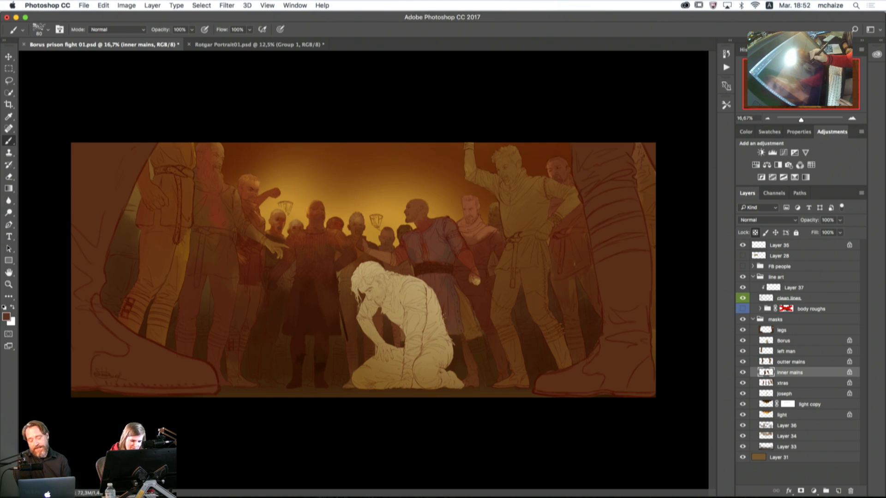
left_click(448, 300, "alt")
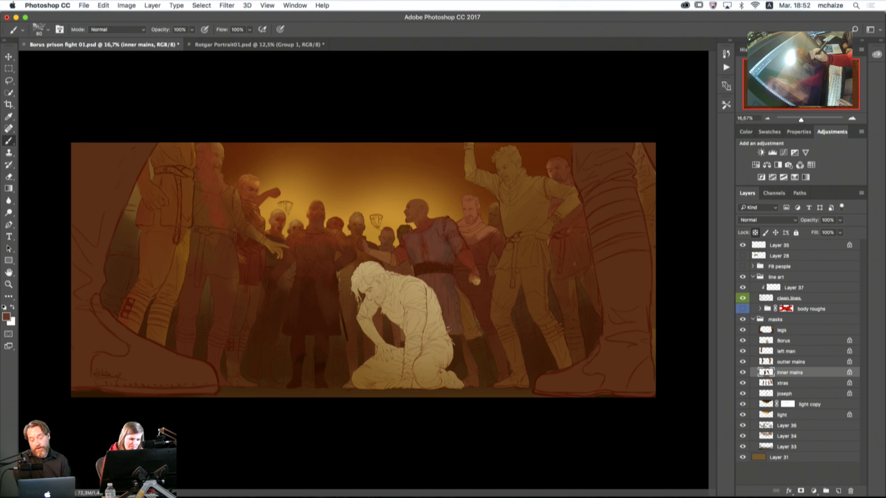
left_click(451, 283, "alt")
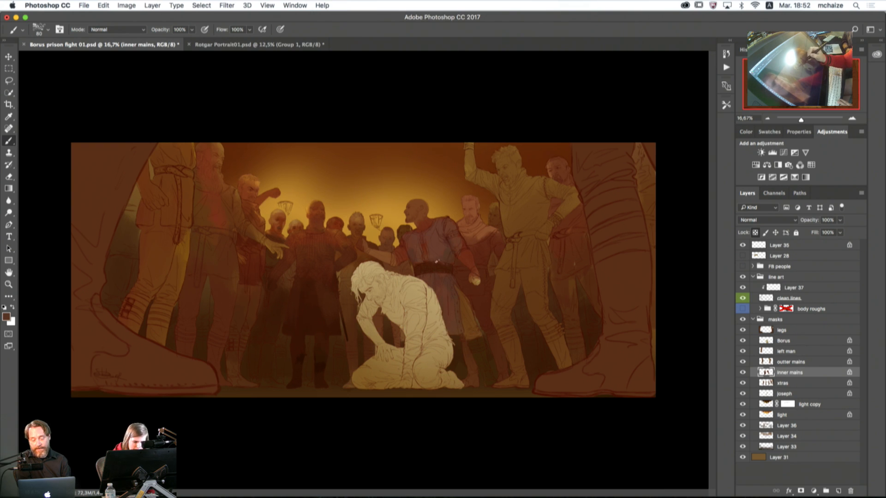
left_click(446, 255, "alt")
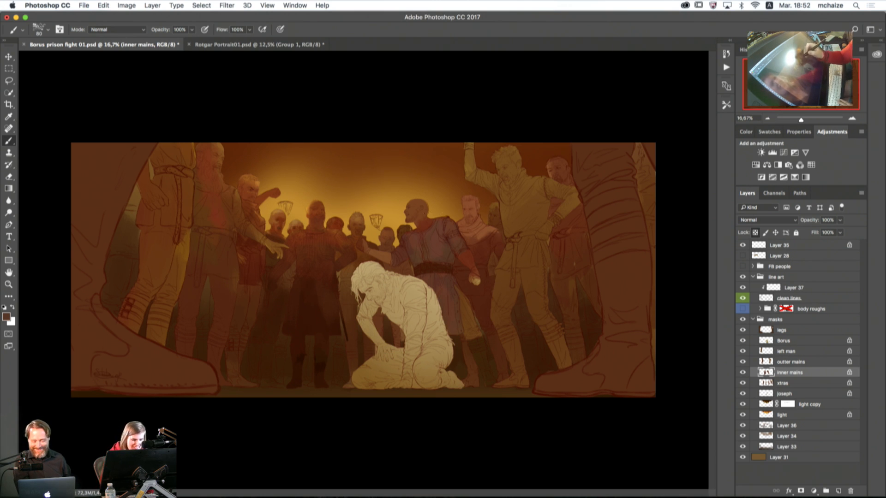
Step: Undo the last stroke on the bald fighter and set the foreground color to dark brown 653625 sampled from his tunic
left_click_drag(415, 207, 422, 203)
key("super+z")
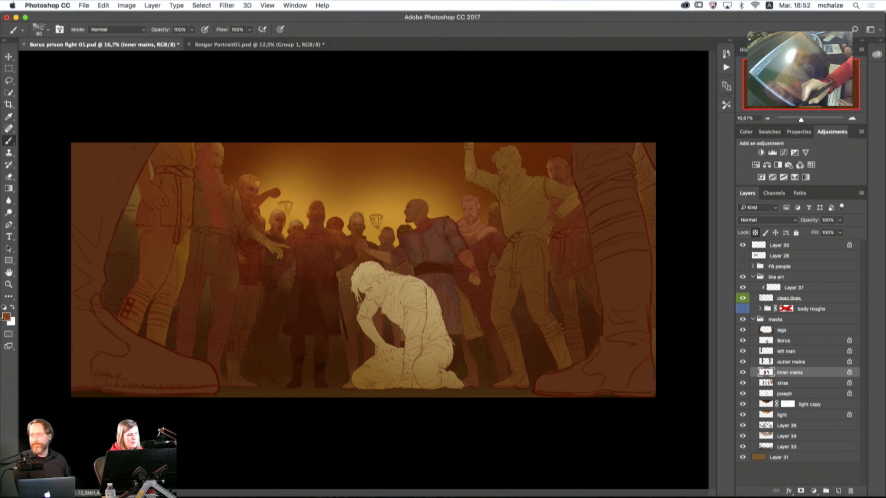
left_click(6, 317)
left_click(437, 251)
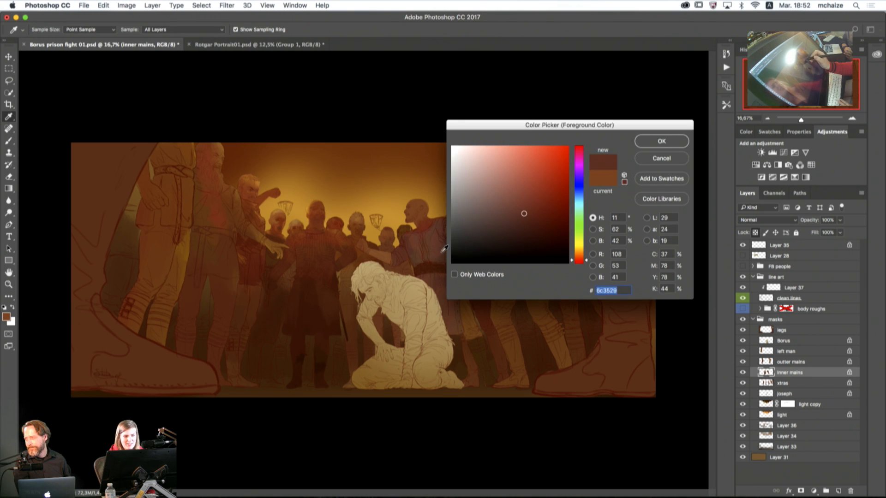
left_click(437, 257)
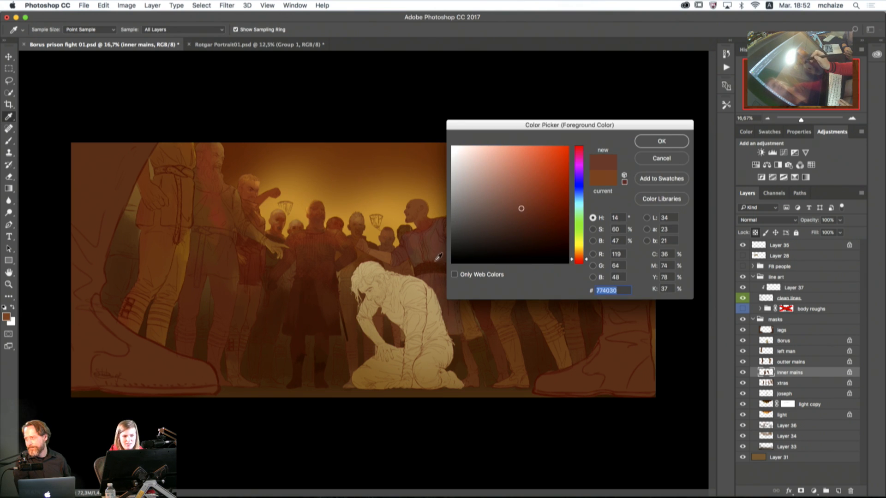
left_click(447, 254)
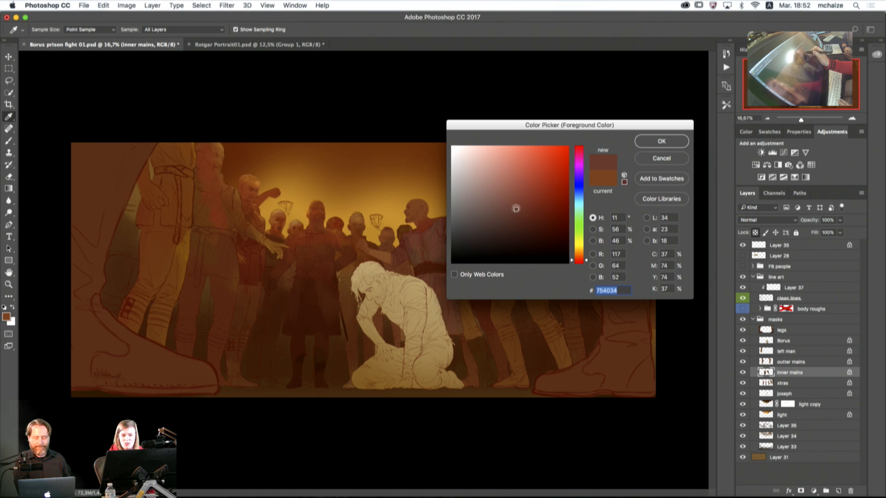
left_click(412, 256)
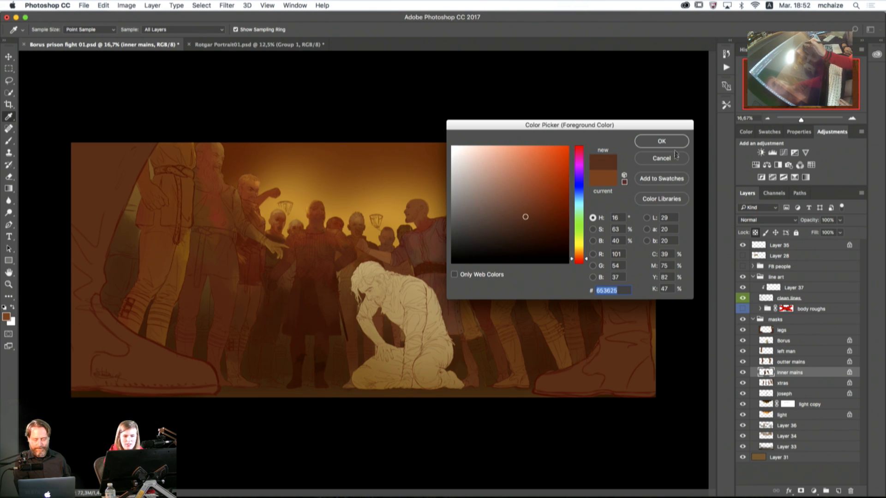
left_click(663, 142)
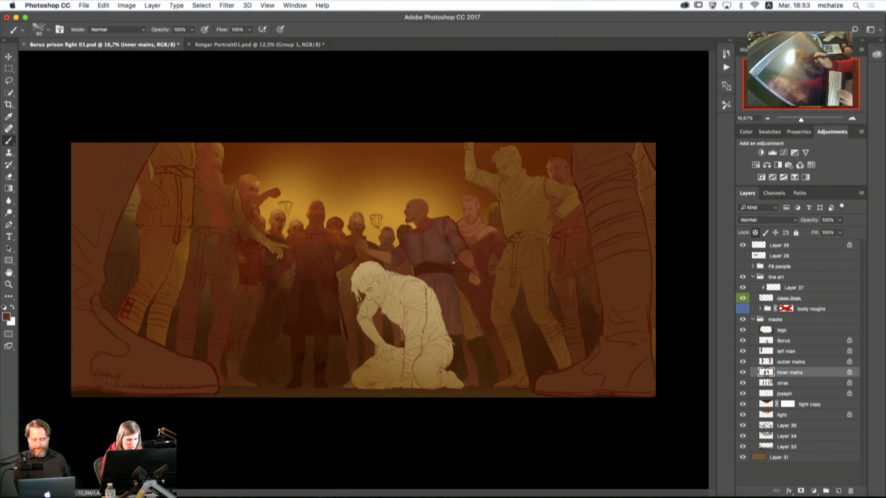
Step: Lighten and desaturate the foreground color to 917064 and paint the central dark-coated man's torso, sleeves and skirt, using a 150 px brush
left_click(7, 318)
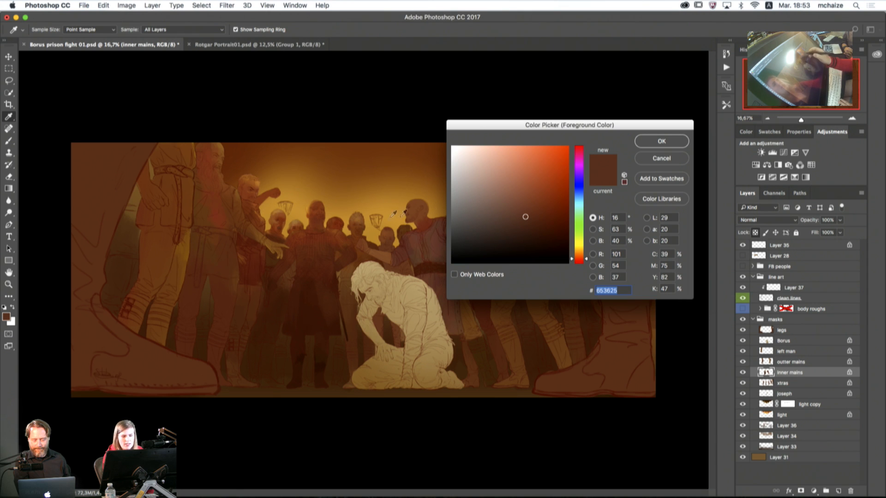
left_click(521, 210)
left_click_drag(521, 210, 489, 197)
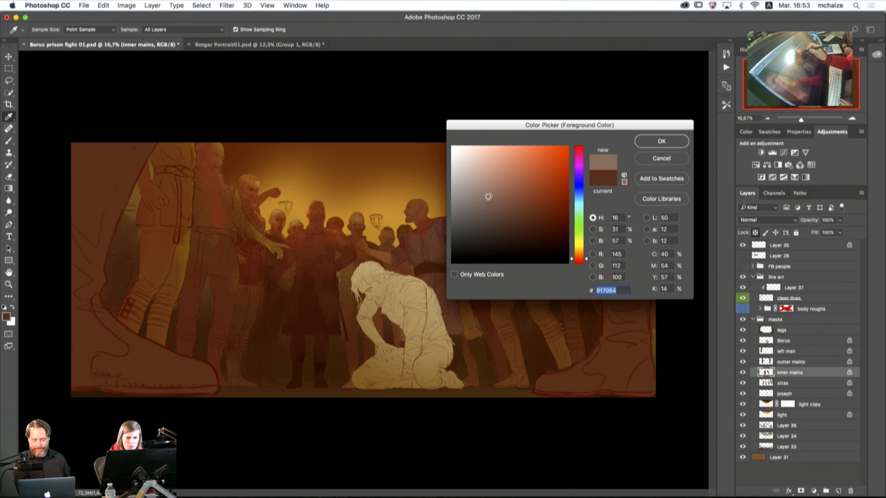
left_click(661, 141)
key("bracketright")
mouse_move(299, 242)
left_mouse_down()
mouse_move(303, 254)
mouse_move(299, 239)
mouse_move(326, 236)
mouse_move(347, 242)
mouse_move(340, 252)
mouse_move(349, 260)
mouse_move(335, 262)
mouse_move(353, 256)
mouse_move(333, 242)
mouse_move(319, 256)
mouse_move(298, 242)
mouse_move(282, 263)
mouse_move(285, 245)
left_mouse_up()
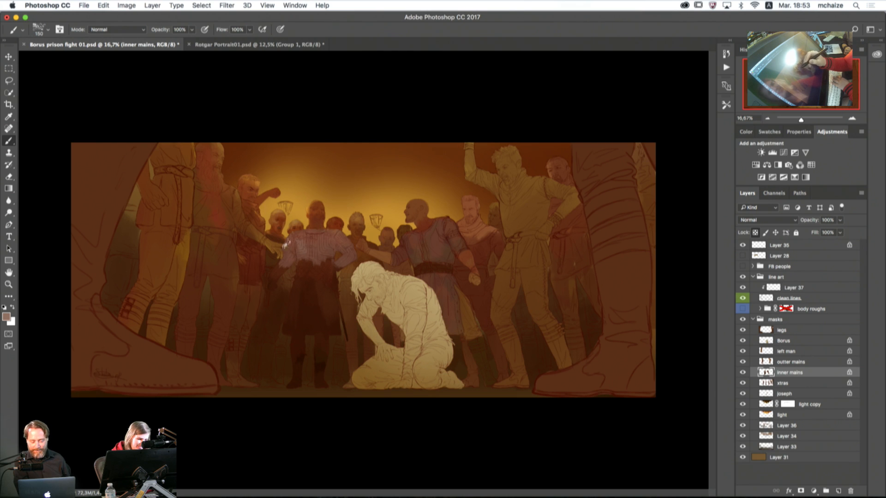
mouse_move(335, 229)
left_mouse_down()
mouse_move(364, 252)
mouse_move(301, 261)
mouse_move(331, 264)
left_mouse_up()
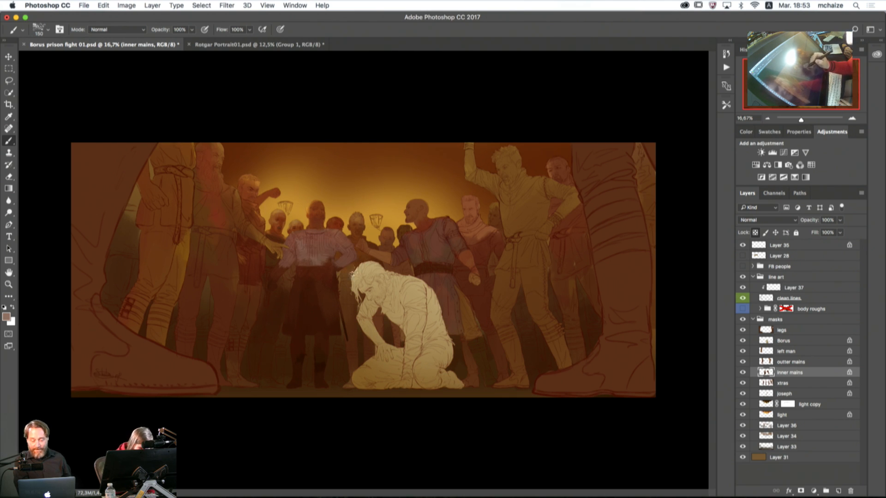
mouse_move(301, 296)
left_mouse_down()
mouse_move(292, 317)
mouse_move(289, 300)
mouse_move(283, 333)
mouse_move(313, 322)
mouse_move(298, 329)
mouse_move(338, 333)
mouse_move(310, 314)
mouse_move(328, 296)
mouse_move(298, 300)
mouse_move(294, 288)
mouse_move(325, 283)
mouse_move(317, 289)
mouse_move(325, 284)
mouse_move(331, 317)
mouse_move(303, 290)
mouse_move(293, 306)
mouse_move(319, 286)
left_mouse_up()
Step: Refine the central man's skirt and belt area with brown tones sampled from his clothing, varying the brush size between 100 and 150
left_click(305, 305, "alt")
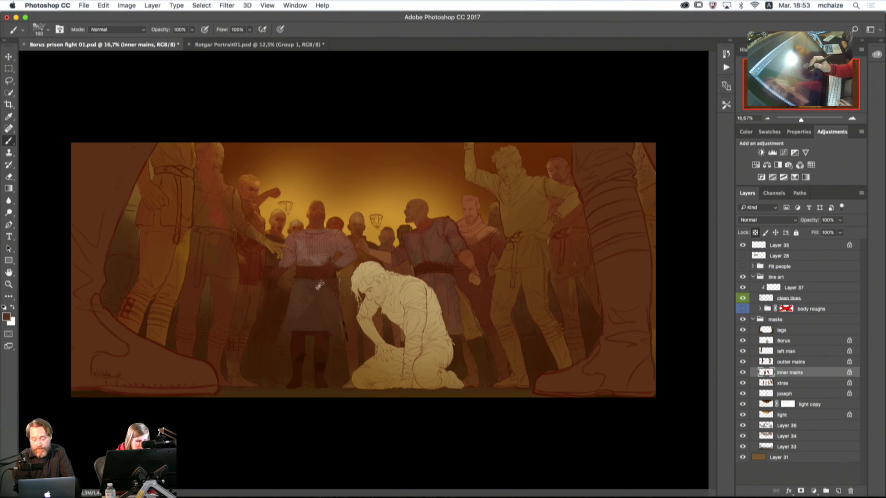
left_click(321, 249, "alt")
key("bracketleft")
key("bracketleft")
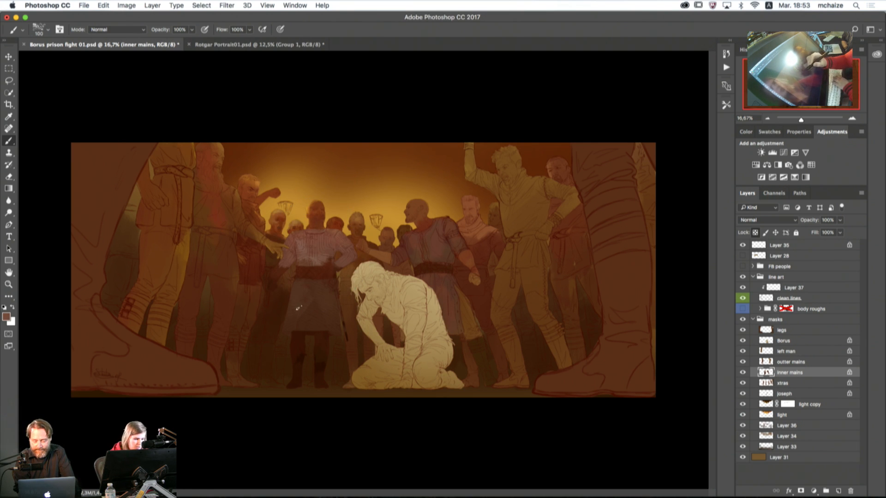
key("bracketright")
key("bracketright")
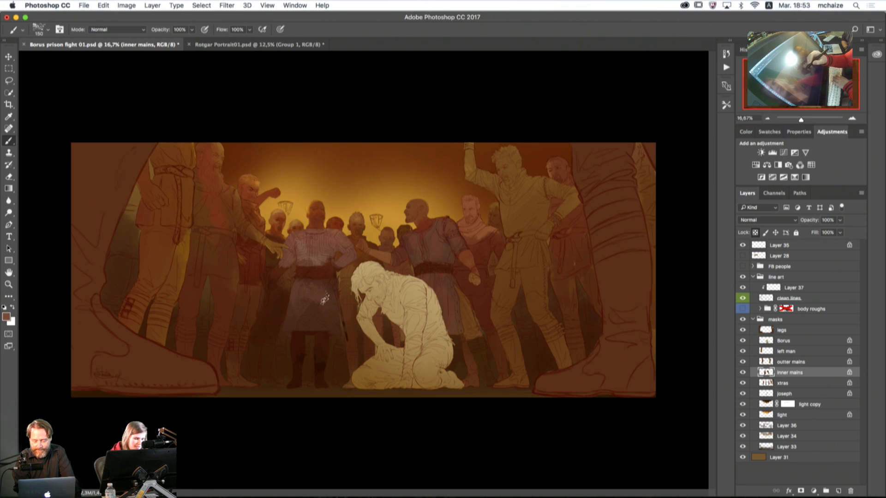
key("bracketleft")
key("bracketleft")
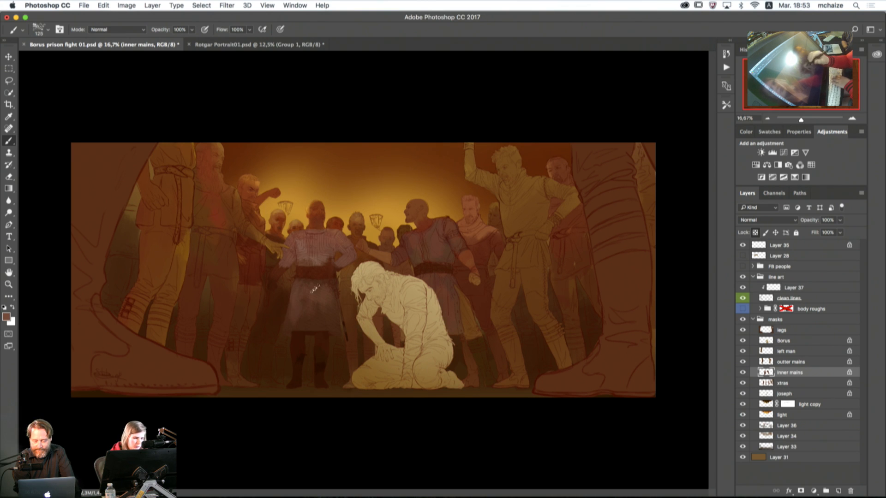
left_click(310, 263, "alt")
key("bracketright")
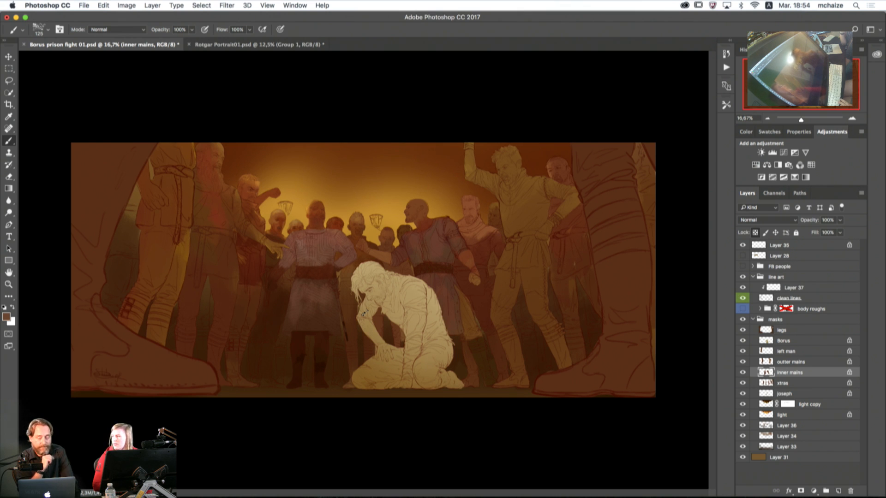
Step: Refine the central man's forearms, fists and lower skirt with sampled browns, using a 125 px brush
left_click(275, 272, "alt")
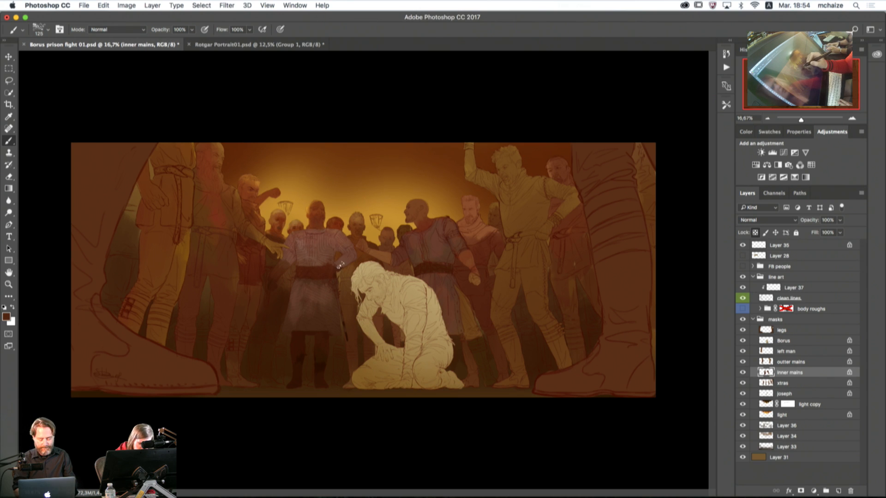
left_click(287, 260, "alt")
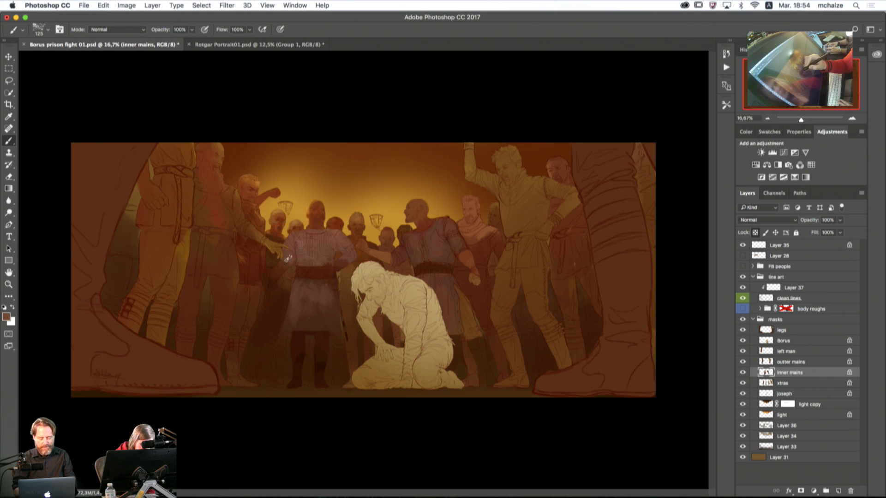
mouse_move(284, 264)
left_mouse_down()
mouse_move(275, 273)
mouse_move(288, 264)
left_mouse_up()
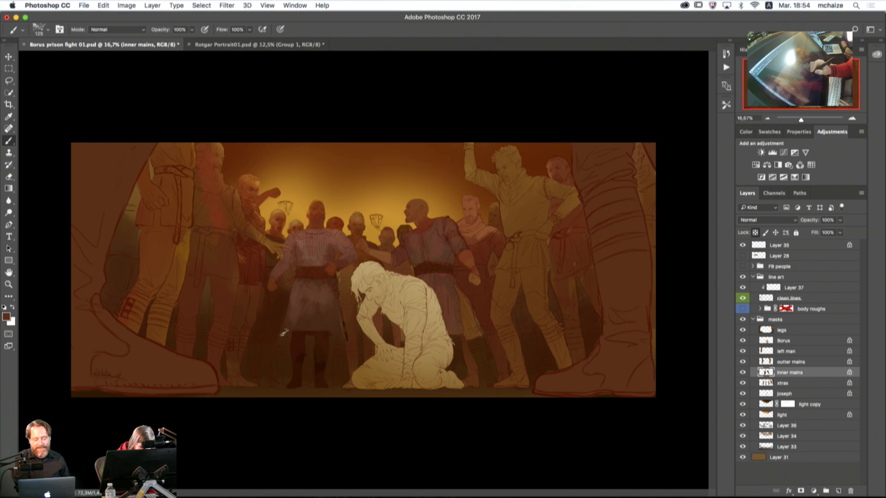
left_click(310, 327, "alt")
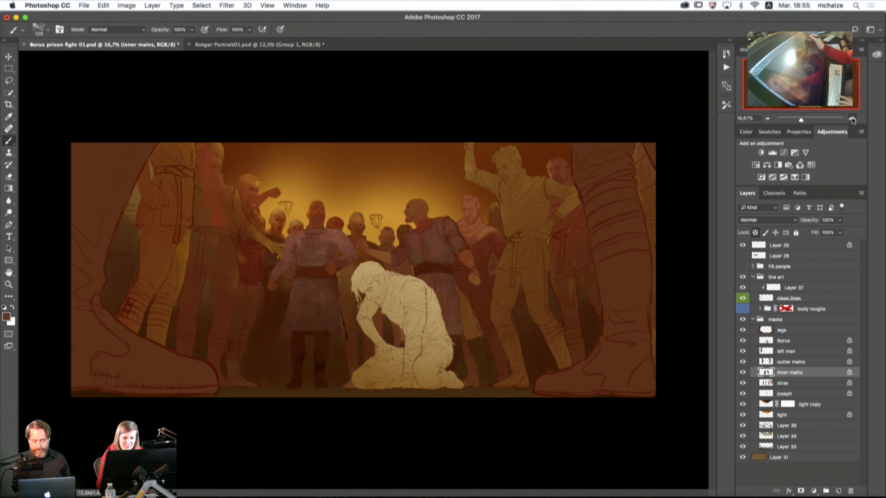
Step: On the xtras layer, paint the scarf and shoulders of the bearded man behind the bald fighter in reddish brown
key("super+equal")
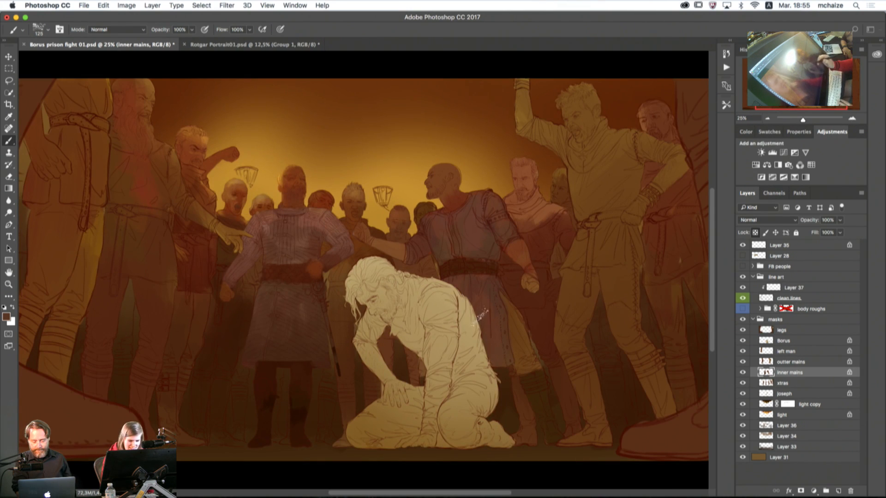
left_click(743, 384)
left_click(743, 384)
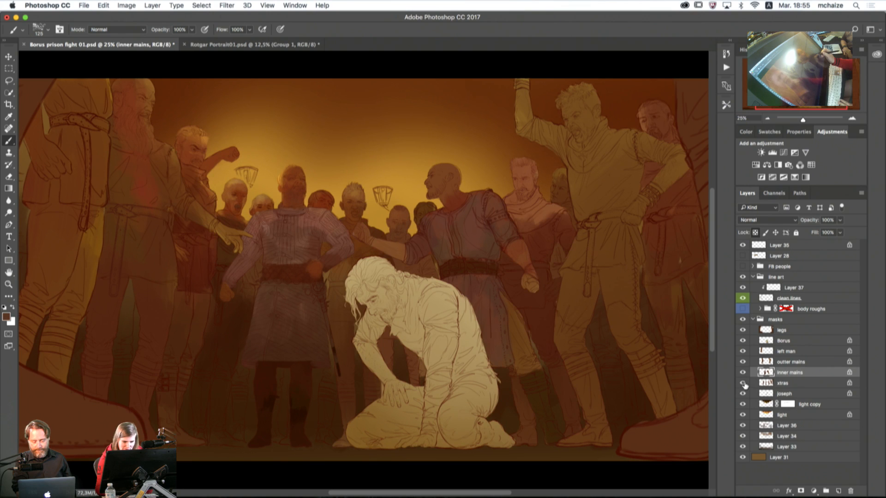
left_click(774, 384)
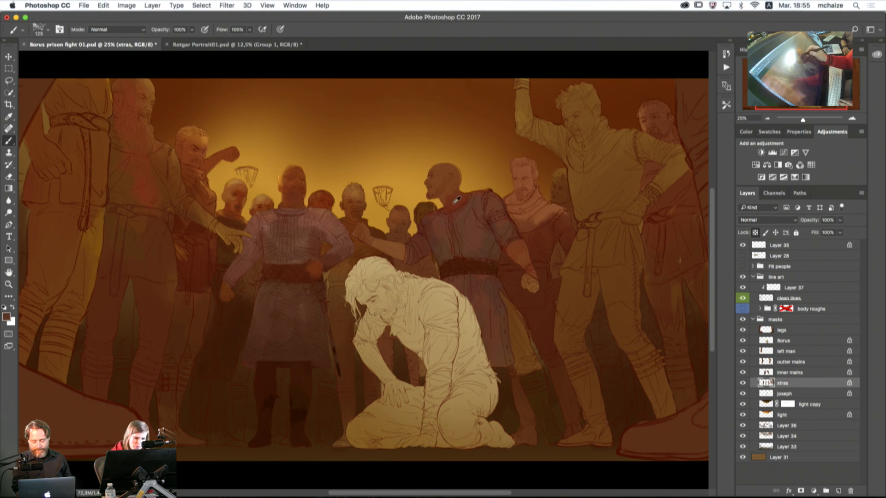
key("bracketleft")
key("bracketleft")
key("bracketleft")
key("bracketleft")
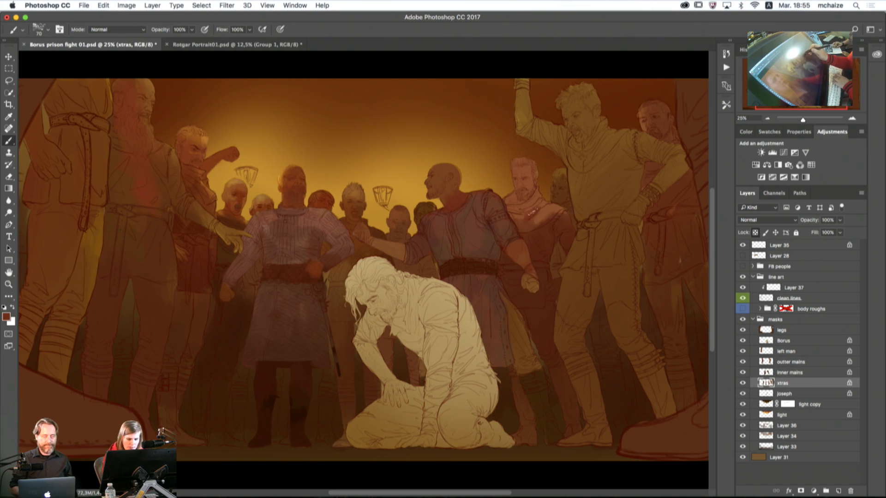
key("bracketright")
mouse_move(531, 212)
left_mouse_down()
mouse_move(529, 193)
mouse_move(541, 192)
mouse_move(534, 212)
mouse_move(536, 193)
mouse_move(539, 223)
left_mouse_up()
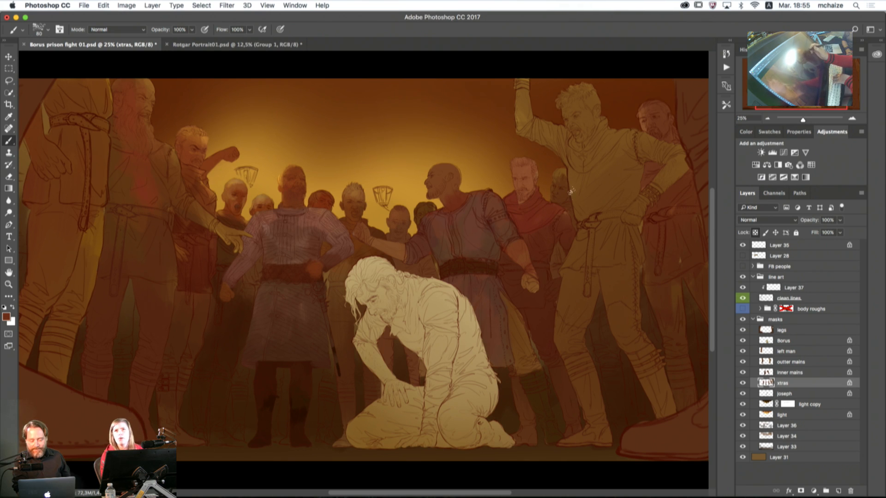
Step: Paint the scarfed man's hair in reddish brown, reducing the brush size to 70 and 45
key("bracketleft")
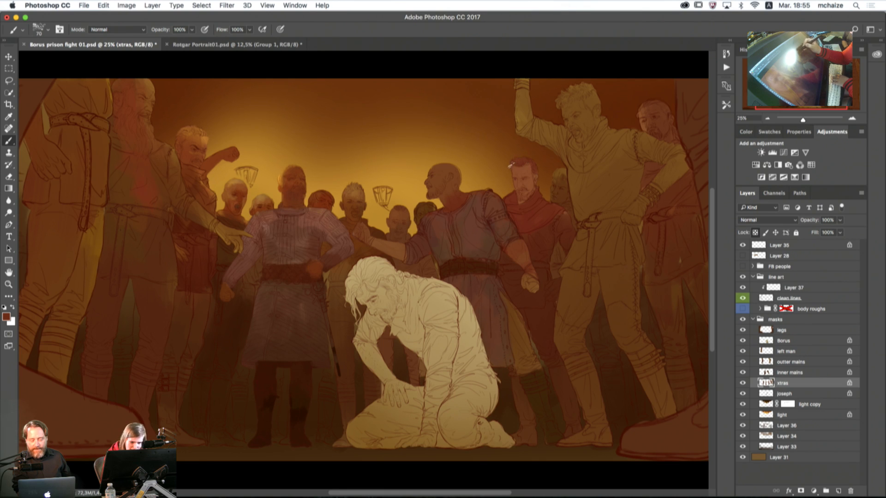
key("bracketleft")
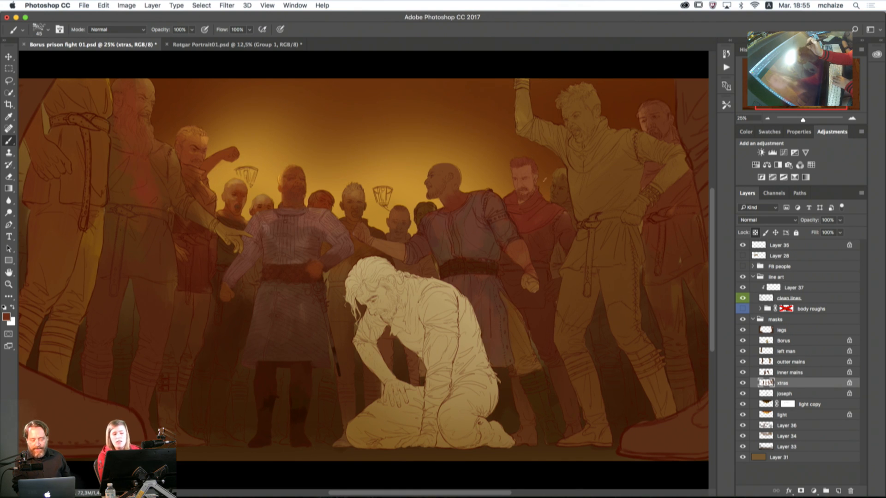
key("bracketright")
key("bracketright")
key("bracketright")
key("bracketright")
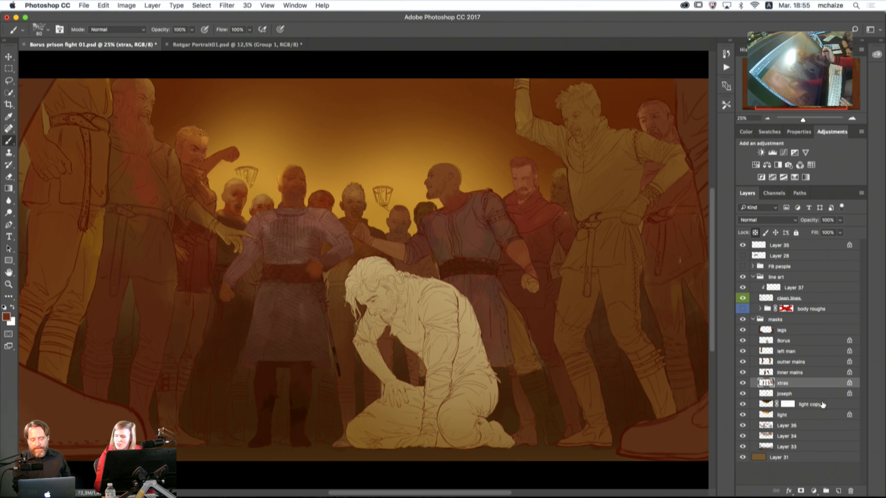
Step: Toggle the visibility of the joseph and inner mains layers to check which figures each one holds
left_click(743, 395)
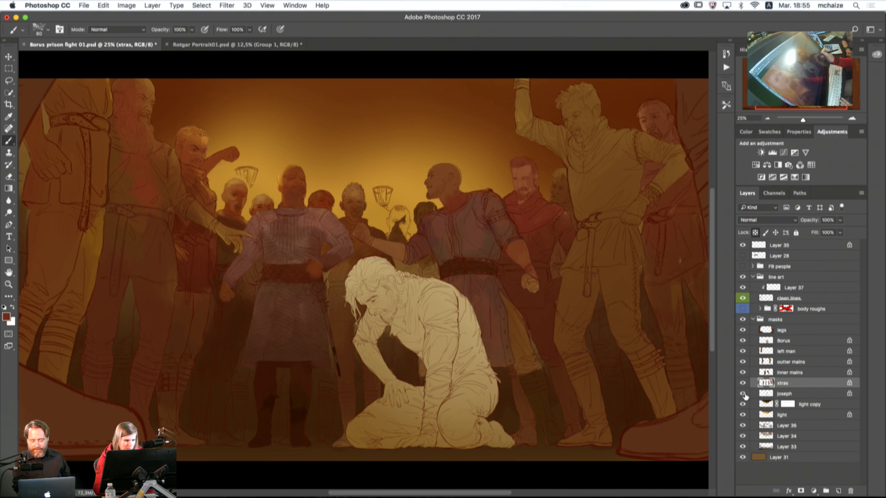
left_click(744, 394)
left_click(743, 373)
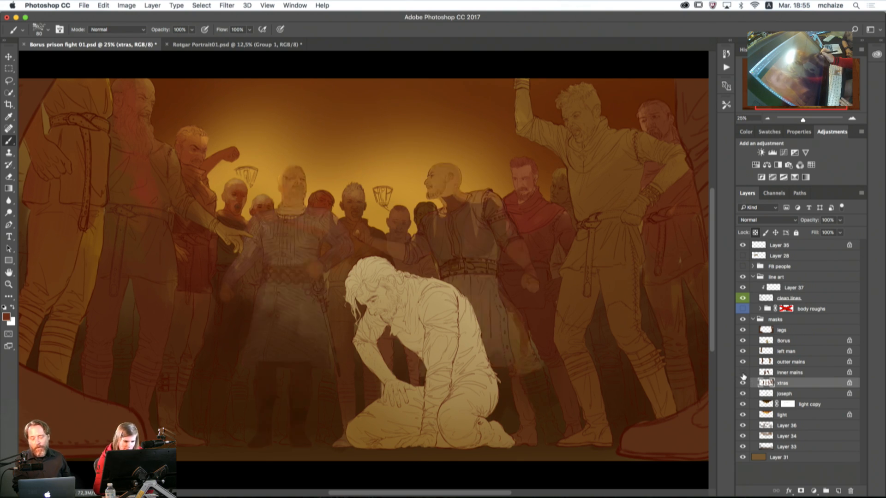
left_click(743, 373)
Step: Unlock the inner mains layer's transparency and fill in the bald fighter's head with brown sampled from it, using a 40 px brush
left_click(803, 372)
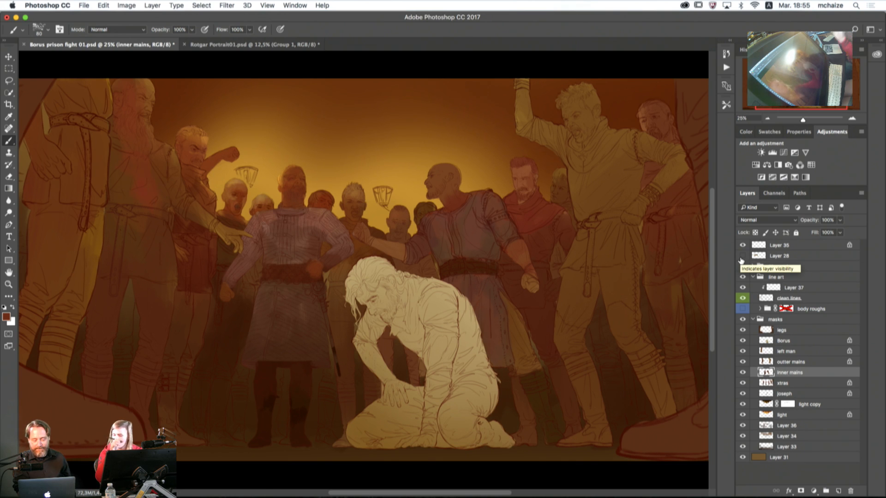
key("super+equal")
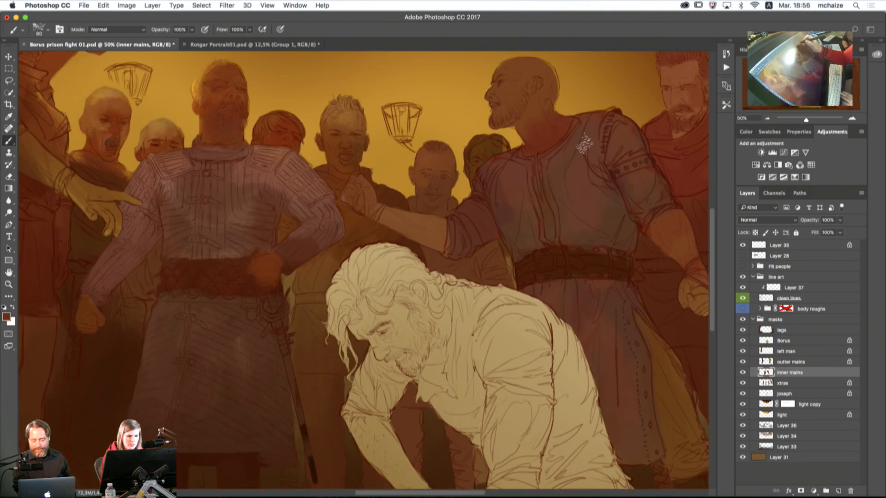
left_click_drag(546, 116, 549, 202)
left_click(520, 150, "alt")
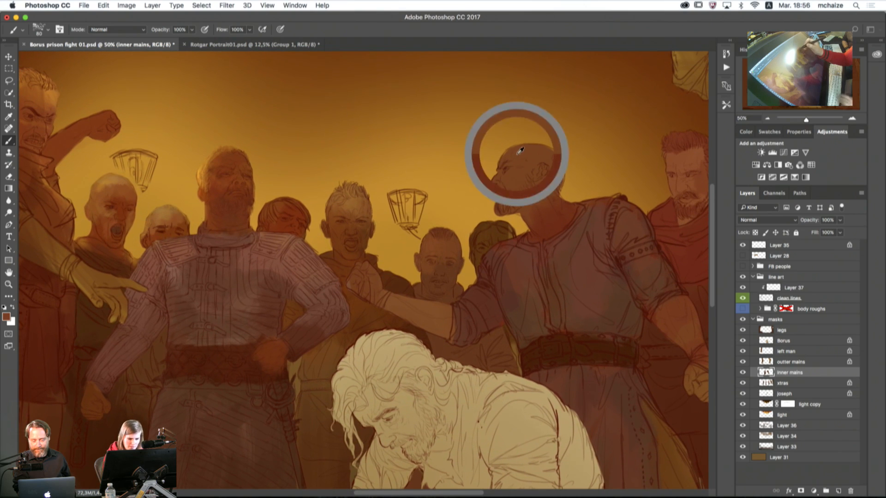
key("bracketleft")
key("bracketleft")
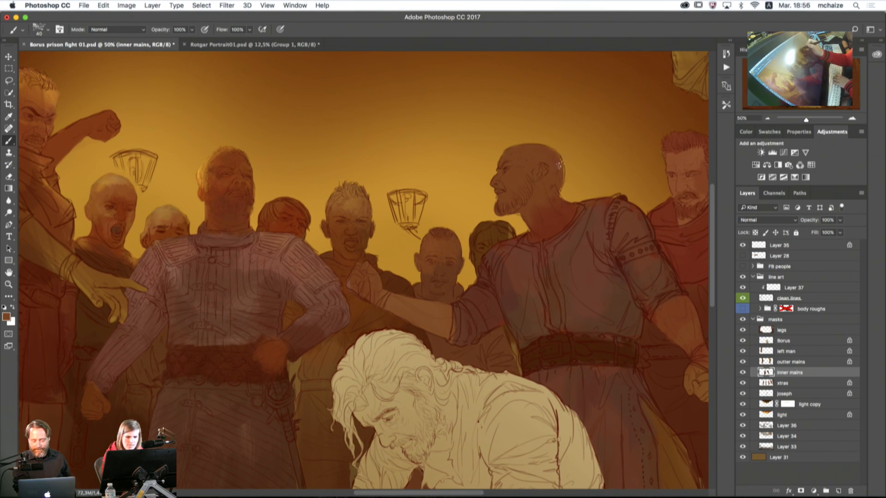
Step: Add a new layer directly above the light copy layer and enlarge the brush to 70 px
left_click(767, 118)
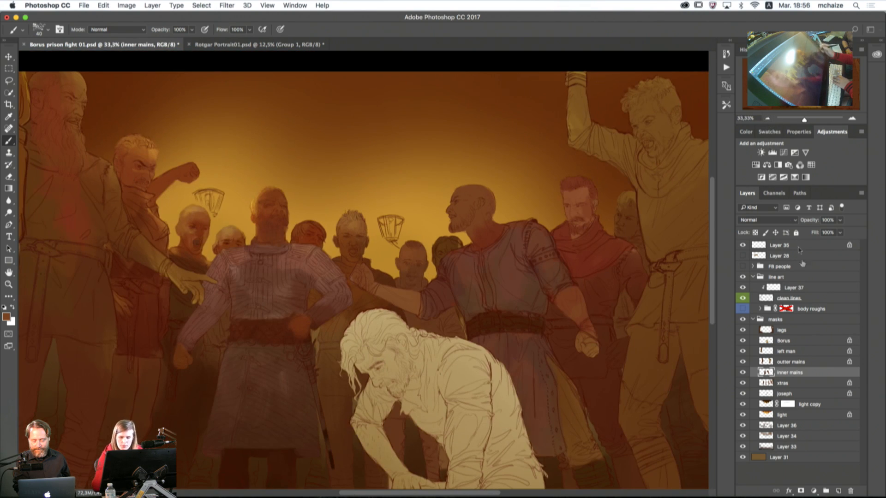
left_click(795, 418)
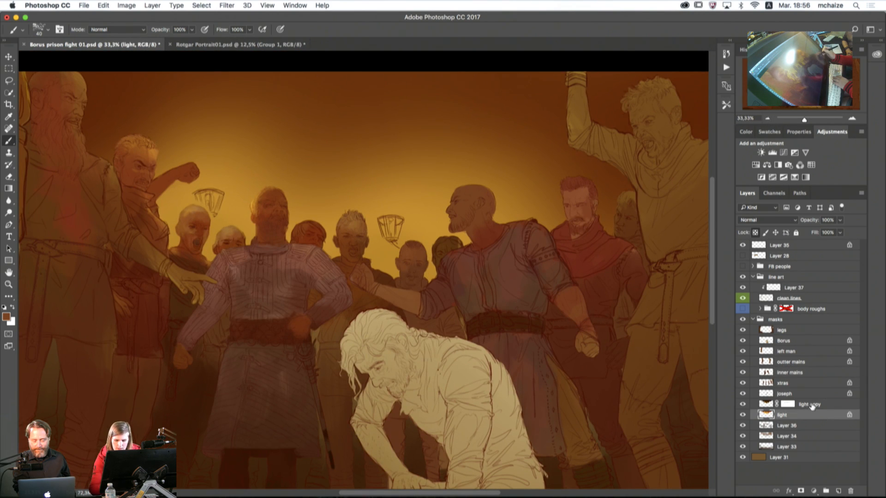
left_click(812, 405)
key("super+shift+alt+n")
key("bracketright")
key("bracketright")
key("bracketright")
key("bracketright")
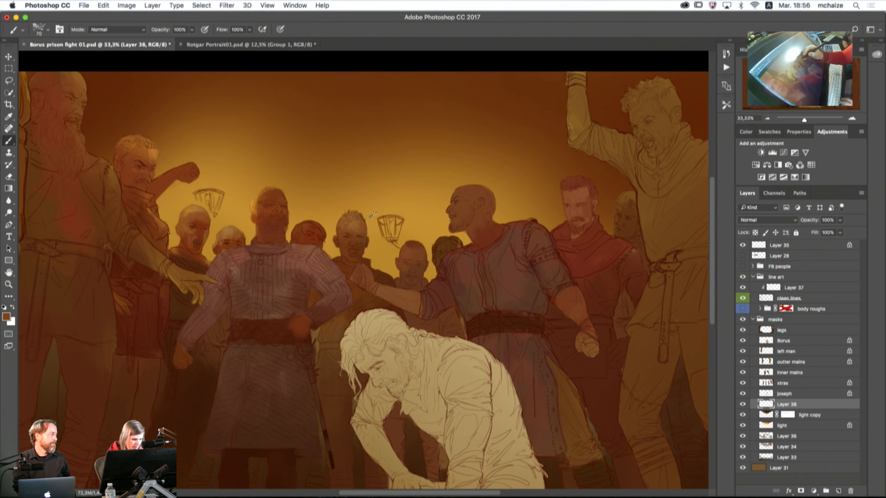
Step: Choose a very pale pink and paint a flame rising from the hanging brazier beside the bald fighter
left_click(6, 317)
left_click(466, 158)
left_click(649, 145)
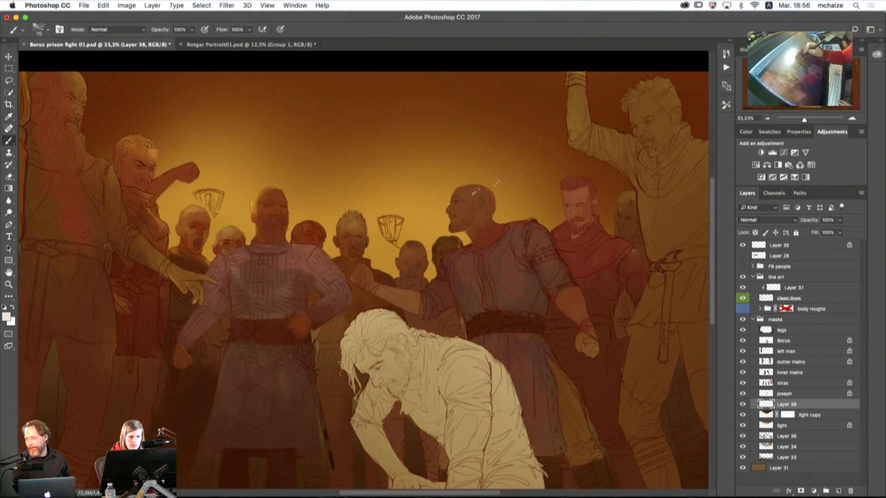
mouse_move(390, 221)
left_mouse_down()
mouse_move(395, 179)
mouse_move(389, 224)
left_mouse_up()
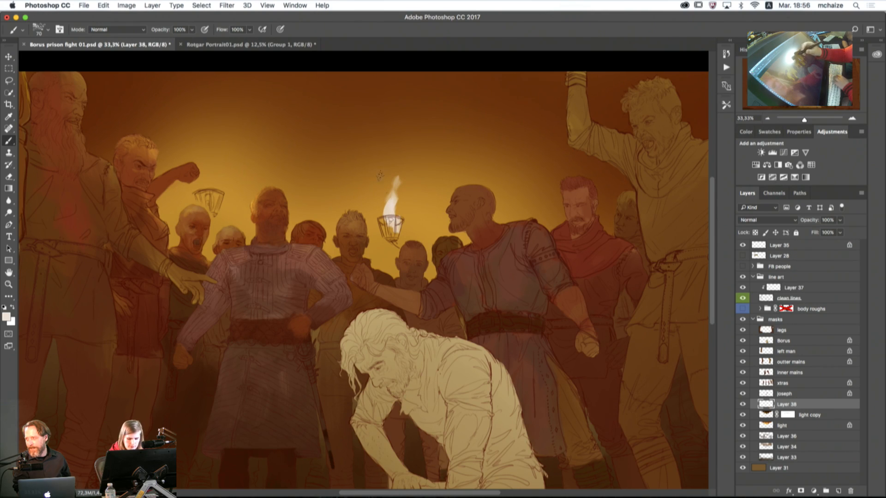
Step: Paint a near-white flame rising from the left torch basket on Layer 38
key("bracketright")
key("bracketright")
key("bracketright")
left_click_drag(212, 200, 219, 160)
key("bracketleft")
key("bracketleft")
key("bracketright")
key("bracketright")
key("bracketright")
key("bracketright")
left_click_drag(210, 194, 218, 159)
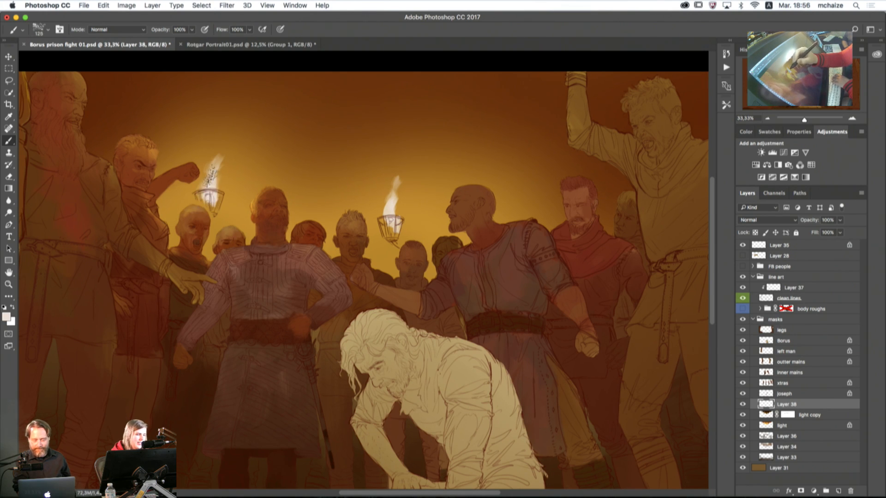
key("bracketleft")
key("bracketleft")
key("bracketleft")
key("bracketright")
key("bracketright")
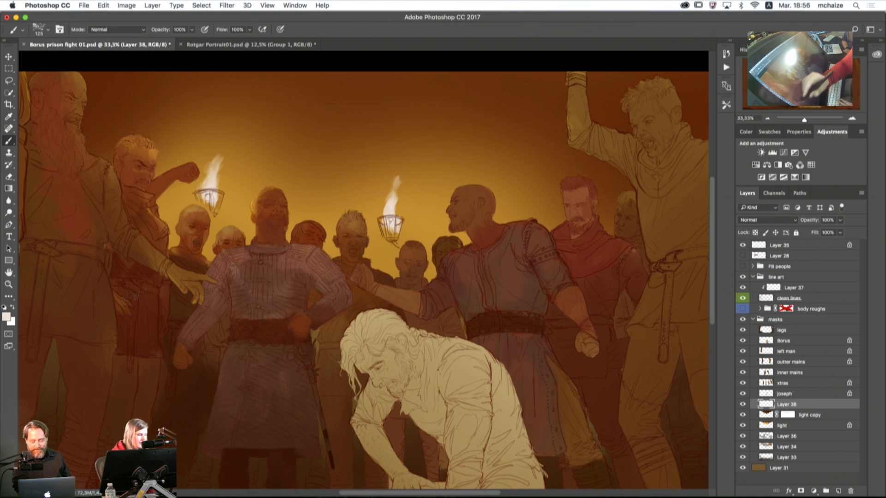
Step: Set the foreground color to light orange and brush it over the flames of both torches
left_click(6, 318)
left_click_drag(467, 162, 503, 160)
left_click_drag(586, 259, 586, 256)
left_click_drag(503, 159, 520, 159)
left_click(655, 141)
key("bracketleft")
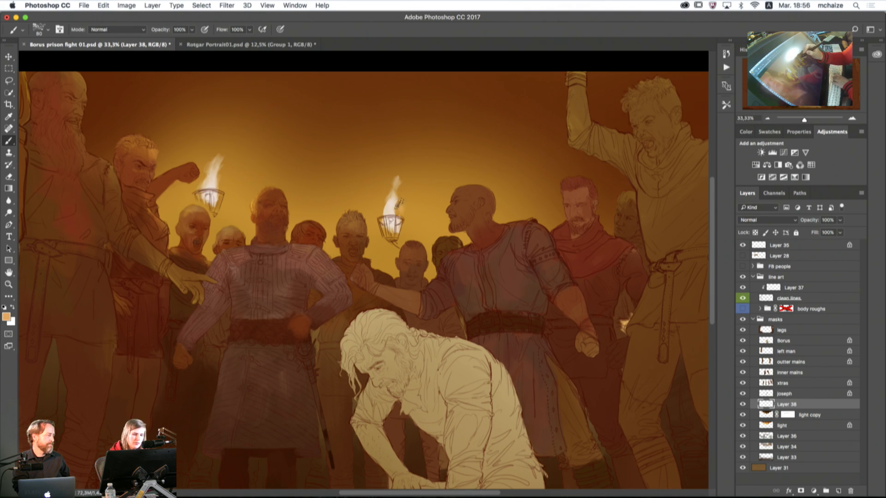
key("bracketleft")
key("bracketright")
key("bracketright")
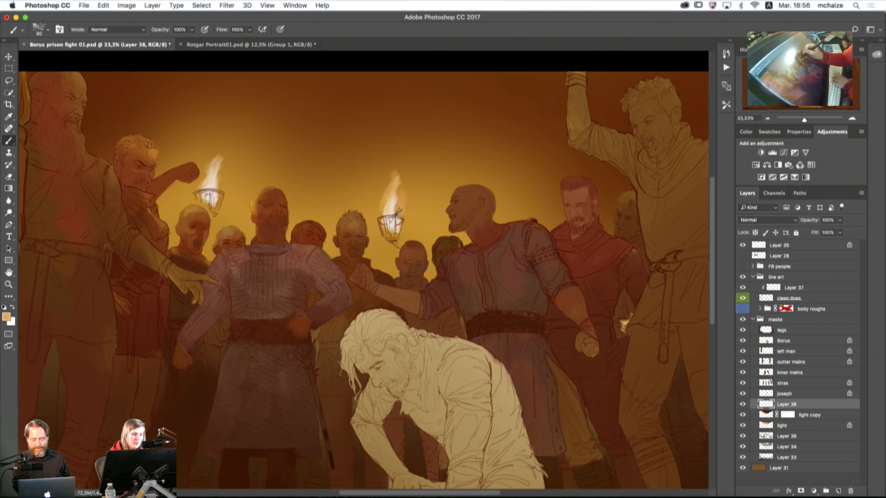
mouse_move(220, 183)
left_mouse_down()
mouse_move(225, 153)
mouse_move(203, 178)
mouse_move(219, 152)
left_mouse_up()
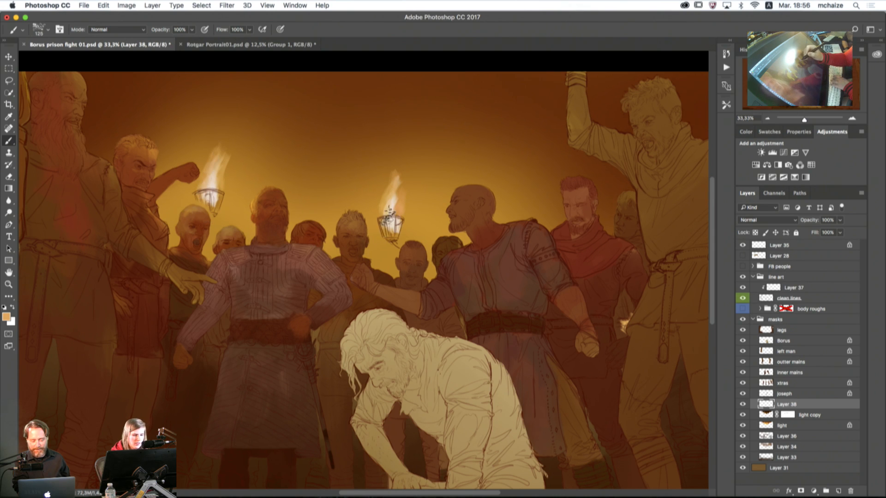
key("bracketright")
left_click_drag(393, 222, 395, 184)
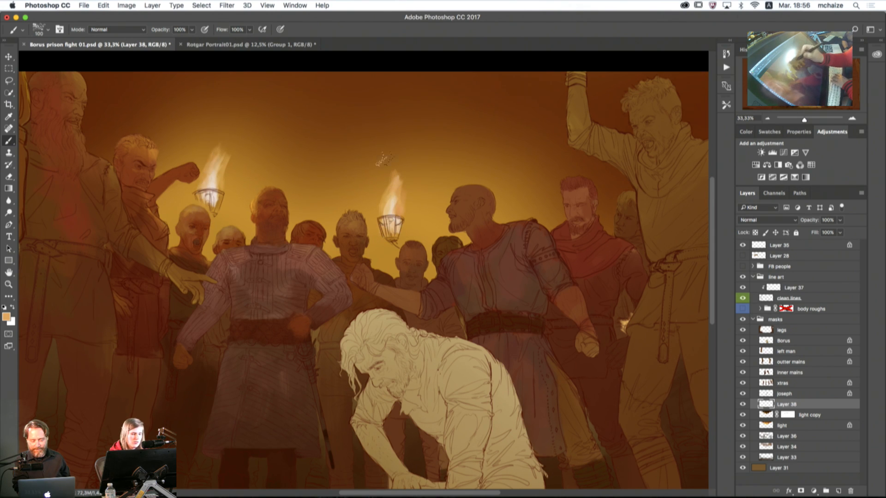
left_click_drag(217, 190, 224, 158)
key("bracketright")
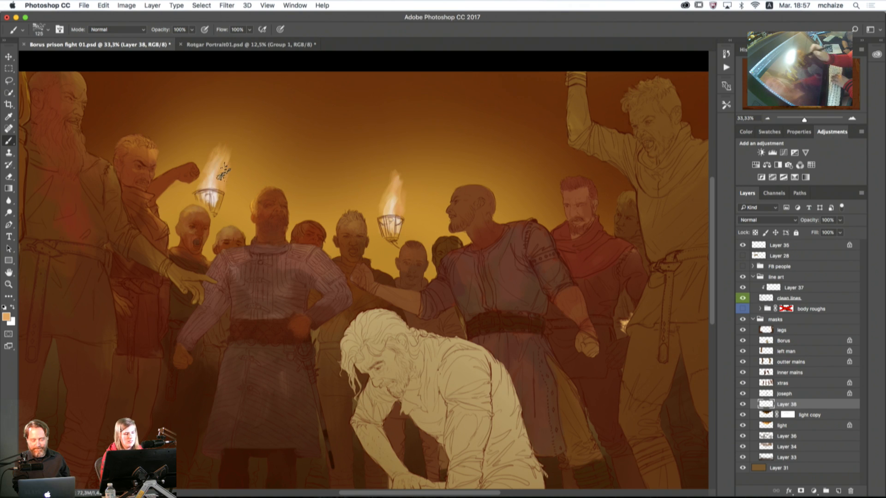
Step: Set the foreground color to deep orange #db7d03 and paint the outer edges and tips of both torch flames
left_click(6, 317)
left_click(545, 173)
mouse_move(545, 173)
left_mouse_down()
mouse_move(556, 164)
mouse_move(564, 196)
mouse_move(566, 163)
left_mouse_up()
left_click_drag(588, 257, 587, 254)
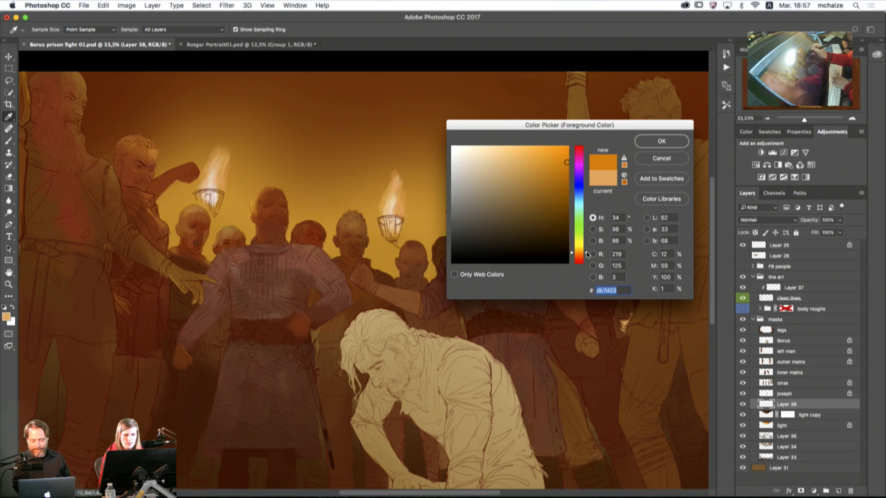
left_click(658, 147)
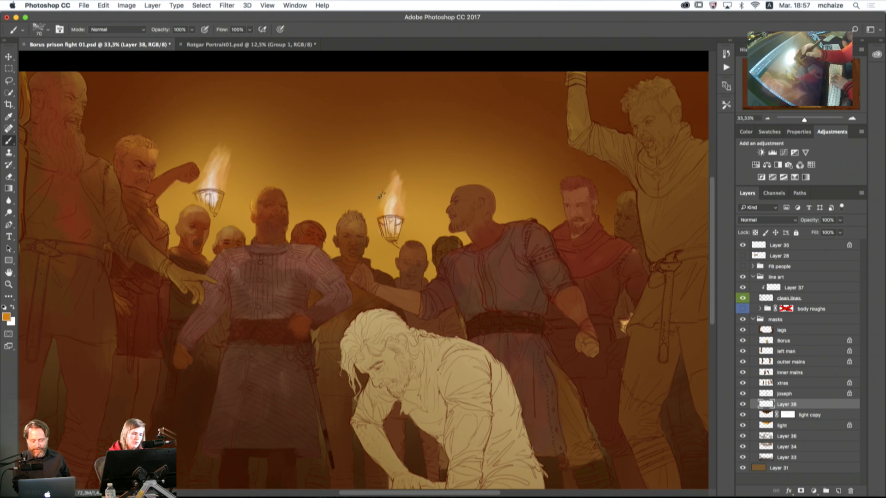
key("]")
mouse_move(392, 163)
left_mouse_down()
mouse_move(402, 204)
mouse_move(398, 169)
mouse_move(402, 201)
left_mouse_up()
key("]")
mouse_move(205, 167)
left_mouse_down()
mouse_move(201, 176)
mouse_move(213, 150)
mouse_move(227, 146)
left_mouse_up()
key("]")
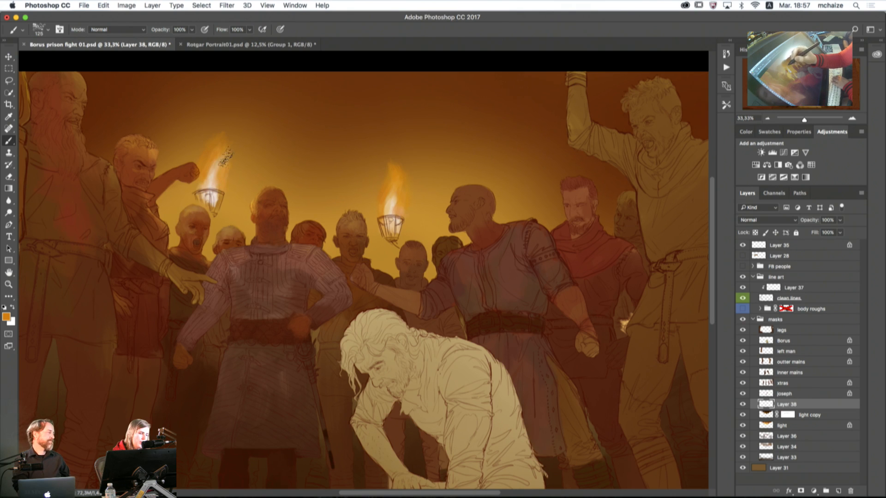
key("bracketleft")
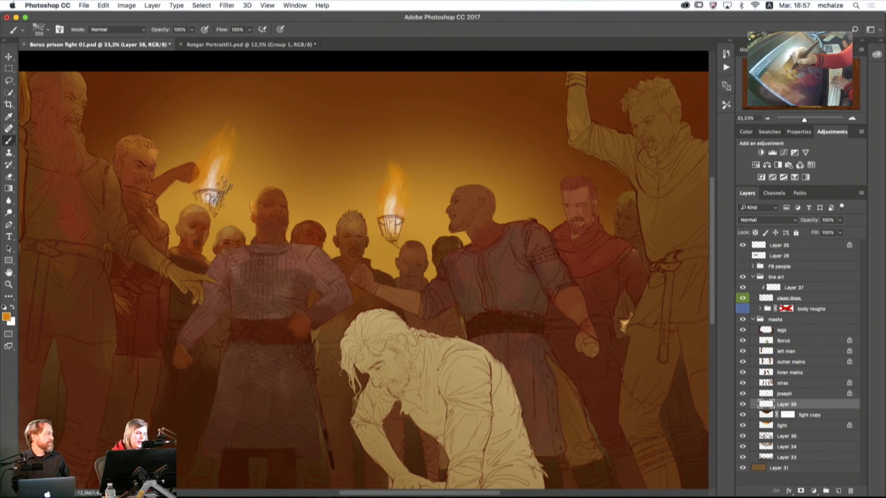
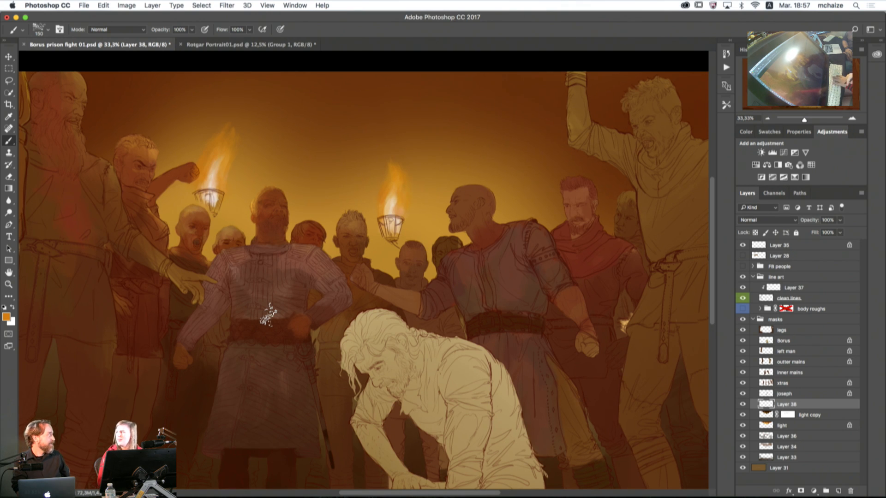
Step: Toggle Layer 38's visibility to compare the scene with and without the painted flames
left_click(743, 406)
left_click(743, 405)
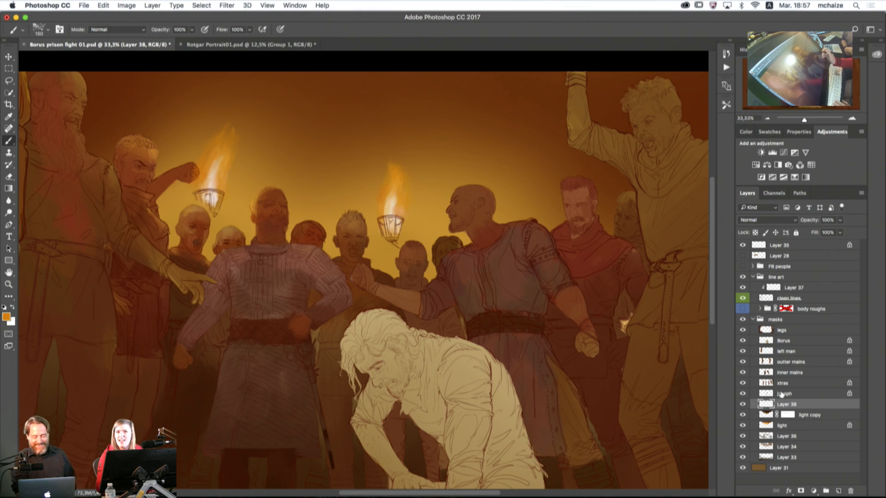
double_click(743, 406)
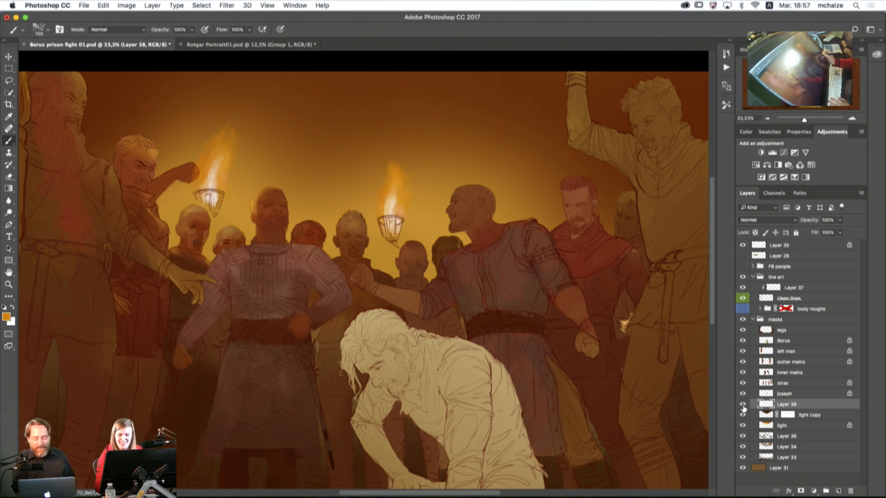
Step: Add a new empty layer directly above the light copy layer
key("v")
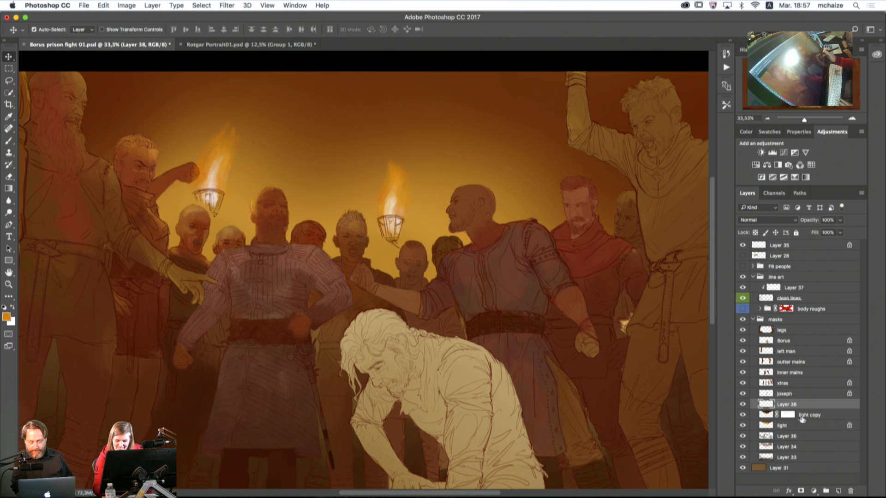
left_click(830, 417)
left_click(838, 491)
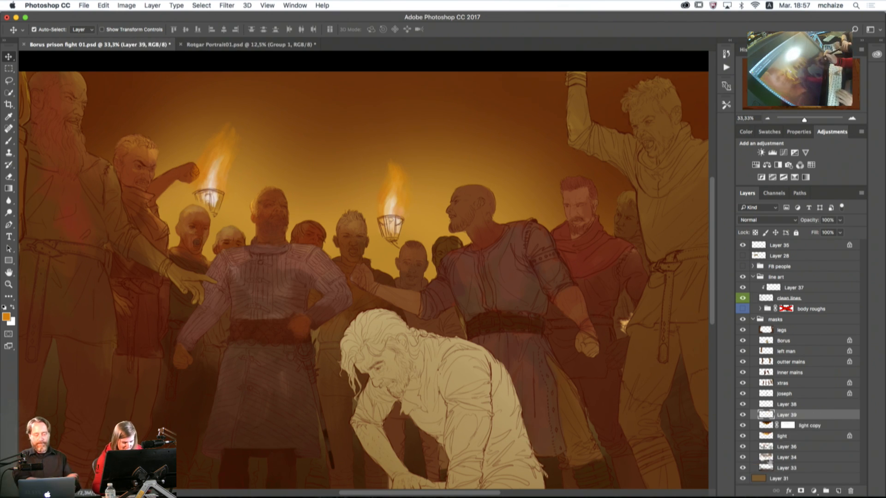
Step: Set a darker orange sampled from the background and brush a broad glow behind the crowd and torches on Layer 39
key("b")
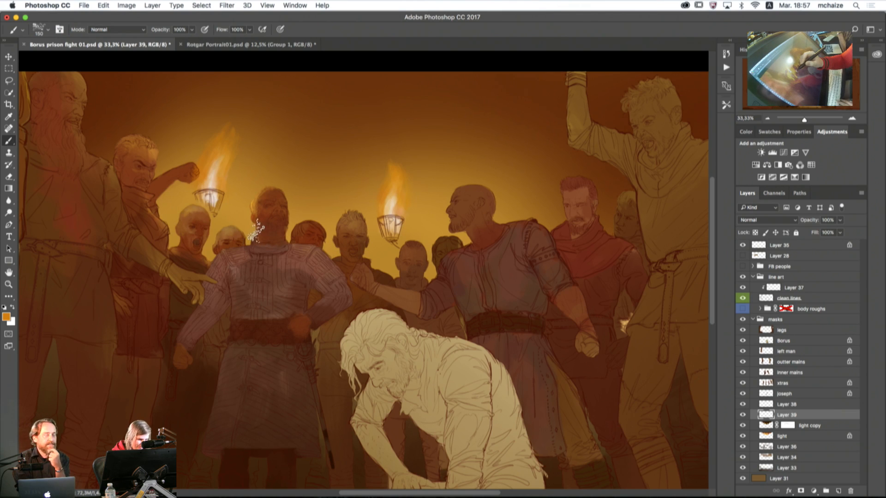
key("i")
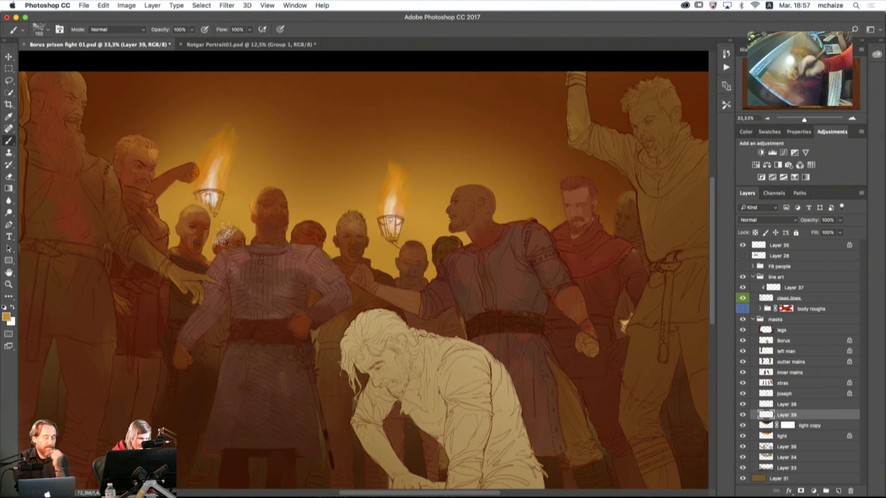
left_click(6, 317)
left_click(550, 172)
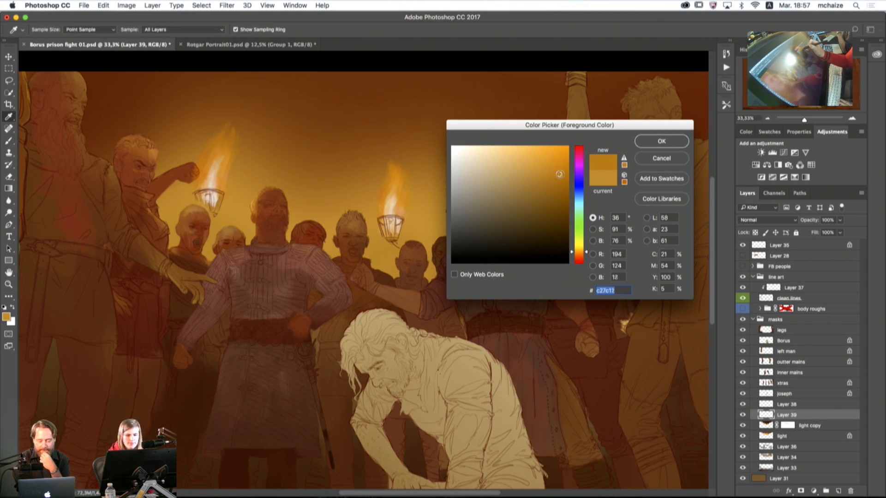
left_click_drag(586, 248, 587, 255)
left_click(665, 143)
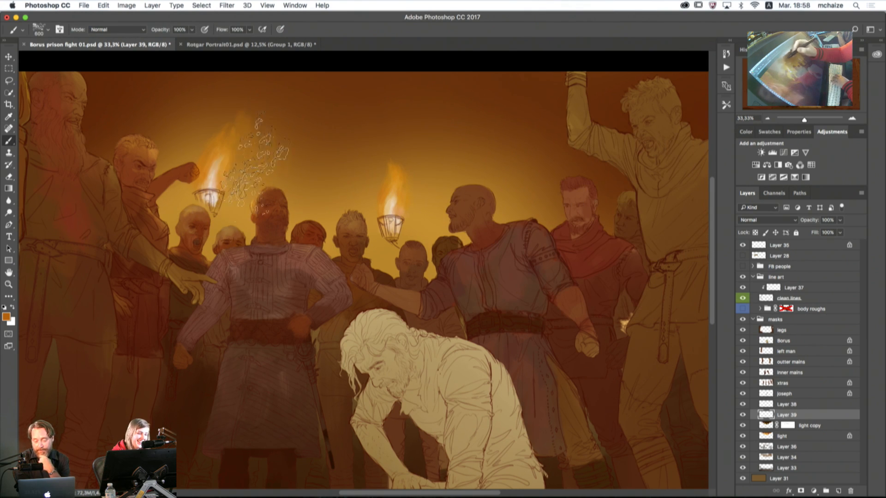
key("bracketright")
mouse_move(164, 216)
left_mouse_down()
mouse_move(169, 149)
mouse_move(160, 199)
mouse_move(103, 168)
mouse_move(152, 166)
mouse_move(200, 128)
mouse_move(249, 132)
mouse_move(311, 166)
mouse_move(374, 149)
mouse_move(397, 166)
mouse_move(464, 170)
mouse_move(513, 171)
mouse_move(535, 156)
mouse_move(598, 194)
mouse_move(418, 180)
left_mouse_up()
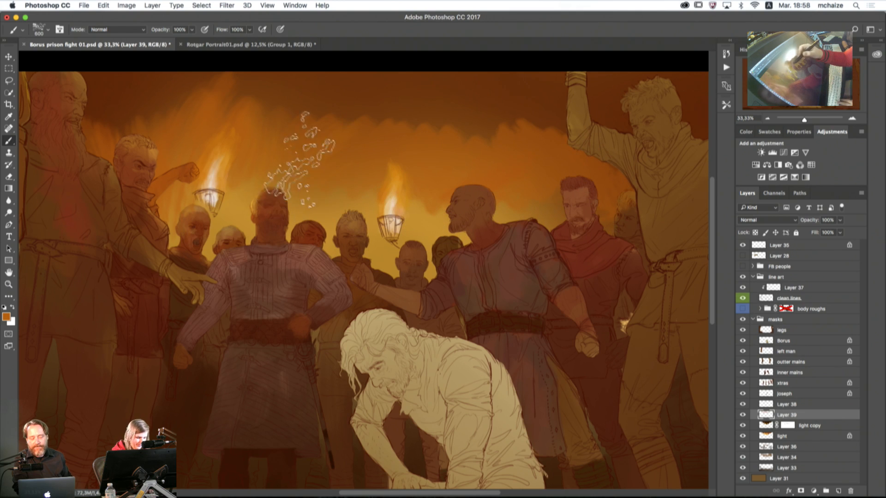
Step: Set the foreground color to yellow #e1a514 and brush a glow around the left torch and the heads beneath it
left_click(233, 220, "alt")
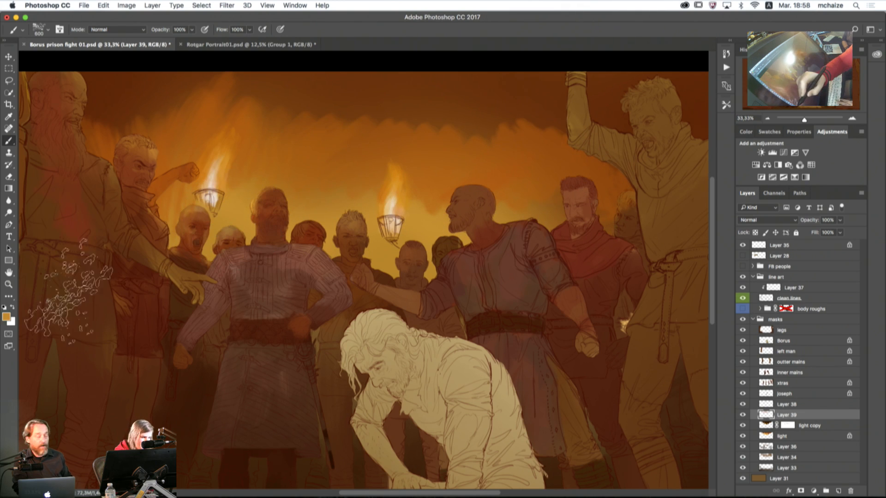
left_click(6, 317)
left_click(559, 167)
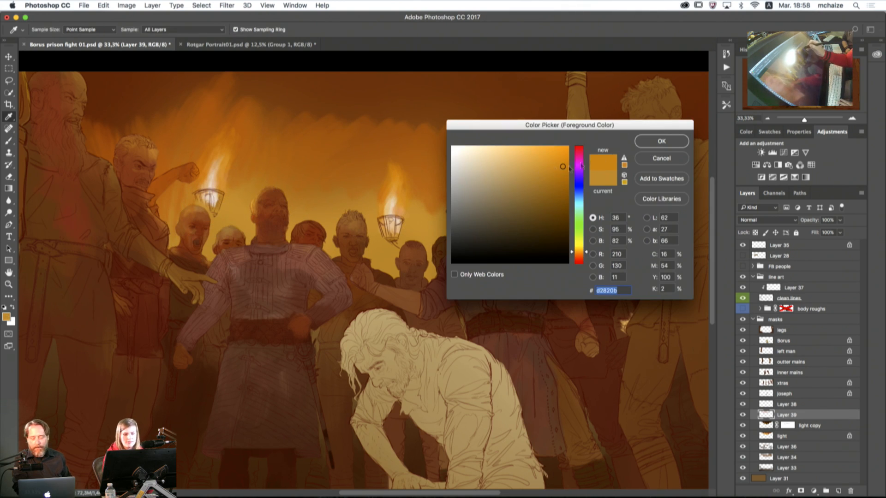
left_click_drag(559, 167, 559, 160)
left_click_drag(585, 253, 585, 250)
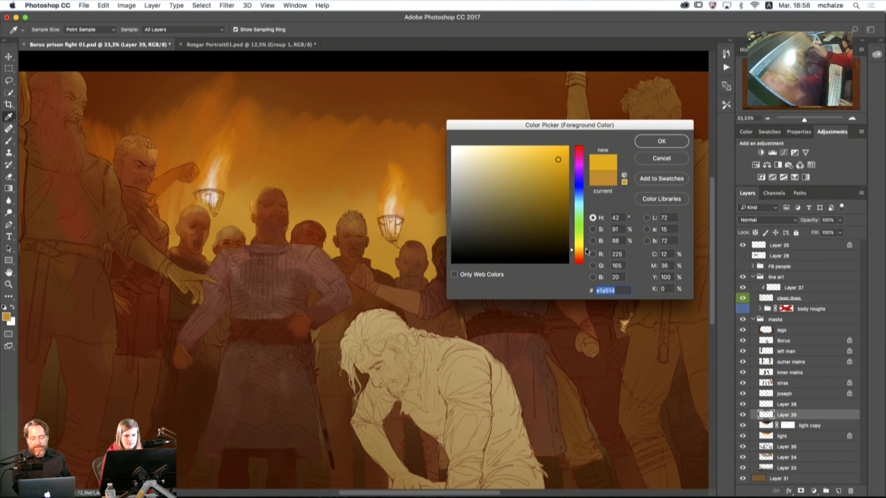
left_click(651, 145)
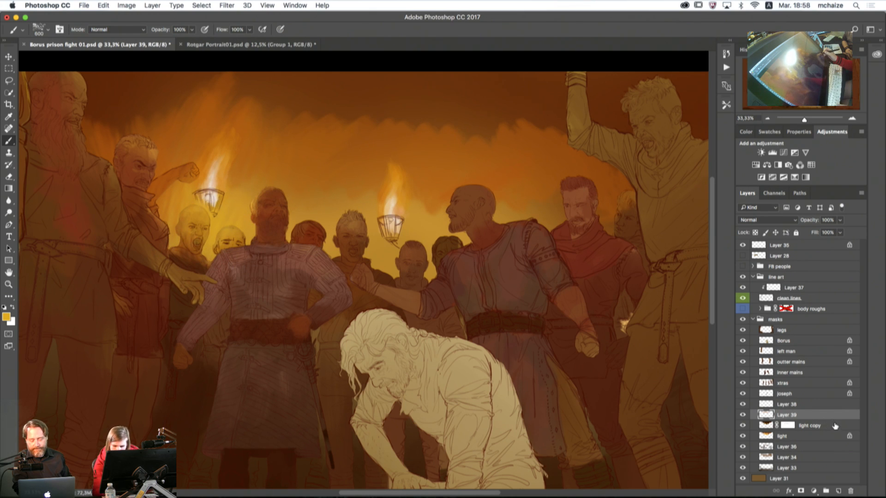
left_click(808, 448)
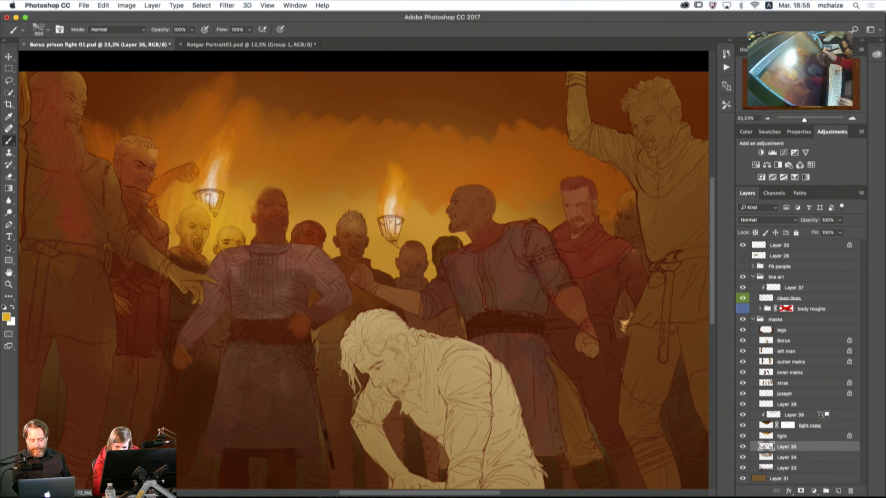
left_click(820, 409, "alt")
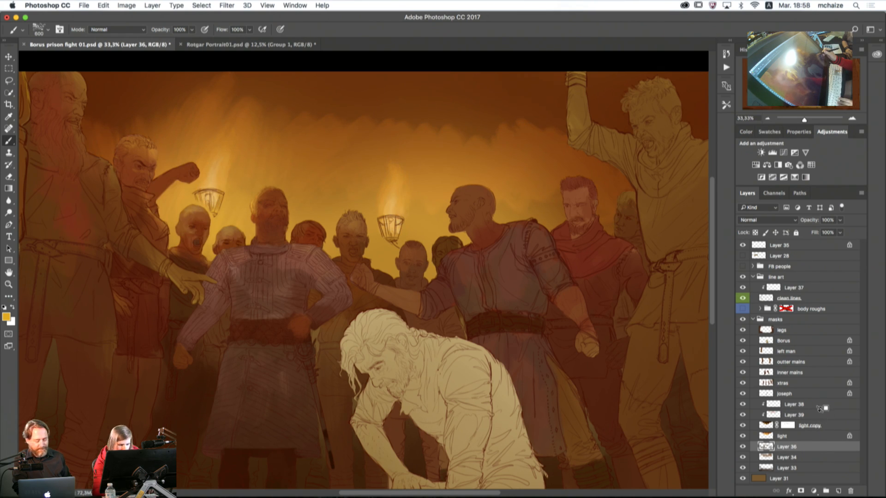
left_click(820, 409, "alt")
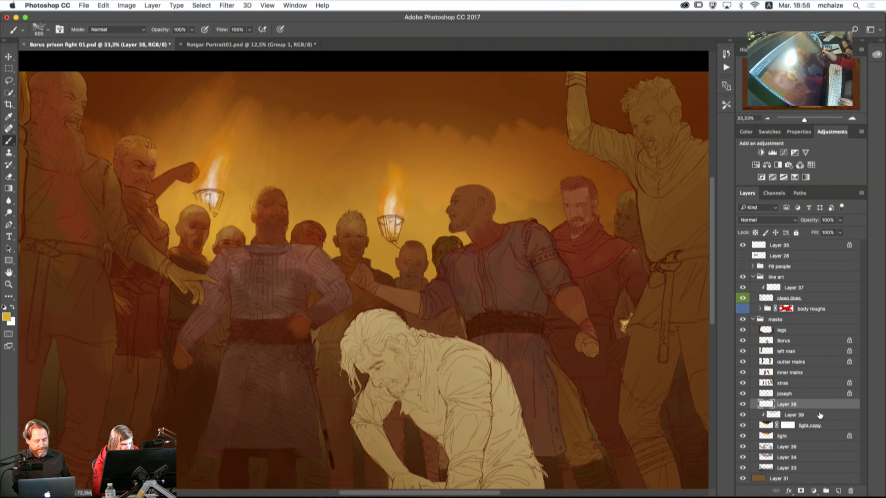
left_click(820, 417, "alt")
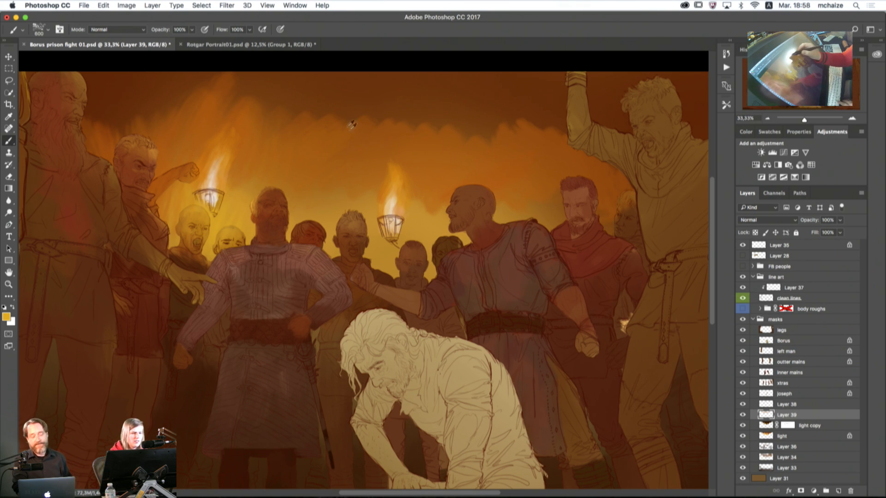
Step: Sample the dark orange at the glow's upper edge and blend the glow into the darker background on Layer 39
left_click(340, 129, "alt")
mouse_move(336, 132)
left_mouse_down()
mouse_move(279, 98)
mouse_move(253, 108)
mouse_move(349, 129)
mouse_move(359, 109)
mouse_move(445, 126)
mouse_move(516, 114)
mouse_move(532, 135)
mouse_move(485, 141)
mouse_move(483, 163)
left_mouse_up()
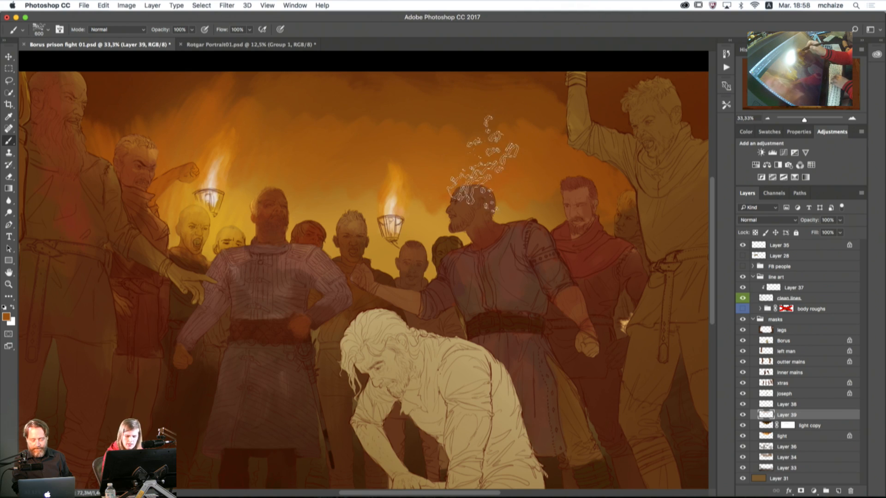
key("bracketleft")
key("bracketleft")
key("bracketleft")
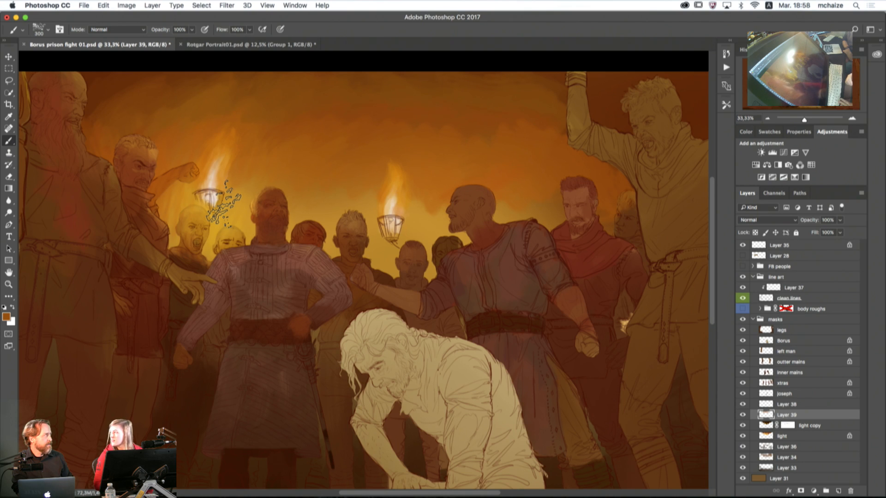
Step: On Layer 37, tint the line art of the background heads near the left torch with orange
left_click(779, 289)
left_click_drag(353, 176, 343, 215)
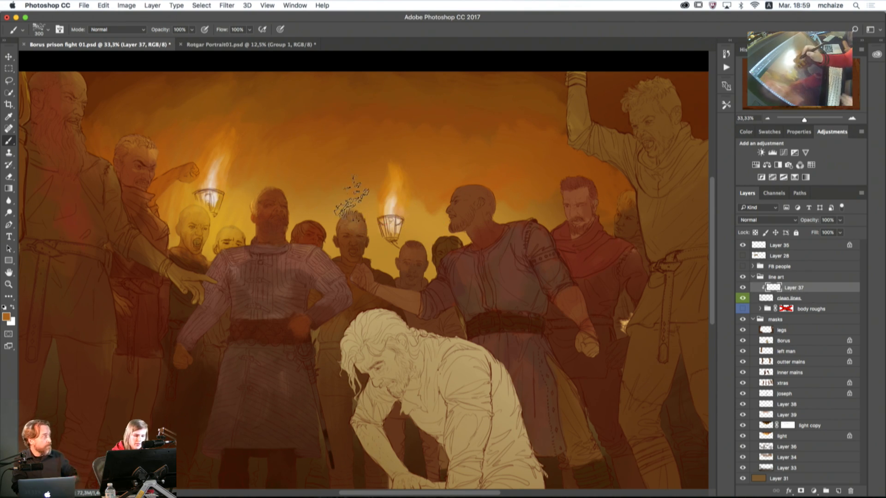
key("bracketleft")
key("bracketleft")
key("bracketleft")
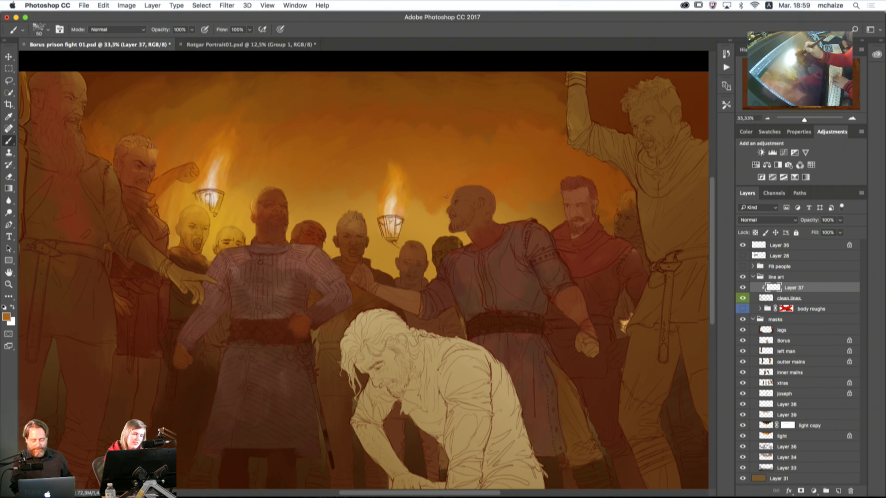
key("bracketright")
key("bracketright")
key("bracketright")
key("bracketright")
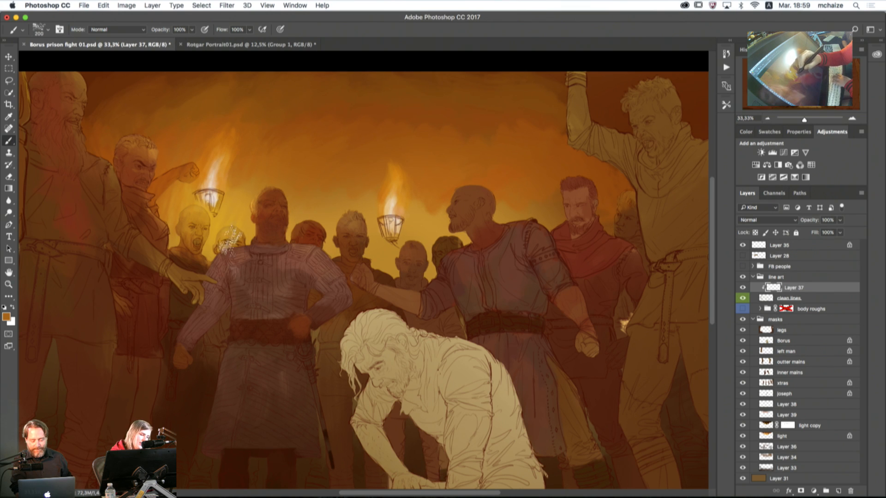
mouse_move(230, 242)
left_mouse_down()
mouse_move(215, 262)
mouse_move(238, 234)
mouse_move(234, 256)
left_mouse_up()
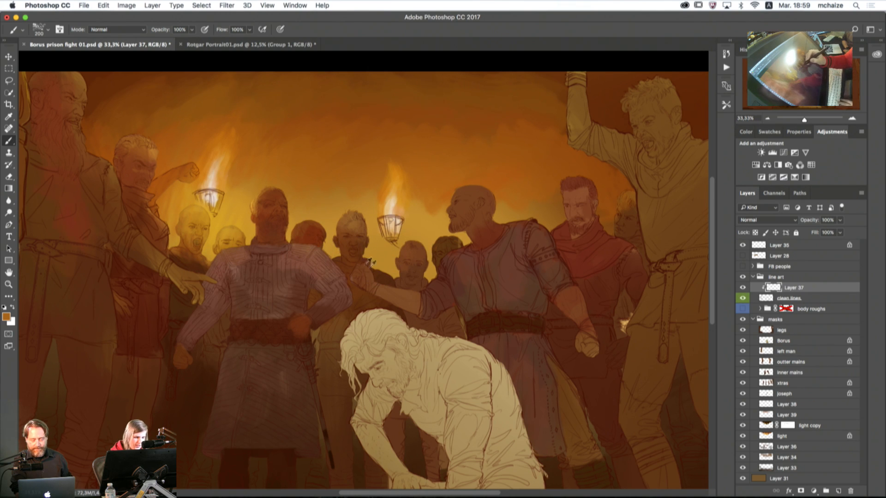
Step: Try moving Layer 36 up the stack to sit directly below the joseph layer, and undo the move
left_click(356, 238, "alt")
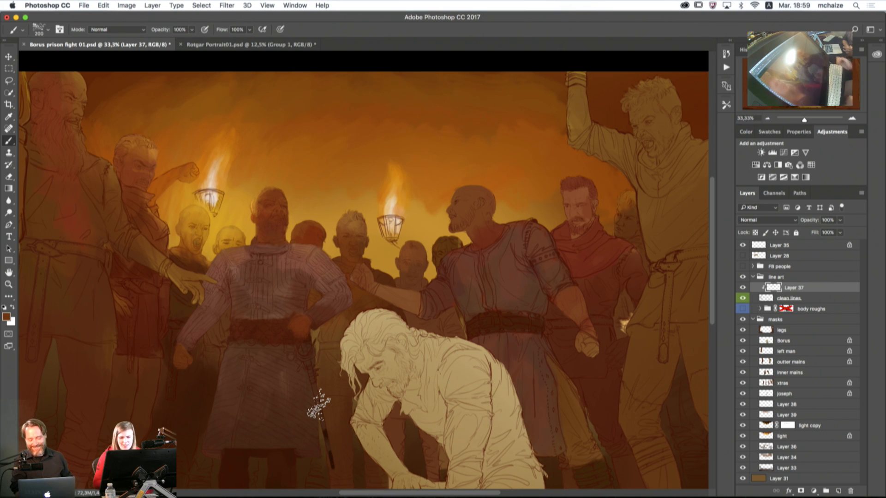
left_click_drag(765, 445, 767, 400)
left_click_drag(629, 338, 521, 403)
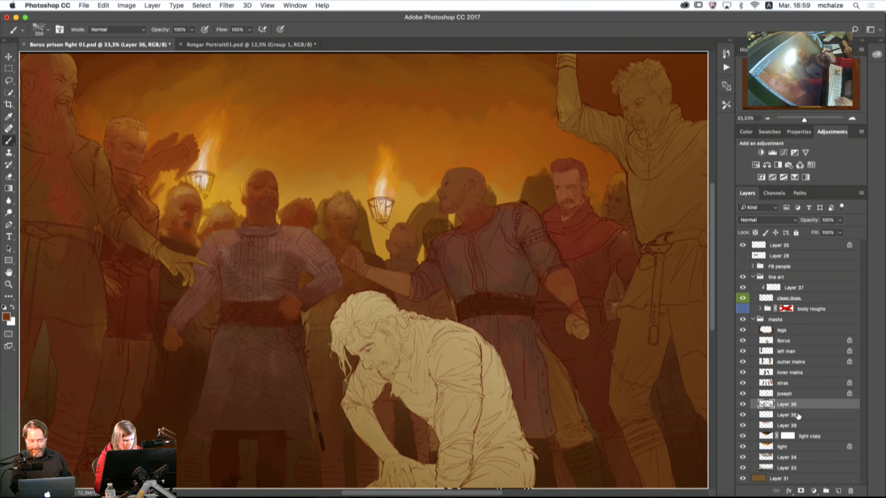
key("super+z")
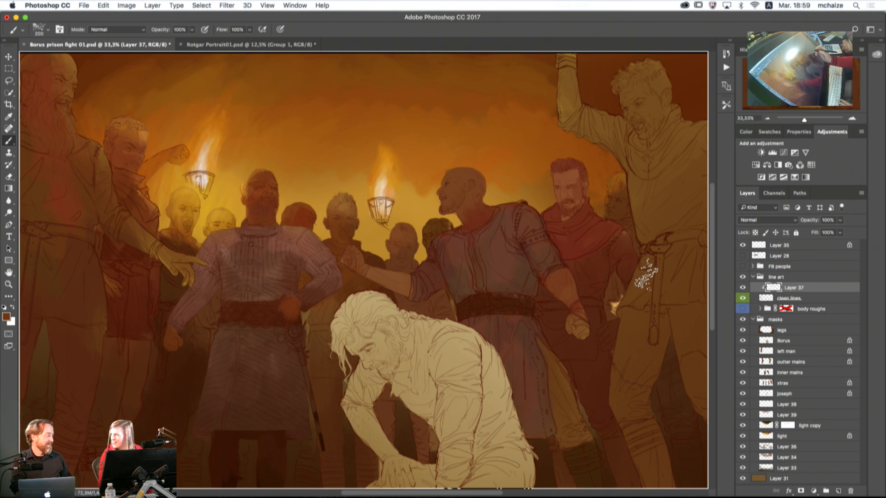
Step: Make the Borus mask layer active and check which figure it covers by hiding and showing it
mouse_move(562, 353)
left_mouse_down()
mouse_move(556, 365)
mouse_move(601, 285)
mouse_move(575, 292)
mouse_move(575, 306)
left_mouse_up()
key("super+minus")
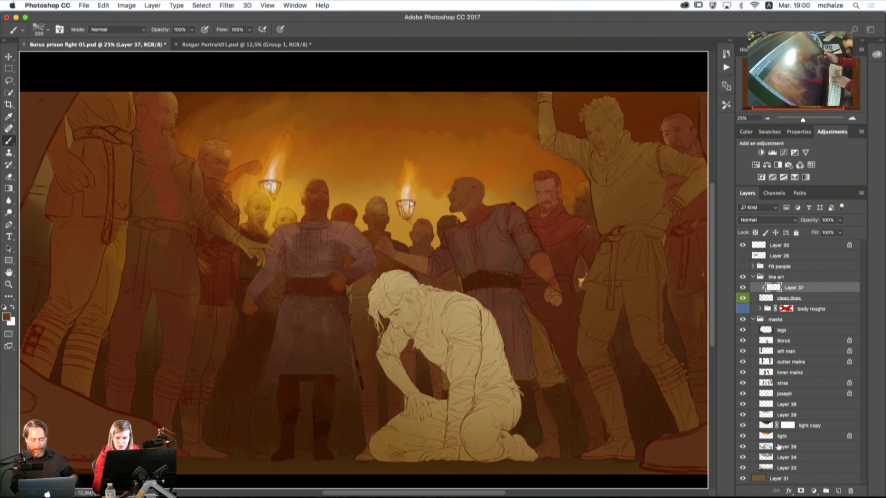
left_click(784, 341)
key("bracketright")
key("bracketright")
key("bracketright")
key("bracketright")
key("bracketright")
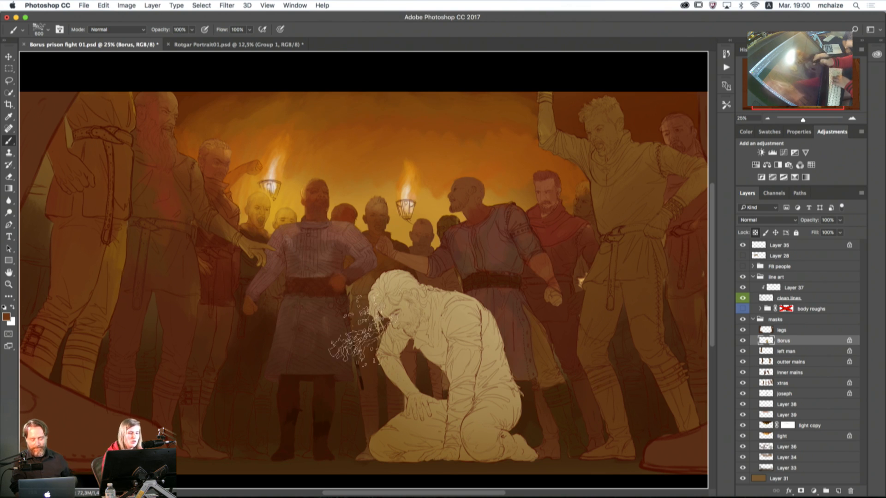
key("bracketleft")
key("bracketleft")
key("bracketleft")
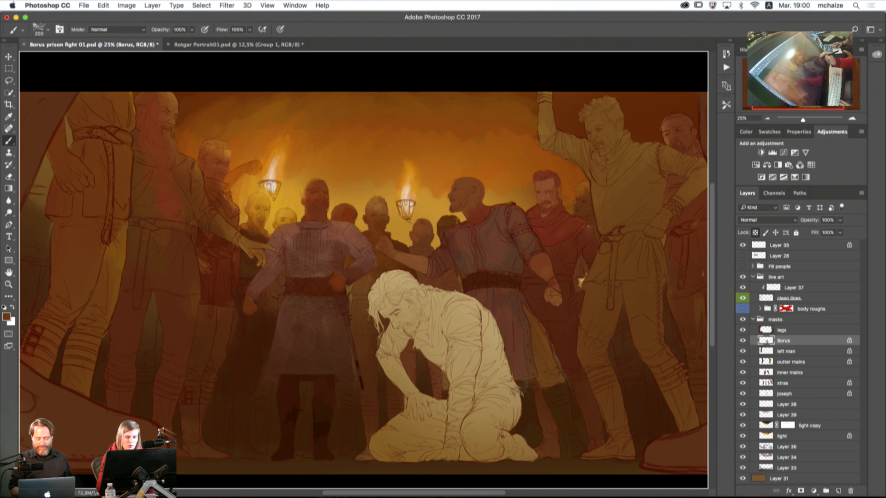
left_click(743, 342)
left_click(743, 342)
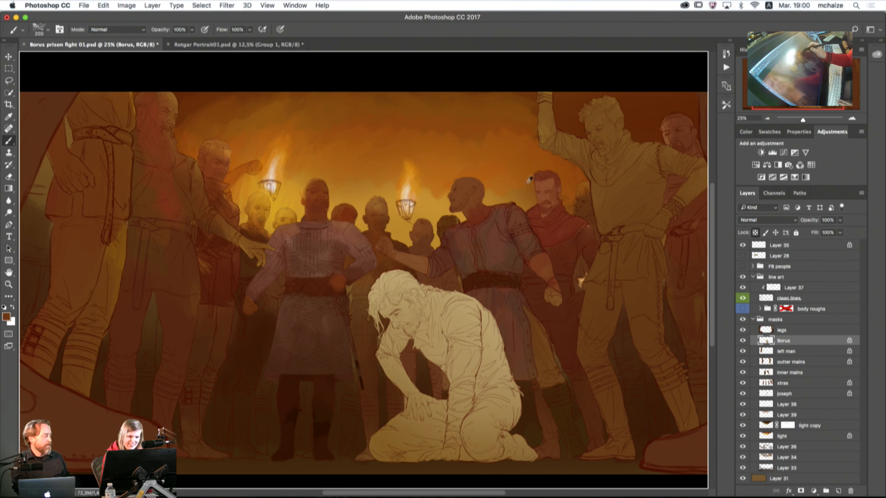
Step: Cover the whole kneeling figure on the Borus layer with orange, using a 700 px brush
key("bracketright")
key("bracketright")
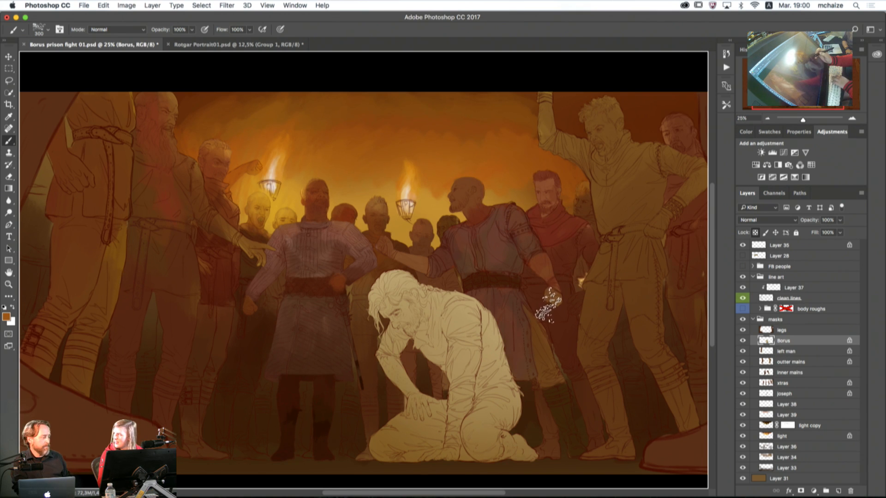
key("bracketright")
key("bracketright")
key("bracketright")
key("bracketright")
mouse_move(479, 319)
left_mouse_down()
mouse_move(410, 351)
mouse_move(388, 281)
left_mouse_up()
mouse_move(369, 420)
left_mouse_down()
mouse_move(443, 406)
mouse_move(457, 420)
mouse_move(489, 415)
mouse_move(512, 446)
mouse_move(503, 337)
mouse_move(466, 305)
left_mouse_up()
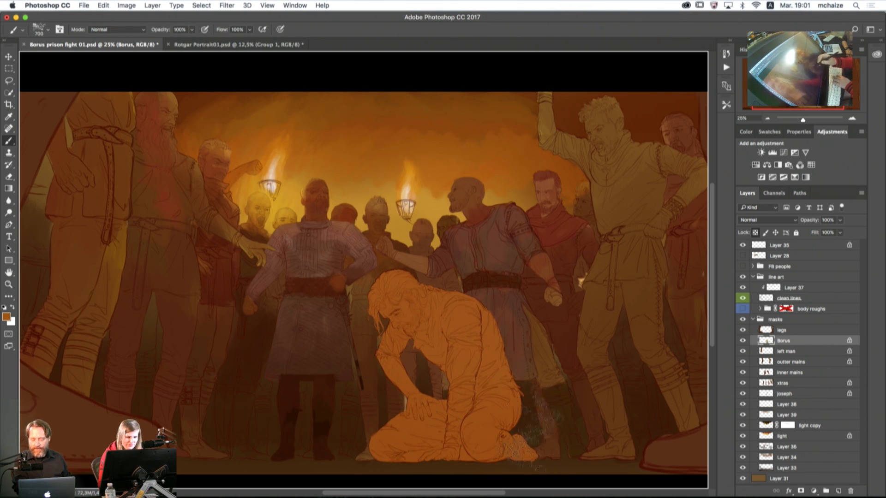
Step: Sample a muted purple-brown from the tunic behind and brush it onto the kneeling figure's shirt and trousers at 250 px
left_click(542, 410, "alt")
key("bracketleft")
key("bracketleft")
key("bracketleft")
key("bracketleft")
key("bracketleft")
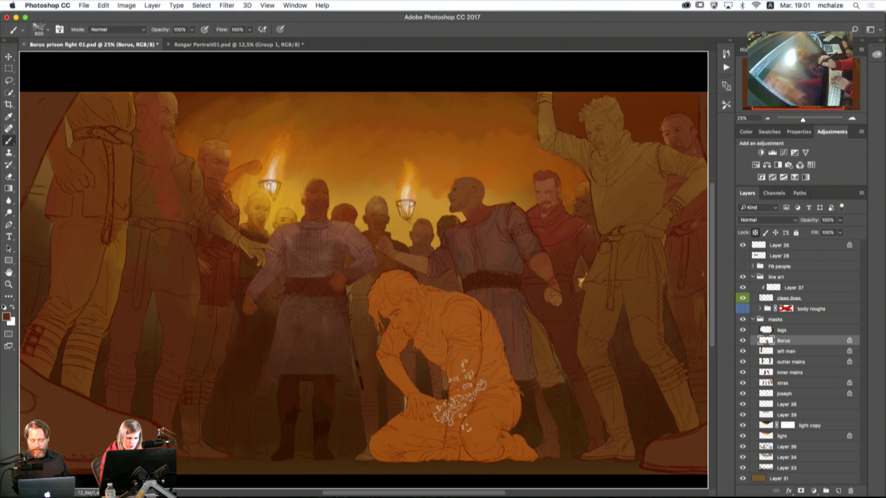
mouse_move(445, 374)
left_mouse_down()
mouse_move(442, 344)
mouse_move(491, 357)
mouse_move(474, 392)
left_mouse_up()
mouse_move(419, 346)
left_mouse_down()
mouse_move(511, 307)
mouse_move(425, 340)
mouse_move(438, 363)
mouse_move(460, 347)
mouse_move(472, 359)
mouse_move(483, 351)
mouse_move(411, 318)
mouse_move(387, 349)
mouse_move(412, 318)
left_mouse_up()
left_click(511, 308, "alt")
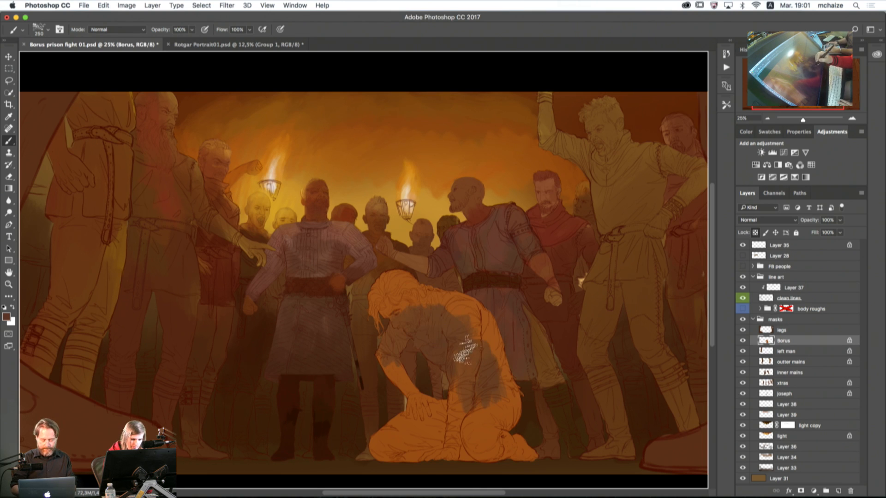
mouse_move(443, 413)
left_mouse_down()
mouse_move(416, 438)
mouse_move(434, 434)
mouse_move(461, 401)
left_mouse_up()
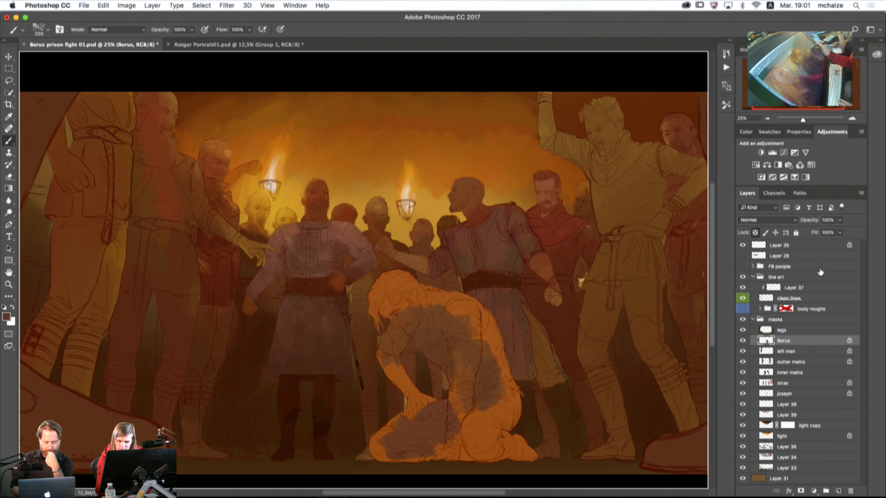
Step: Expand the FB people and illustration ref groups and preview the borus reference images
left_click(754, 277)
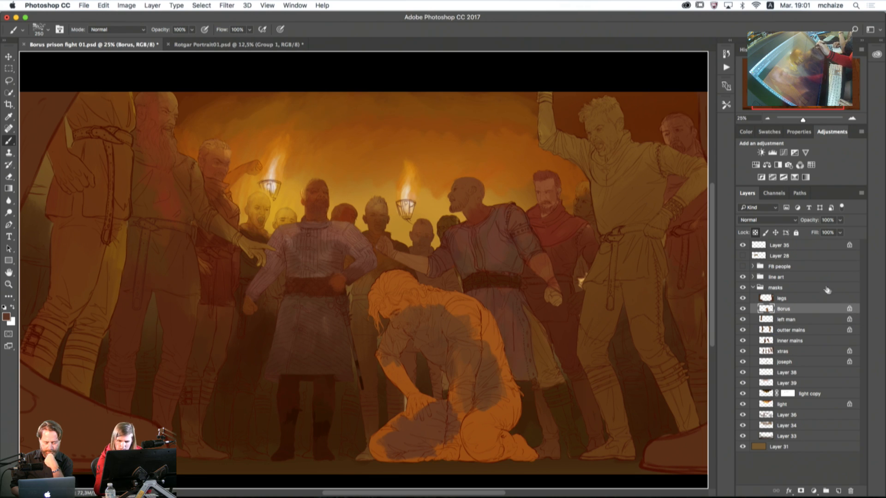
left_click(755, 267)
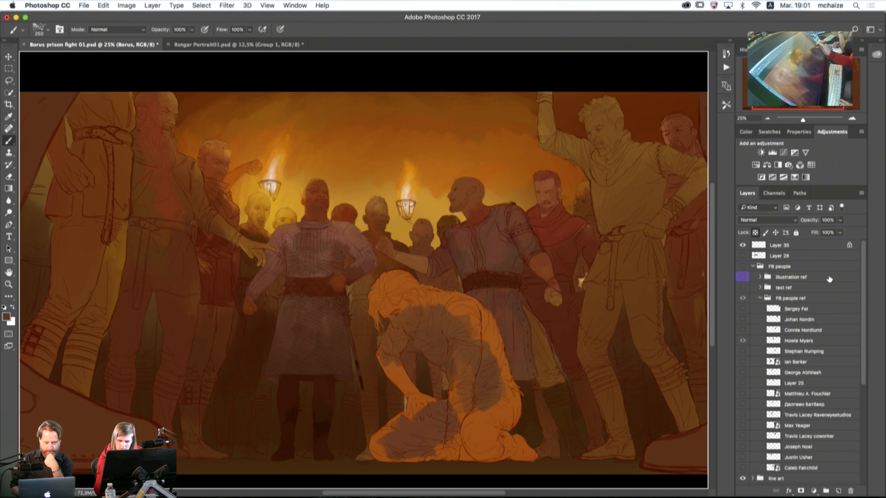
left_click(760, 276)
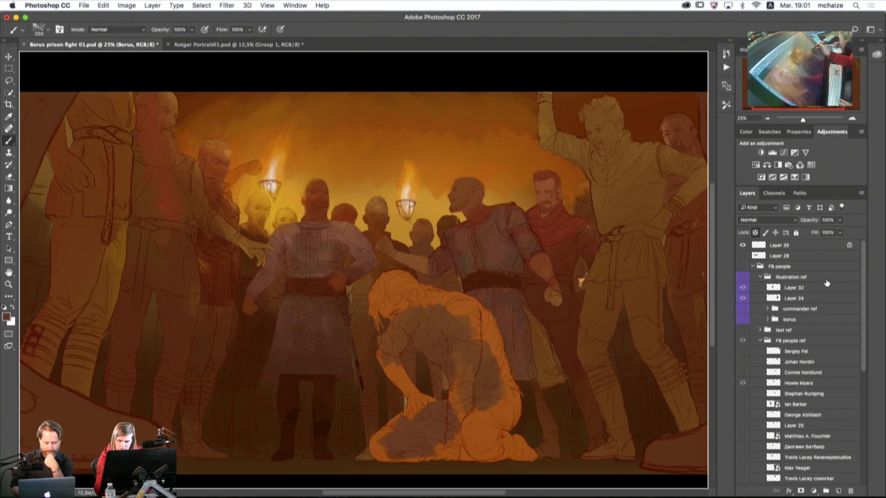
left_click(743, 319)
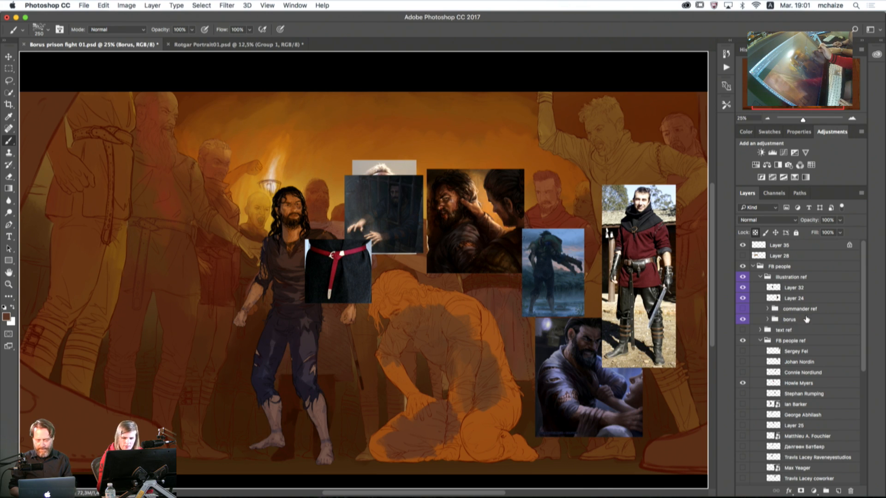
left_click(743, 320)
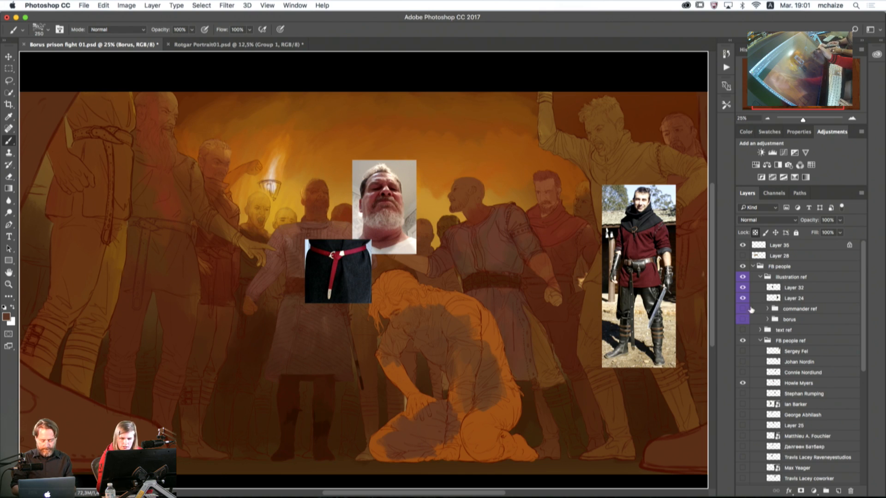
Step: Hide the FB people ref group, Layer 24 and Layer 32 so only the borus references show over the painting
left_click(743, 342)
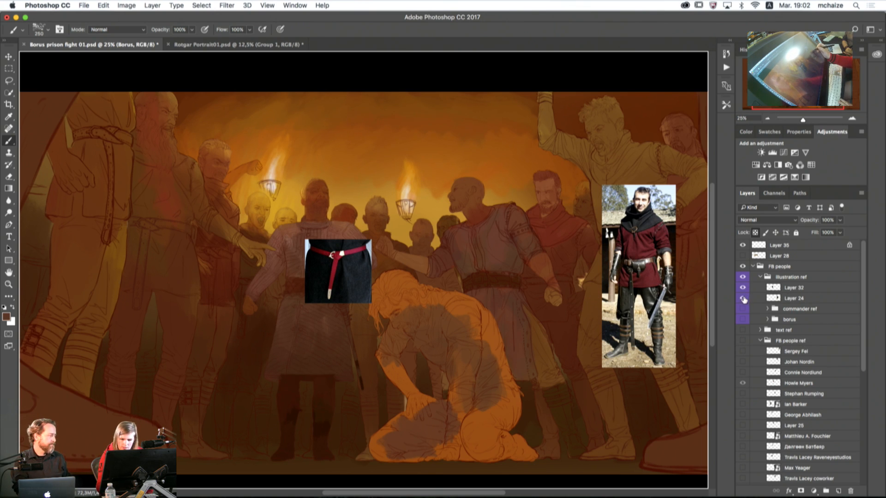
left_click_drag(744, 300, 743, 287)
left_click(743, 319)
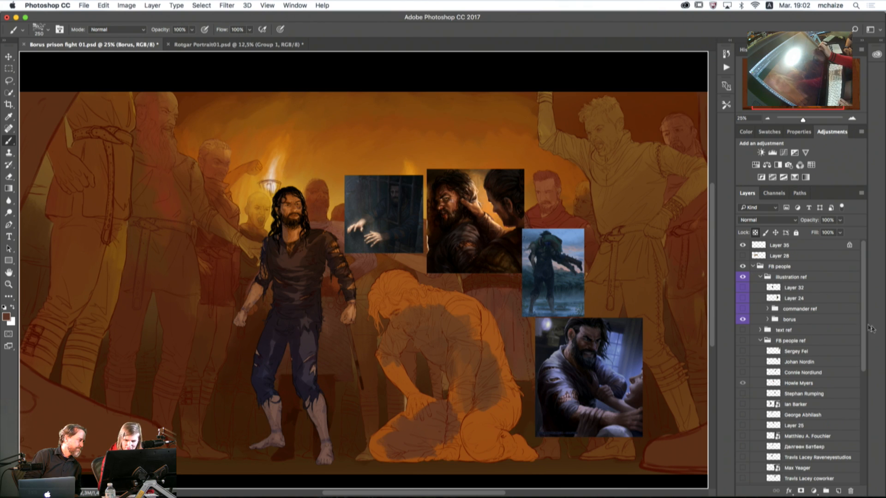
scroll(865, 327, "down", 3)
scroll(865, 327, "up", 3)
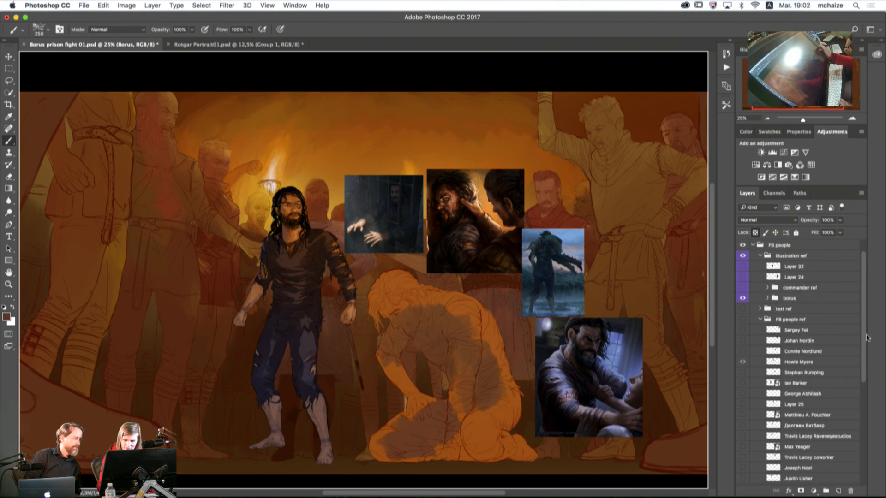
left_click(753, 267)
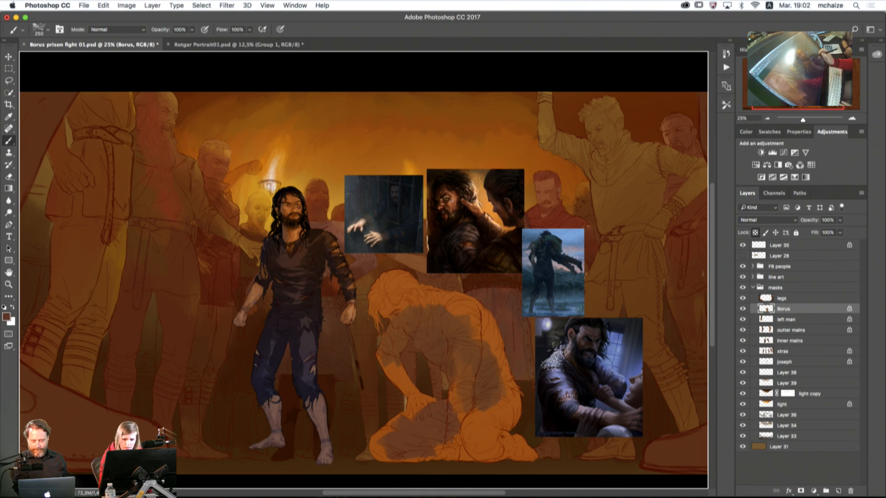
left_click(743, 267)
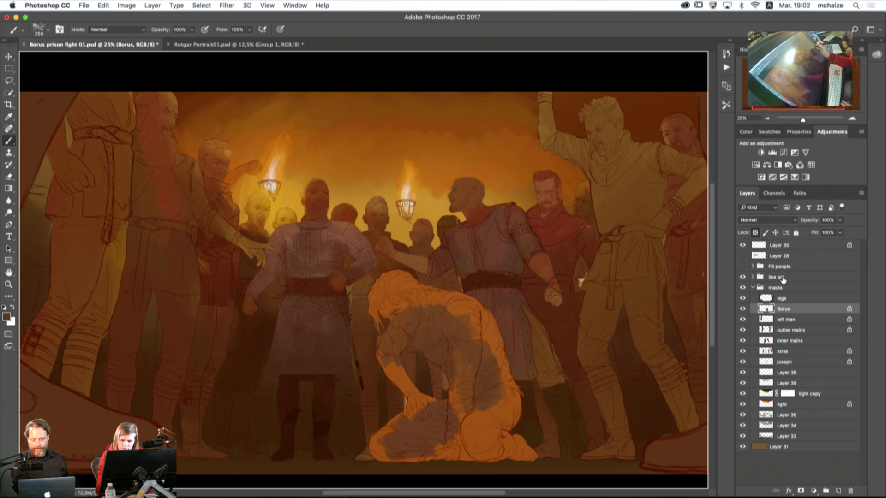
left_click(743, 267)
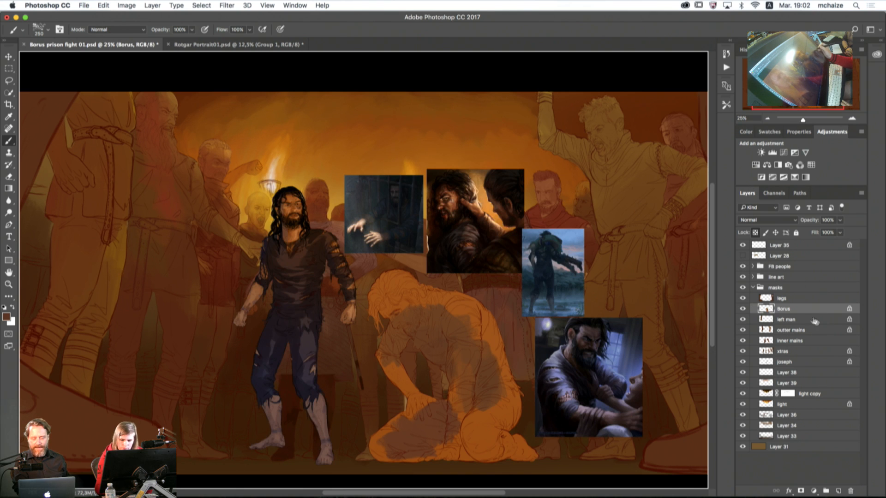
Step: Look through the brush presets and keep the current 250 px brush
left_click(48, 31)
mouse_move(662, 291)
left_mouse_down()
mouse_move(656, 121)
mouse_move(664, 323)
left_mouse_up()
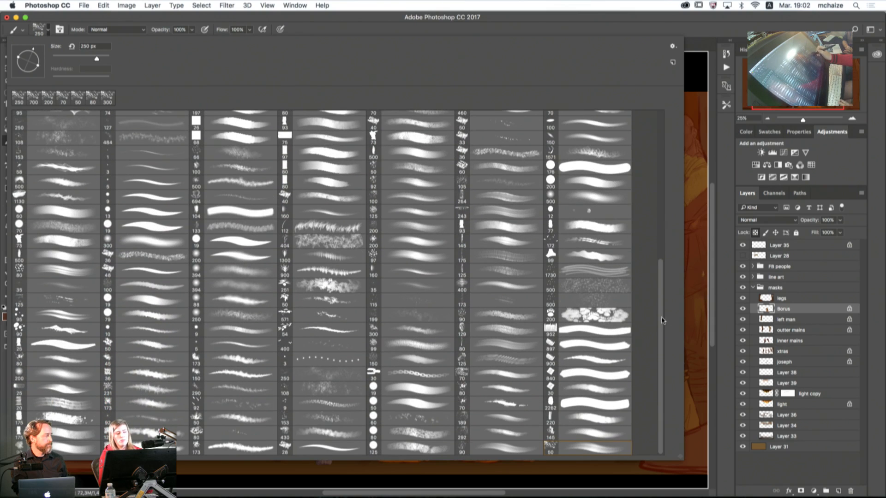
mouse_move(664, 285)
left_mouse_down()
mouse_move(652, 173)
mouse_move(662, 301)
left_mouse_up()
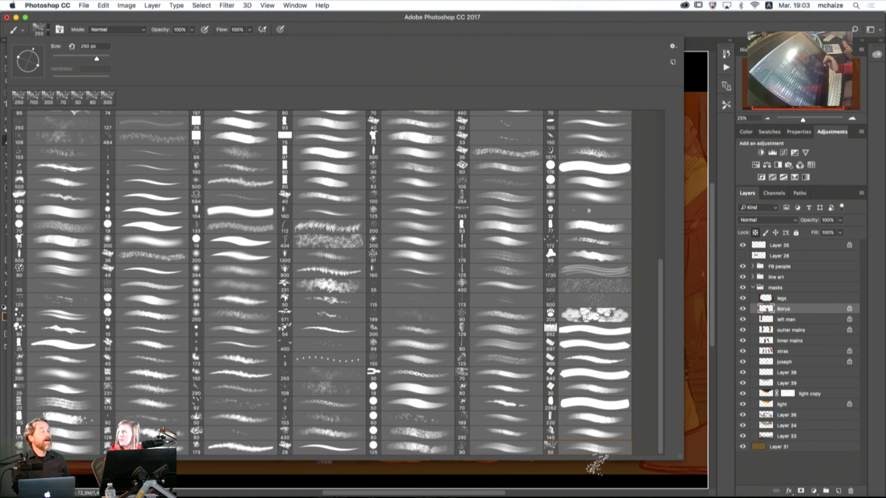
left_click(695, 141)
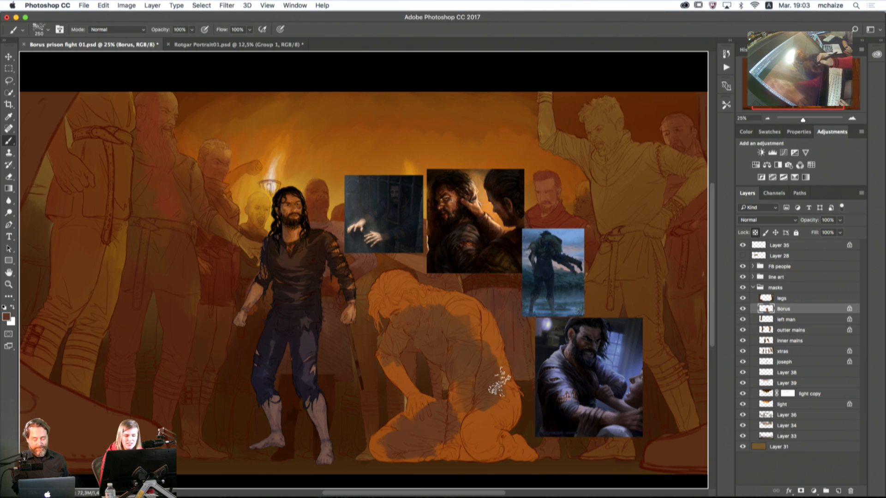
Step: Cover the rest of the kneeling figure's shirt and trousers with muted purple-brown, and tone down the orange forearm with brown
mouse_move(497, 393)
left_mouse_down()
mouse_move(469, 429)
mouse_move(488, 413)
mouse_move(502, 416)
mouse_move(501, 445)
mouse_move(469, 448)
mouse_move(462, 424)
mouse_move(376, 456)
mouse_move(405, 431)
mouse_move(395, 425)
mouse_move(391, 447)
mouse_move(422, 443)
mouse_move(411, 461)
mouse_move(428, 420)
mouse_move(452, 399)
mouse_move(459, 365)
mouse_move(479, 350)
mouse_move(465, 318)
mouse_move(432, 316)
mouse_move(445, 292)
mouse_move(457, 342)
mouse_move(476, 363)
mouse_move(468, 336)
mouse_move(415, 347)
mouse_move(393, 342)
mouse_move(424, 341)
mouse_move(399, 335)
left_mouse_up()
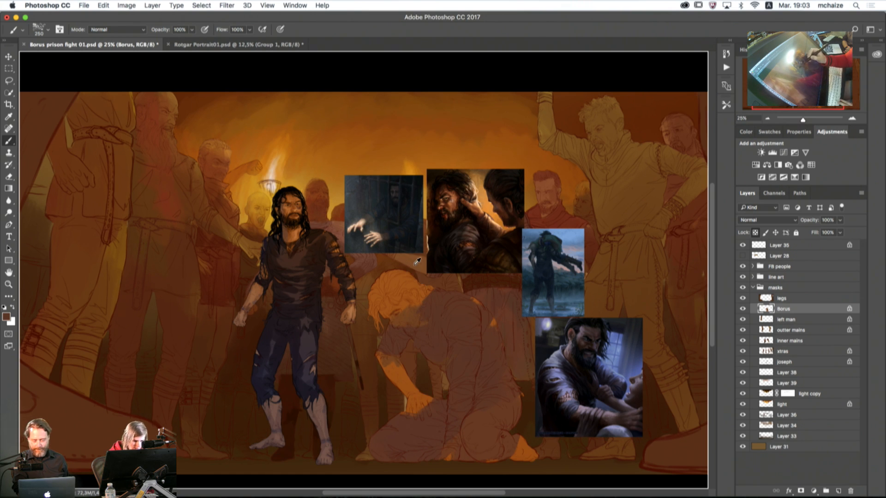
key("bracketleft")
key("bracketleft")
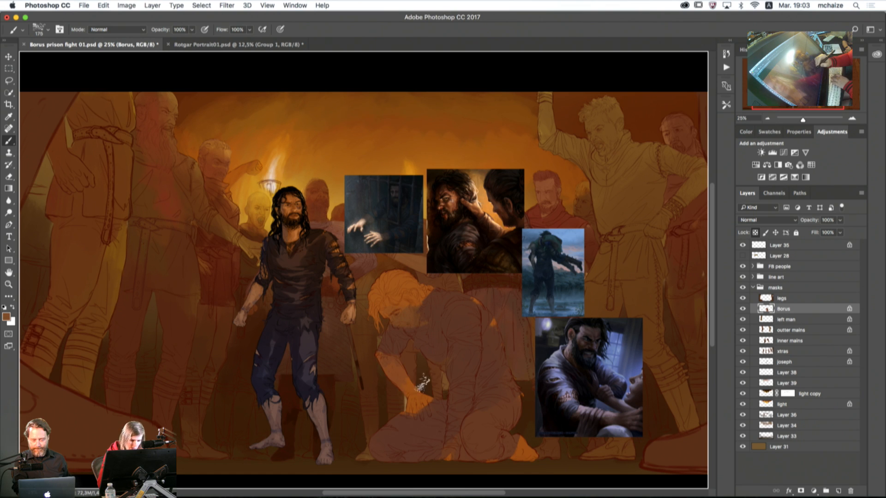
key("bracketright")
key("bracketright")
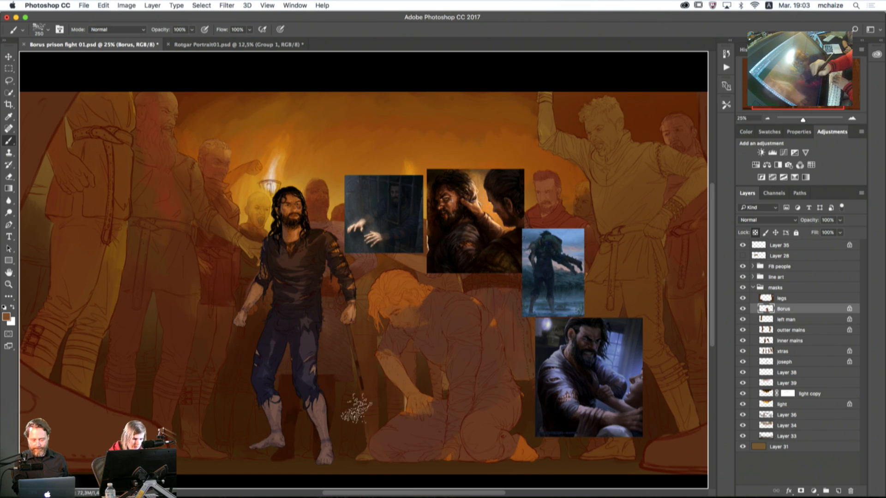
Step: Set the foreground color to brown #703d21 and shade the kneeling figure's face, forearm and hand at 100 to 200 px
left_click(6, 317)
left_click(535, 212)
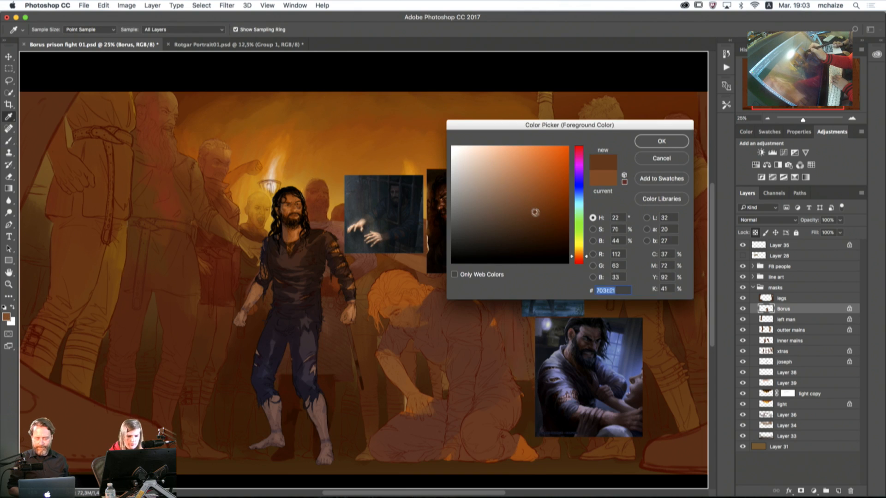
left_click(662, 141)
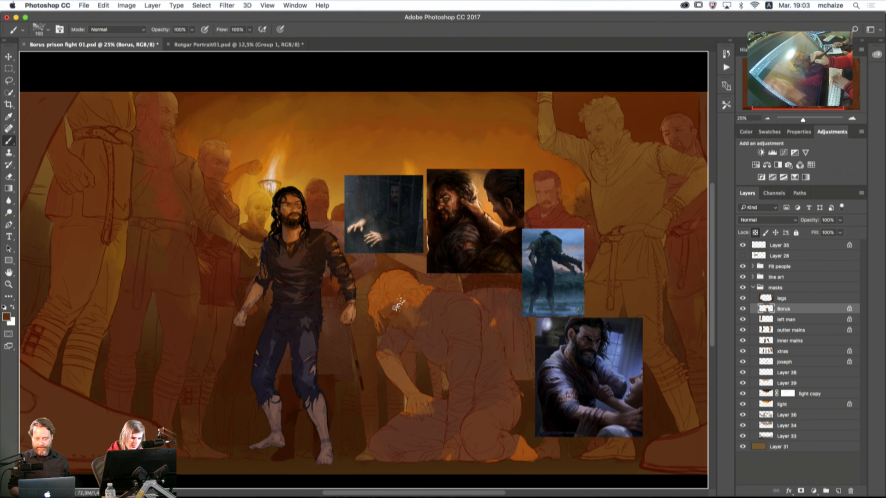
left_click_drag(403, 373, 406, 385)
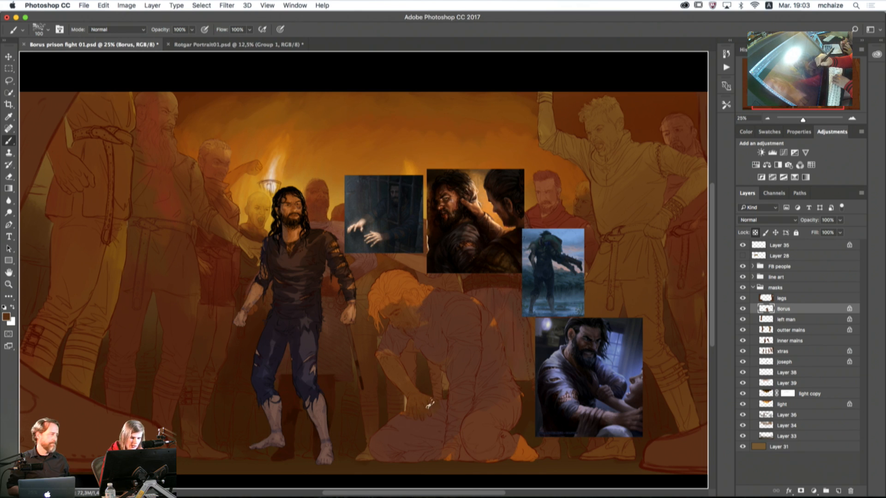
key("bracketright")
key("bracketright")
key("bracketright")
key("bracketright")
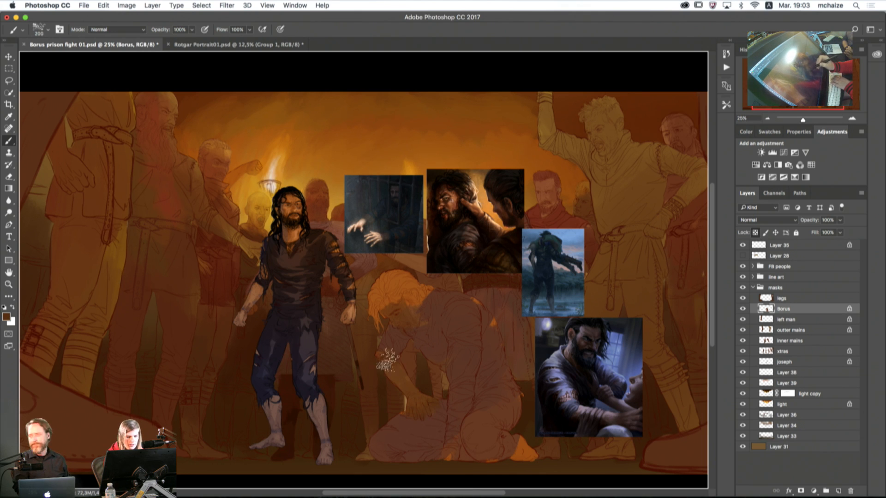
key("bracketleft")
key("bracketleft")
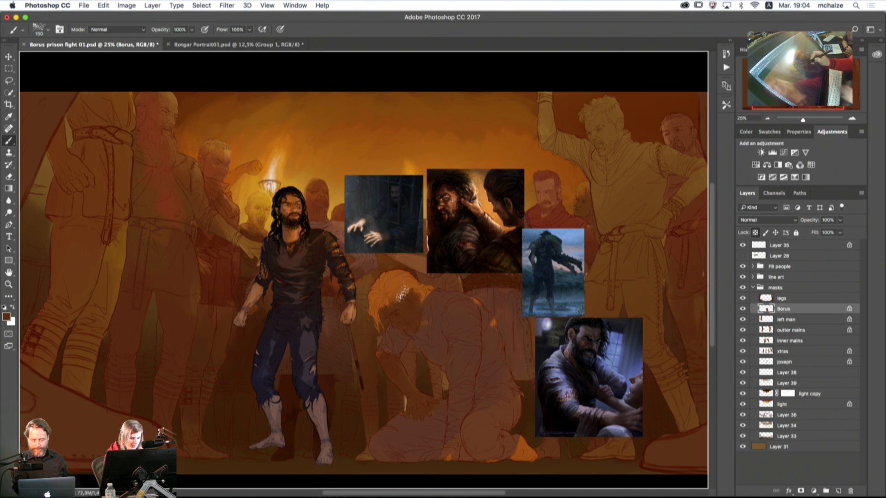
Step: Sample near-black from the reference character's dark hair and block in the kneeling figure's hair with a 150 px brush
left_click(467, 179, "alt")
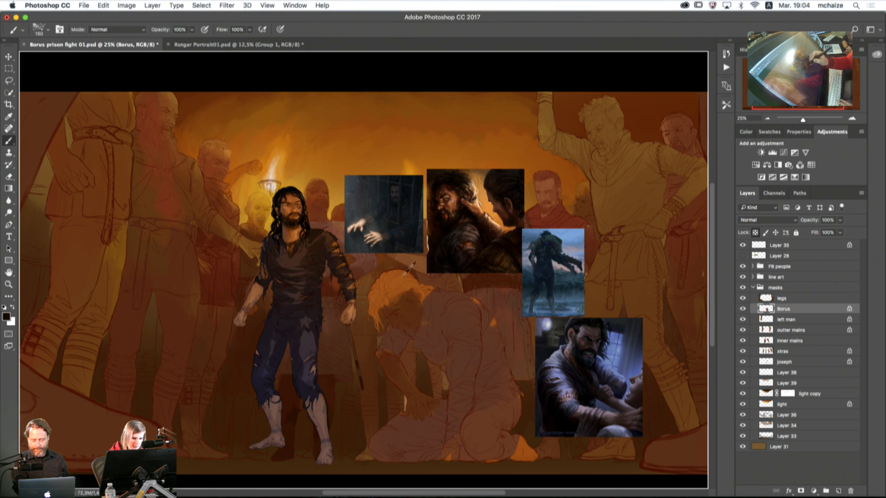
left_click(376, 283, "alt")
left_click(462, 178, "alt")
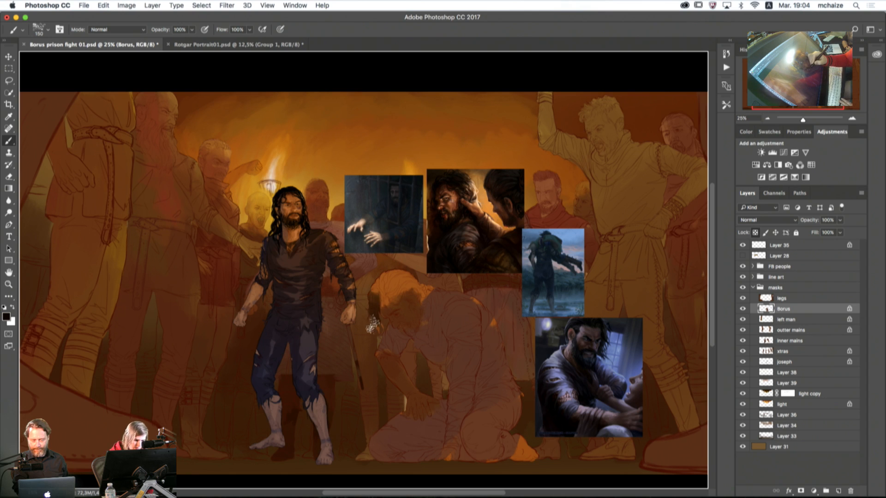
mouse_move(372, 325)
left_mouse_down()
mouse_move(388, 274)
mouse_move(387, 289)
mouse_move(404, 276)
left_mouse_up()
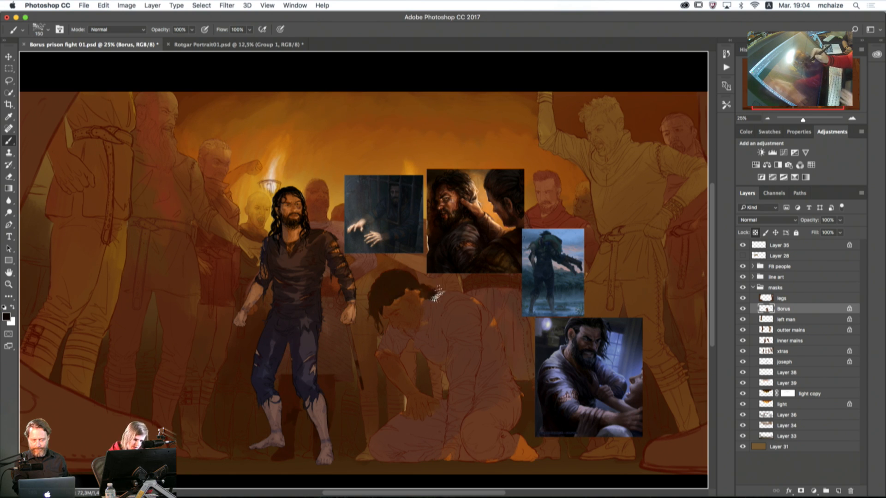
Step: Paint the kneeling figure's hair bun and beard near-black, reducing the brush to 80 and 50 px for the smaller shapes
key("bracketleft")
key("bracketleft")
key("bracketleft")
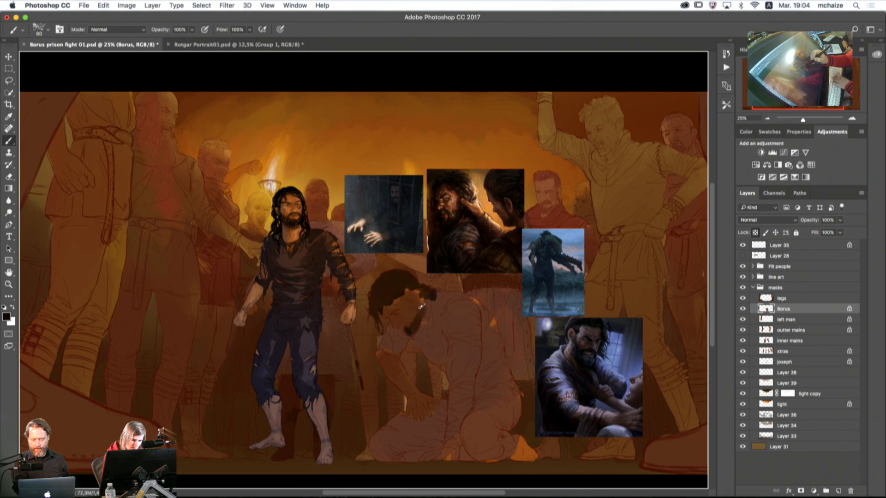
key("bracketleft")
key("bracketleft")
key("bracketleft")
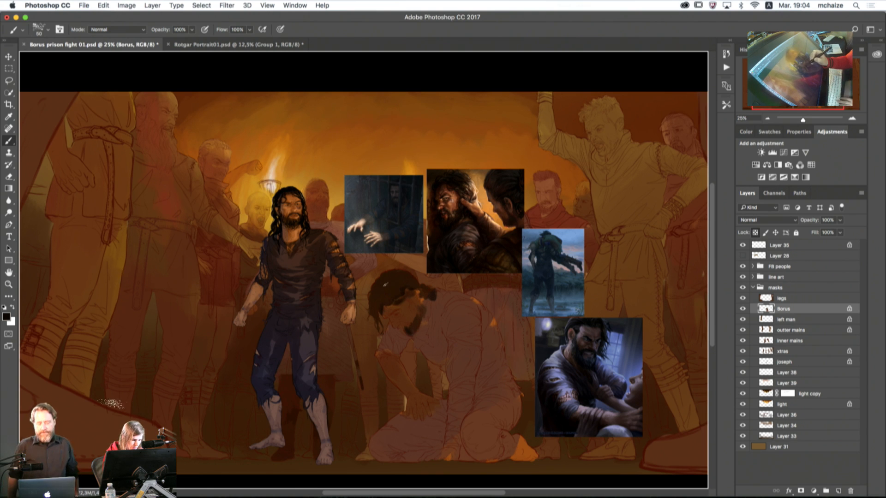
Step: Refine the kneeling figure's hair, bun and beard edges with dark browns sampled from the painting, at 50 to 70 px
left_click(384, 315, "alt")
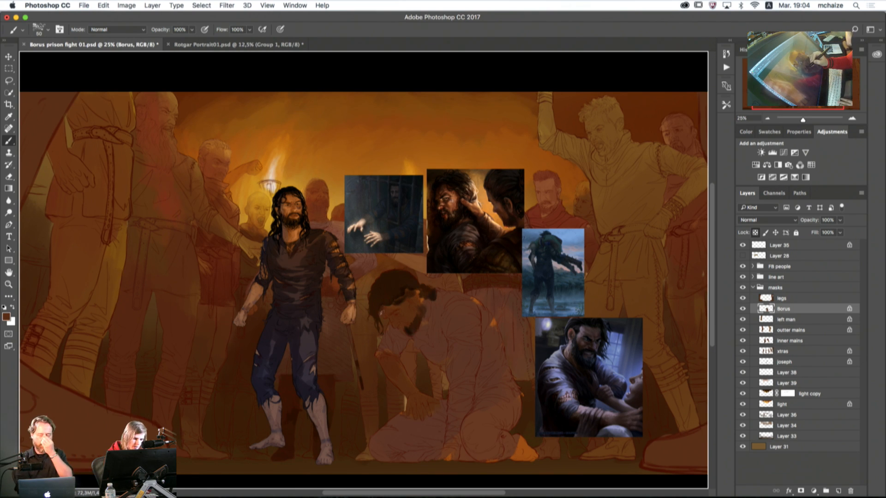
left_click(401, 293, "alt")
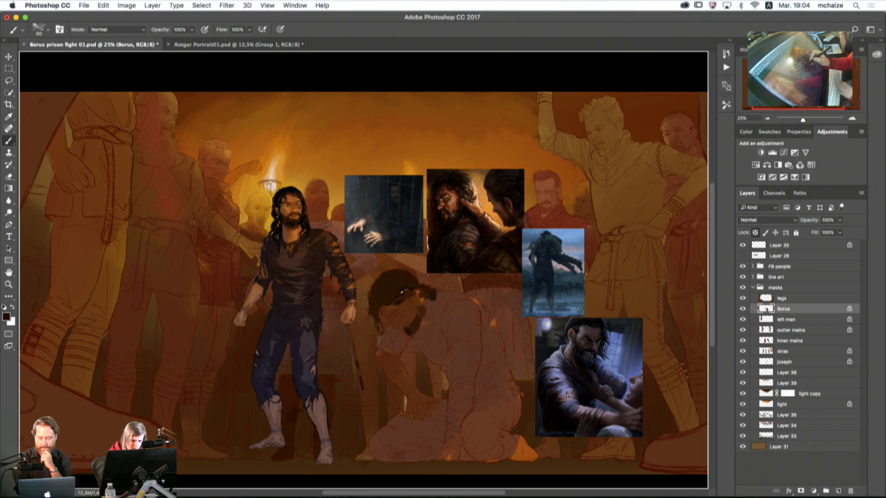
key("bracketleft")
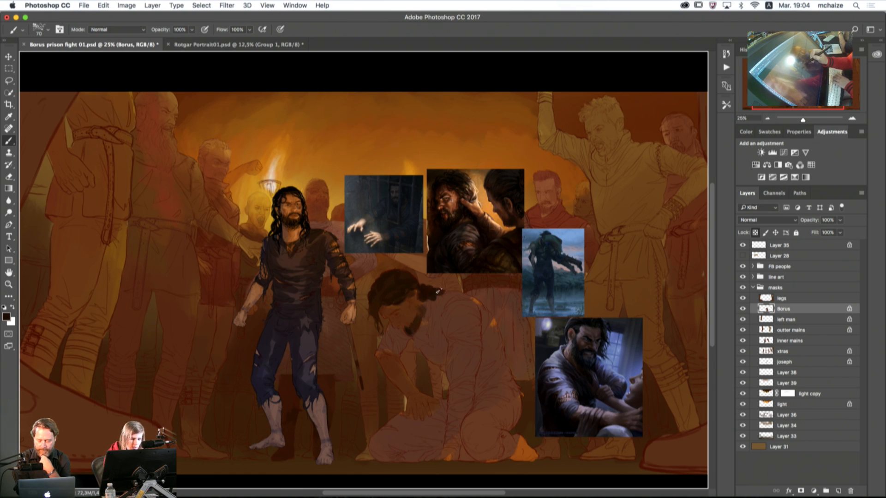
left_click(436, 301, "alt")
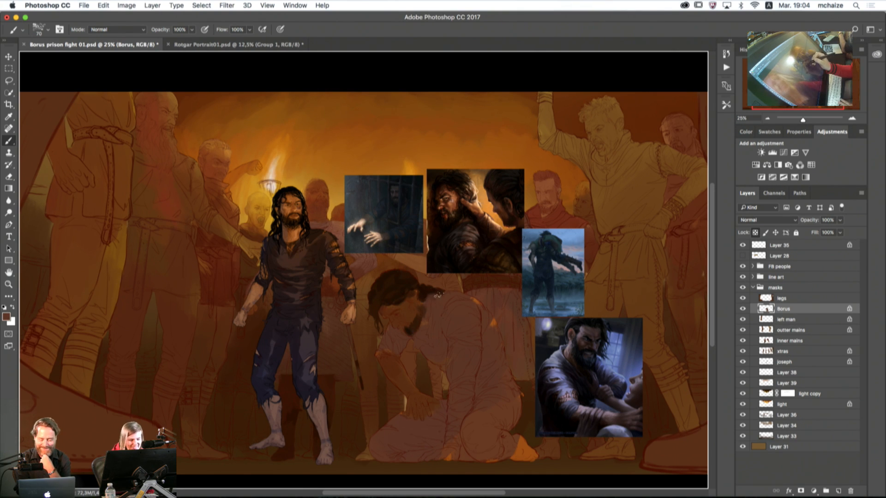
left_click(420, 316, "alt")
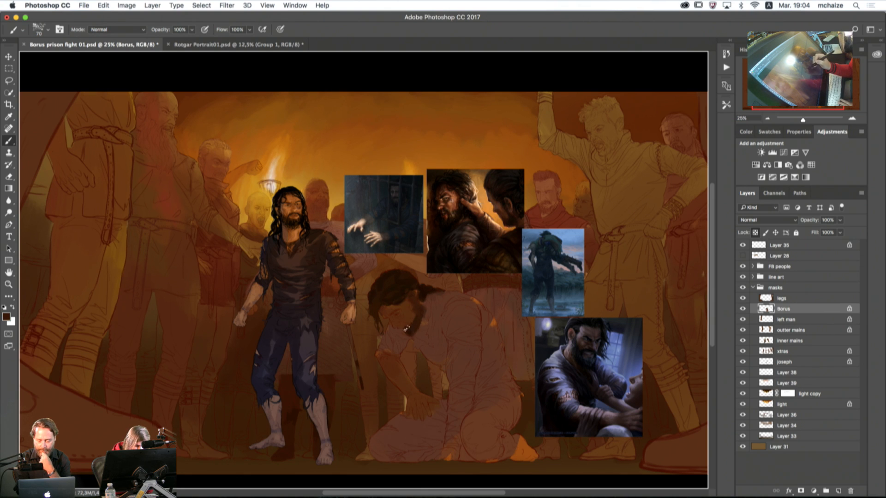
Step: Shade the kneeling figure's face and beard with browns sampled from the skin, enlarging the brush from 80 to 125 px
key("bracketright")
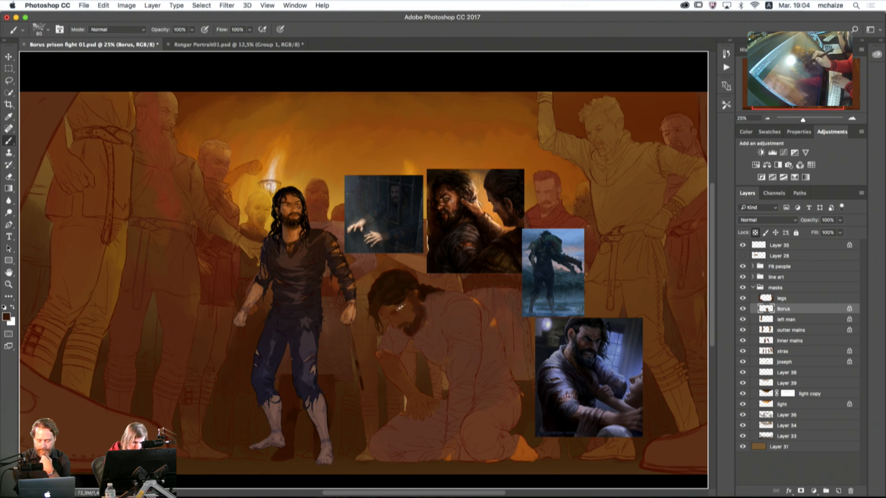
key("bracketright")
key("bracketright")
key("bracketright")
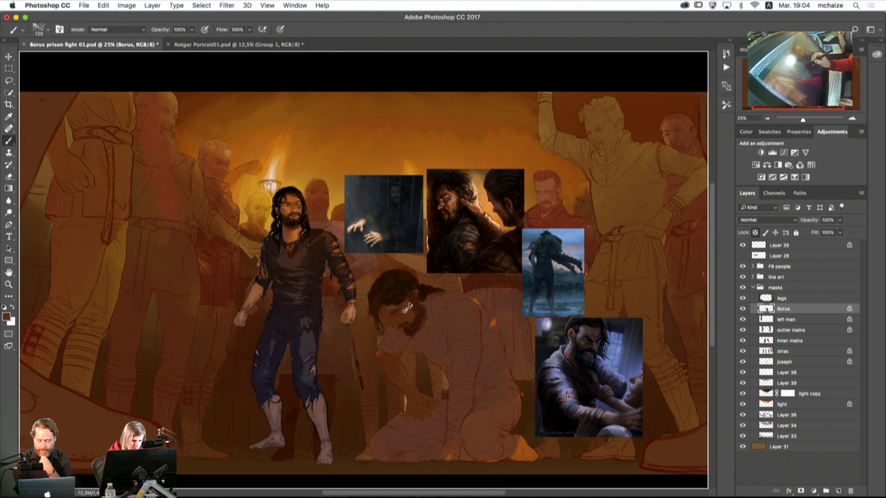
left_click(387, 310, "alt")
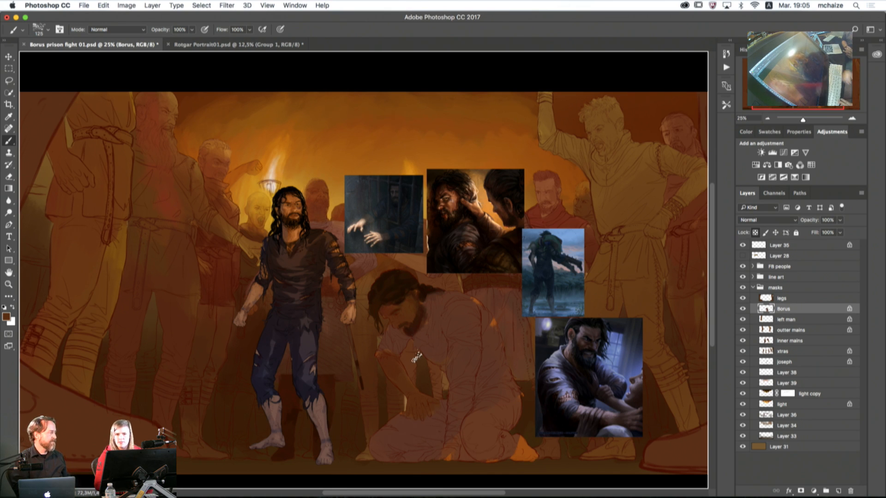
Step: Switch to Rotgar Portrait01.psd, show the terrified expression layer and make it the active layer
left_click(241, 44)
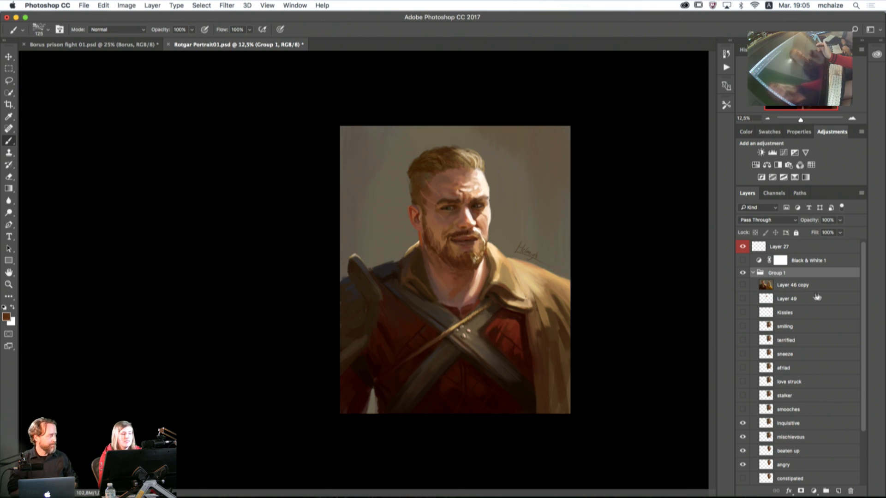
left_click(129, 48)
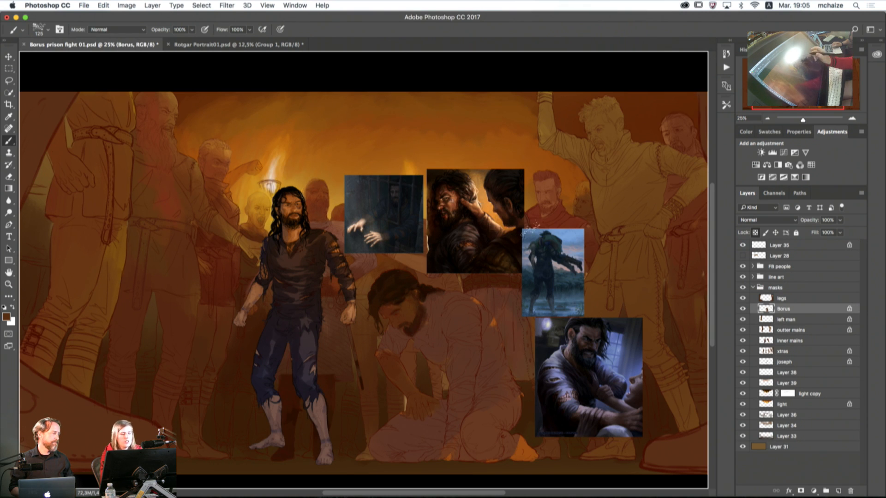
left_click(249, 47)
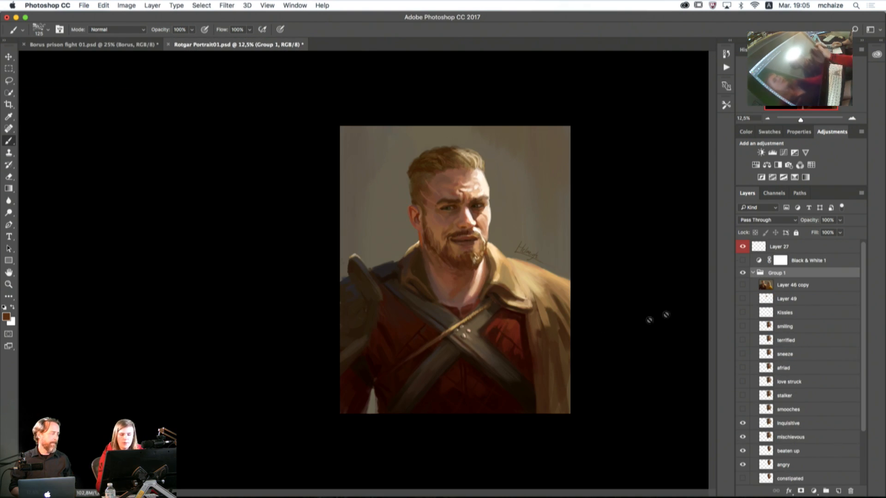
left_click(853, 119)
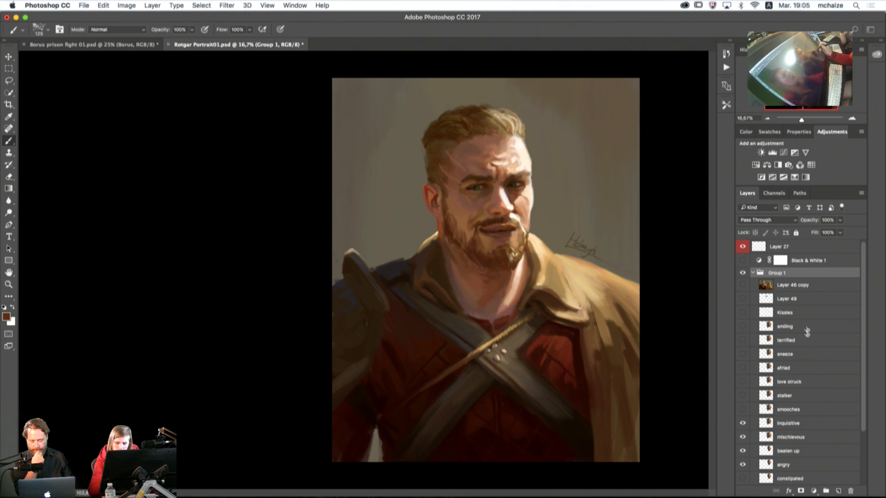
left_click(743, 340)
left_click(743, 341)
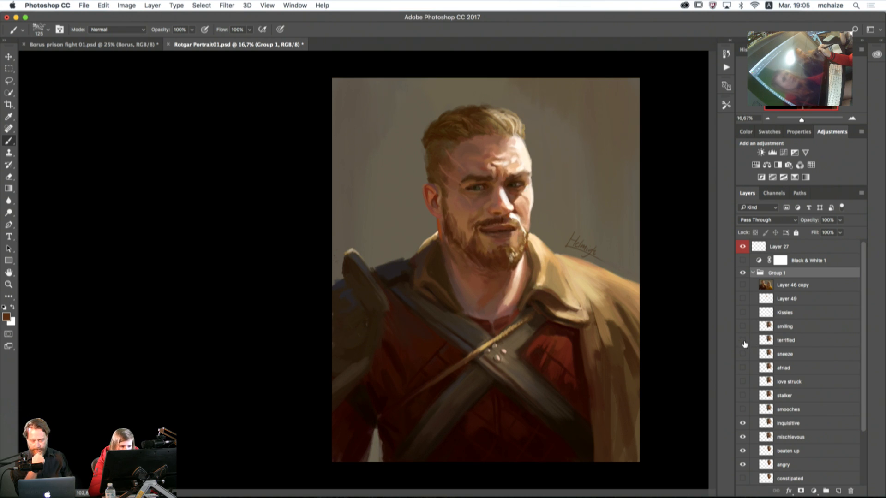
left_click(743, 341)
left_click(743, 342)
left_click(744, 341)
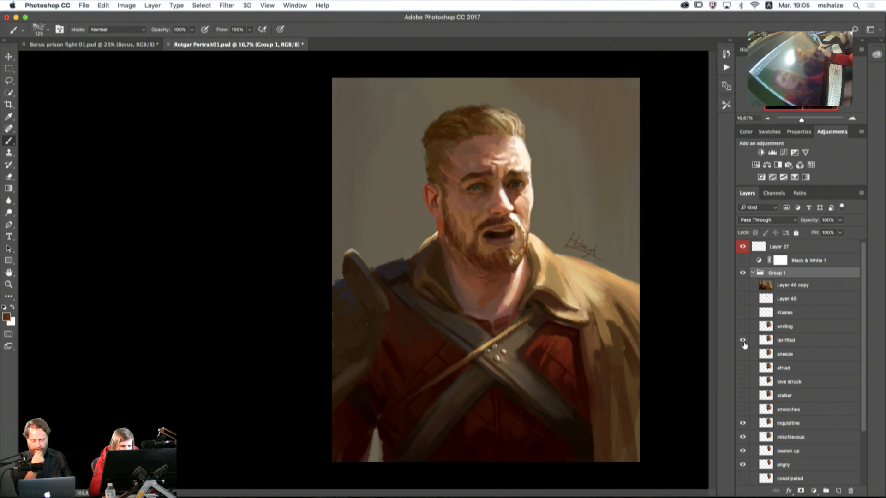
left_click(779, 343)
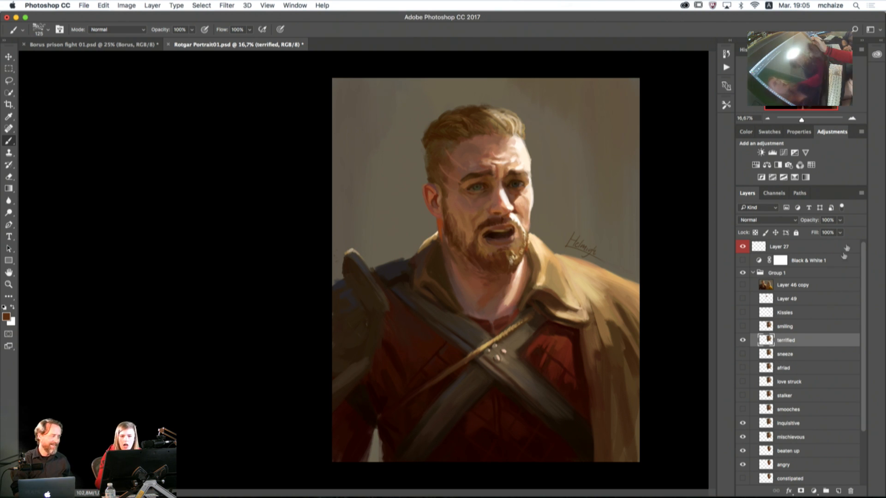
Step: Add a new empty layer directly above the terrified layer
left_click(852, 119)
left_click_drag(665, 155, 579, 248)
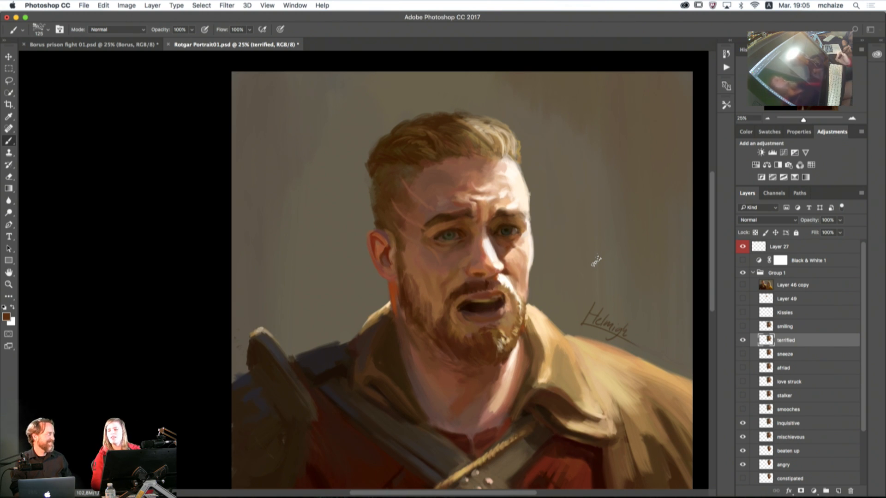
left_click(789, 409)
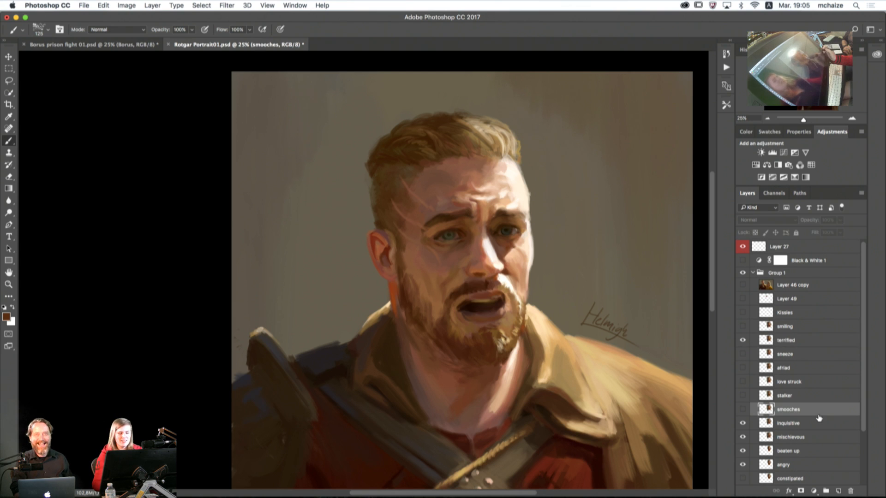
left_click(799, 344)
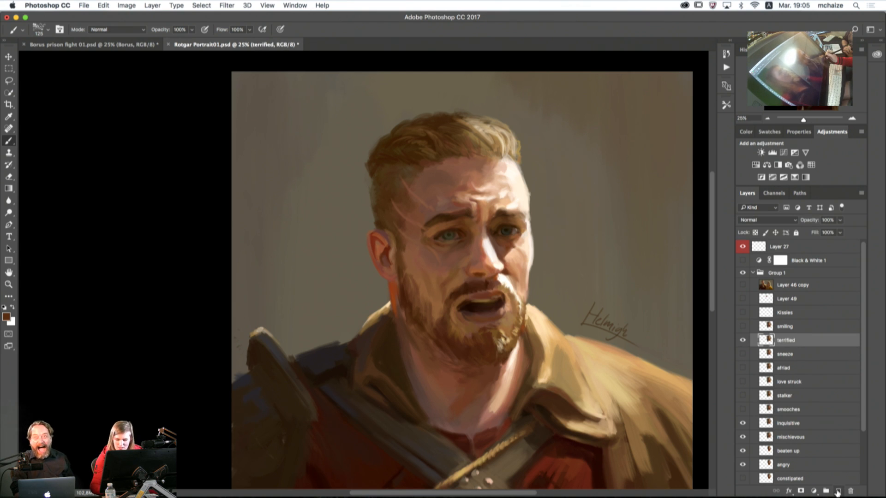
left_click(838, 491)
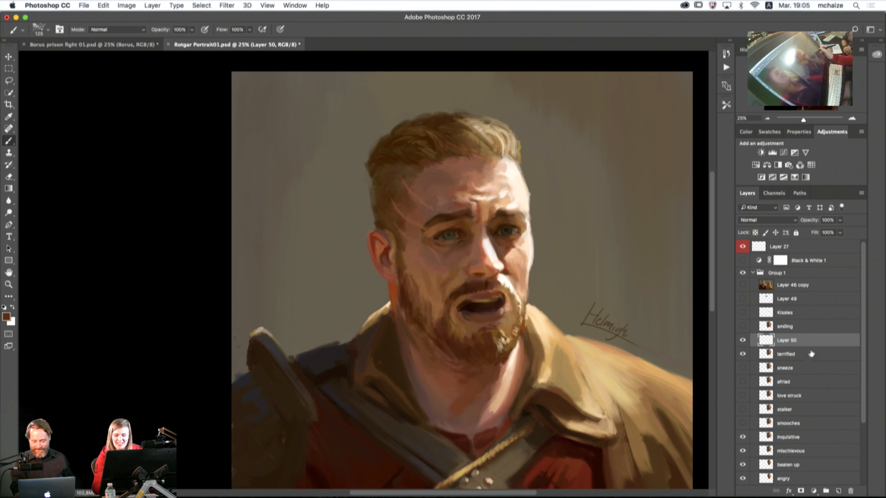
Step: Duplicate the terrified layer, rename the copy scream and hide the original
left_click_drag(828, 354, 839, 490)
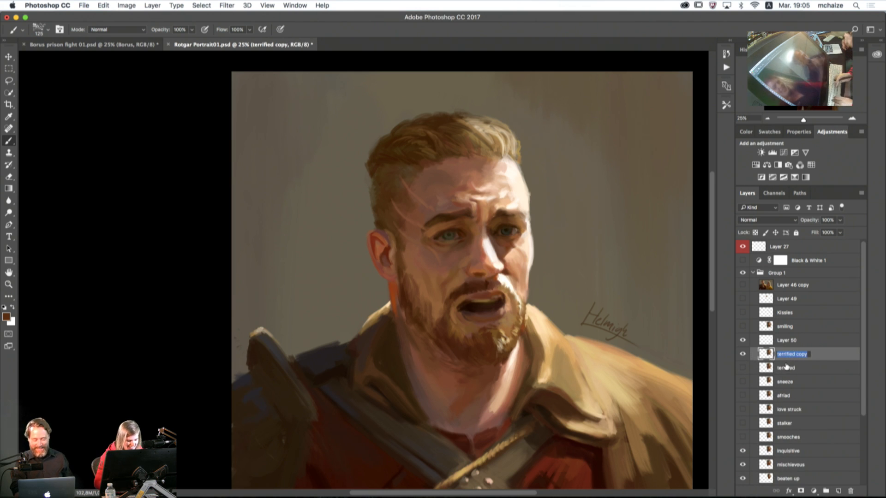
type("scree")
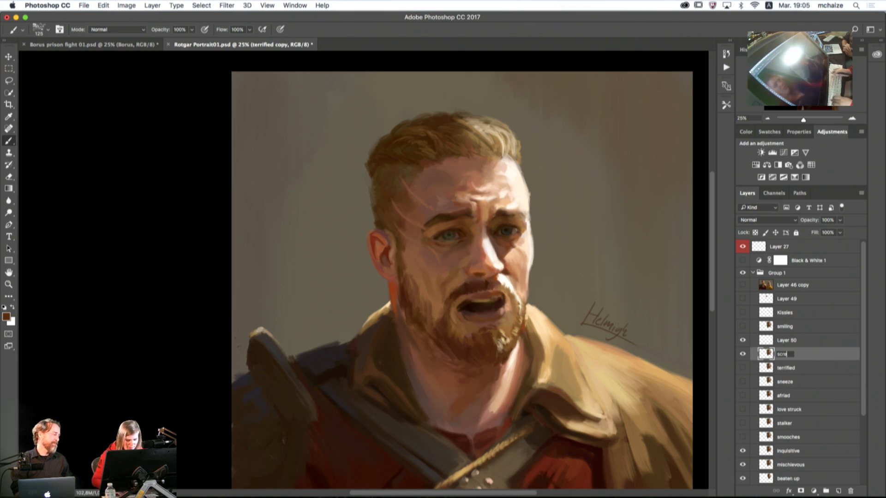
key("Return")
left_click(778, 340)
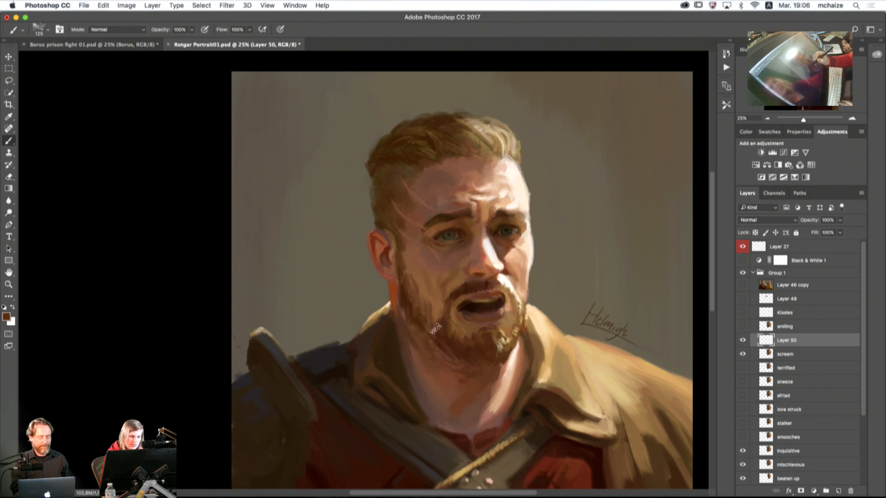
Step: Lasso the bearded jaw and chin below the mouth on the scream layer and copy the selection to its own layer
left_click(768, 363)
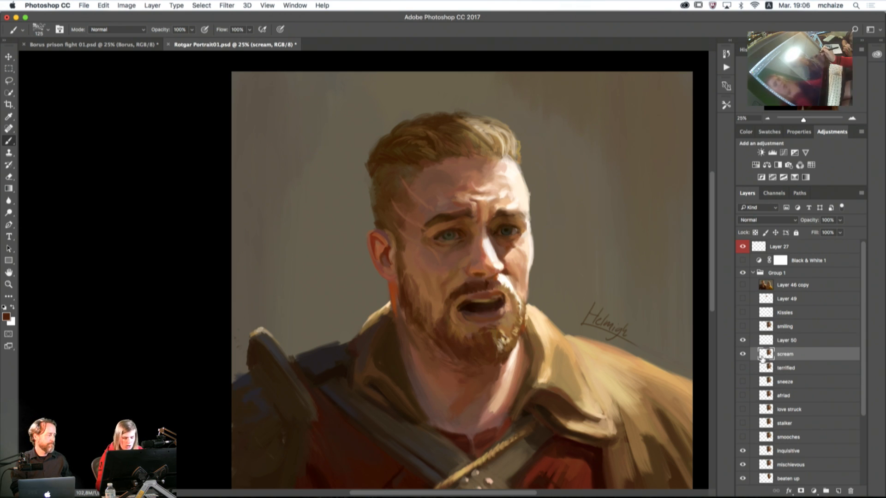
key("l")
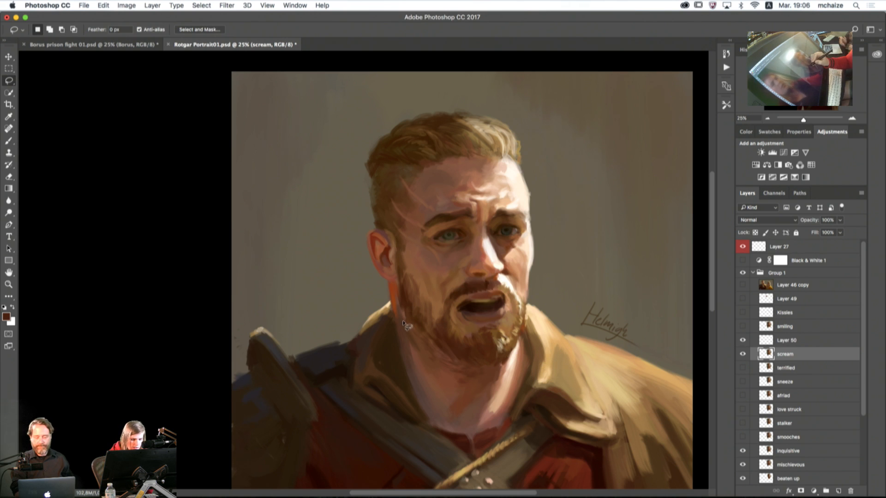
mouse_move(404, 323)
left_mouse_down()
mouse_move(422, 309)
mouse_move(443, 331)
mouse_move(490, 328)
mouse_move(524, 305)
mouse_move(515, 356)
mouse_move(493, 373)
mouse_move(438, 364)
mouse_move(403, 324)
left_mouse_up()
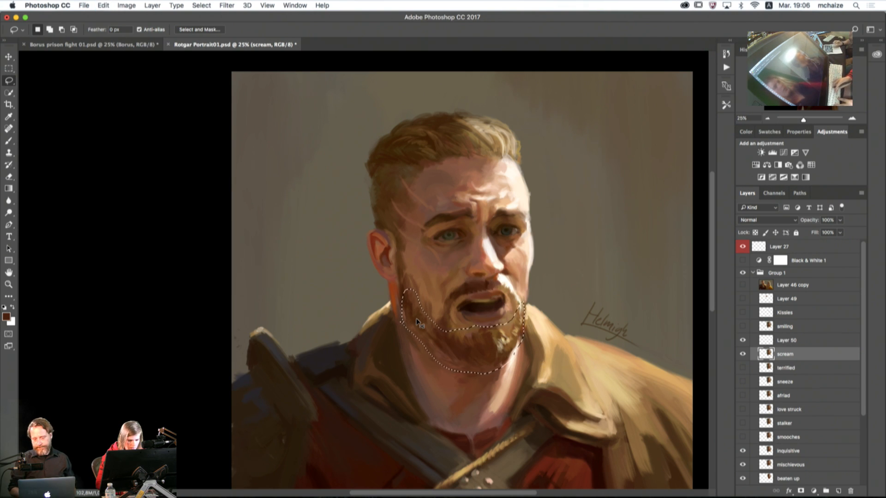
key("ctrl+j")
Step: Rotate the copied jaw piece 3.33° and move it slightly down to open the mouth, then activate the Brush on its layer
key("ctrl+t")
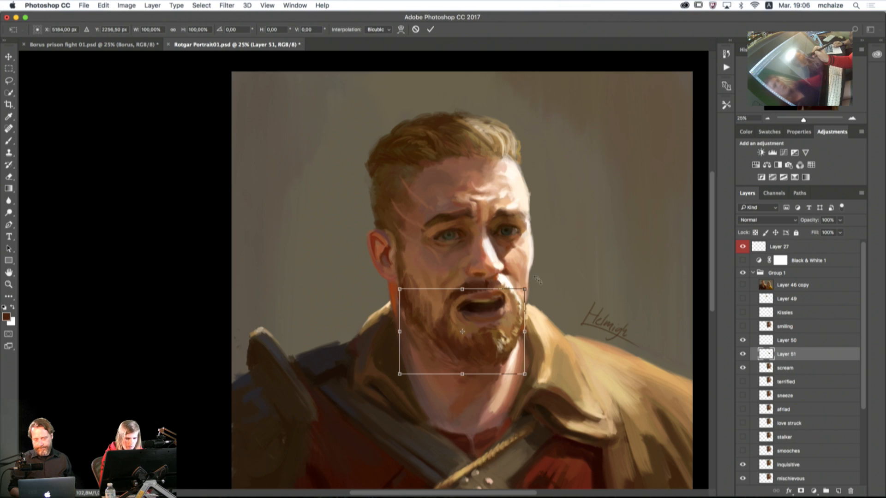
left_click_drag(538, 277, 535, 284)
left_click_drag(486, 354, 491, 361)
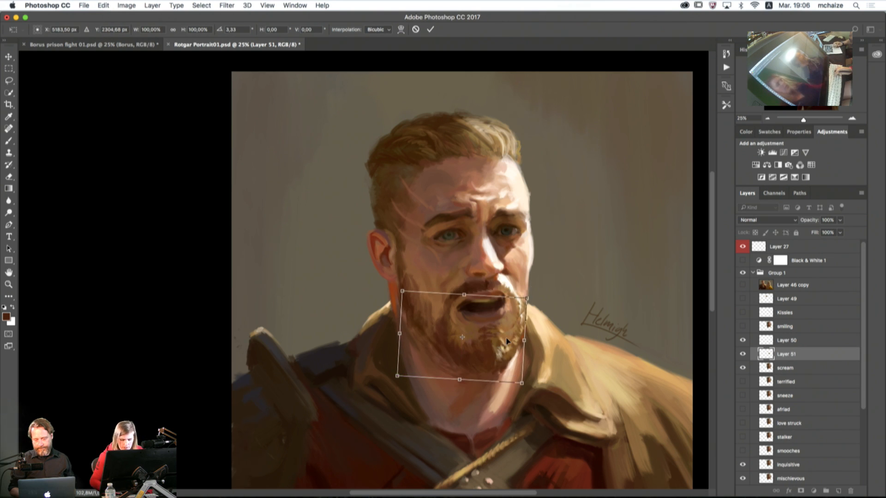
key("Return")
key("l")
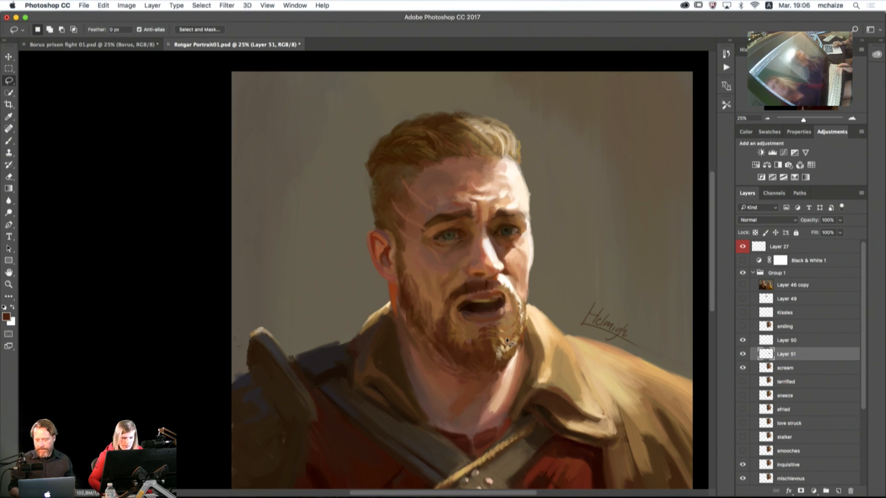
left_click(9, 57)
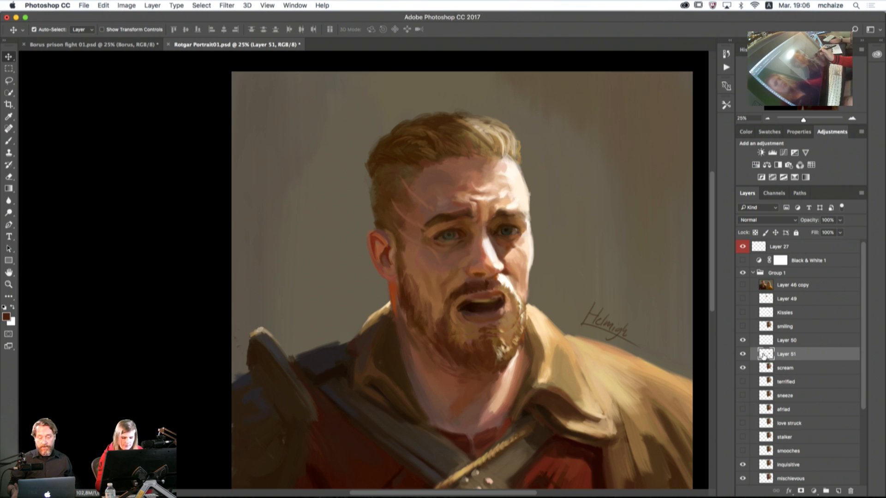
key("b")
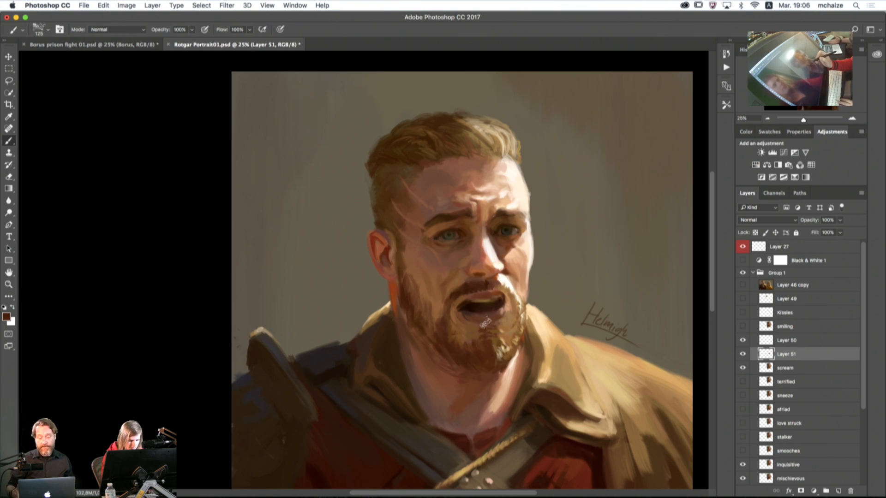
Step: On Layer 50, paint a larger dark opening inside the mouth with near-black brown sampled from it, using a 90 px brush
left_click(475, 331, "alt")
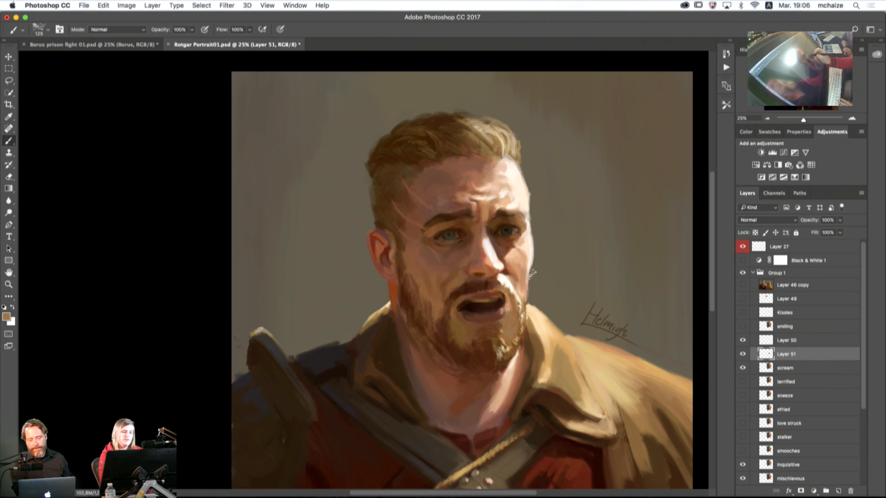
left_click(780, 342)
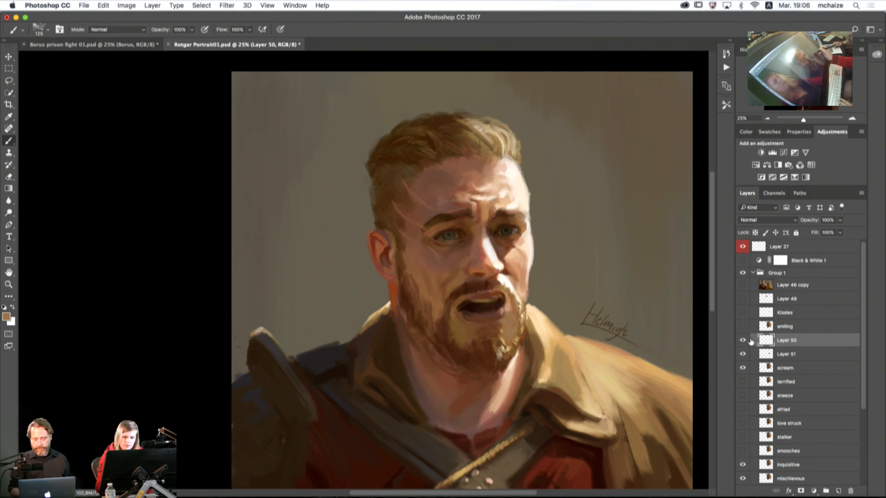
left_click(478, 306, "alt")
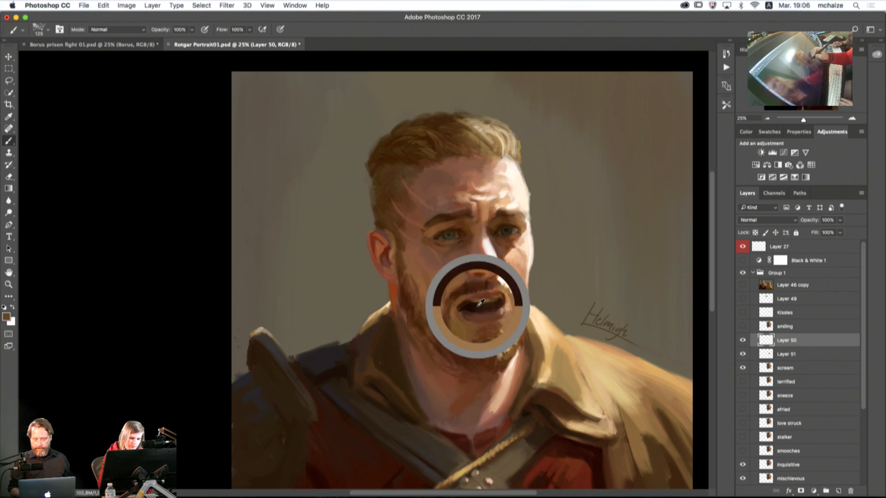
key("bracketright")
key("bracketright")
key("bracketright")
key("bracketleft")
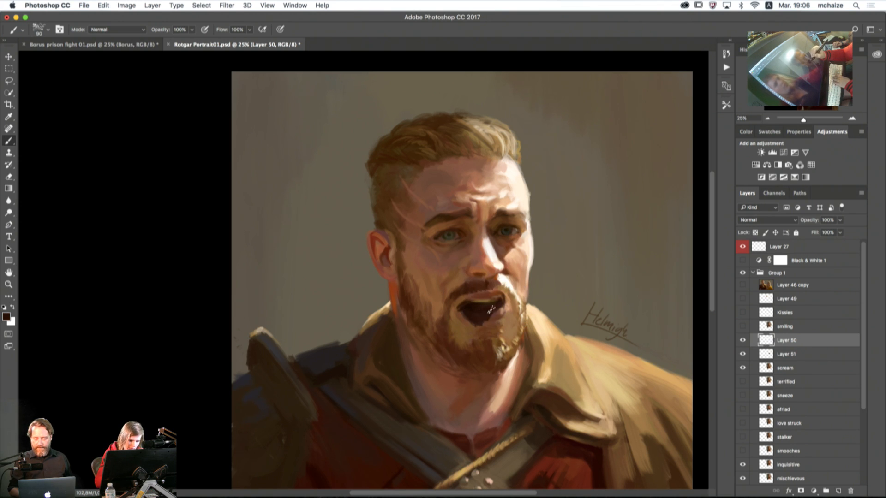
mouse_move(464, 313)
left_mouse_down()
mouse_move(492, 320)
mouse_move(503, 312)
left_mouse_up()
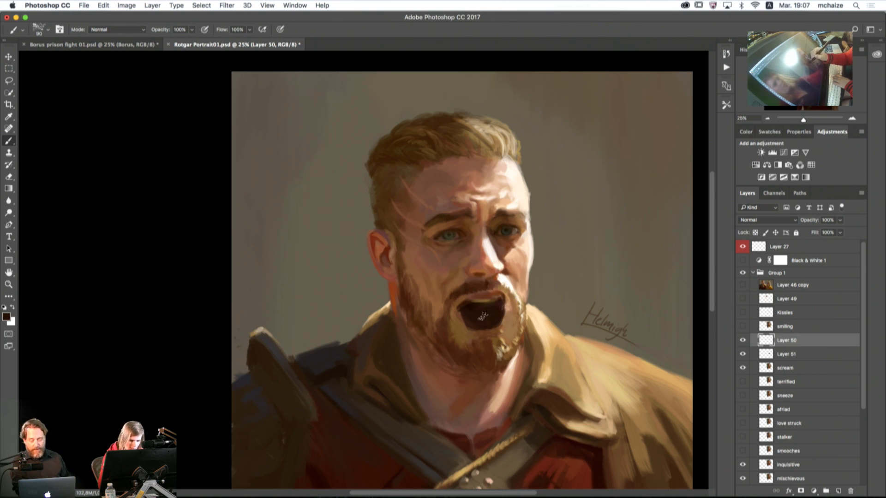
Step: Compare the face with and without Layer 50's painted mouth and browse the brush presets
left_click(743, 341)
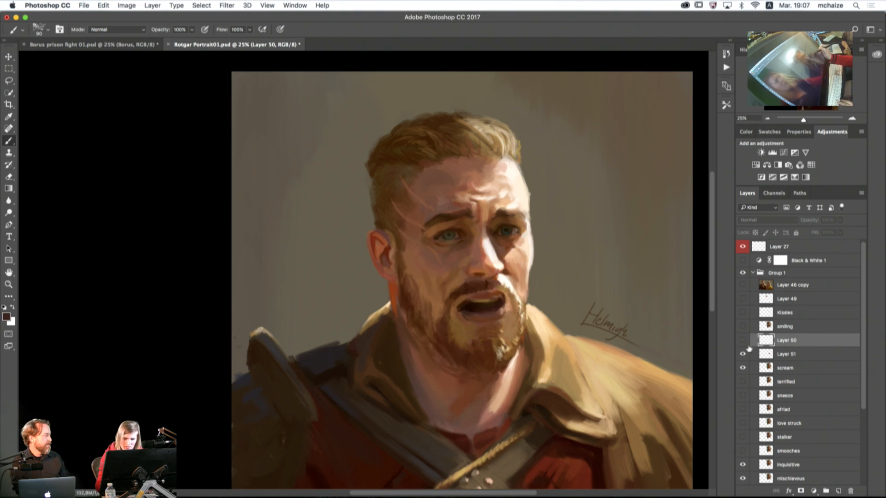
left_click(743, 341)
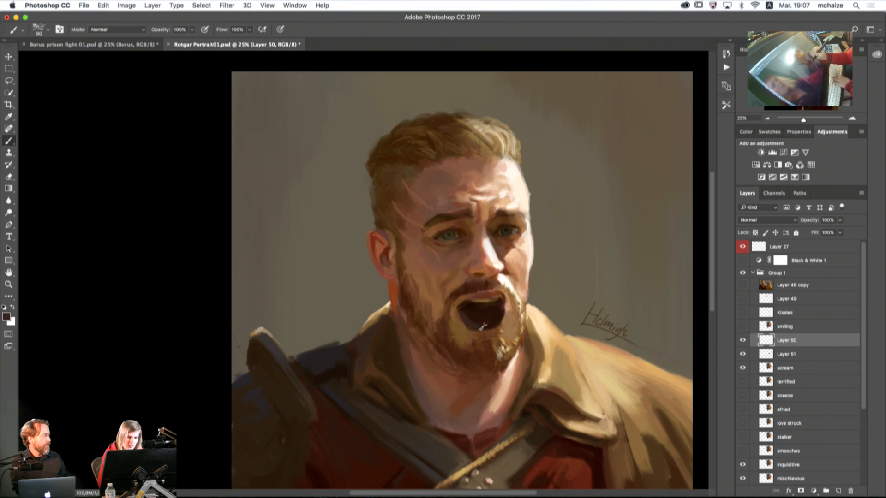
left_click(40, 29)
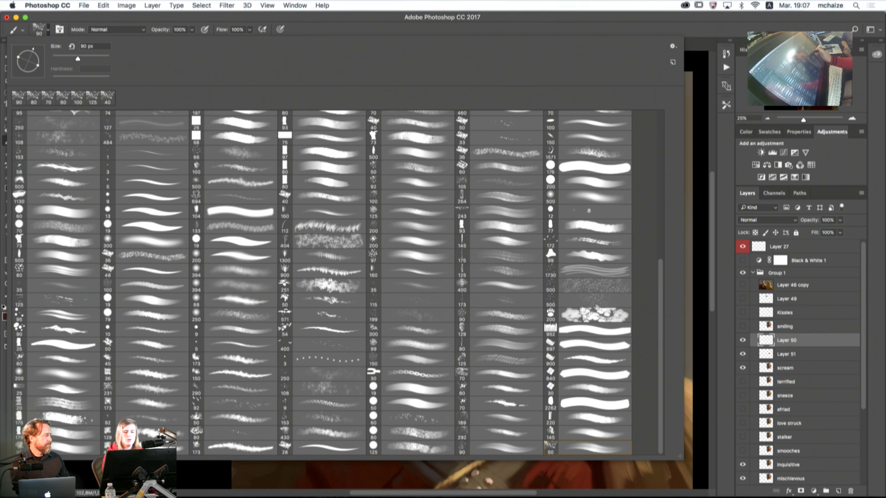
mouse_move(660, 307)
left_mouse_down()
mouse_move(660, 134)
mouse_move(663, 327)
left_mouse_up()
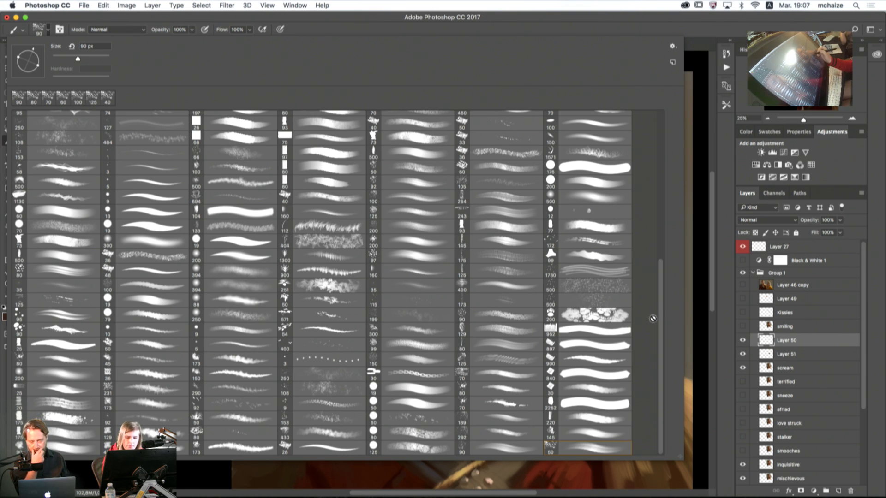
left_click_drag(659, 325, 661, 152)
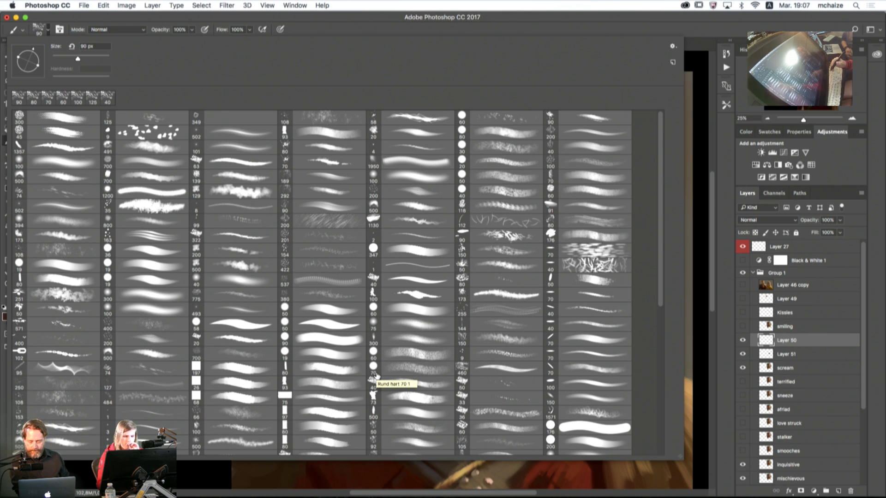
left_click(598, 29)
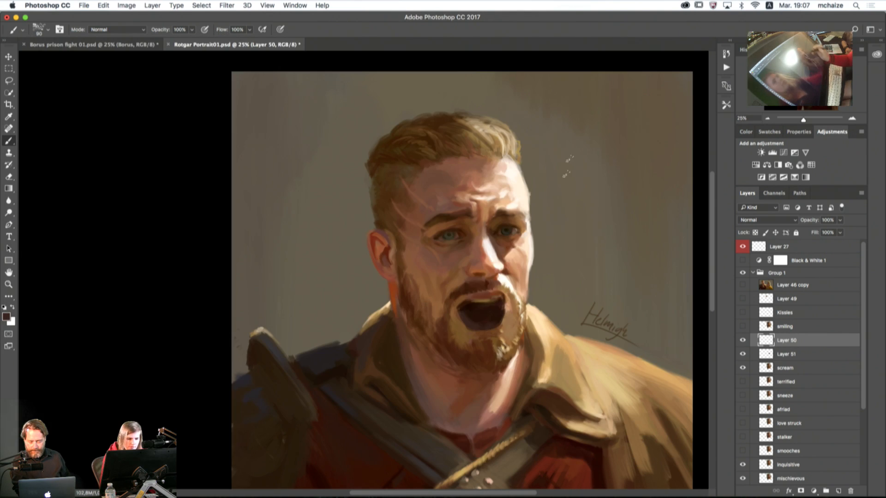
left_click(743, 341)
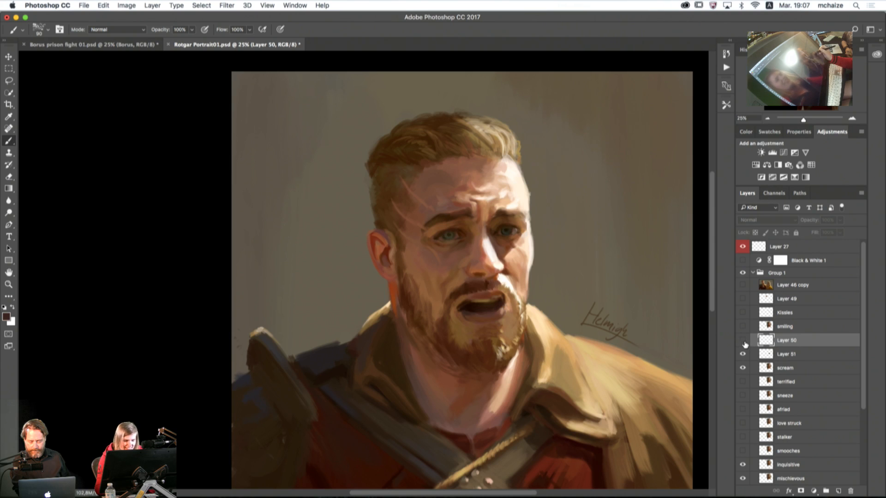
left_click(744, 341)
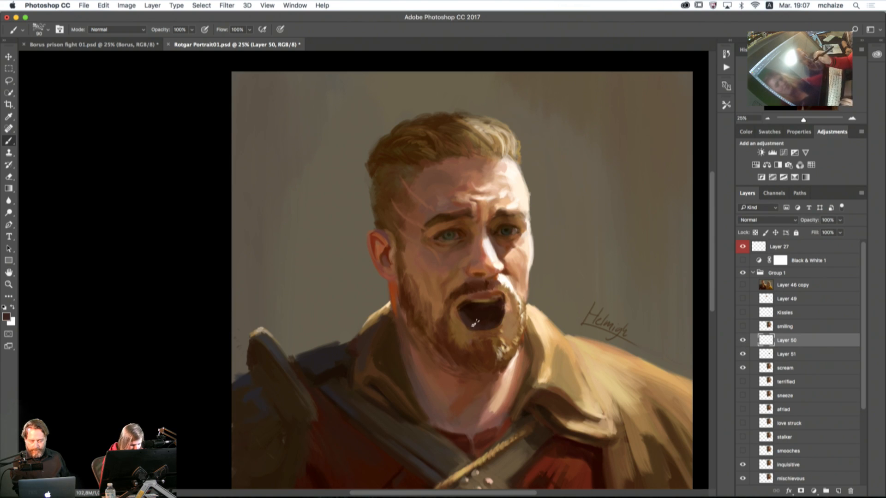
Step: Paint a lower rim inside the open mouth with ochre brown sampled from beneath the upper lip, using a 60 px brush
left_click(484, 301, "alt")
key("bracketleft")
key("bracketleft")
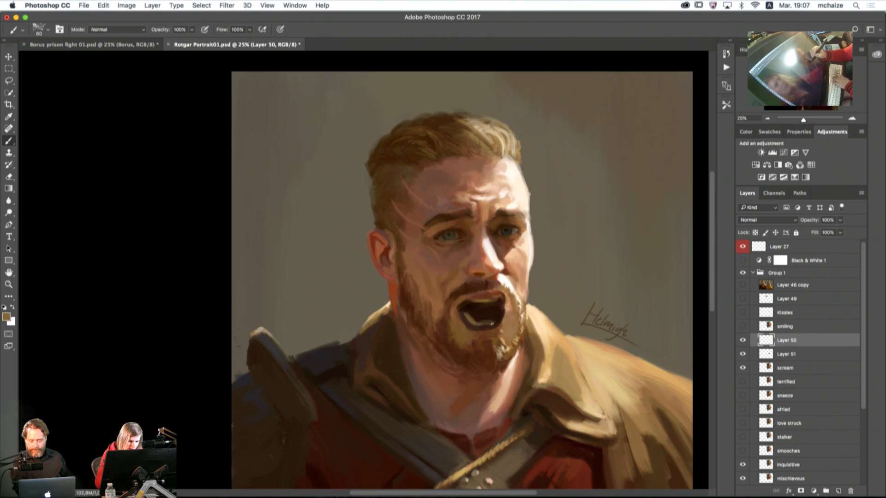
left_click(480, 309, "alt")
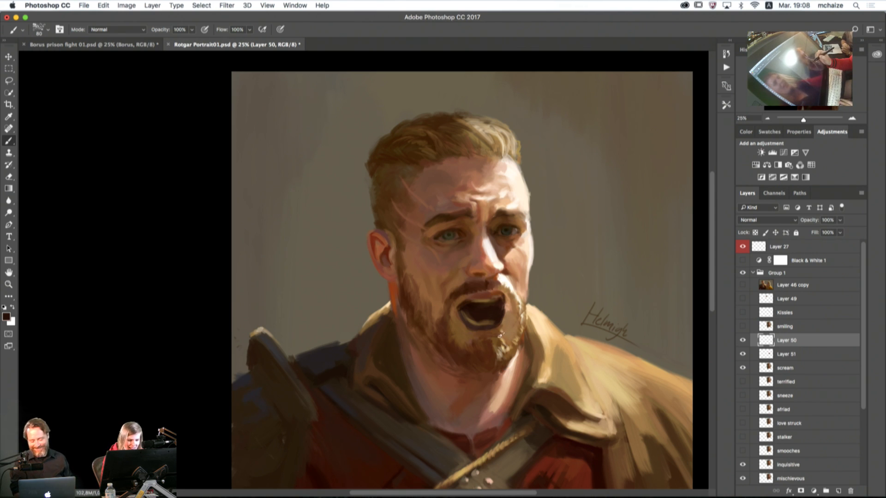
Step: Refine the mouth's corners and lower edge with sampled beard brown, skin and dark mouth colors, using a 60 px brush
left_click(458, 303, "alt")
key("bracketleft")
key("bracketleft")
key("bracketleft")
key("bracketleft")
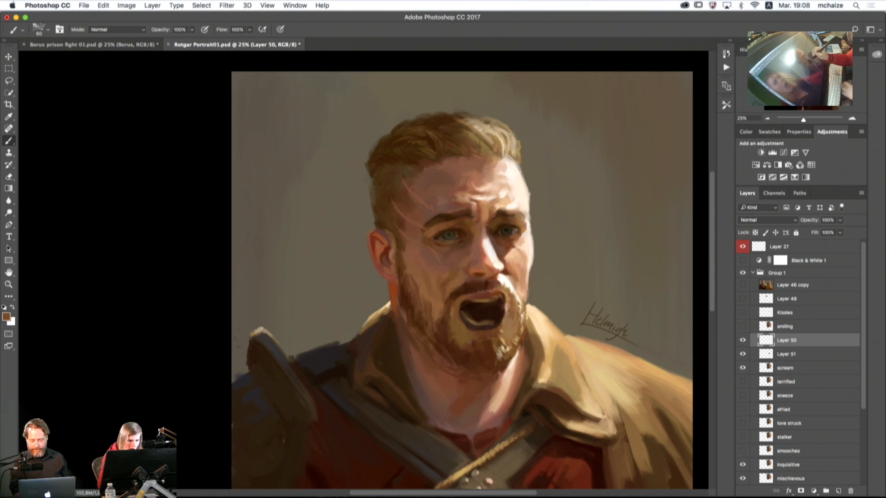
left_click(508, 312, "alt")
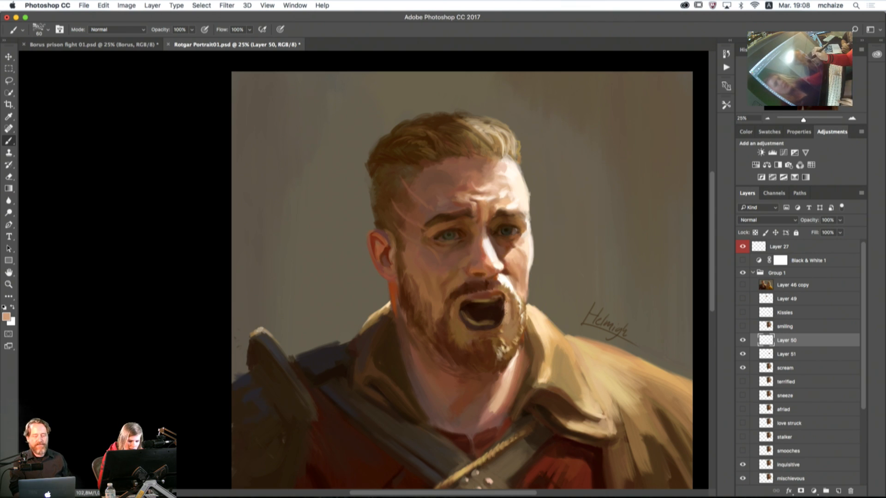
left_click(482, 314, "alt")
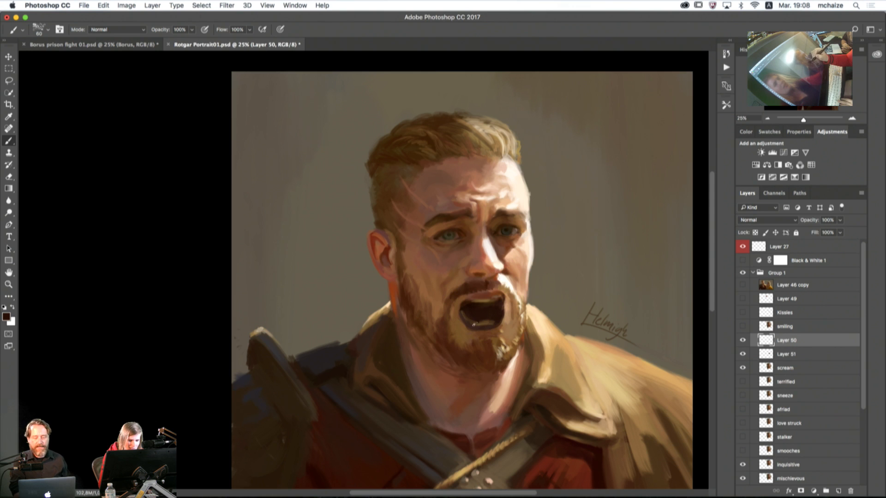
mouse_move(475, 324)
left_mouse_down()
mouse_move(495, 319)
mouse_move(479, 329)
left_mouse_up()
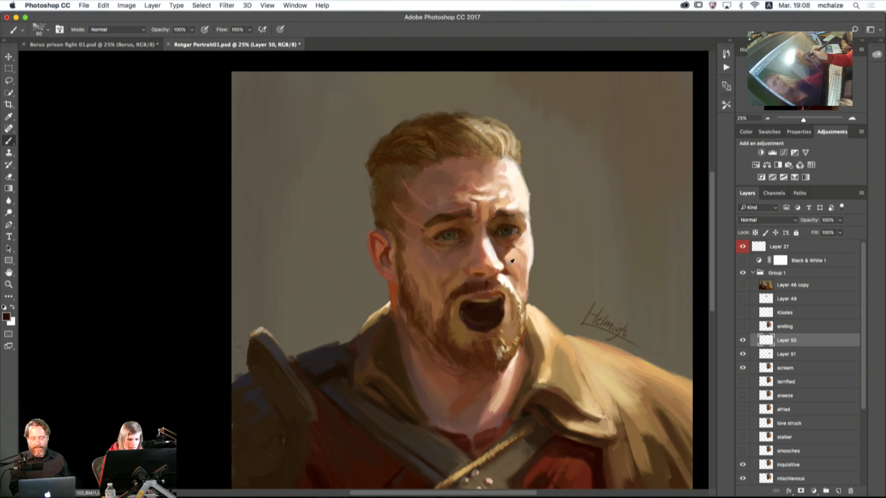
Step: Paint a tongue inside the open mouth with reddish cheek color and tunic red, using a 100 px brush
left_click(511, 263, "alt")
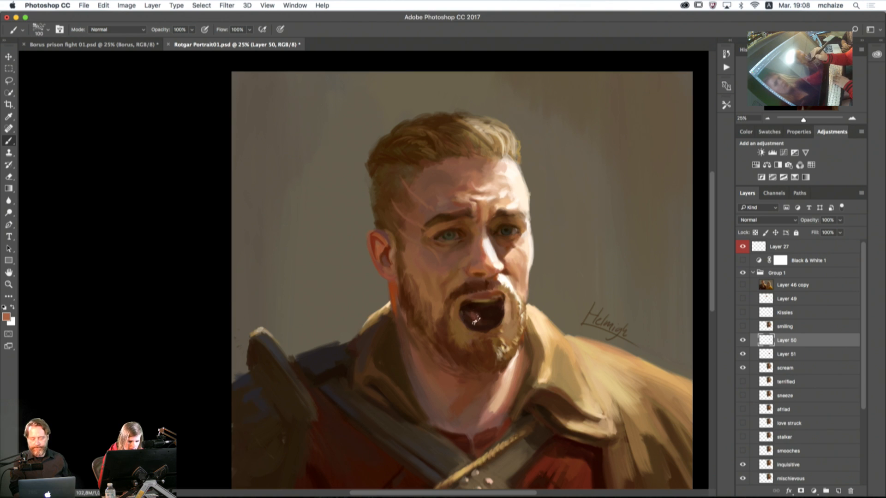
left_click_drag(476, 320, 479, 325)
left_click(575, 454, "alt")
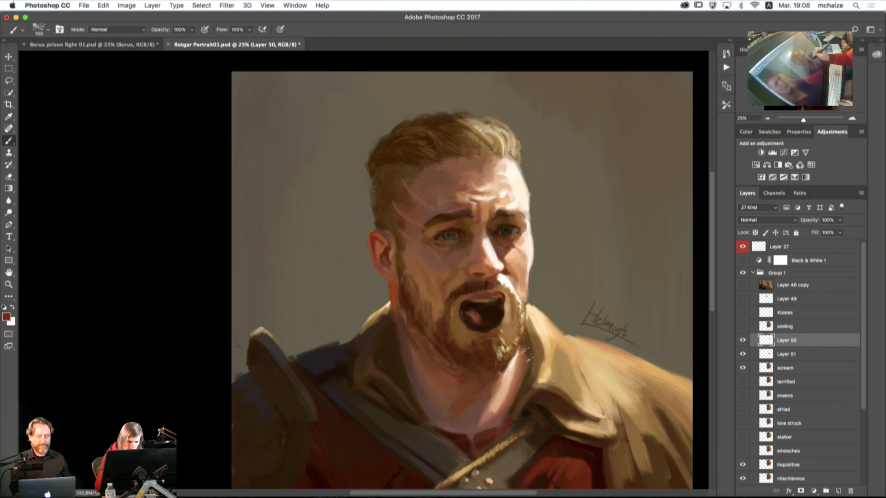
left_click_drag(467, 313, 475, 310)
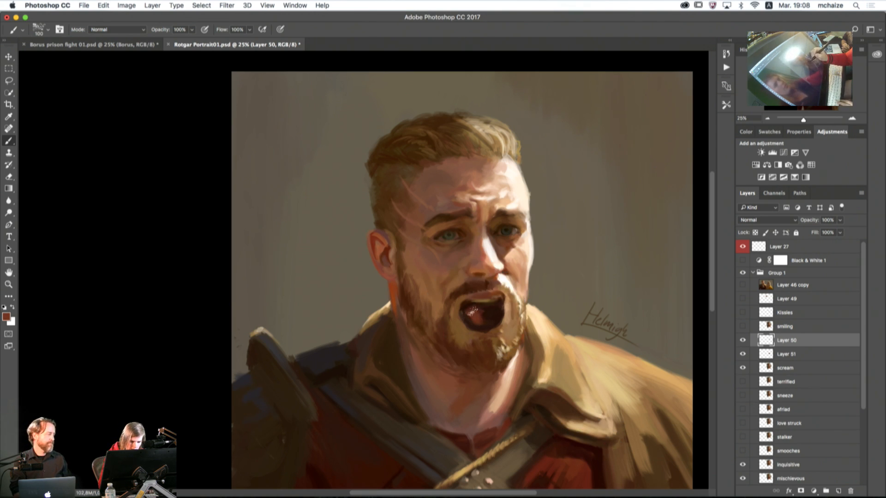
Step: Shape and darken the tongue's edges with dark red-brown tones sampled inside the mouth
left_click(489, 312, "alt")
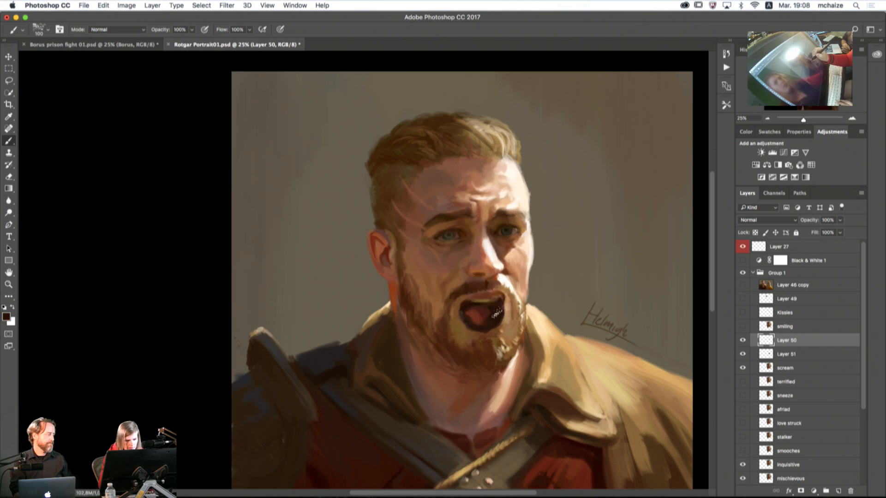
left_click(487, 315, "alt")
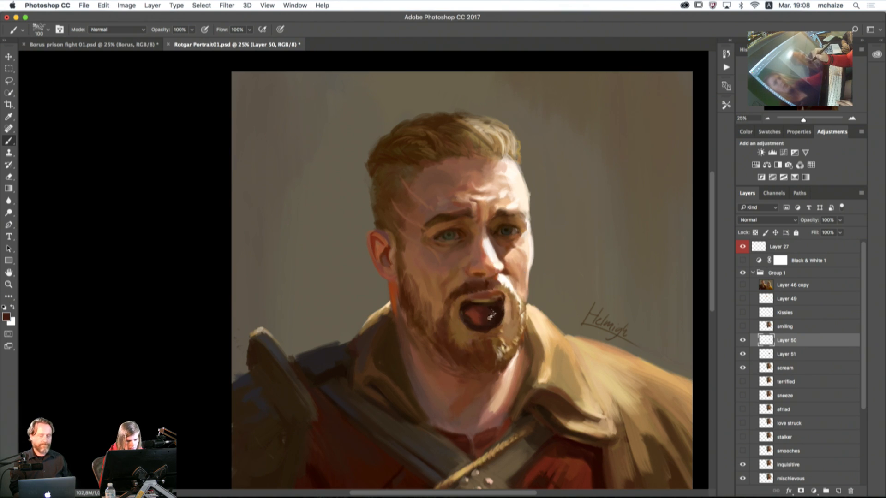
left_click_drag(492, 315, 487, 326)
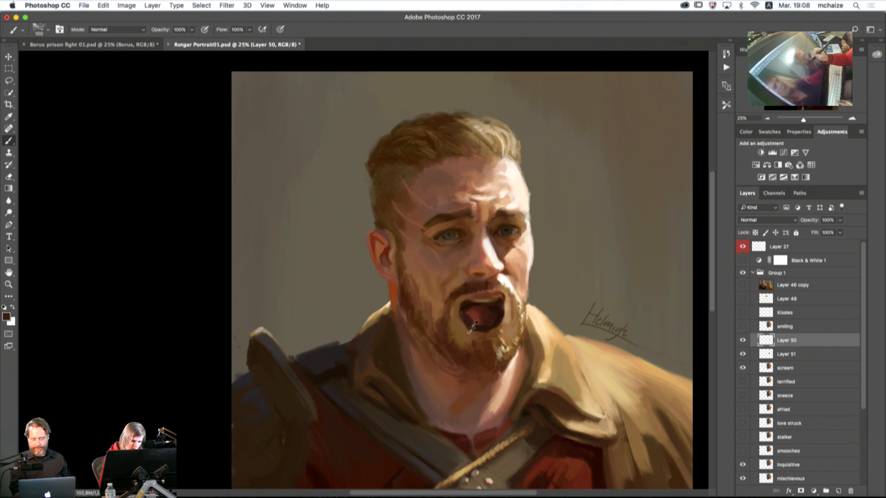
Step: Refine the upper lip and upper mouth edge with sampled dark browns and reddish tones, reducing the brush to 40 px for the detail
left_click(473, 297, "alt")
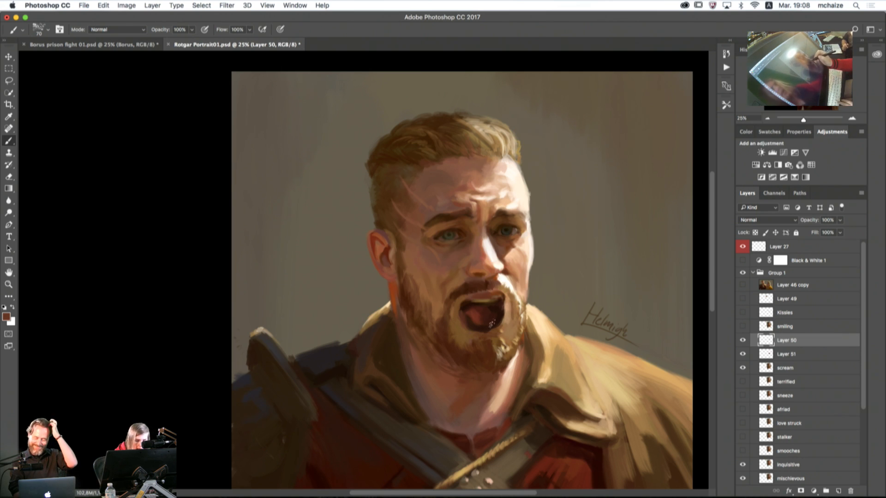
left_click(468, 306, "alt")
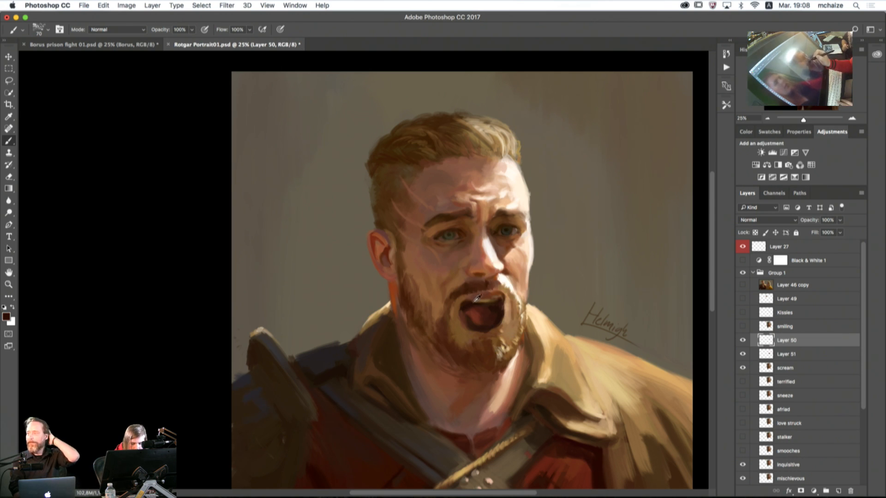
left_click(477, 299, "alt")
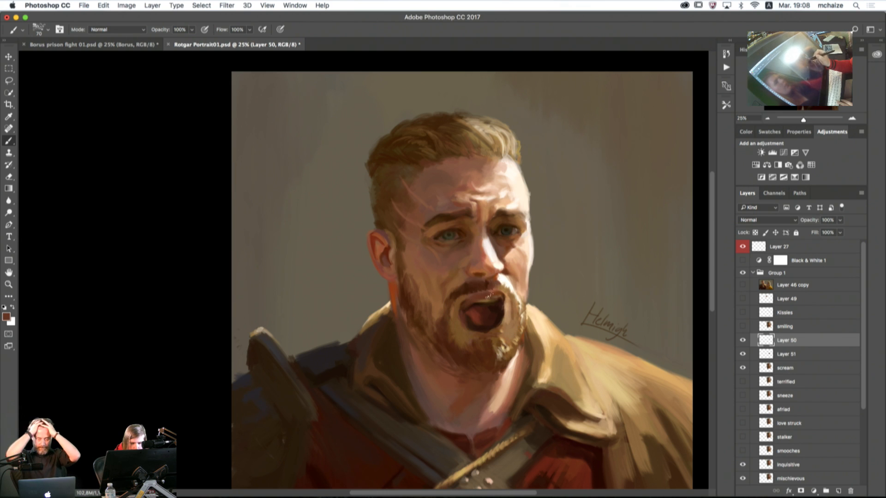
left_click(478, 294, "alt")
key("bracketleft")
key("bracketleft")
key("bracketleft")
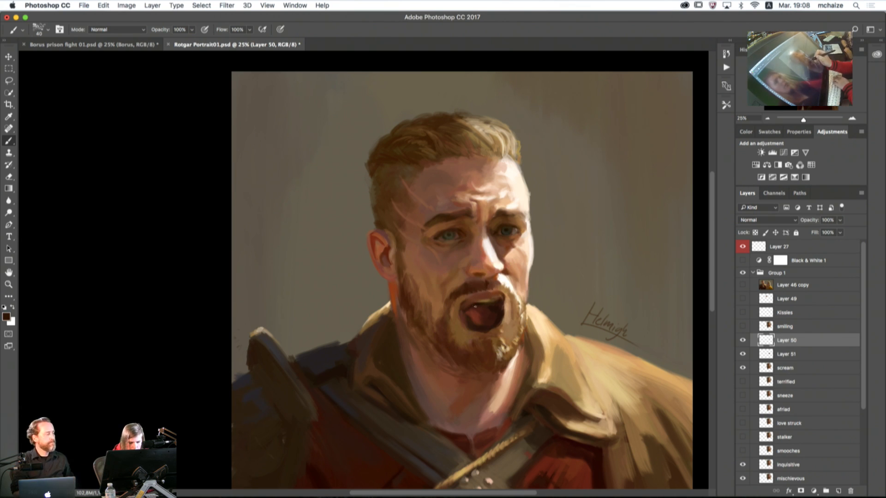
left_click(502, 290, "alt")
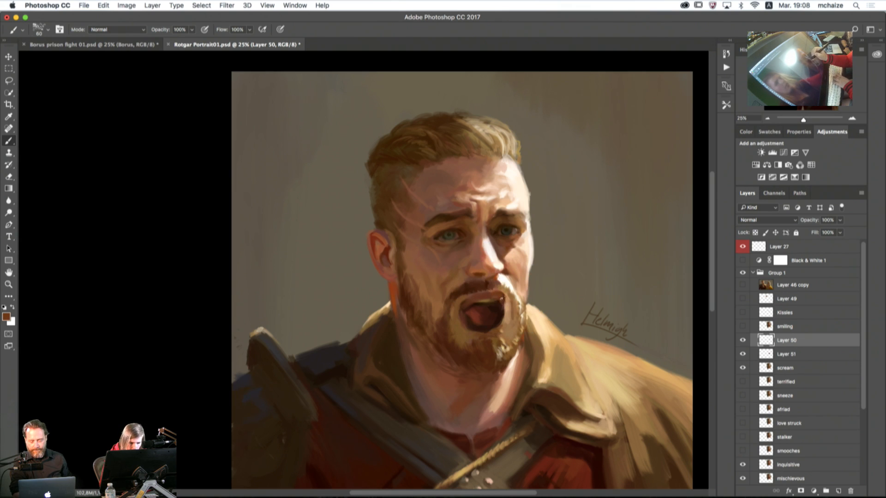
Step: Paint over the mustache's outer edge on the shadowed cheek with reddish-brown skin color sampled beside the nose, using an enlarged brush
left_click(452, 268, "alt")
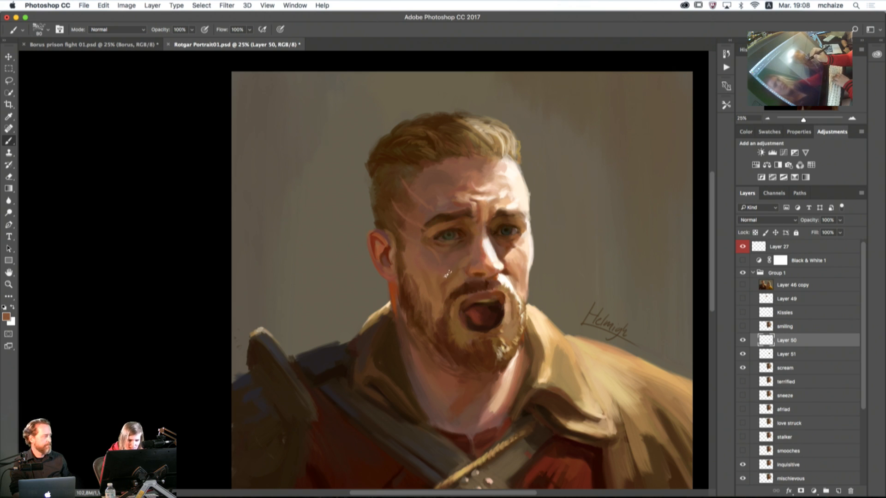
key("bracketright")
key("bracketright")
key("bracketright")
key("bracketright")
key("bracketright")
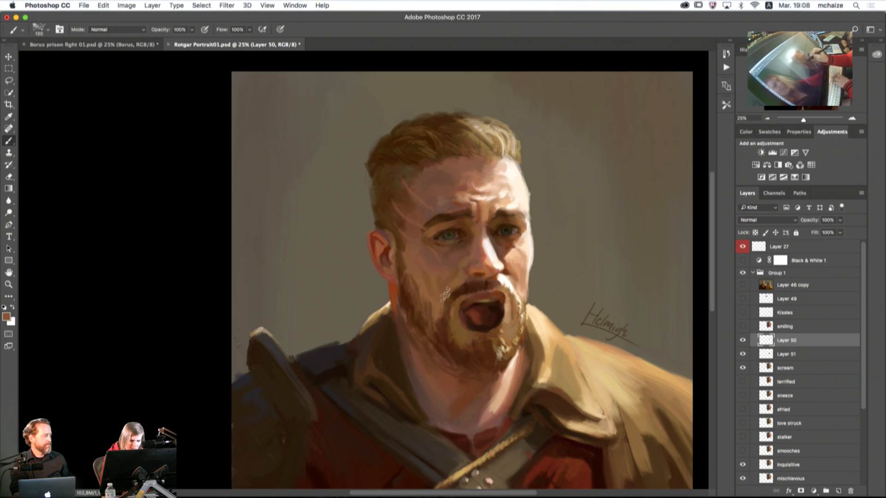
Step: Sample pale highlight skin beside the mustache and paint the lit area between the nose and mouth corner with the Brush
left_click(517, 277, "alt")
left_click(510, 282, "alt")
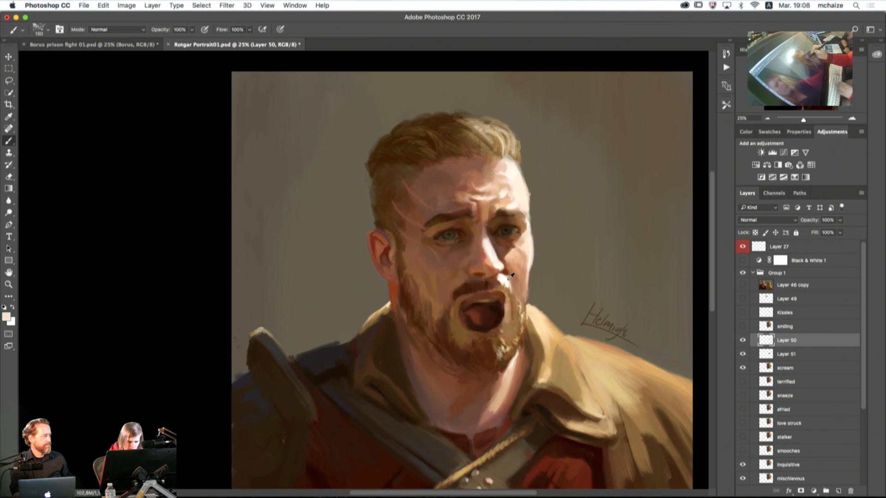
key("p")
key("b")
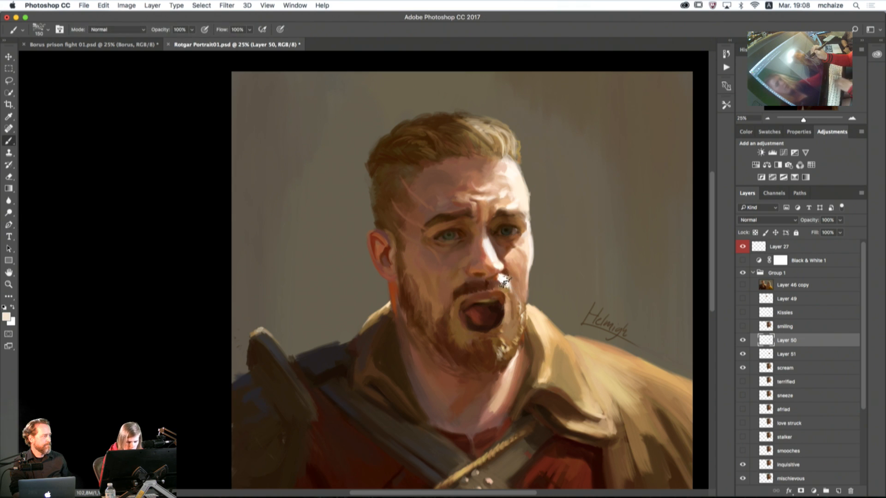
key("bracketright")
key("bracketright")
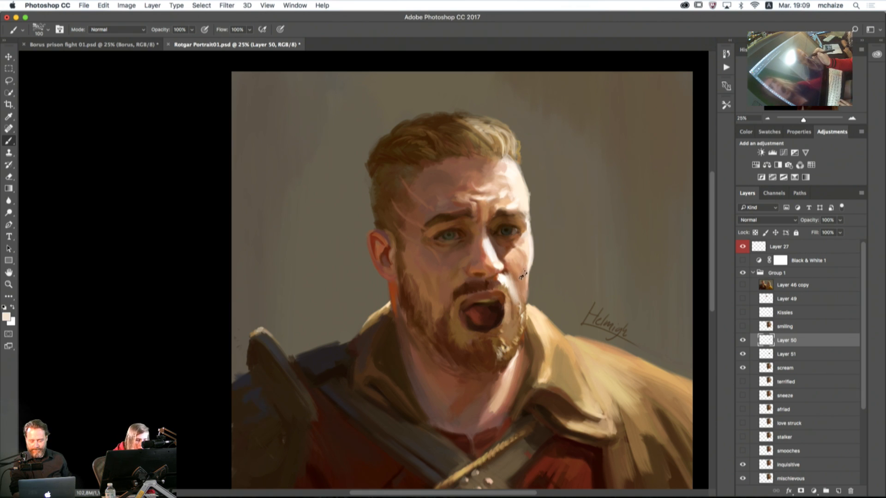
Step: Refine the mustache's outer edge on the shadowed cheek with sampled reddish-brown and dark brown tones, reducing the brush to 60 px
left_click(446, 289, "alt")
key("bracketleft")
key("bracketleft")
key("bracketleft")
key("bracketleft")
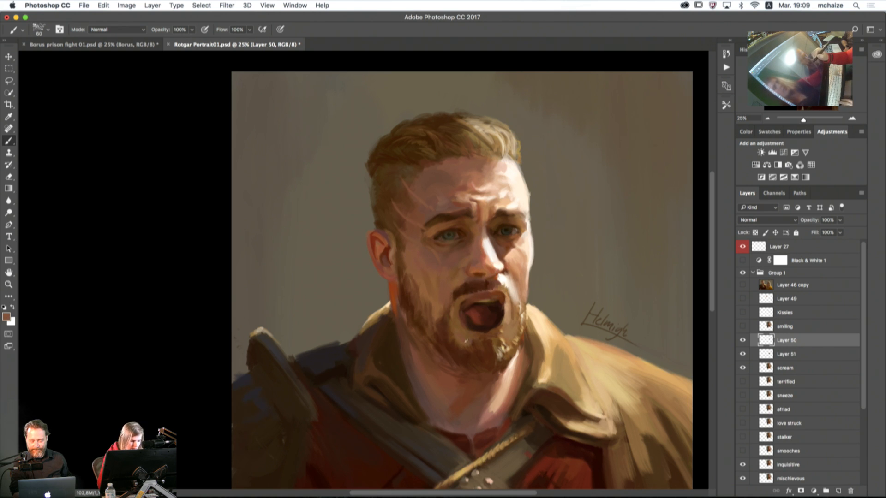
left_click(478, 274, "alt")
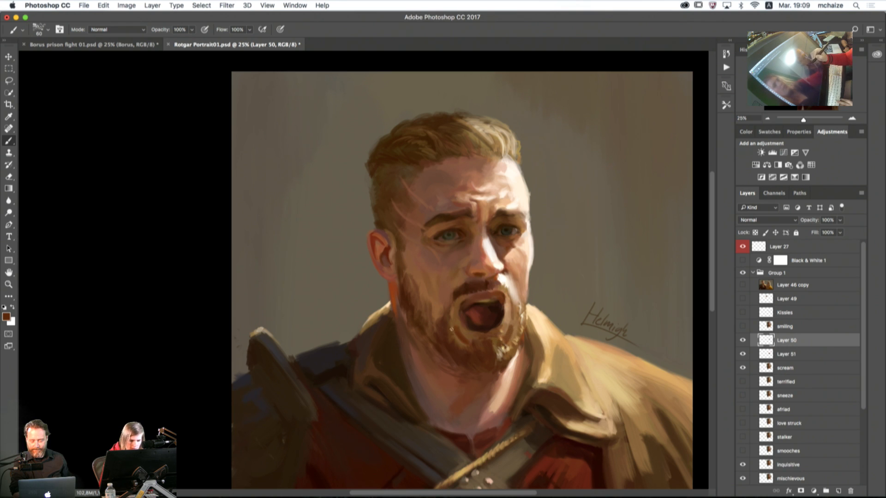
Step: Blend the beard below and beside the open mouth with brown tones sampled from the beard
left_click(460, 325, "alt")
left_click(463, 332, "alt")
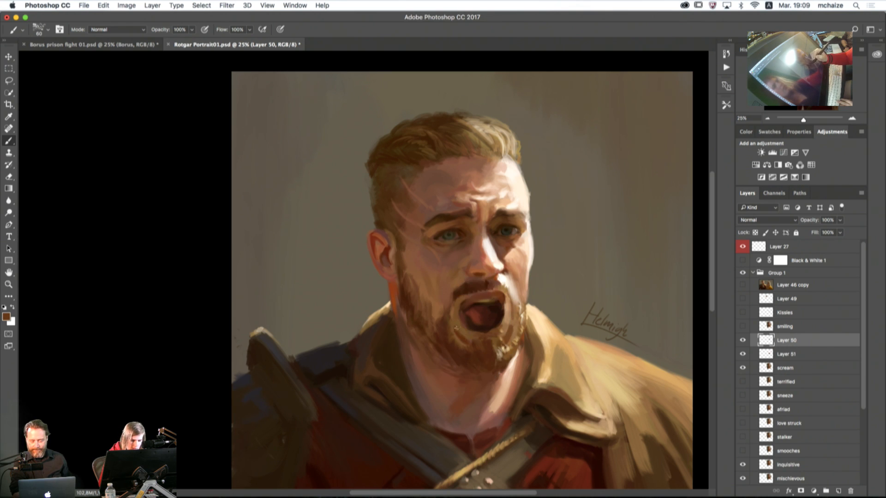
left_click(463, 332, "alt")
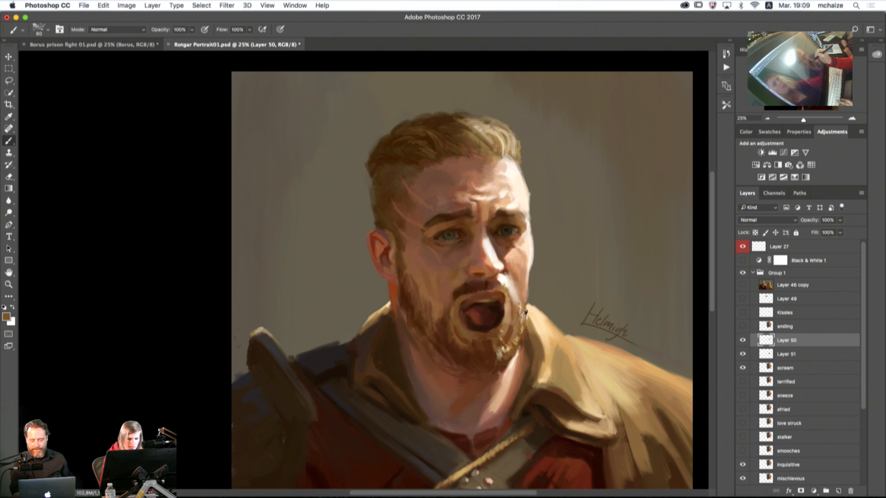
left_click(509, 335, "alt")
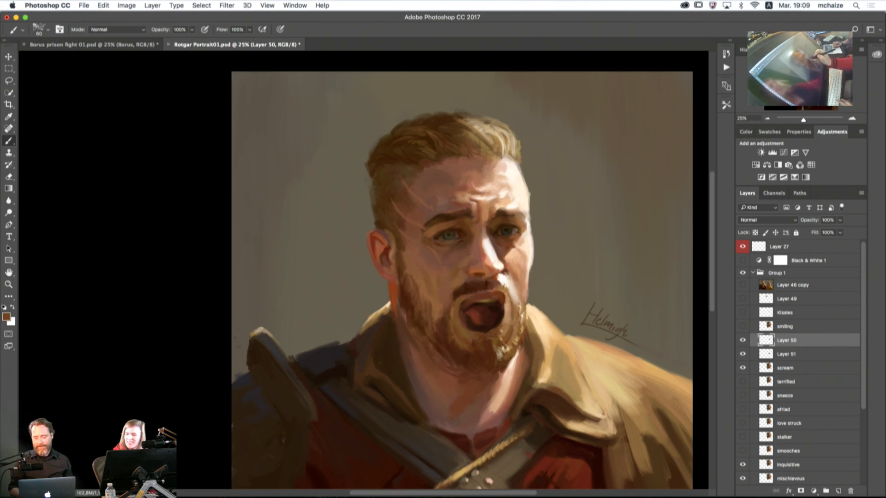
Step: Reshape the lower lip and the bottom edge of the mouth opening with sampled browns
left_click(492, 297, "alt")
mouse_move(490, 328)
left_mouse_down()
mouse_move(478, 329)
mouse_move(493, 327)
left_mouse_up()
left_click(476, 325, "alt")
left_click(486, 330, "alt")
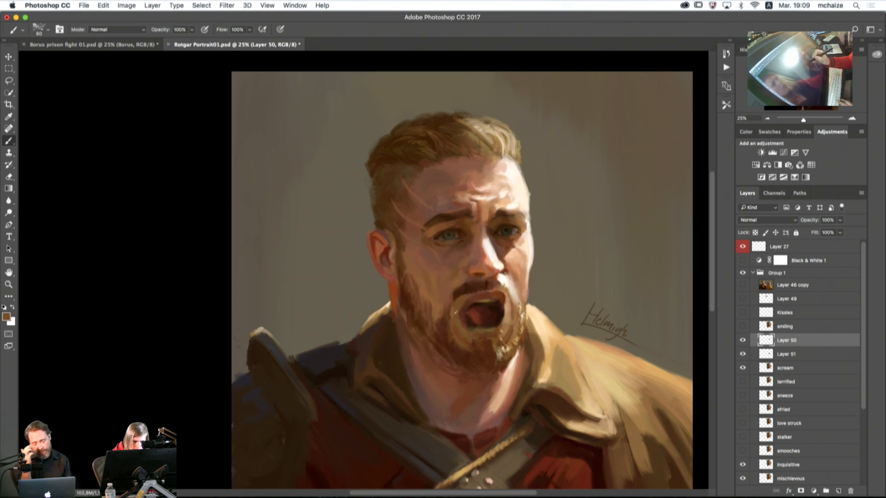
Step: Refine the mustache beside the mouth corner and under the nose with sampled skin and brown beard tones at 60 px
left_click(508, 310, "alt")
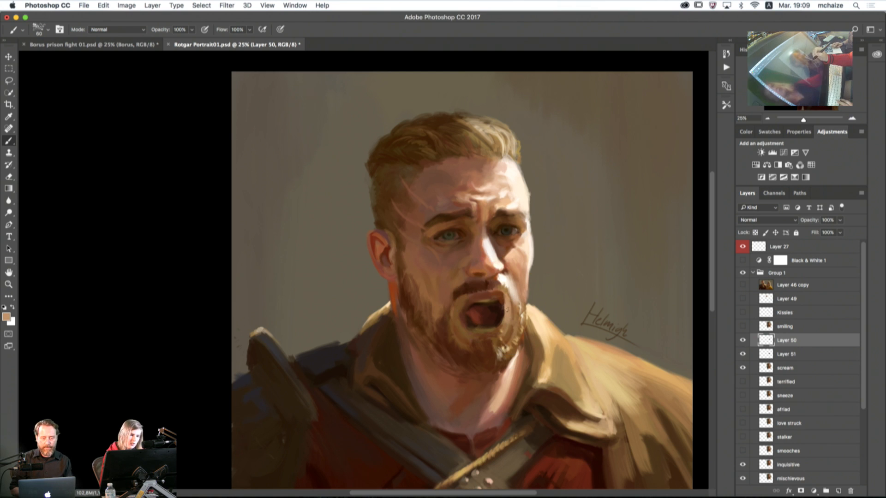
left_click(455, 306, "alt")
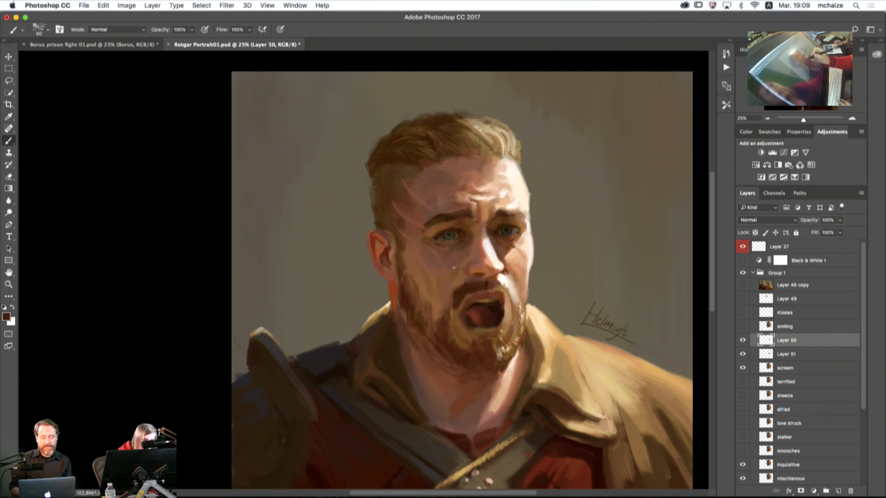
left_click(461, 276, "alt")
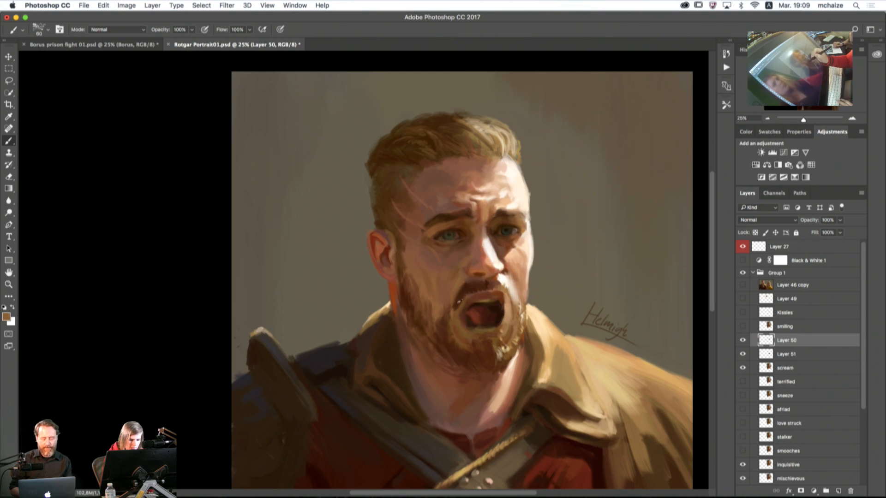
left_click(469, 285, "alt")
left_click(465, 279, "alt")
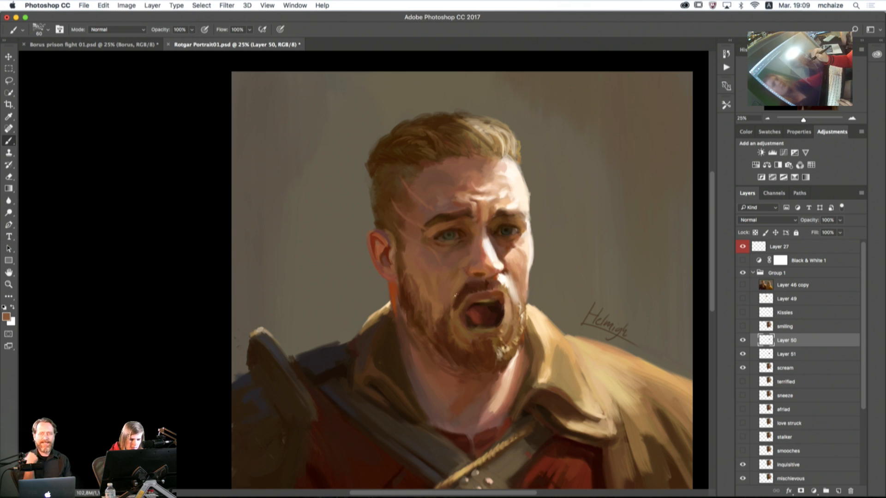
left_click(505, 282, "alt")
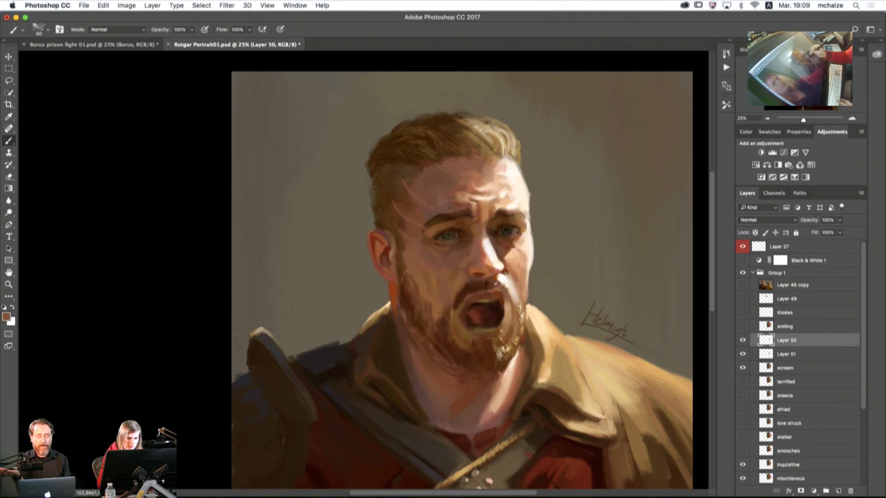
left_click(508, 285, "alt")
left_click(500, 284, "alt")
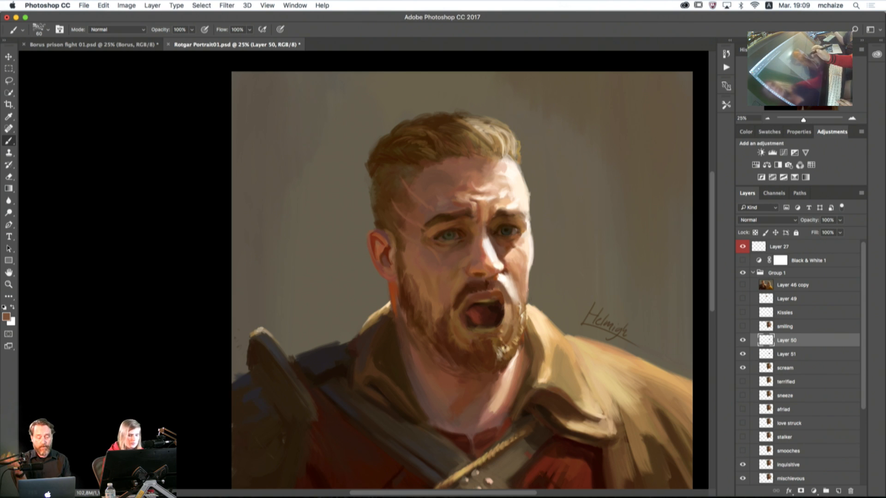
Step: Touch up the cheeks and lower eyelids of both eyes with sampled skin and dark brown tones, reducing the brush to 30 px
left_click(456, 249, "alt")
left_click(451, 254, "alt")
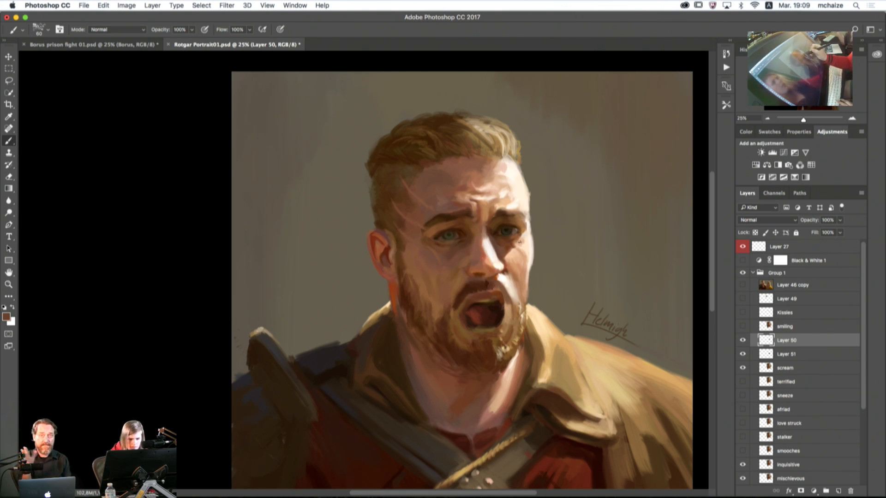
left_click(515, 246, "alt")
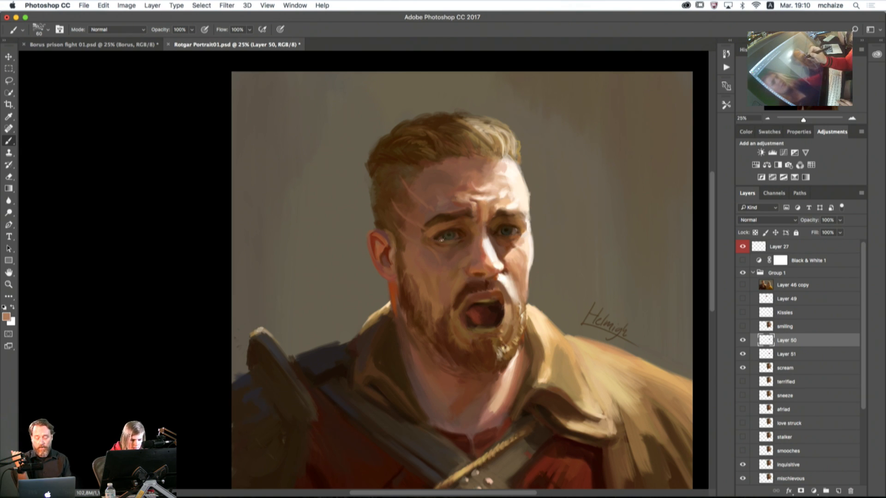
left_click(445, 236, "alt")
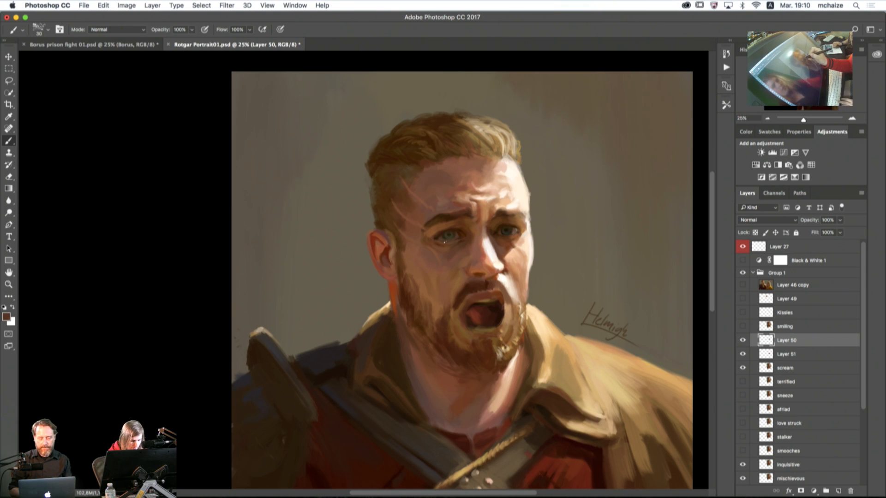
left_click(440, 235, "alt")
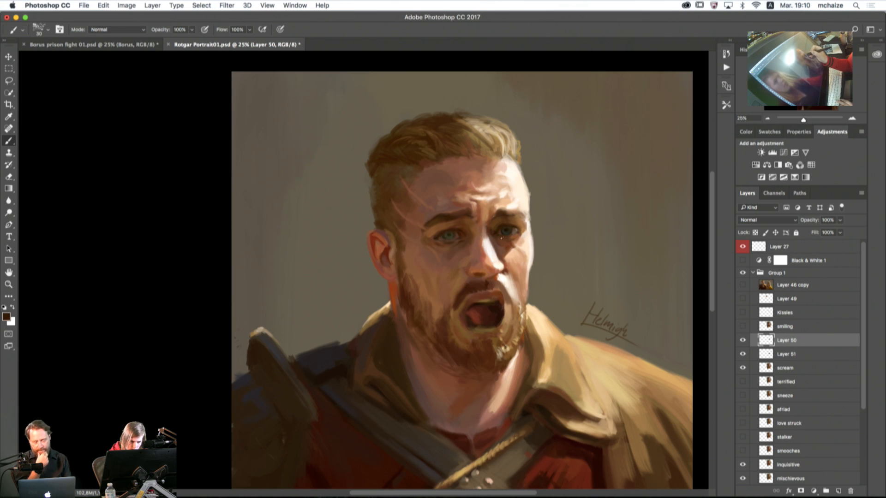
left_click(506, 234, "alt")
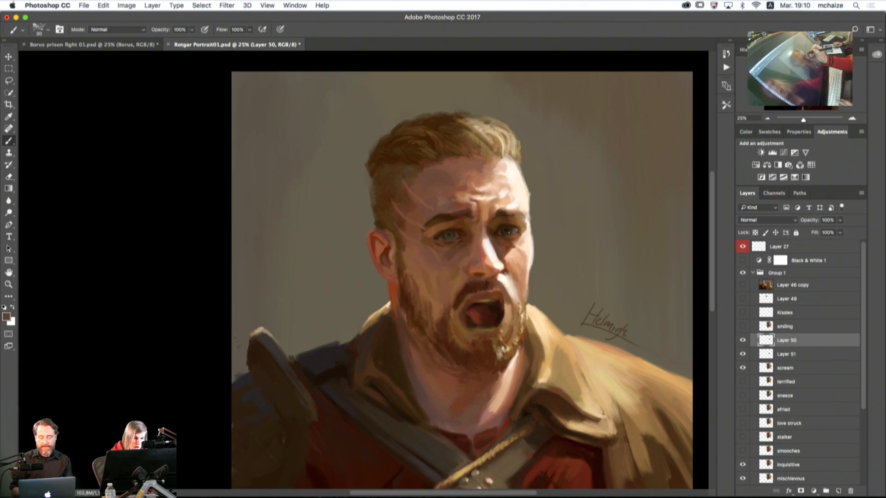
Step: Thicken both eyebrows with sampled dark brown, enlarging the brush to 60 px
left_click(446, 216, "alt")
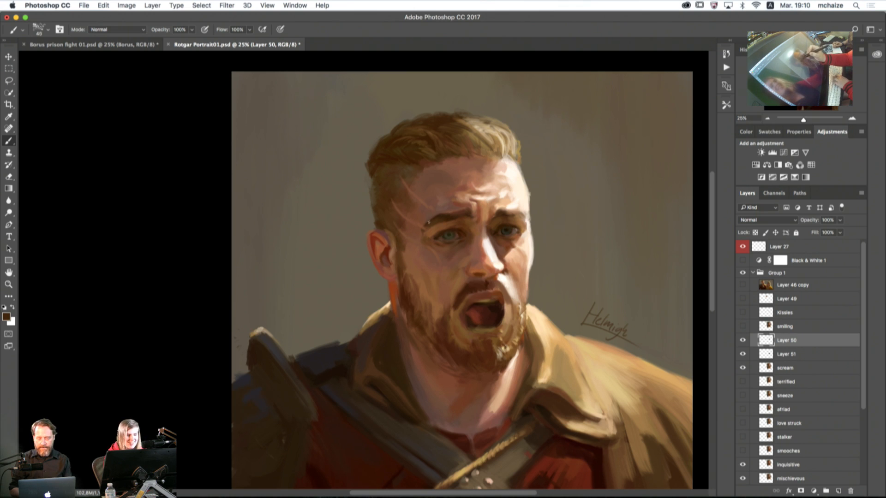
left_click_drag(426, 222, 455, 213)
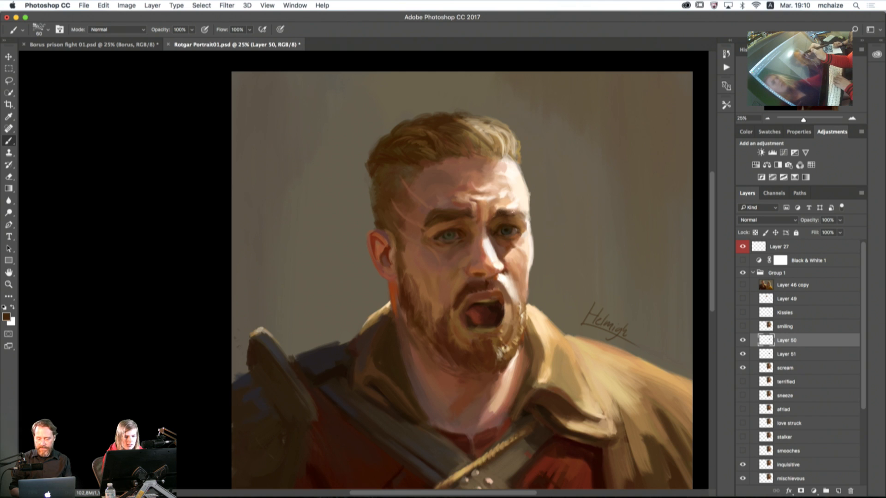
left_click(517, 208, "alt")
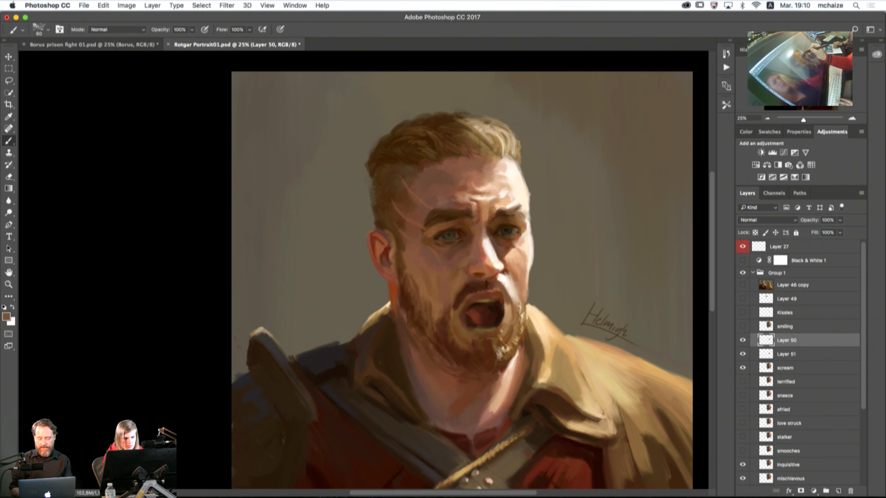
Step: Paint the skin and upper eyelid beneath the shadowed eyebrow with sampled reddish-browns, reducing the brush to 35 px for the lid
left_click(438, 227, "alt")
left_click_drag(434, 227, 429, 229)
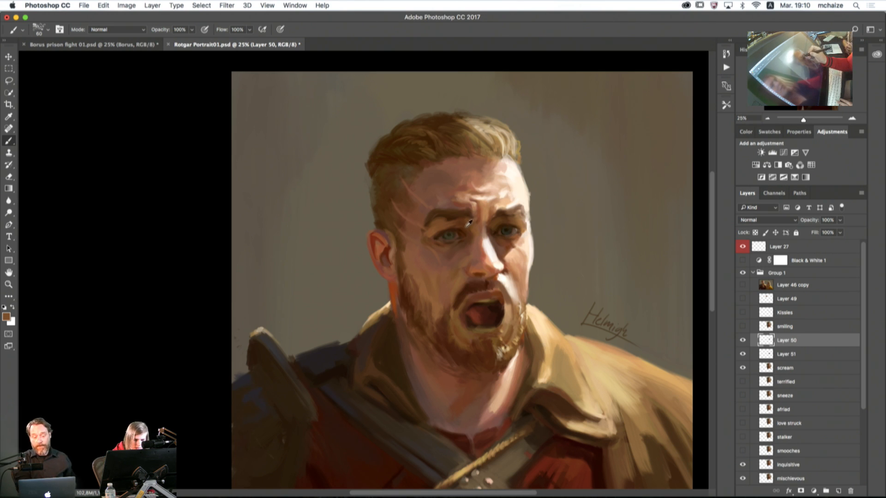
left_click(435, 231, "alt")
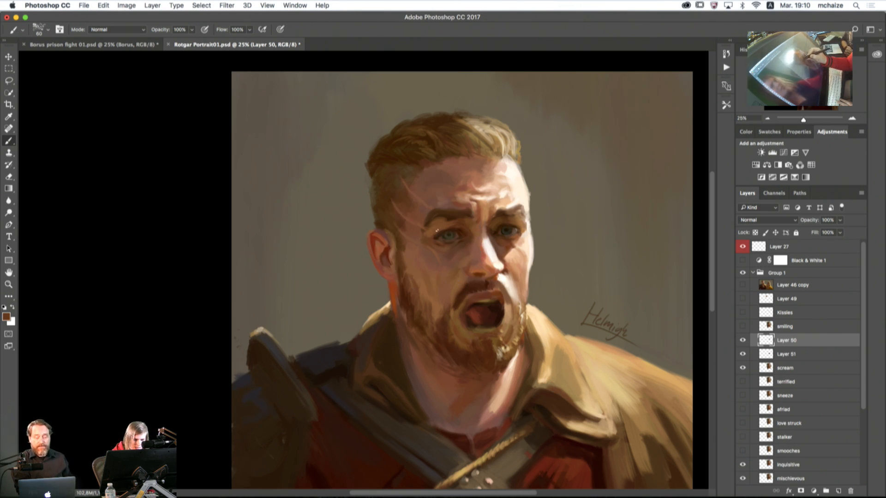
left_click(464, 226, "alt")
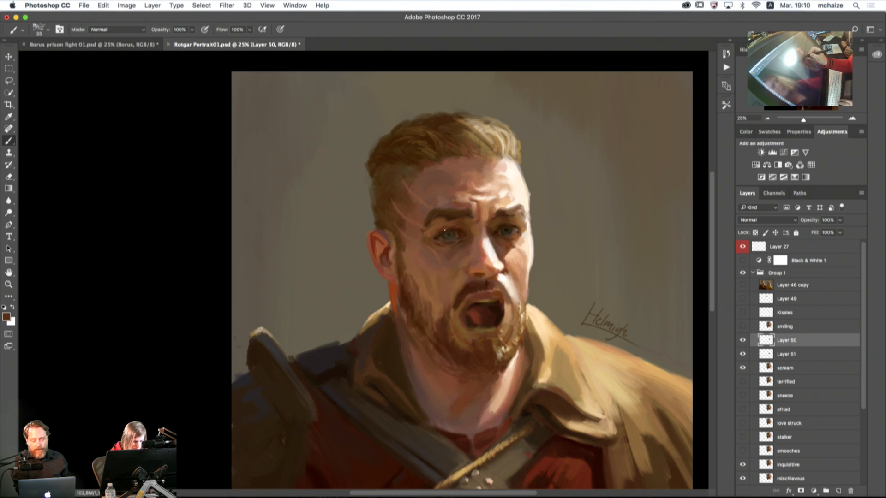
left_click(443, 229, "alt")
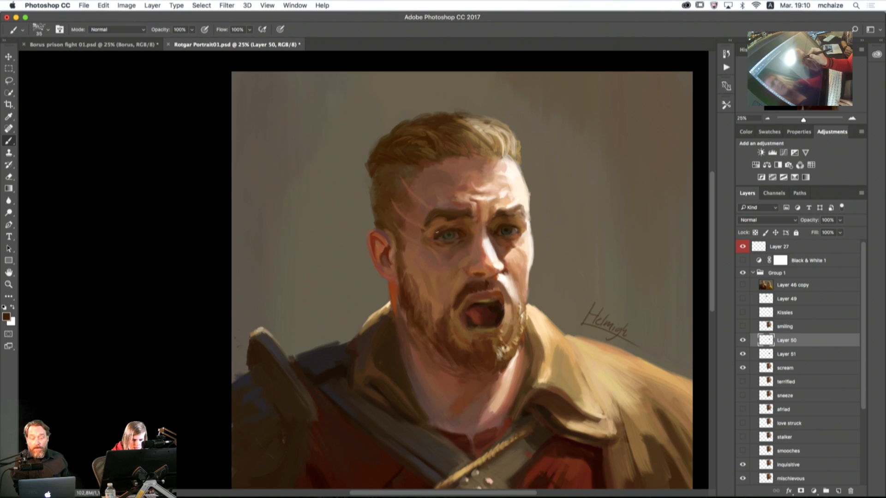
left_click(447, 225, "alt")
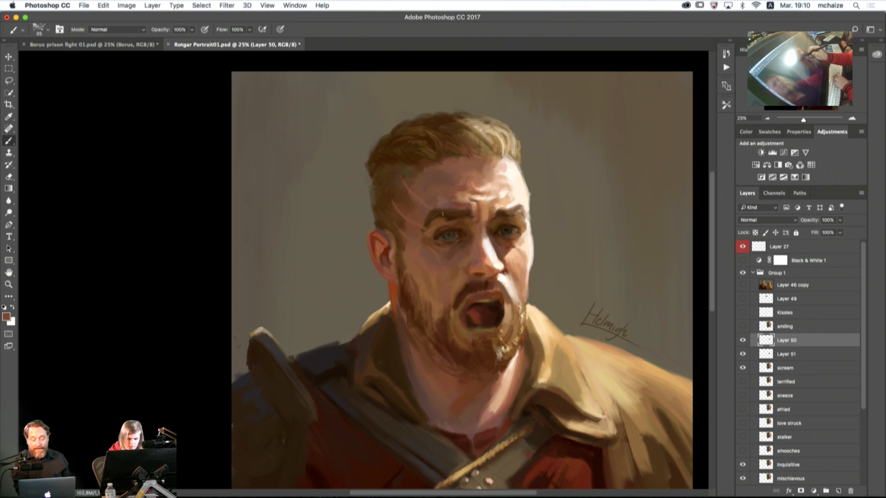
Step: Soften the shadowed eyebrow with reddish-brown skin color at about 80 px and refine the lit eyebrow with sampled brown and pale skin
key("bracketright")
key("bracketright")
key("bracketright")
key("bracketright")
key("bracketright")
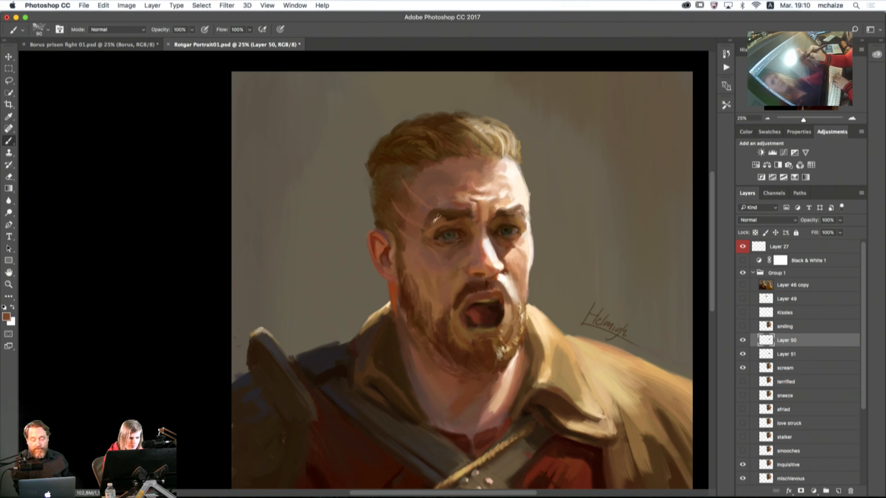
key("bracketleft")
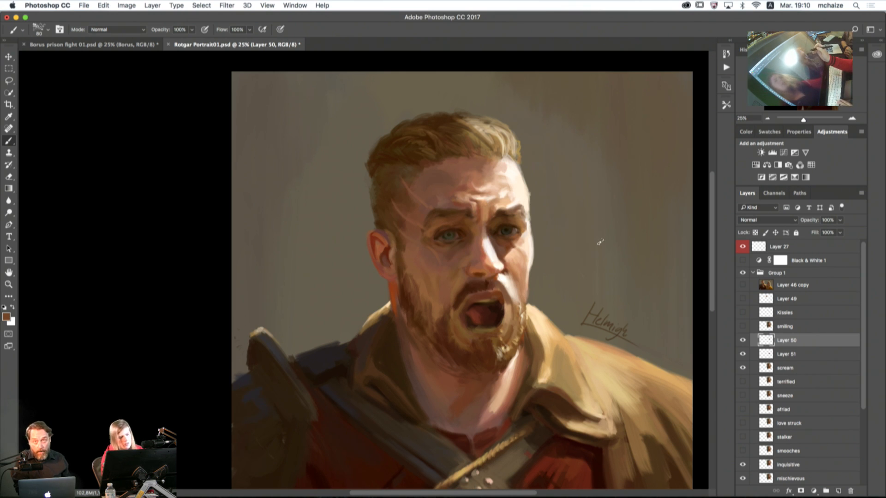
left_click(509, 210, "alt")
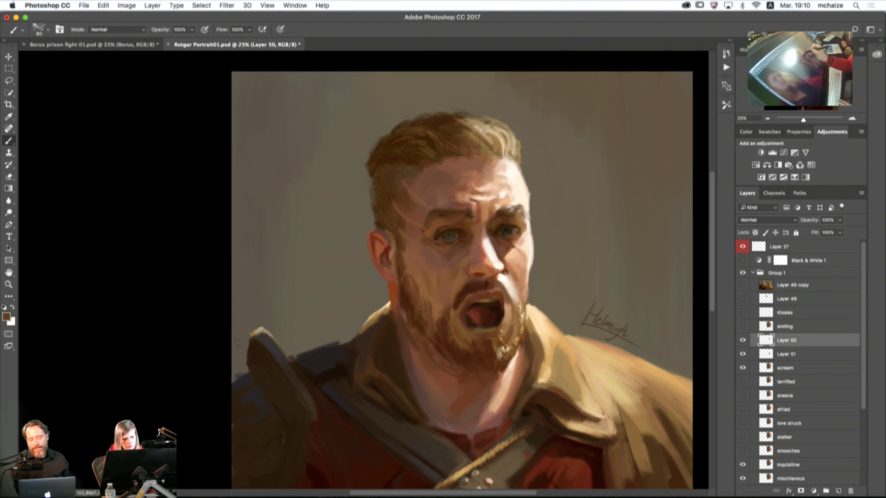
left_click(517, 205, "alt")
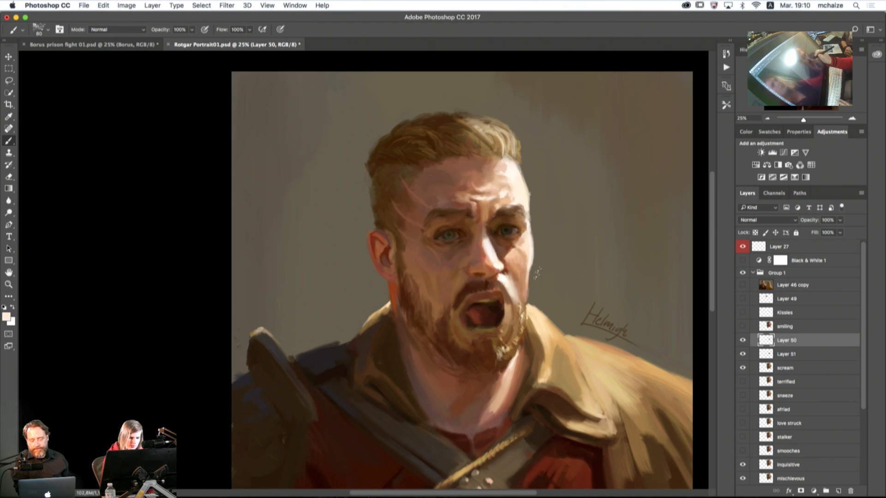
Step: Extend the mouth opening downward around the tongue with dark brown sampled inside the mouth, enlarging the brush from 40 px
left_click(501, 321, "alt")
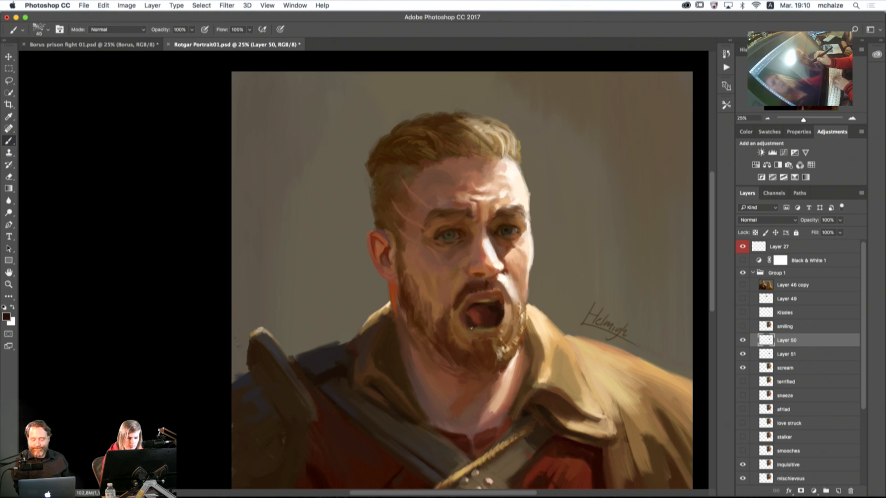
key("bracketright")
key("bracketright")
key("bracketright")
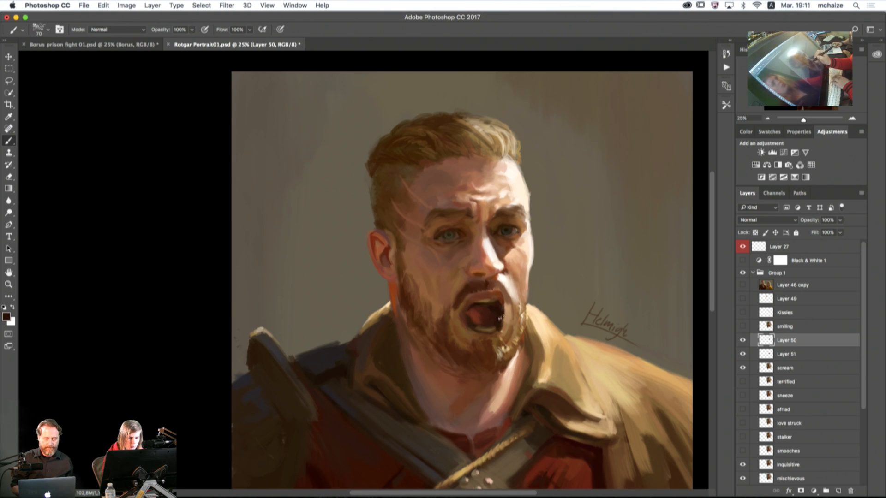
key("bracketright")
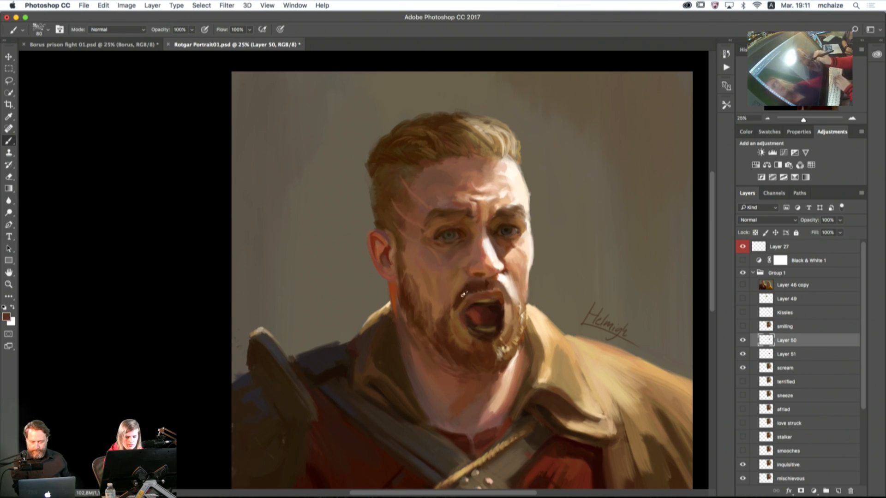
Step: Refine the lip edge around the mouth opening with a reddish-brown tone, reducing the brush to 45 px
key("bracketleft")
key("bracketleft")
key("bracketleft")
key("bracketleft")
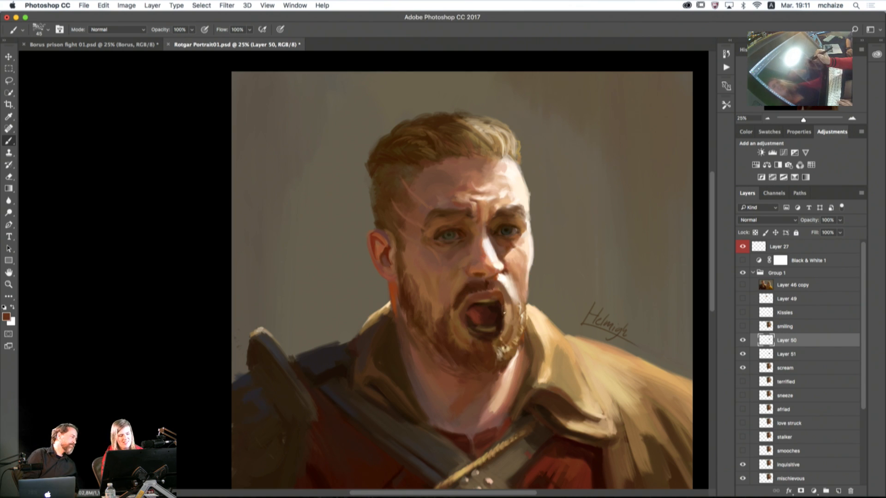
Step: Soften the skin around the lit eye with a sampled orange-brown, enlarging the brush to 100 px
left_click(525, 219, "alt")
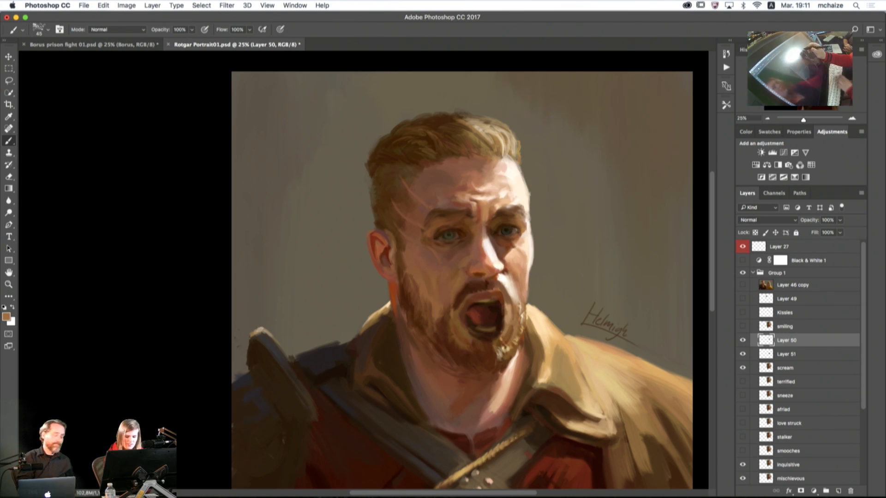
key("bracketright")
key("bracketright")
key("bracketright")
key("bracketright")
key("bracketright")
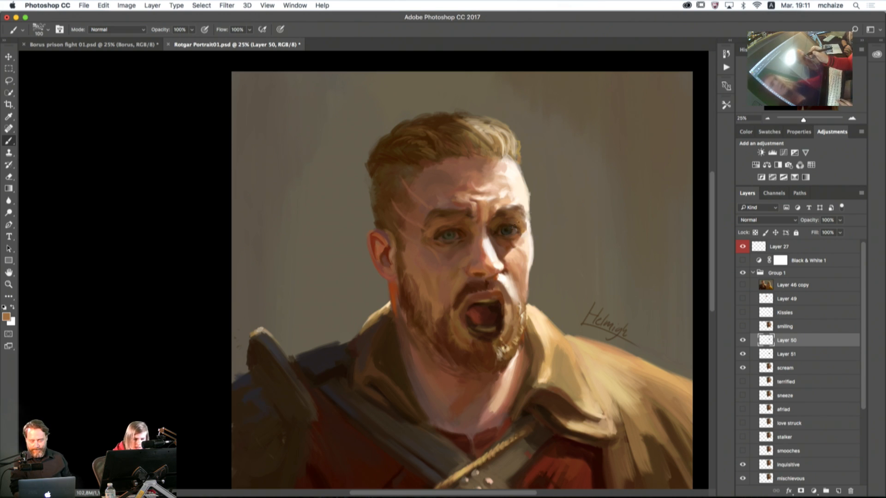
Step: Define the dark lid lines of both eyes with sampled dark browns, reducing the brush to 40 and 30 px
left_click(463, 231, "alt")
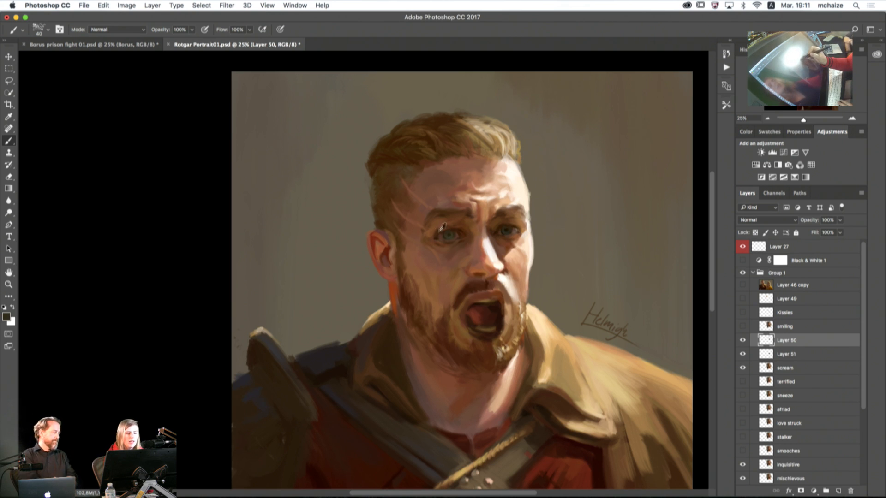
left_click(437, 238, "alt")
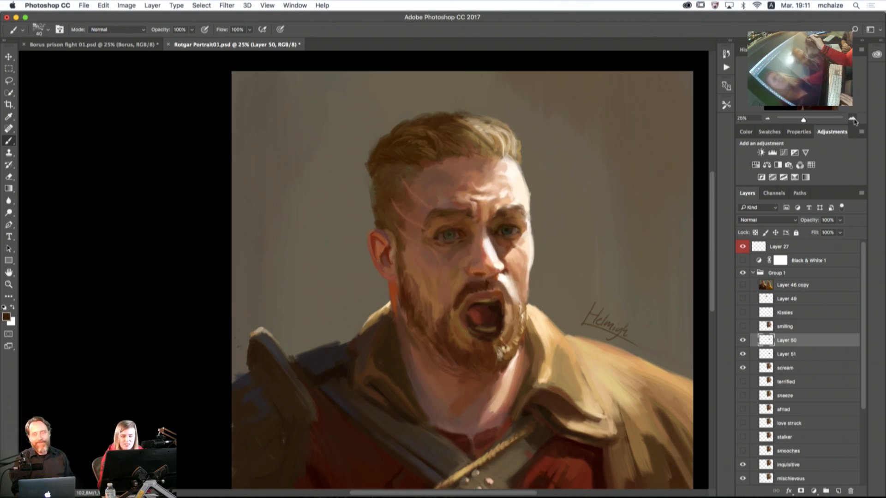
key("super+plus")
left_click_drag(636, 240, 539, 238)
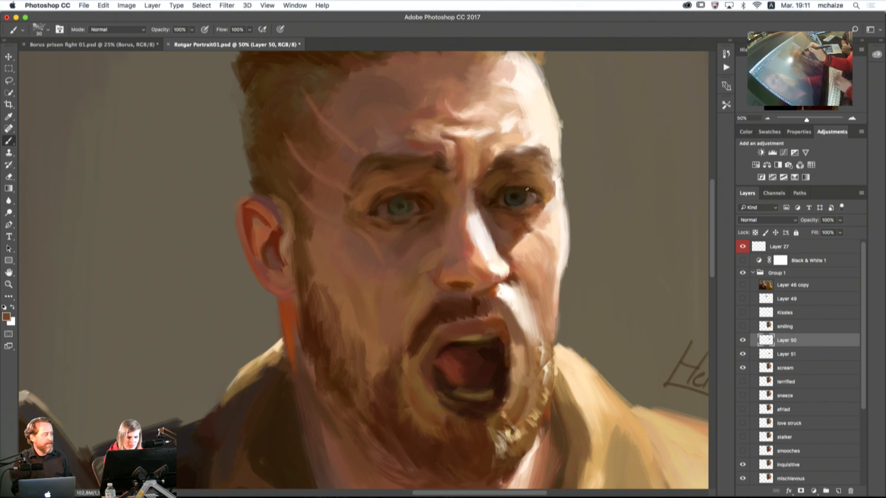
left_click(498, 190, "alt")
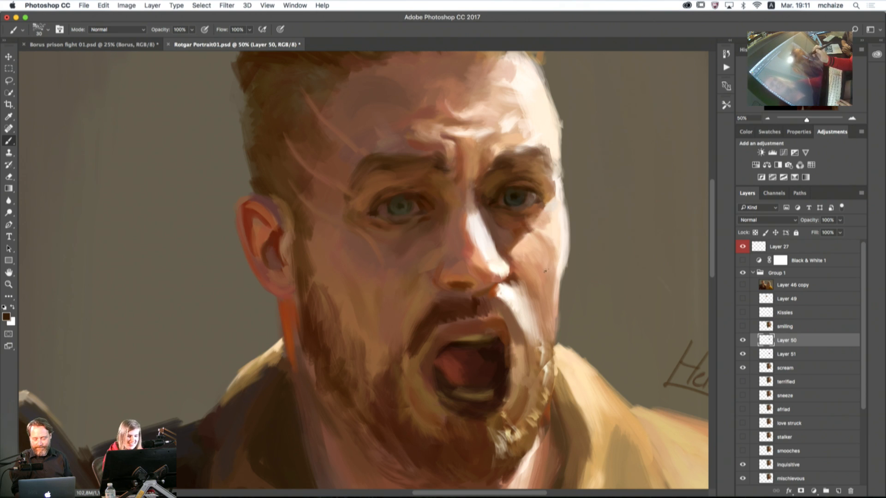
Step: Paint the shadowed cheek beside the moustache with sampled reddish-brown skin color, enlarging the brush to 125 px
left_click(434, 296, "alt")
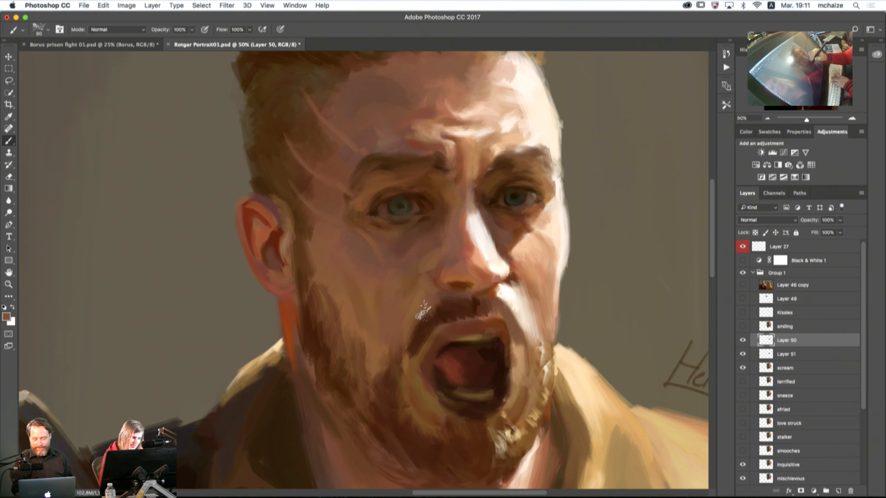
key("bracketright")
key("bracketright")
key("bracketright")
key("bracketright")
key("bracketright")
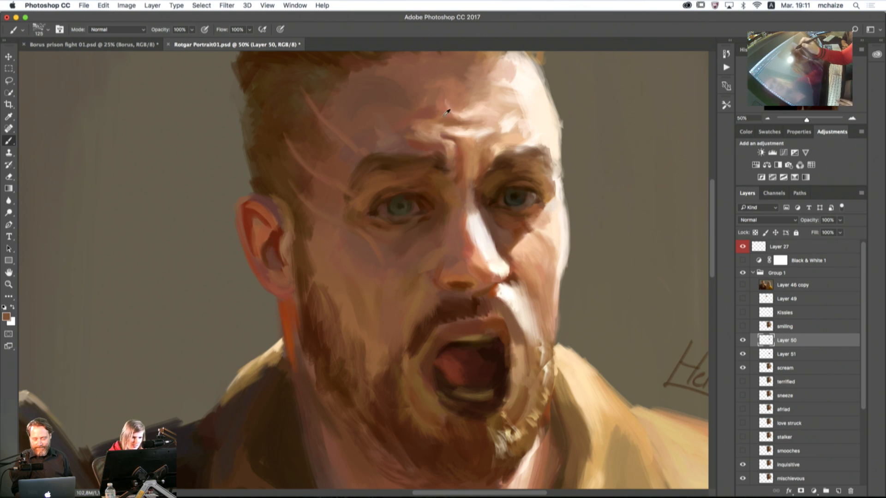
Step: Paint the moustache in dark brown and extend it around the lit mouth corner, reducing the brush to 70 px
left_click(335, 64, "alt")
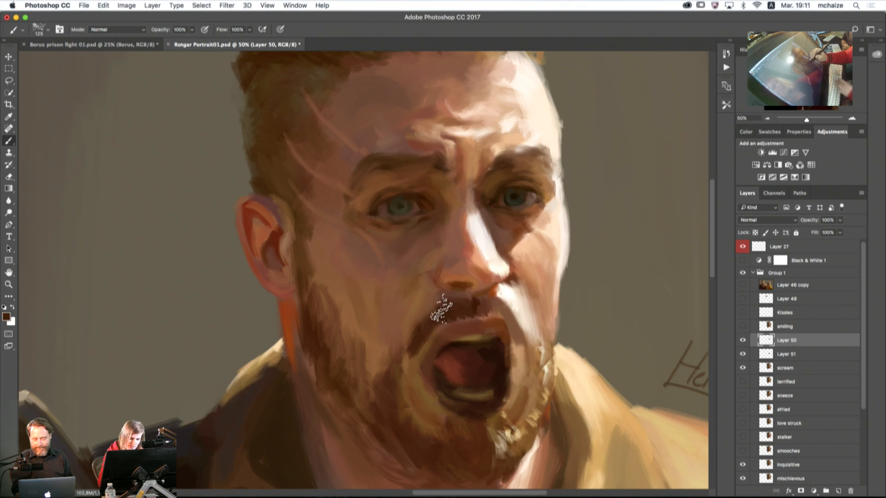
key("bracketleft")
key("bracketleft")
key("bracketleft")
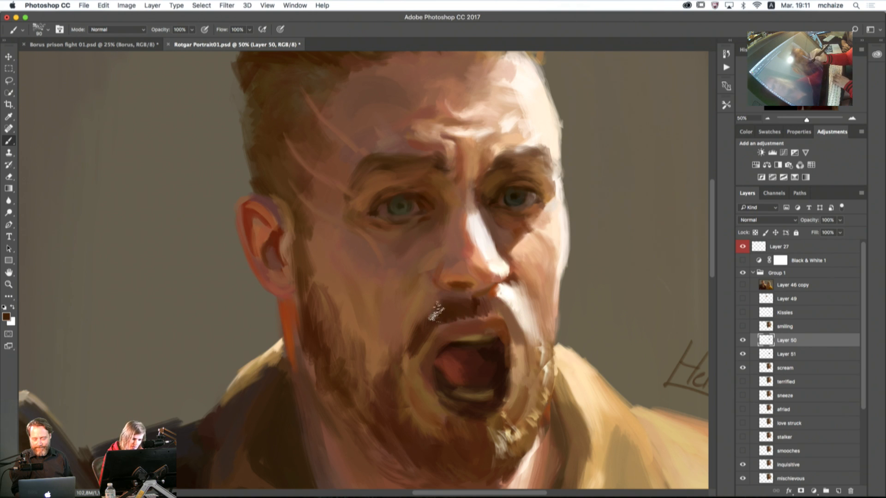
key("bracketright")
key("bracketleft")
key("bracketleft")
left_click_drag(489, 302, 513, 319)
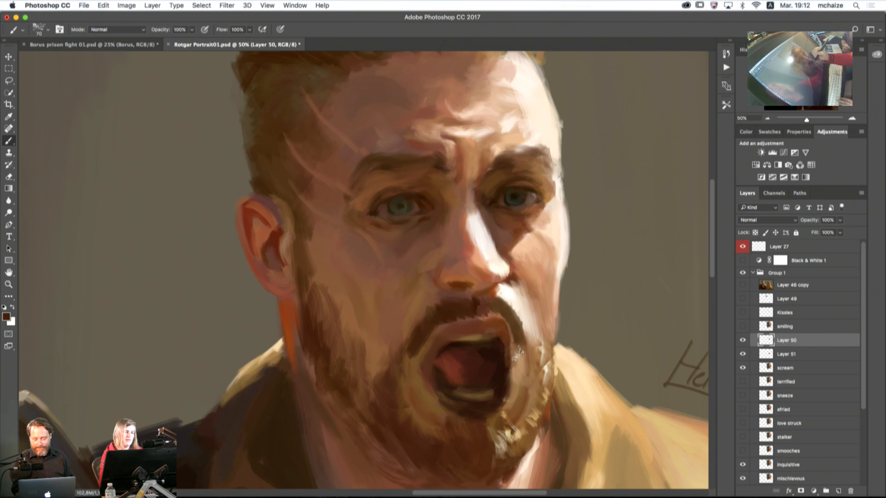
Step: Refine the transition between the moustache and upper lip with a reddish-brown tone at 45 px
left_click(852, 120)
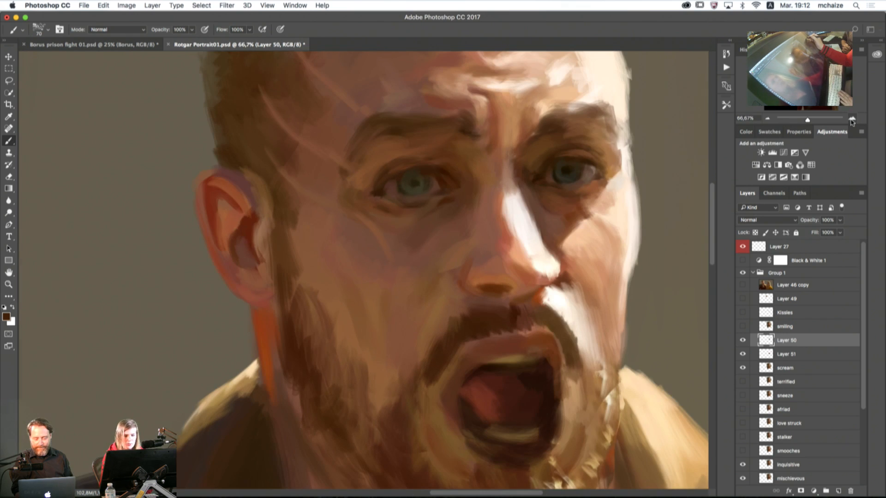
left_click(851, 120)
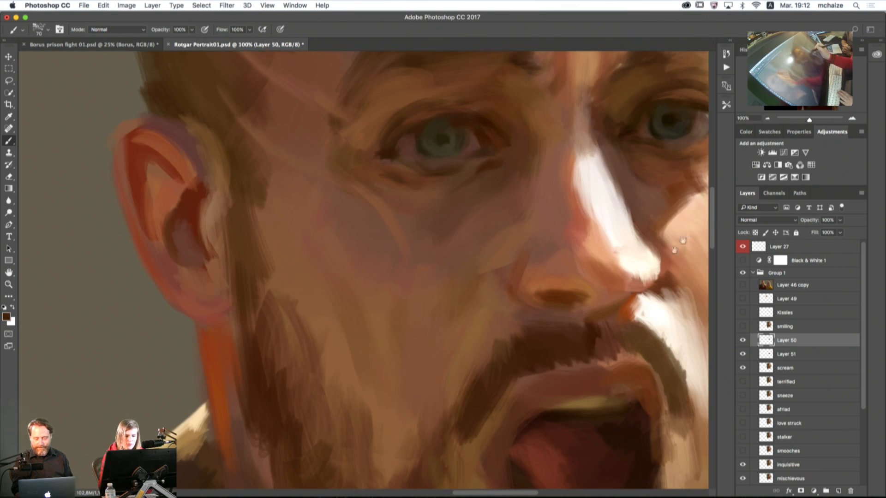
left_click_drag(692, 258, 605, 348)
scroll(605, 349, "down", 10)
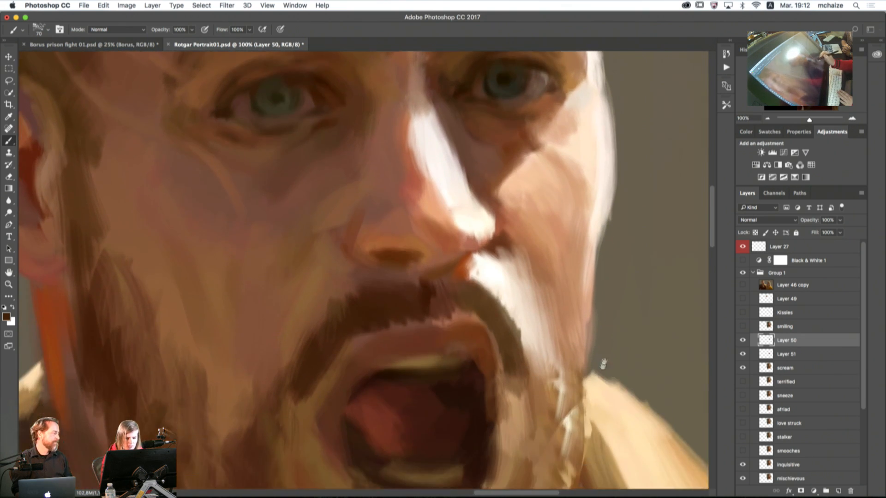
scroll(605, 384, "up", 10)
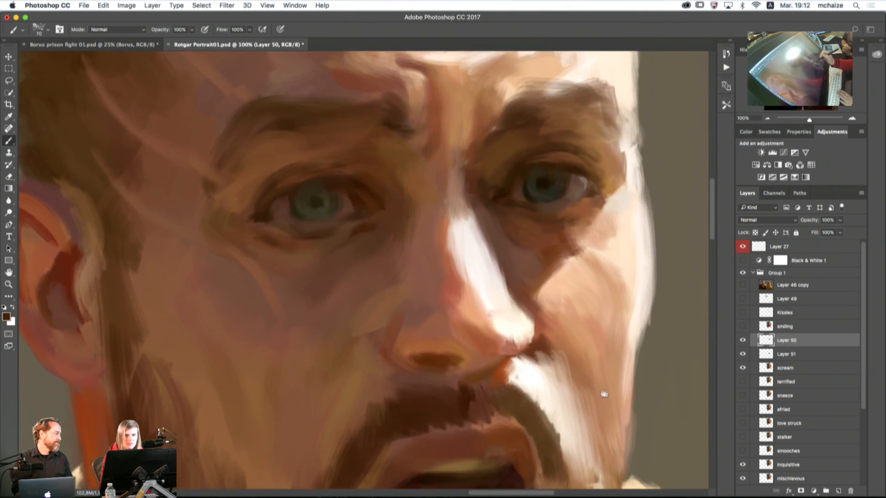
left_click_drag(605, 395, 622, 379)
left_click_drag(615, 342, 603, 296)
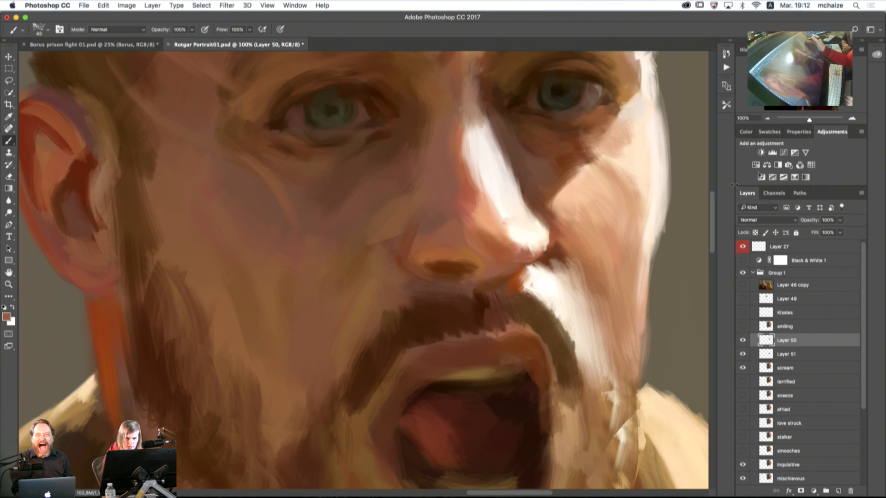
left_click(768, 119)
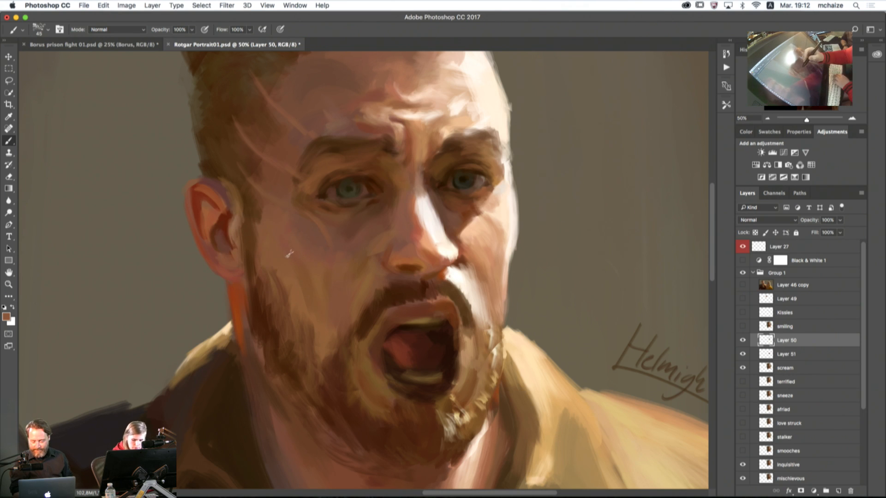
Step: Reshape the lit cheek's outer contour with sampled pale and orange skin tones, setting the brush to 70 px
key("bracketright")
key("bracketright")
key("bracketright")
key("bracketright")
key("bracketright")
key("bracketright")
key("bracketleft")
key("bracketleft")
key("bracketleft")
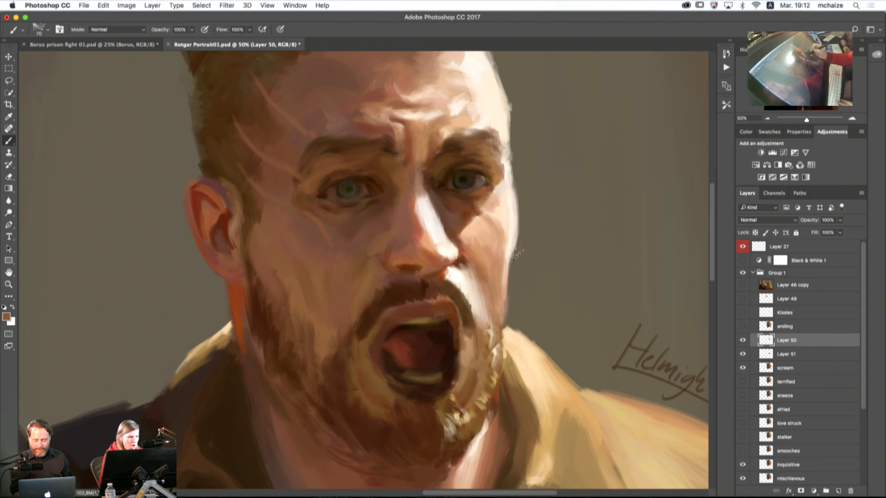
left_click(507, 234, "alt")
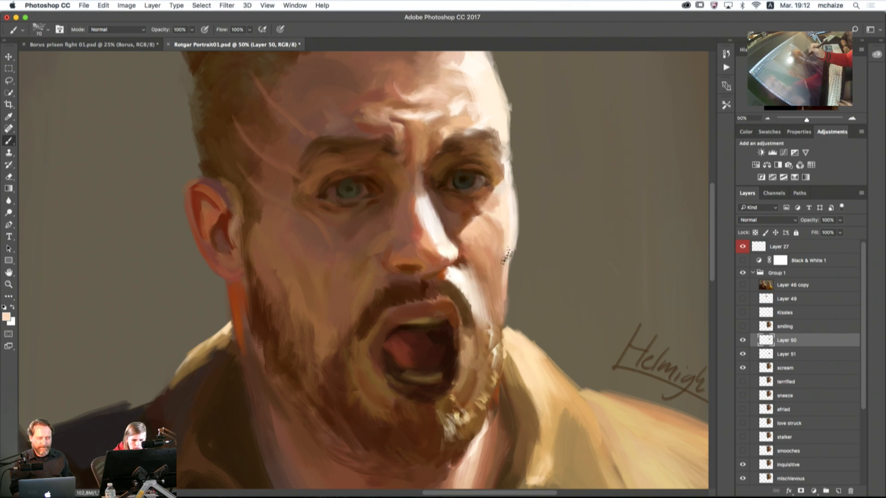
left_click_drag(514, 238, 502, 308)
left_click(499, 246, "alt")
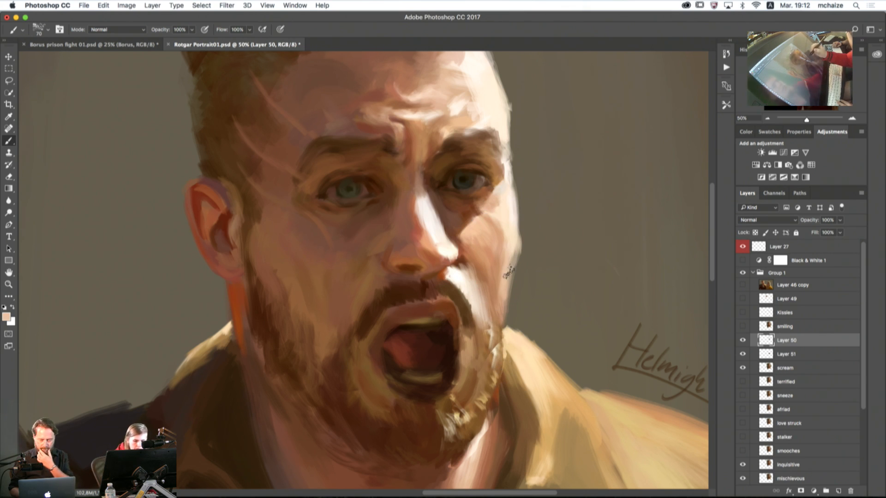
left_click(496, 266, "alt")
left_click_drag(500, 272, 494, 304)
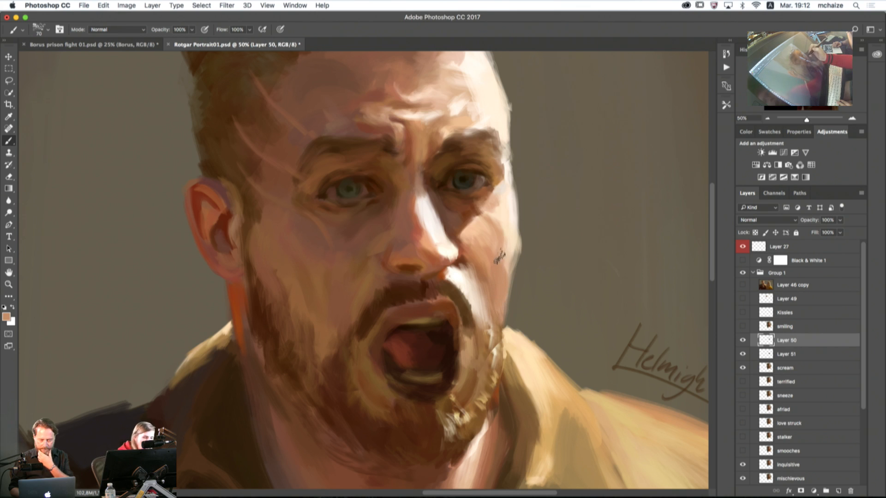
Step: Cover the white highlight on the lit cheek beside the moustache with sampled orange skin tones at 70 px
left_click(484, 266, "alt")
mouse_move(481, 273)
left_mouse_down()
mouse_move(480, 331)
mouse_move(481, 320)
left_mouse_up()
left_click(494, 270, "alt")
left_click_drag(485, 270, 487, 323)
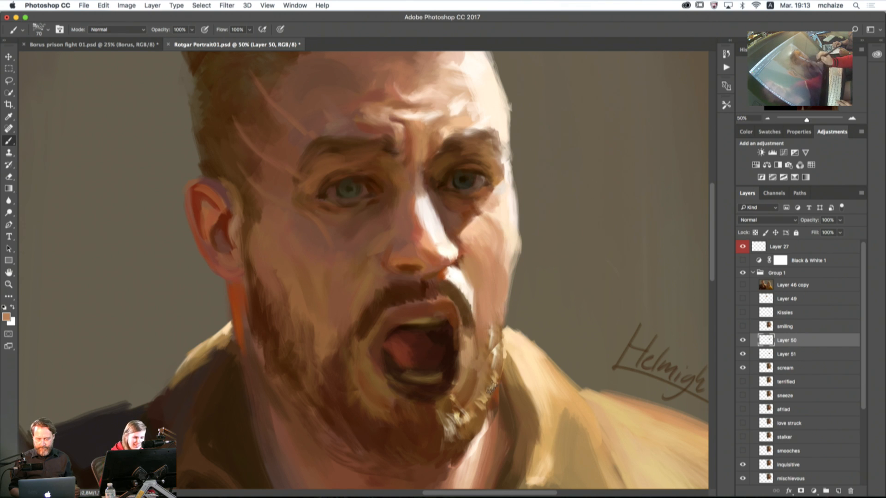
Step: Paint pale highlights on the skin around the lit side of the mouth with sampled light tones, using a 60 px brush
left_click(466, 283, "alt")
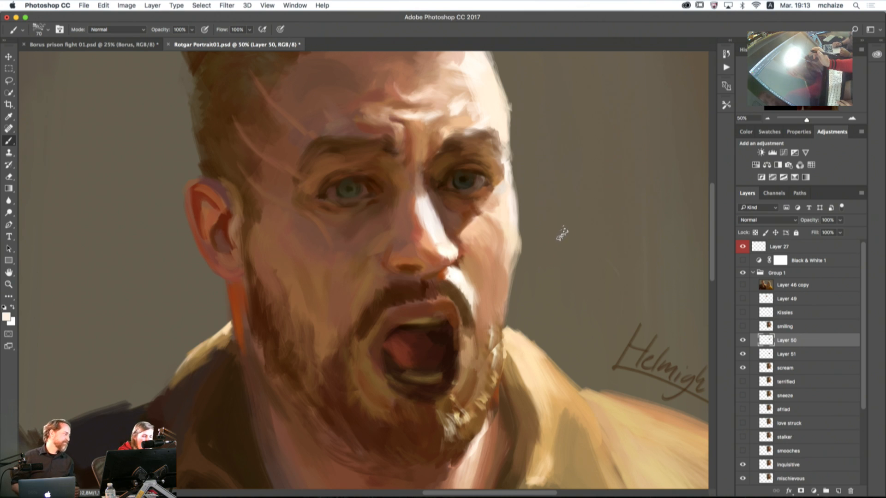
left_click(486, 307, "alt")
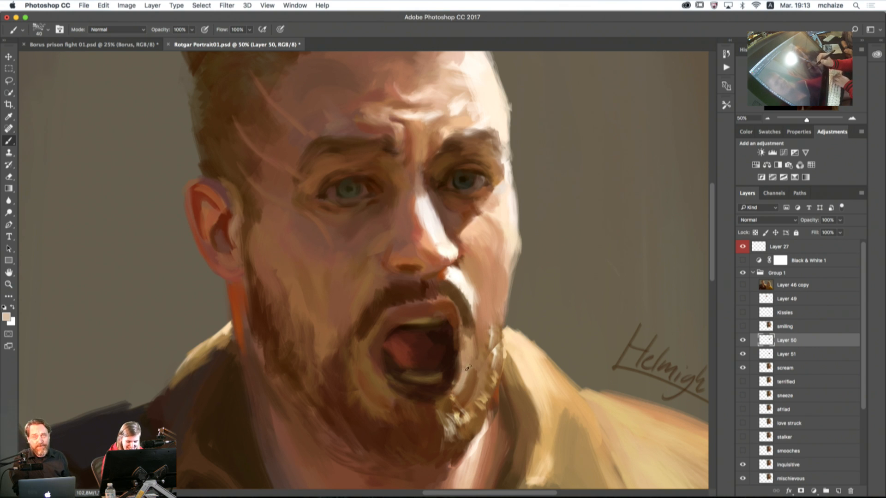
key("bracketright")
key("bracketright")
key("bracketright")
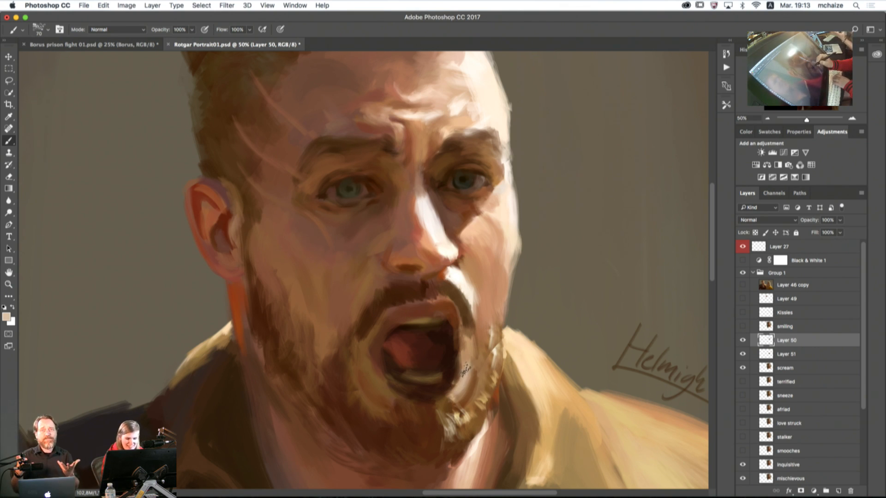
key("bracketleft")
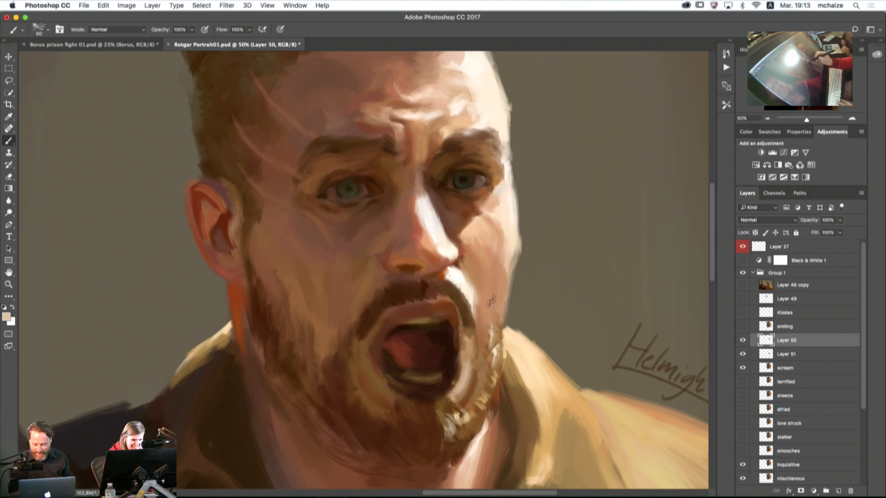
Step: Paint raised wrinkles across the forehead in sampled dark reddish-brown, enlarging the brush to 70 px
mouse_move(501, 217)
left_mouse_down()
mouse_move(524, 283)
mouse_move(539, 269)
left_mouse_up()
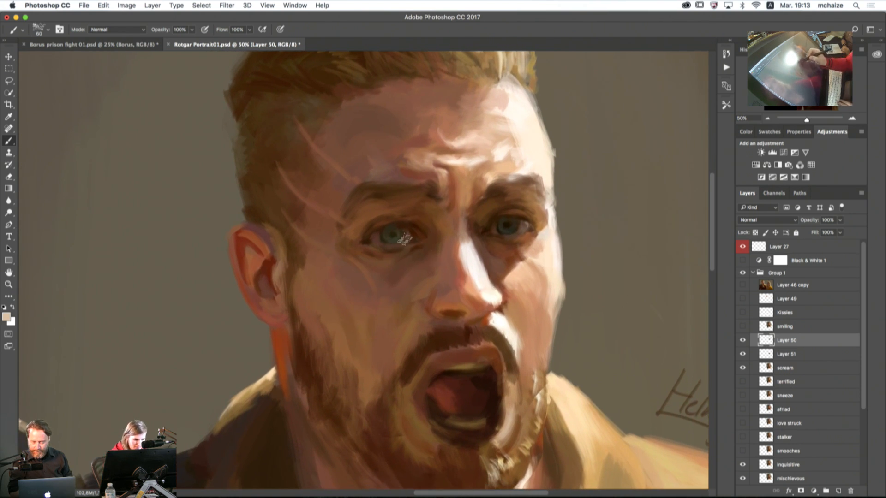
left_click(375, 238, "alt")
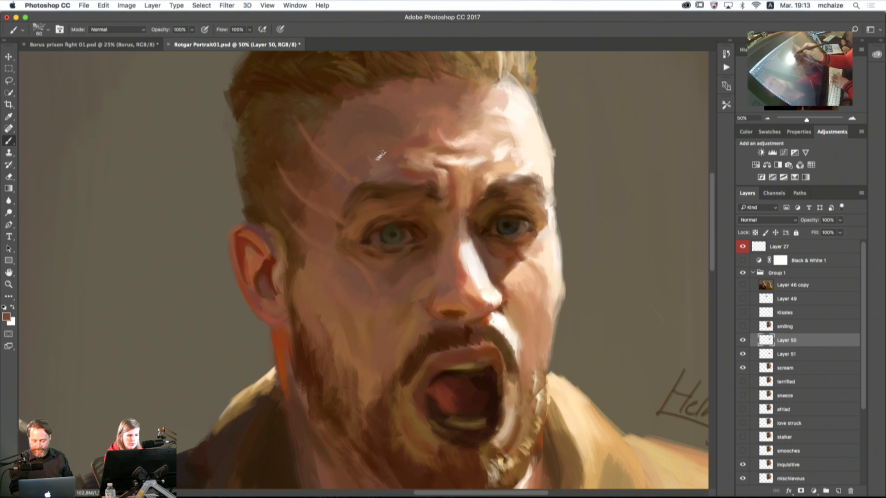
key("bracketright")
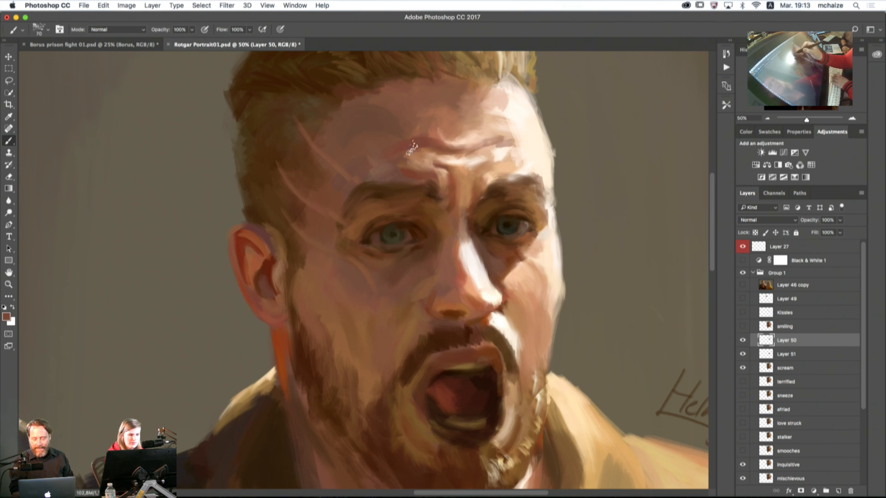
key("bracketright")
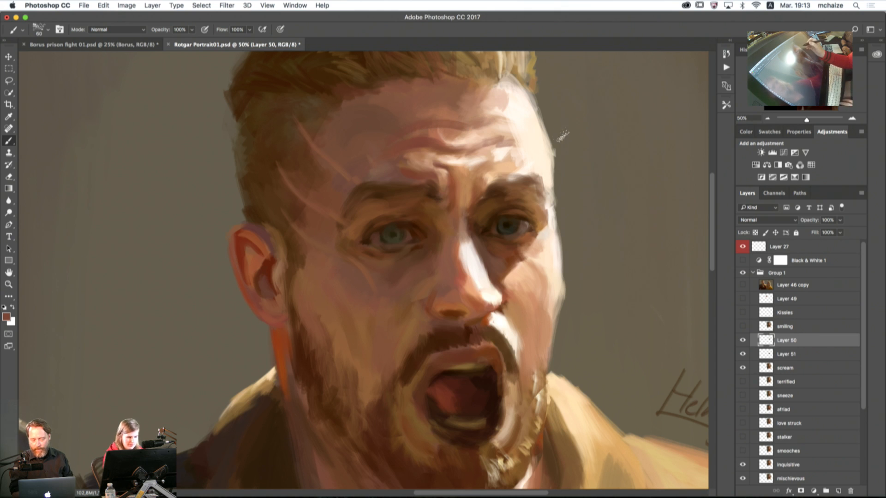
Step: Add pale highlights between the forehead wrinkles and blend their shadowed side with sampled orange-brown at 60 px
left_click(511, 127, "alt")
left_click(508, 120, "alt")
left_click_drag(487, 113, 450, 119)
left_click(506, 115, "alt")
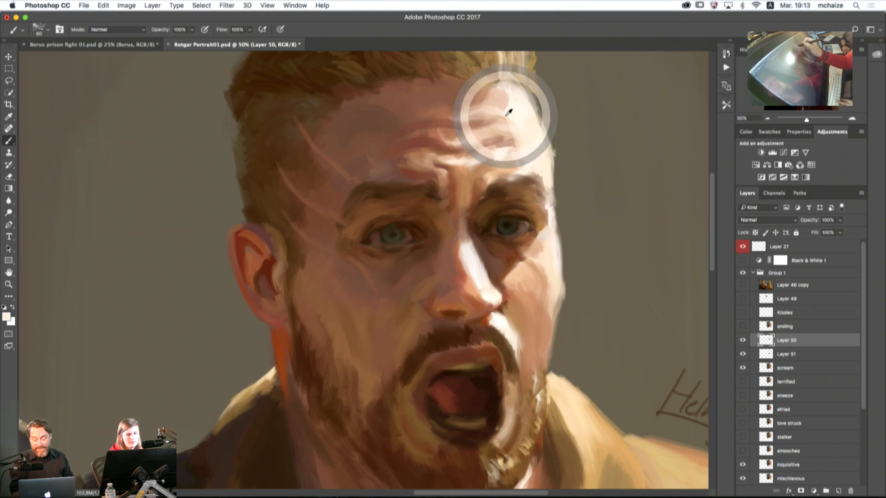
left_click(431, 130, "alt")
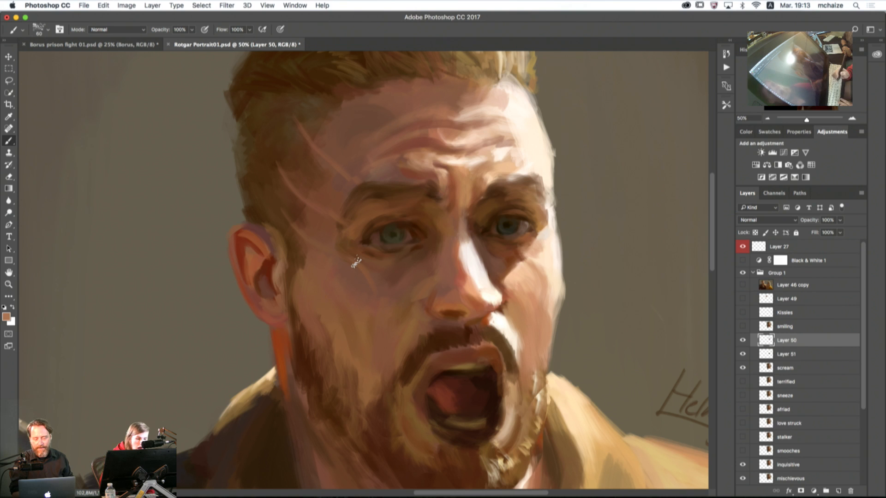
Step: Refine the lit eye's outer corner and lower lid with sampled pale orange and dark reddish-brown at 30 px
left_click(543, 214, "alt")
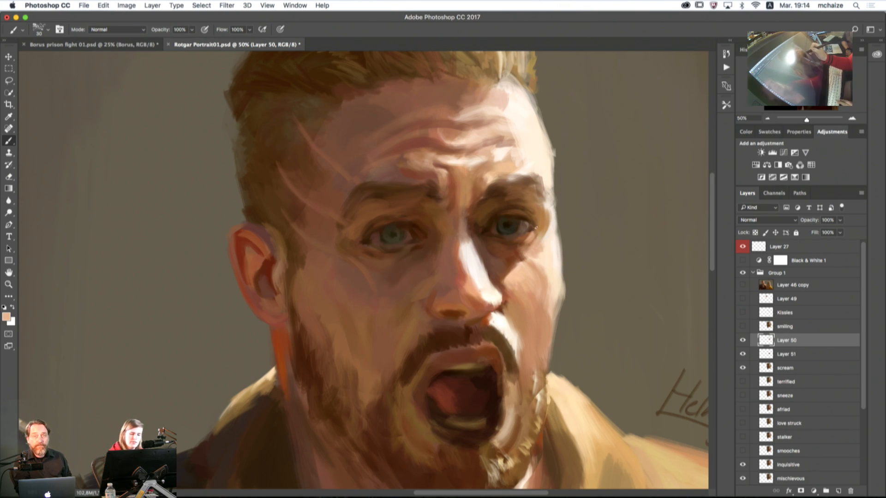
left_click(514, 238, "alt")
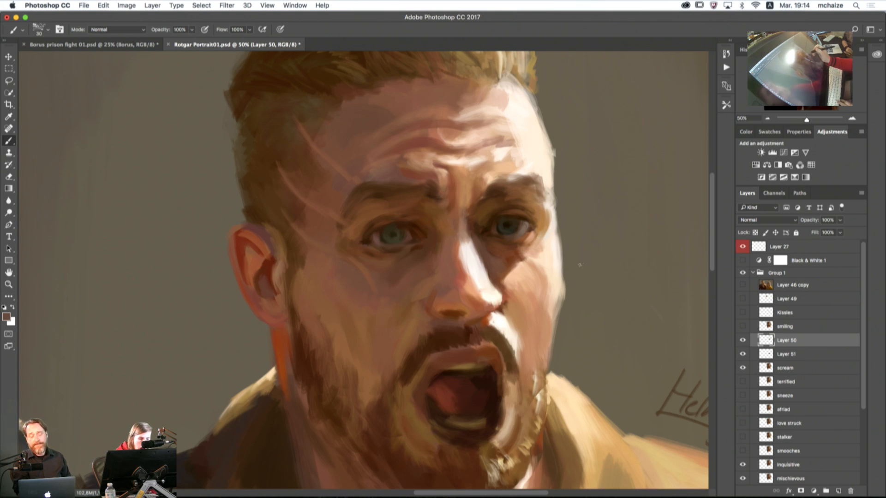
Step: Blend the shaded cheek fold beside the nose and moustache with sampled reddish-brown skin tones, enlarging the brush to 60 px
left_click(427, 281, "alt")
key("bracketright")
key("bracketright")
key("bracketright")
key("bracketright")
key("bracketright")
key("bracketright")
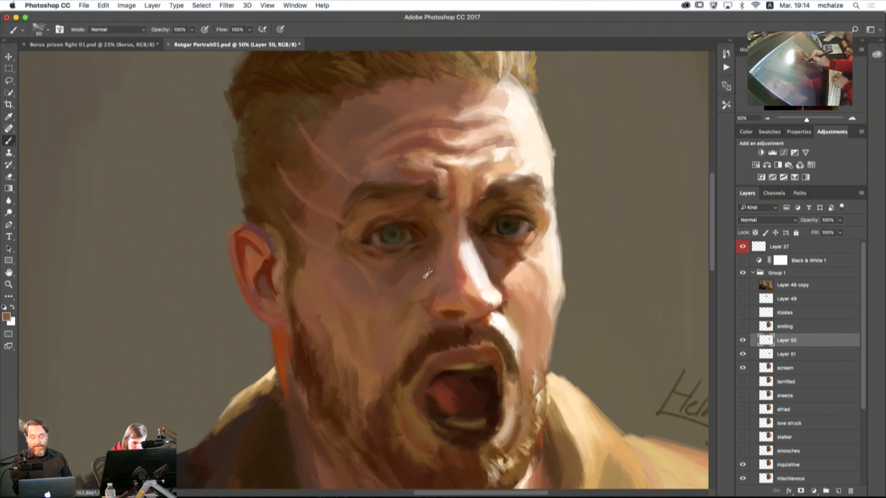
left_click_drag(429, 273, 407, 297)
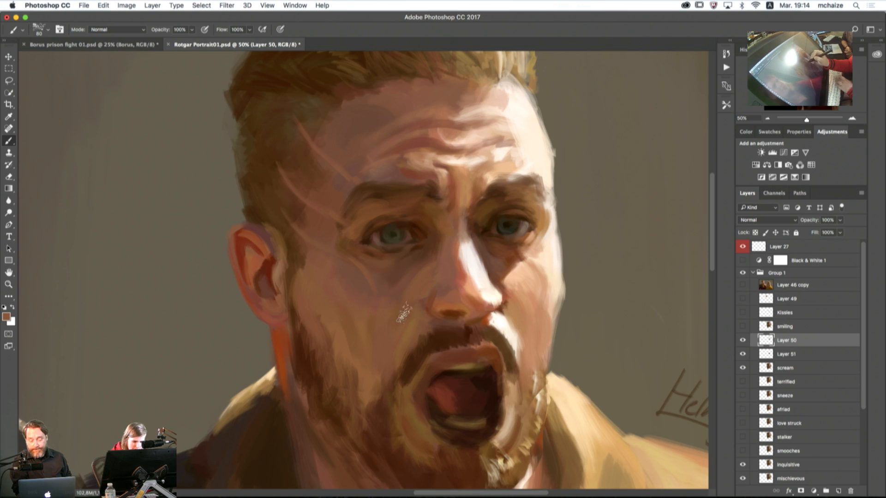
left_click(432, 299, "alt")
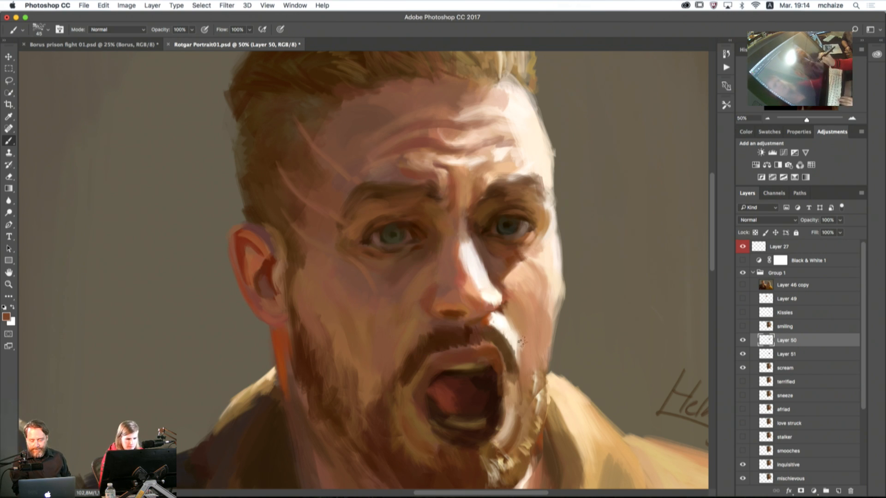
left_click(419, 278, "alt")
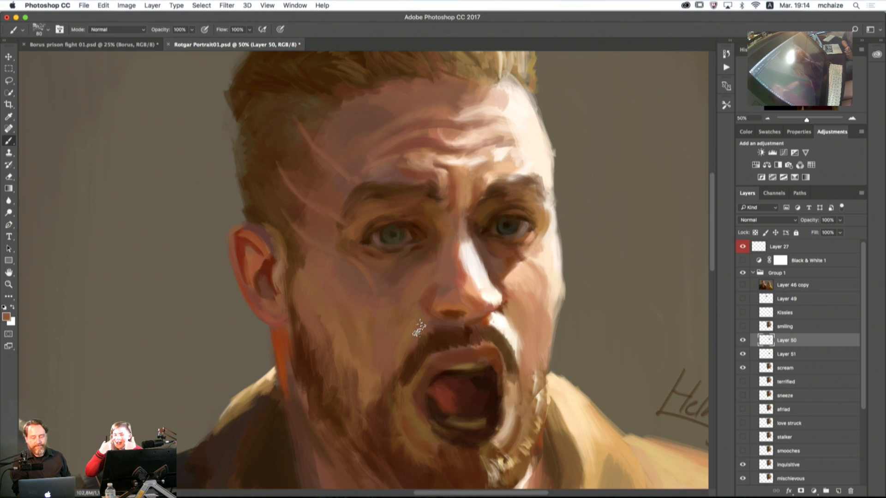
Step: Paint orange-brown strokes across the lit cheek below the eye in sampled skin tones, with the brush at about 80 px
left_click_drag(676, 302, 540, 287)
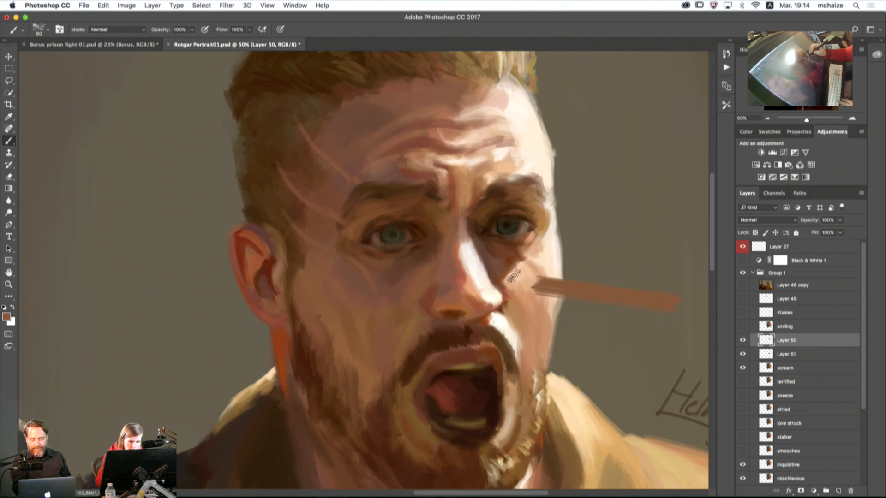
left_click(508, 270, "alt")
left_click(508, 293, "alt")
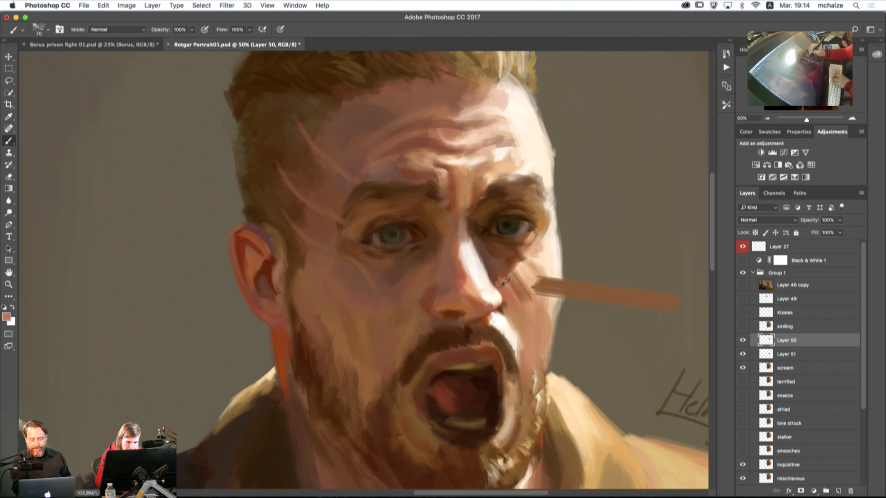
key("bracketright")
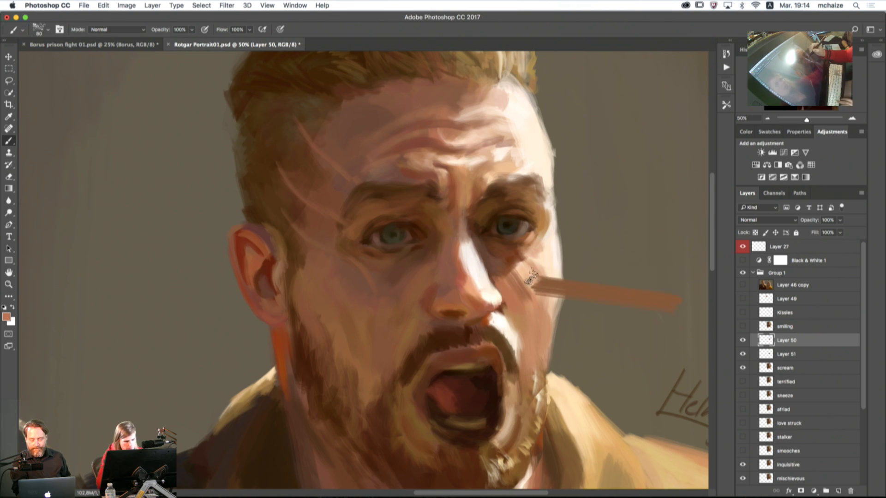
Step: Brush a sampled pale orange highlight down the lit cheek beside the nose, enlarging the brush to 125 px
left_click(501, 276, "alt")
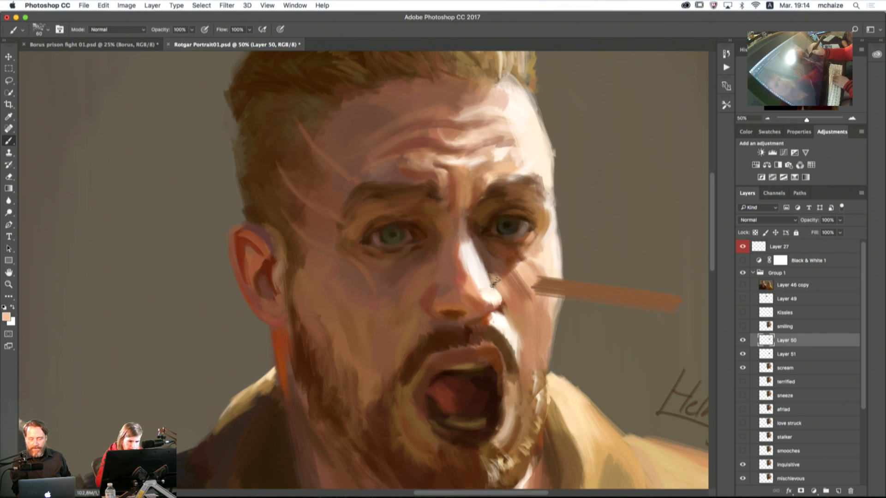
left_click_drag(498, 284, 521, 333)
key("bracketright")
key("bracketright")
key("bracketright")
key("bracketright")
key("bracketright")
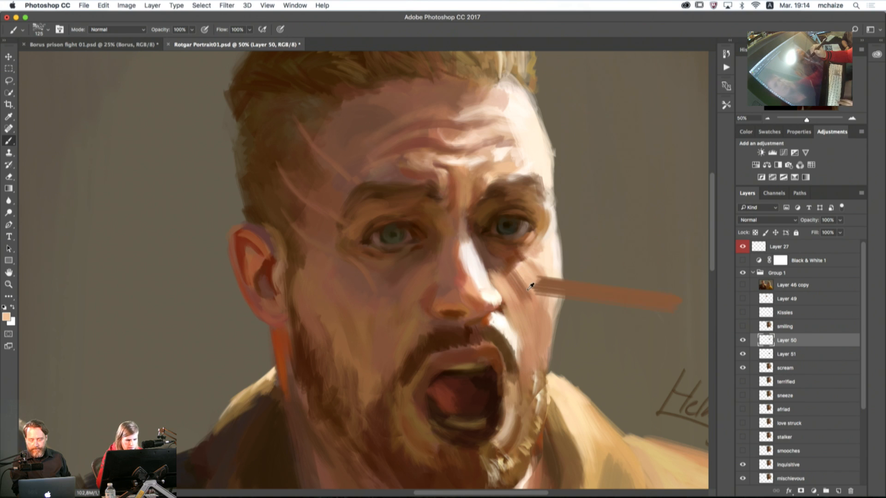
Step: Blend the creases of the lit cheek with sampled orange-brown and light orange tones, reducing the brush to 60 px
left_click(524, 292, "alt")
key("bracketleft")
key("bracketleft")
key("bracketleft")
key("bracketleft")
key("bracketleft")
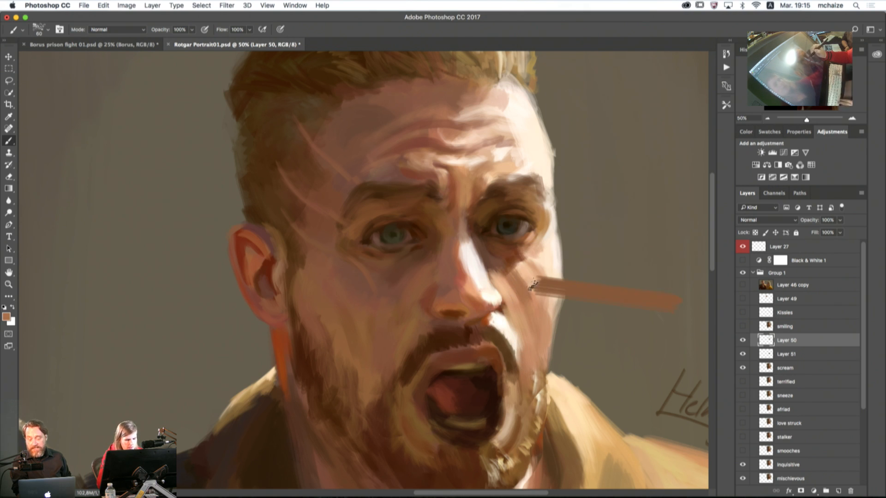
left_click(521, 286, "alt")
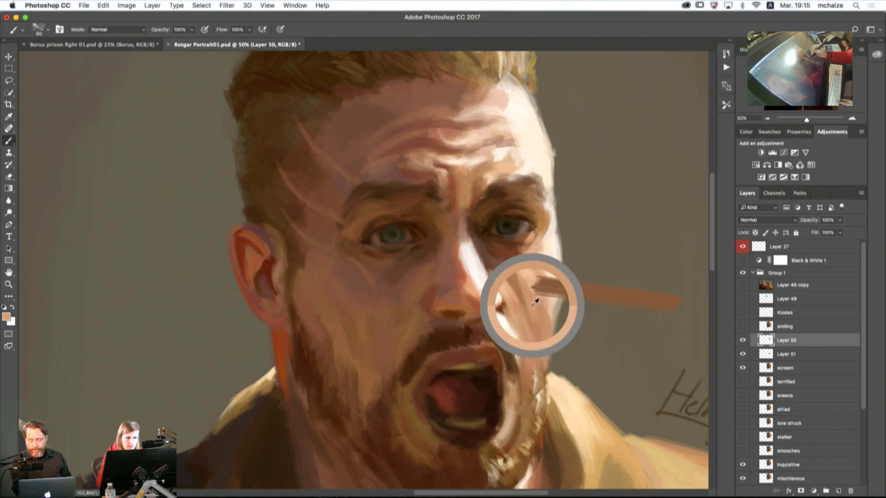
left_click(520, 287, "alt")
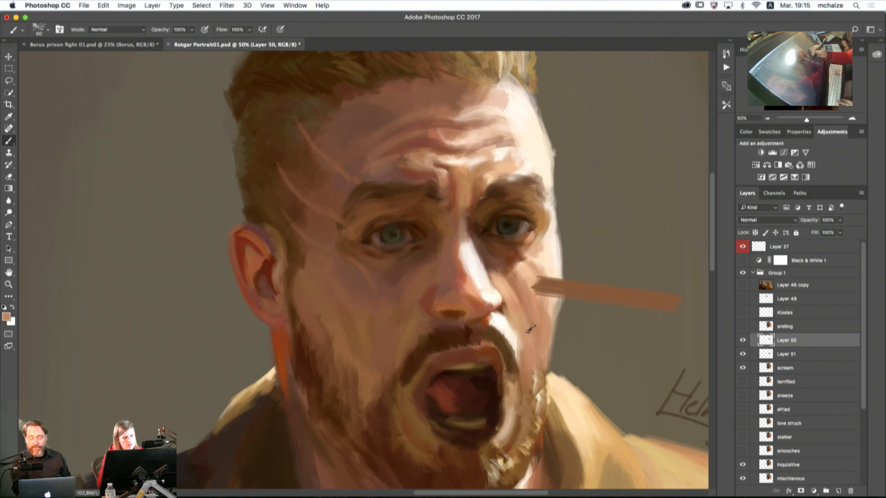
Step: Compare the whole portrait with Layer 50 hidden and shown
left_click(768, 119)
left_click(768, 119)
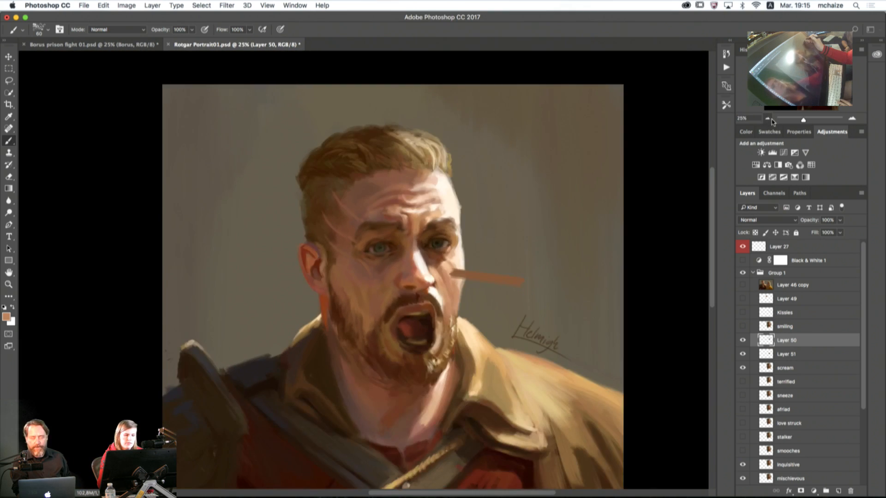
left_click(768, 118)
left_click(743, 340)
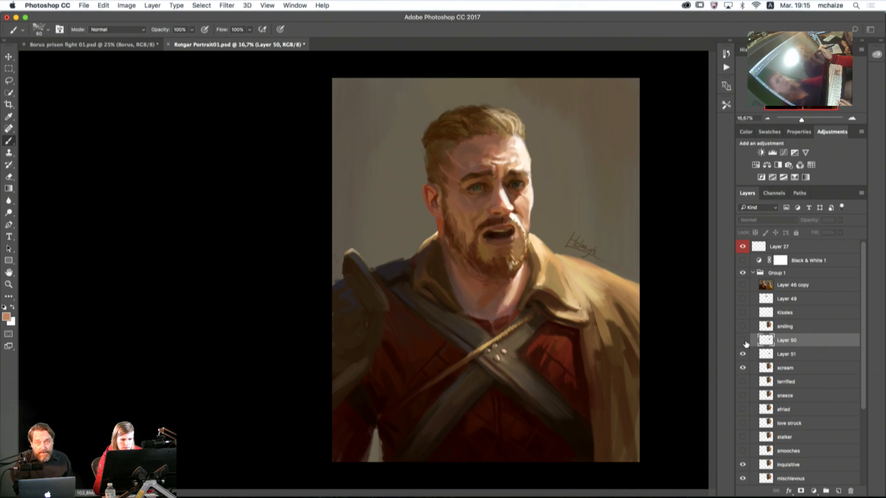
left_click(742, 340)
Step: Erase the stray orange-brown stroke beyond the face and repaint the lit cheek's edge in sampled pale tones at 125 px
key("e")
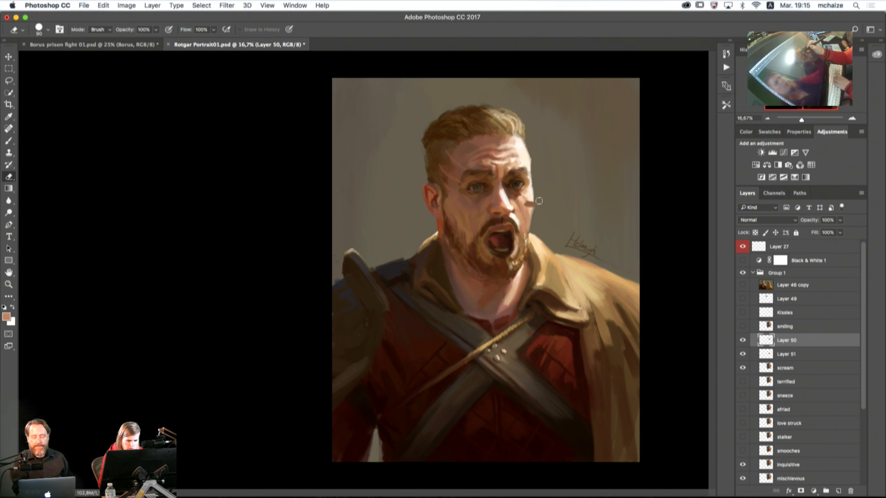
key("b")
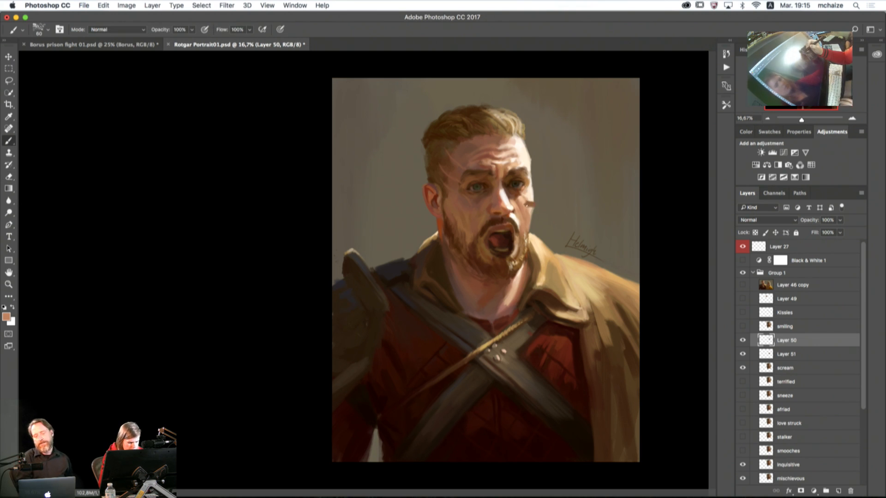
left_click(524, 201, "alt")
key("bracketright")
key("bracketright")
key("bracketright")
key("bracketright")
key("bracketright")
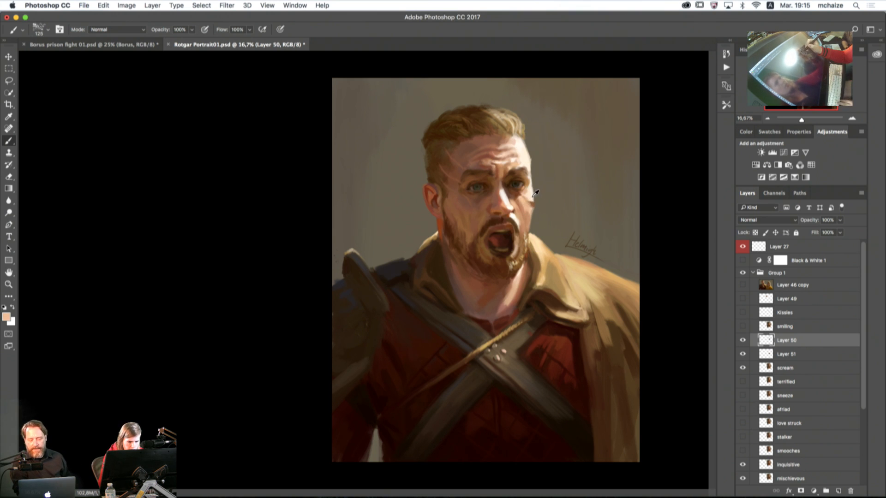
left_click(533, 195, "alt")
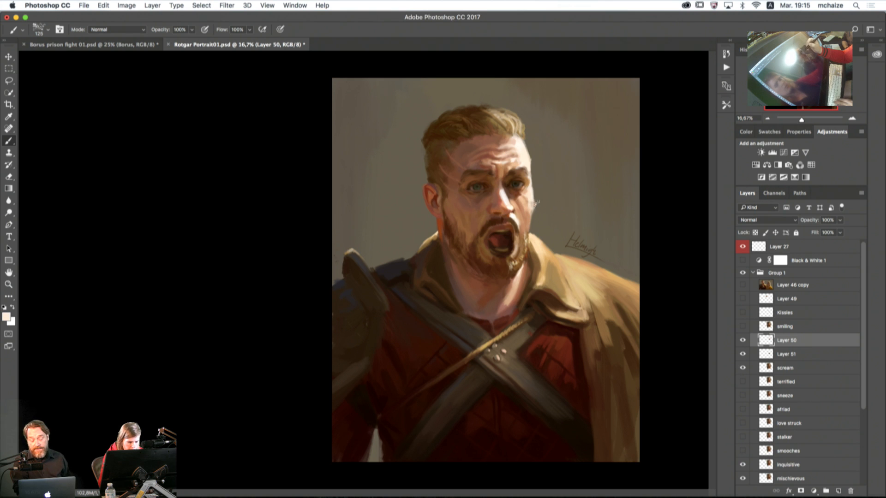
Step: Clean the lit cheek's outer contour with the eraser and smaller brush strokes, sampling light orange skin and brown beard tones
key("e")
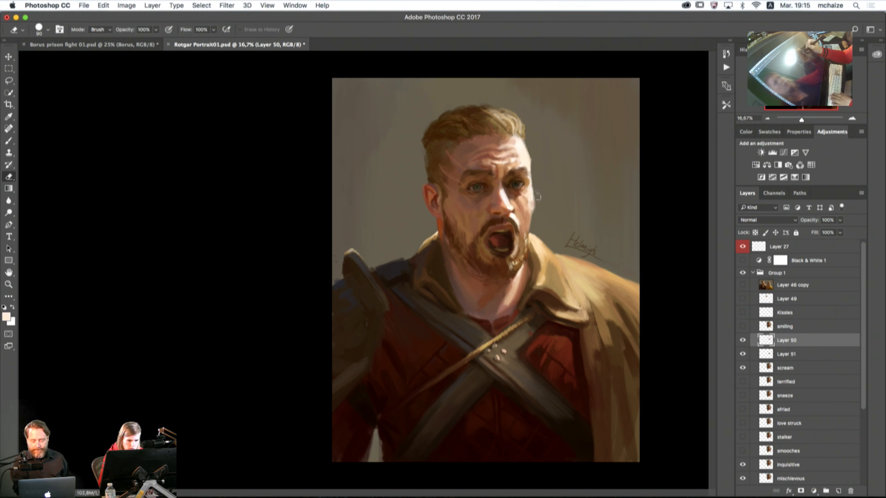
left_click(853, 121)
left_click(853, 121)
left_click_drag(651, 217, 507, 289)
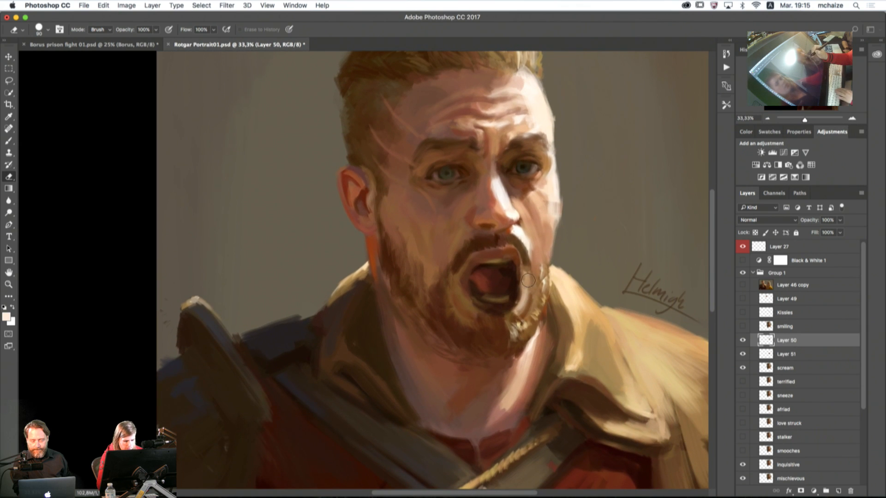
key("b")
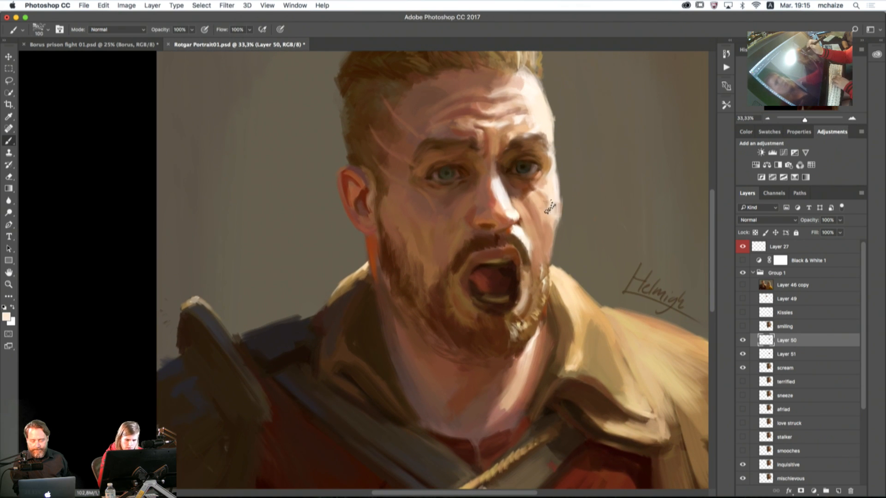
key("bracketleft")
key("bracketleft")
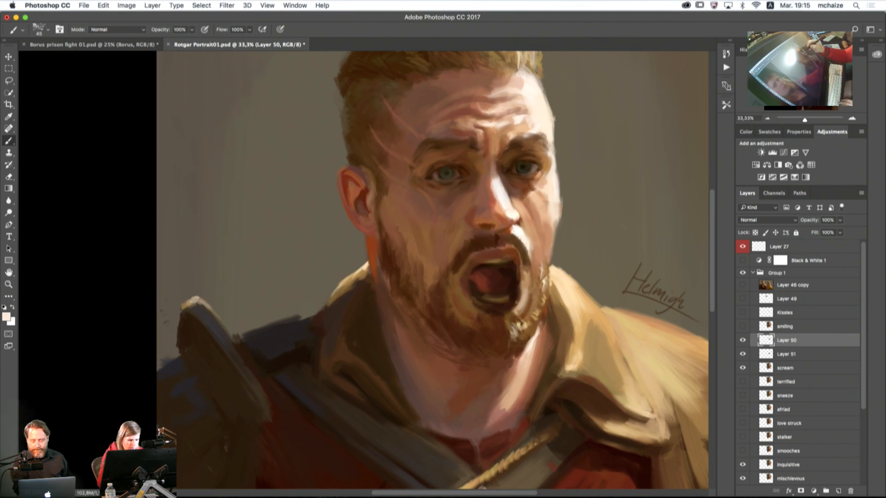
left_click(548, 194, "alt")
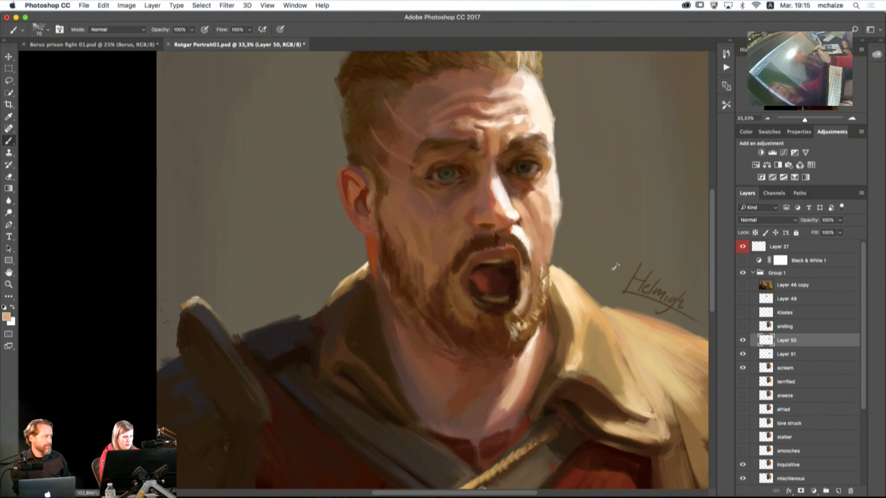
left_click(546, 296, "alt")
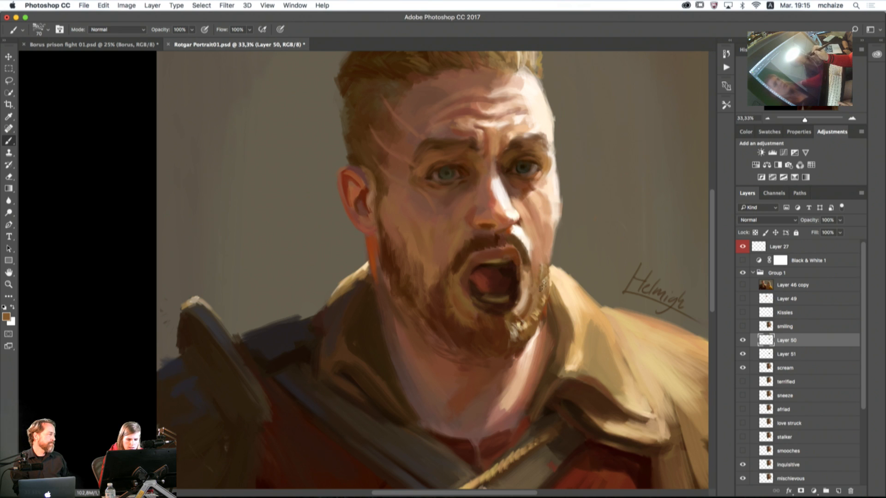
left_click(49, 30)
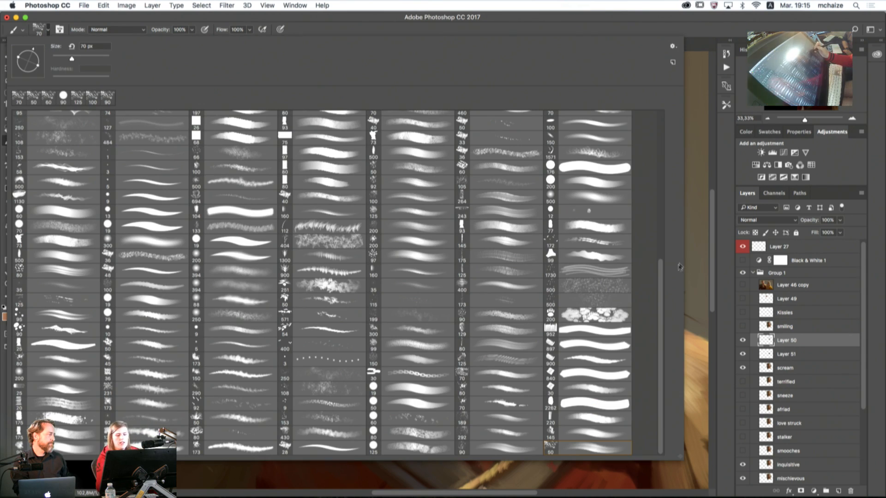
left_click(673, 46)
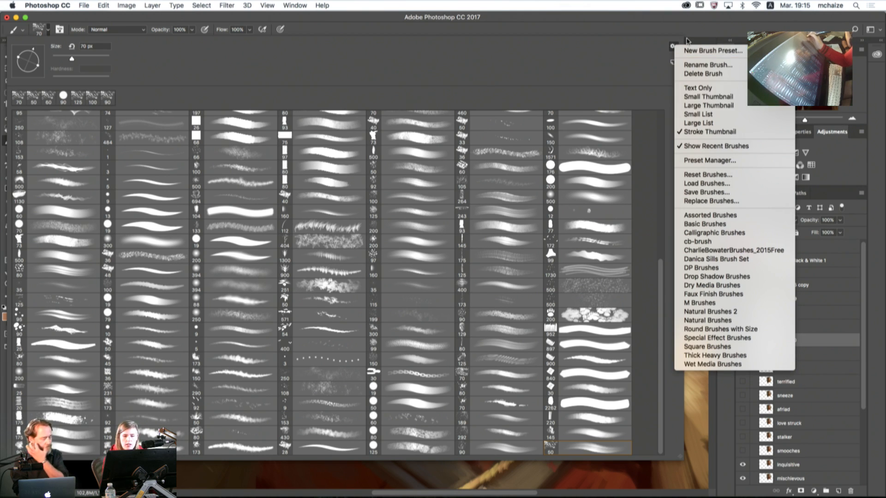
left_click(723, 185)
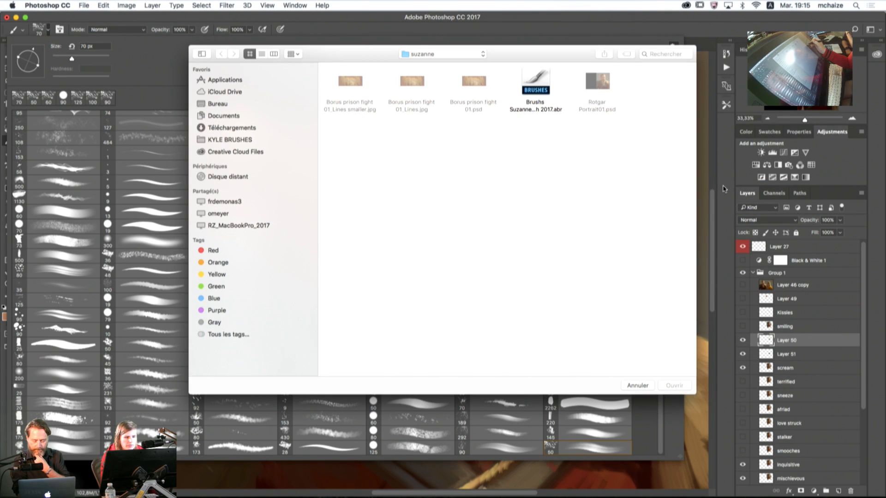
left_click_drag(491, 59, 490, 113)
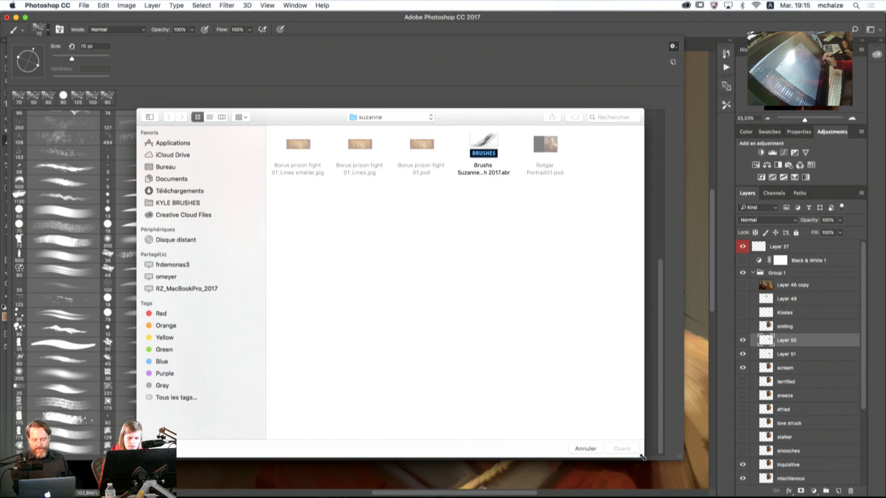
mouse_move(643, 457)
left_mouse_down()
mouse_move(593, 421)
mouse_move(326, 290)
left_mouse_up()
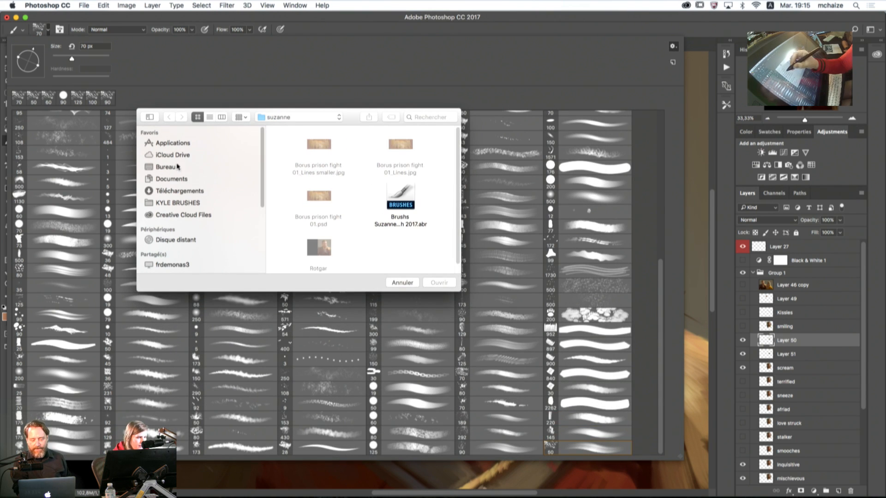
left_click(177, 166)
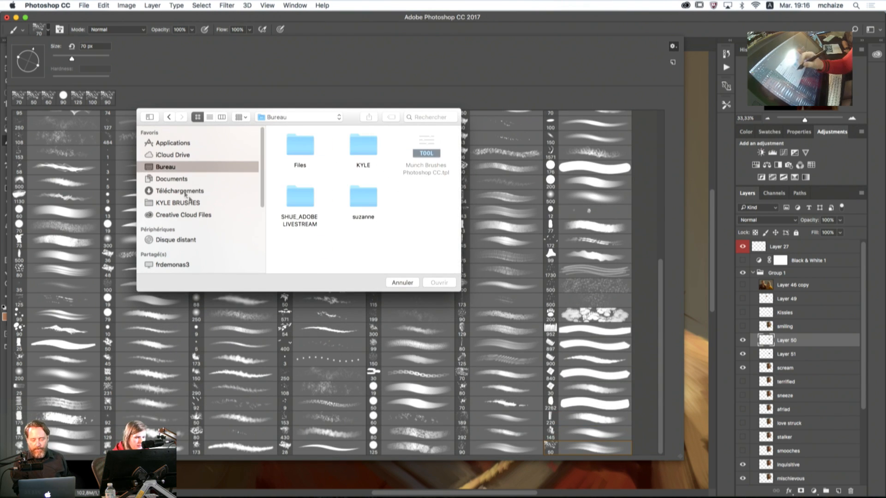
double_click(370, 151)
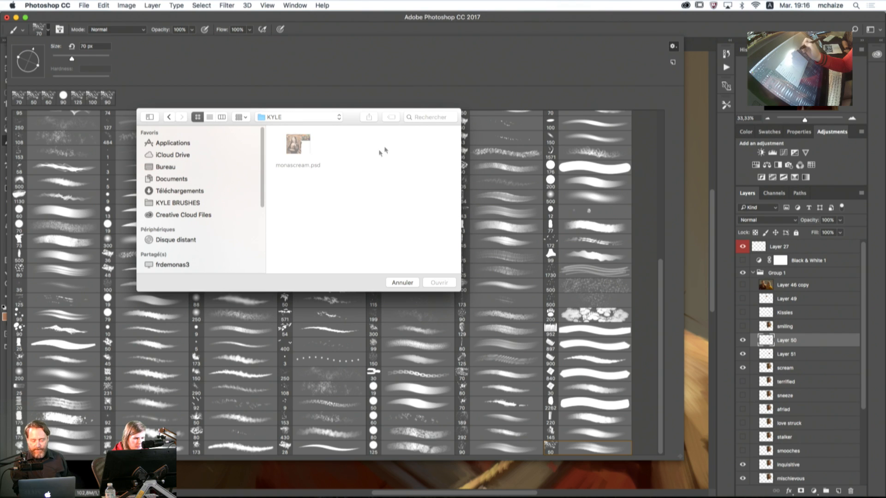
left_click(169, 119)
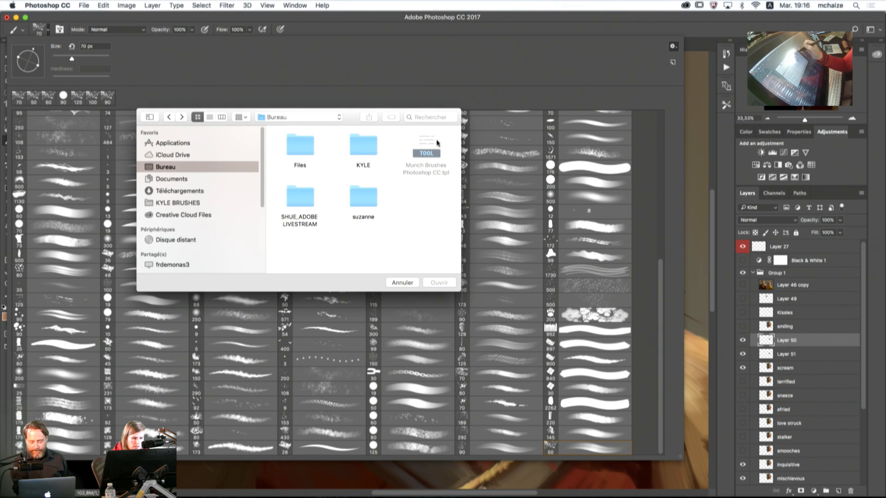
left_click(403, 283)
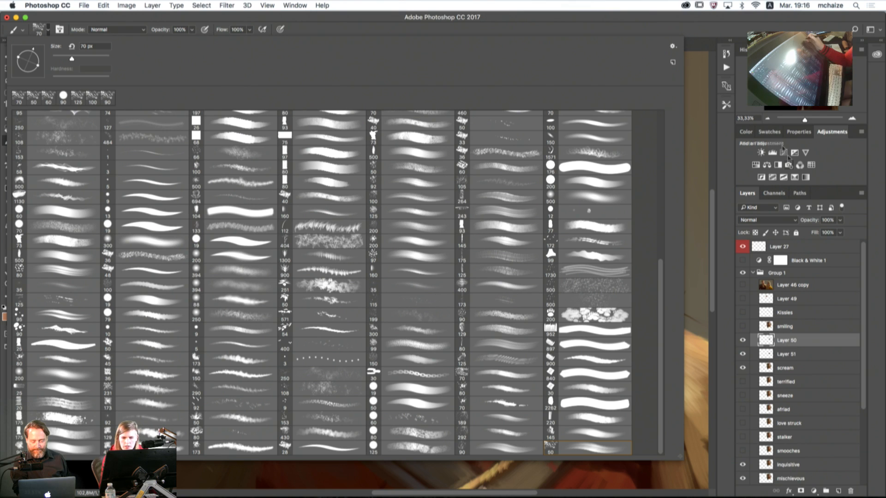
Step: Choose the "MUNCH - Medium Flat" brush from the tool presets
left_click(727, 105)
left_click(726, 105)
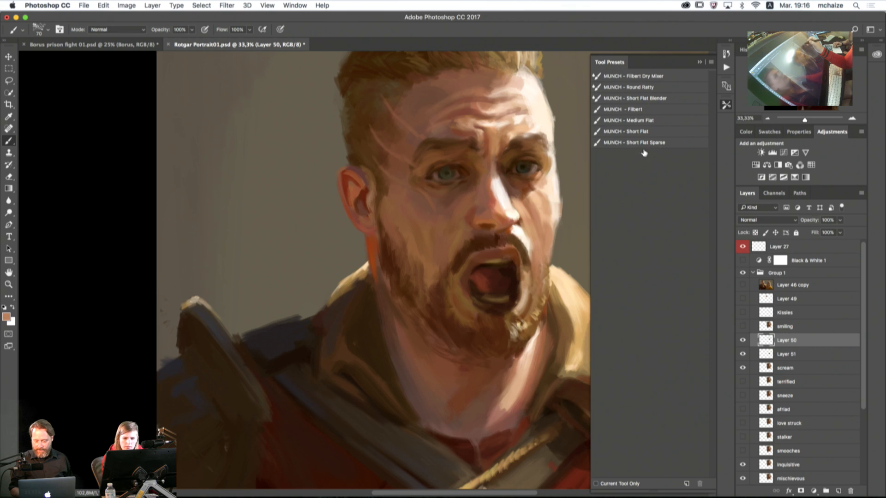
left_click(651, 121)
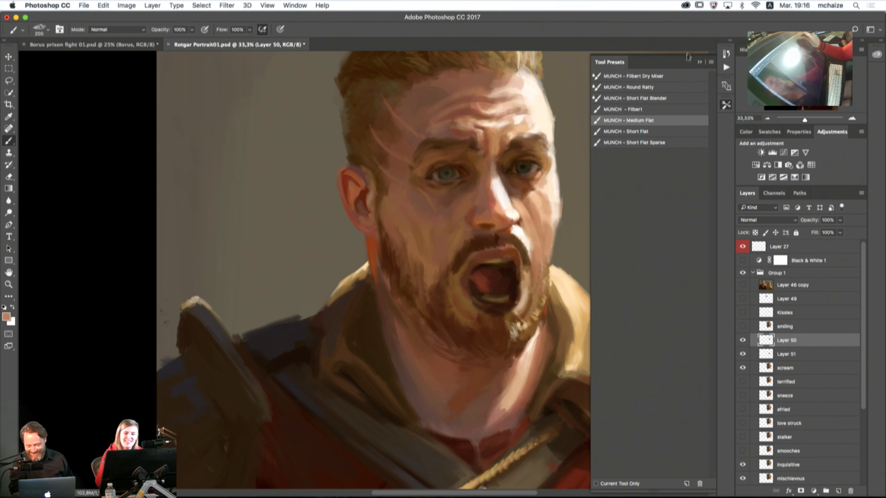
Step: Add a new layer above Layer 50 and test the flat brush with a background scribble, removing the scribble
left_click(700, 62)
left_click(839, 491)
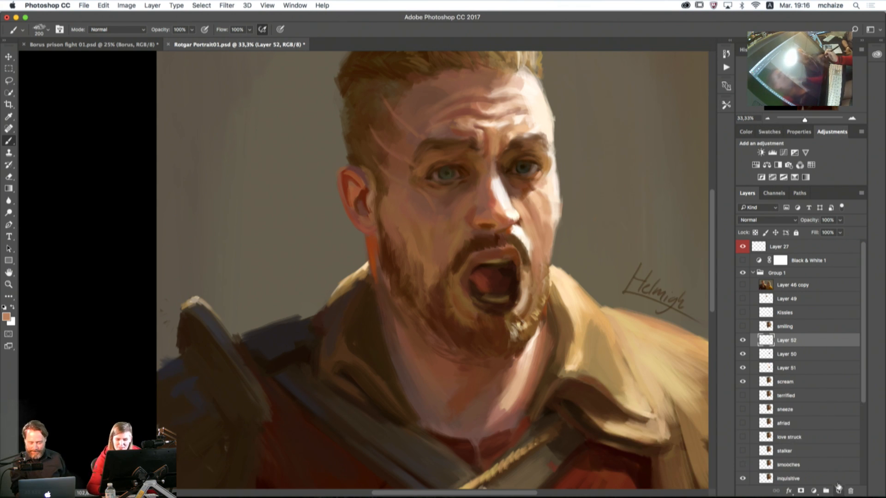
mouse_move(605, 198)
left_mouse_down()
mouse_move(621, 249)
mouse_move(611, 295)
mouse_move(633, 147)
left_mouse_up()
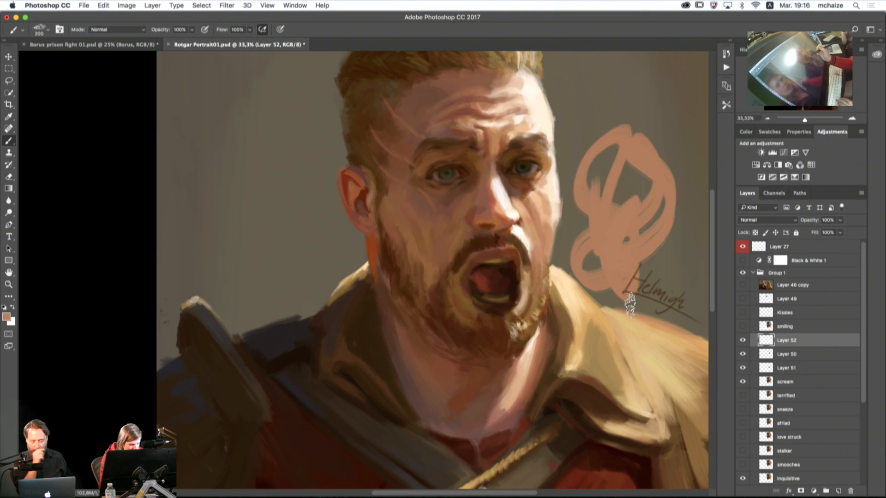
key("super+z")
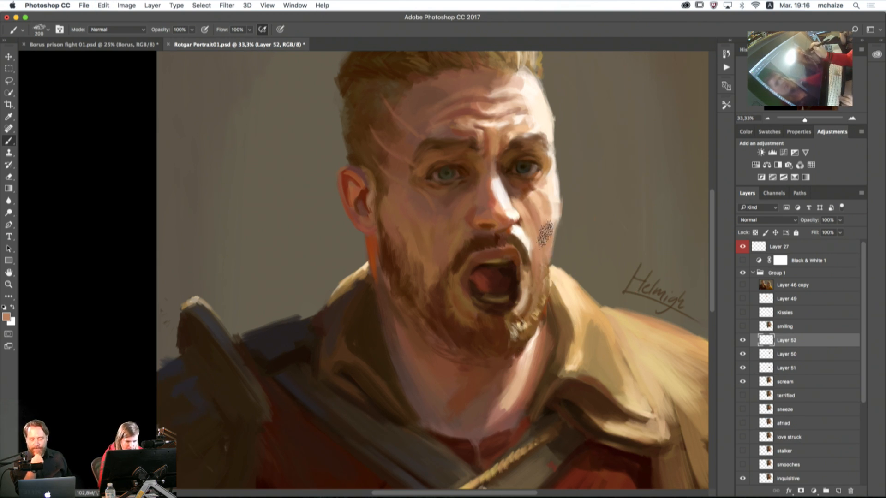
Step: Sample a pale skin tone from the lit cheek and reduce the brush to 90 px
left_click(556, 200, "alt")
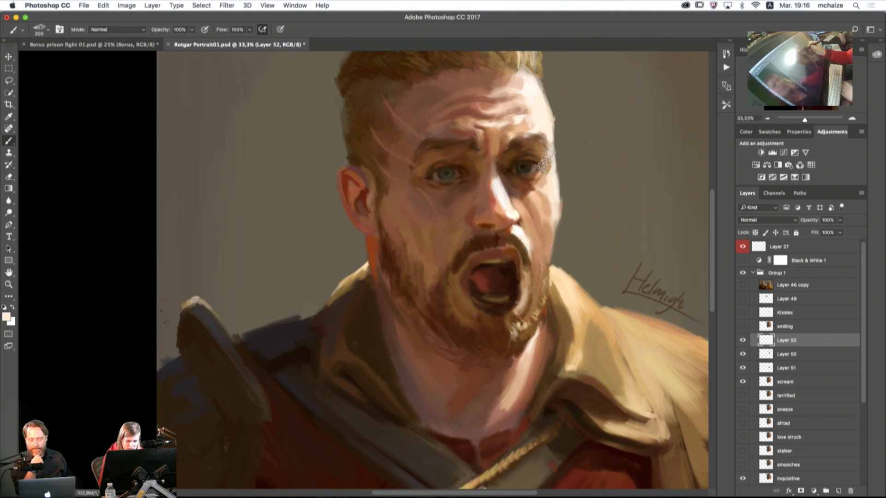
left_click(48, 31)
left_click(663, 25)
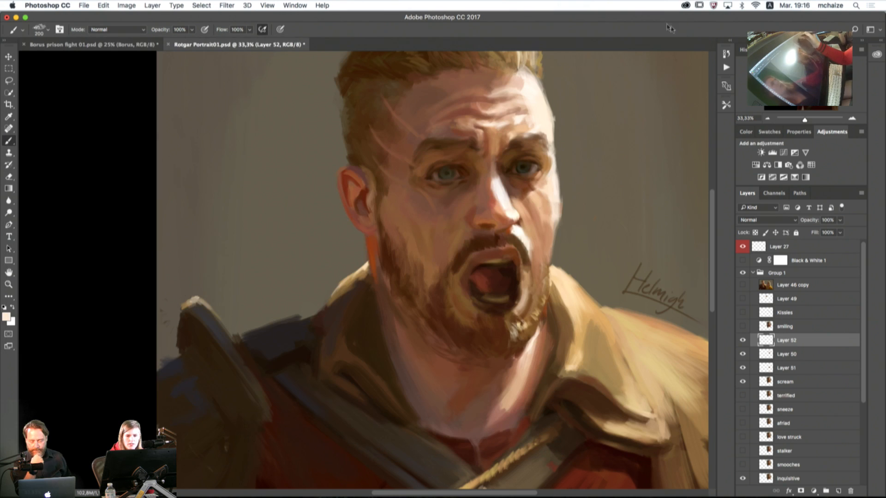
left_click(727, 106)
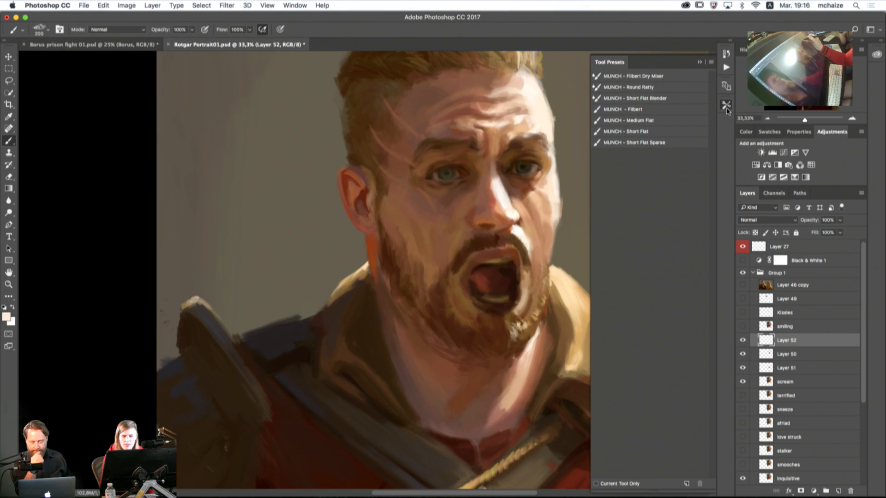
left_click(726, 107)
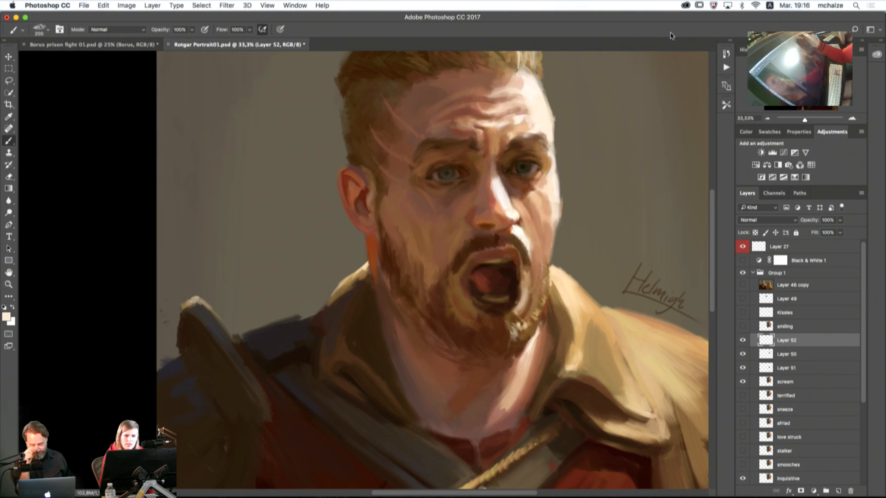
key("bracketleft")
key("bracketleft")
key("bracketleft")
key("bracketleft")
key("bracketleft")
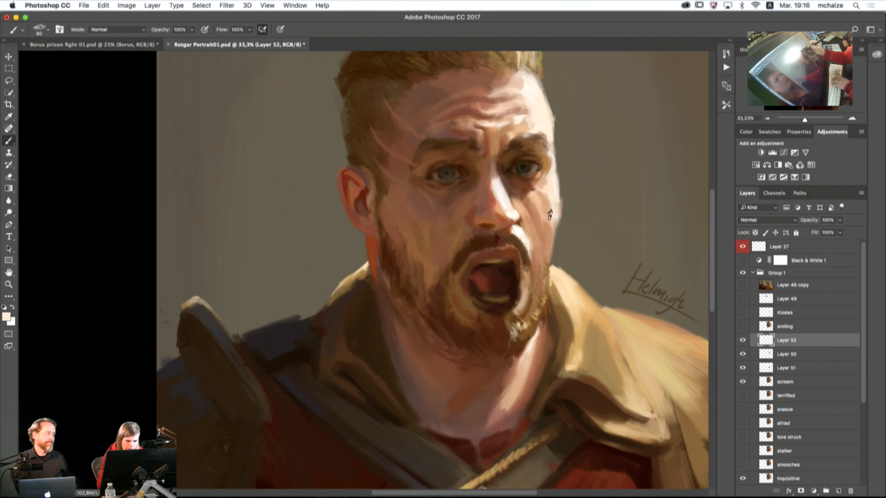
Step: Paint the moustache's lit corner in an ochre tone sampled from the beard, using an 80 px brush
left_click(551, 215, "alt")
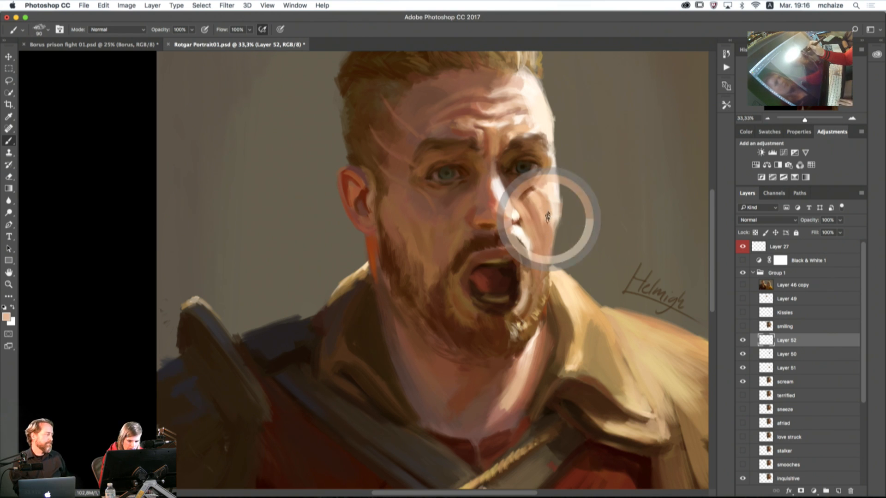
key("bracketleft")
key("bracketleft")
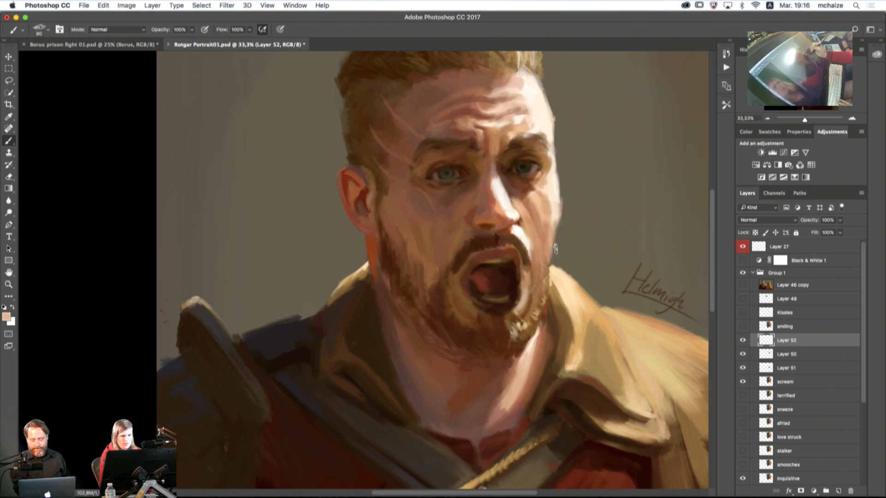
left_click(537, 314, "alt")
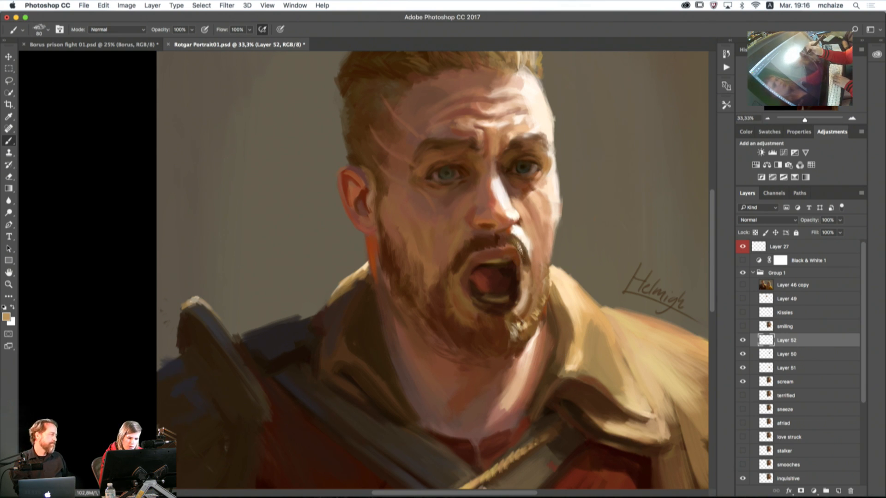
left_click_drag(520, 243, 525, 260)
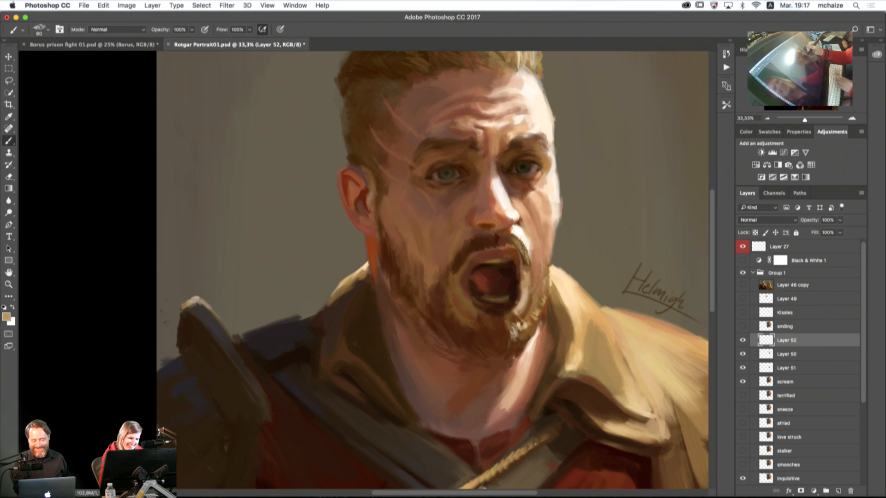
left_click(518, 236, "alt")
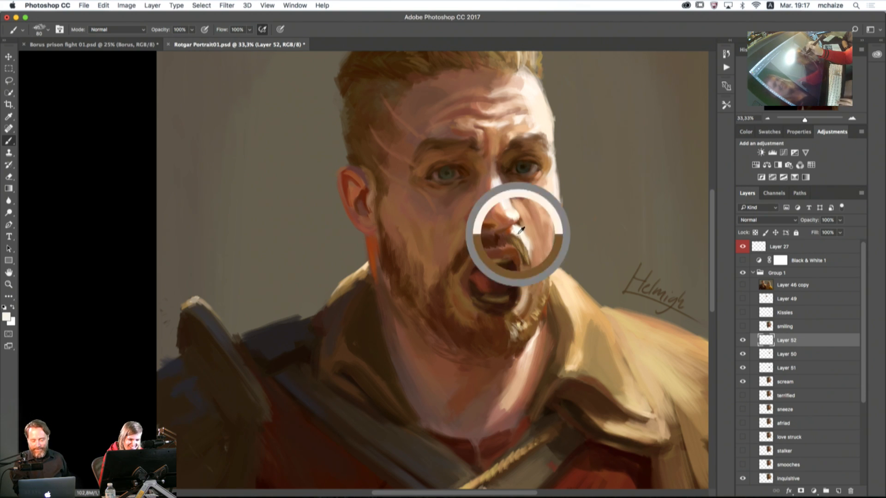
left_click(519, 237, "alt")
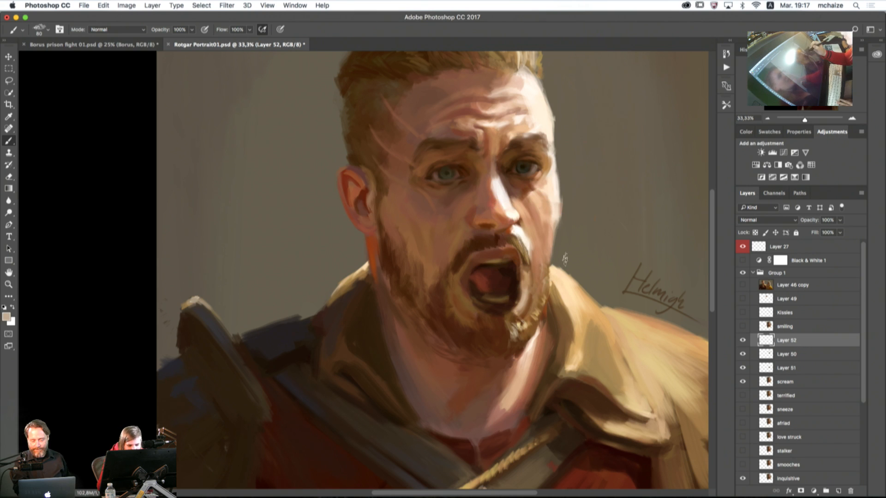
left_click_drag(579, 225, 603, 256)
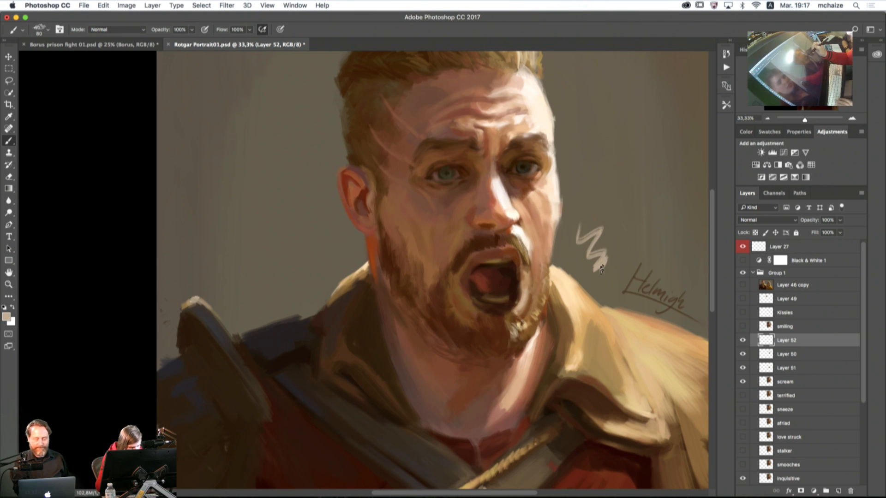
key("ctrl+z")
Step: Enlarge the brush to 175 px and briefly check the Borus prison fight painting before returning to the Rotgar portrait
key("bracketright")
key("bracketright")
key("bracketright")
key("bracketright")
key("bracketright")
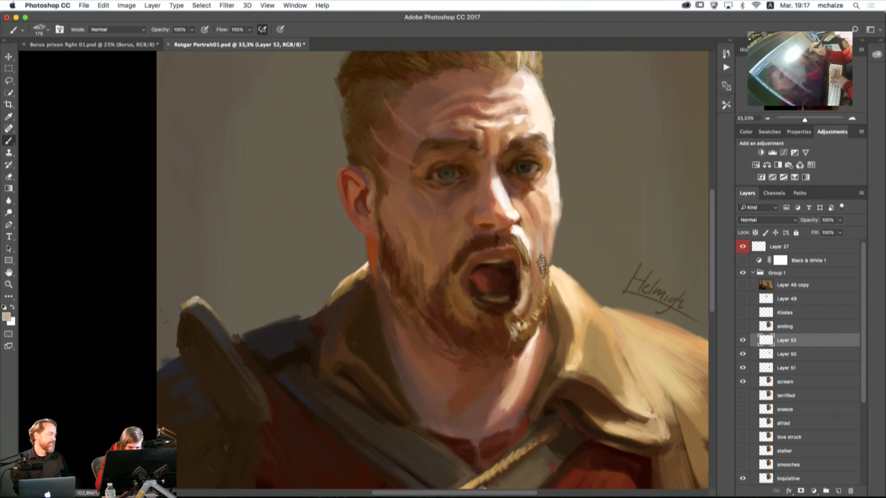
key("ctrl+Tab")
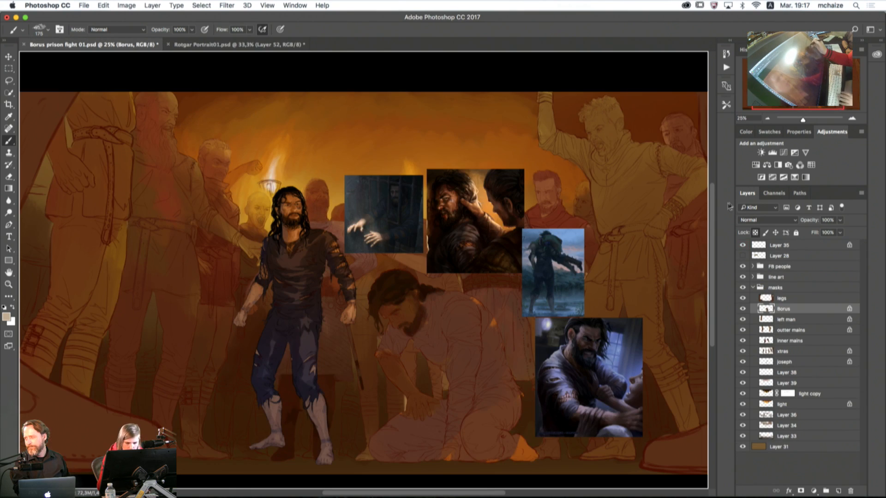
left_click(244, 44)
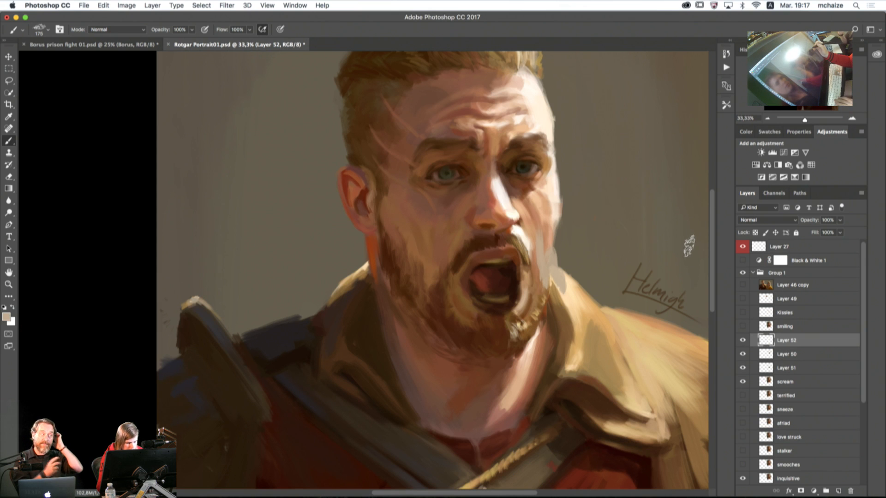
Step: Brush sampled pale skin tones down the lit cheek beside the nose and moustache, reducing the brush from 125 to 90 px
left_click(854, 120)
left_click(853, 120)
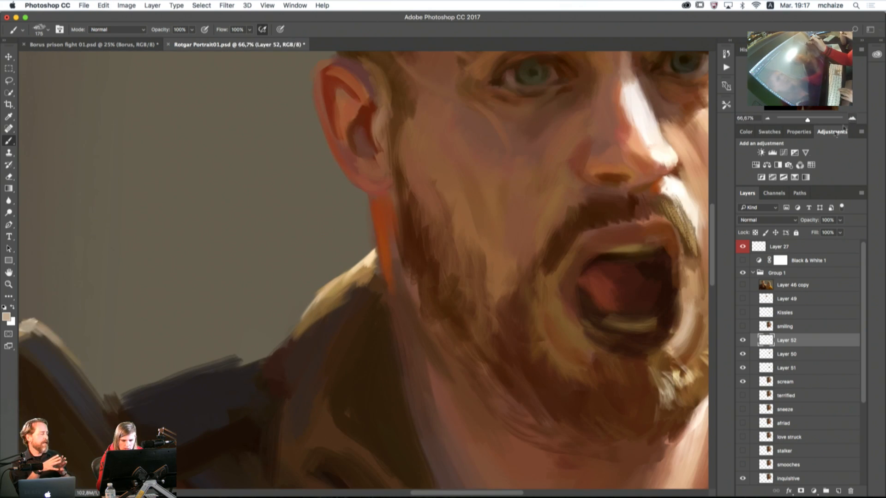
left_click_drag(626, 283, 565, 261)
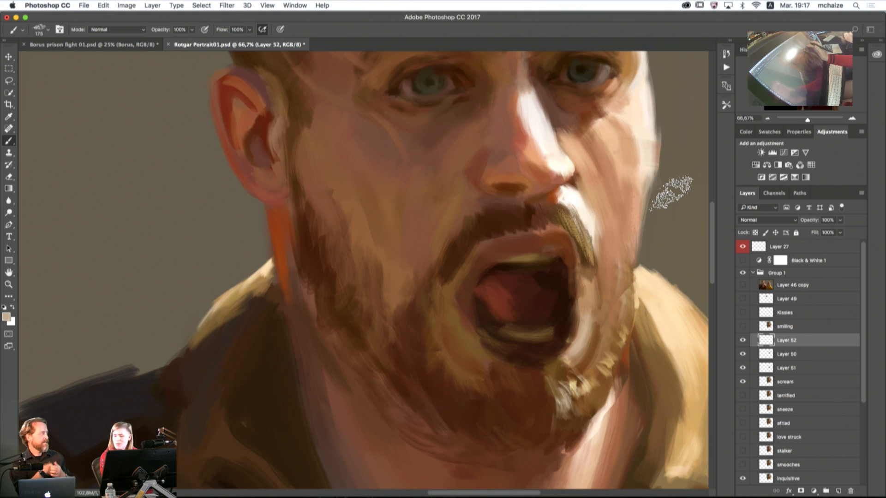
mouse_move(629, 236)
left_mouse_down()
mouse_move(571, 369)
mouse_move(535, 350)
left_mouse_up()
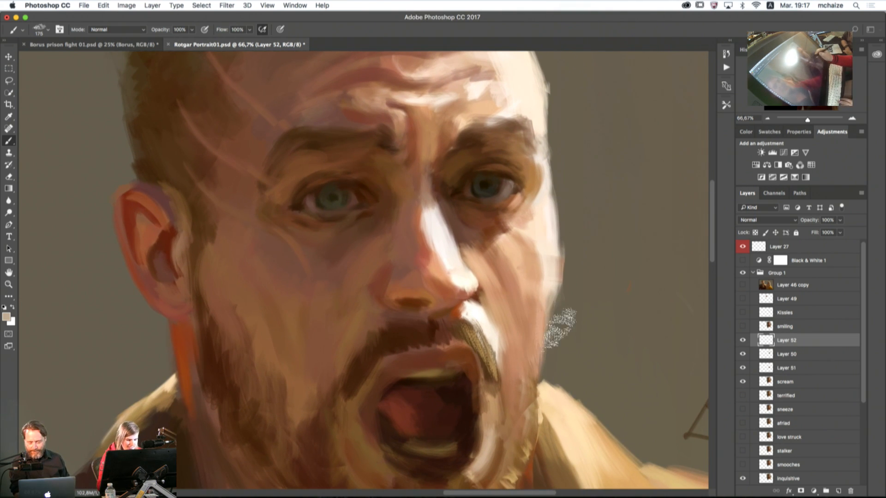
key("bracketleft")
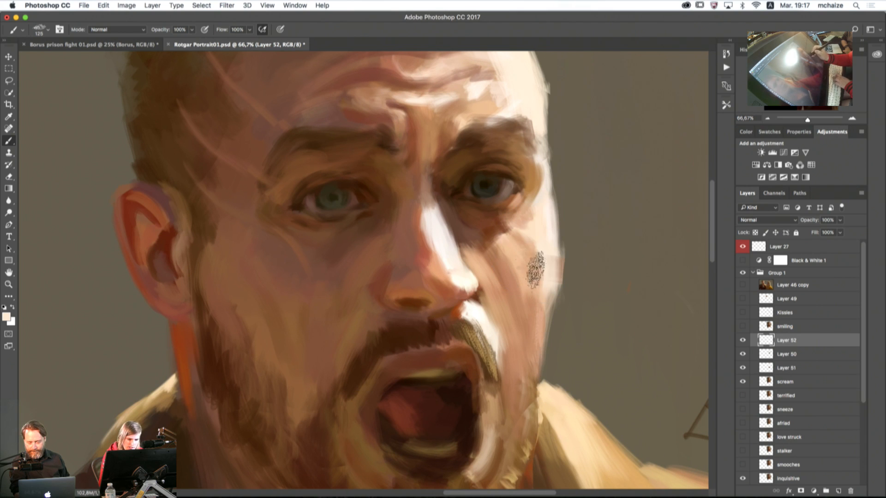
mouse_move(526, 320)
left_mouse_down()
mouse_move(519, 272)
mouse_move(529, 341)
mouse_move(532, 260)
mouse_move(536, 340)
mouse_move(538, 280)
mouse_move(535, 323)
left_mouse_up()
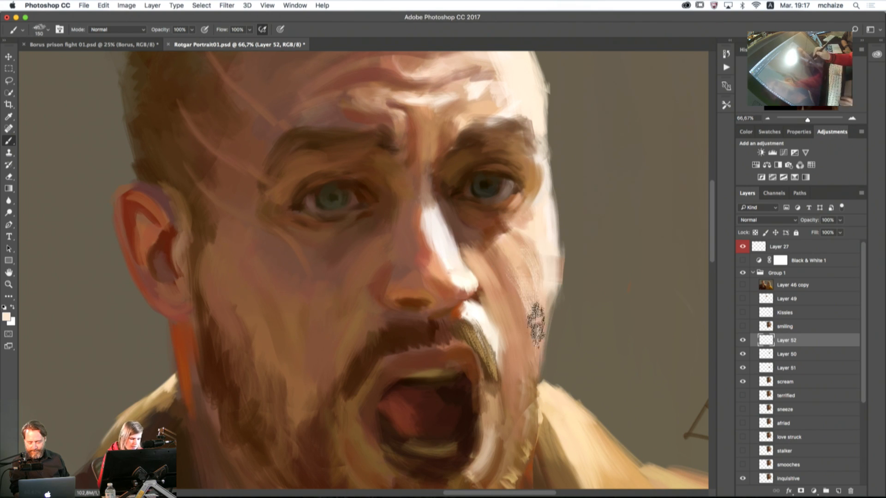
left_click(528, 291, "alt")
mouse_move(519, 254)
left_mouse_down()
mouse_move(531, 291)
mouse_move(532, 258)
left_mouse_up()
key("bracketleft")
key("bracketleft")
key("bracketleft")
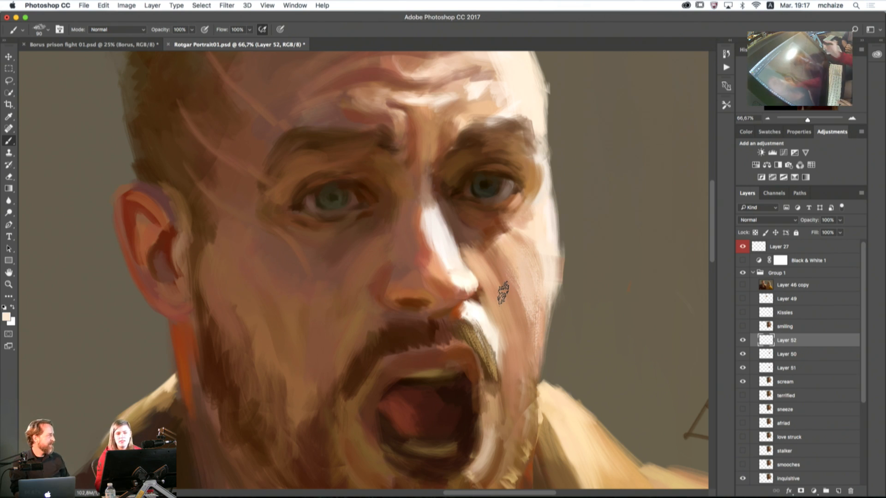
Step: Refine the shaded nostril and nose wing with a 35 px brush, using sampled reddish and dark brown tones
left_click(767, 119)
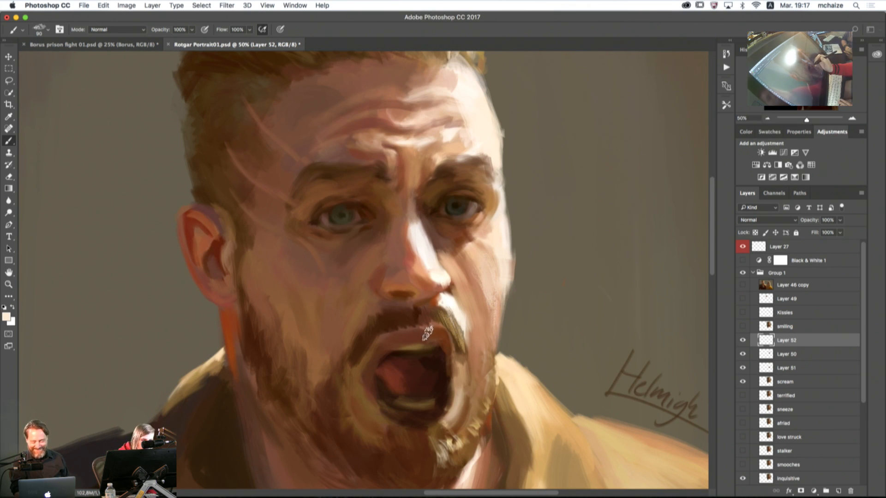
left_click(393, 292, "alt")
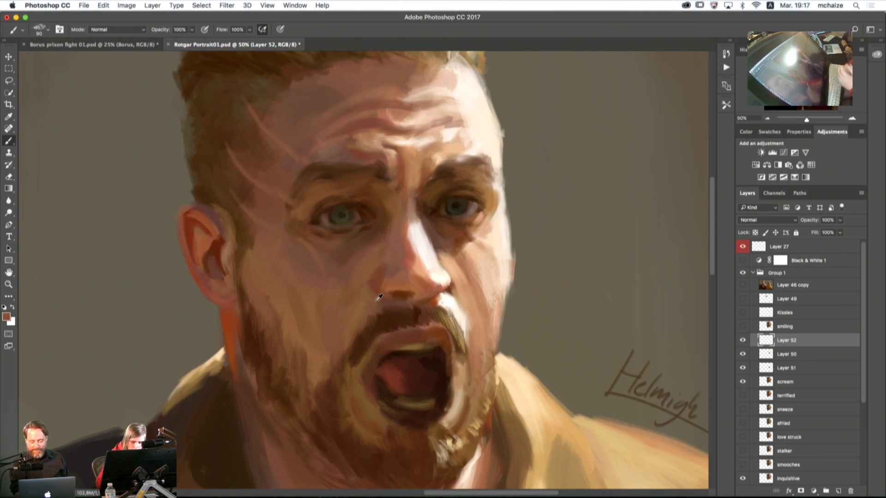
key("bracketleft")
key("bracketleft")
key("bracketleft")
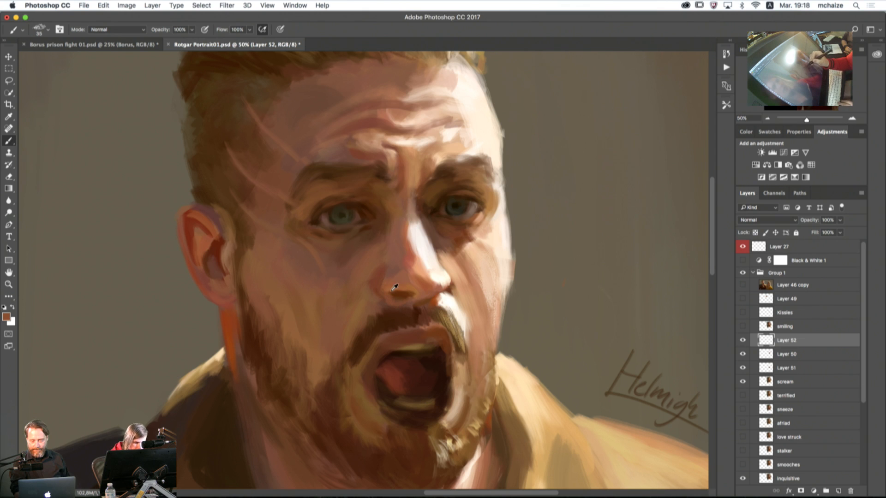
left_click(390, 290, "alt")
left_click(400, 296, "alt")
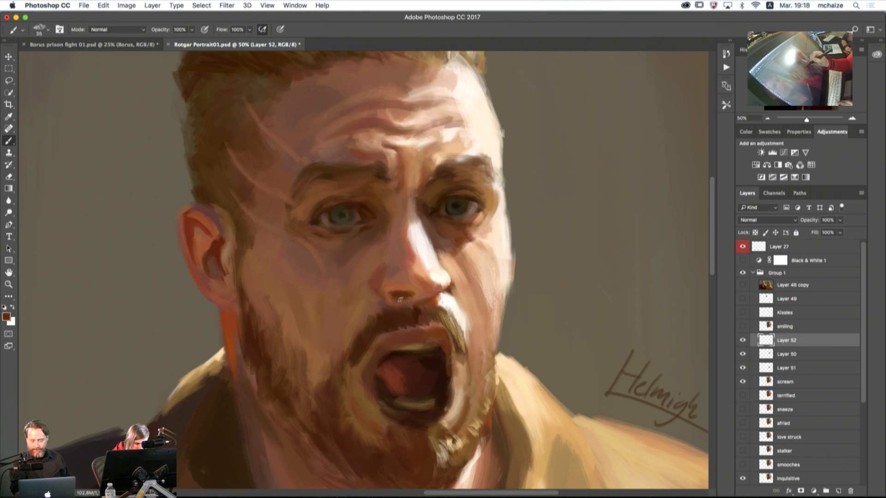
left_click(391, 291, "alt")
Step: Refine the lit nostril's edge and the shadow beneath it at about 20 px, sampling orange, dark brown and pale skin tones
left_click(450, 286, "alt")
key("bracketleft")
key("bracketleft")
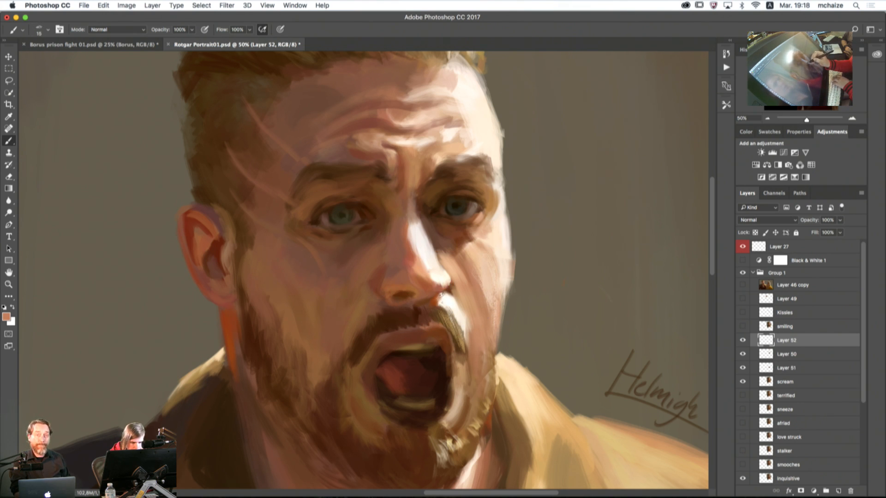
key("bracketright")
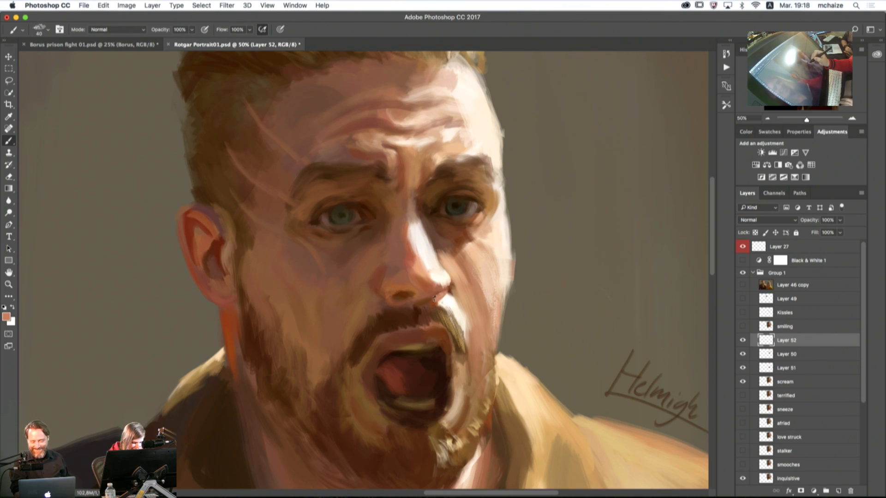
left_click(437, 299, "alt")
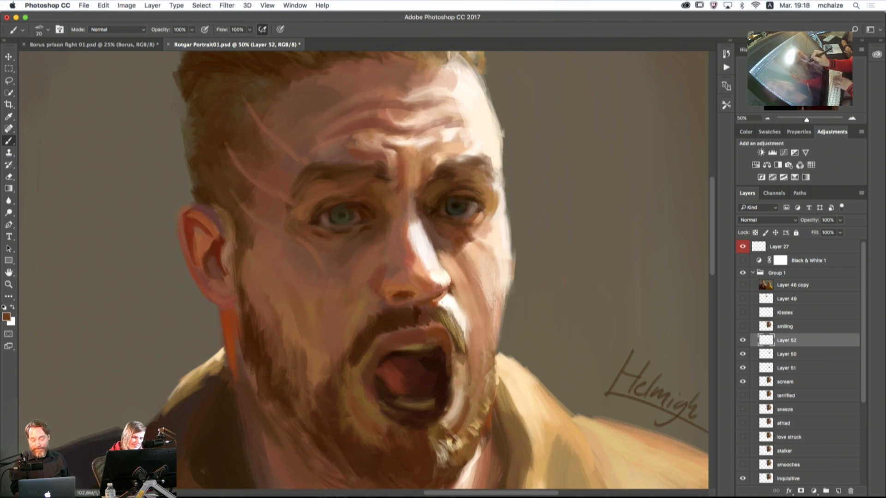
left_click(446, 287, "alt")
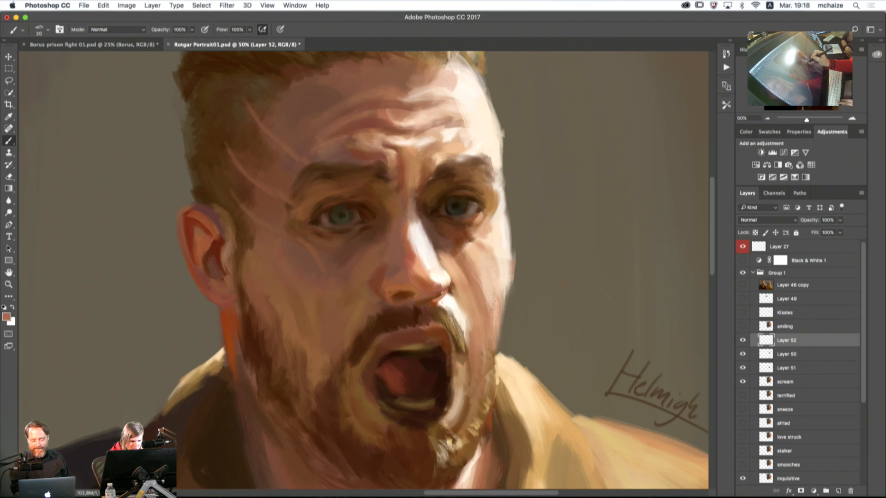
left_click(448, 280, "alt")
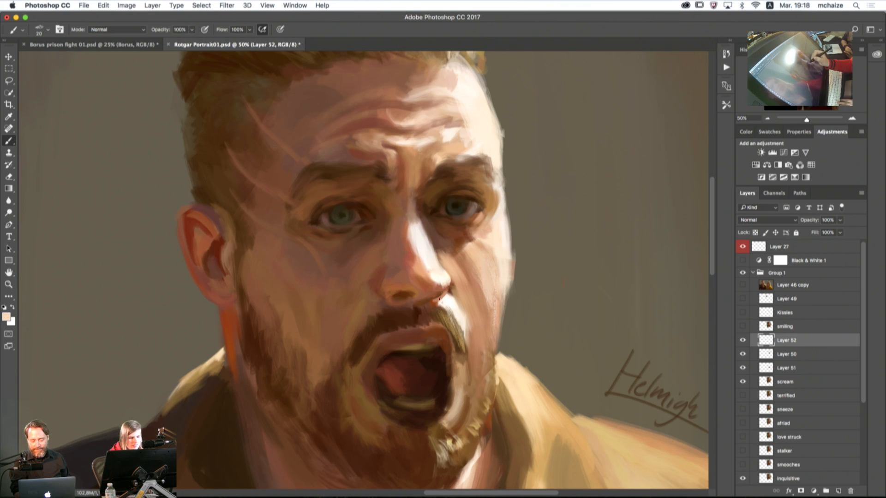
left_click(433, 295, "alt")
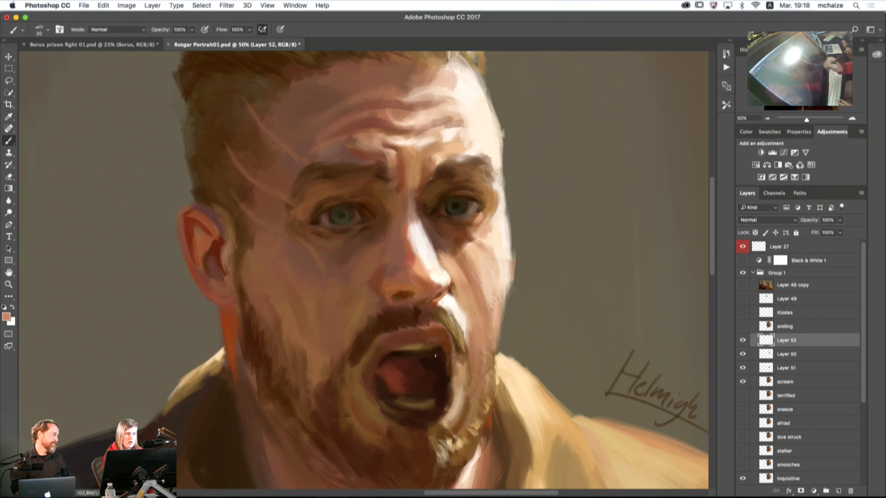
Step: Compare the portrait with and without the touch-ups on Layer 52
left_click(743, 342)
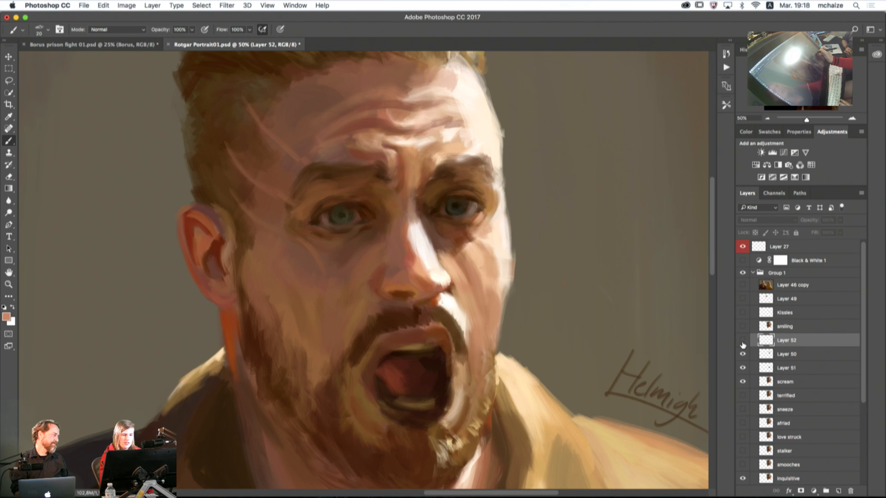
left_click(743, 341)
left_click(743, 341)
left_click(743, 342)
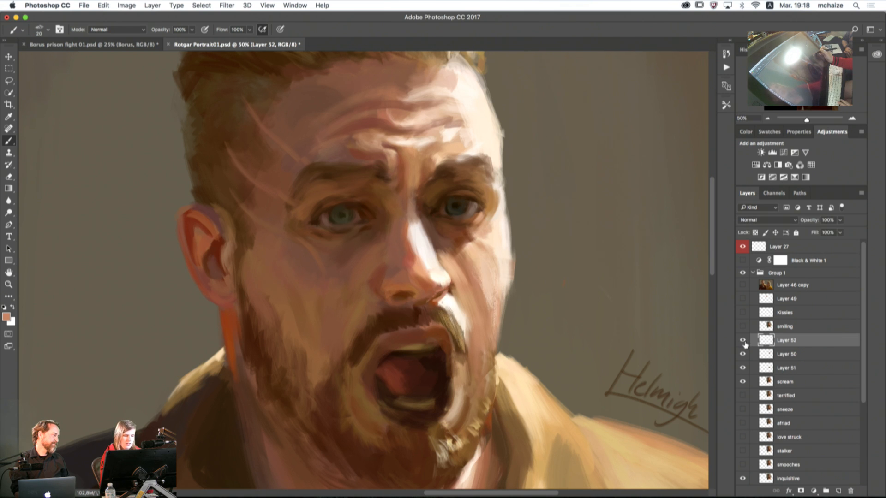
Step: Merge Layer 52, Layer 50, Layer 51 and the scream layer into a single layer
left_click(802, 383, "shift")
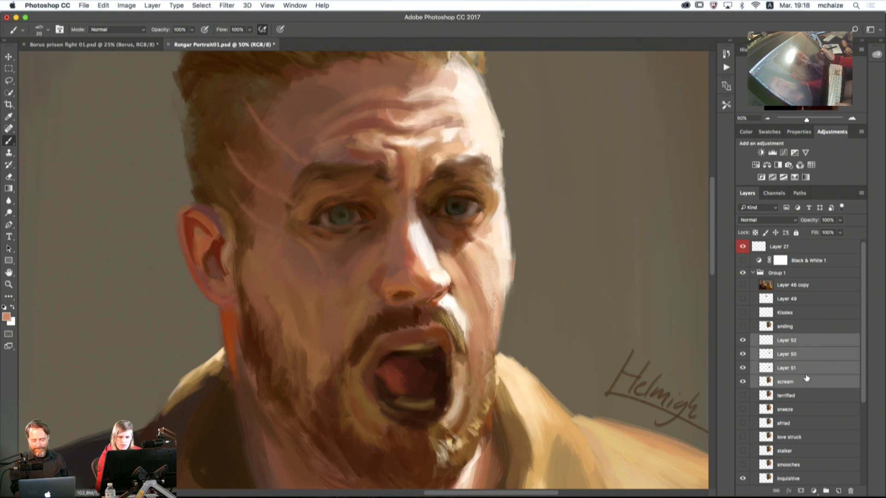
right_click(804, 382)
left_click(740, 369)
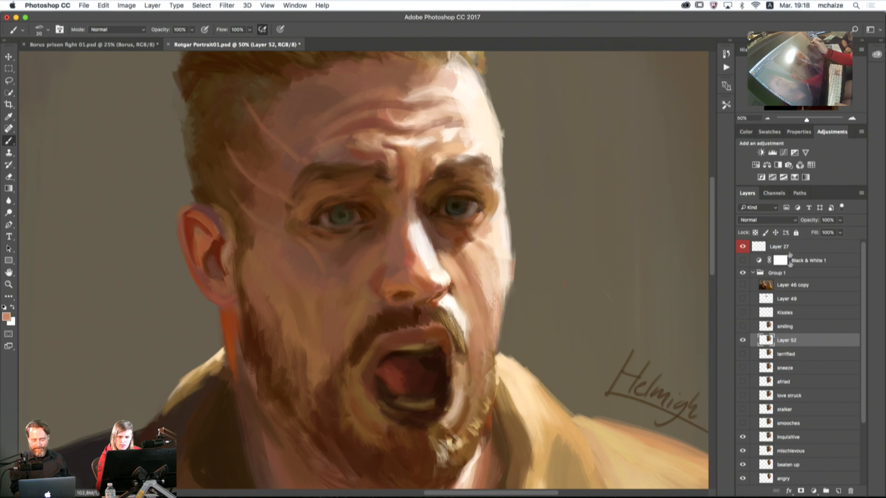
Step: View more of the portrait and compare the merged scream expression with the layers beneath it
left_click(768, 120)
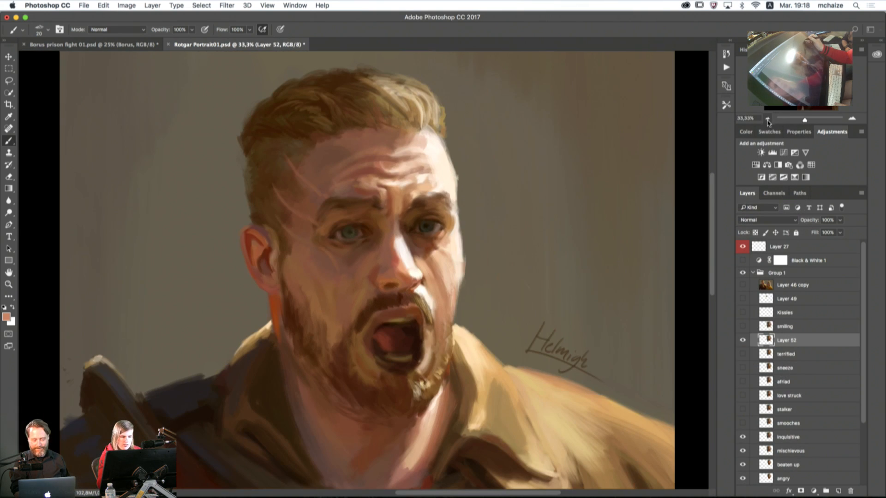
left_click(743, 340)
left_click(747, 342)
left_click(747, 342)
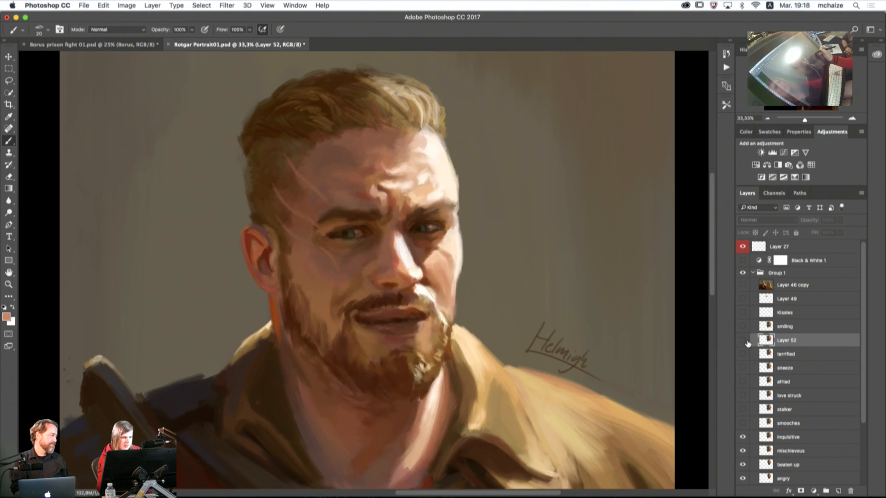
left_click(747, 341)
left_click(747, 342)
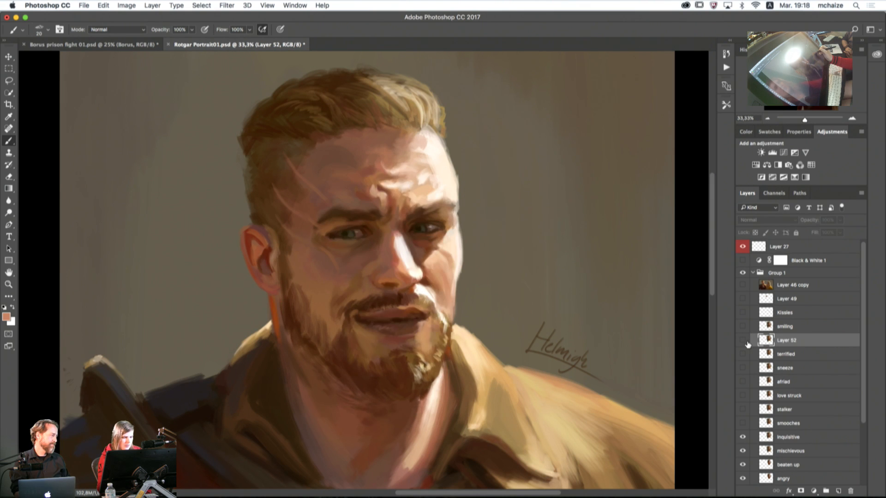
left_click(747, 342)
left_click(747, 342)
left_click(747, 342)
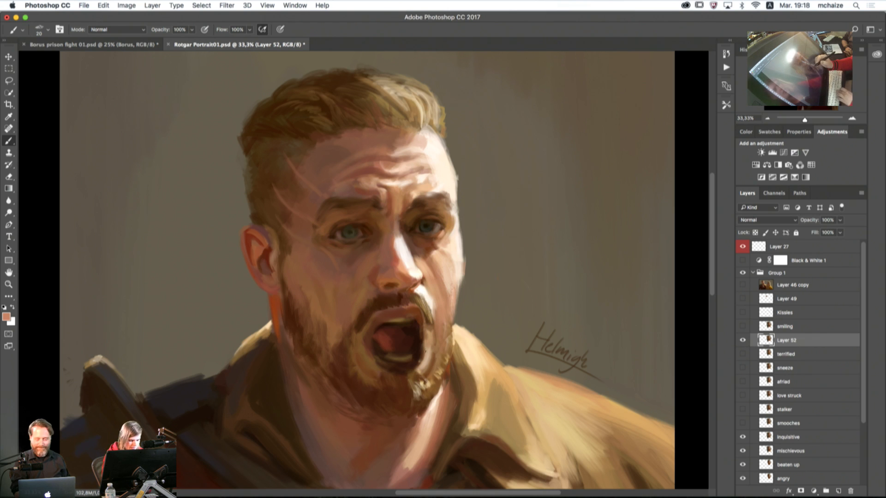
Step: Rework the shaded beard and cheek beside the mouth with sampled dark brown and reddish skin tones, enlarging the brush to 175 px
left_click(360, 329, "alt")
key("bracketright")
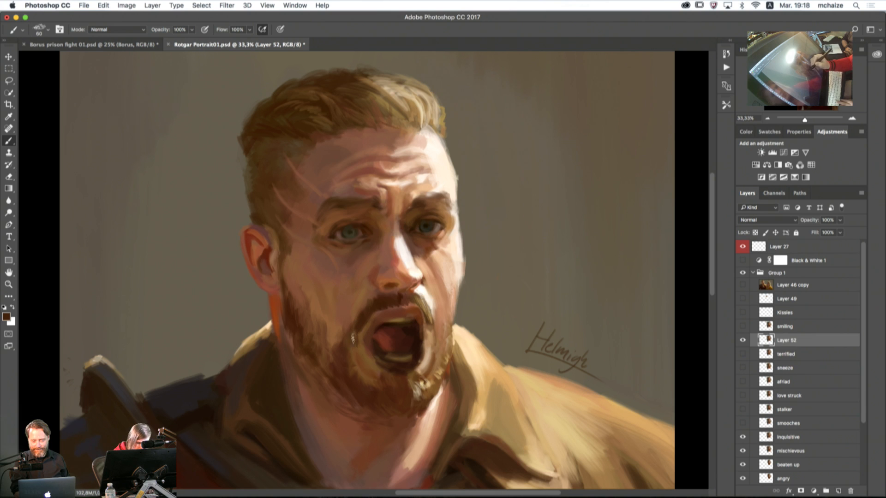
left_click(350, 318, "alt")
key("bracketright")
key("bracketright")
key("bracketright")
key("bracketright")
key("bracketright")
key("bracketright")
key("bracketright")
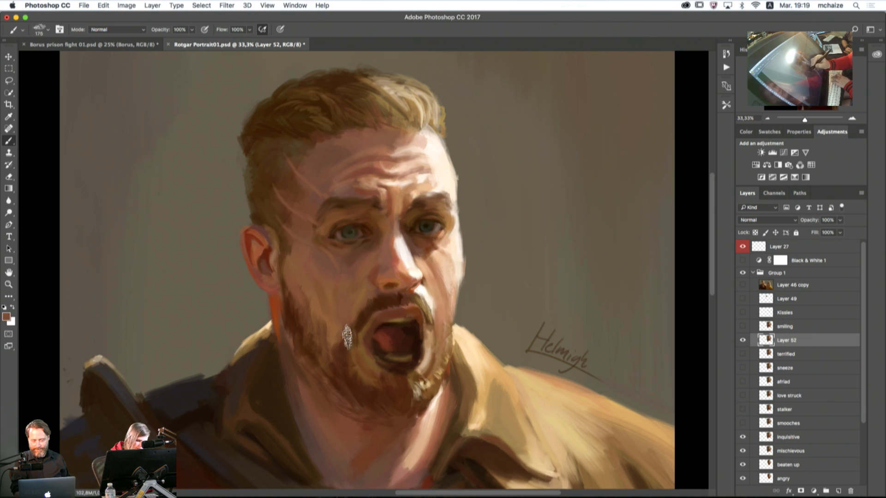
key("bracketleft")
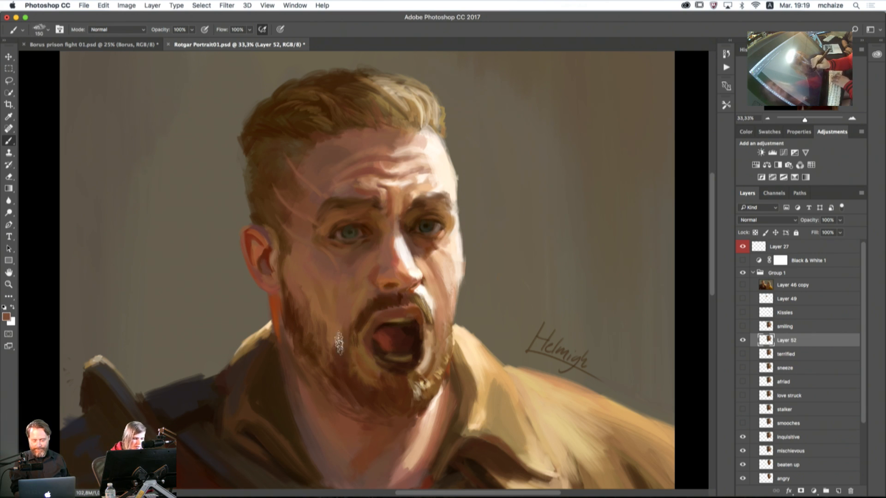
key("bracketright")
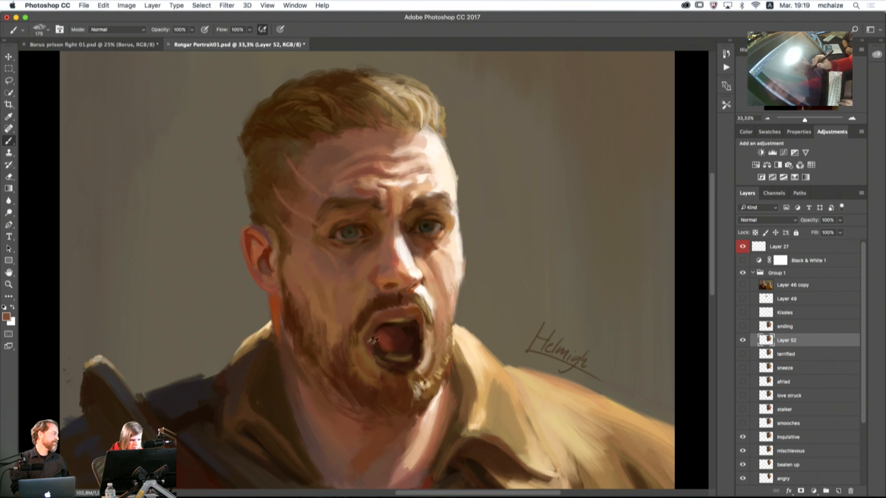
Step: Brush sampled dark brown into the beard around the shaded mouth corner and along the lit jaw at about 70 to 90 px
left_click(358, 330, "alt")
key("bracketleft")
key("bracketleft")
key("bracketleft")
key("bracketleft")
key("bracketleft")
key("bracketleft")
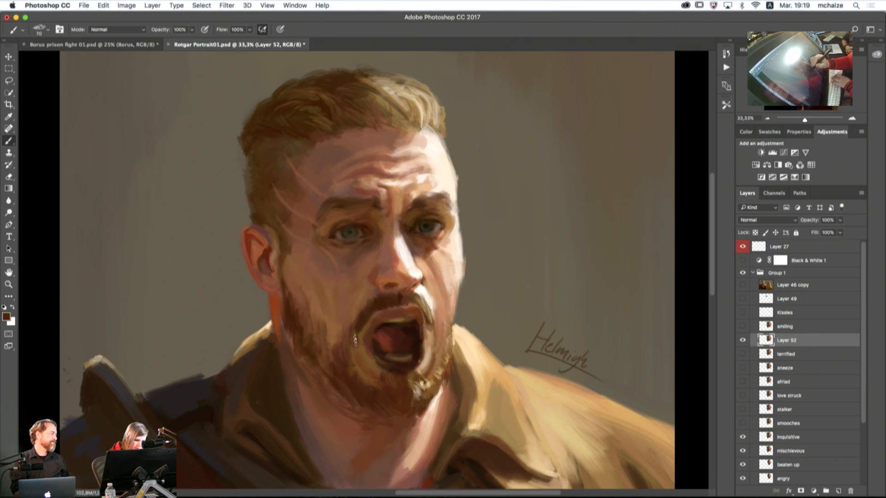
key("bracketright")
key("bracketright")
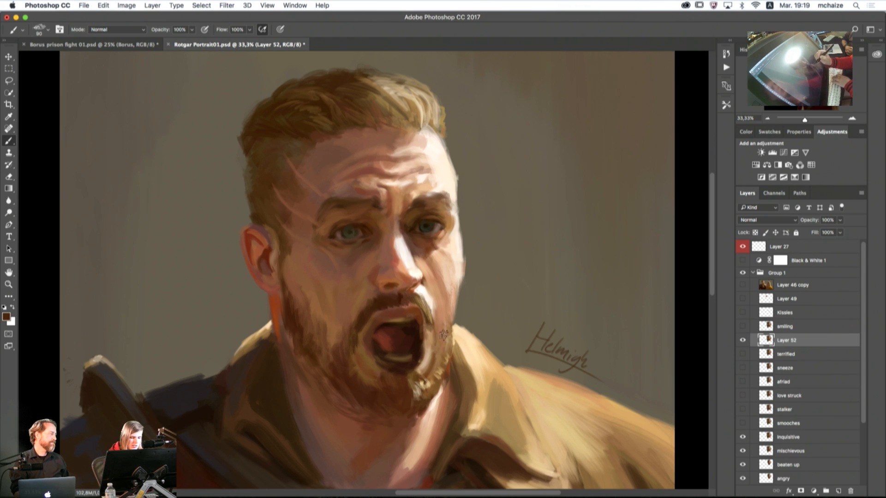
key("bracketright")
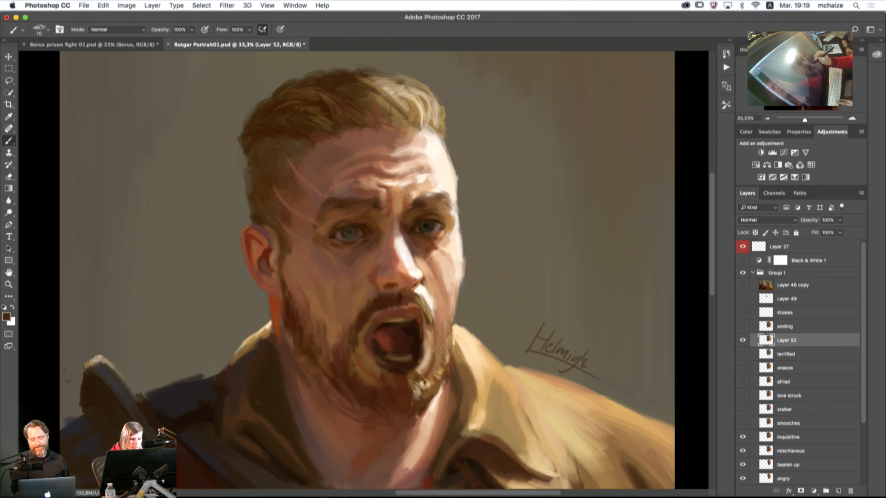
Step: Refine the lit beard beside the open mouth with sampled golden brown, using brush sizes from 45 to 90 px
left_click(444, 363, "alt")
key("bracketleft")
key("bracketleft")
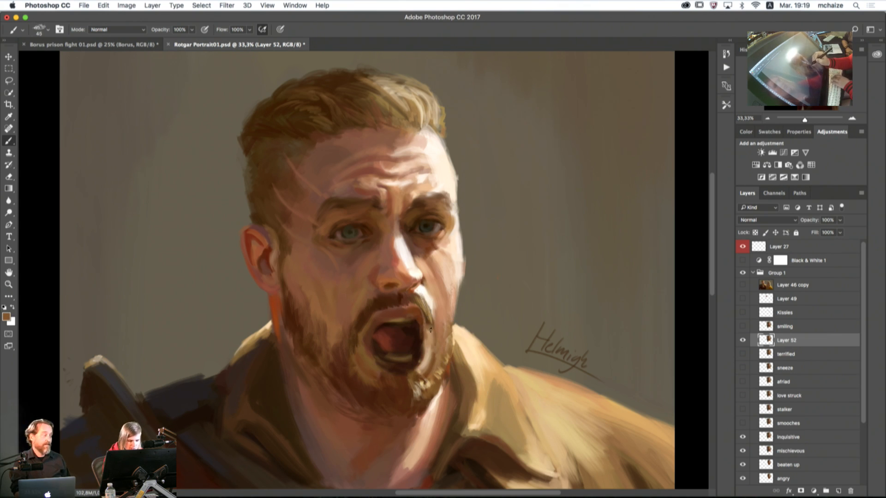
key("bracketright")
key("bracketright")
key("bracketright")
key("bracketright")
key("bracketright")
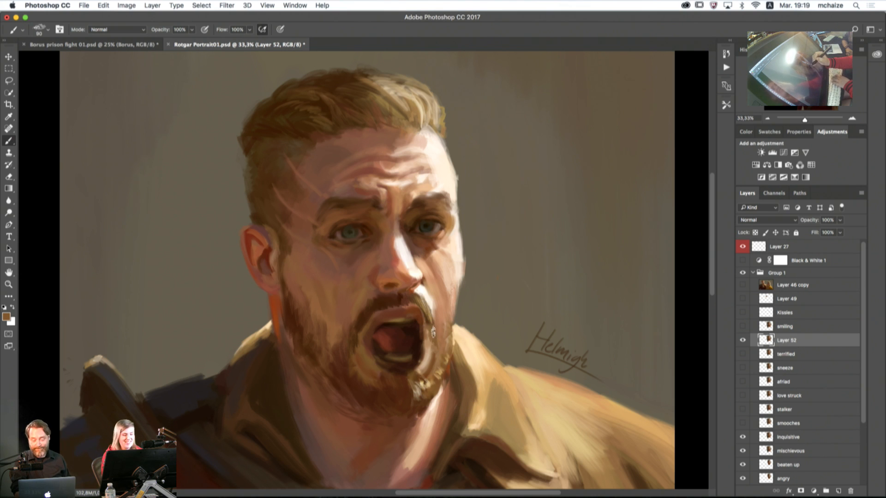
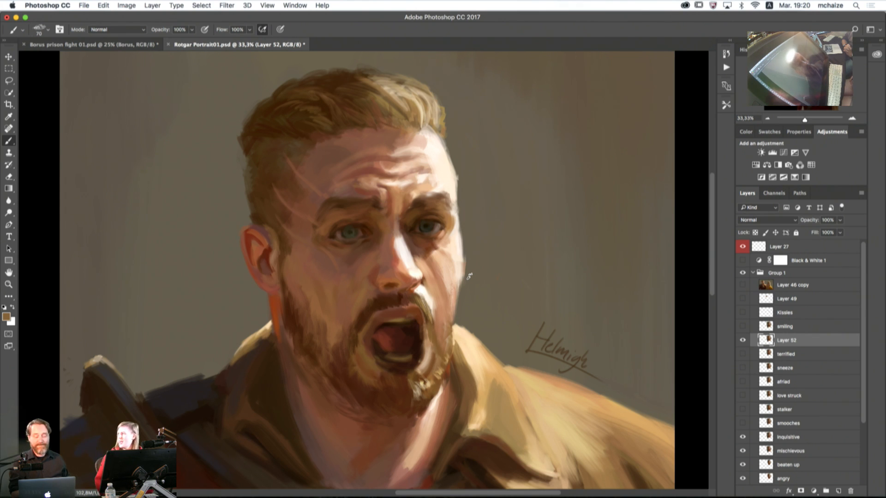
Step: Compare the screaming face with the underlying expression by hiding and showing the merged Layer 52
left_click(742, 340)
left_click(743, 341)
left_click(744, 342)
left_click(743, 341)
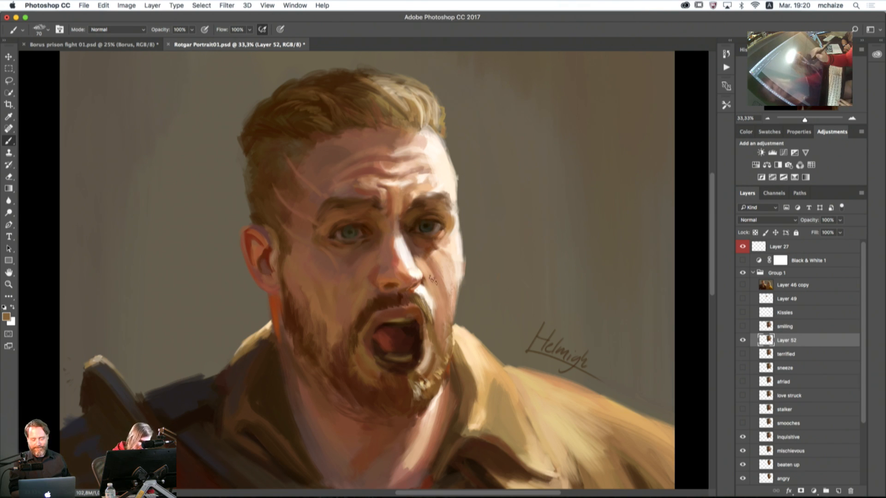
left_click(743, 342)
left_click(743, 341)
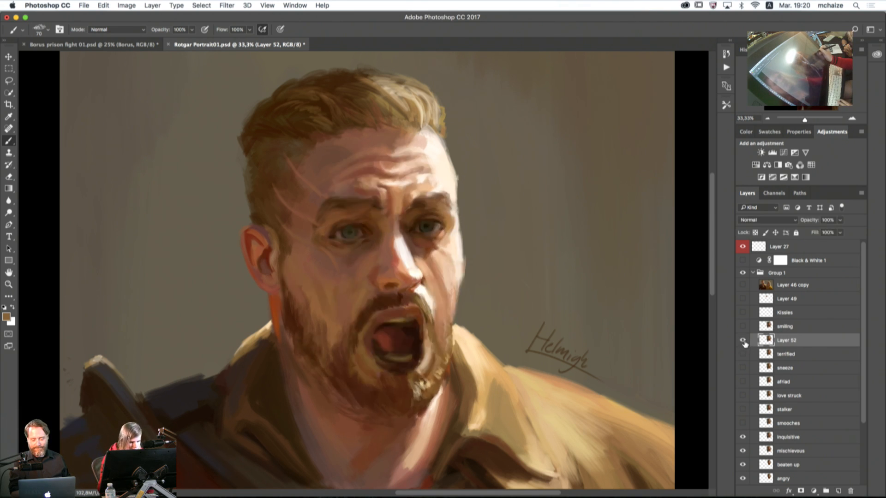
left_click(743, 340)
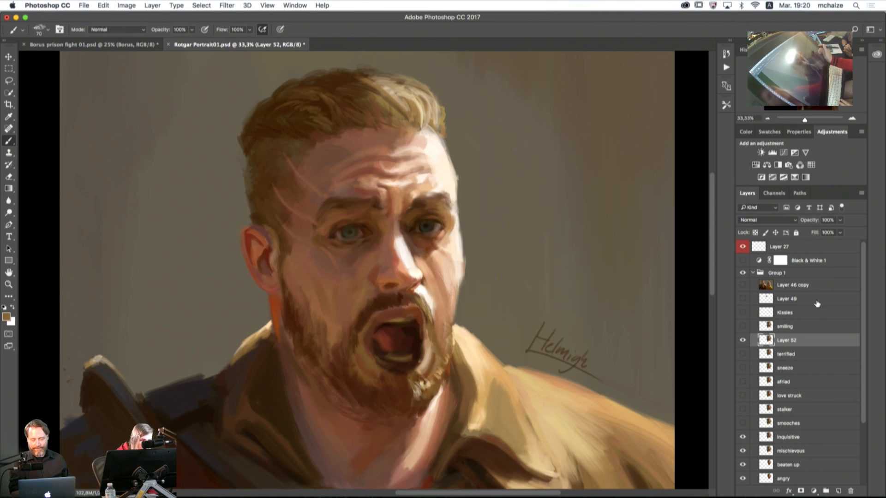
Step: Touch up the shaded side of the beard with sampled dark and reddish brown tones at 70 to 60 px
left_click(310, 344, "alt")
key("bracketleft")
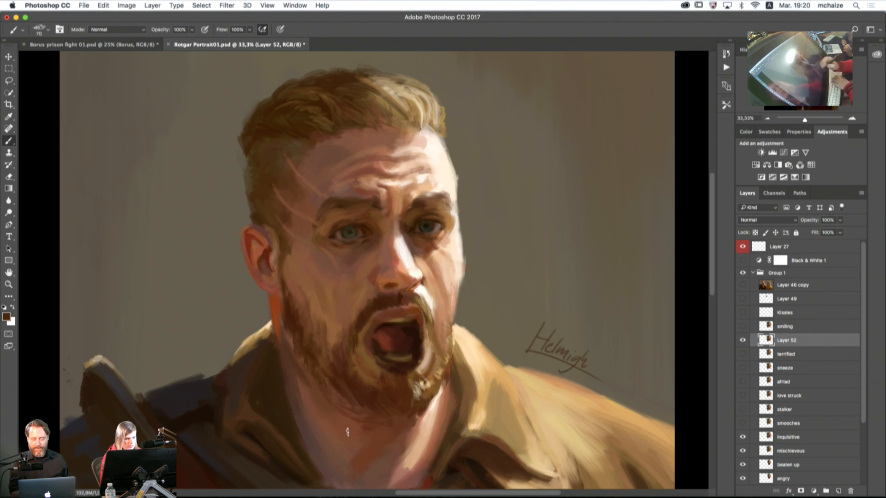
left_click(295, 343, "alt")
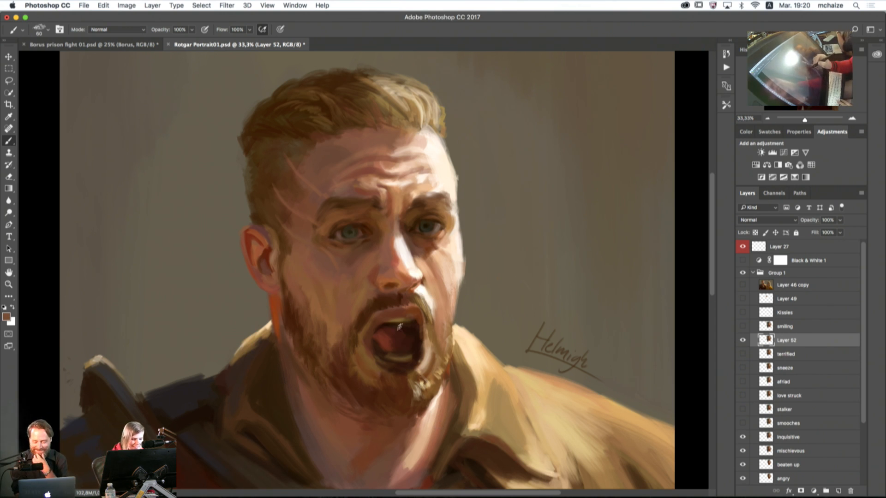
Step: Darken the inside of the mouth and around the lower teeth with sampled dark reds and browns at 35 px
left_click(401, 315, "alt")
key("bracketleft")
key("bracketleft")
key("bracketleft")
key("bracketleft")
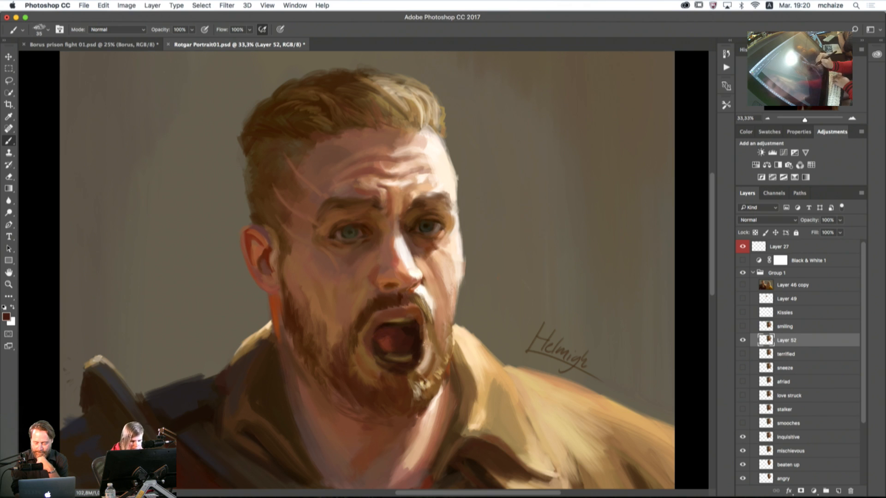
left_click(403, 353, "alt")
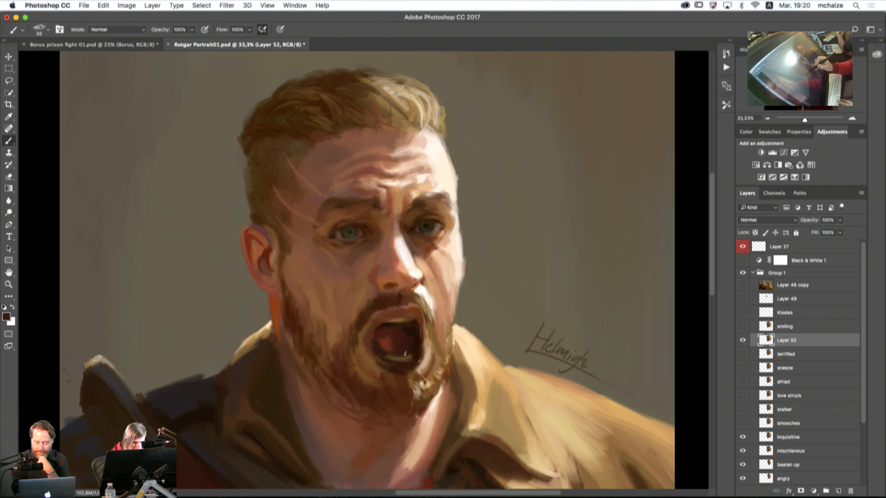
left_click(384, 354, "alt")
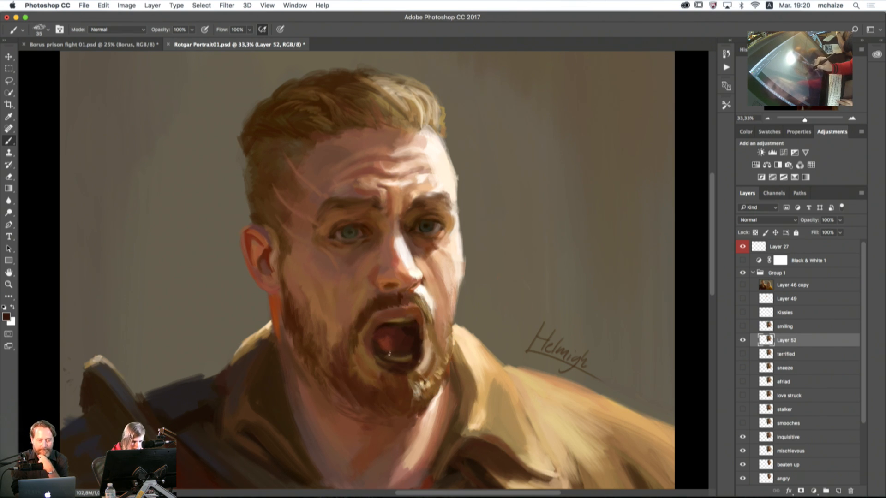
left_click(415, 350, "alt")
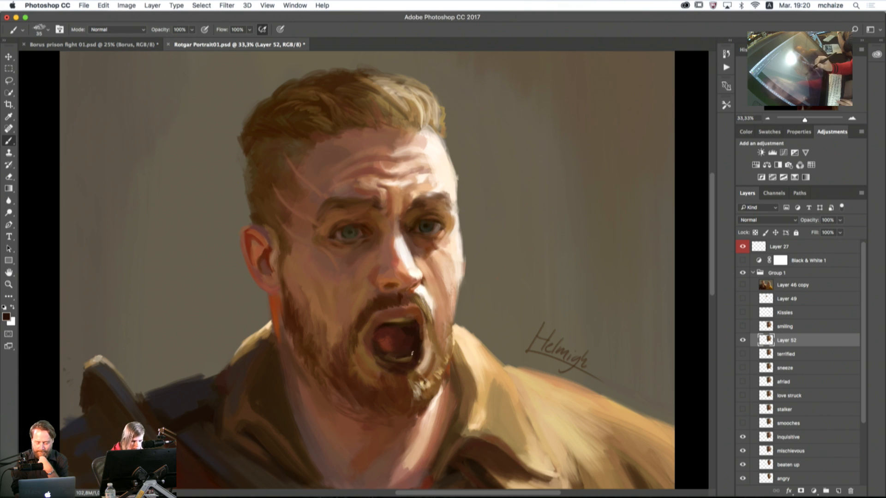
Step: Try the MUNCH - Medium Flat brush at 200 px with dark test strokes on the background and undo them
left_click(726, 105)
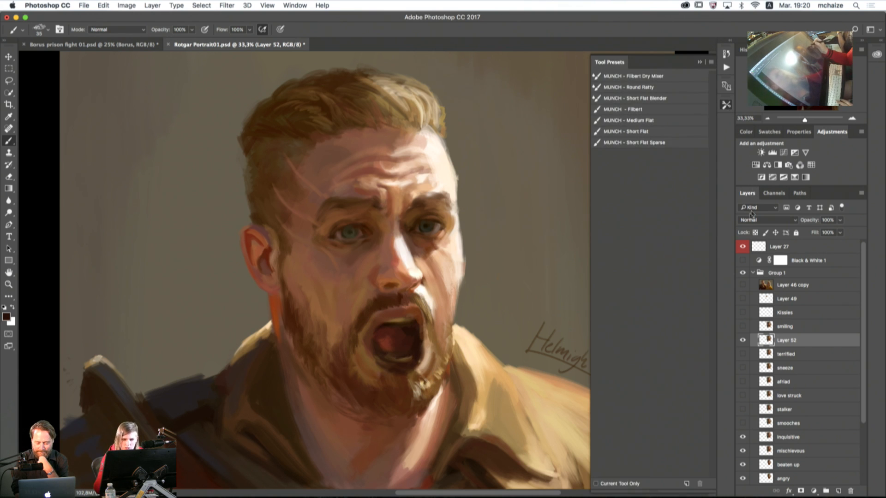
left_click(653, 120)
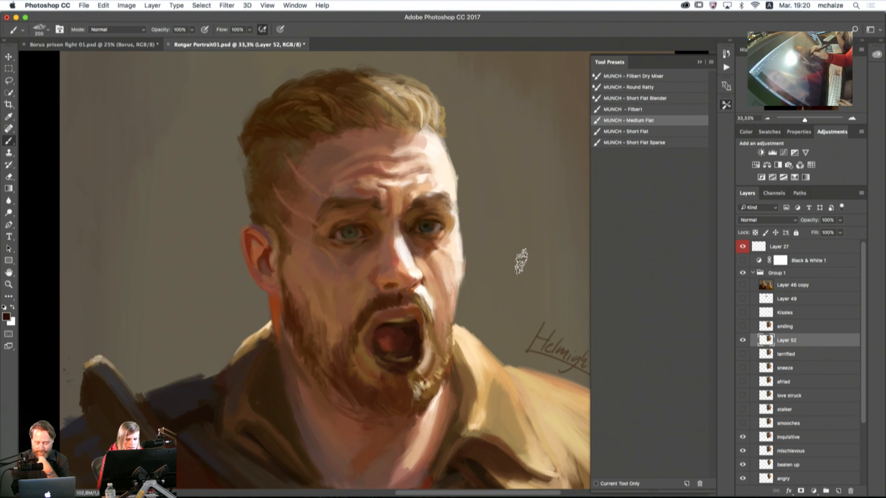
left_click_drag(521, 255, 544, 299)
mouse_move(513, 201)
left_mouse_down()
mouse_move(545, 270)
mouse_move(535, 318)
left_mouse_up()
key("super+z")
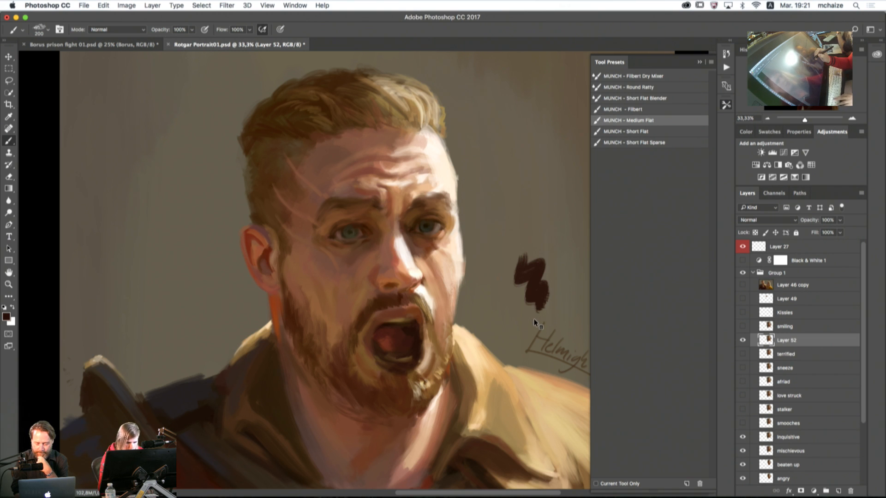
key("super+z")
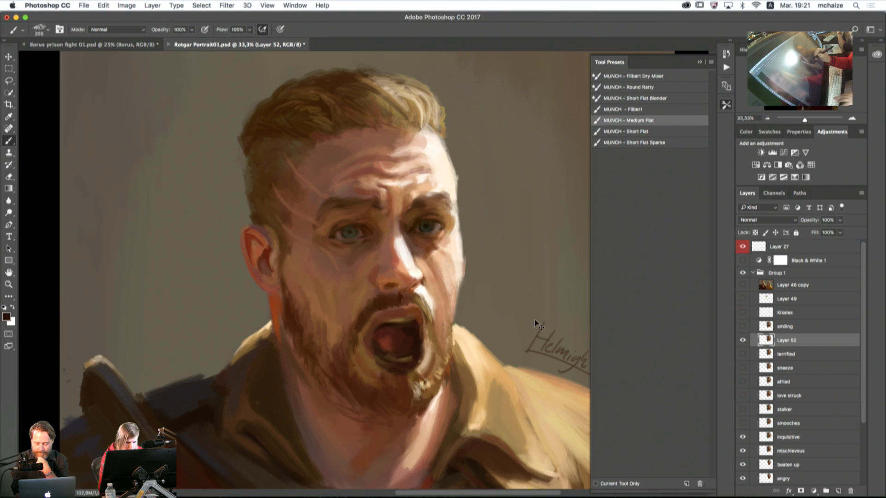
Step: Switch to the MUNCH - Short Flat brush, test it on the background beside the face and undo the test strokes
left_click(646, 132)
mouse_move(518, 251)
left_mouse_down()
mouse_move(535, 274)
mouse_move(534, 305)
mouse_move(550, 321)
mouse_move(519, 234)
mouse_move(563, 150)
mouse_move(526, 182)
mouse_move(511, 244)
mouse_move(564, 249)
mouse_move(505, 309)
left_mouse_up()
mouse_move(576, 347)
left_mouse_down()
mouse_move(506, 457)
mouse_move(478, 229)
mouse_move(557, 182)
left_mouse_up()
key("super+z")
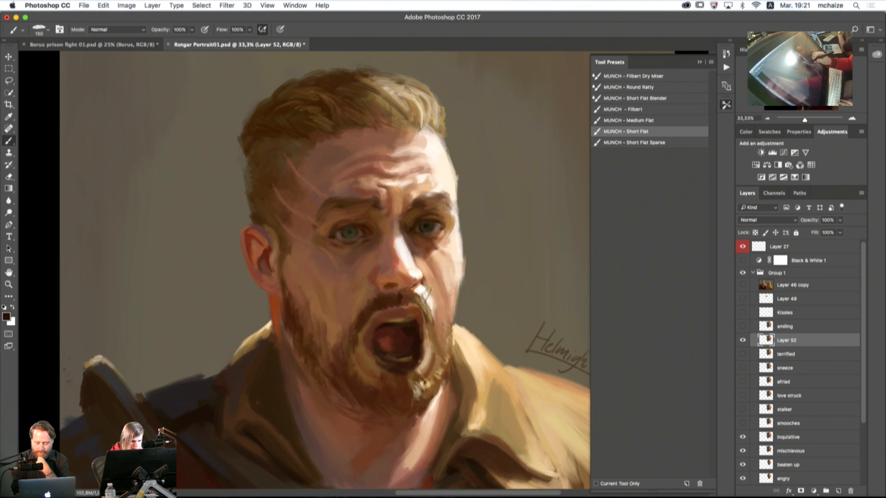
Step: Paint a sampled skin brown below the shaded-side eye with the MUNCH - Short Flat brush reduced to 90 px
left_click(368, 267, "alt")
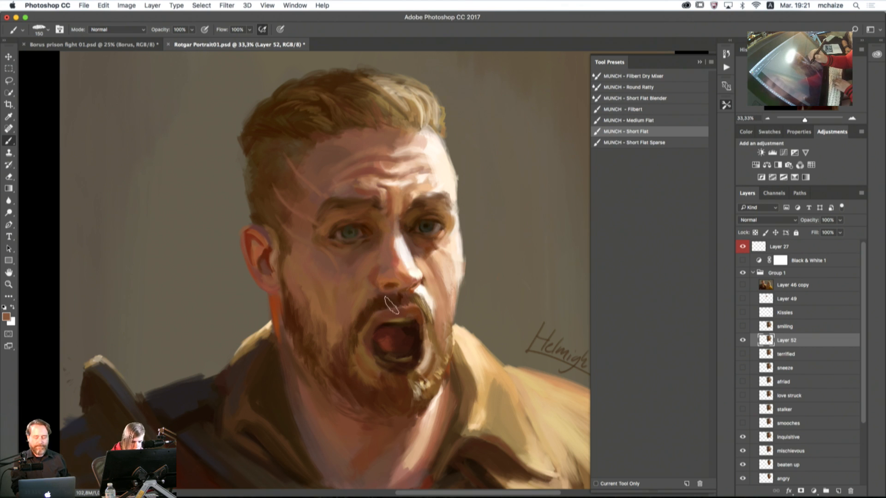
key("bracketleft")
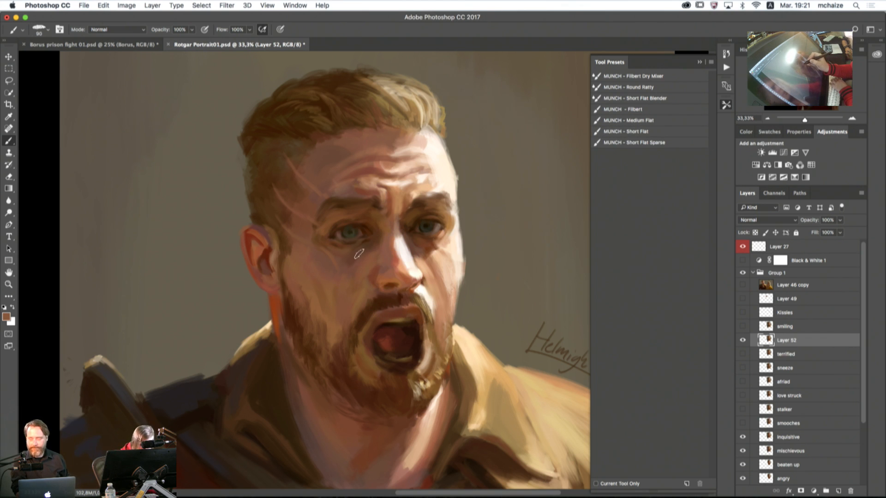
key("bracketleft")
key("bracketleft")
key("bracketleft")
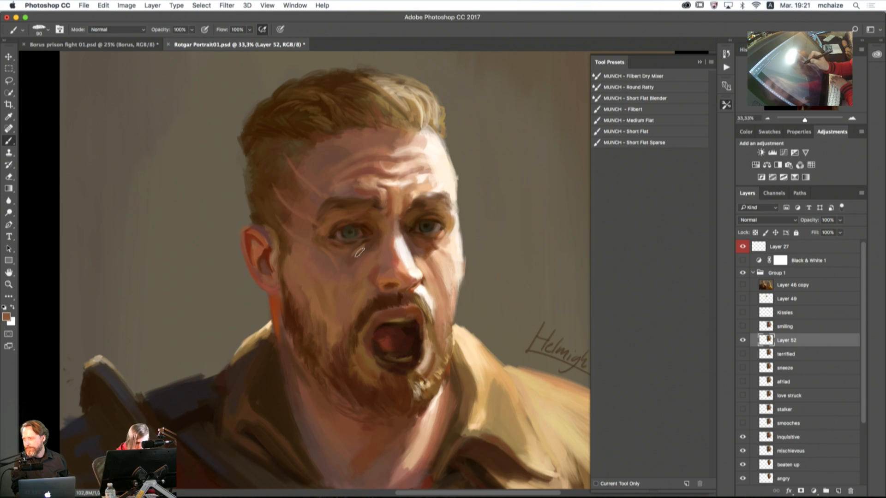
left_click_drag(362, 250, 354, 261)
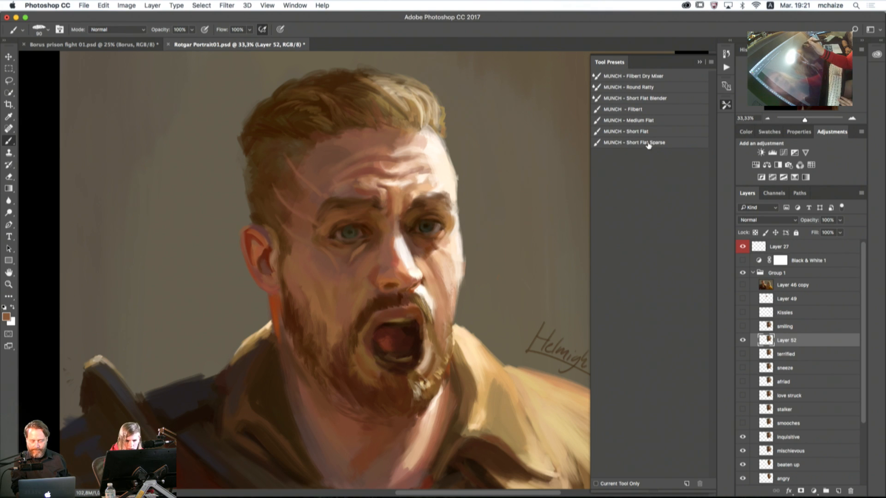
Step: Switch to the MUNCH - Medium Flat brush and refine the shadow under the shaded-side eye with sampled reddish browns
left_click(649, 122)
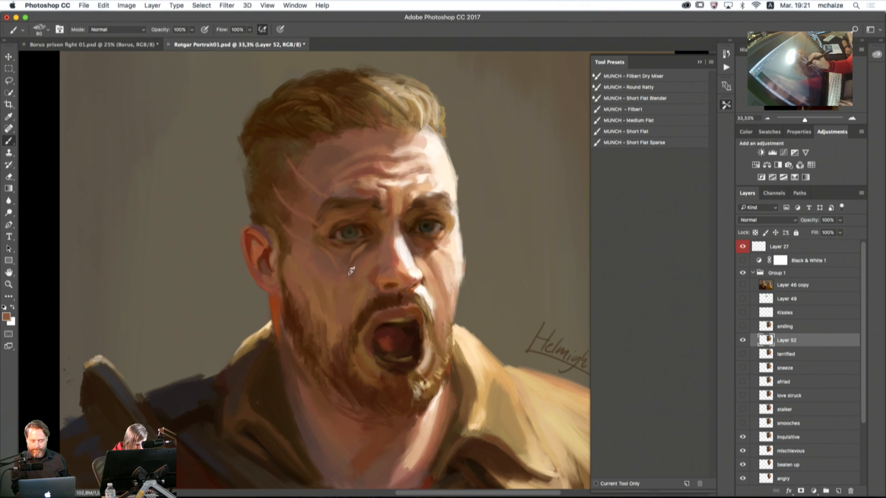
left_click(354, 257, "alt")
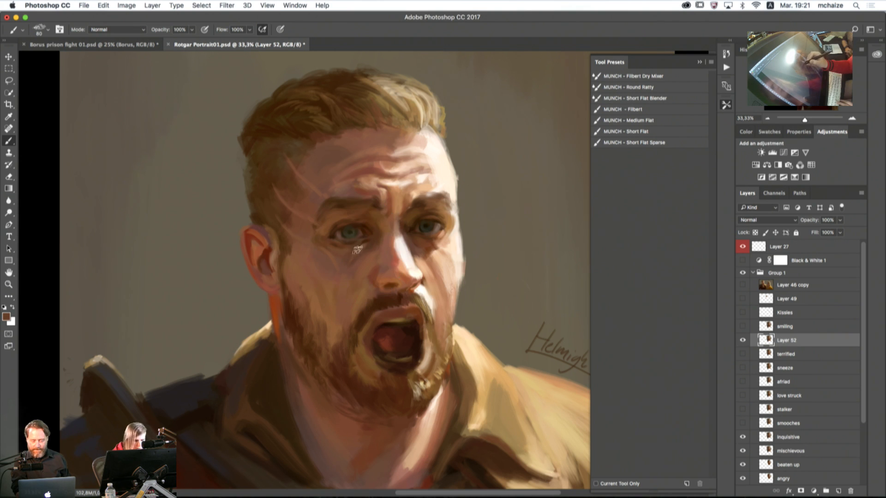
left_click(356, 252, "alt")
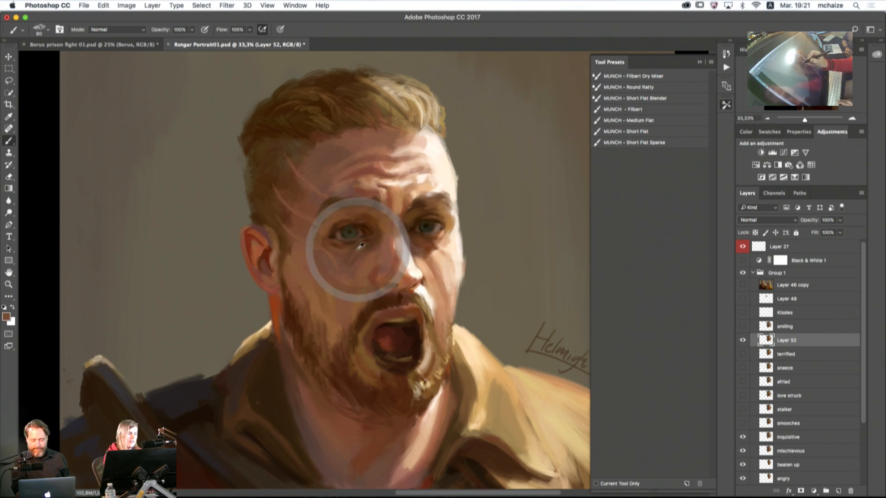
key("bracketleft")
key("bracketleft")
key("bracketleft")
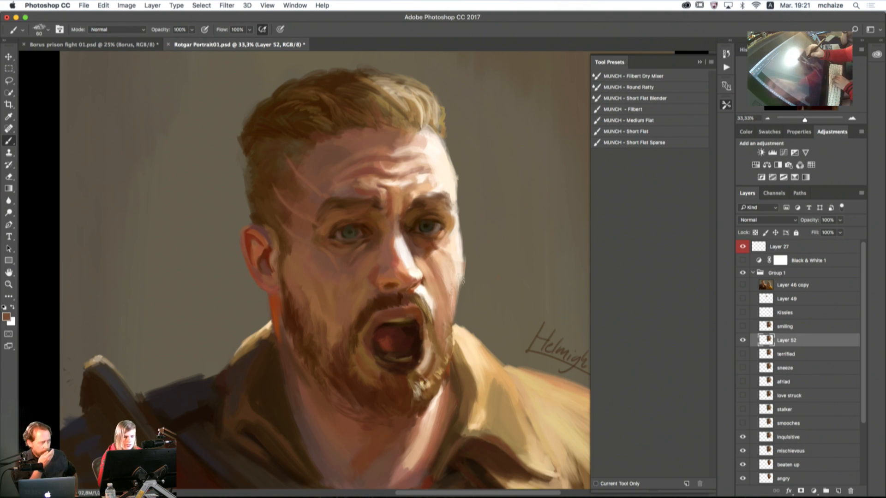
key("bracketright")
key("bracketright")
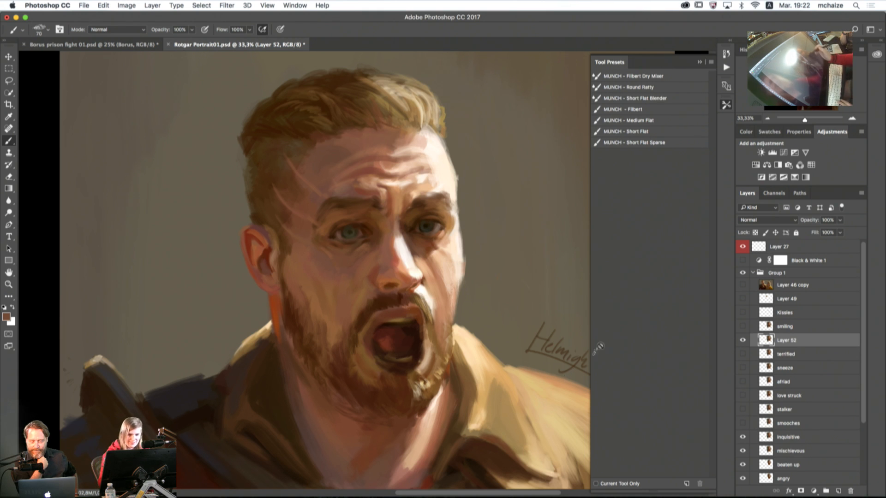
Step: Try the MUNCH - Filbert Dry Mixer brush with test strokes over the background on both sides of the head and undo them
left_click(661, 76)
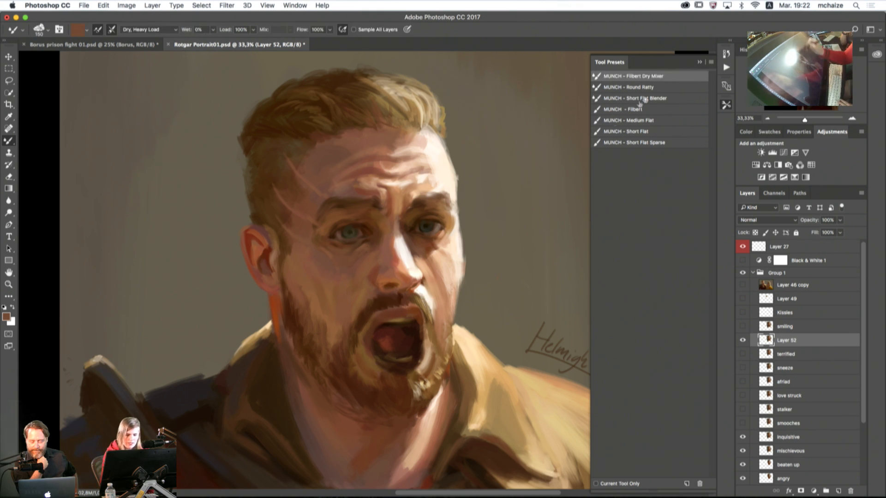
left_click(431, 253, "alt")
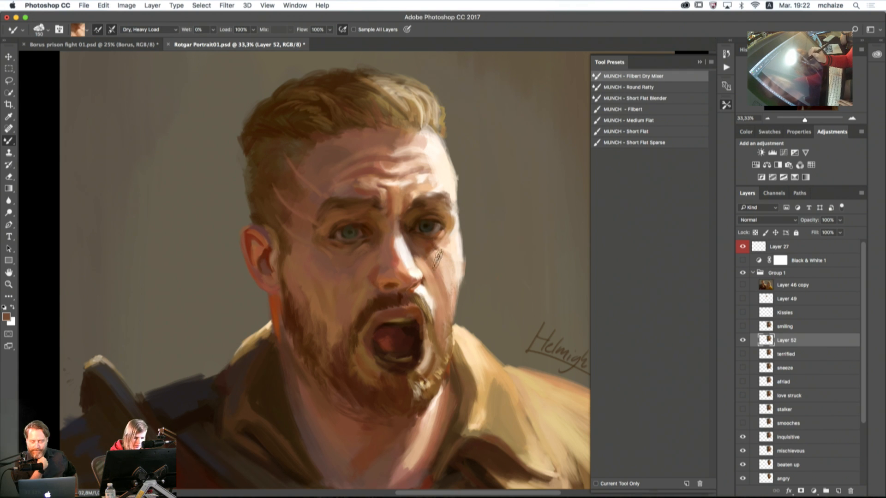
mouse_move(455, 241)
left_mouse_down()
mouse_move(459, 276)
mouse_move(482, 307)
mouse_move(528, 222)
mouse_move(549, 323)
left_mouse_up()
mouse_move(540, 241)
left_mouse_down()
mouse_move(547, 213)
mouse_move(528, 267)
mouse_move(562, 337)
mouse_move(542, 403)
left_mouse_up()
key("ctrl+alt+z")
key("ctrl+alt+z")
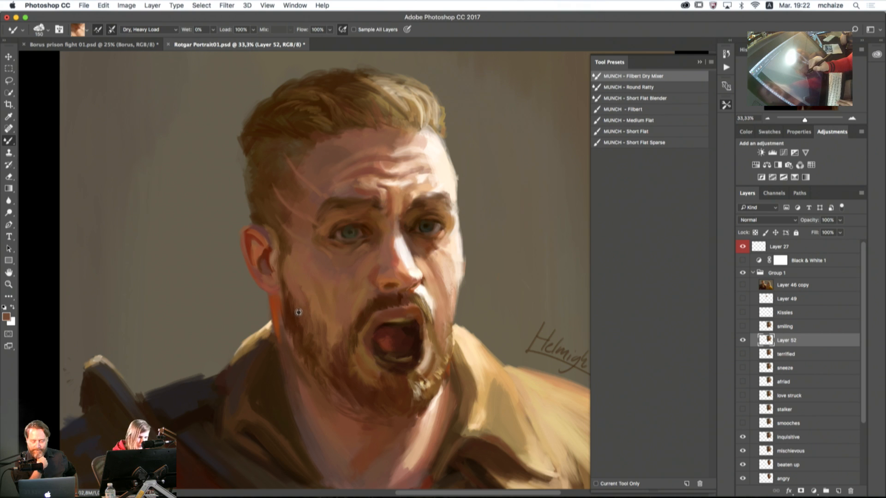
mouse_move(239, 227)
left_mouse_down()
mouse_move(193, 142)
mouse_move(112, 113)
mouse_move(109, 168)
mouse_move(154, 291)
mouse_move(220, 285)
left_mouse_up()
key("super+z")
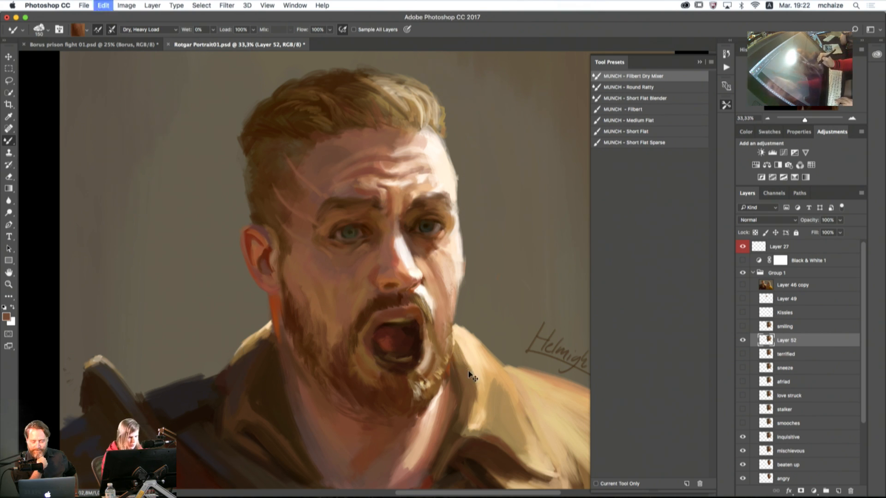
Step: Try the MUNCH - Round Ratty brush with a looping test stroke on the background beside the face and undo it
left_click(644, 88)
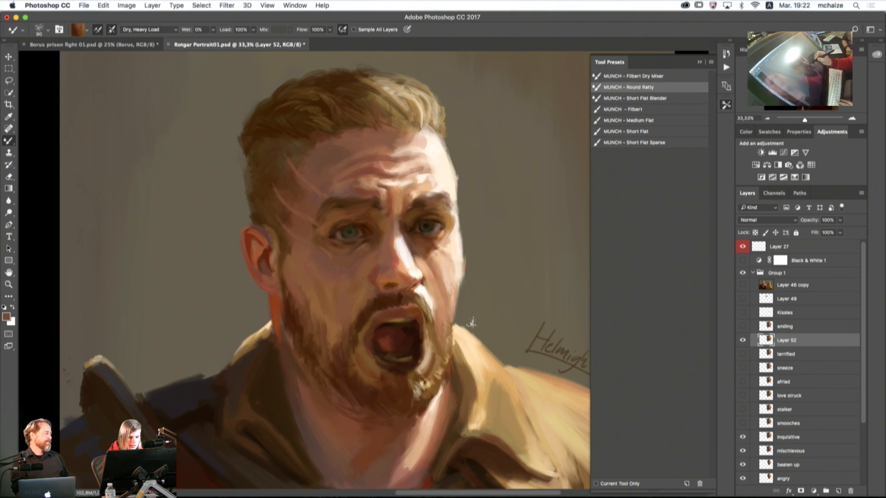
mouse_move(457, 322)
left_mouse_down()
mouse_move(531, 288)
mouse_move(520, 266)
mouse_move(520, 213)
mouse_move(549, 230)
mouse_move(536, 284)
mouse_move(544, 324)
mouse_move(561, 257)
mouse_move(492, 176)
mouse_move(525, 118)
mouse_move(519, 138)
left_mouse_up()
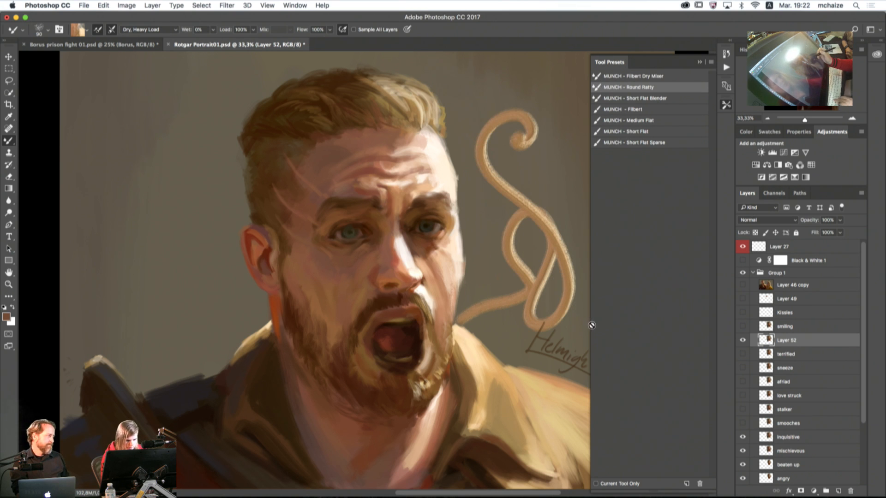
key("super+z")
Step: Switch to the MUNCH - Short Flat Blender mixer brush, test it with a sampled beard brown on the background and undo the strokes
left_click(658, 98)
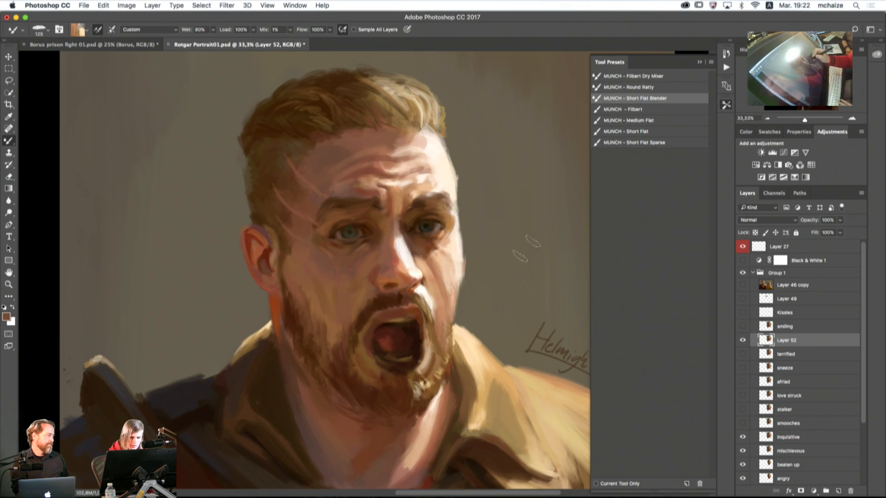
left_click(452, 324, "alt")
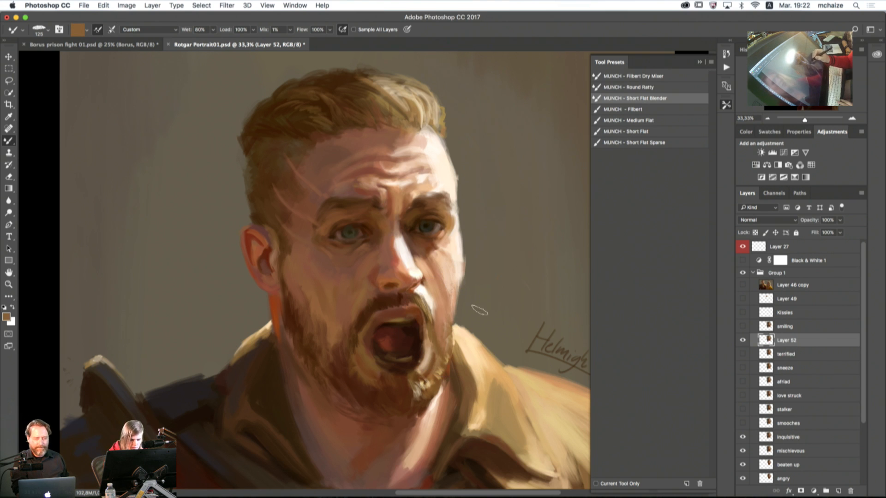
mouse_move(523, 317)
left_mouse_down()
mouse_move(477, 212)
mouse_move(546, 131)
mouse_move(519, 165)
mouse_move(538, 167)
mouse_move(535, 266)
left_mouse_up()
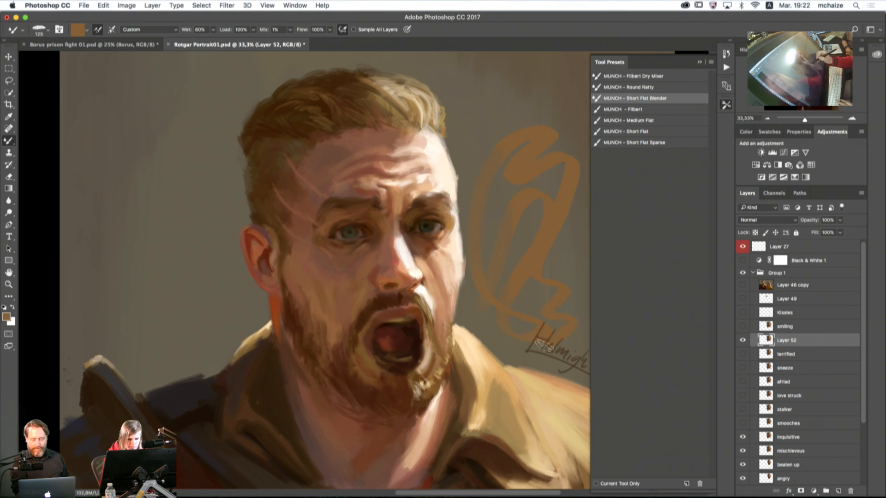
mouse_move(540, 132)
left_mouse_down()
mouse_move(552, 93)
mouse_move(513, 92)
mouse_move(490, 136)
left_mouse_up()
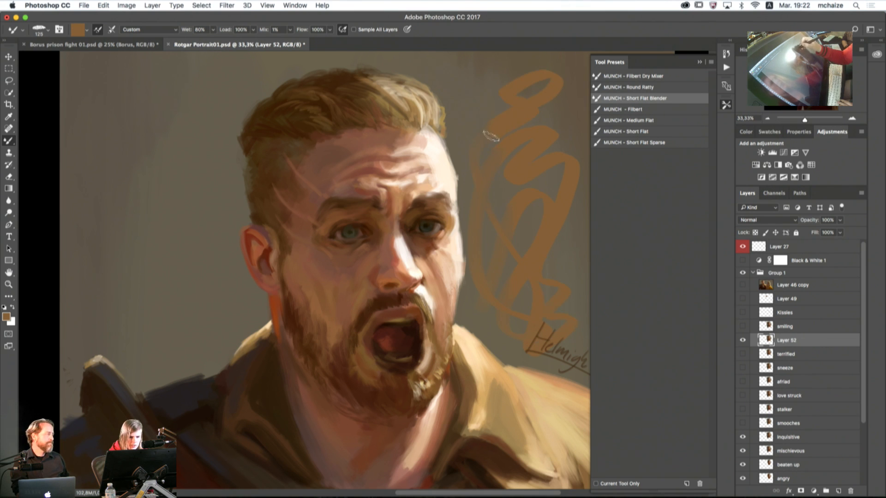
key("super+z")
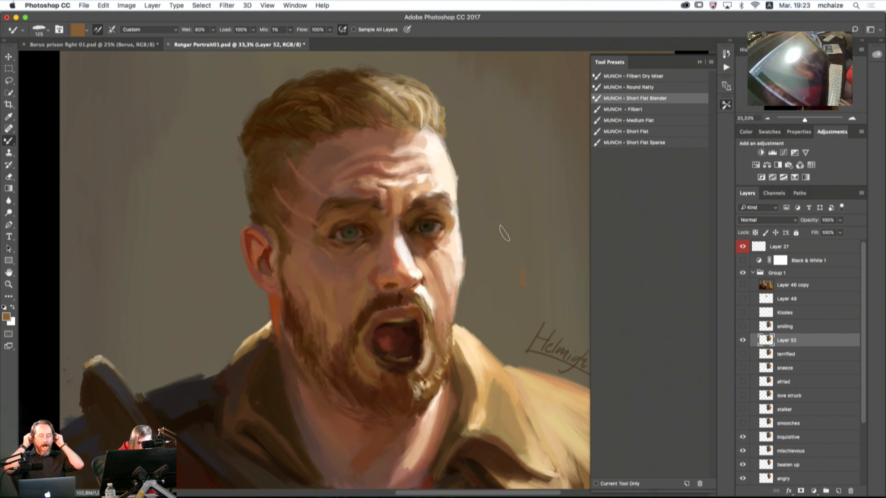
Step: Blend sampled skin tones around the ear, mouth and eyes with a smaller MUNCH - Short Flat Blender brush
left_click(289, 280, "alt")
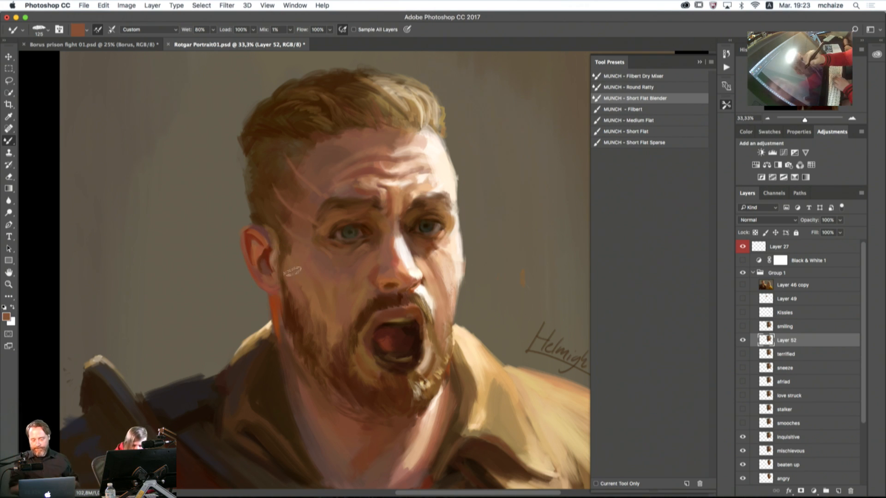
key("bracketleft")
key("bracketleft")
key("bracketleft")
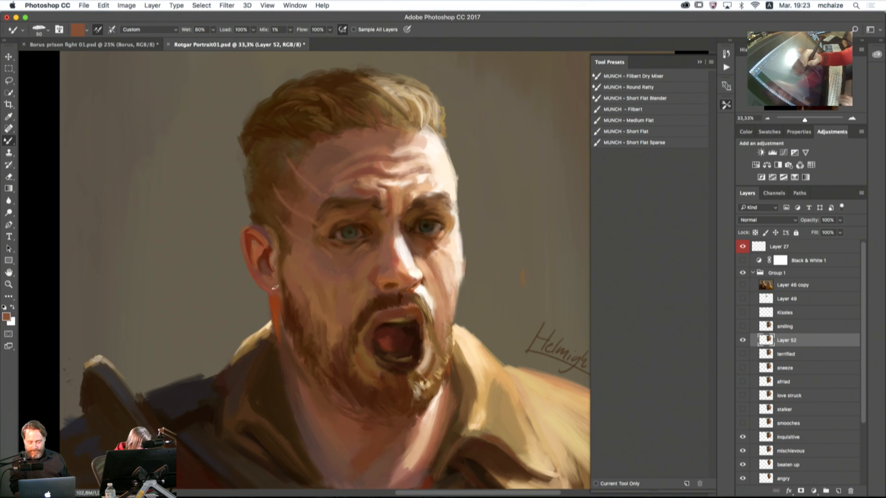
left_click(381, 267, "alt")
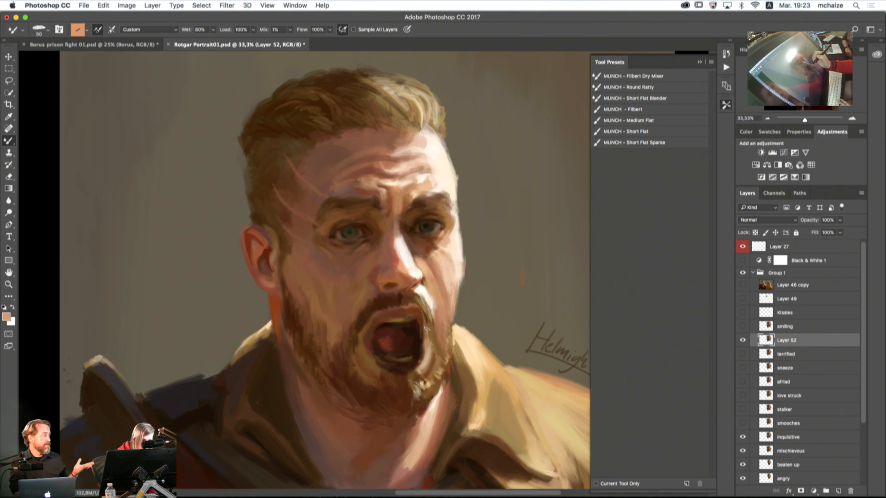
left_click(374, 243, "alt")
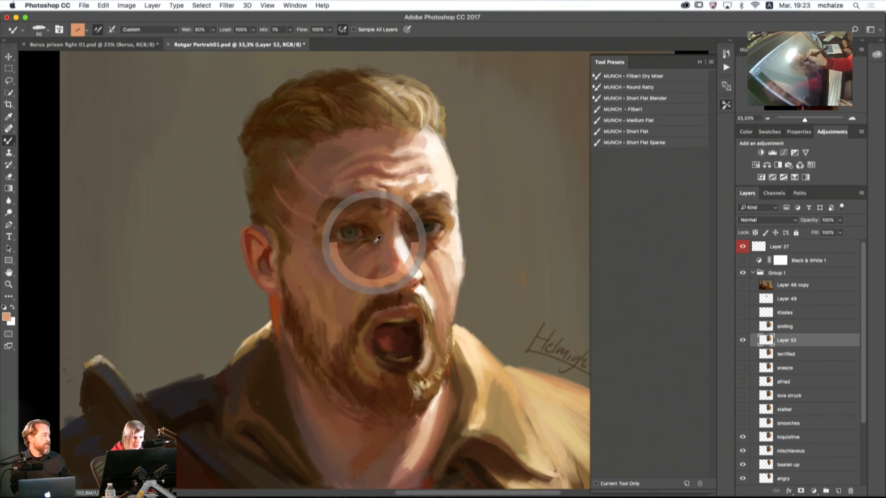
left_click(417, 242, "alt")
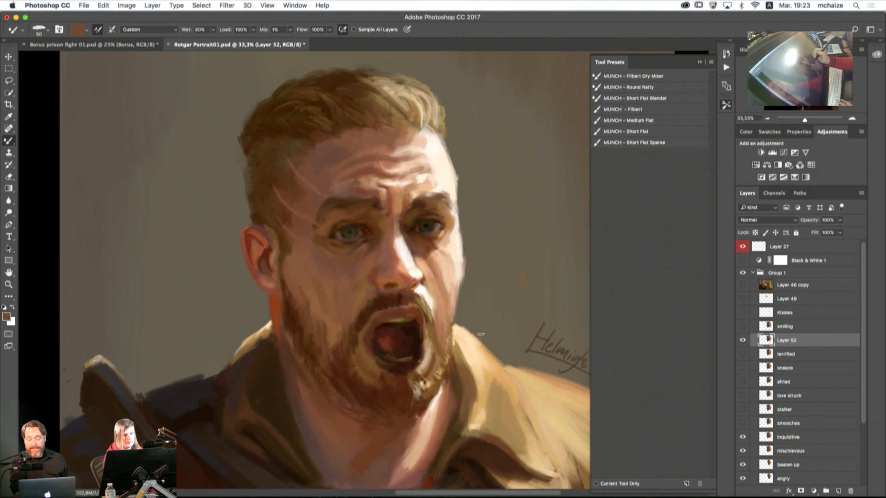
Step: Toggle the visibility of Layer 52 to compare the screaming expression with the face underneath
left_click(744, 342)
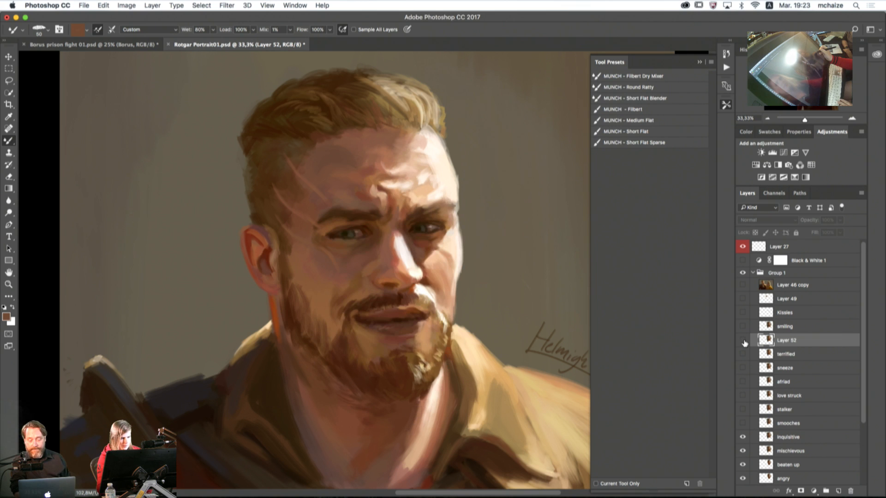
left_click(744, 342)
left_click(746, 344)
left_click(745, 342)
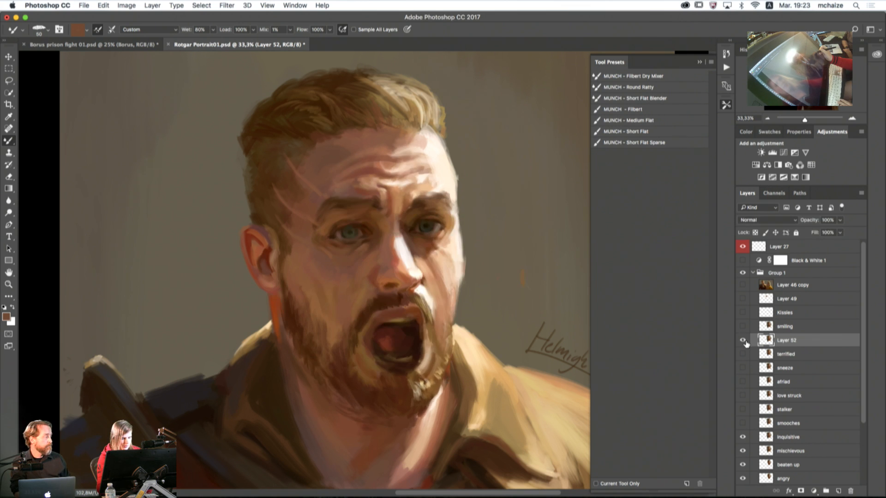
left_click(745, 343)
left_click(745, 342)
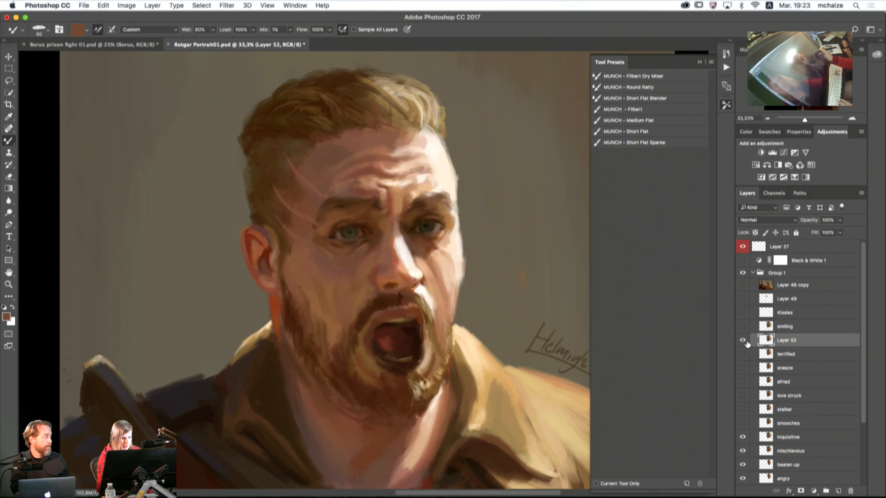
Step: Touch up the lit side of the beard beside the mouth with sampled orange and golden brown tones
left_click(446, 330, "alt")
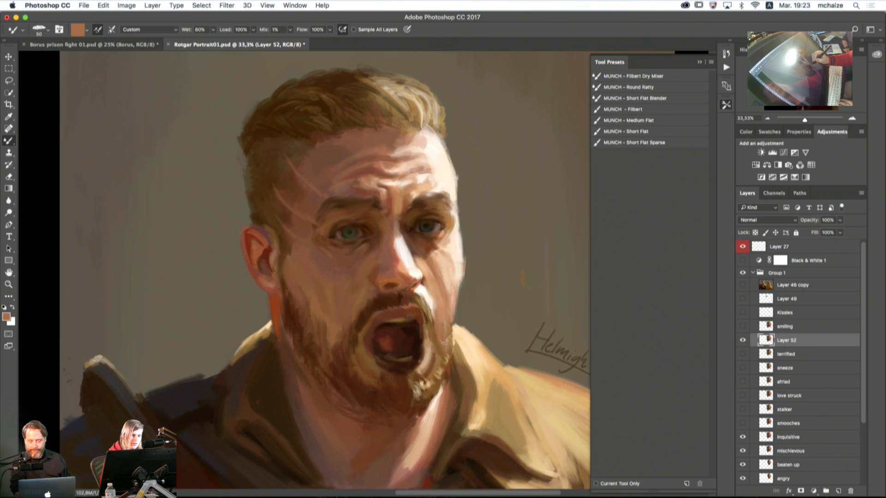
left_click(444, 333, "alt")
left_click(445, 351, "alt")
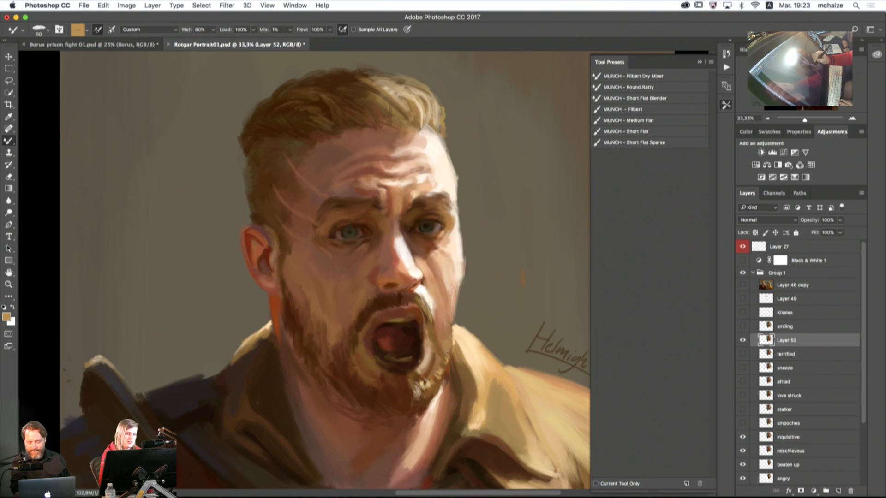
left_click(448, 352, "alt")
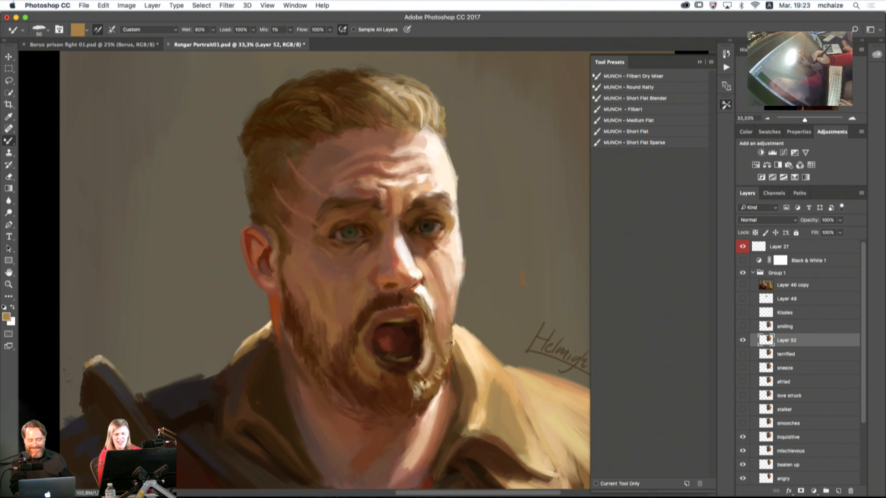
left_click(436, 345, "alt")
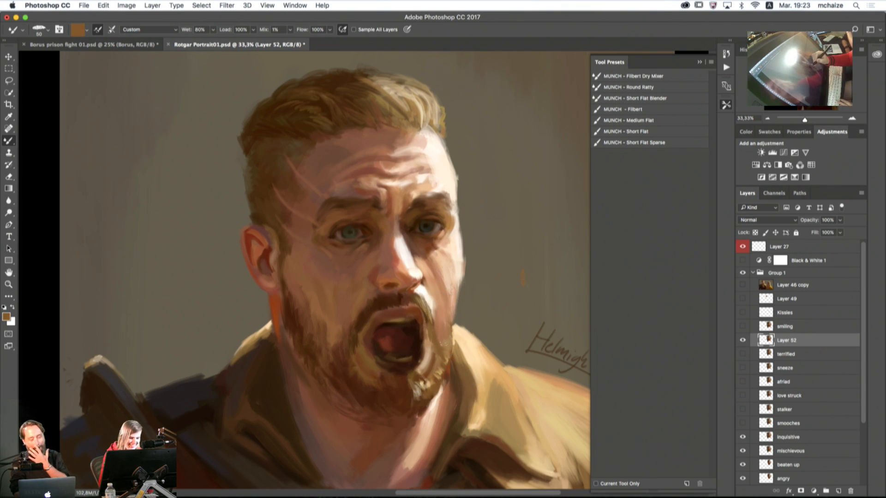
Step: Blend sampled dark and reddish browns into the shaded side of the beard and under the chin
left_click(350, 362, "alt")
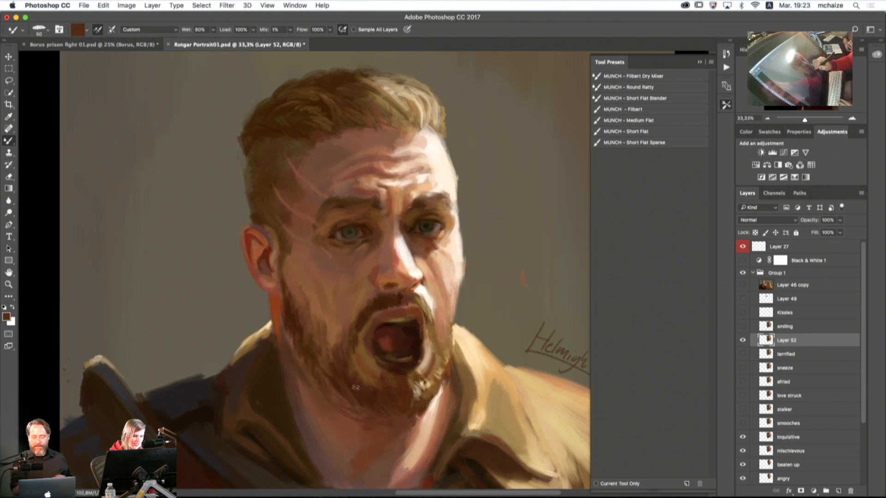
left_click(359, 377, "alt")
left_click(360, 378, "alt")
left_click(361, 380, "alt")
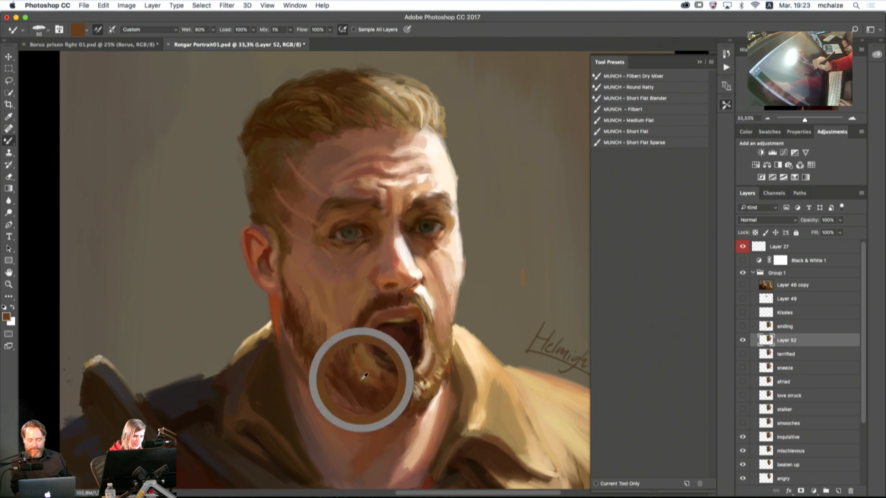
left_click(353, 371, "alt")
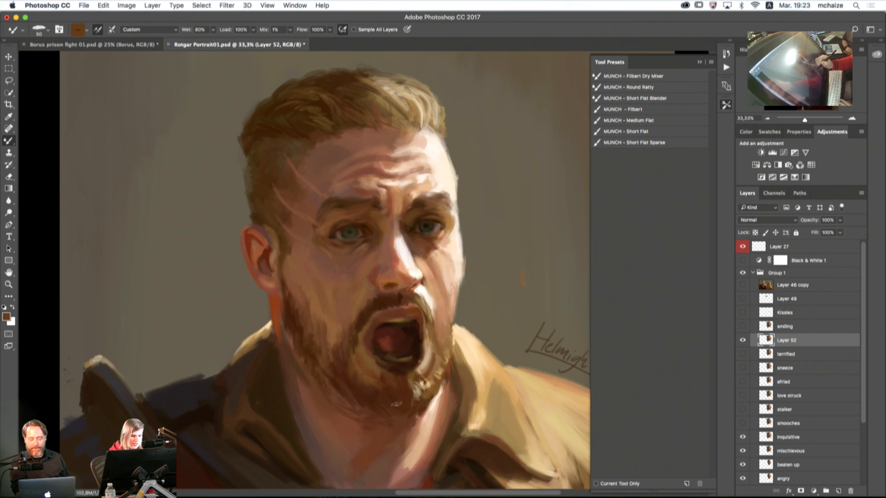
Step: Blend sampled tan, golden brown and dark reddish brown tones into the beard on the chin below the open mouth
left_click(418, 389, "alt")
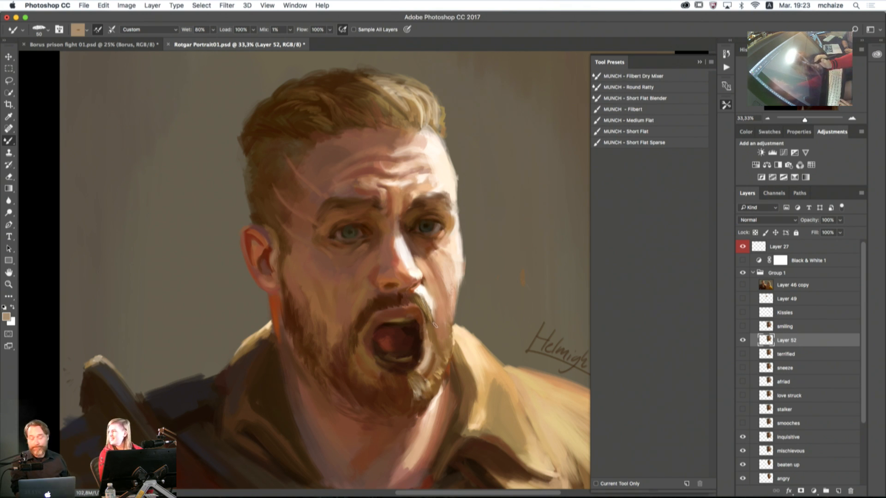
left_click(414, 385, "alt")
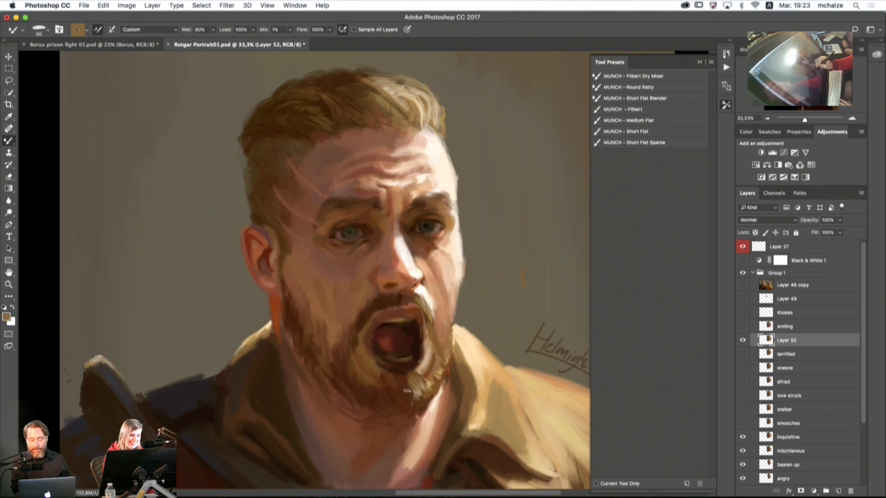
left_click(414, 392, "alt")
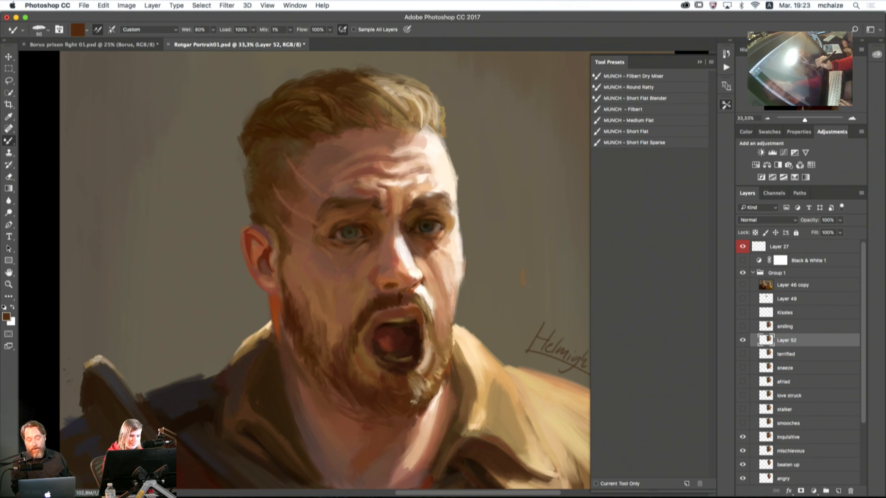
left_click(405, 386, "alt")
left_click(418, 393, "alt")
left_click(421, 397, "alt")
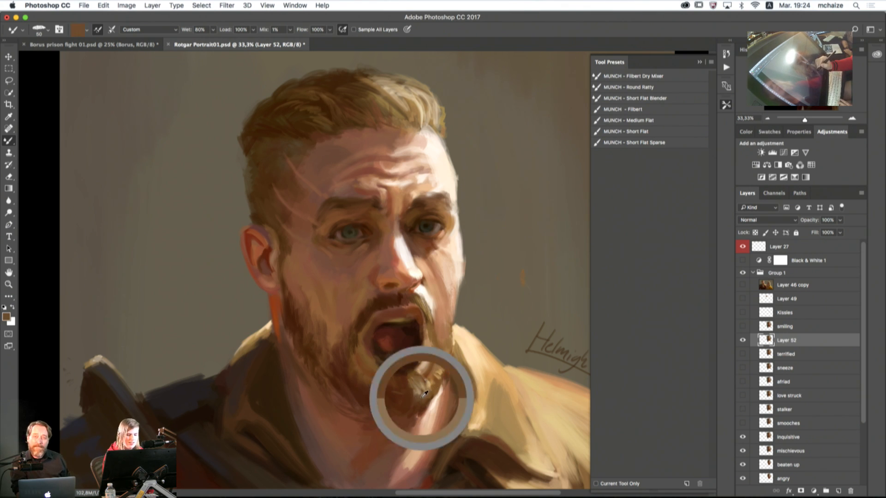
left_click(420, 406, "alt")
left_click(417, 401, "alt")
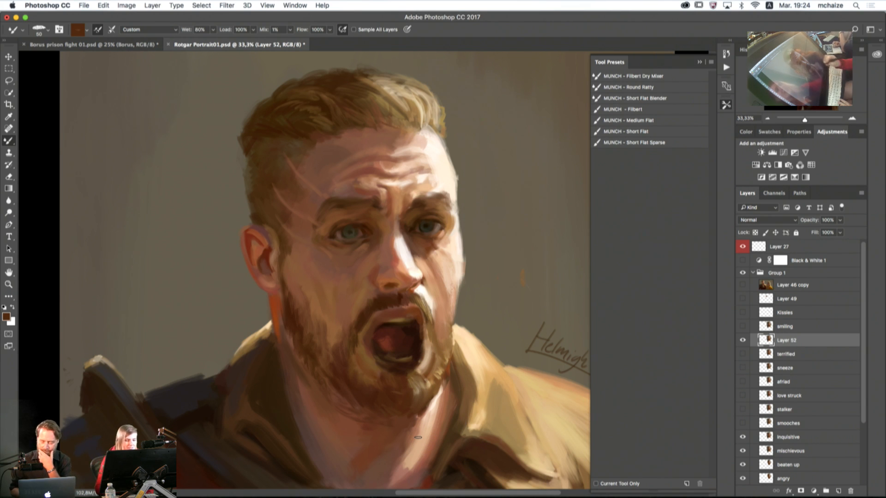
Step: Touch up the mouth corners and cheeks with sampled brown and skin tones, enlarging the blender brush to 125 for the cheeks
left_click(425, 319, "alt")
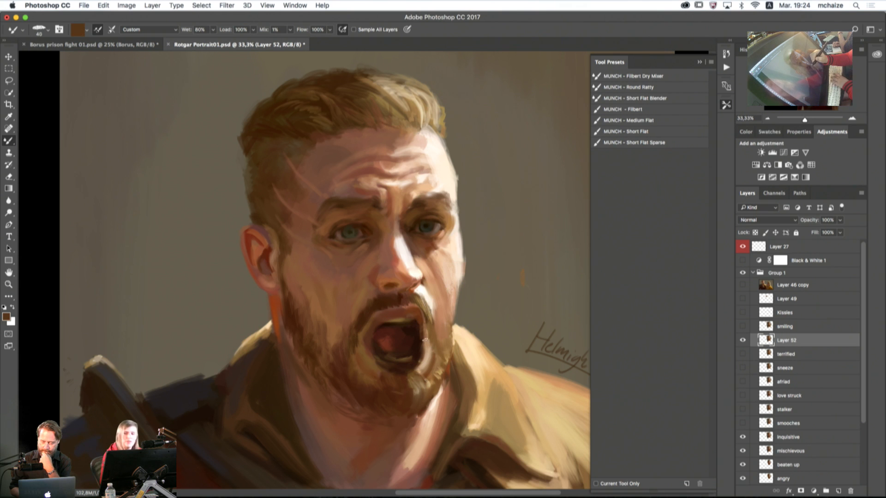
left_click(362, 319, "alt")
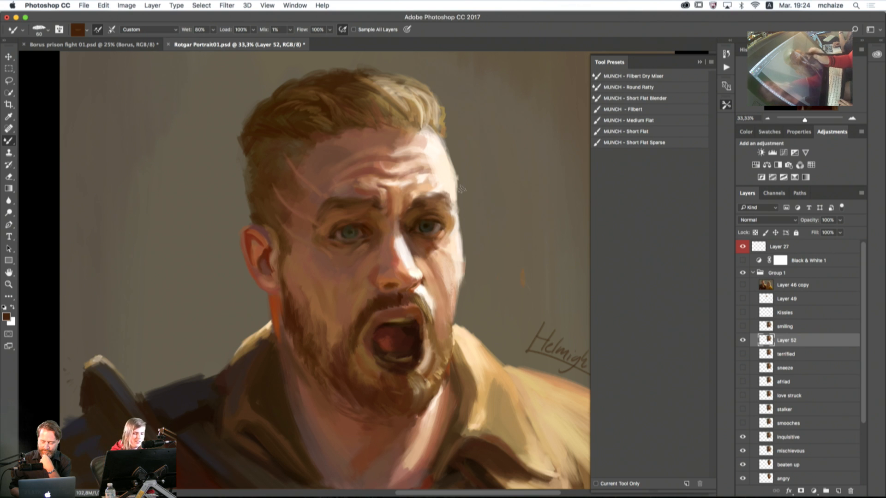
left_click(317, 277, "alt")
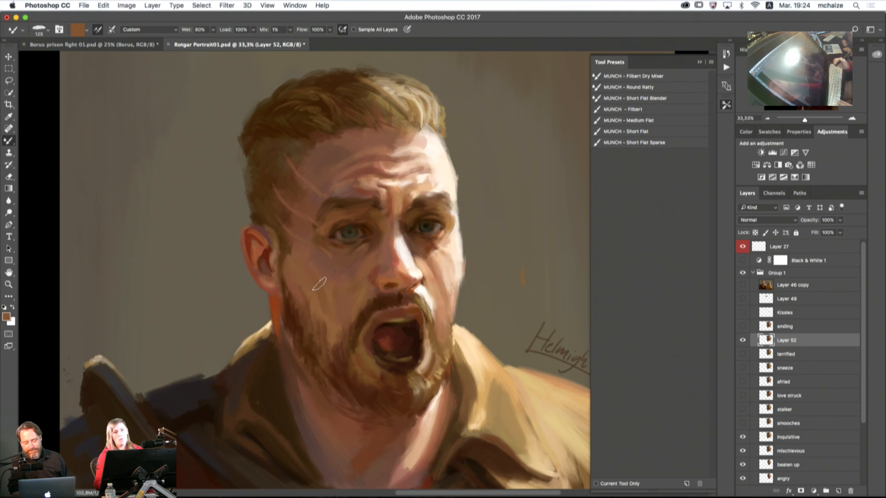
left_click(452, 287, "alt")
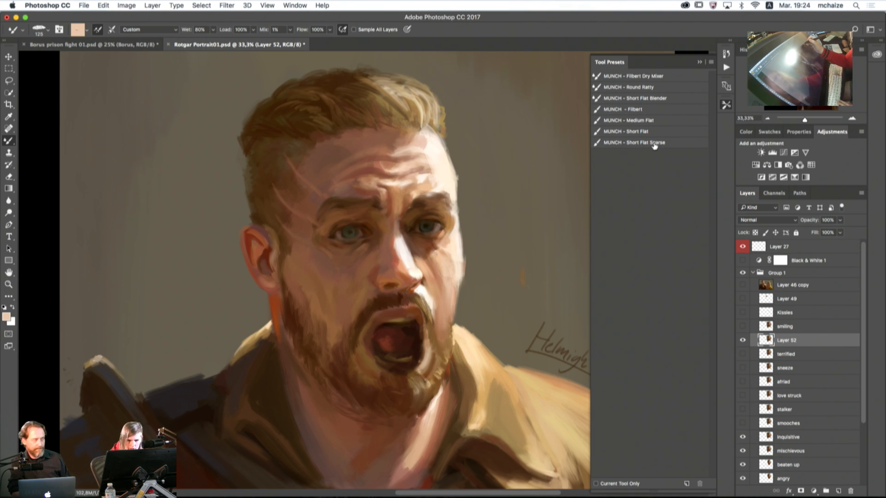
Step: Choose the MUNCH - Short Flat Blender preset and test it with a pale stroke over the background and collar, undoing the stroke
left_click(663, 99)
mouse_move(536, 206)
left_mouse_down()
mouse_move(517, 304)
mouse_move(556, 178)
mouse_move(531, 308)
mouse_move(493, 378)
mouse_move(524, 390)
mouse_move(503, 447)
mouse_move(461, 418)
mouse_move(446, 441)
mouse_move(471, 406)
mouse_move(435, 461)
mouse_move(394, 466)
mouse_move(316, 455)
mouse_move(290, 440)
mouse_move(284, 377)
left_mouse_up()
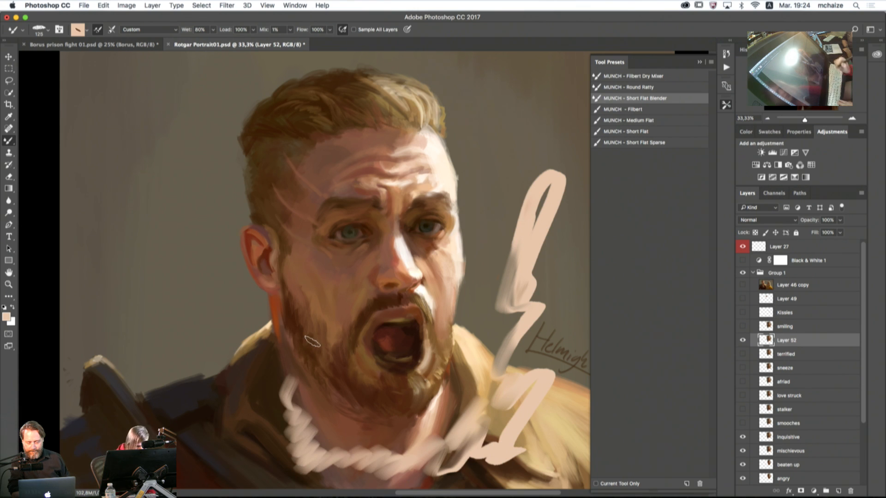
key("super+z")
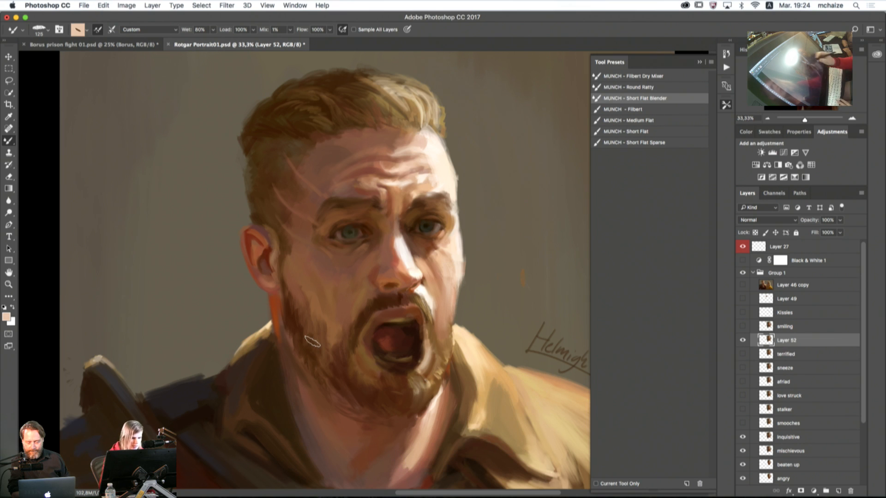
Step: Blend sampled orange and light skin tones into the lit cheek and sample brown from beside the eye
left_click(433, 253, "alt")
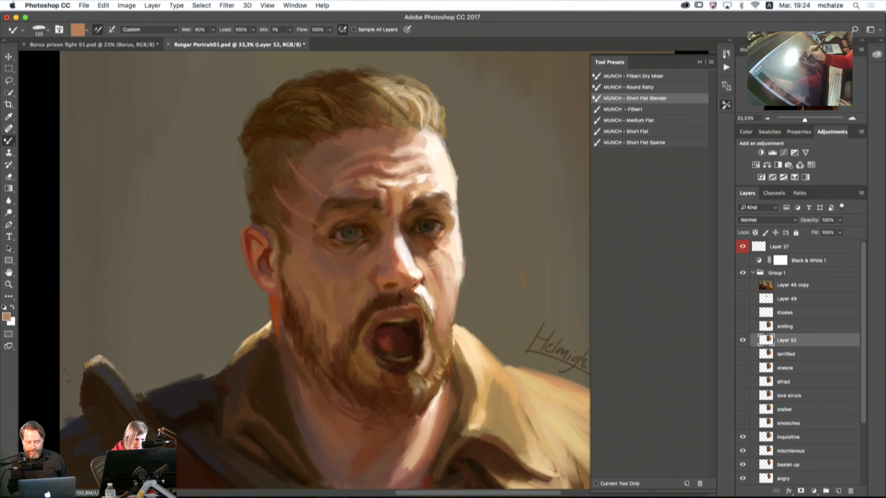
left_click(436, 258, "alt")
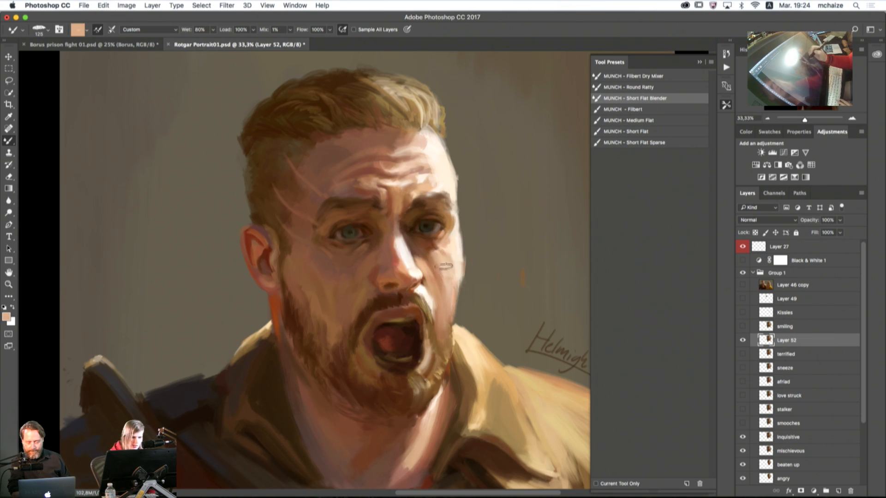
left_click(442, 222, "alt")
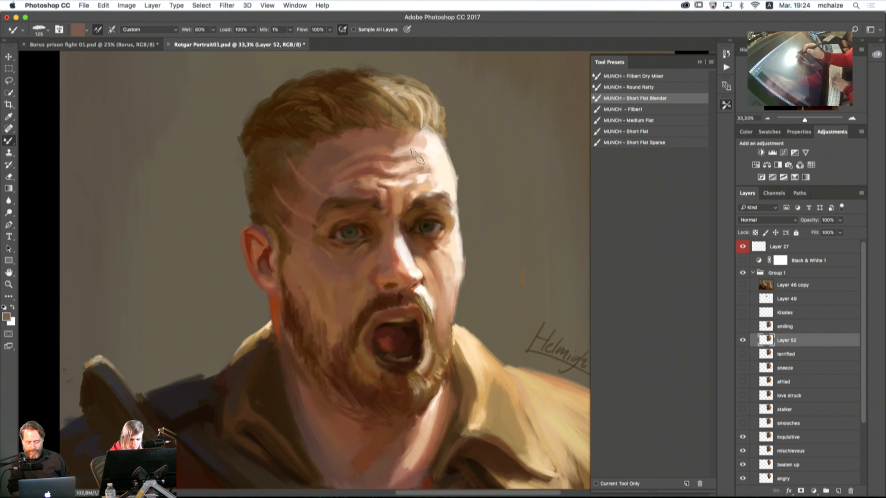
Step: Refine both eyes with sampled dark and olive brown tones, reducing the blender brush to 30 and 25
key("bracketleft")
key("bracketleft")
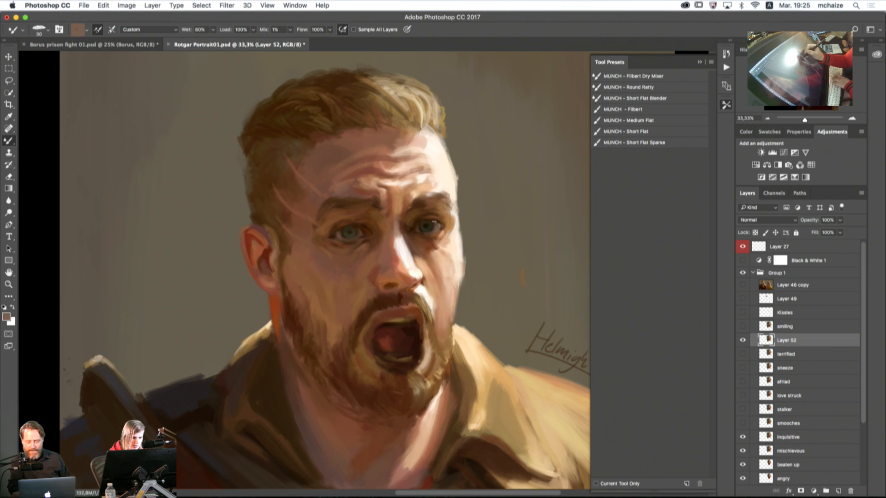
left_click(425, 227, "alt")
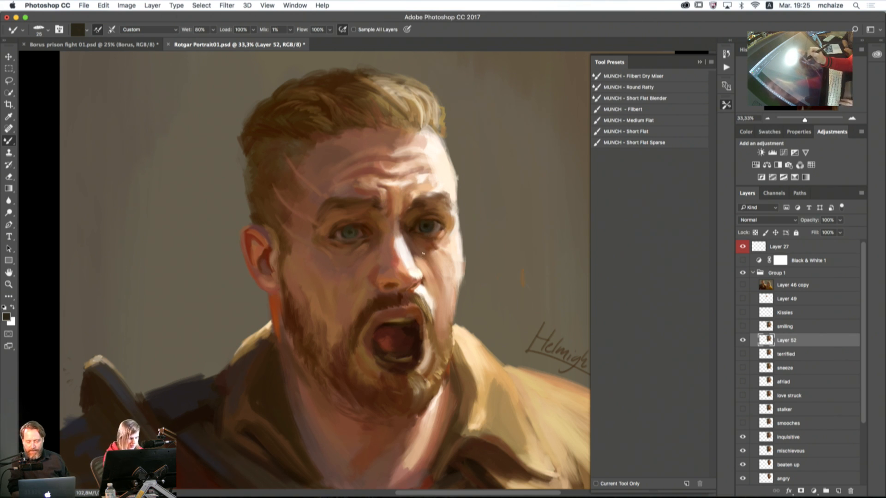
left_click(351, 233, "alt")
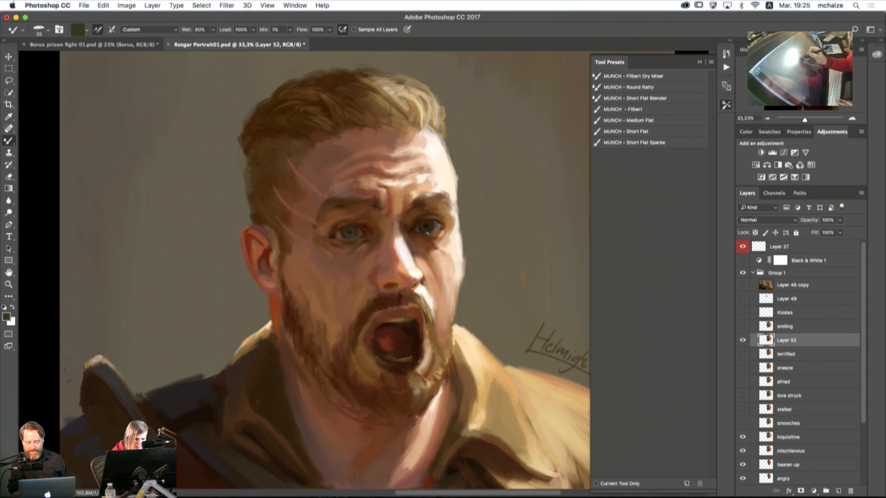
left_click(350, 236, "alt")
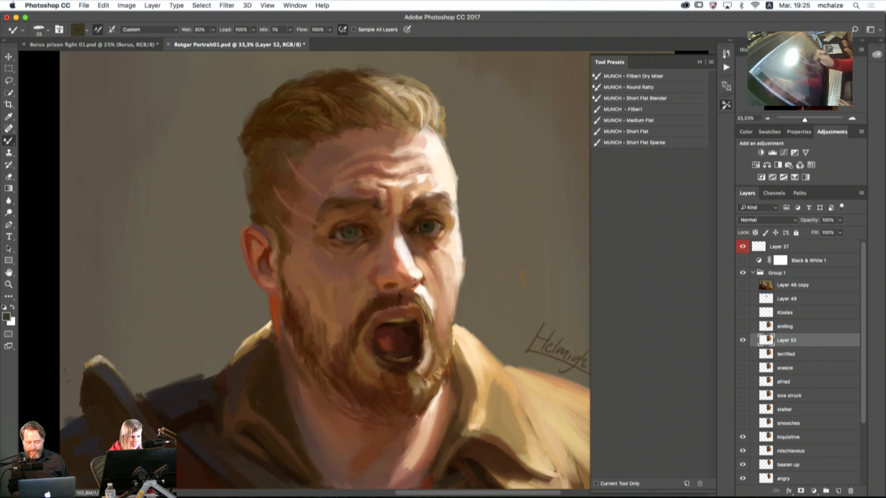
Step: Blend sampled reddish and orange browns into the moustache and the shadow under the nose with a size 35 brush
left_click(380, 301, "alt")
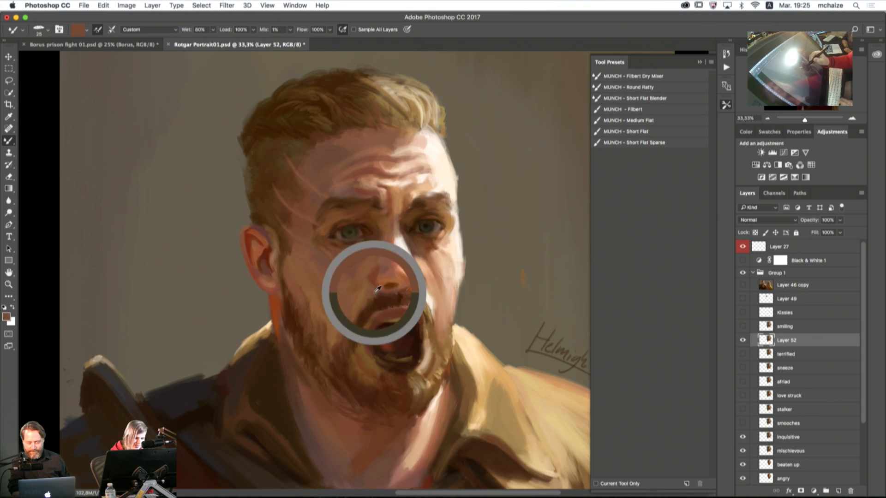
key("bracketleft")
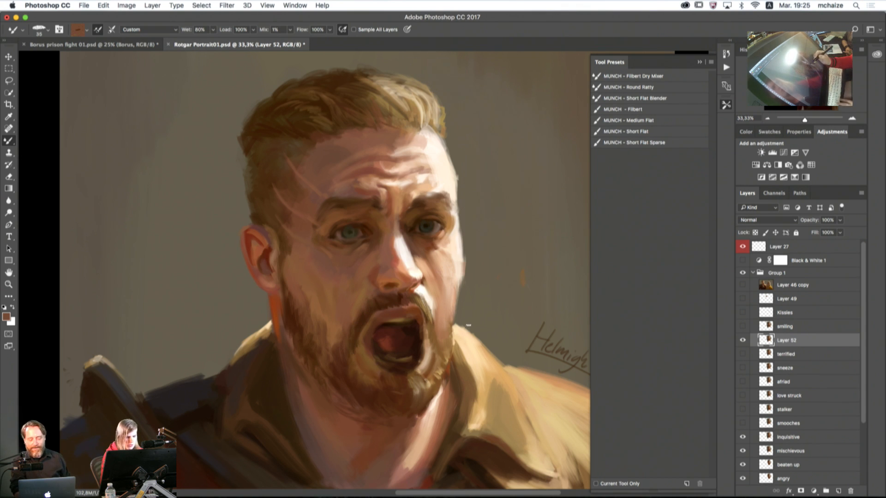
left_click_drag(419, 286, 406, 292)
left_click(365, 290, "alt")
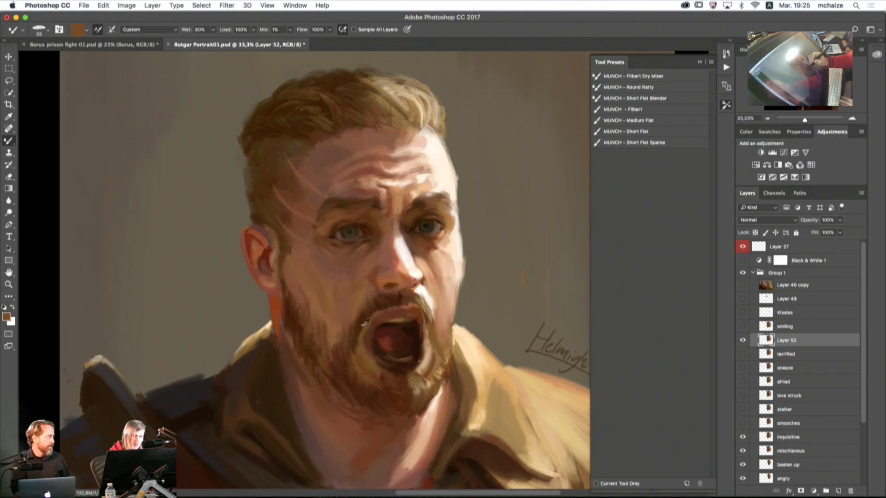
left_click(370, 282, "alt")
key("bracketleft")
key("bracketleft")
key("bracketleft")
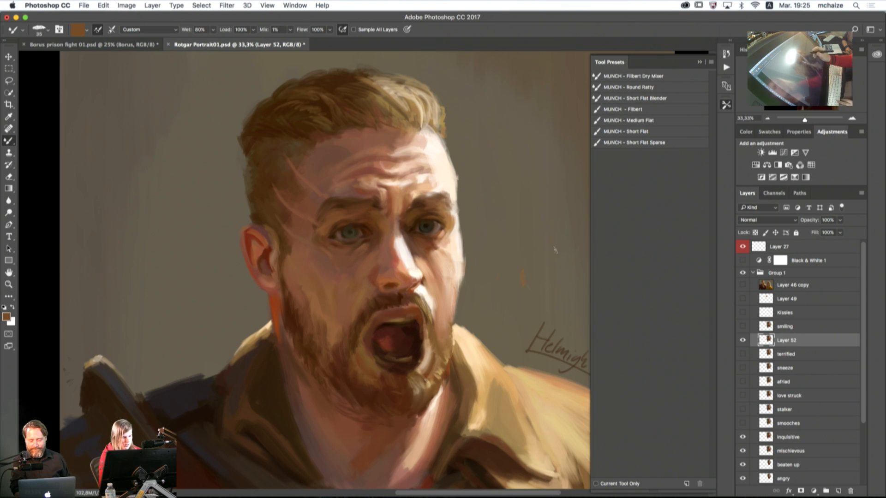
Step: Soften the moustache and shaded nostril area with sampled dark brown and reddish skin tones
left_click(411, 297, "alt")
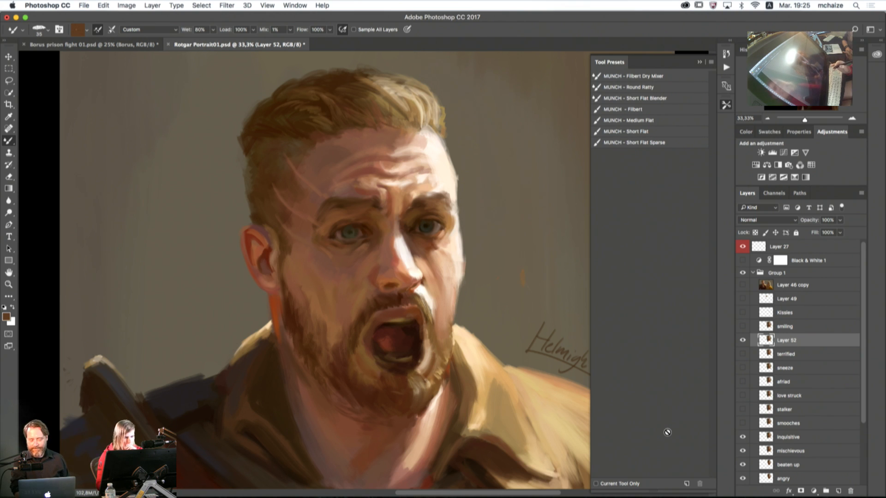
left_click(382, 272, "alt")
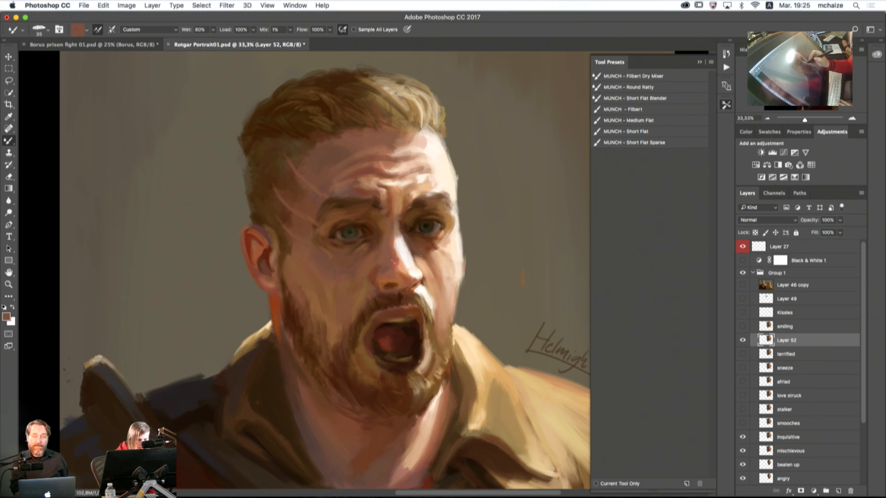
left_click(371, 273, "alt")
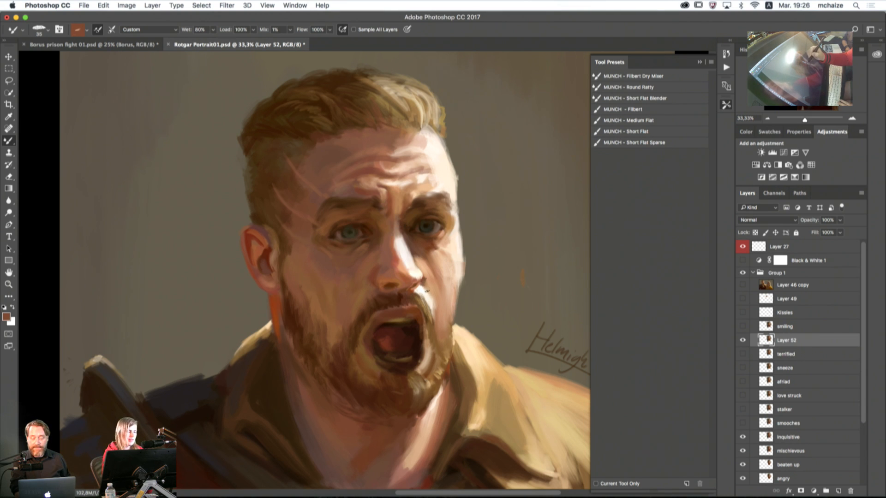
Step: Refine the highlight beside the nostril with sampled pale and orange skin tones, and toggle Layer 52's visibility to compare
left_click(426, 290, "alt")
left_click(425, 284, "alt")
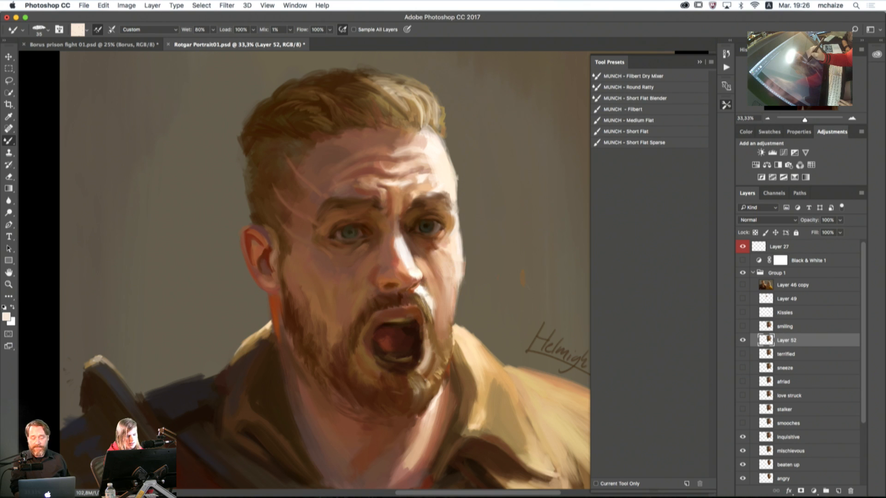
left_click(424, 290, "alt")
left_click(429, 273, "alt")
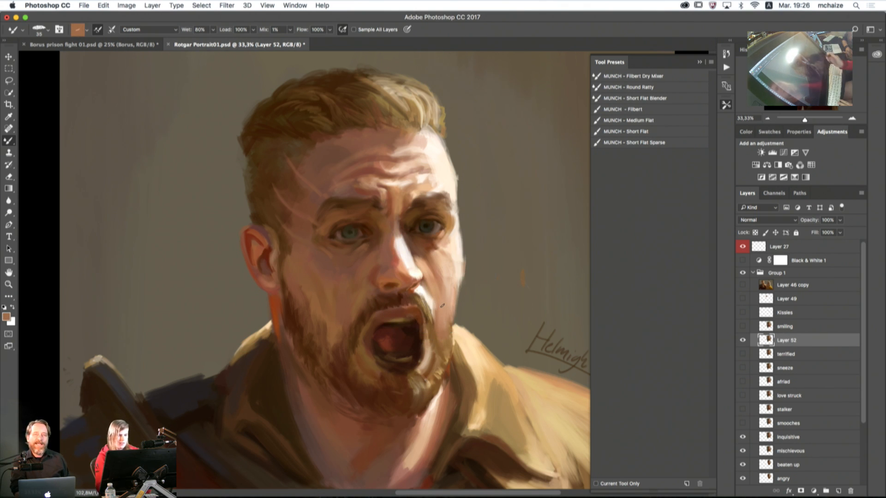
left_click(743, 341)
left_click(743, 341)
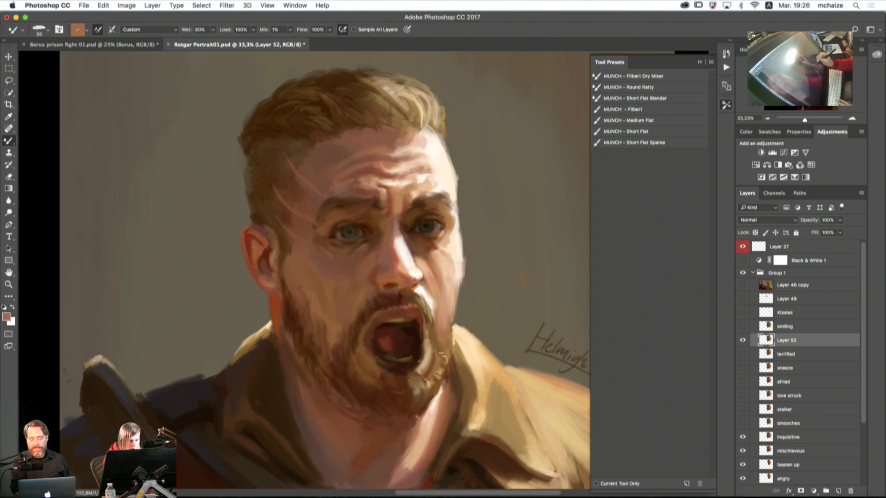
Step: Touch up the mouth's edges with sampled tan and reddish brown, and choose the 79 px round brush tip with 100% hardness
left_click(430, 343, "alt")
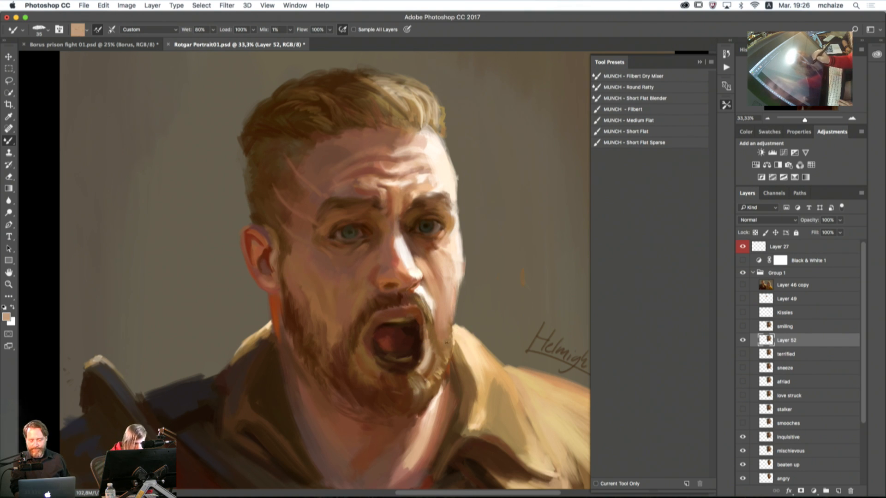
left_click(405, 332, "alt")
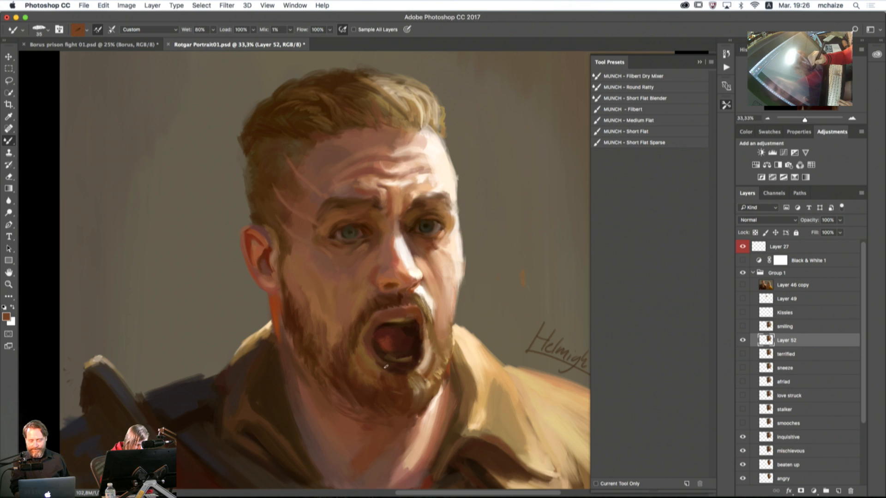
right_click(381, 358)
left_click(371, 353)
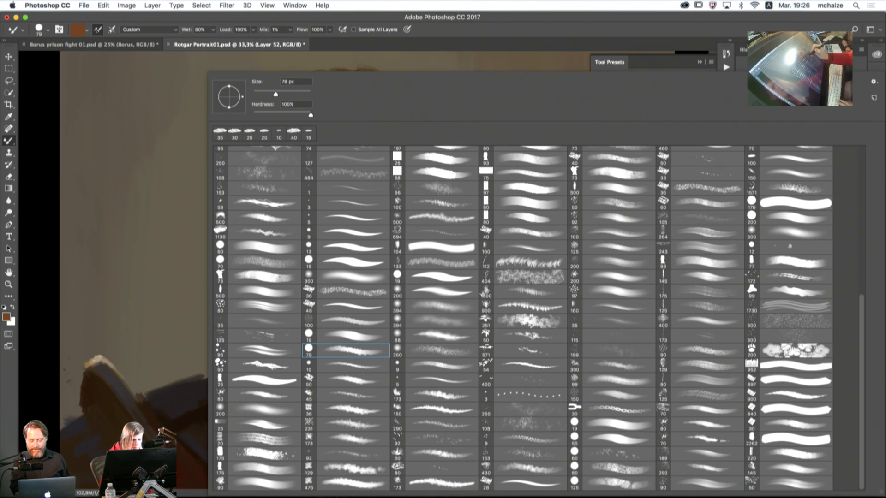
left_click(553, 40)
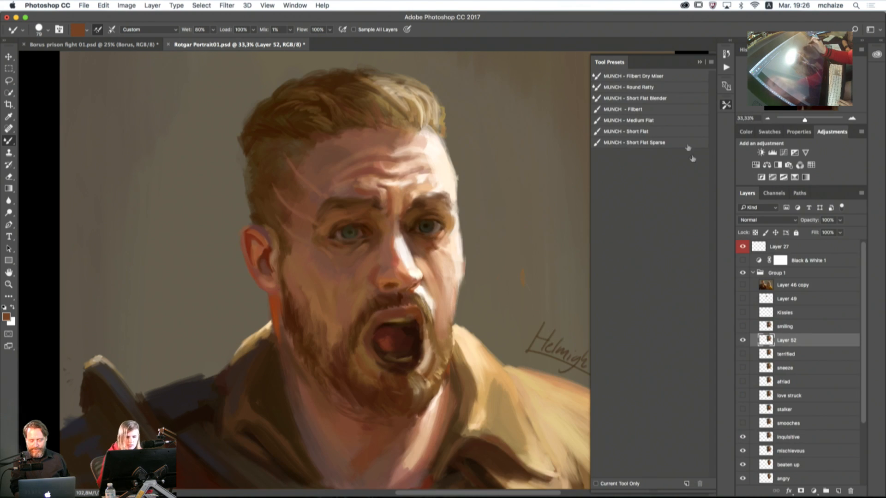
Step: Paint the inner lower lip with the MUNCH - Short Flat Blender preset at size 50, using dark red-browns sampled around the mouth
left_click(662, 98)
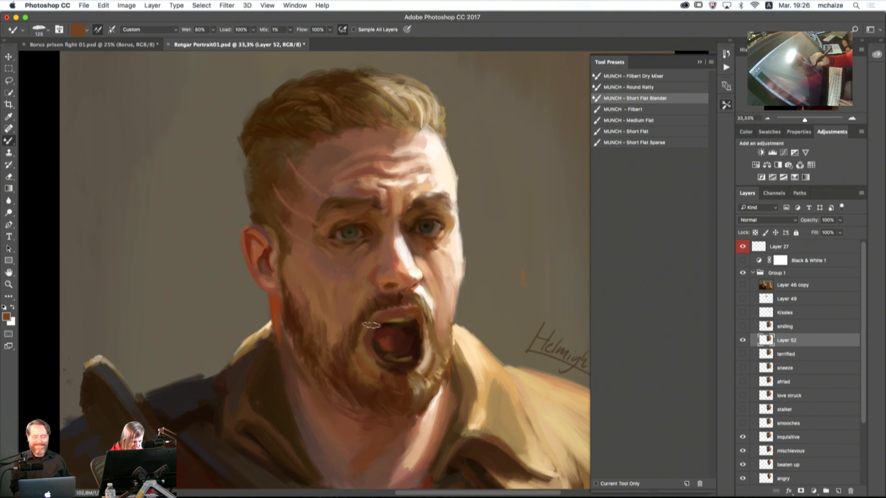
key("bracketleft")
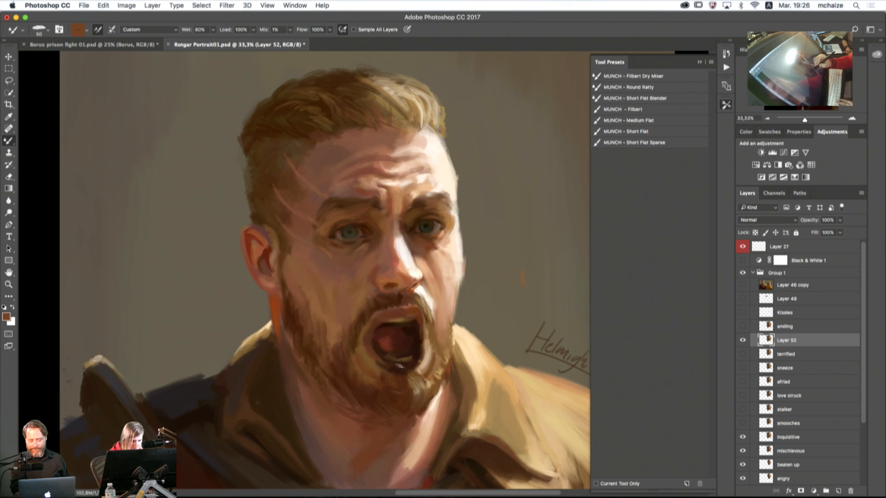
left_click(422, 314, "alt")
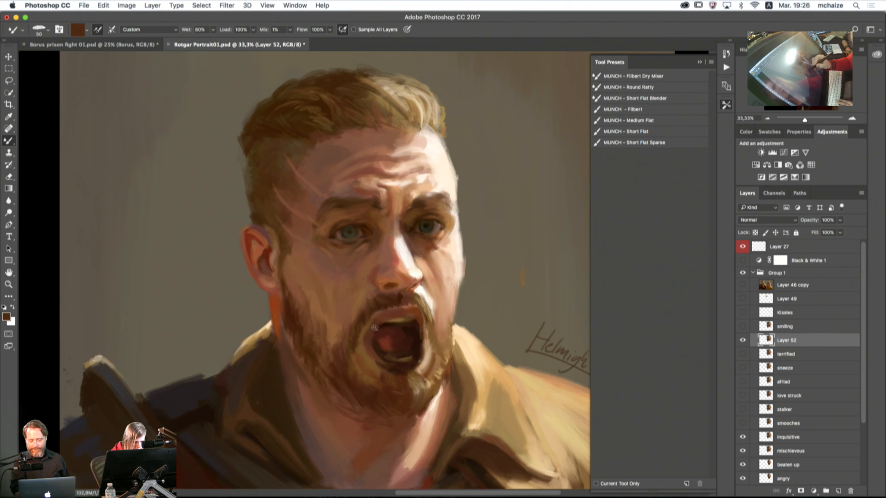
left_click(397, 364, "alt")
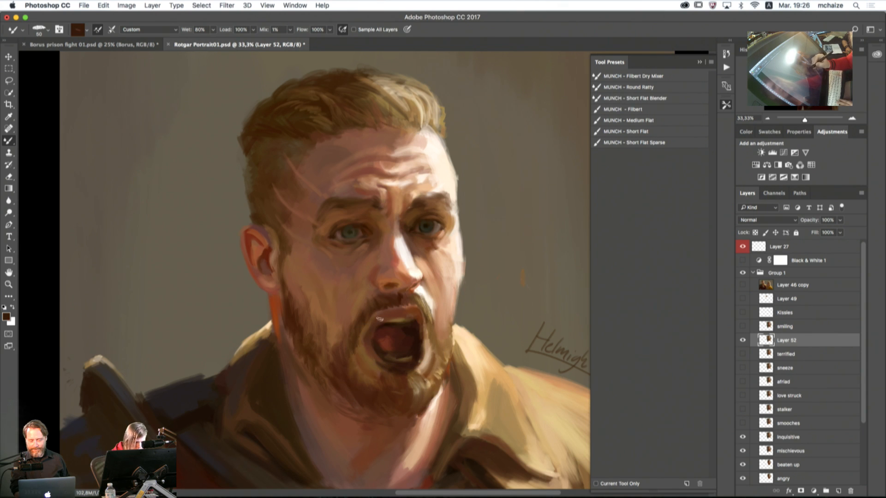
left_click(380, 355, "alt")
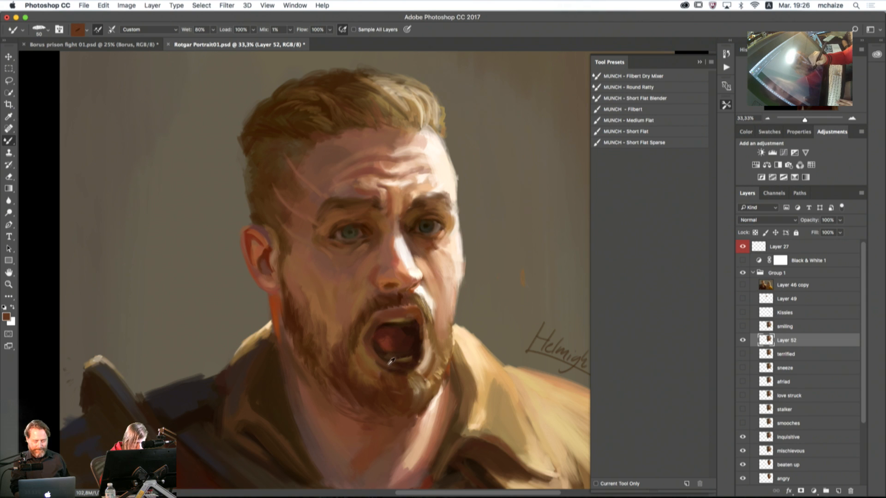
left_click_drag(386, 363, 413, 365)
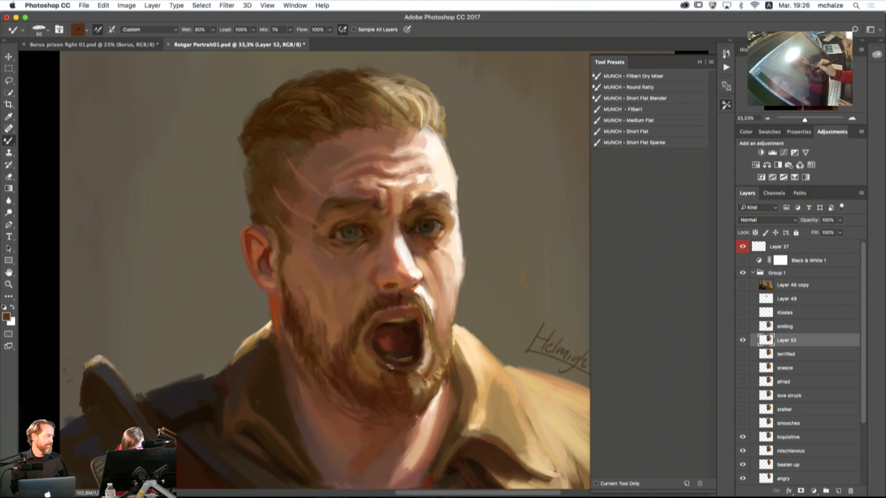
Step: Refine the lower lip edge and mouth corner with brown tones sampled around the mouth, reducing the brush size to 35
left_click(426, 358, "alt")
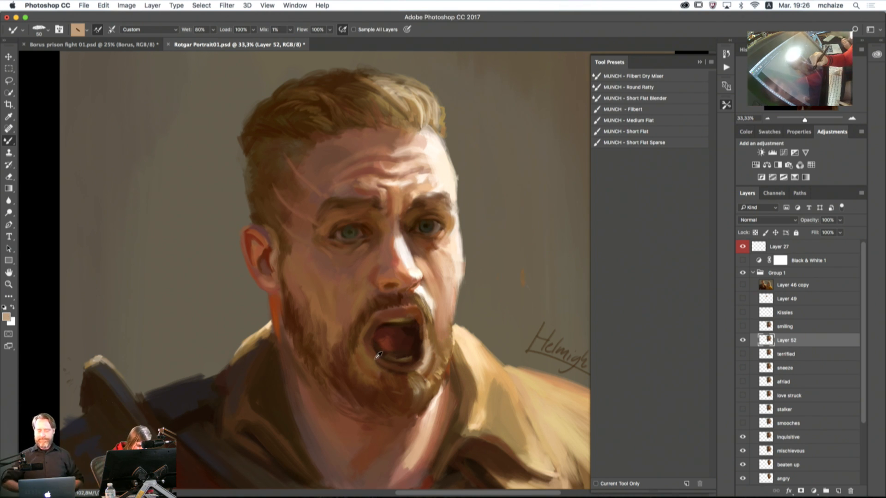
left_click(390, 371, "alt")
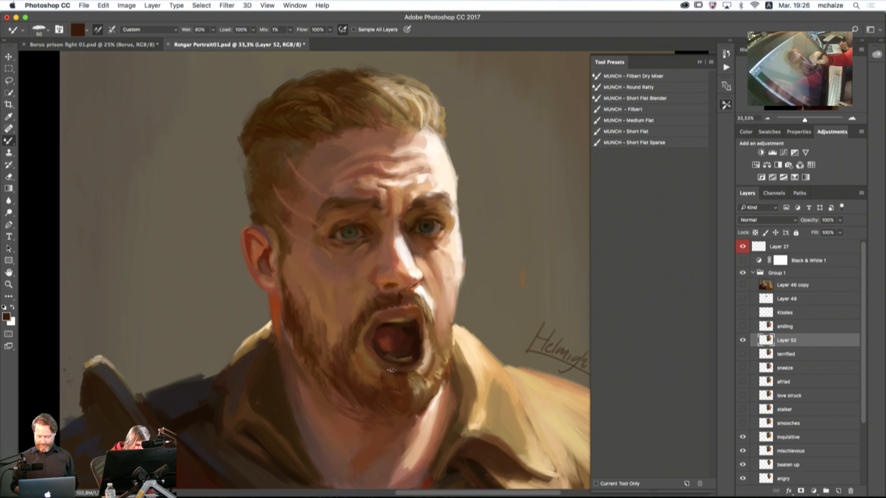
left_click(415, 362)
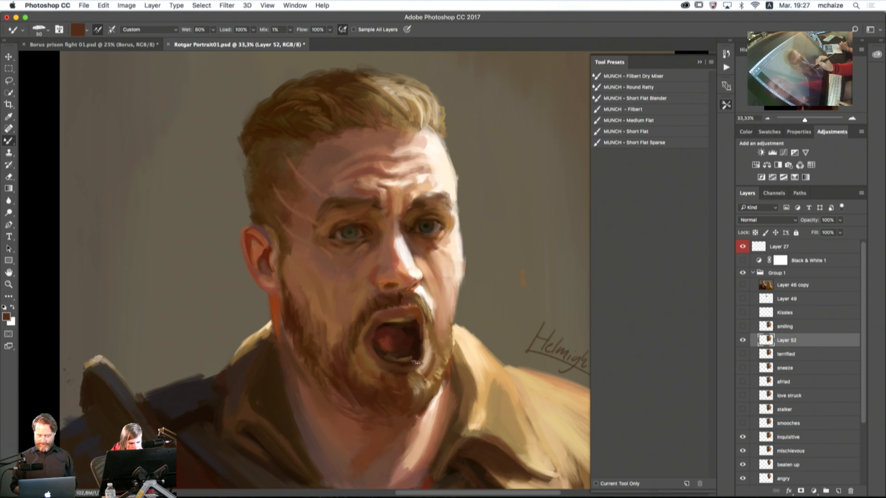
left_click(392, 350, "alt")
left_click(400, 356)
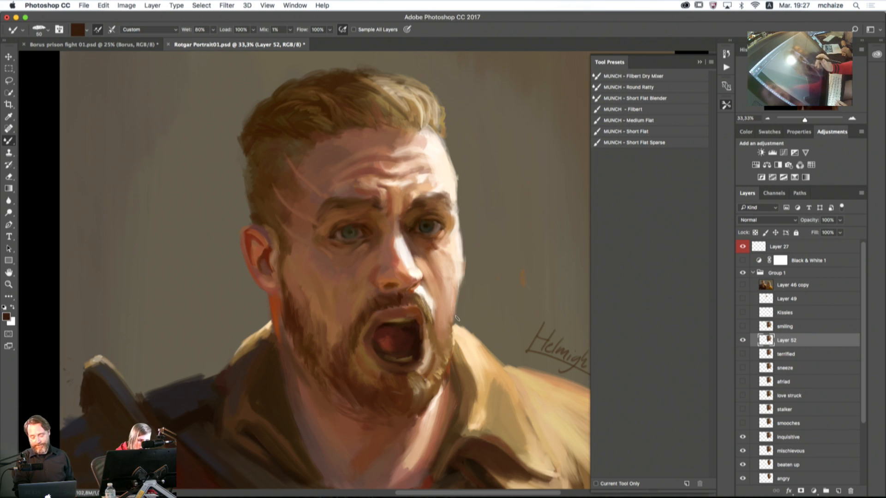
left_click(363, 336, "alt")
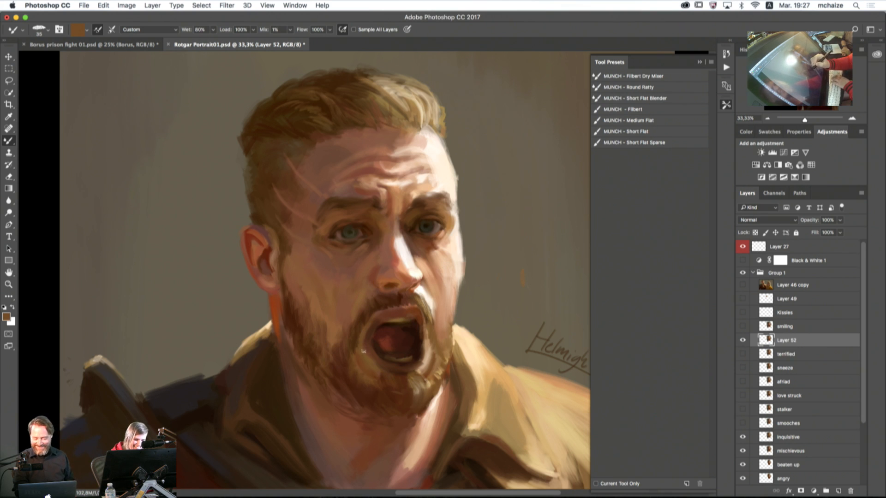
left_click(365, 352, "alt")
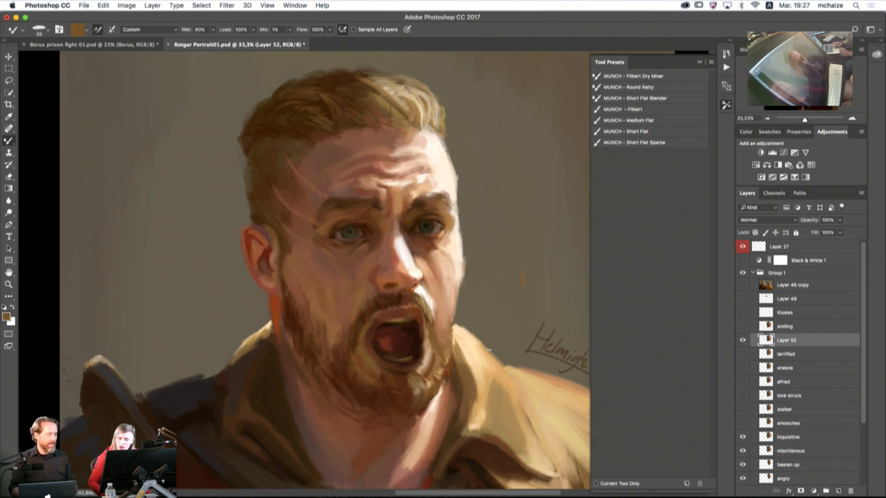
Step: Toggle the visibility of Layer 52 repeatedly to compare the shouting expression with the face underneath
left_click(743, 340)
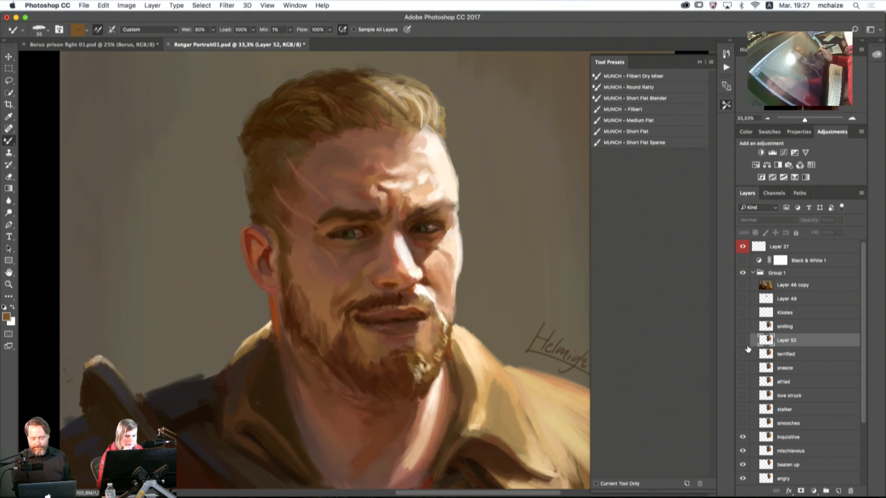
left_click(742, 341)
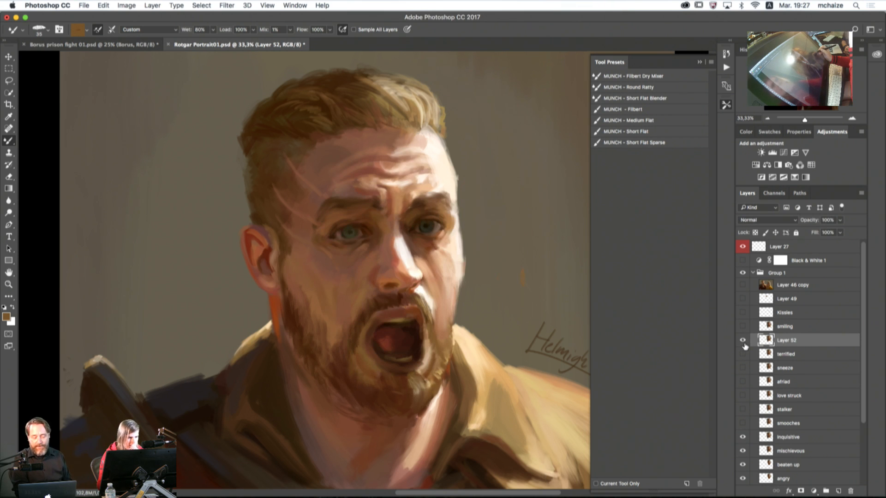
left_click(743, 341)
left_click(743, 341)
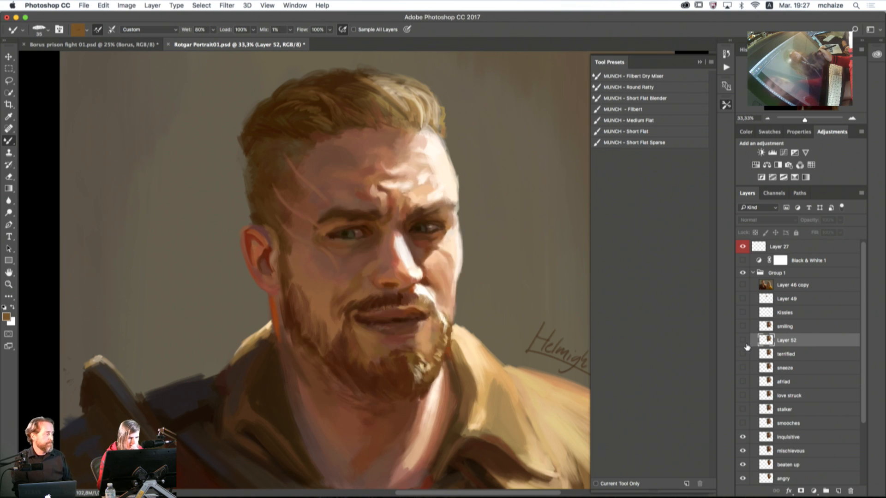
left_click(743, 341)
left_click(744, 341)
left_click(744, 341)
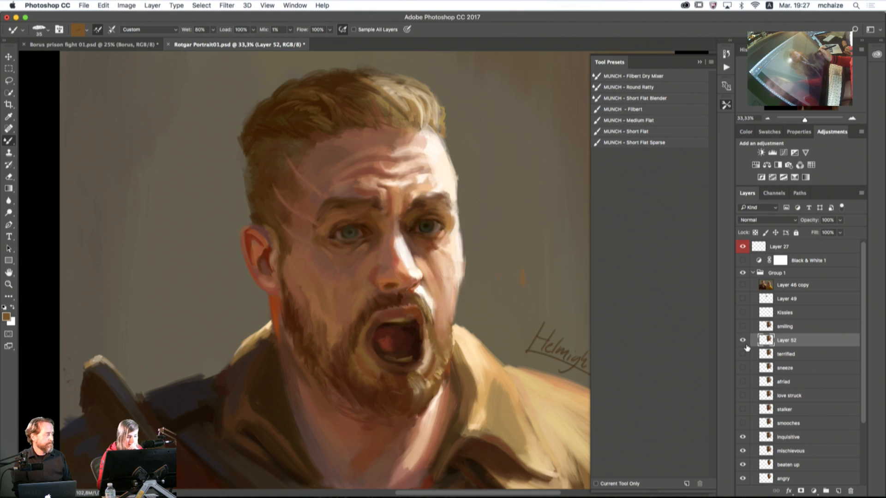
left_click(744, 342)
left_click(744, 342)
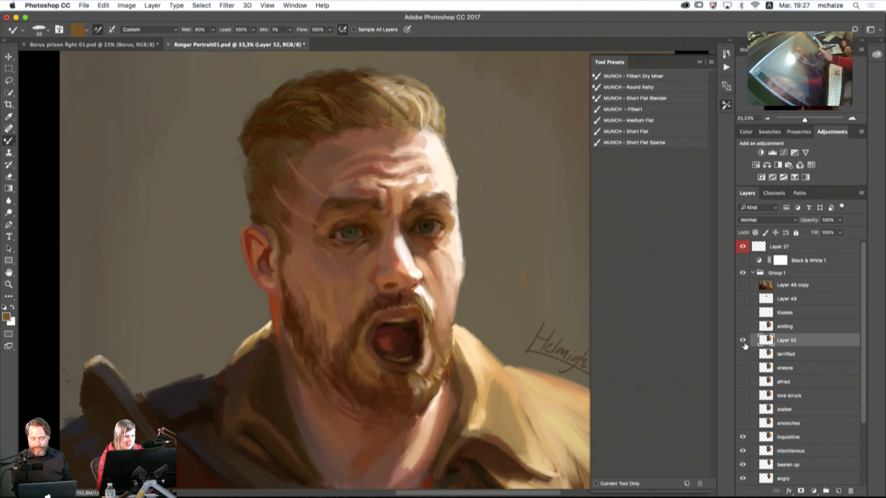
left_click(744, 342)
left_click(744, 341)
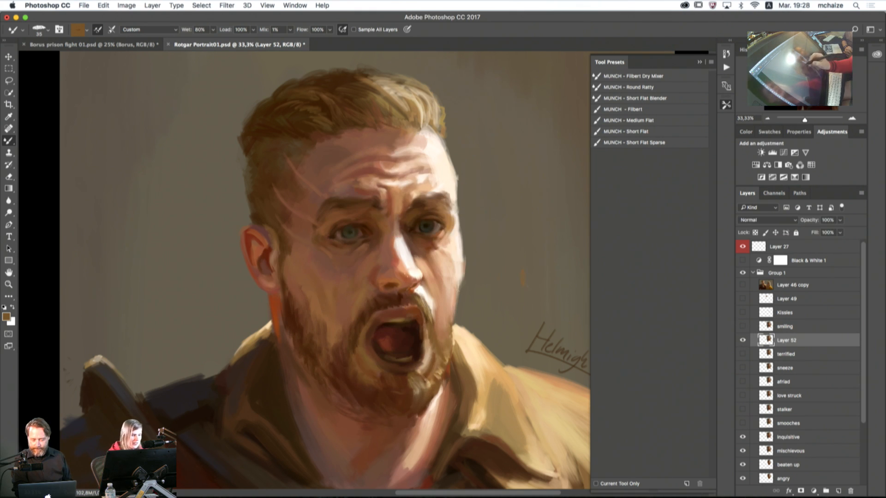
Step: Examine in the foreground Color Picker how hue and saturation vary across the cheeks, nose, forehead, ear and neck
left_click(6, 316)
left_click_drag(570, 125, 670, 232)
left_click(328, 260)
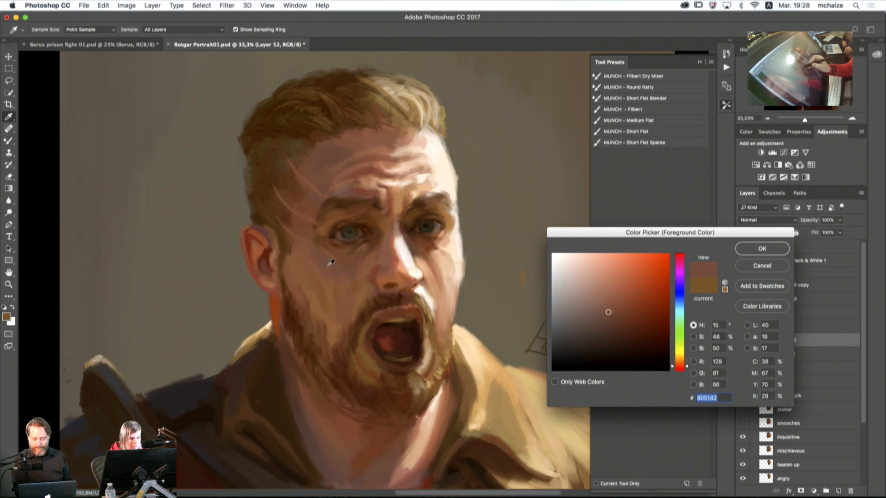
left_click(388, 254)
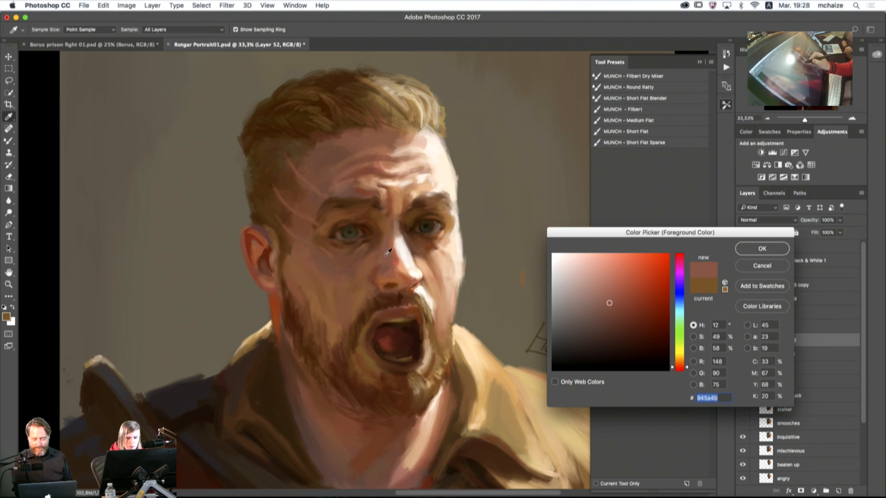
left_click(401, 201)
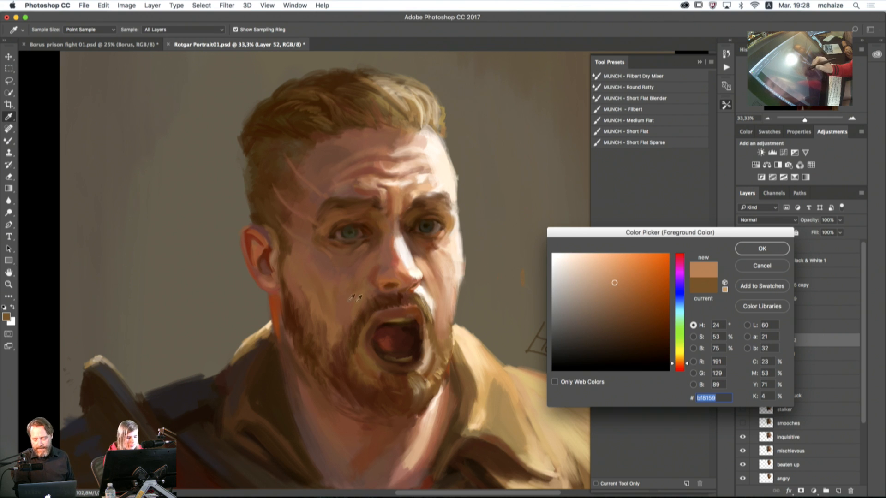
left_click(317, 295)
left_click(436, 280)
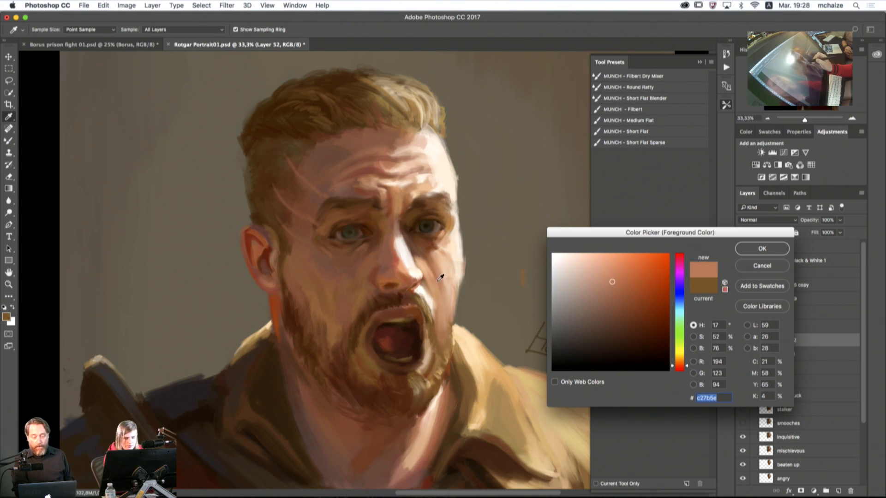
left_click(345, 191)
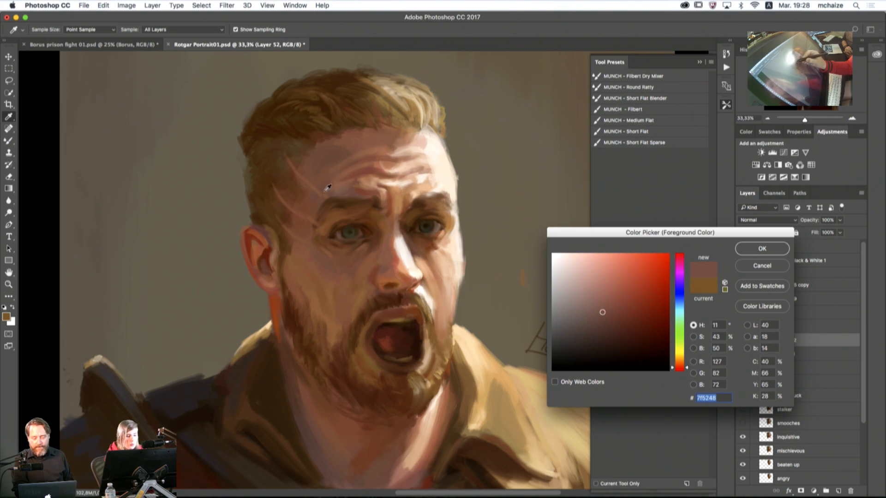
left_click(327, 184)
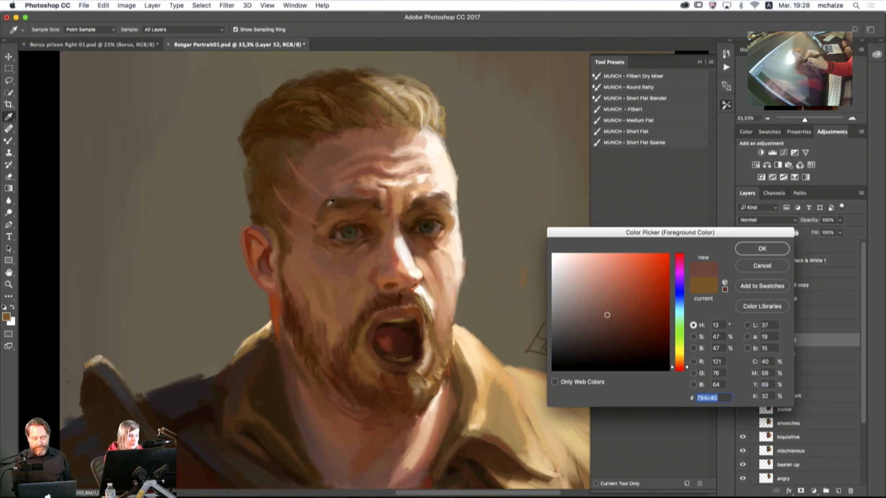
left_click(261, 231)
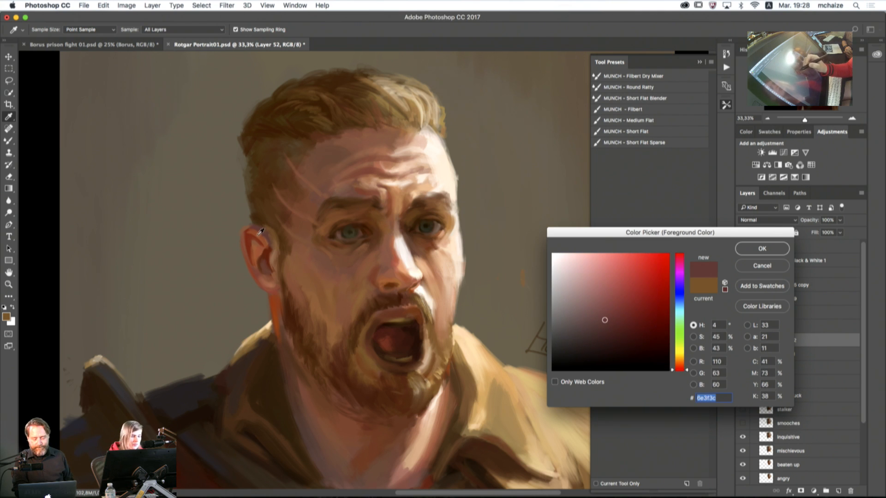
left_click(343, 309)
left_click(279, 302)
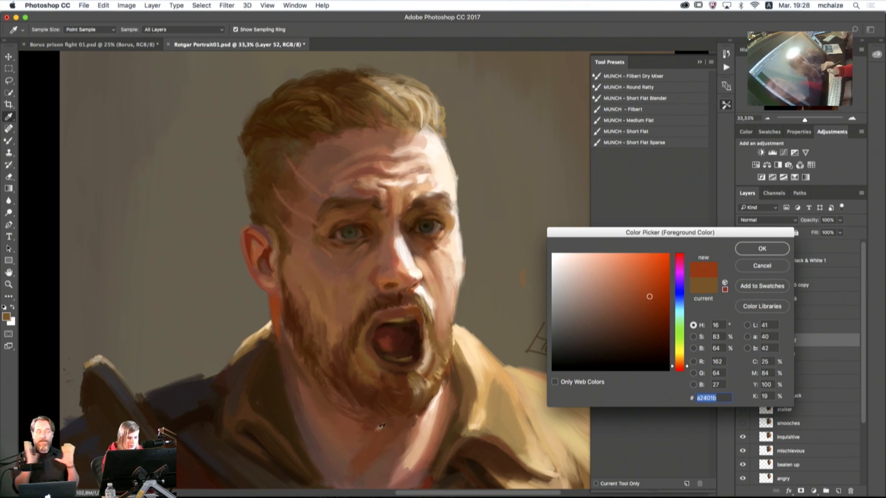
Step: Compare the colour values of the neck, brow, jaw and nose, discard the sampled colour and return to the Mixer Brush
left_click(356, 403)
left_click_drag(356, 403, 403, 191)
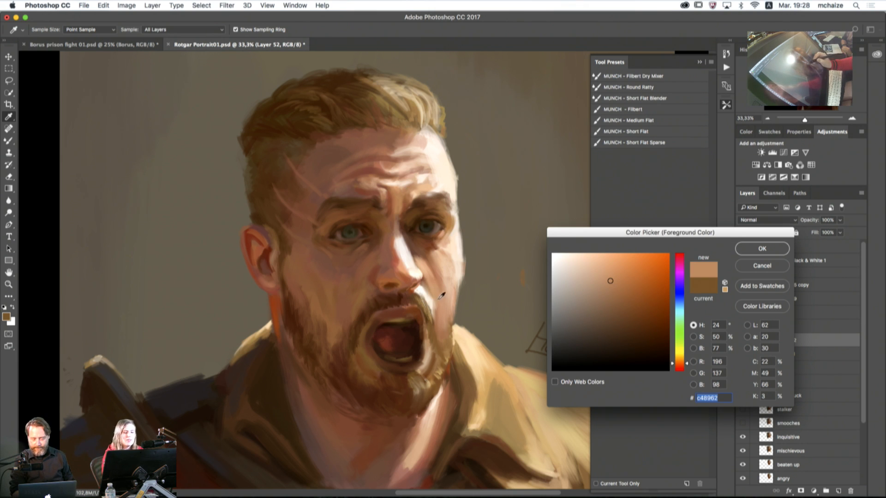
mouse_move(438, 299)
left_mouse_down()
mouse_move(338, 223)
mouse_move(354, 167)
mouse_move(379, 258)
mouse_move(364, 350)
mouse_move(372, 414)
mouse_move(368, 159)
mouse_move(330, 322)
left_mouse_up()
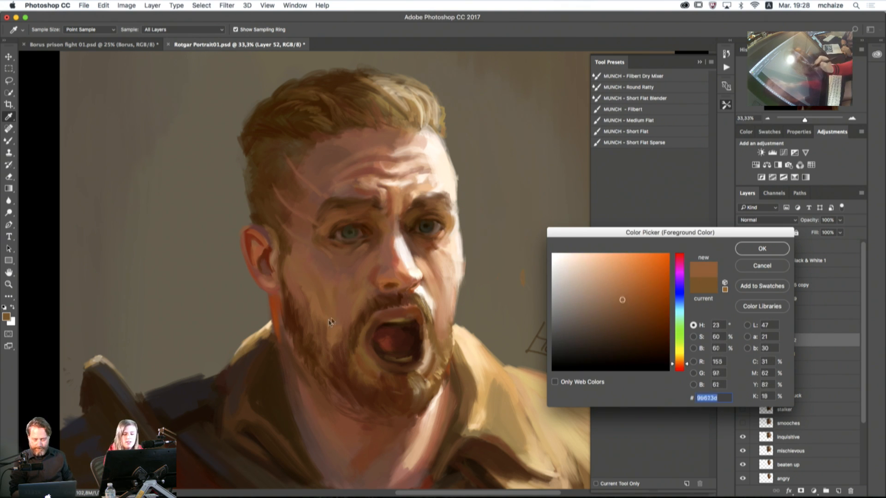
left_click_drag(687, 366, 687, 366)
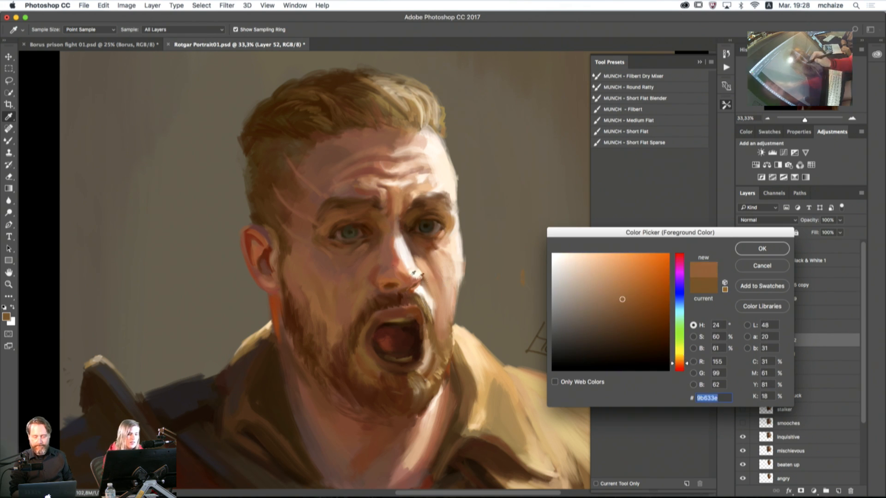
left_click(391, 264)
left_click_drag(393, 265, 382, 204)
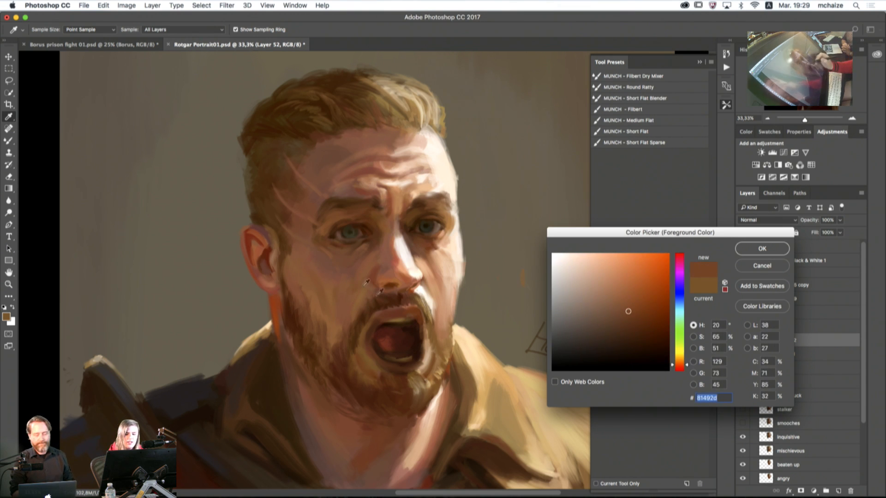
left_click(762, 267)
key("b")
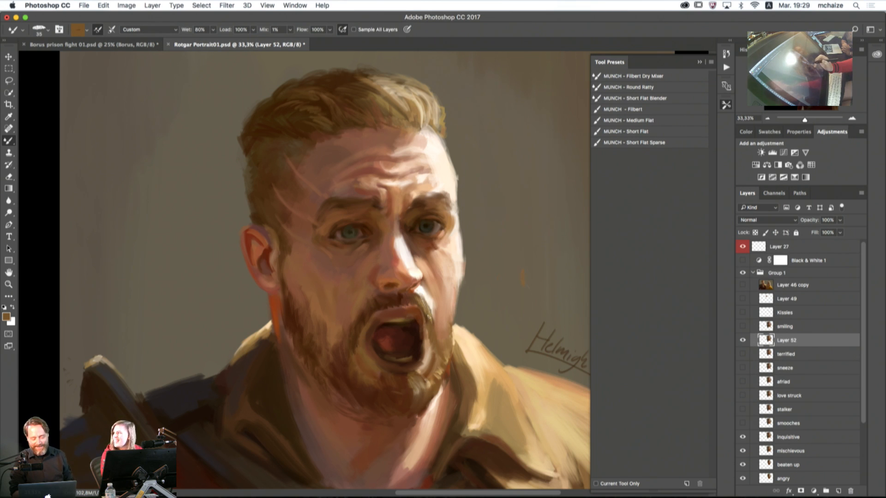
Step: Compare the portrait with and without Layer 52 again, leaving the layer visible
left_click(743, 341)
left_click(743, 341)
left_click(743, 341)
left_click(743, 341)
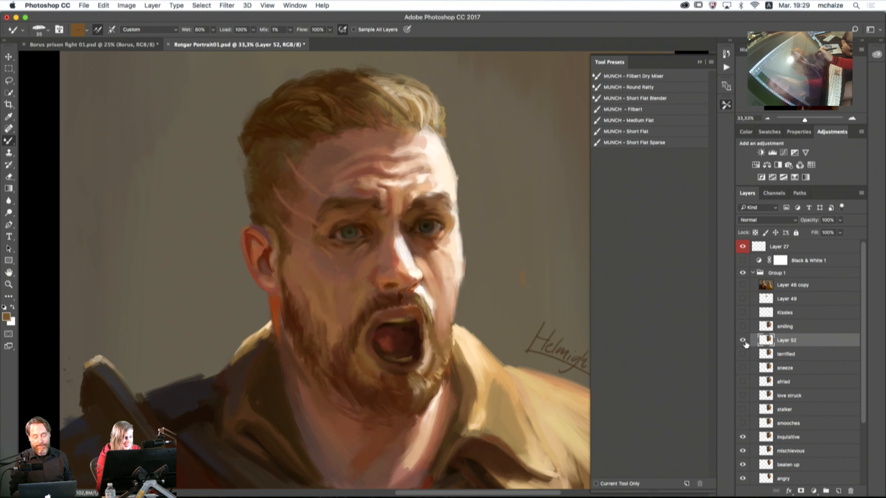
left_click(743, 341)
left_click(743, 341)
left_click(743, 341)
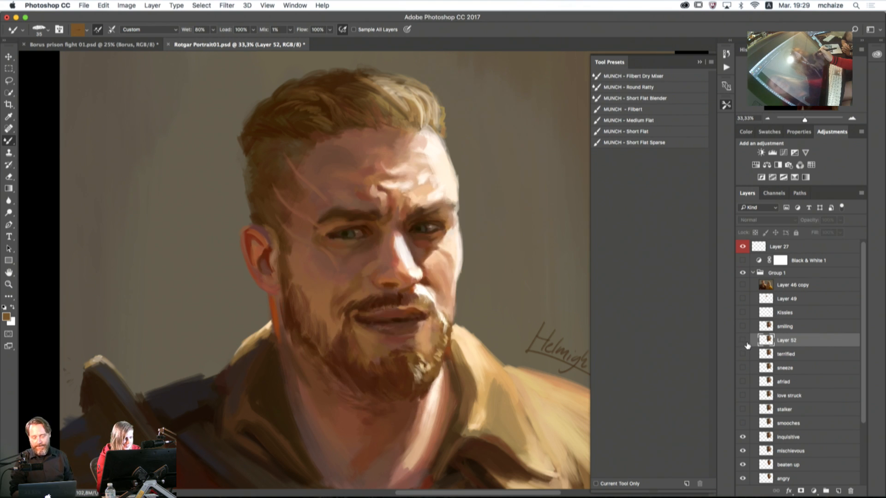
left_click(743, 341)
left_click(744, 341)
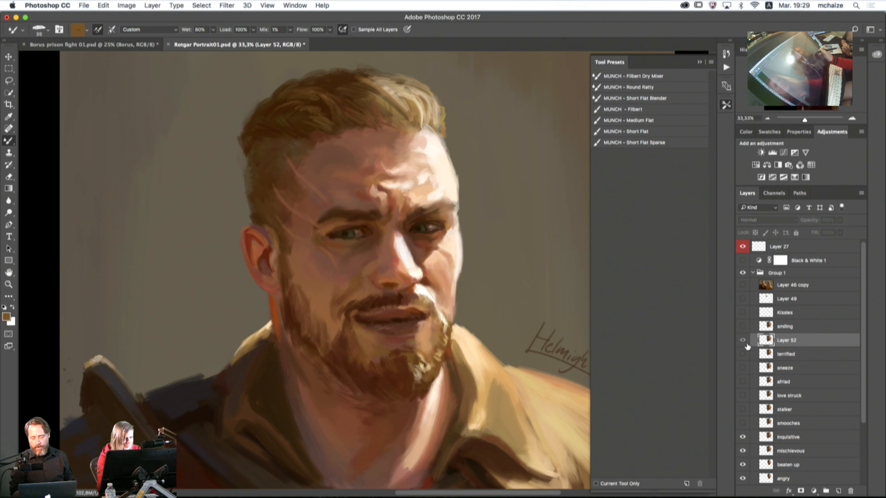
left_click(744, 341)
left_click(744, 341)
left_click(744, 341)
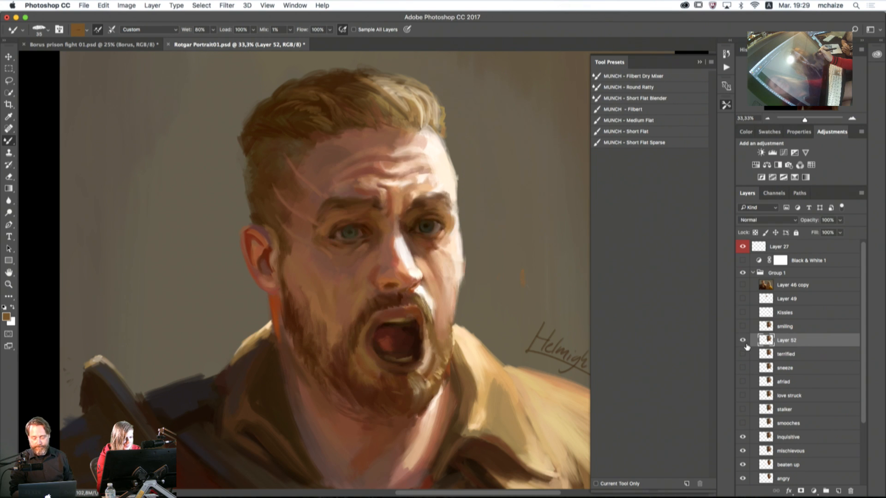
Step: Switch Layer 52 off and on to compare the shouting face with the expression beneath it
left_click(743, 341)
left_click(743, 341)
left_click(743, 341)
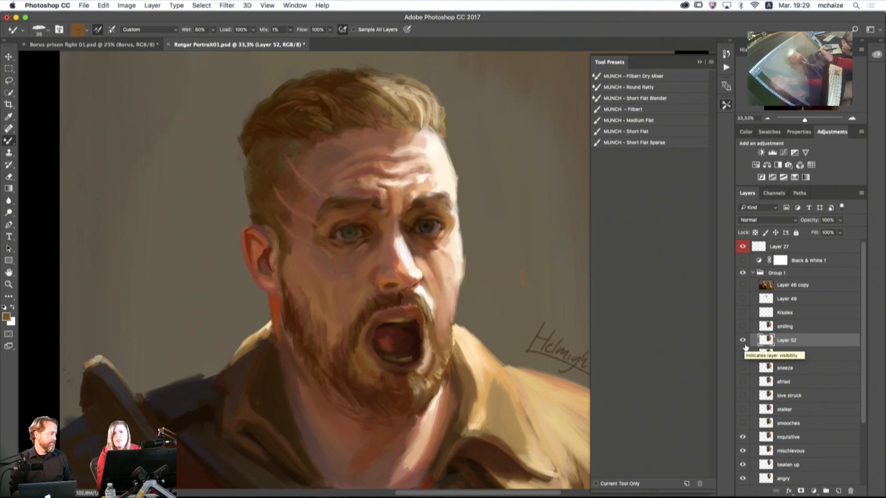
left_click(743, 341)
left_click(743, 341)
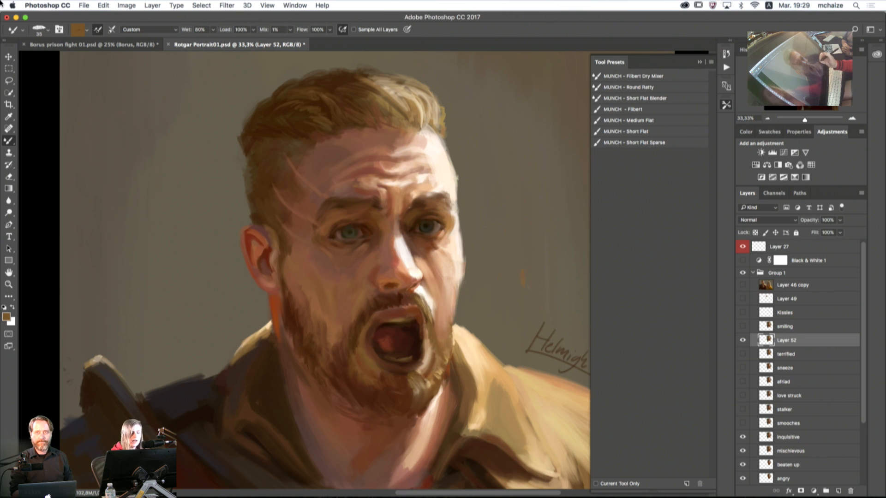
left_click_drag(530, 320, 530, 209)
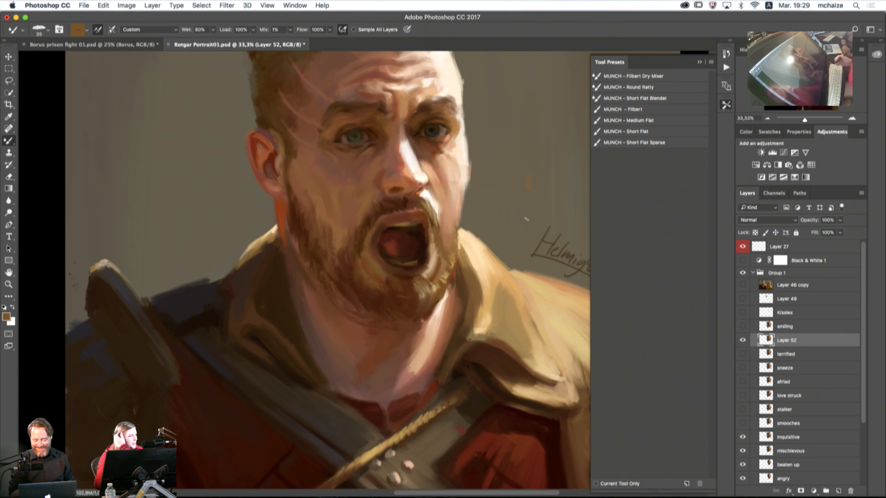
left_click_drag(486, 186, 507, 250)
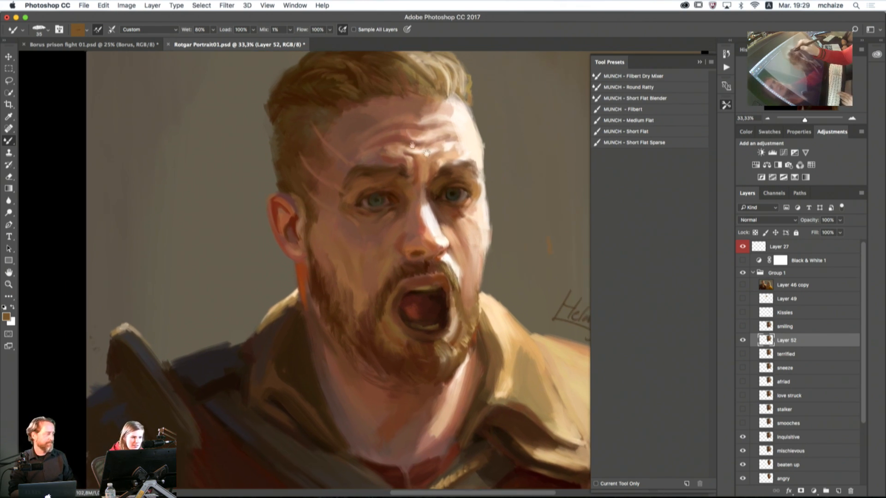
Step: Sample reddish and lighter skin tones from the forehead wrinkles for the Mixer Brush, adjusting the brush size
left_click_drag(427, 153, 431, 159)
key("bracketleft")
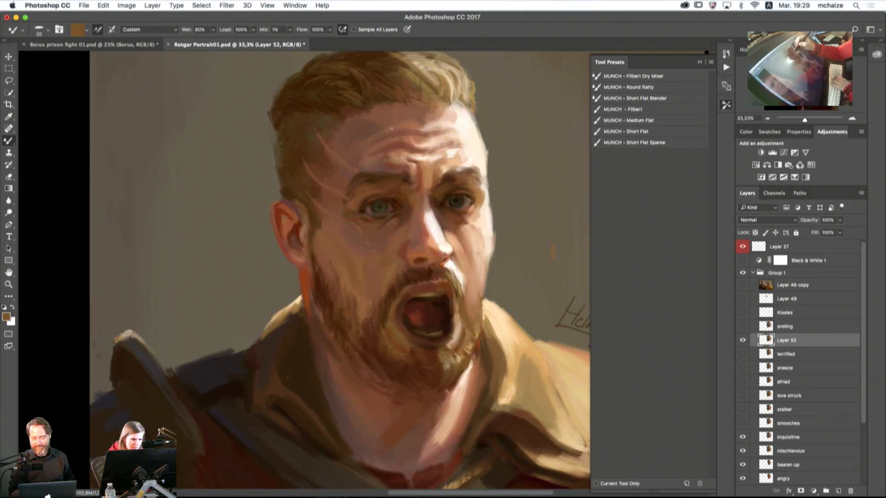
key("bracketleft")
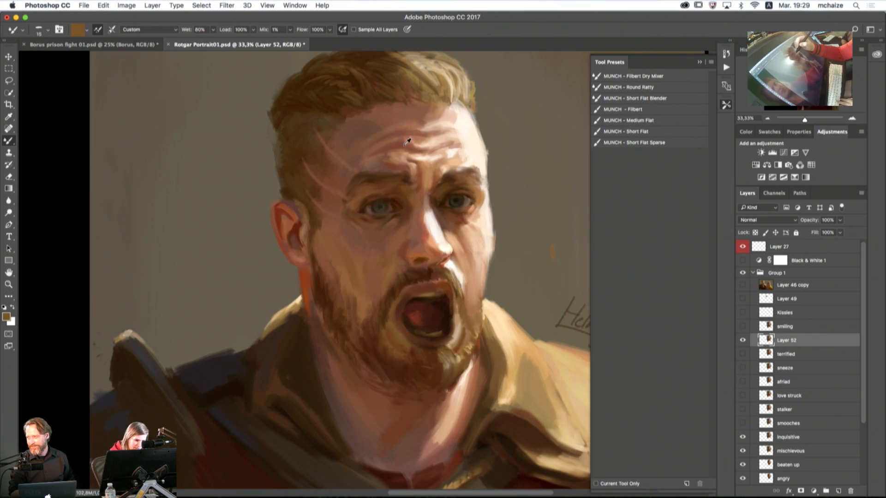
left_click(404, 145, "alt")
key("bracketright")
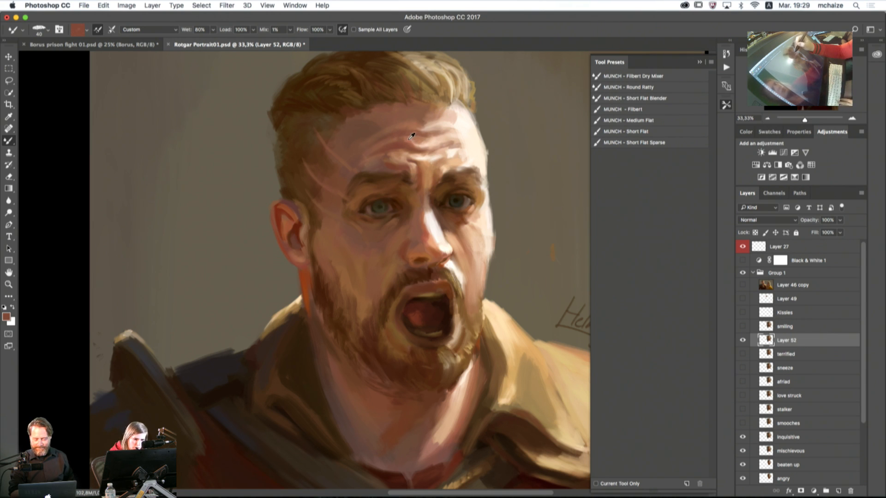
left_click(410, 138, "alt")
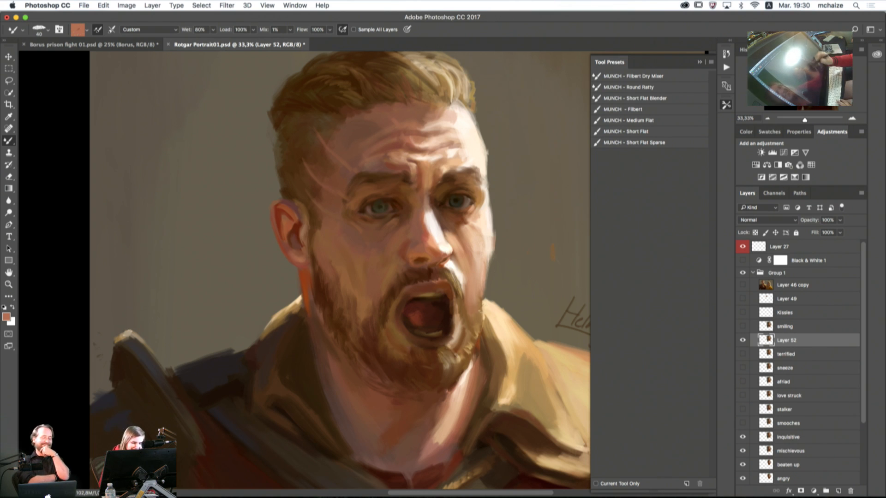
Step: Sample the darker skin tones beneath the beard and on the throat, enlarging the Mixer Brush to 80 px
left_click(368, 374, "alt")
key("bracketright")
key("bracketright")
key("bracketright")
key("bracketright")
key("bracketright")
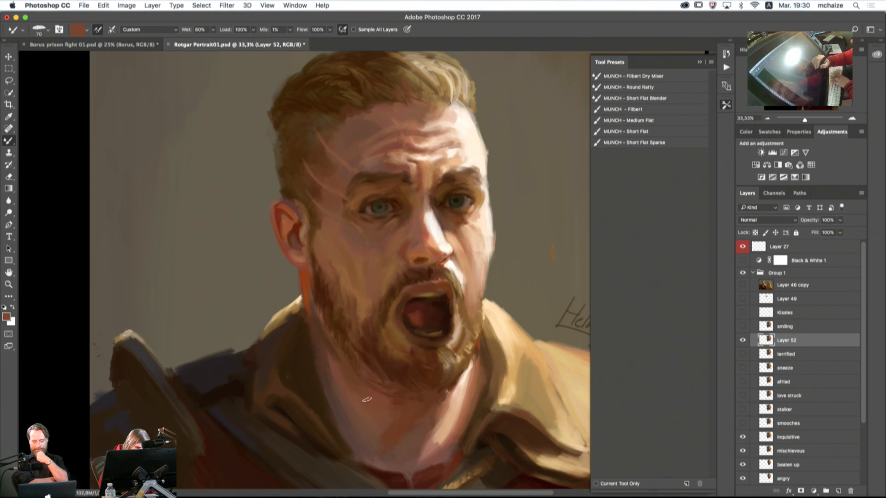
left_click(395, 433, "alt")
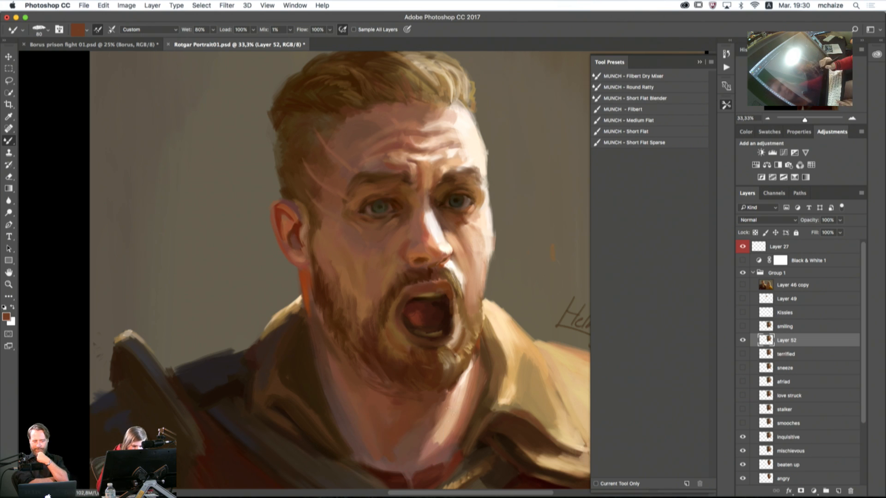
Step: Sample the shadow, midtone and highlight colours along the lit side of the neck for blending
left_click(436, 411, "alt")
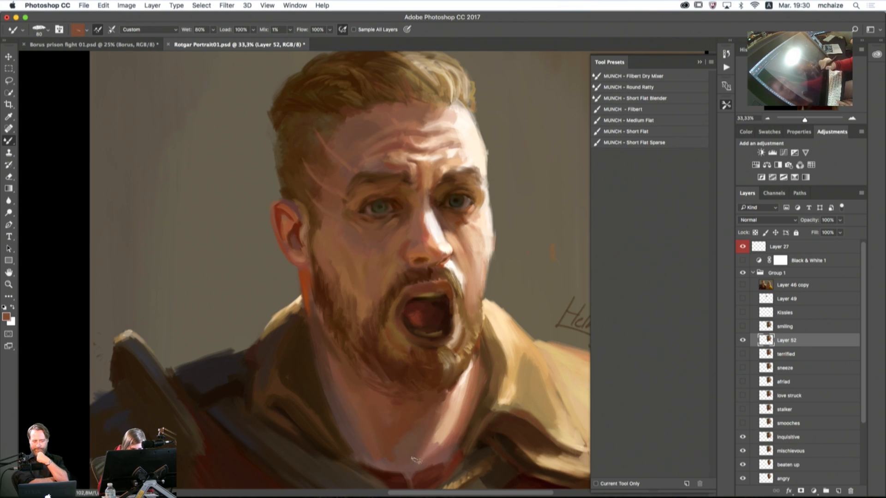
left_click(427, 452, "alt")
left_click(438, 424, "alt")
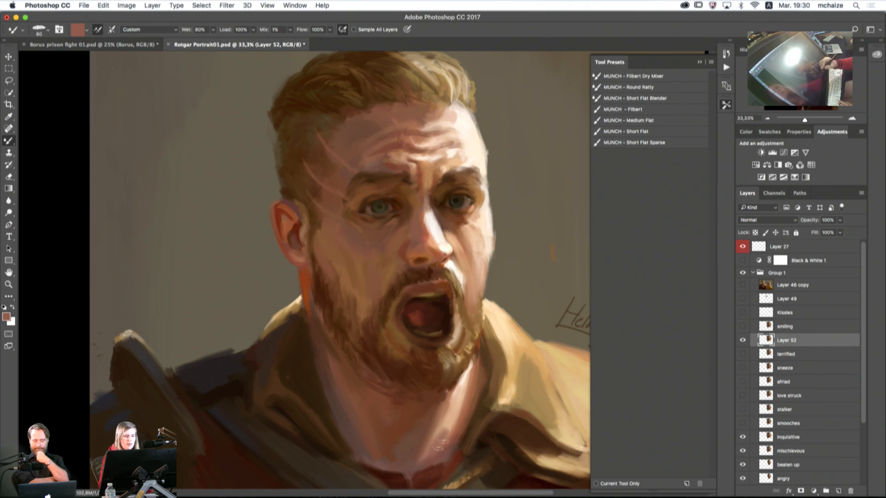
left_click(445, 436, "alt")
left_click(450, 421, "alt")
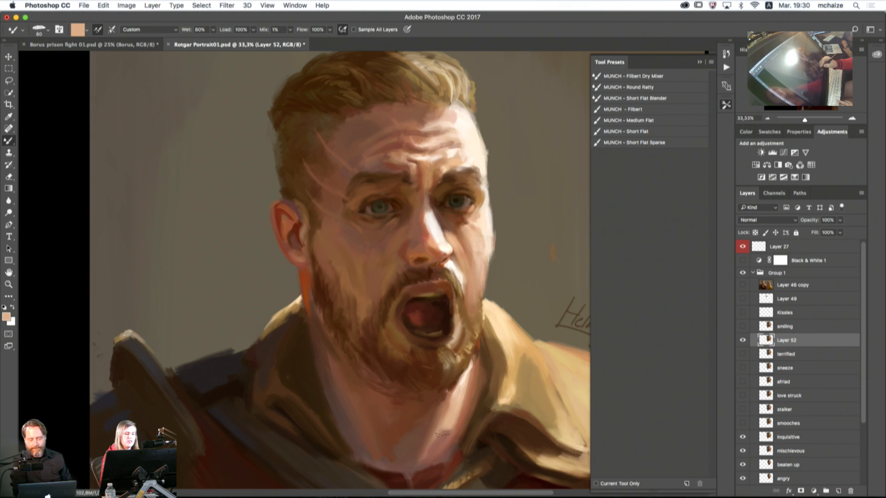
left_click(443, 438, "alt")
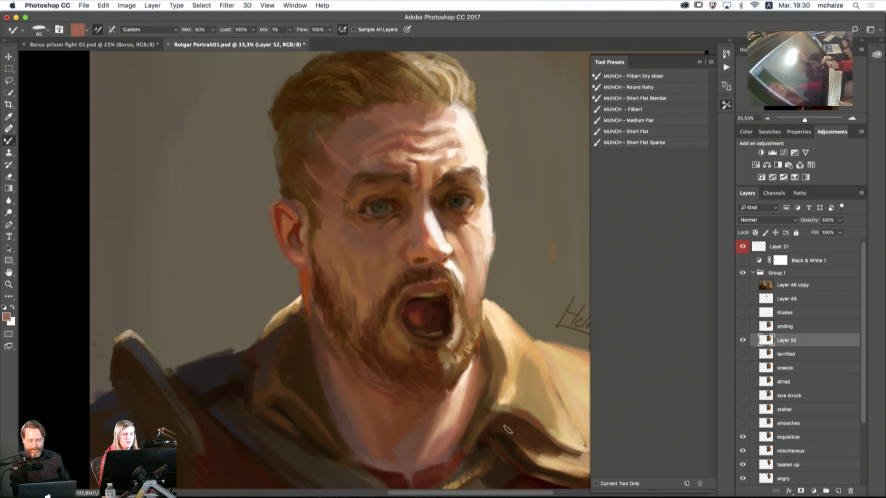
Step: Sample skin tones from the lit cheek and nose with a smaller brush and touch up the cheek beside the mouth
left_click(478, 280, "alt")
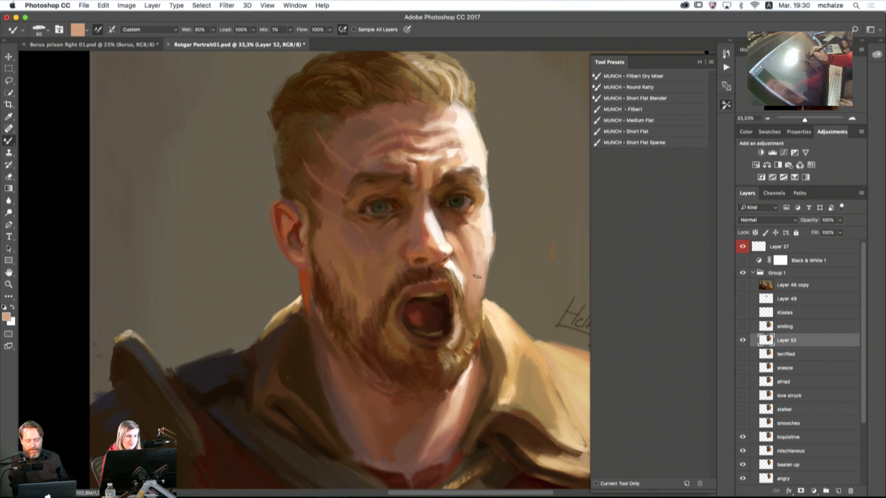
left_click(408, 249, "alt")
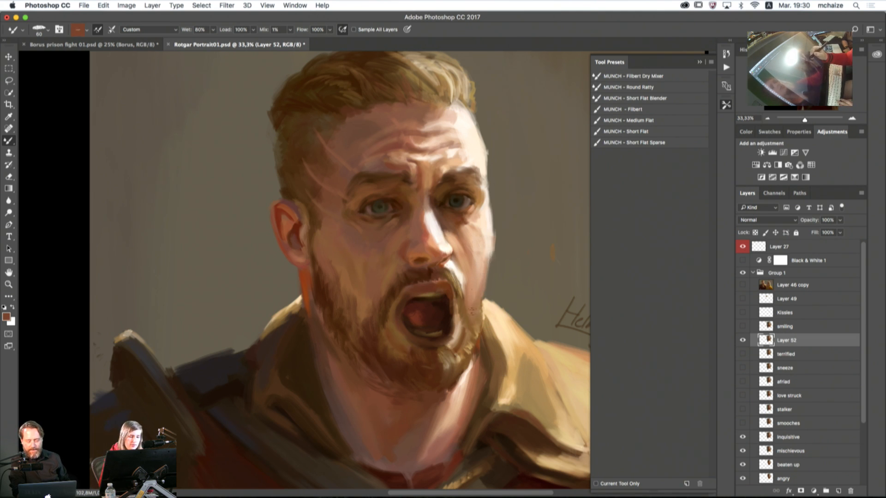
left_click(476, 277, "alt")
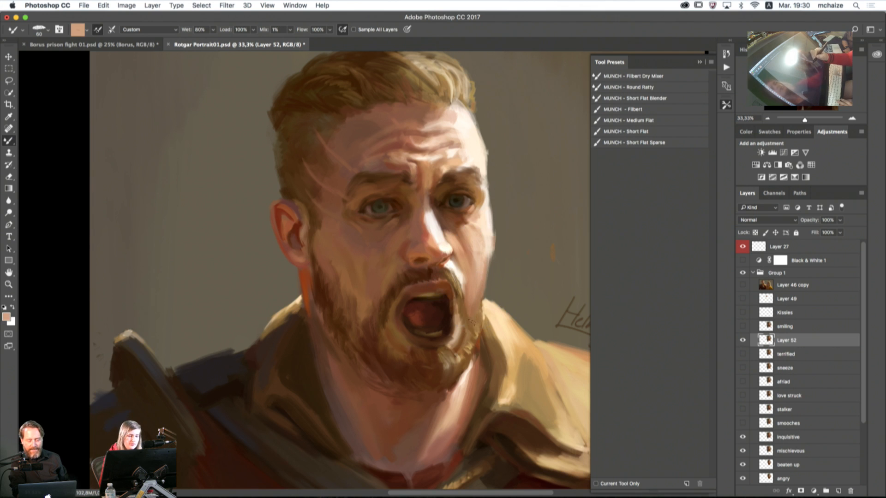
left_click(466, 275, "alt")
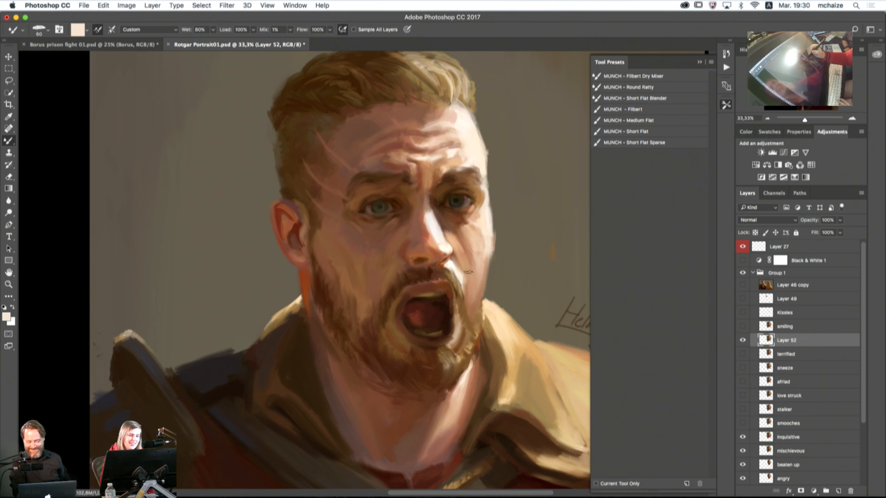
left_click_drag(466, 264, 465, 261)
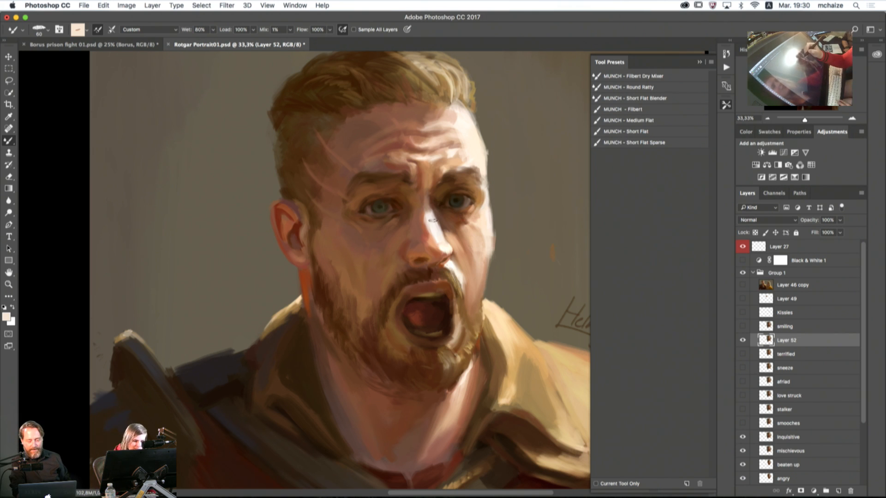
left_click(431, 240, "alt")
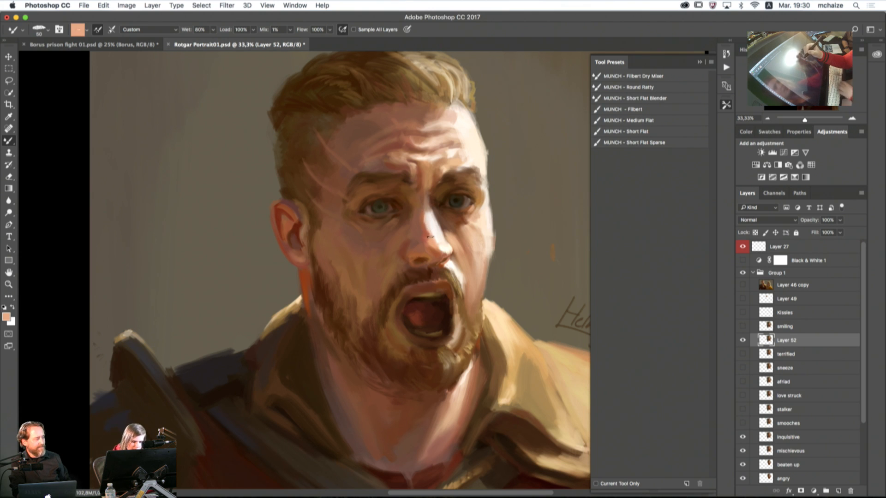
left_click(430, 231, "alt")
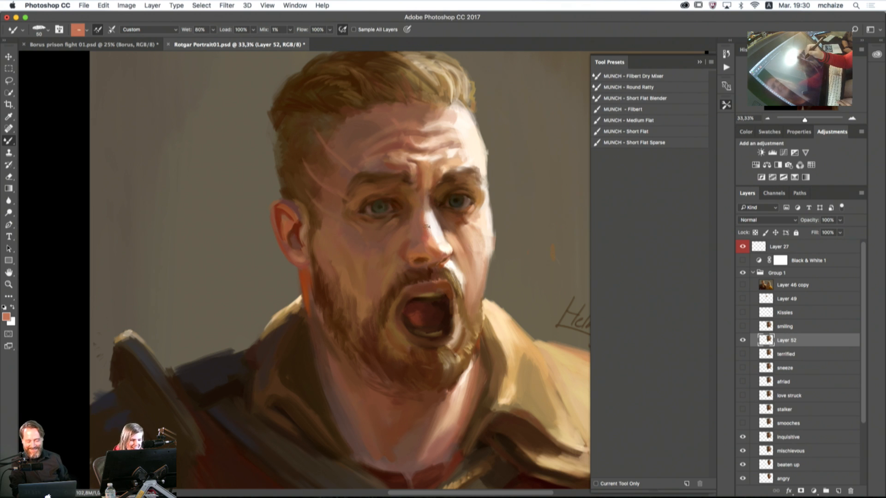
Step: Switch to the MUNCH - Filbert Dry Mixer preset and collapse the tool preset list to enlarge the canvas area
left_click(657, 77)
left_click(699, 61)
left_click_drag(509, 252, 588, 344)
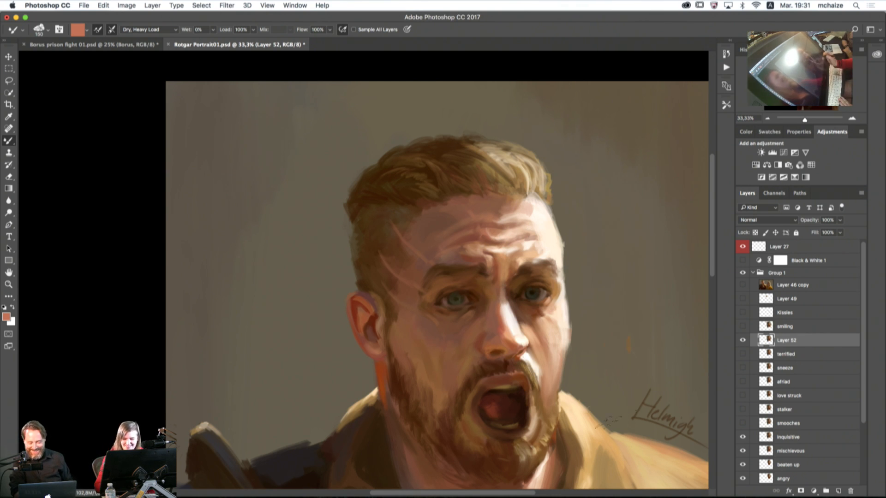
Step: Toggle Layer 52 rapidly to compare the shouting mouth and raised brows with the closed-mouth face, leaving the layer visible
left_click(743, 341)
left_click(742, 342)
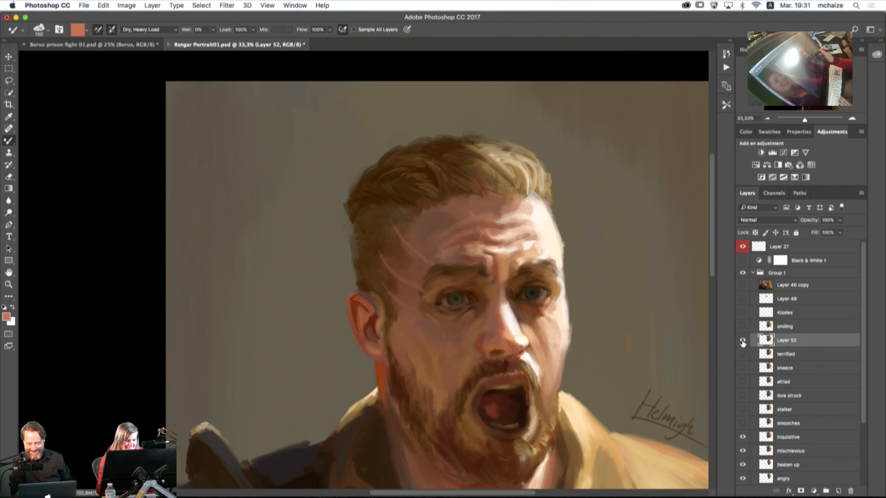
left_click(743, 341)
left_click(742, 342)
left_click(742, 342)
left_click(742, 341)
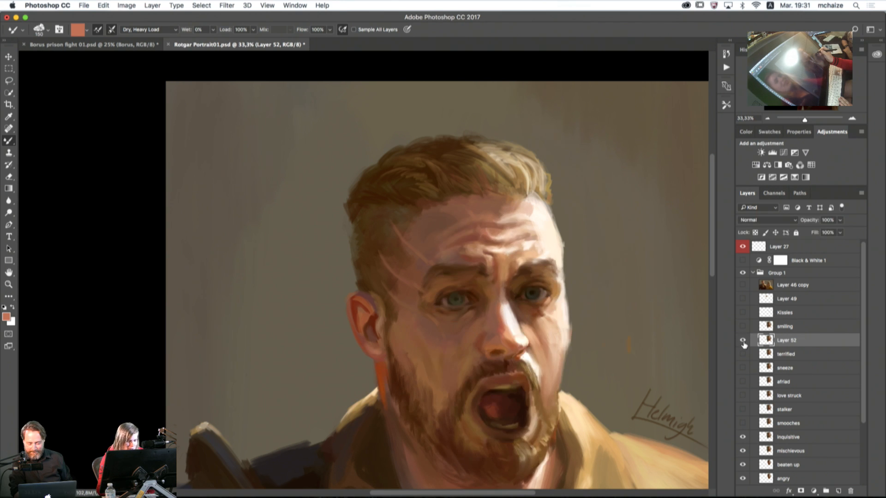
left_click(743, 341)
left_click(743, 342)
left_click(743, 342)
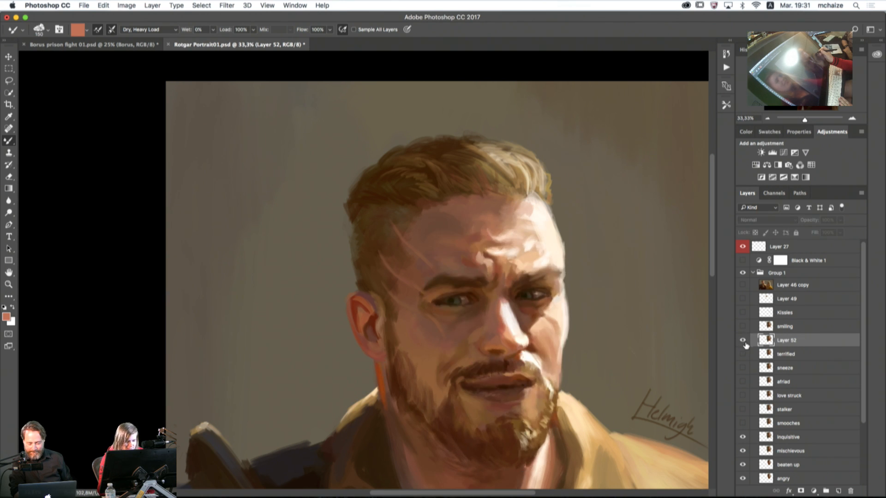
left_click(743, 342)
left_click(744, 342)
left_click(744, 342)
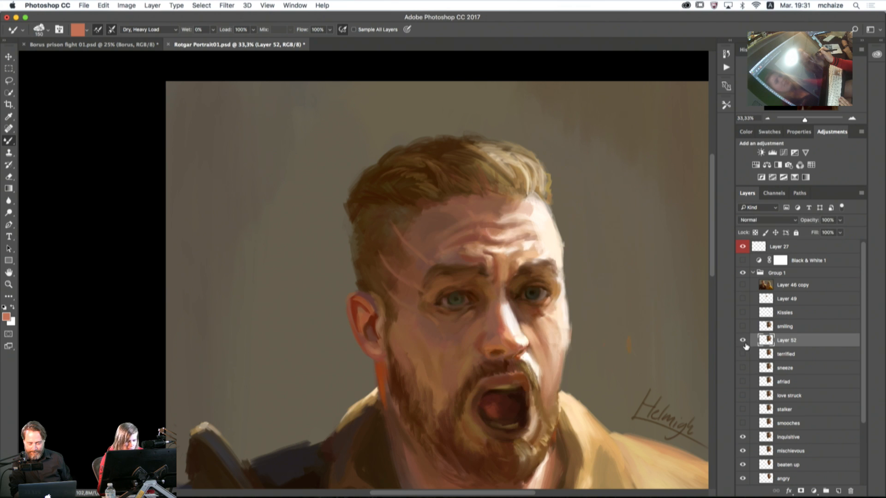
Step: Add a new layer above Layer 52 and change the Mixer Brush tip to a 60 px round brush
left_click(839, 492)
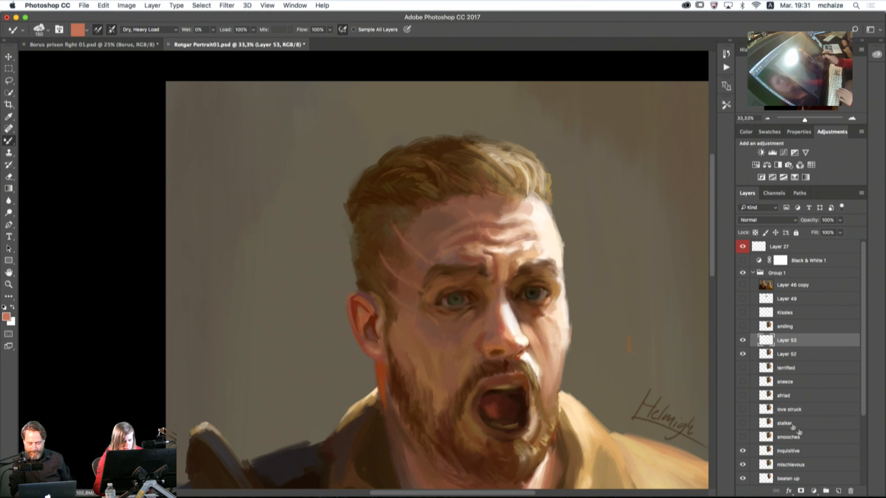
left_click(486, 185, "alt")
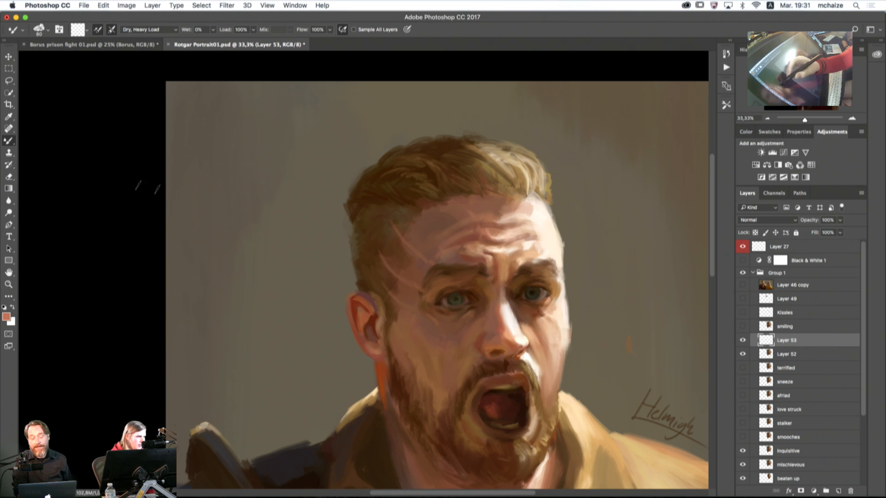
left_click(48, 33)
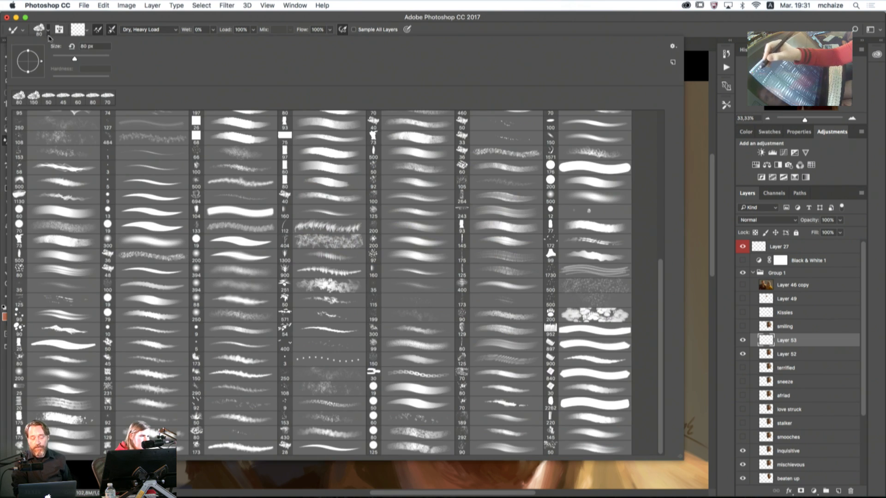
left_click(75, 213)
left_click(507, 25)
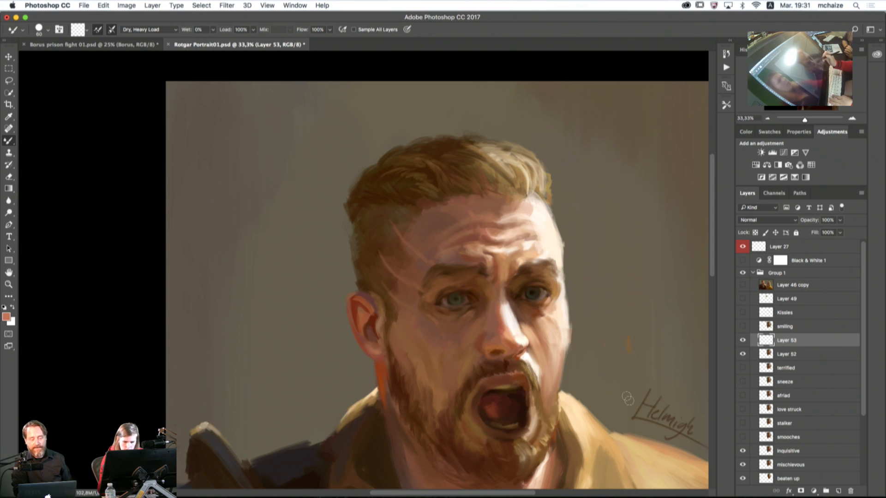
Step: Check Layer 52 by hiding and showing it, make it the active layer and view the whole portrait at 16.67%
left_click(742, 354)
left_click(742, 354)
left_click(787, 354)
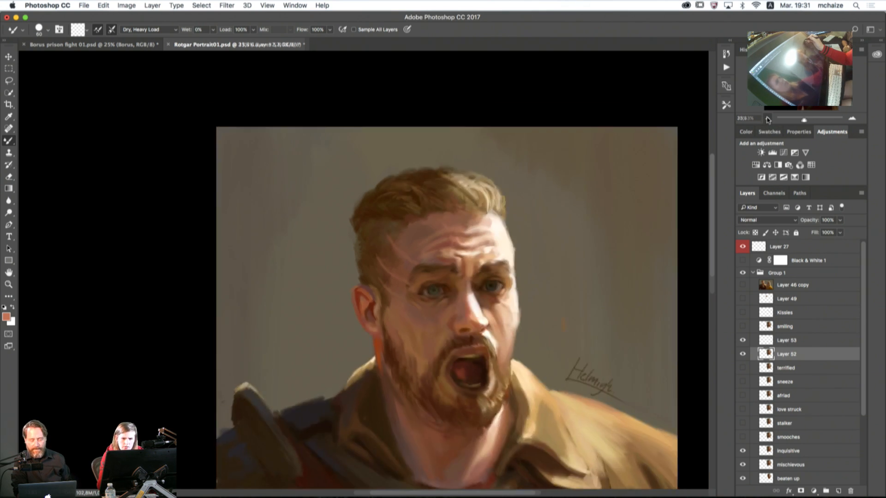
left_click(767, 119)
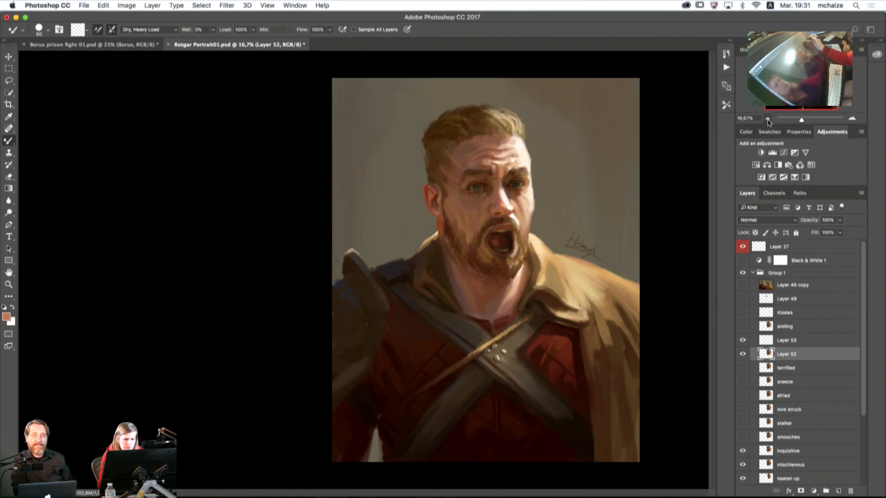
left_click(768, 118)
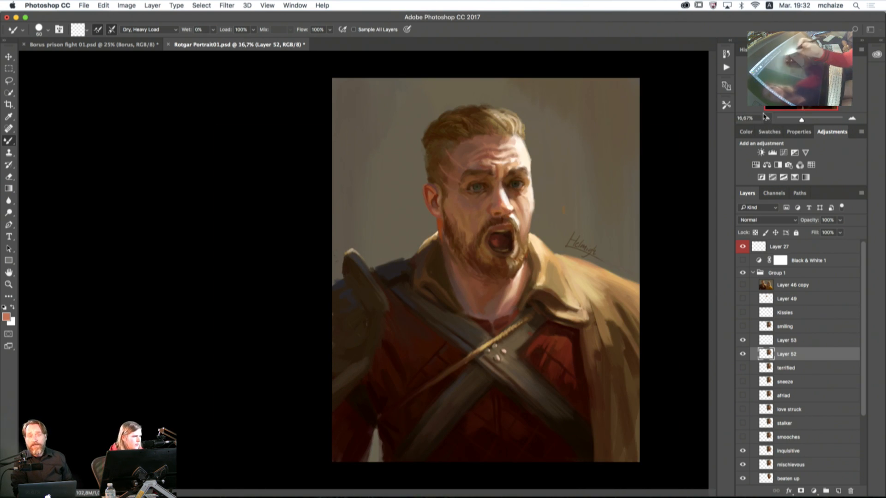
Step: Switch from the Mixer Brush to the standard Brush tool and undo the last change
left_click(87, 31)
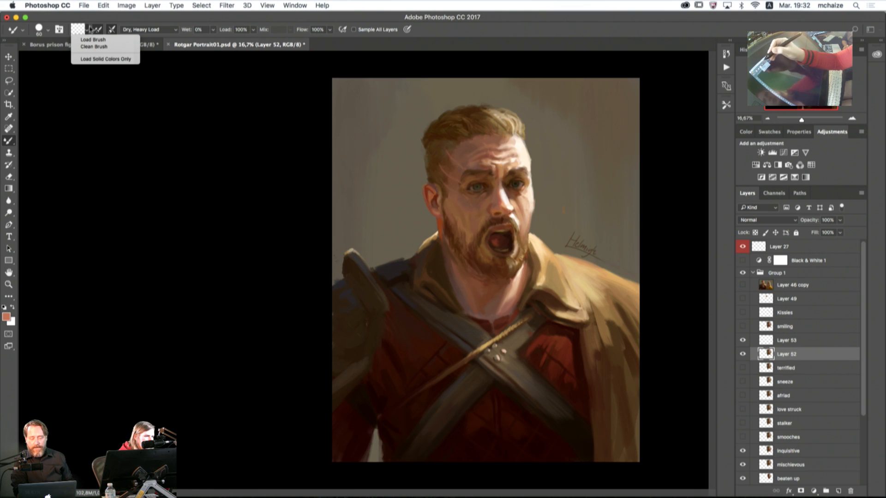
left_click(85, 115)
right_click(12, 143)
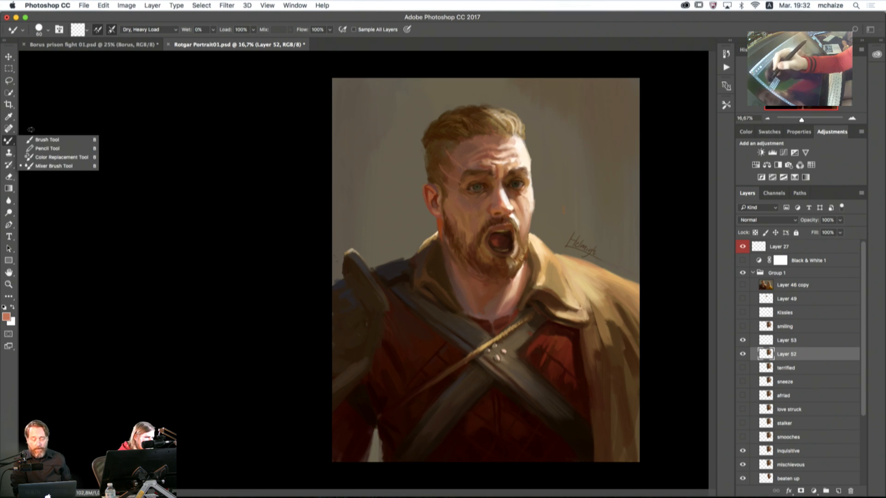
left_click(48, 140)
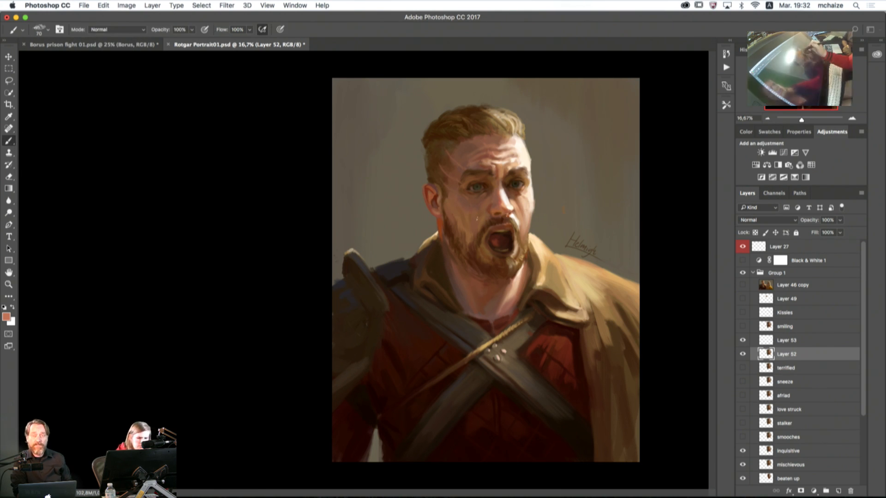
key("super+z")
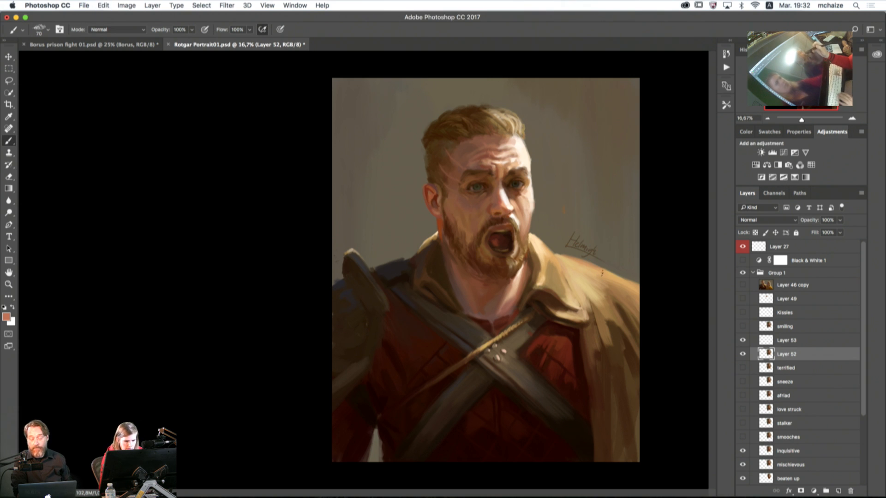
Step: Make Layer 53 active and start reworking the hair at the top of the forehead with a sampled hair brown
left_click(851, 119)
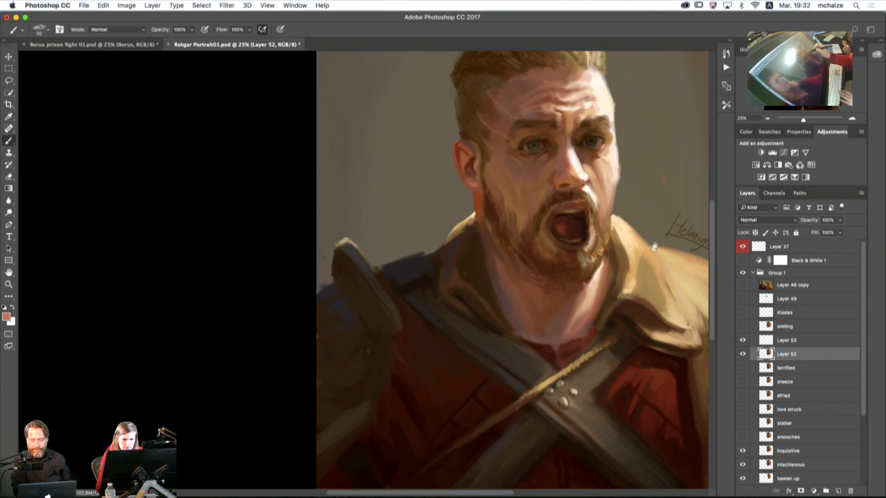
left_click_drag(656, 246, 574, 317)
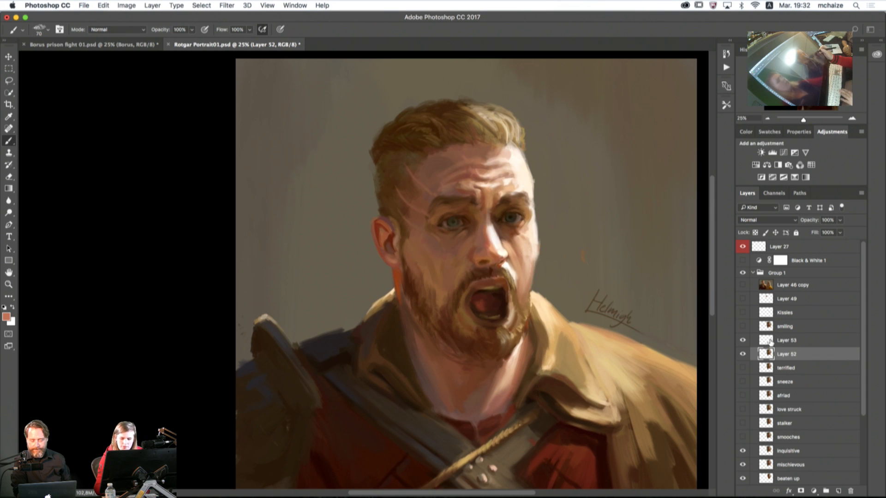
left_click(771, 342)
key("bracketright")
key("bracketright")
key("bracketright")
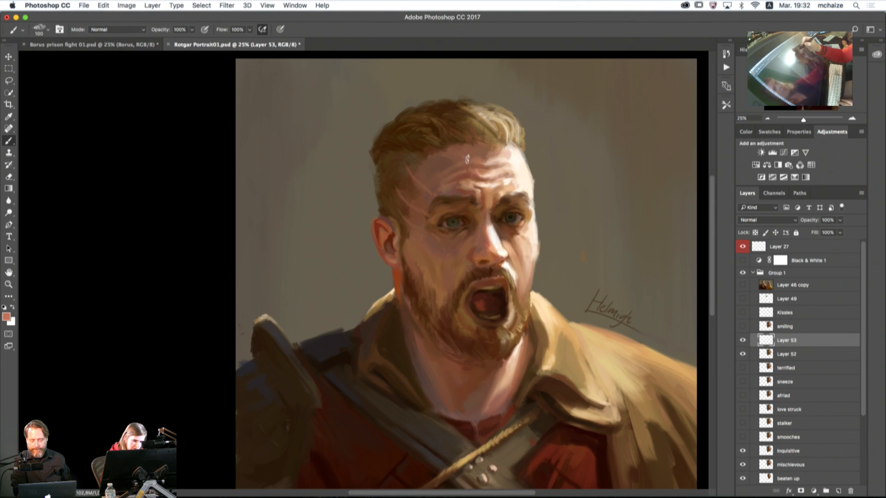
left_click(476, 135, "alt")
key("bracketright")
key("bracketright")
key("bracketright")
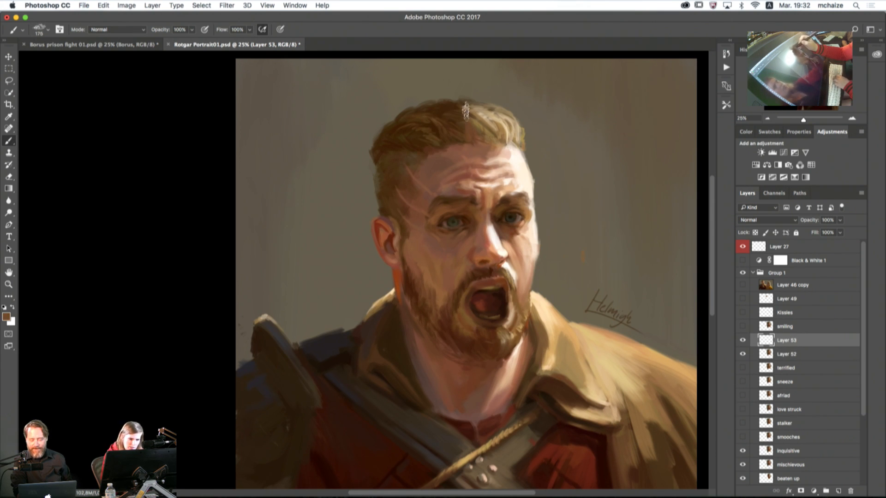
key("bracketleft")
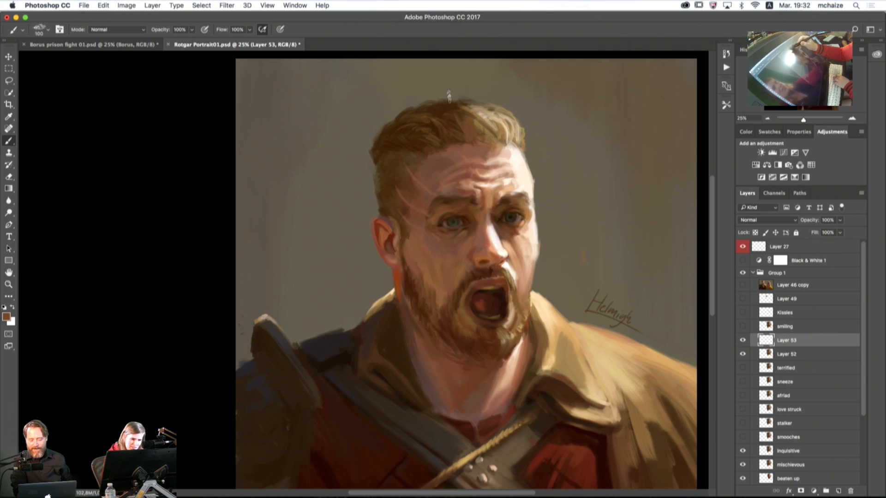
Step: Paint loose strands flicking up and outward from the lit front of the hair, using sampled brown and blond tones at 100 px
left_click(461, 128, "alt")
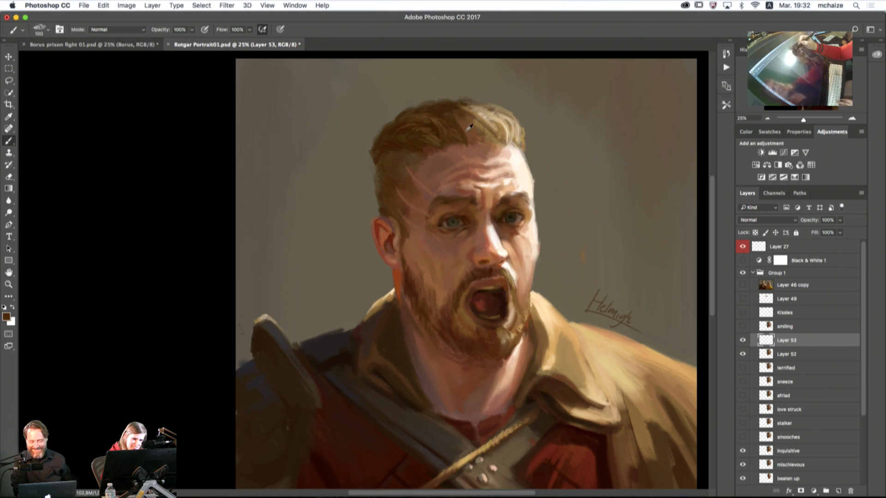
left_click(480, 124, "alt")
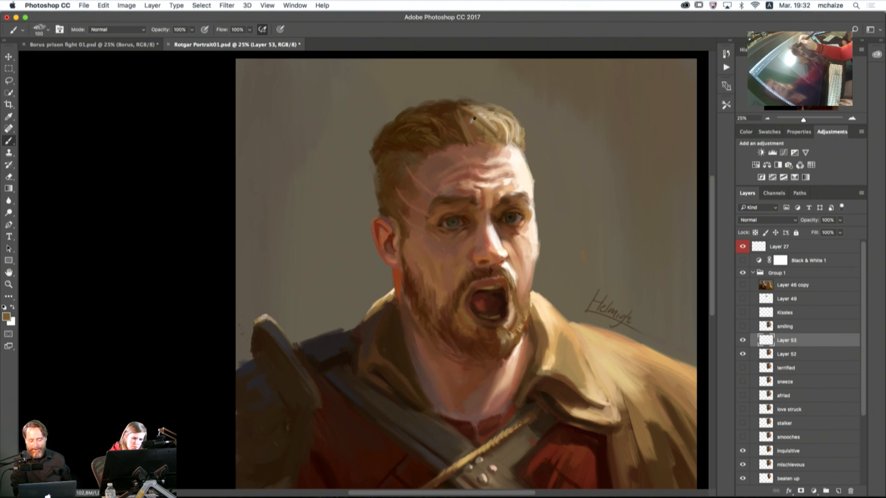
left_click(466, 118, "alt")
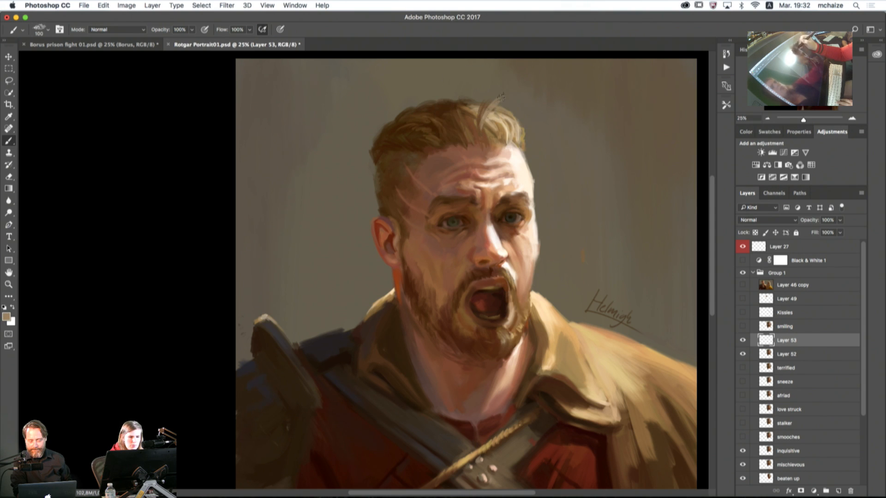
left_click(494, 125, "alt")
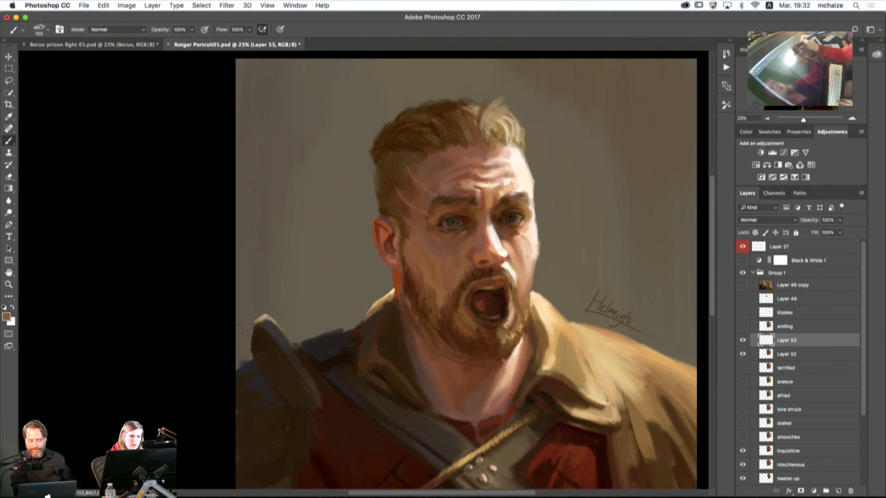
left_click(494, 139, "alt")
left_click(508, 138, "alt")
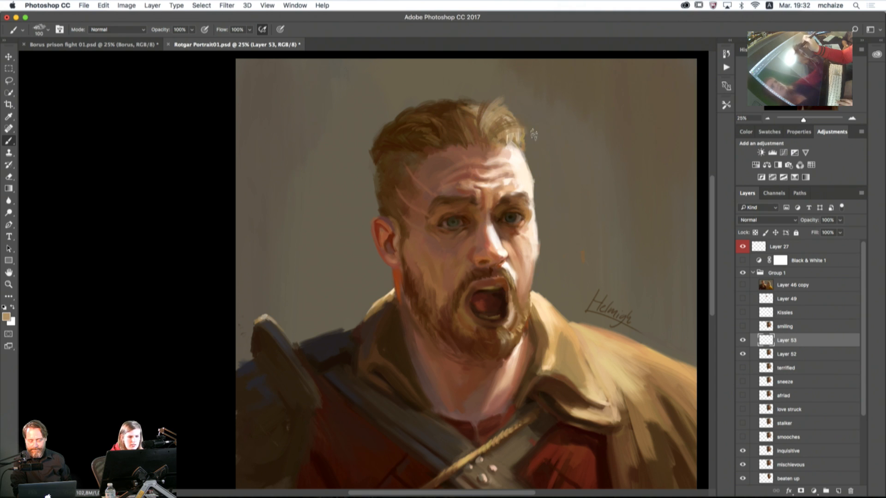
left_click(495, 121, "alt")
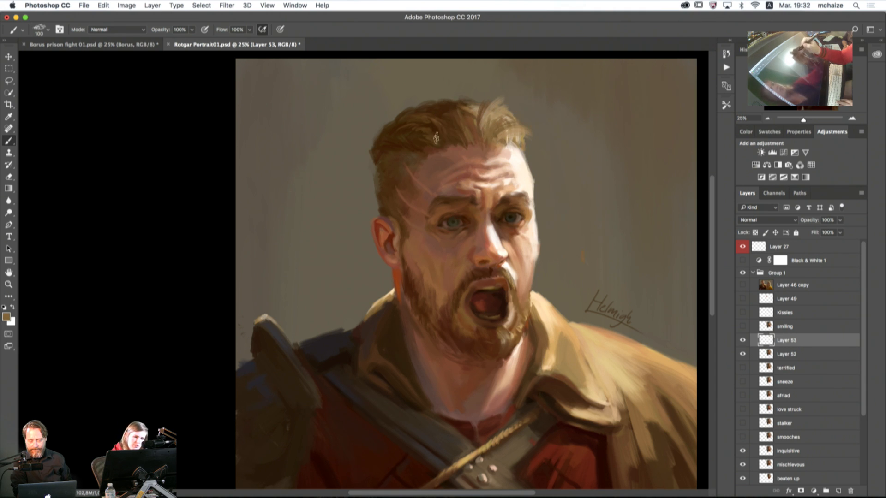
Step: Add volume to the hair on the shadowed side of the head with sampled darker browns and a 200 px brush
left_click(423, 147, "alt")
key("bracketright")
key("bracketright")
key("bracketright")
key("bracketright")
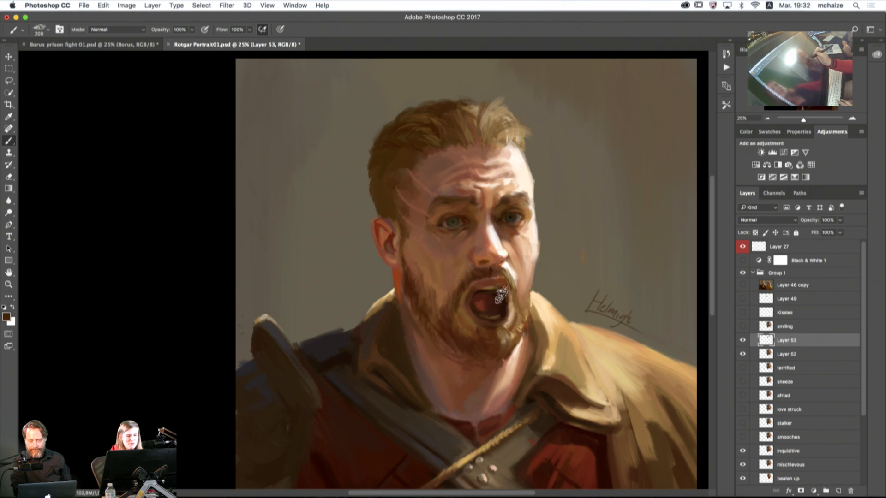
left_click(468, 131, "alt")
left_click(474, 109, "alt")
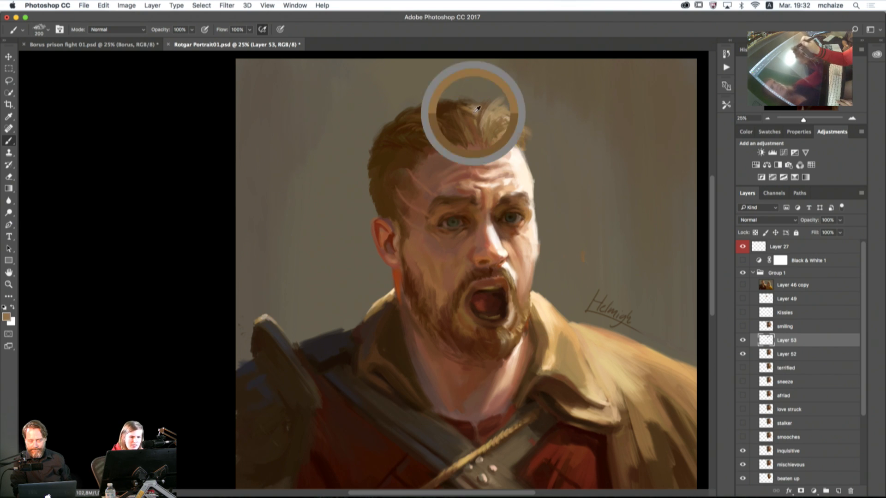
left_click(447, 119, "alt")
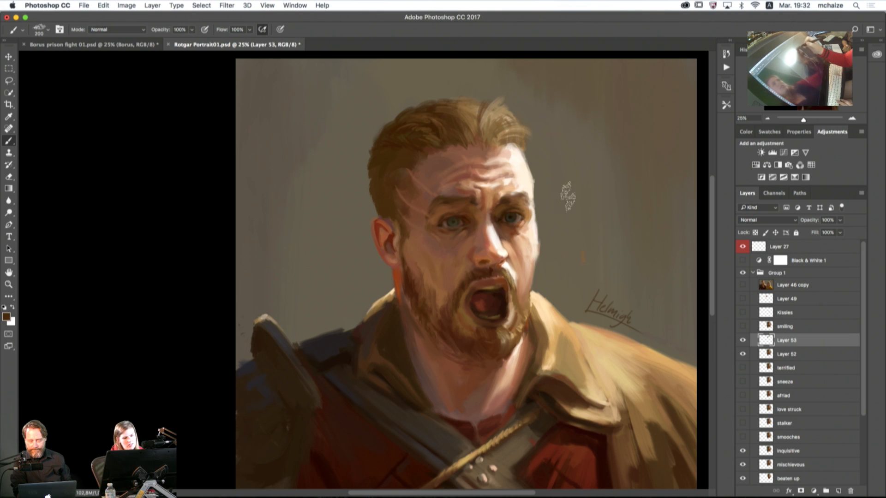
Step: Erase the loose strands sticking out of the lit front and side of the hair on Layer 53
key("e")
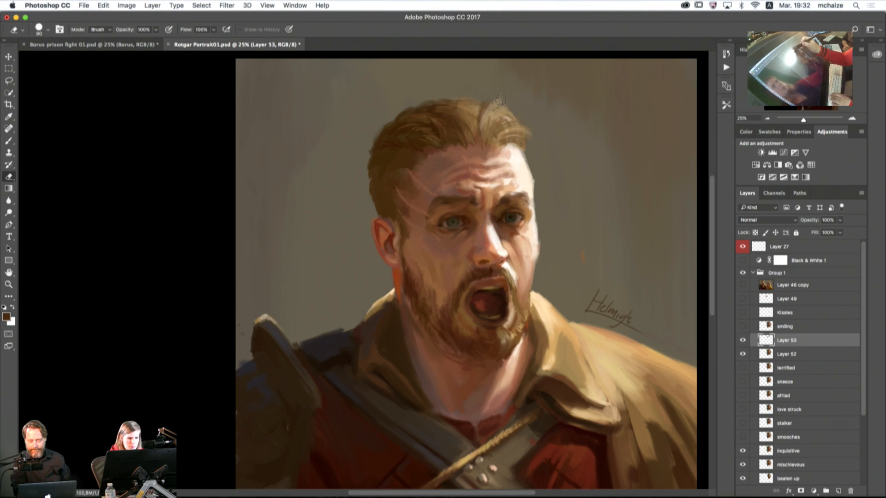
mouse_move(489, 115)
left_mouse_down()
mouse_move(513, 110)
mouse_move(508, 149)
left_mouse_up()
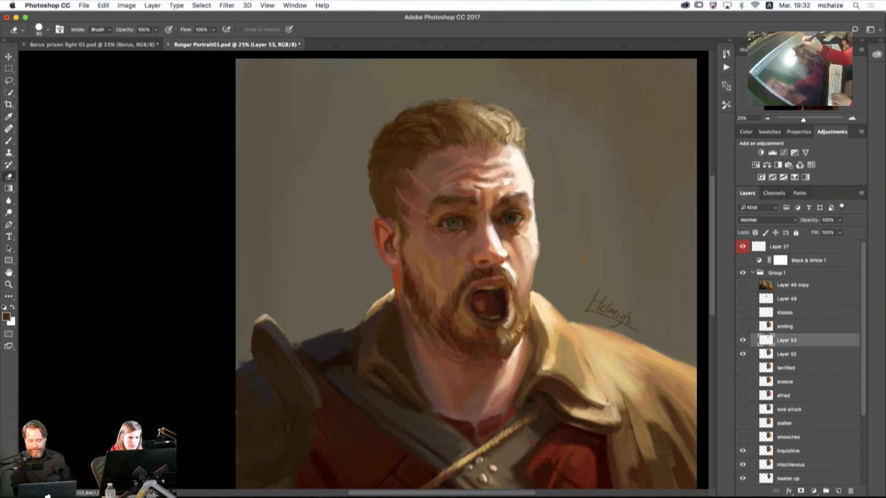
mouse_move(470, 100)
left_mouse_down()
mouse_move(469, 140)
mouse_move(513, 142)
left_mouse_up()
Step: Repaint the top and front of the hair with sampled mid-brown and blond tones to give it a fuller, rounder shape
key("b")
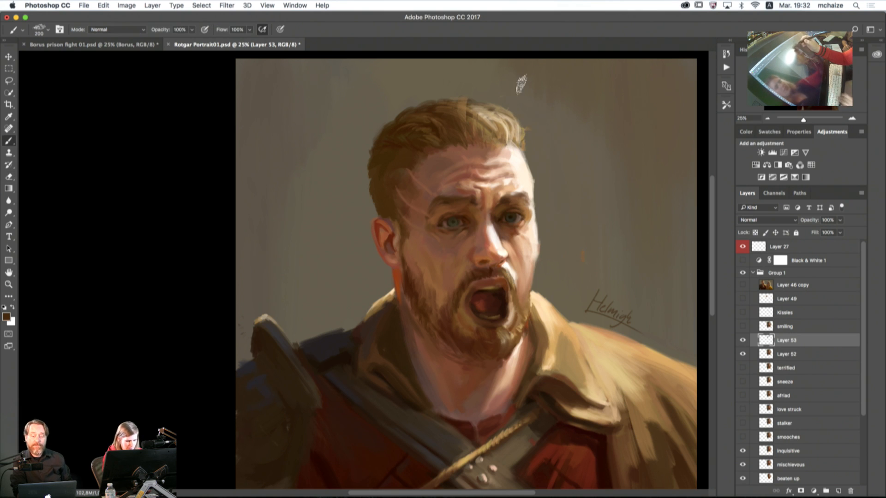
left_click(492, 138, "alt")
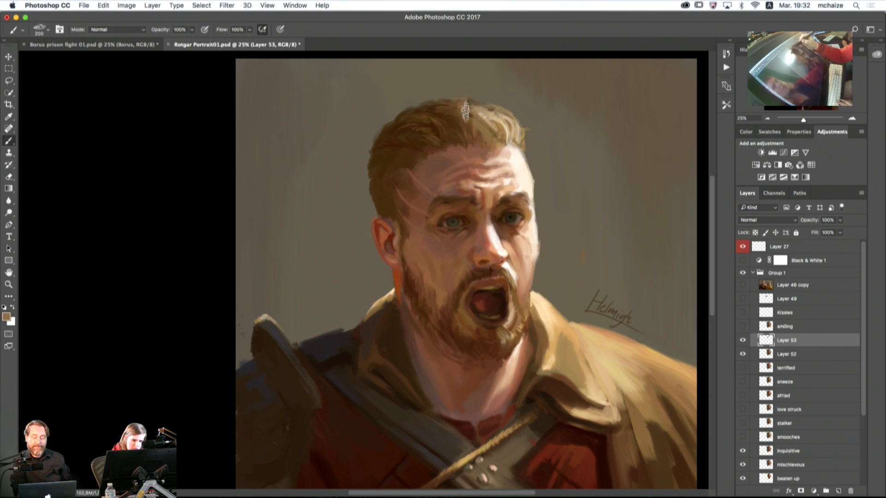
left_click(473, 137, "alt")
mouse_move(470, 109)
left_mouse_down()
mouse_move(490, 127)
mouse_move(476, 111)
mouse_move(498, 116)
left_mouse_up()
left_click(459, 107, "alt")
left_click(463, 110, "alt")
left_click(500, 122, "alt")
left_click(480, 123, "alt")
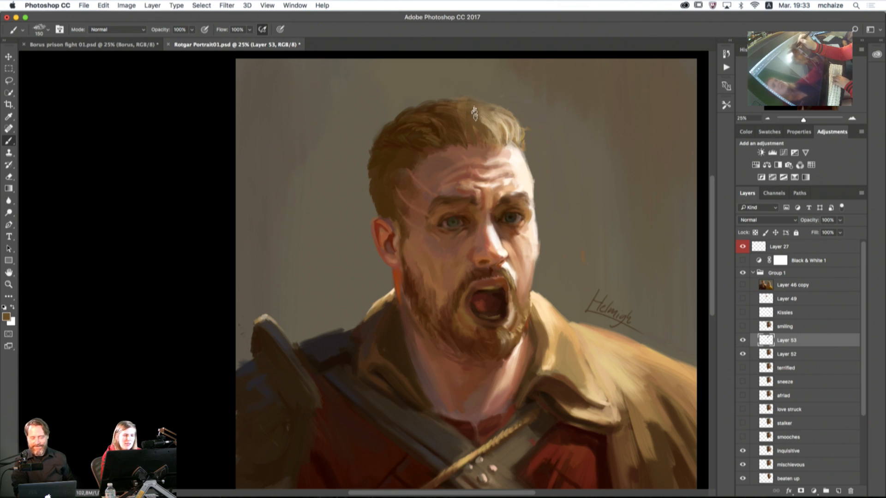
key("bracketright")
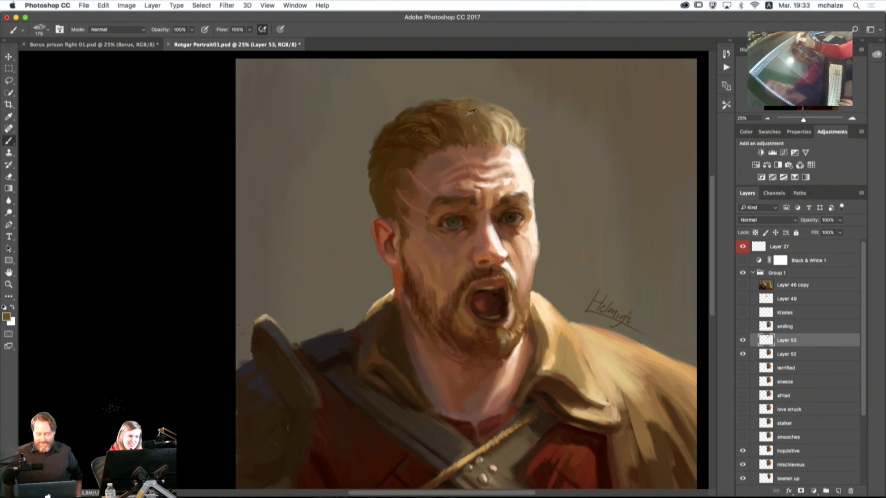
left_click(468, 121, "alt")
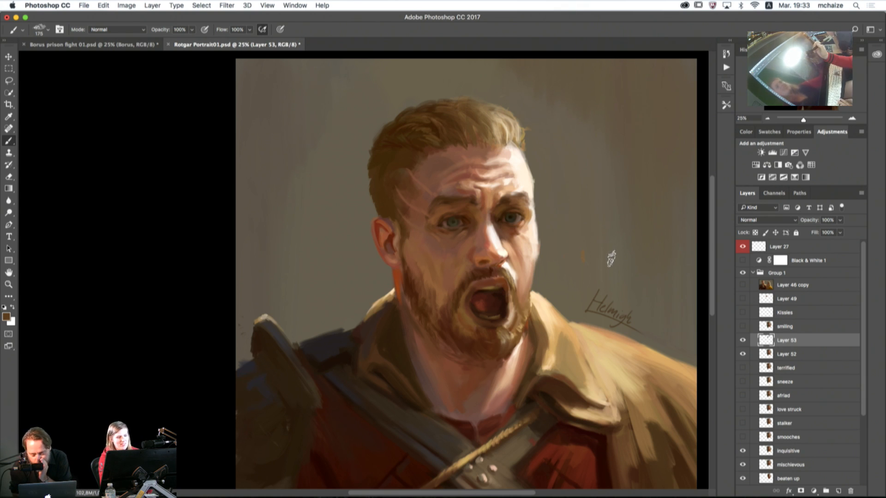
Step: Toggle Layer 53 off and on to compare the original hair with the fuller version, leaving the layer visible
left_click(743, 341)
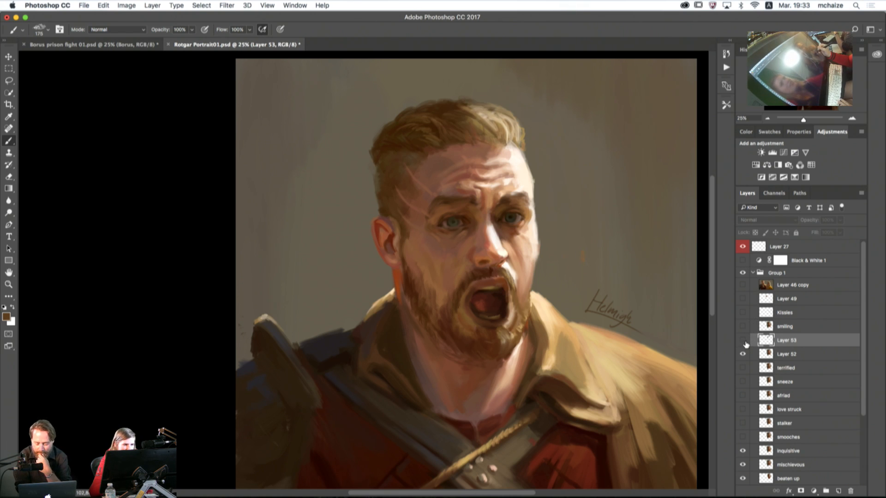
left_click(743, 340)
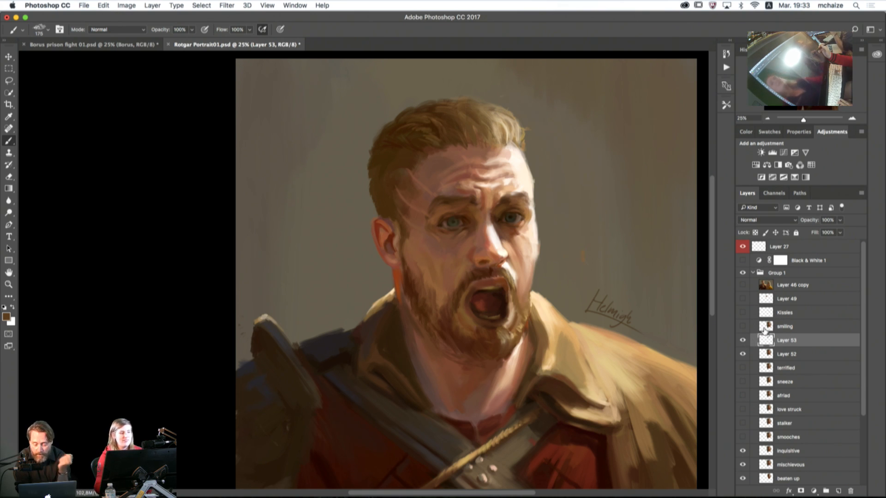
left_click(743, 341)
left_click(743, 342)
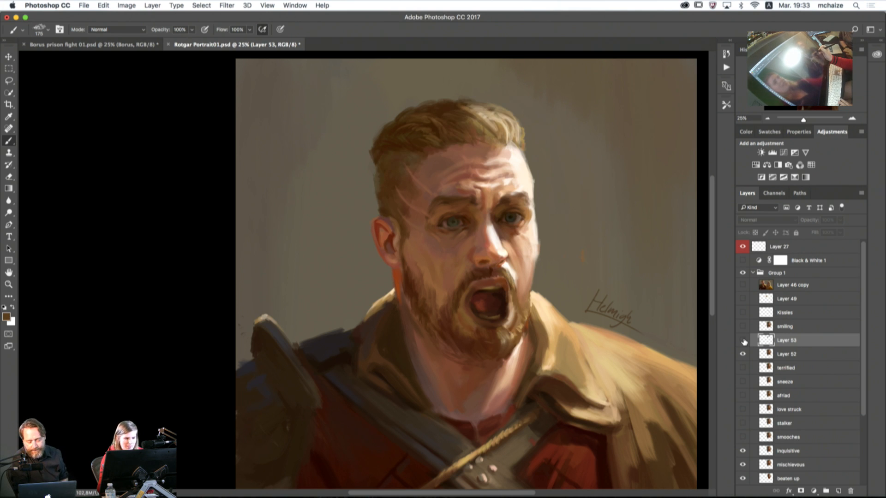
left_click(743, 341)
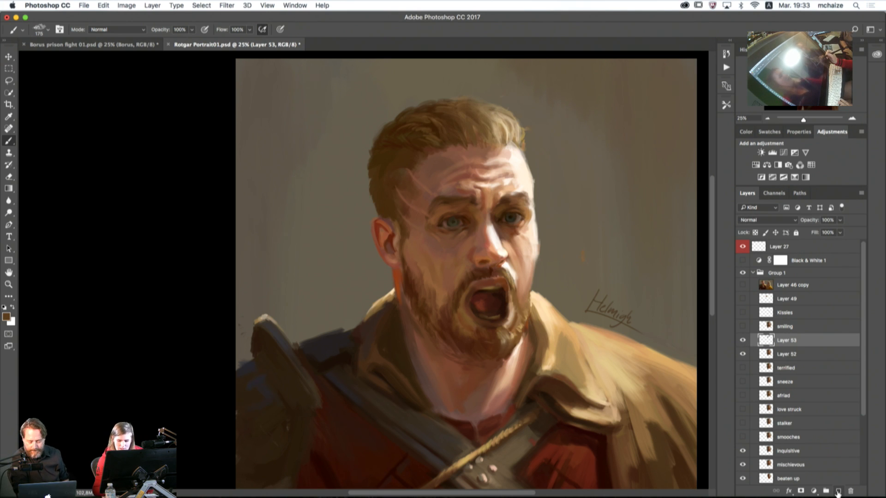
Step: Add a new layer above Layer 53 and paint a long blond strand sweeping outward from the lit temple
left_click(839, 492)
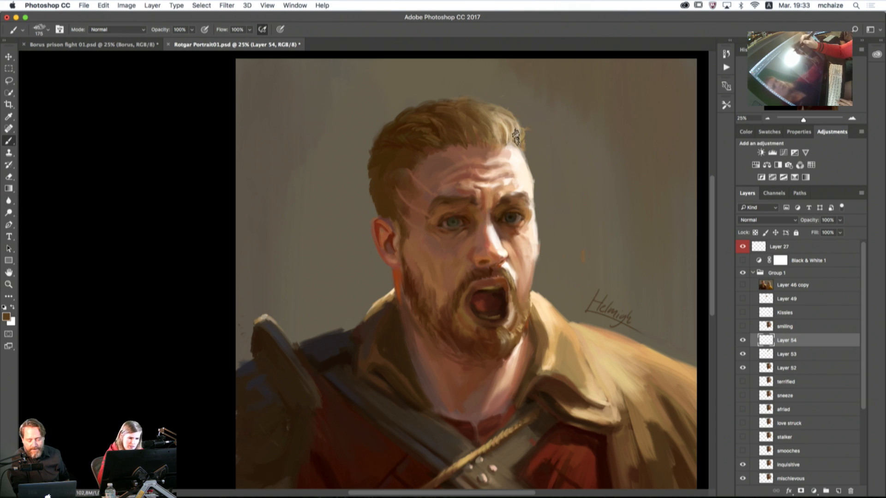
left_click(523, 144, "alt")
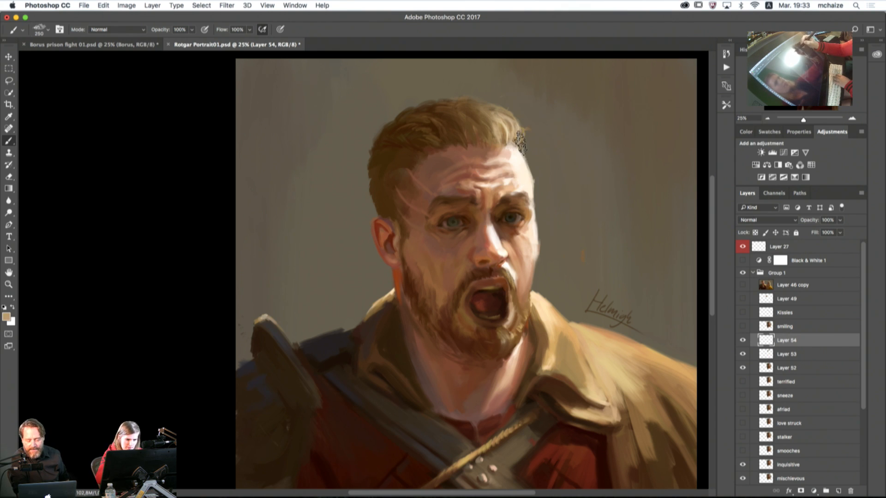
left_click_drag(520, 140, 599, 222)
key("bracketright")
key("bracketright")
key("bracketright")
key("bracketright")
key("bracketright")
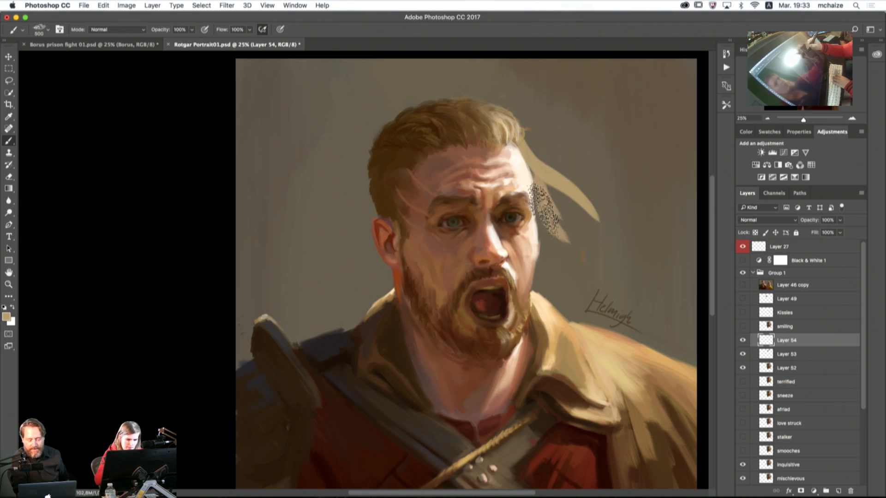
Step: Extend the blond hair on the lit side with long strands sweeping beside the cheek and down towards the signature
left_click_drag(543, 194, 633, 284)
key("bracketleft")
key("bracketleft")
key("bracketleft")
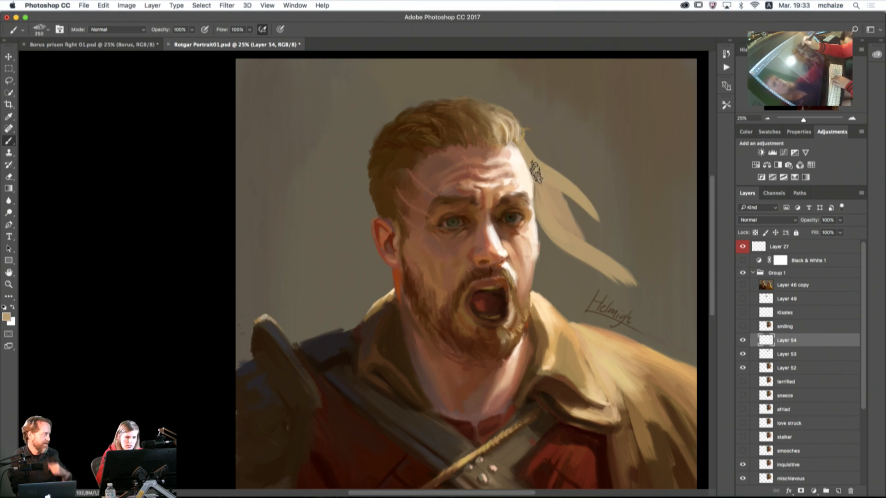
key("bracketright")
key("bracketright")
key("bracketright")
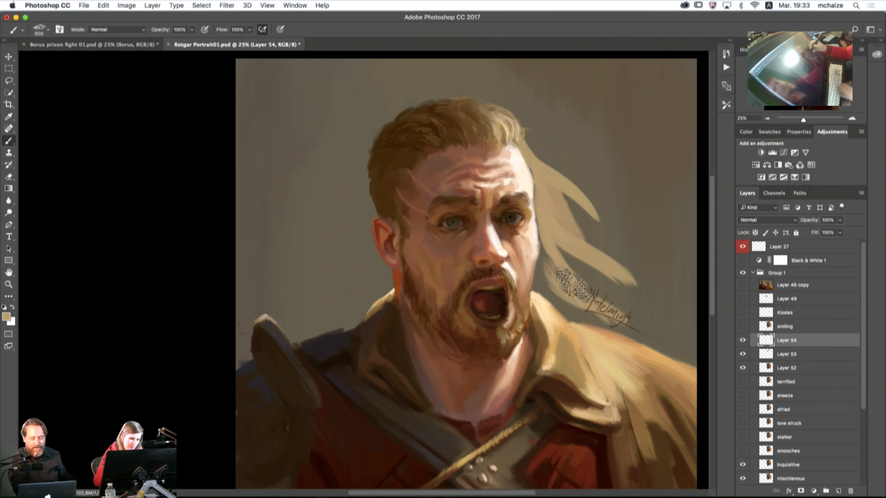
Step: Paint long dark-brown hair sampled from the shadow side, falling behind the ear down to the collar
left_click(372, 174, "alt")
key("bracketleft")
key("bracketleft")
key("bracketleft")
mouse_move(372, 170)
left_mouse_down()
mouse_move(382, 199)
mouse_move(360, 287)
left_mouse_up()
mouse_move(361, 224)
left_mouse_down()
mouse_move(374, 297)
mouse_move(391, 293)
mouse_move(368, 240)
left_mouse_up()
key("bracketright")
key("bracketright")
left_click_drag(369, 205, 362, 243)
left_click_drag(375, 177, 357, 293)
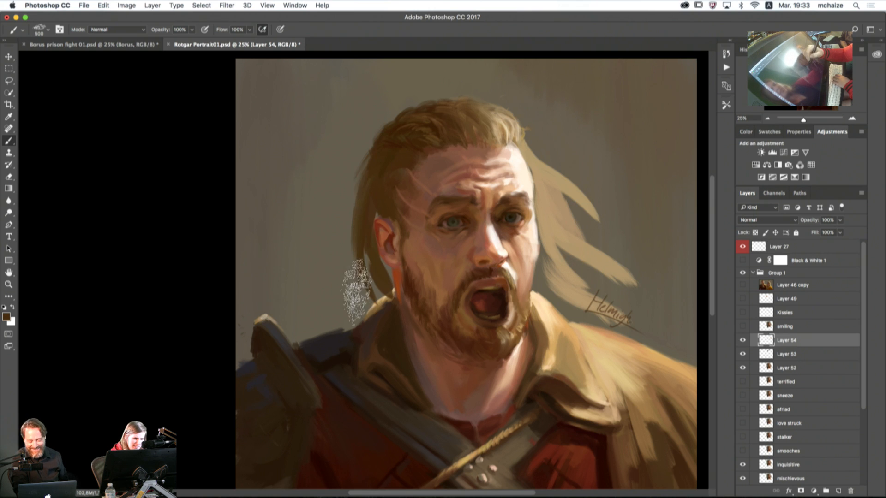
left_click_drag(364, 193, 375, 287)
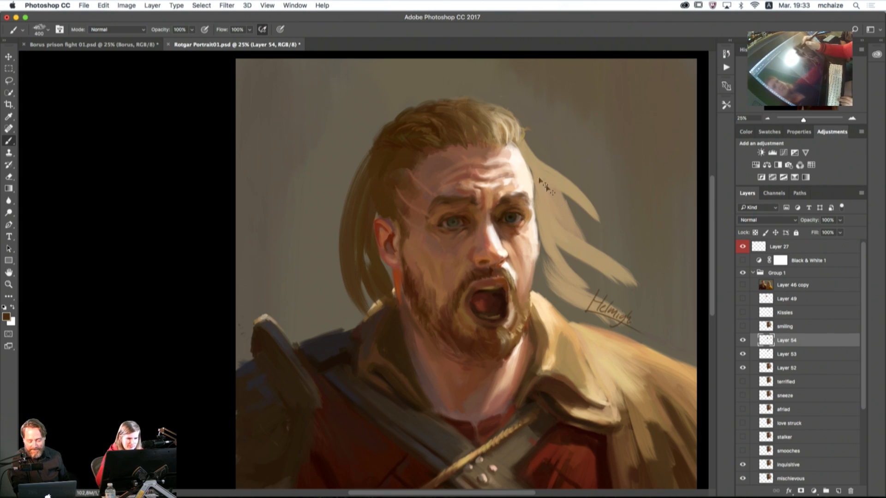
Step: Paint sampled blond strands from the front hairline, sweeping outward past the lit temple
left_click(502, 135, "alt")
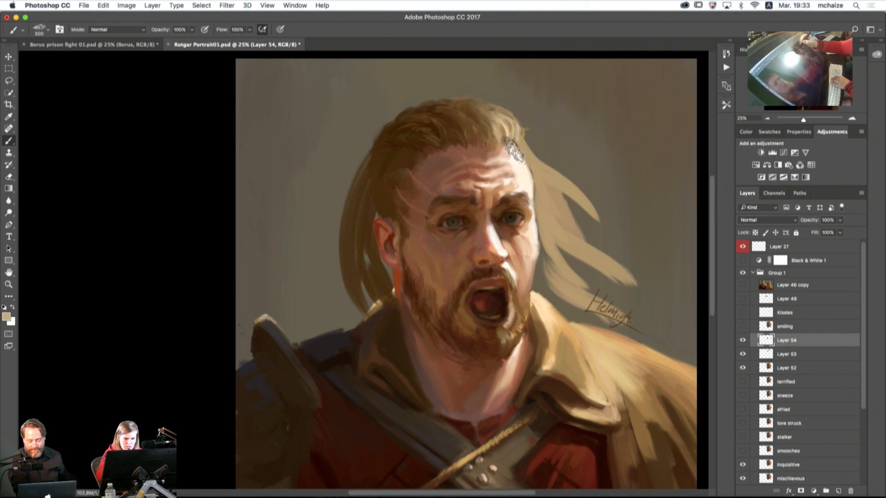
key("bracketleft")
key("bracketleft")
key("bracketleft")
key("bracketleft")
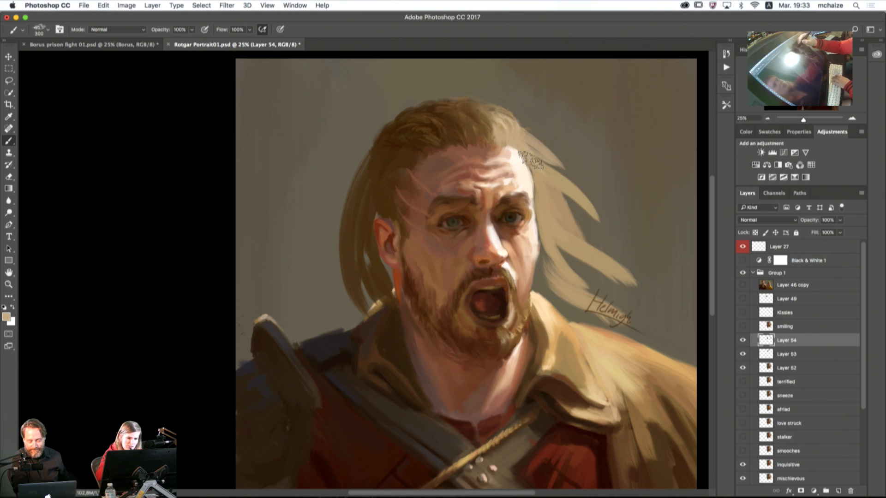
key("bracketright")
key("bracketright")
key("bracketright")
key("bracketright")
left_click_drag(515, 125, 542, 168)
Step: Shade and lengthen the blown strands on the lit side with a mid-brown sampled from the front hair
key("bracketleft")
left_click(489, 141, "alt")
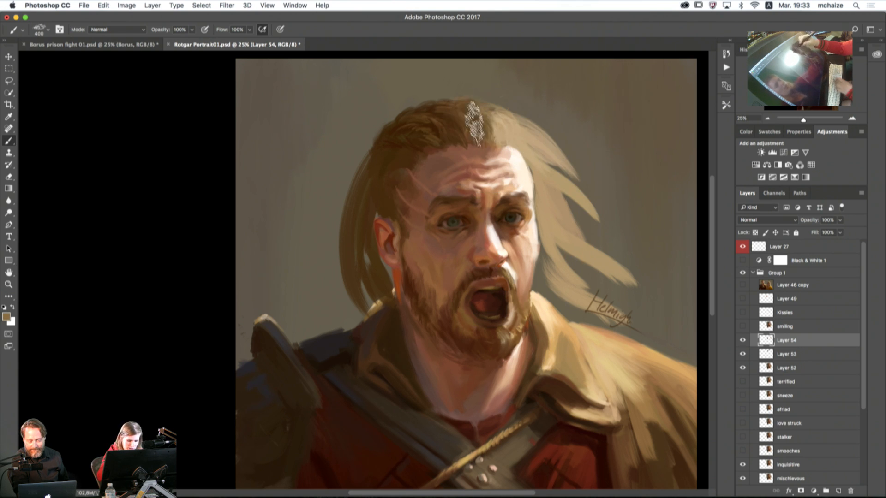
key("bracketleft")
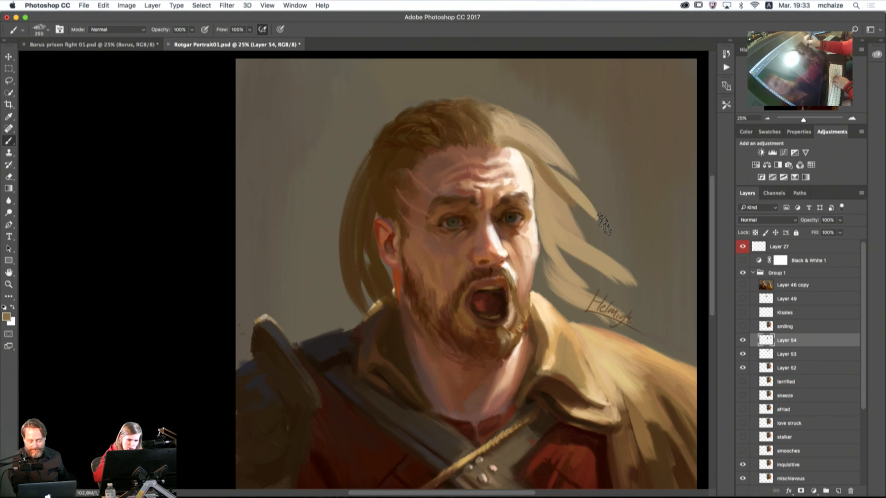
key("bracketright")
key("bracketright")
key("bracketright")
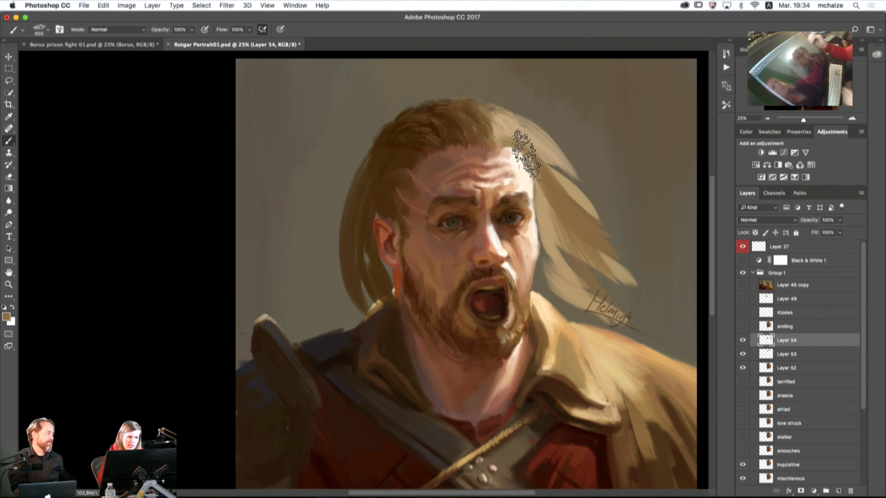
Step: Paint darker brown hair sampled from the top of the head, sweeping from the crown above the blond strands
left_click(487, 123, "alt")
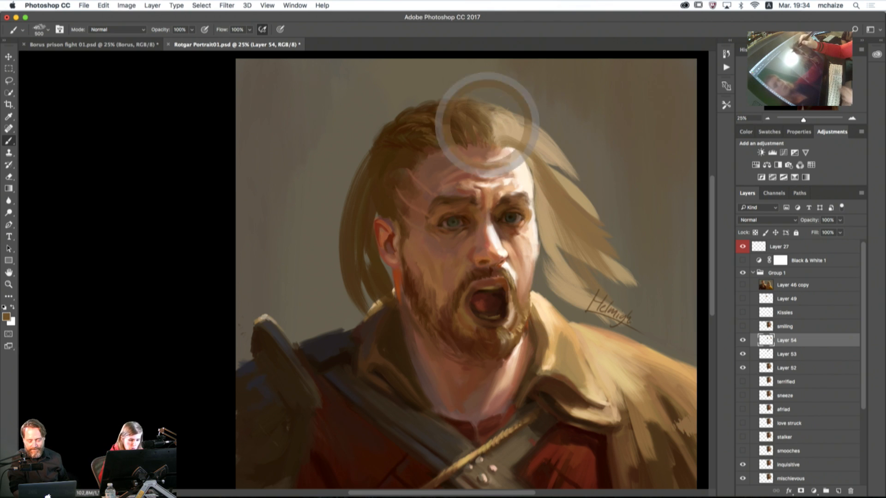
key("[")
key("[")
key("[")
mouse_move(483, 118)
left_mouse_down()
mouse_move(534, 133)
mouse_move(543, 149)
left_mouse_up()
key("[")
key("[")
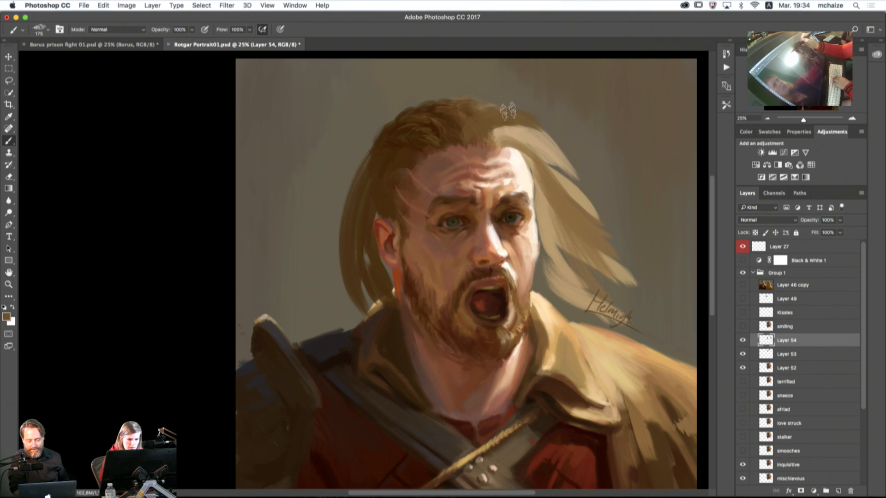
left_click_drag(512, 110, 558, 159)
Step: Add a blond swatch above the lit shoulder and thin brown strands from the front hairline past the lit temple
key("bracketleft")
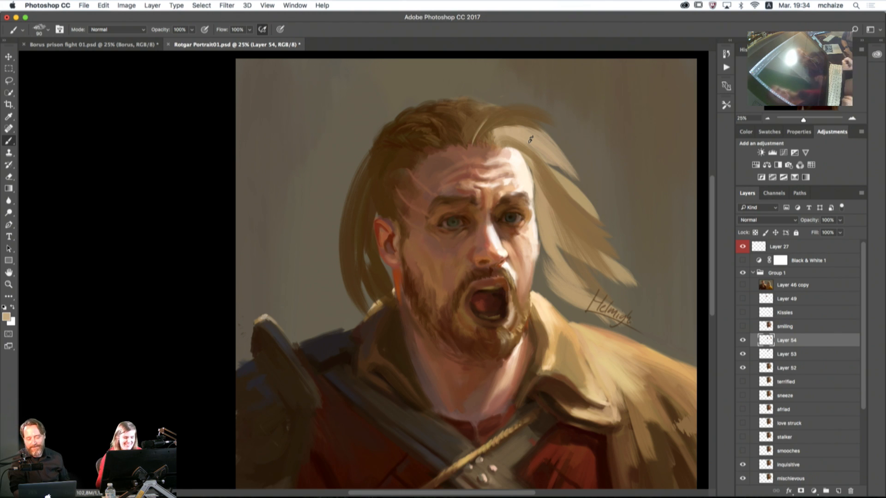
left_click_drag(677, 316, 678, 357)
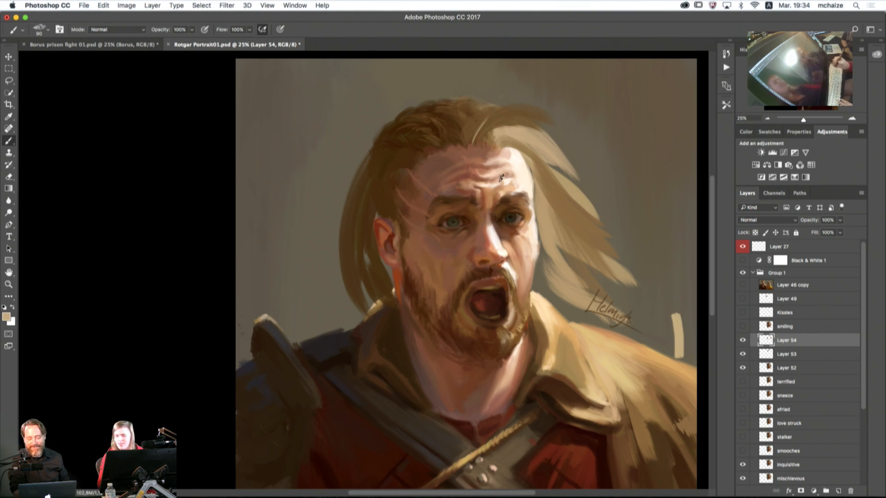
left_click(487, 134, "alt")
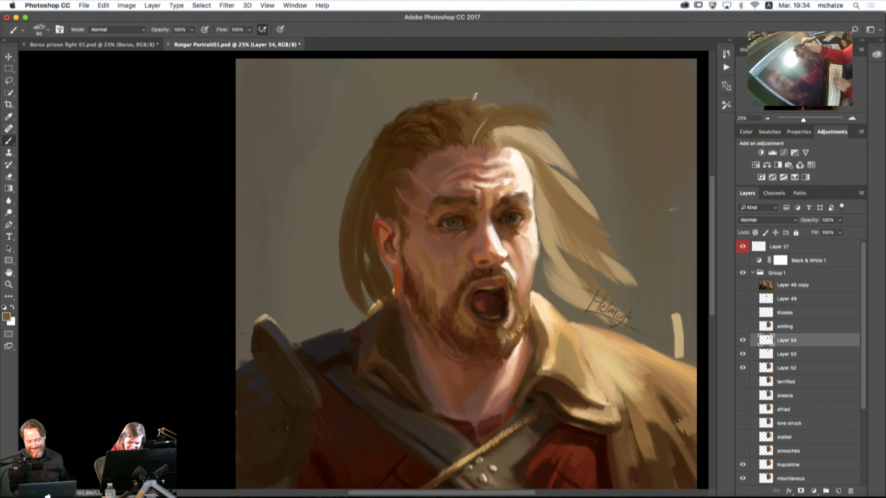
left_click_drag(498, 138, 549, 177)
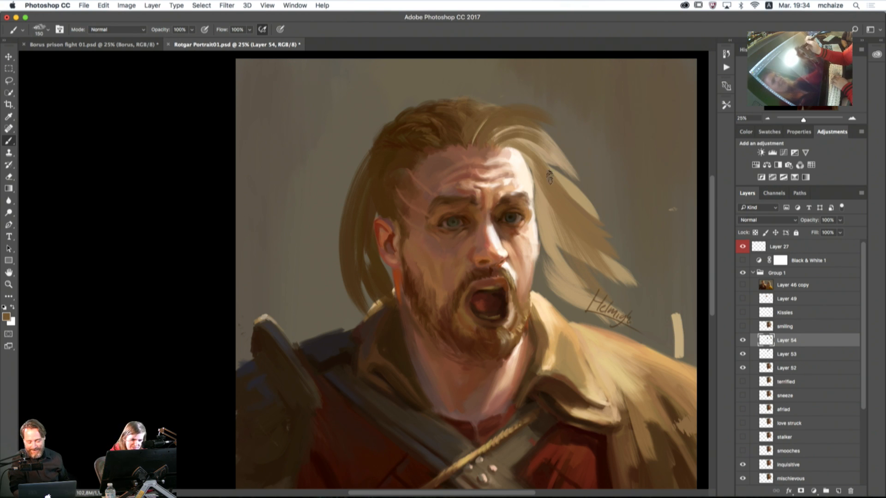
Step: Raise the crown with windswept brown strands and extend them down the outer edge of the lit-side hair
key("bracketright")
key("bracketright")
key("bracketright")
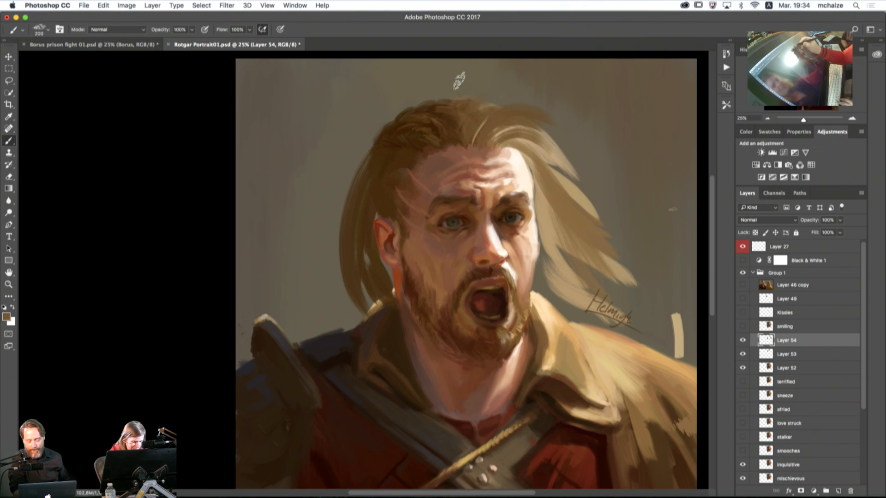
left_click(454, 130, "alt")
mouse_move(461, 137)
left_mouse_down()
mouse_move(485, 95)
mouse_move(464, 90)
mouse_move(506, 90)
left_mouse_up()
left_click(470, 125, "alt")
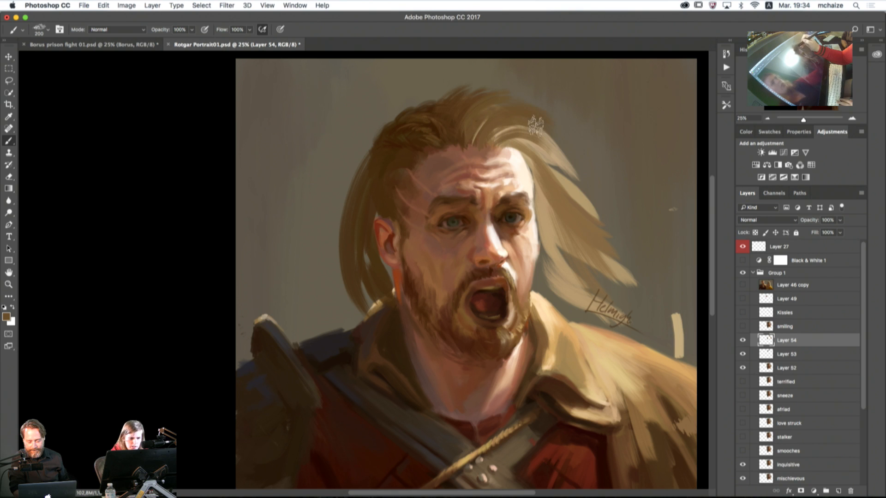
left_click_drag(537, 125, 583, 201)
Step: Cover the ear with sampled dark-brown strands falling along the shadow-side cheek and jaw
left_click(371, 214, "alt")
left_click_drag(382, 249, 412, 314)
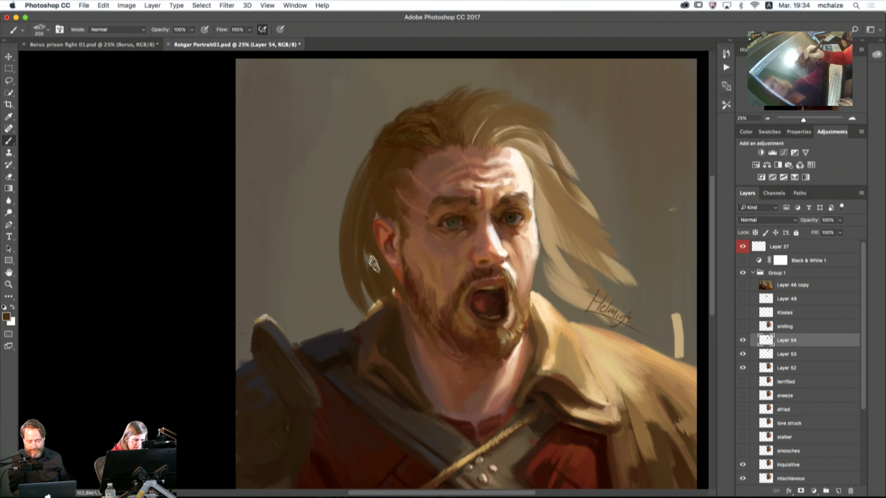
left_click_drag(392, 272, 432, 354)
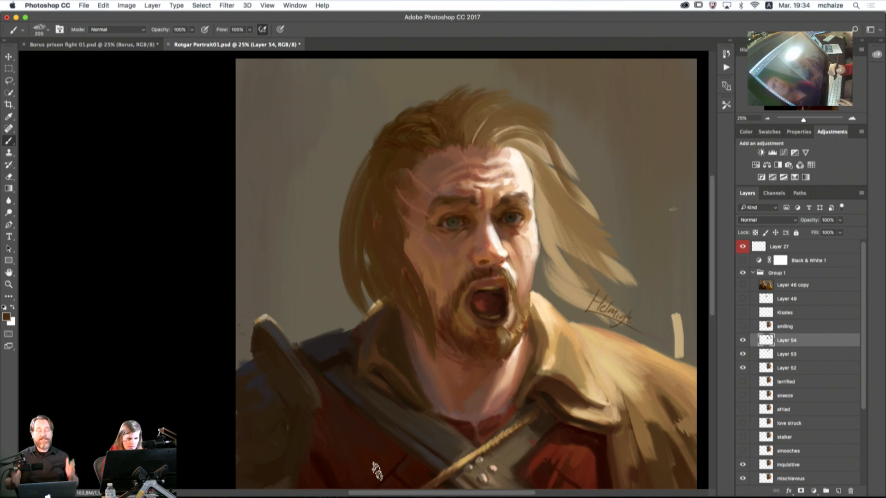
Step: Paint thin loose dark strands over the shadow-side cheek with a small brush
scroll(603, 325, "right", 10)
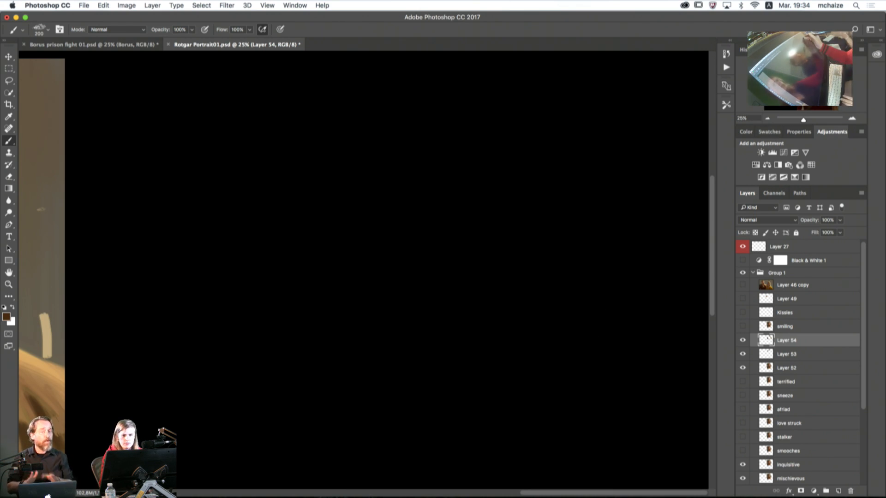
scroll(582, 311, "left", 10)
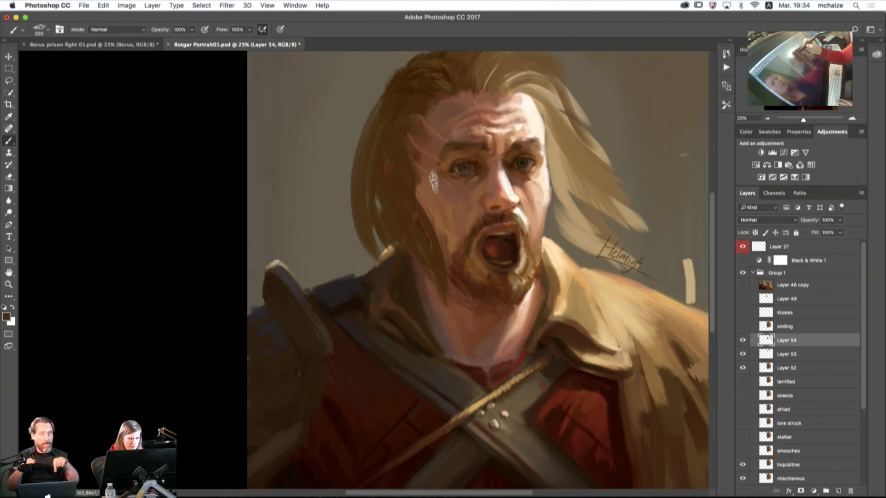
left_click_drag(484, 189, 461, 229)
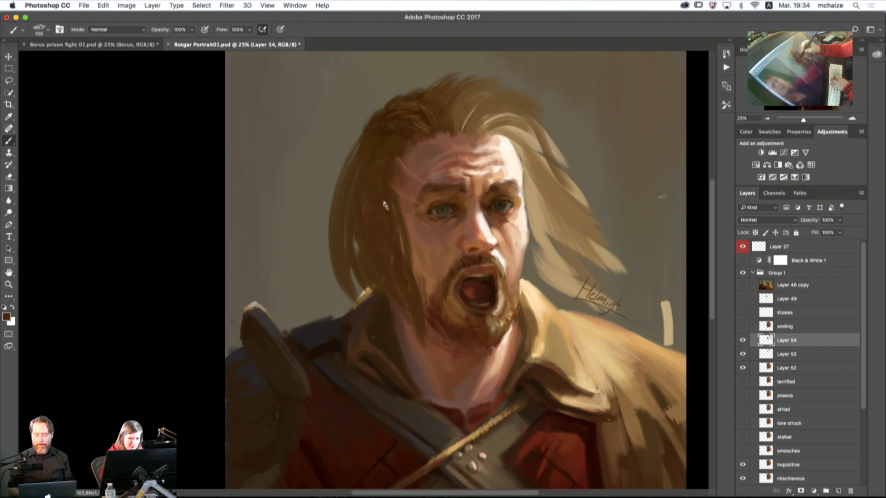
key("bracketleft")
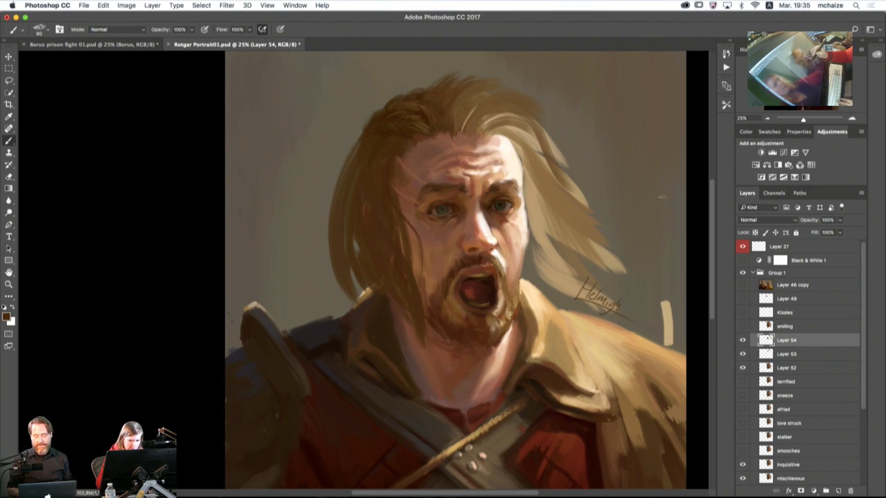
Step: Paint warm brown strands sampled from the beard and hair, flowing from the lit cheek past the signature onto the shoulder
left_click(485, 332, "alt")
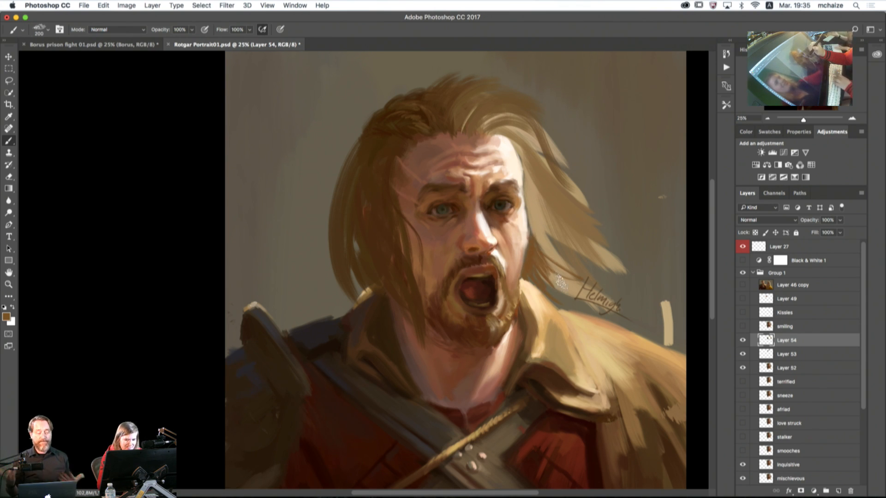
key("bracketright")
key("bracketright")
key("bracketright")
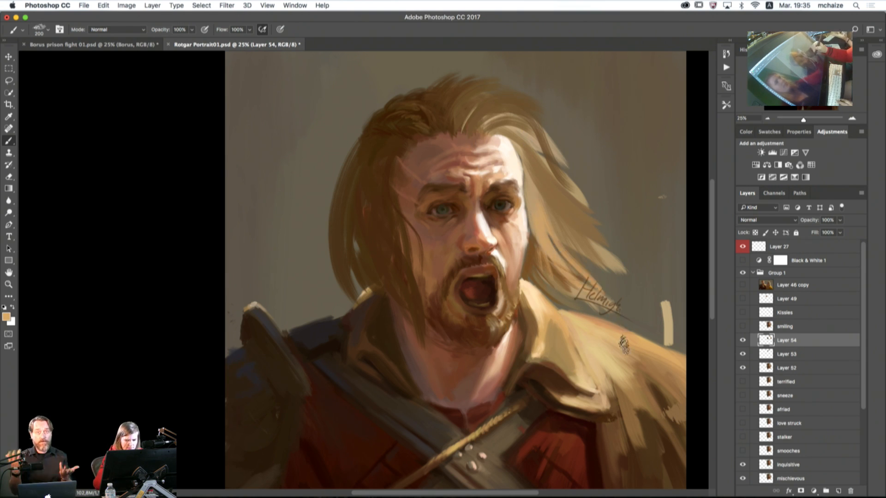
left_click(536, 273, "alt")
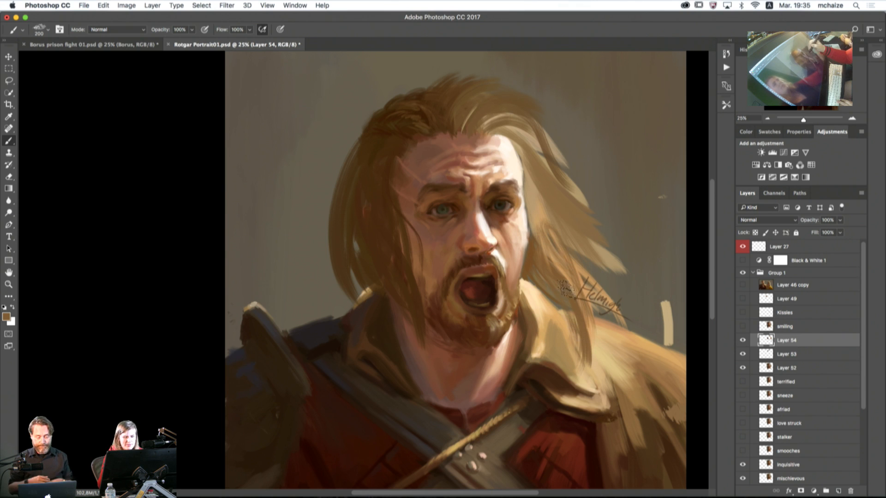
Step: Deepen the hair beside the lit temple and cheek with sampled brown strands of varying thickness
left_click(552, 249, "alt")
left_click(536, 239, "alt")
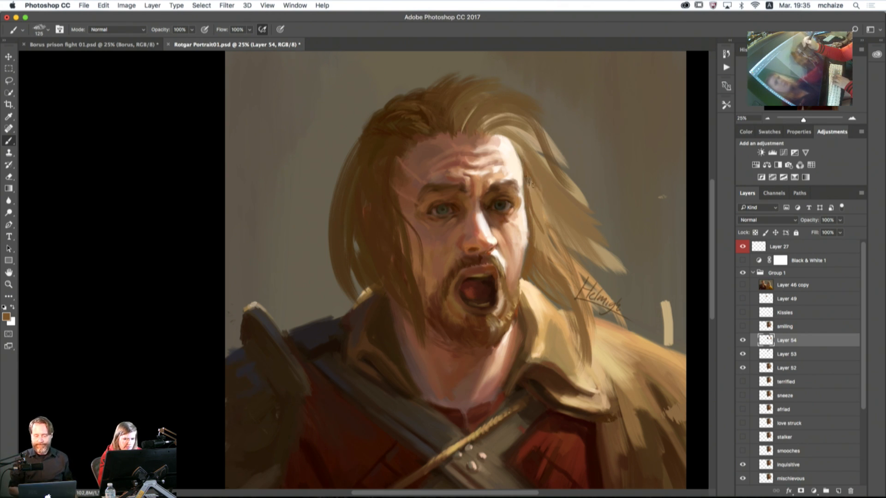
key("bracketright")
key("bracketright")
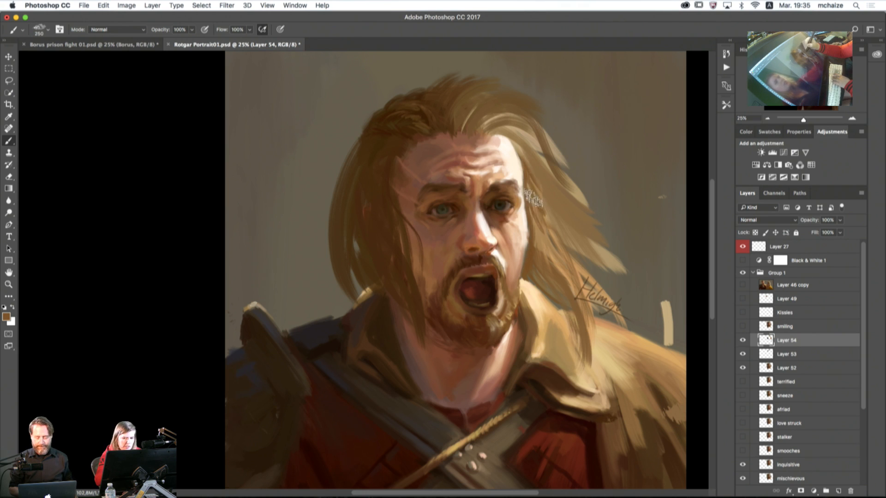
key("bracketleft")
key("bracketleft")
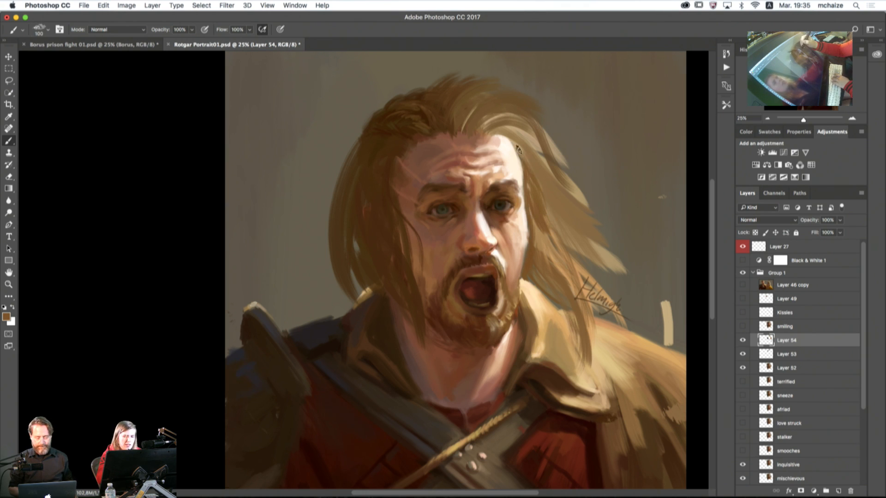
key("bracketright")
key("bracketright")
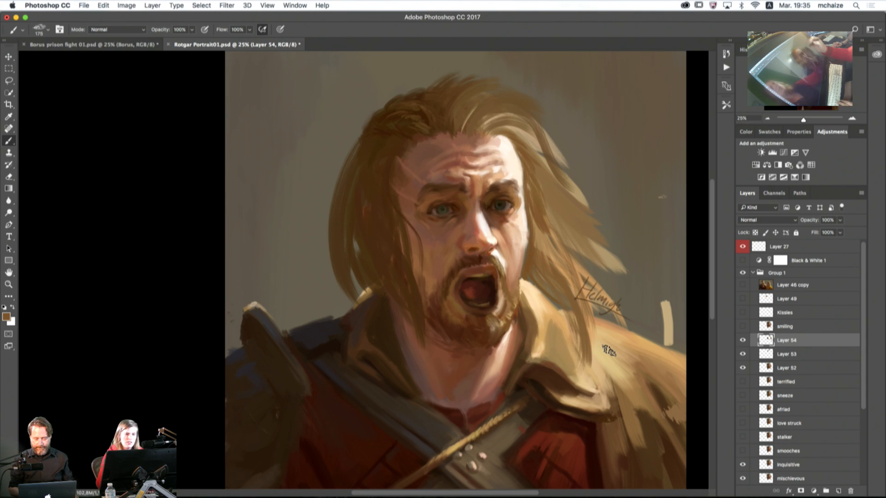
Step: Blend the pale strands above the forehead and lit temple using sampled hair tones and broad-to-fine strokes
left_click(524, 137, "alt")
left_click_drag(492, 122, 534, 112)
key("bracketleft")
key("bracketleft")
key("bracketleft")
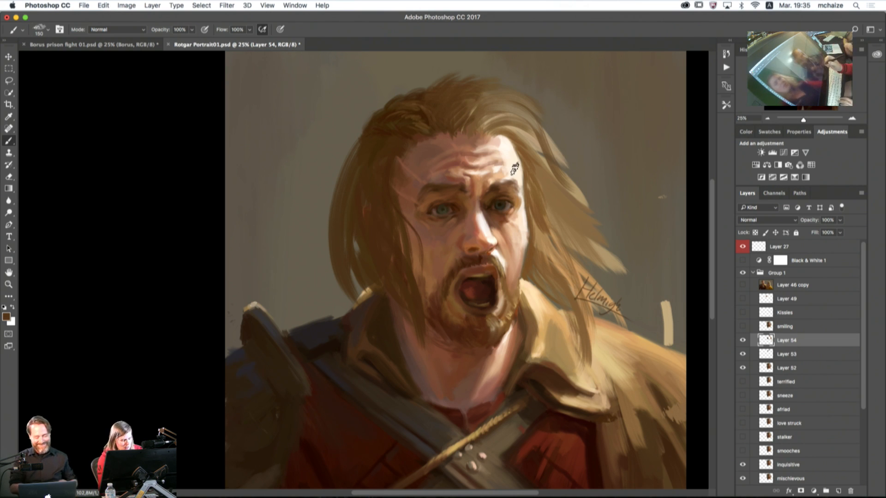
Step: Refine the shadow-side hair with sampled brown strands from the hairline down over the ear
left_click(426, 127, "alt")
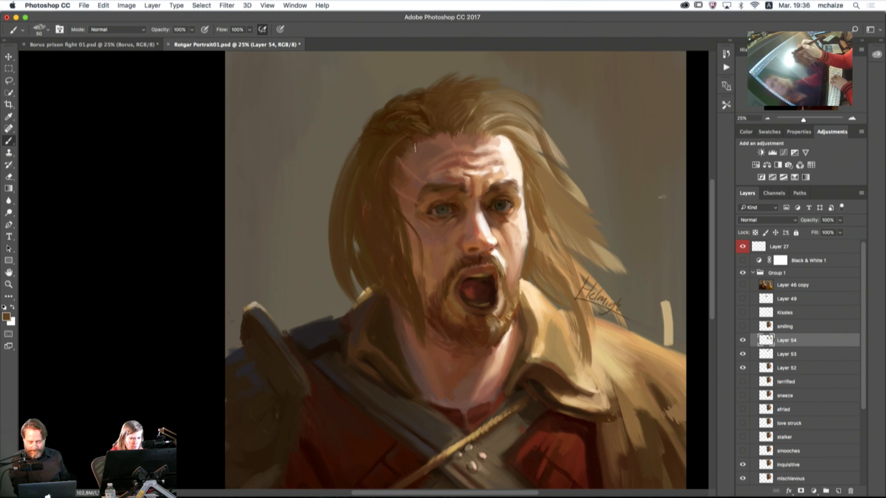
key("bracketright")
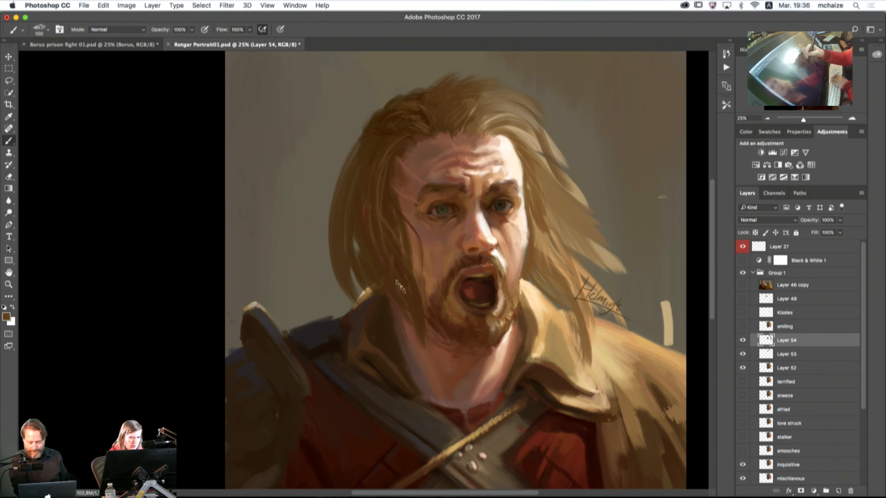
left_click(362, 187, "alt")
key("bracketright")
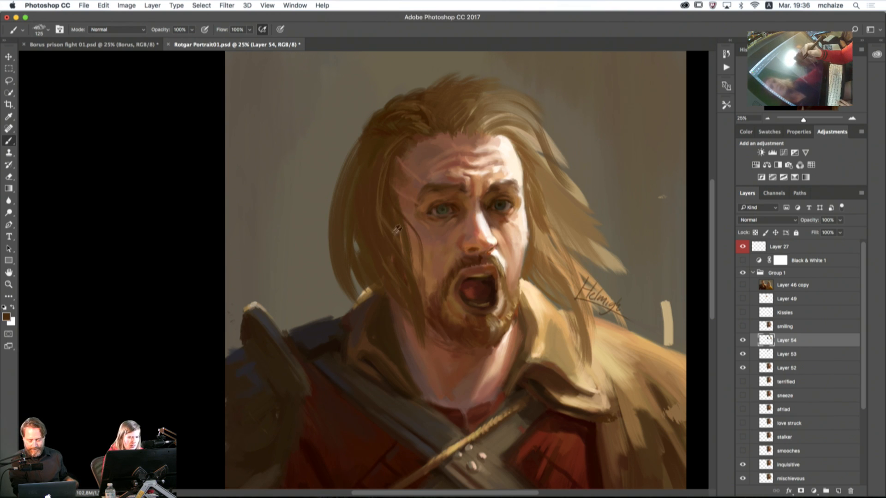
key("bracketleft")
key("bracketleft")
key("bracketleft")
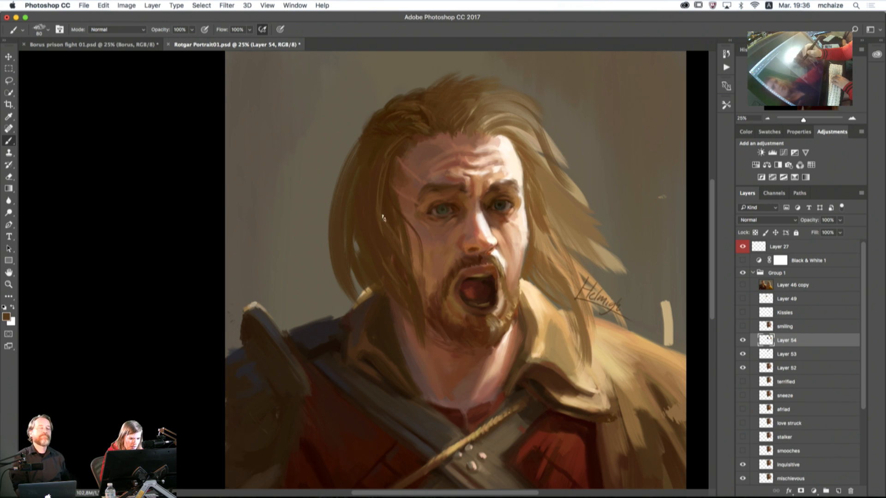
Step: Paint dark-brown separations between the long strands on the lit side, down towards the signature
key("bracketright")
key("bracketright")
key("bracketright")
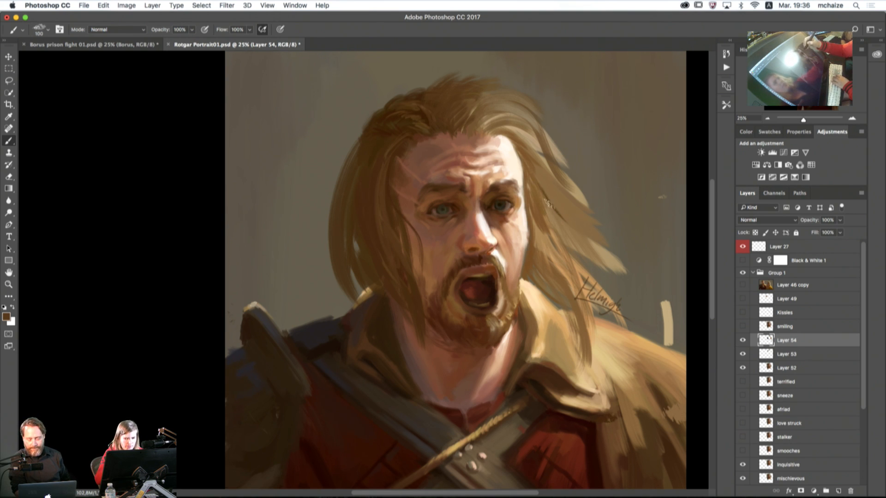
key("bracketright")
key("bracketright")
key("bracketright")
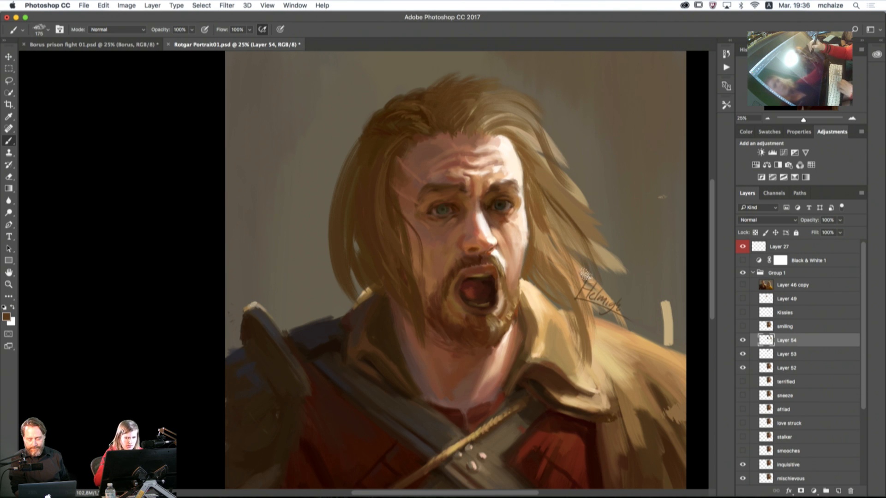
Step: Erase the long outer hair on the shadow side, from beside the temple down to the collar
key("e")
key("bracketright")
key("bracketright")
key("bracketright")
key("bracketright")
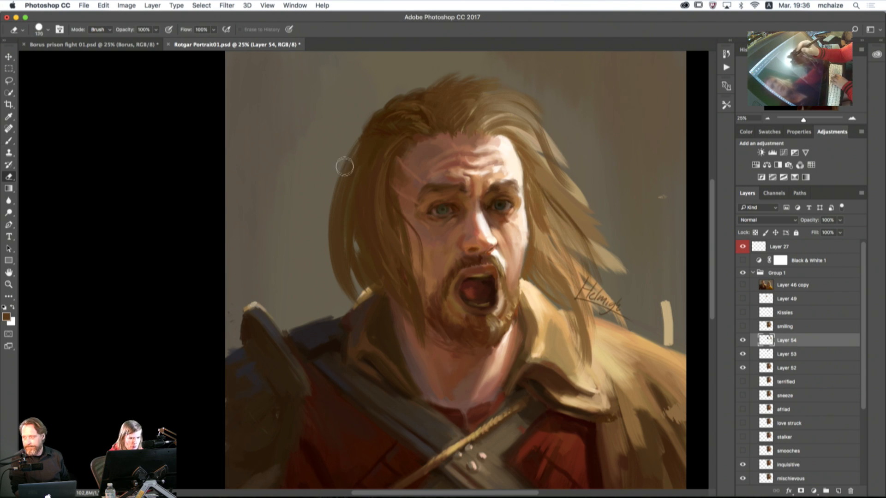
left_click_drag(348, 137, 337, 297)
left_click_drag(340, 195, 358, 305)
left_click_drag(347, 152, 347, 281)
Step: Erase the remaining shadow-side hair over the collar and uncover the ear with a smaller eraser
key("bracketright")
key("bracketright")
key("bracketright")
key("bracketright")
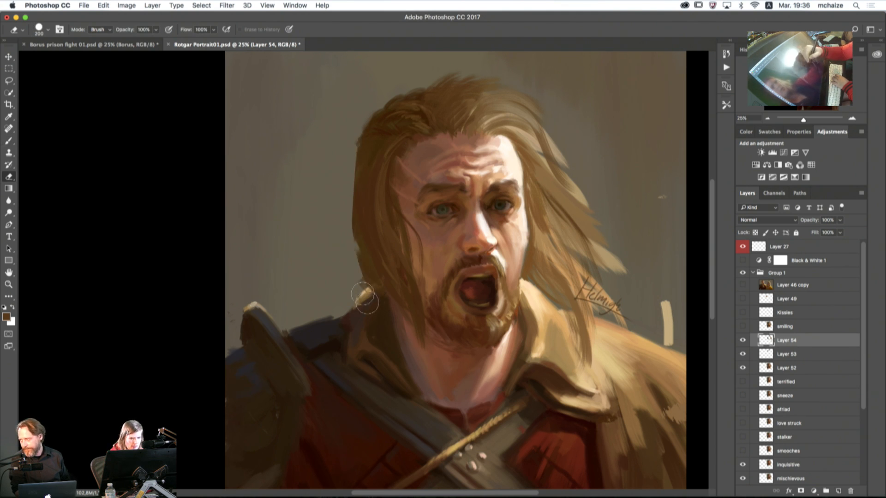
left_click_drag(346, 191, 384, 307)
key("bracketleft")
key("bracketleft")
key("bracketleft")
key("bracketleft")
mouse_move(367, 203)
left_mouse_down()
mouse_move(369, 231)
mouse_move(385, 218)
mouse_move(409, 294)
left_mouse_up()
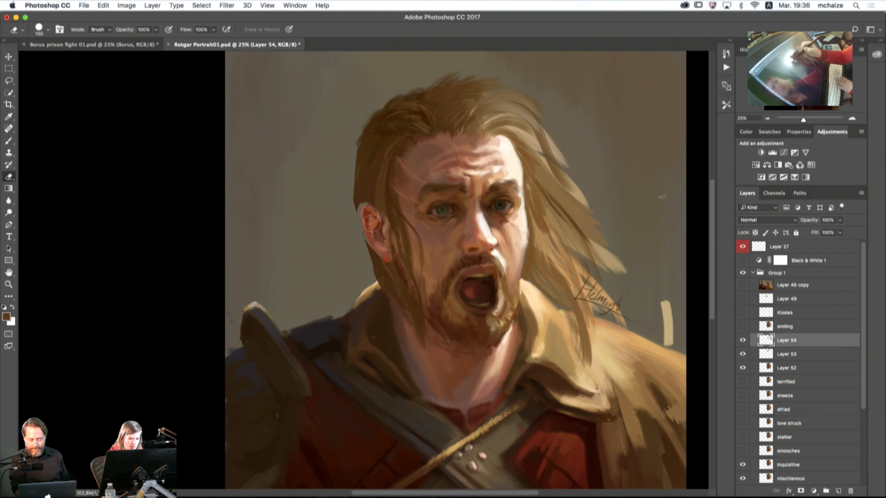
Step: Paint sampled brown strands above the uncovered ear and from the shadow-side jaw down over the neck and collar
key("b")
mouse_move(358, 150)
left_mouse_down()
mouse_move(378, 148)
mouse_move(370, 172)
mouse_move(365, 147)
mouse_move(363, 211)
left_mouse_up()
left_click(365, 151, "alt")
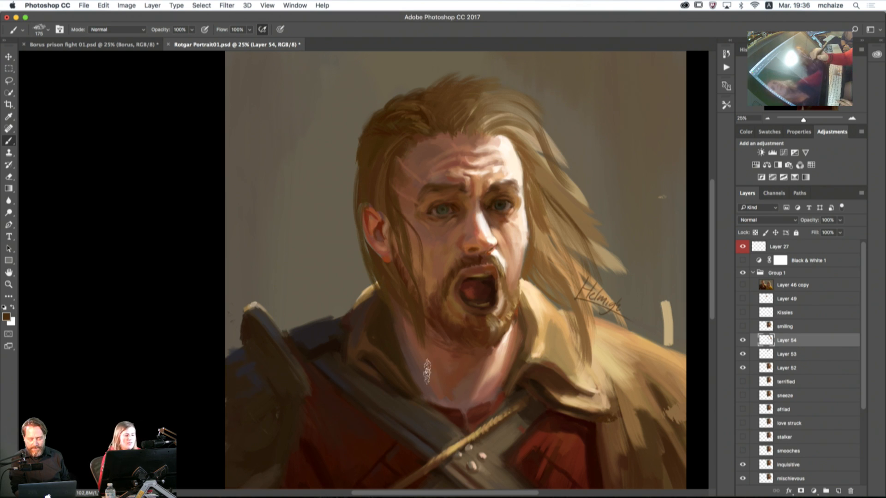
left_click_drag(425, 352, 440, 400)
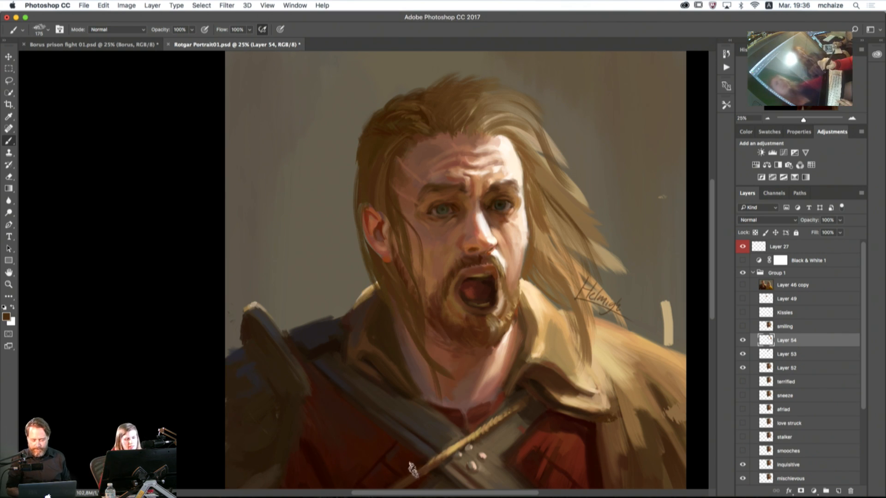
left_click(398, 305, "alt")
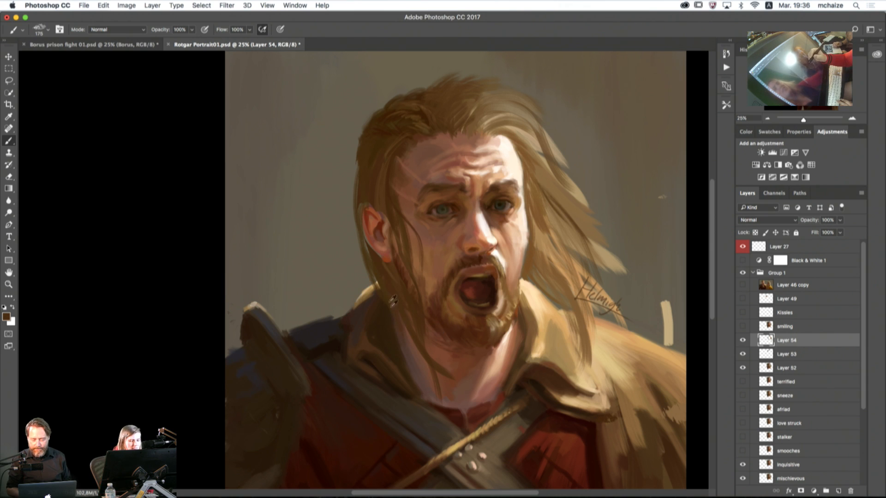
left_click(385, 285, "alt")
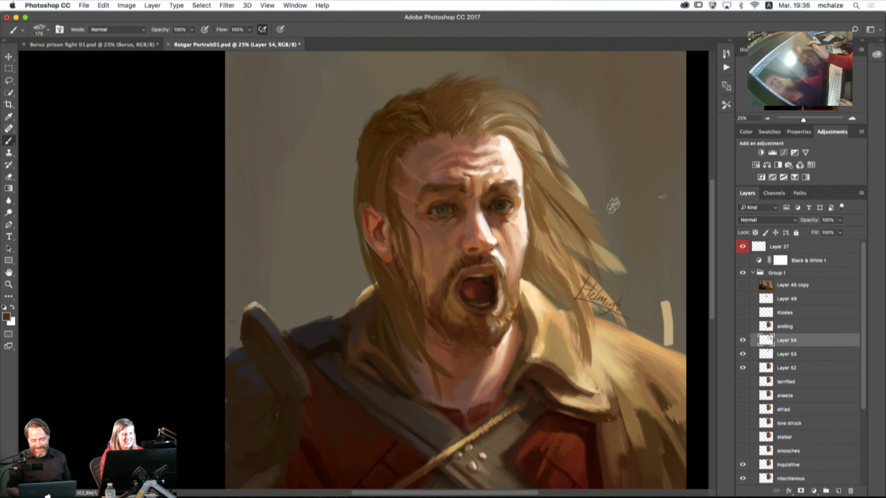
Step: Extend the hair outline above the ear on the shadow side with a finer brown brush
key("bracketleft")
key("bracketleft")
key("bracketleft")
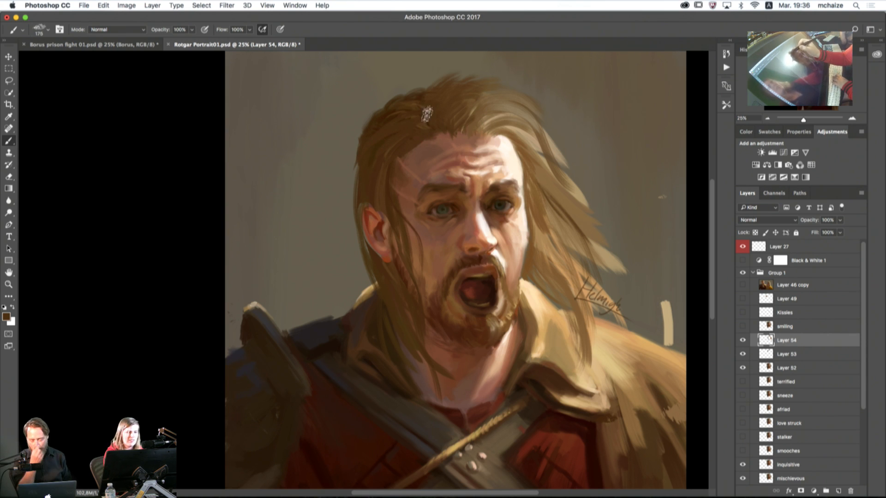
left_click_drag(357, 165, 356, 211)
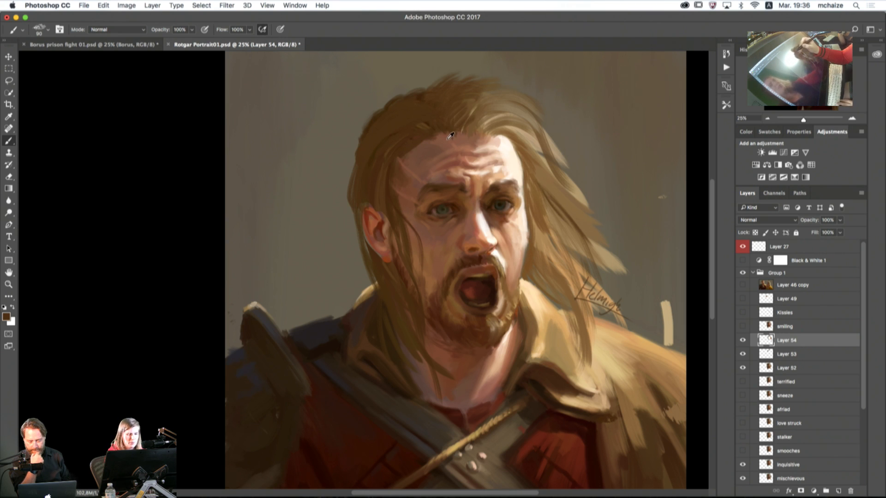
Step: Warm the swept hair above the forehead with reddish and orange-brown strokes, working up to a broader brush
mouse_move(466, 96)
left_mouse_down()
mouse_move(446, 125)
mouse_move(461, 123)
left_mouse_up()
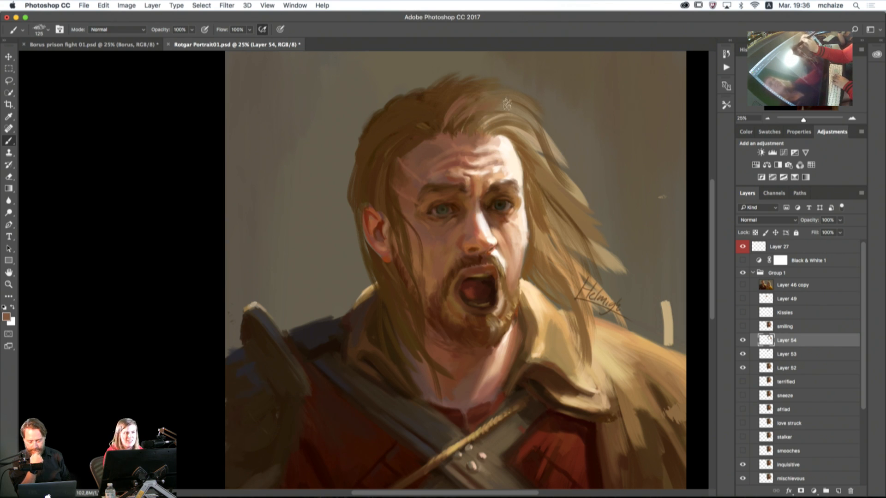
left_click_drag(508, 102, 470, 121)
key("bracketright")
key("bracketright")
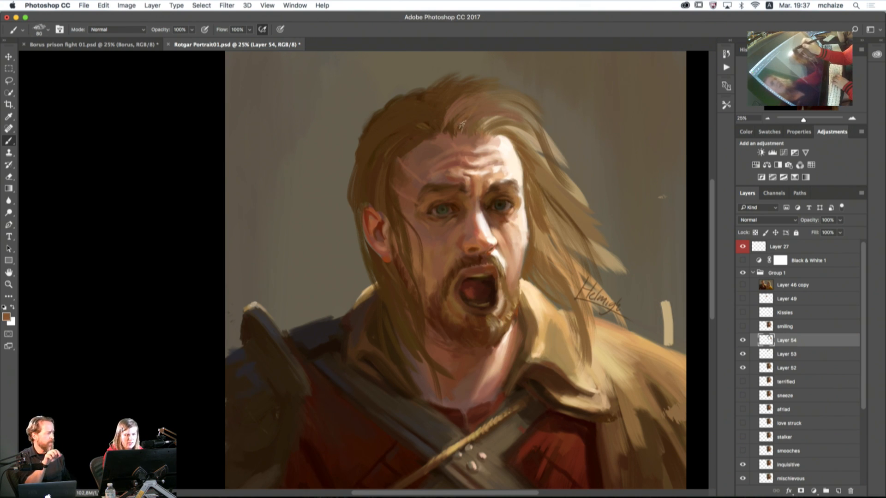
key("bracketright")
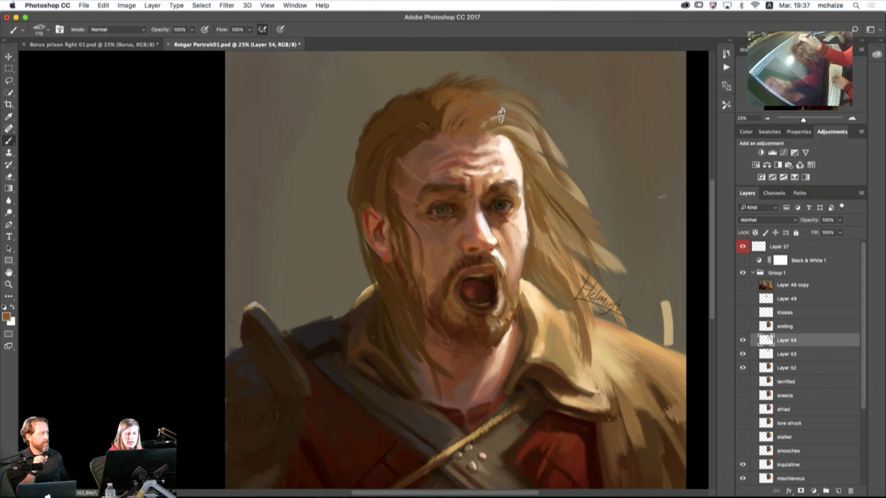
key("bracketright")
key("bracketright")
key("bracketright")
key("bracketleft")
key("bracketleft")
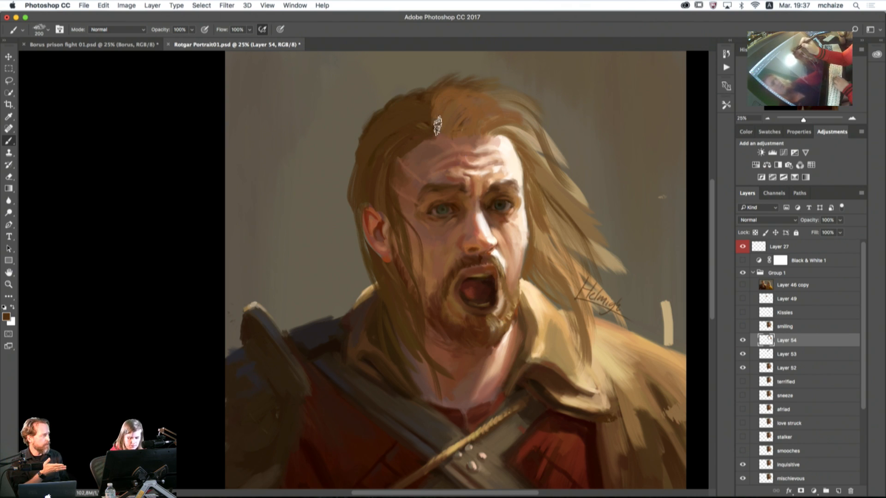
Step: Paint dark-brown strand separations into the warm hair above the forehead with a smaller brush
key("bracketleft")
key("bracketleft")
key("bracketleft")
left_click(726, 105)
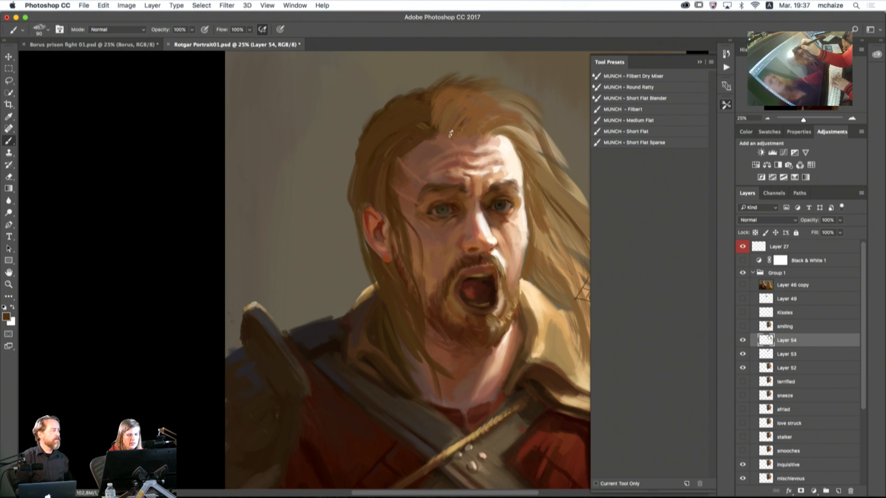
mouse_move(434, 124)
left_mouse_down()
mouse_move(471, 93)
mouse_move(440, 130)
mouse_move(484, 122)
left_mouse_up()
key("bracketright")
key("bracketright")
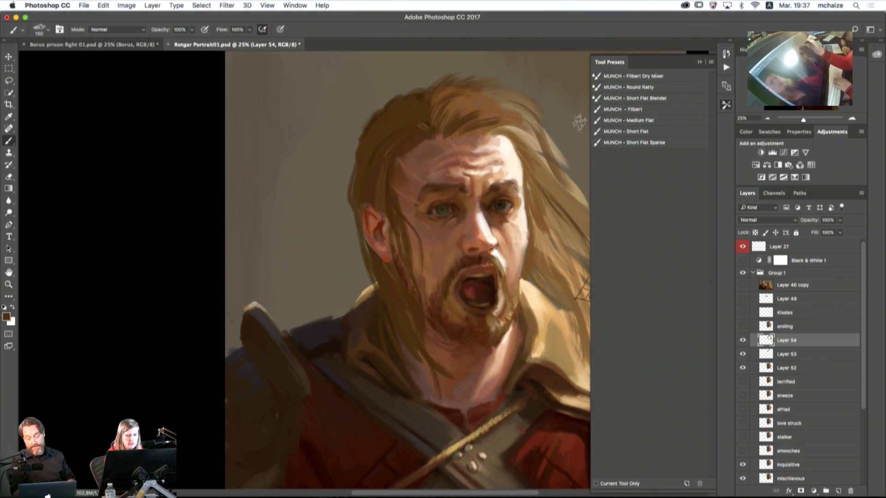
left_click(701, 62)
Step: Add pale highlights along the windswept strands on the lit side, using the bright skin tone sampled from the cheek
left_click(526, 208, "alt")
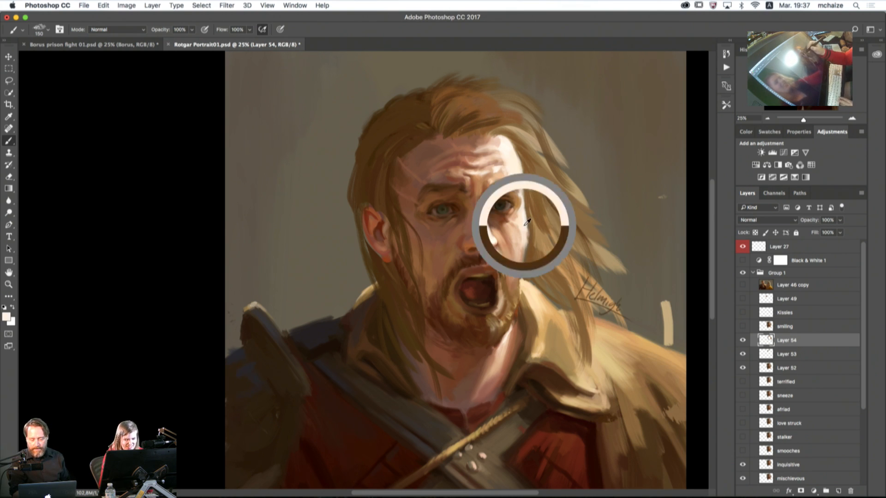
key("]")
left_click_drag(519, 140, 554, 190)
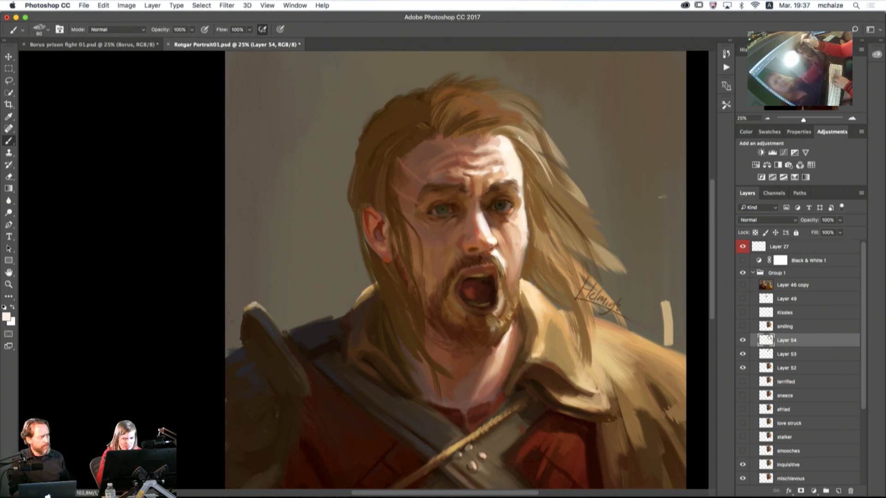
key("]")
key("]")
key("]")
key("]")
key("]")
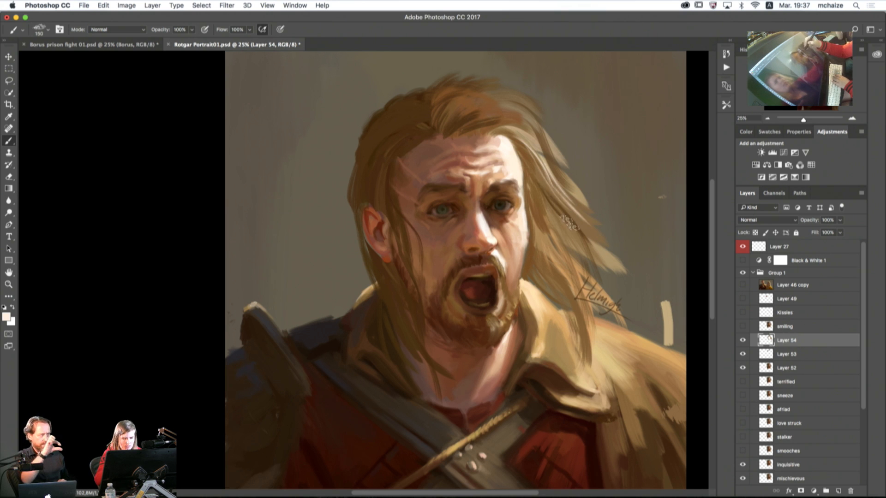
key("]")
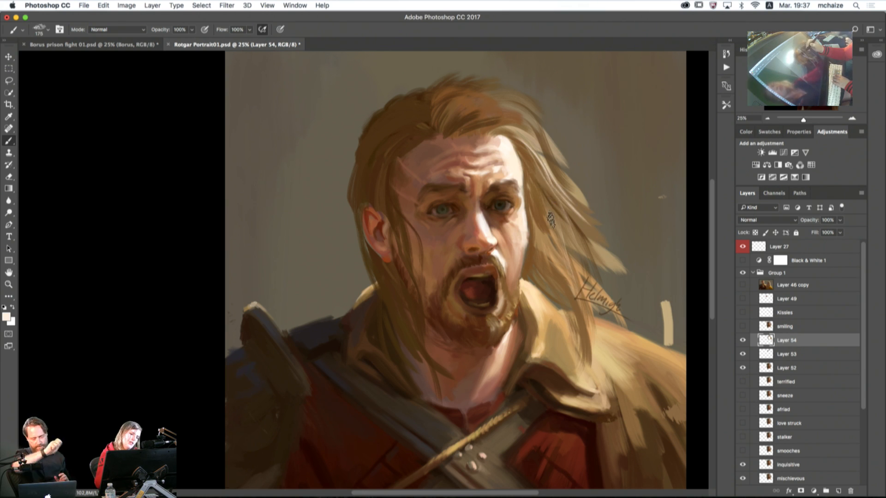
left_click_drag(544, 179, 591, 287)
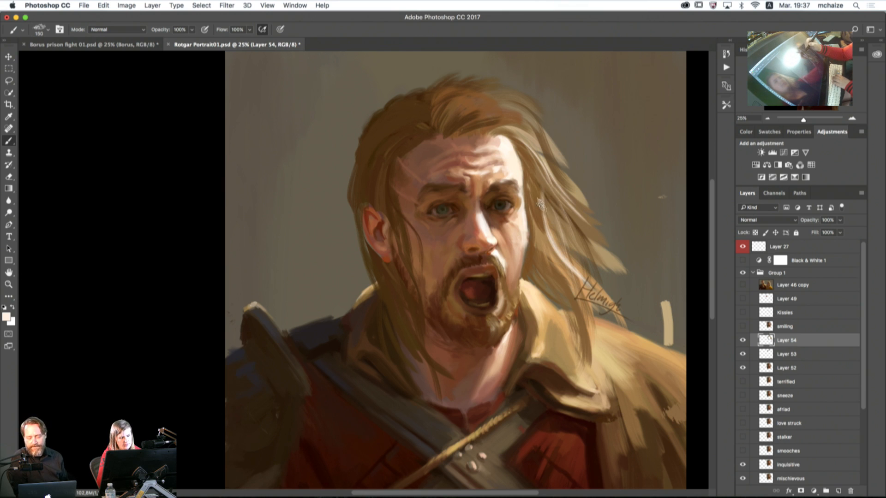
key("bracketleft")
Step: Tone down the bright forehead skin along the lit-side hairline with sampled skin and hair colours
left_click(538, 203, "alt")
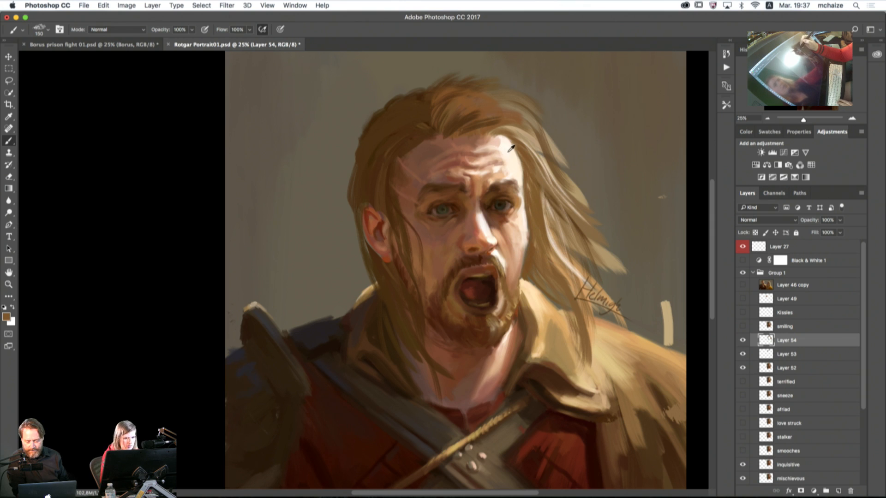
left_click(491, 131, "alt")
key("bracketleft")
key("bracketleft")
key("bracketleft")
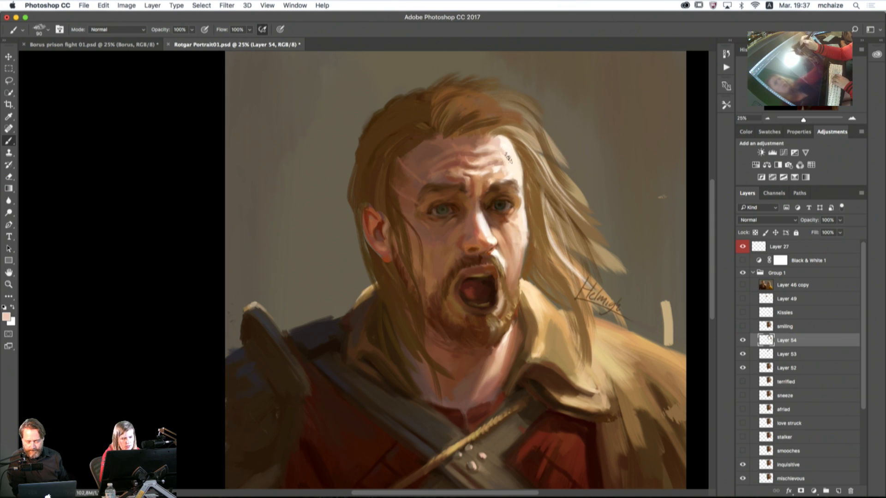
key("bracketright")
key("bracketright")
key("bracketright")
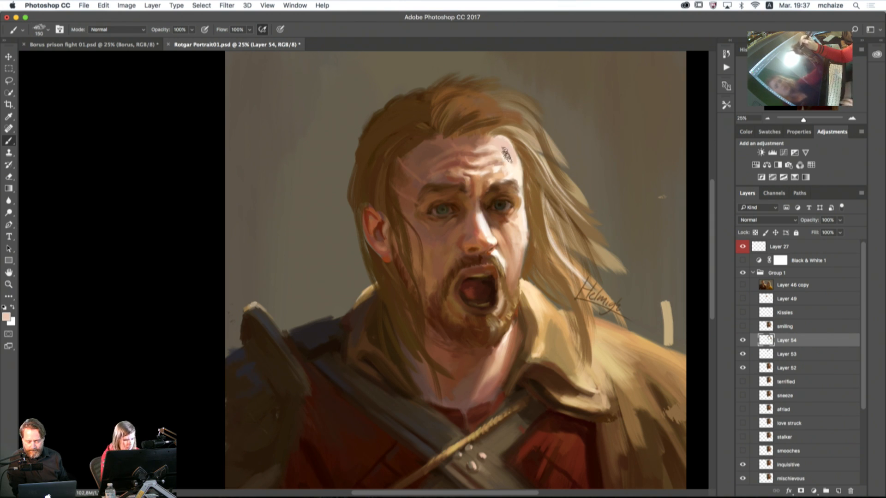
left_click(496, 132, "alt")
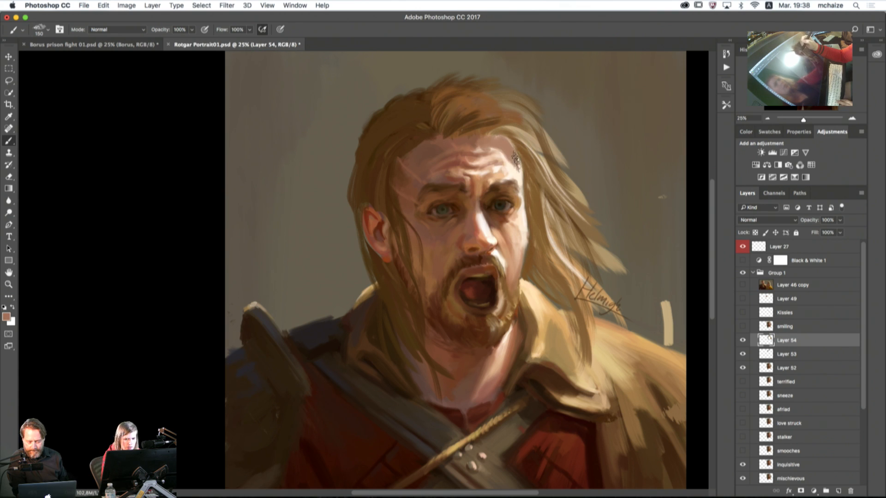
mouse_move(516, 161)
left_mouse_down()
mouse_move(517, 175)
mouse_move(518, 165)
mouse_move(492, 146)
mouse_move(500, 144)
left_mouse_up()
left_click(477, 140, "alt")
left_click(427, 132, "alt")
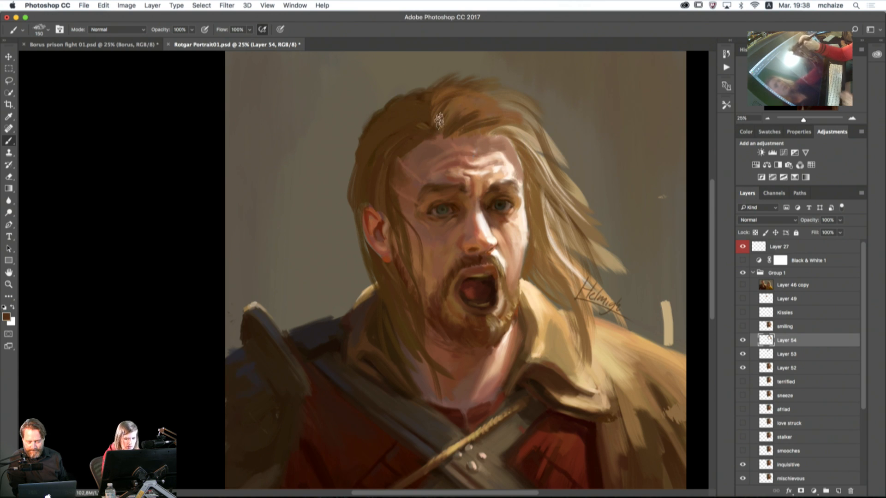
Step: Deepen the hair edge along the lit side of the face, from the hairline down past the cheek, with dark brown
key("bracketleft")
key("bracketleft")
key("bracketleft")
key("bracketleft")
mouse_move(501, 139)
left_mouse_down()
mouse_move(538, 175)
mouse_move(487, 108)
mouse_move(558, 211)
mouse_move(530, 183)
left_mouse_up()
key("bracketright")
key("bracketright")
key("bracketright")
key("bracketright")
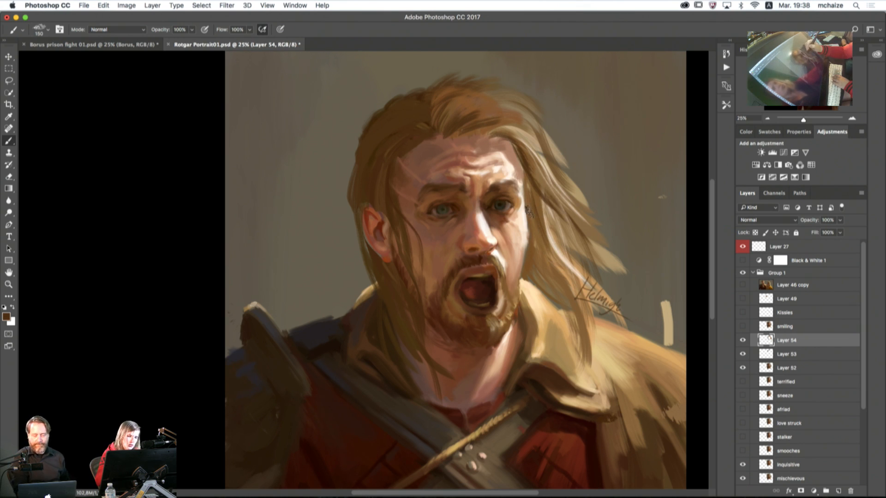
mouse_move(535, 228)
left_mouse_down()
mouse_move(551, 262)
mouse_move(532, 268)
mouse_move(559, 296)
mouse_move(532, 252)
mouse_move(529, 279)
mouse_move(529, 270)
left_mouse_up()
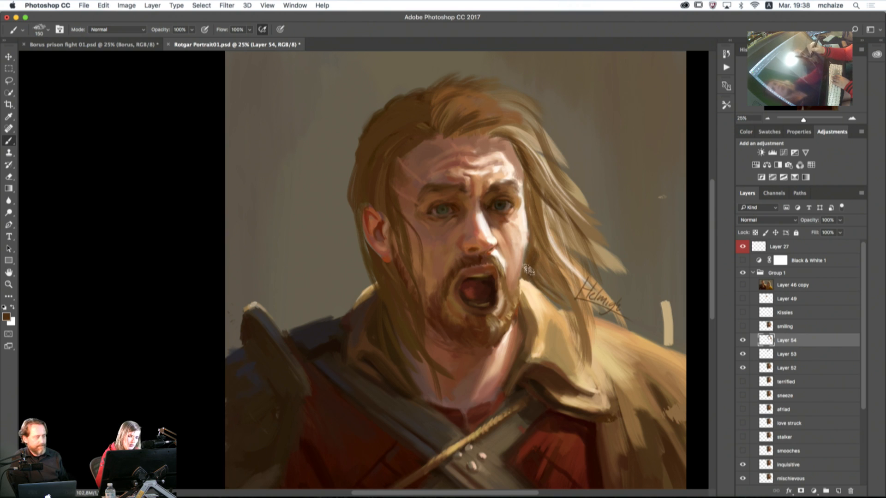
key("bracketright")
key("bracketright")
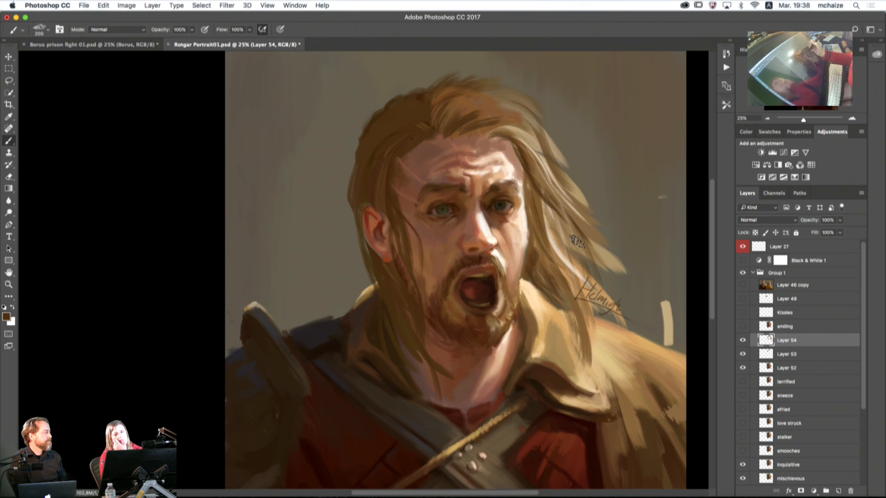
Step: Trim the shadow-side hair outline above the ear and paint brown hair over the ear's outer edge
key("e")
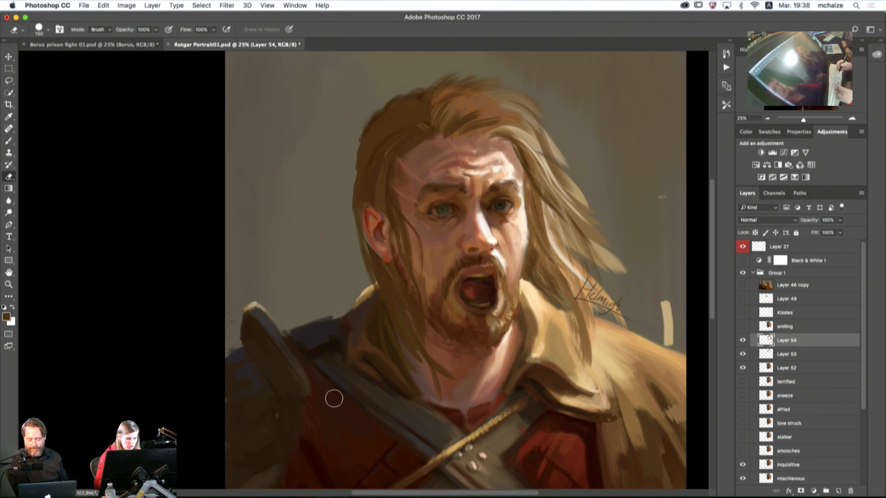
key("b")
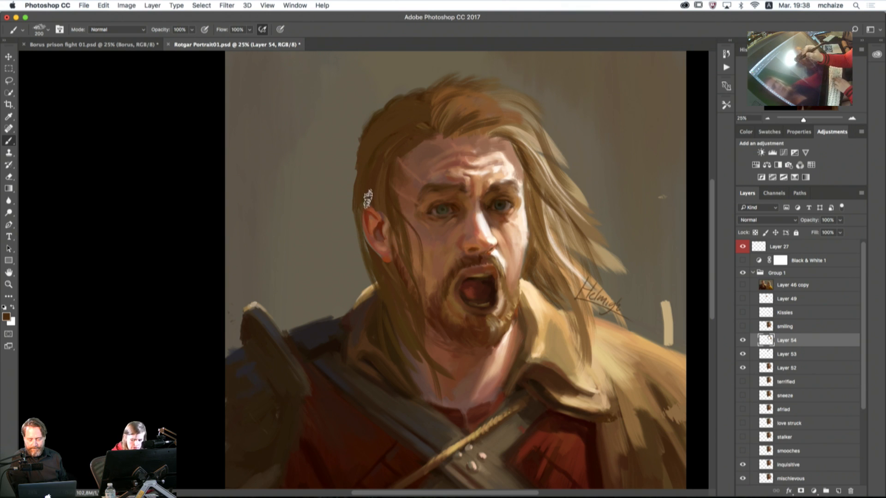
key("bracketleft")
key("bracketleft")
key("bracketleft")
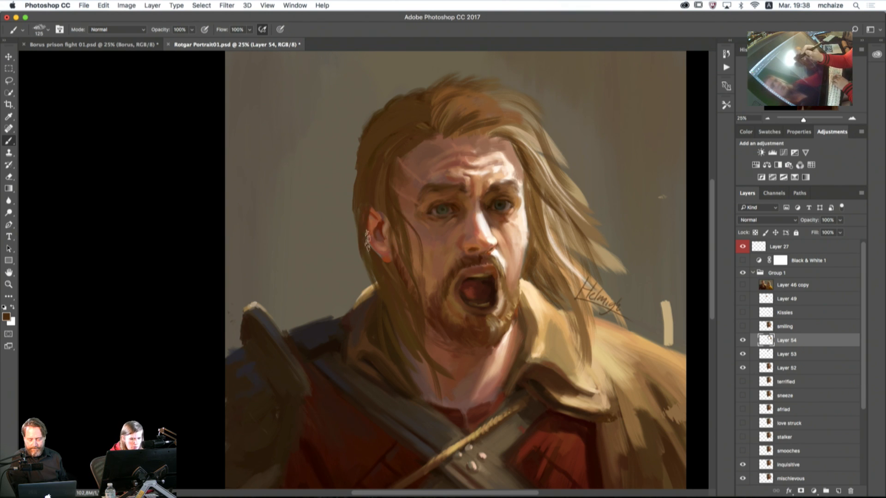
key("bracketright")
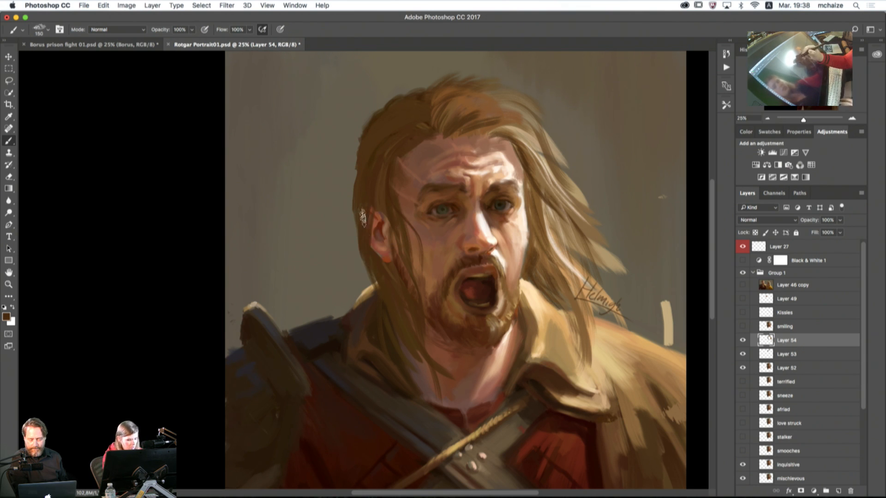
key("bracketleft")
key("bracketleft")
key("bracketleft")
key("bracketleft")
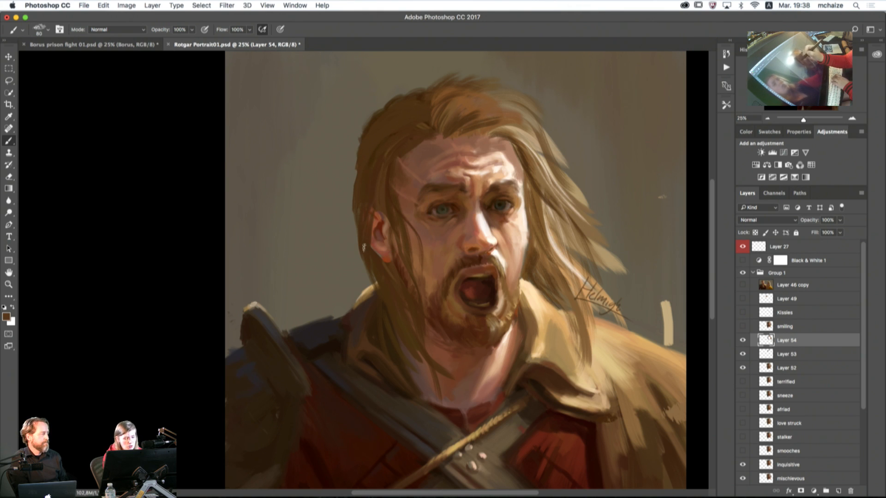
key("bracketright")
key("bracketright")
key("bracketright")
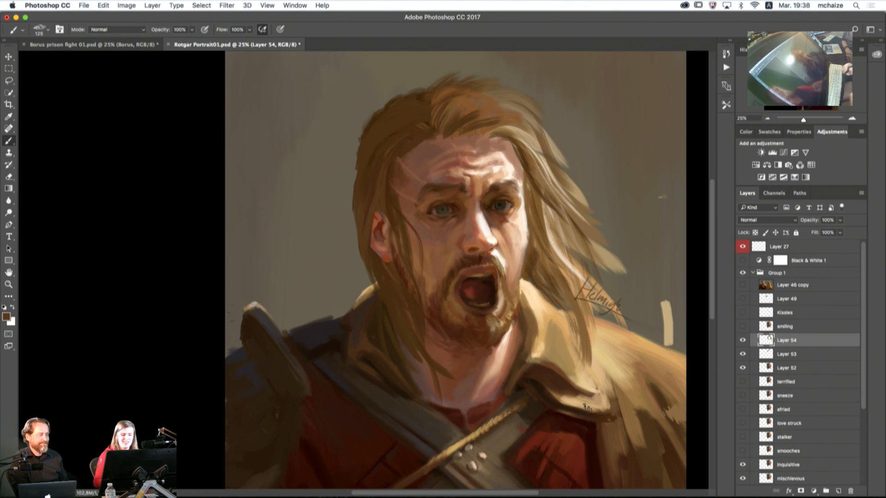
Step: Toggle the visibility of Layer 54 to compare the portrait with and without the painted long hair
left_click(743, 341)
left_click(743, 342)
left_click(743, 342)
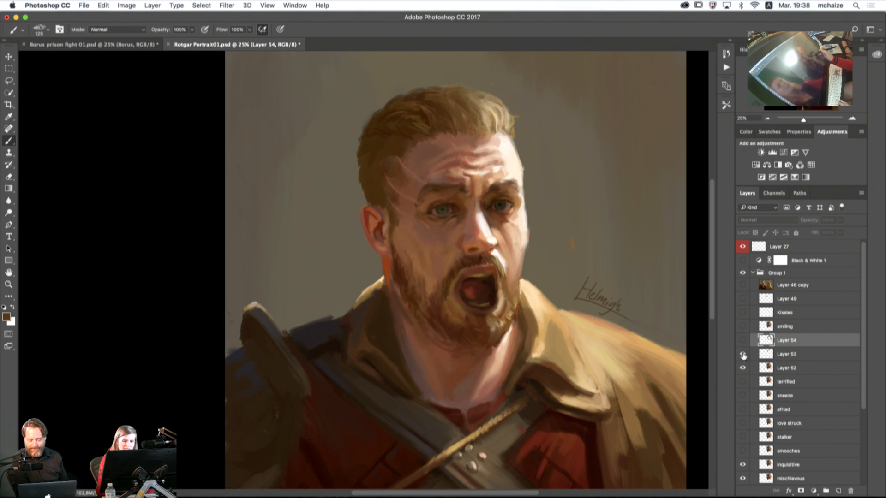
Step: Check Layer 53 by toggling its visibility and show the long hair on Layer 54 again
left_click(743, 355)
left_click(743, 355)
left_click(743, 342)
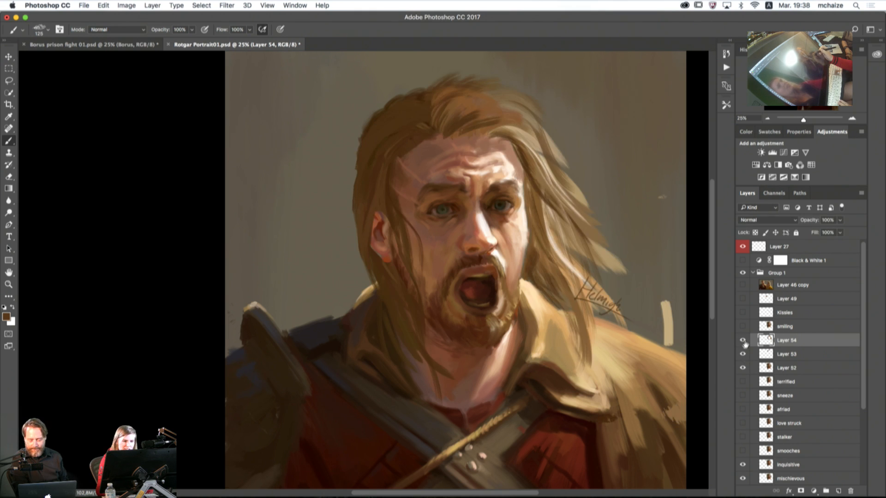
Step: Paint a dark brown hair strand from the top hairline down along the lit-side temple with sampled hair colours
left_click(505, 127, "alt")
key("[")
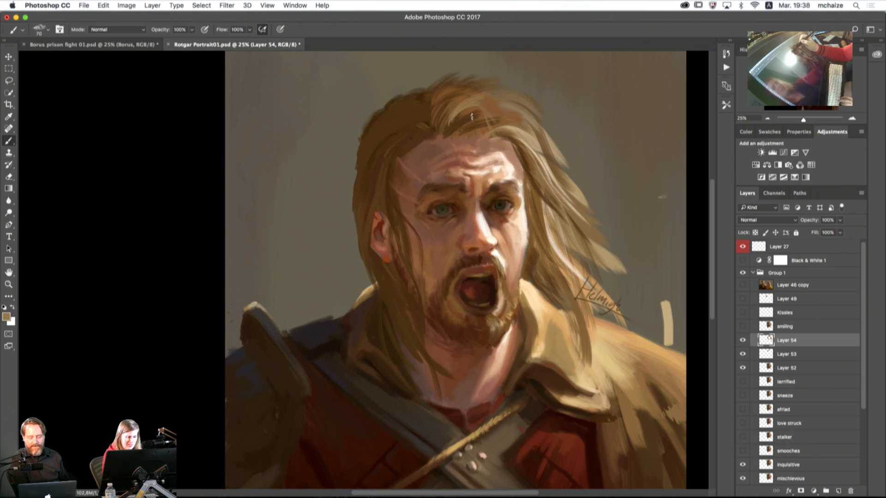
left_click(474, 109, "alt")
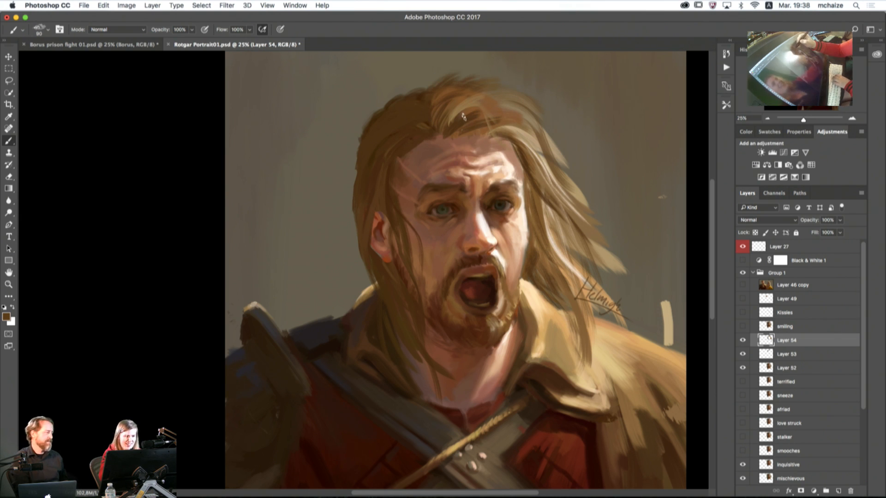
mouse_move(483, 116)
left_mouse_down()
mouse_move(535, 174)
mouse_move(486, 121)
mouse_move(526, 162)
left_mouse_up()
key("bracketright")
key("bracketright")
key("bracketright")
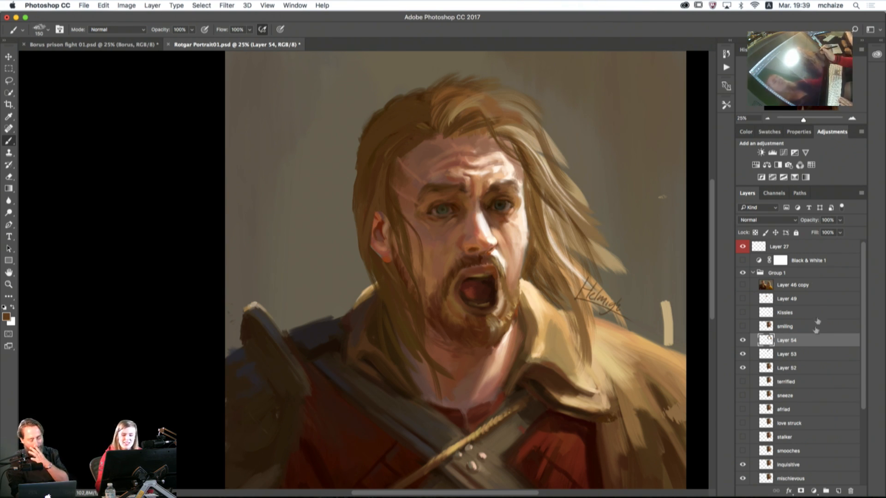
Step: Hide Layers 54 and 53 and toggle Layer 52 to review the short-haired shouting face
left_click(743, 341)
left_click(743, 354)
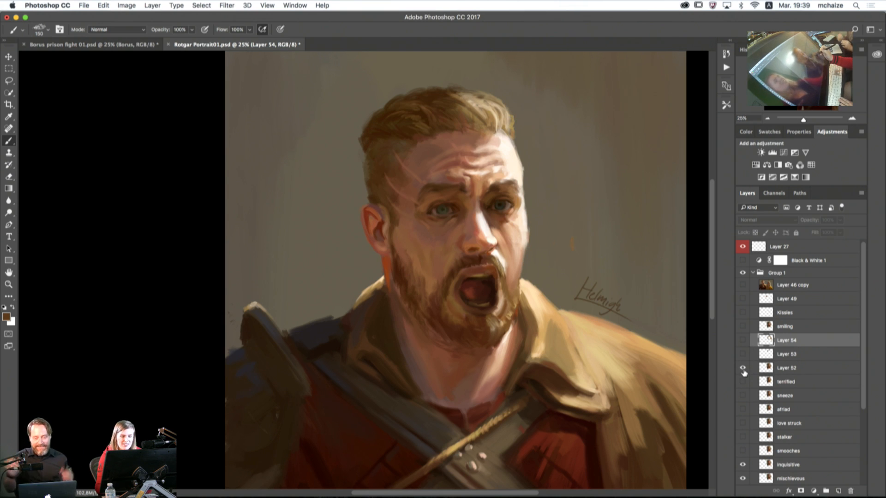
left_click(743, 369)
left_click(743, 370)
Step: Duplicate Layer 52 and use the Smudge tool at 50% strength around the moustache and mouth on the copy
left_click_drag(769, 370, 839, 491)
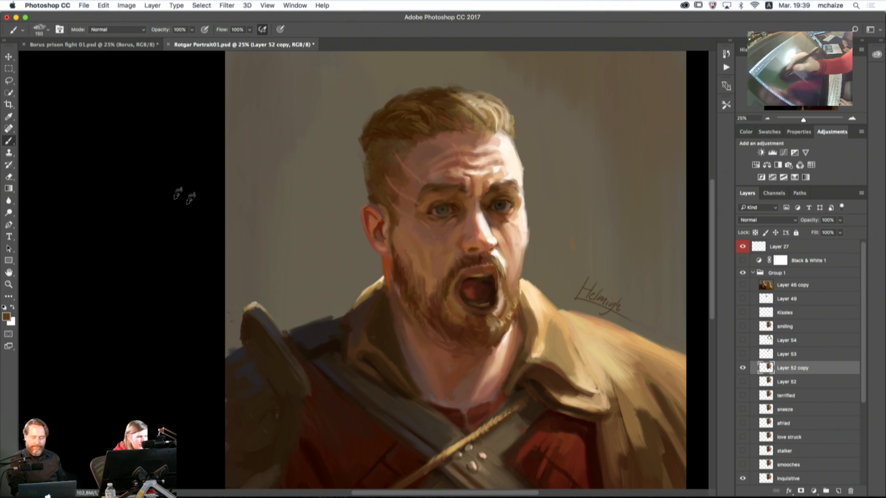
left_click(9, 200)
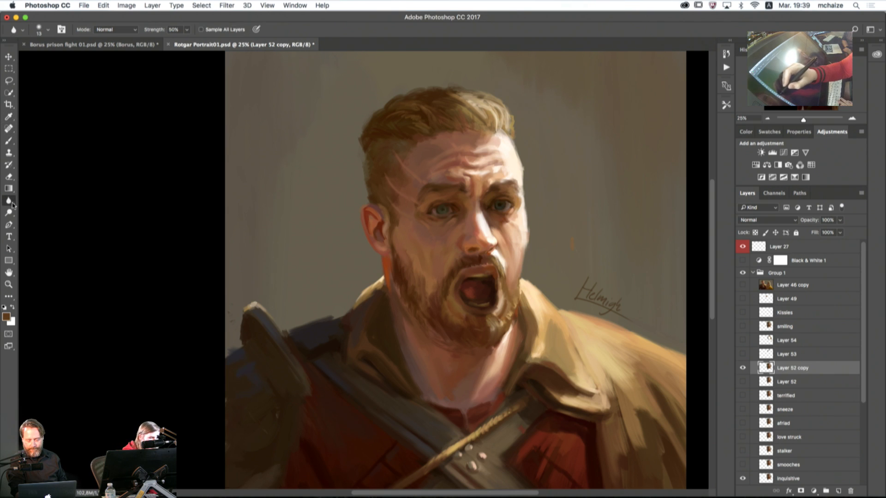
left_click(46, 217)
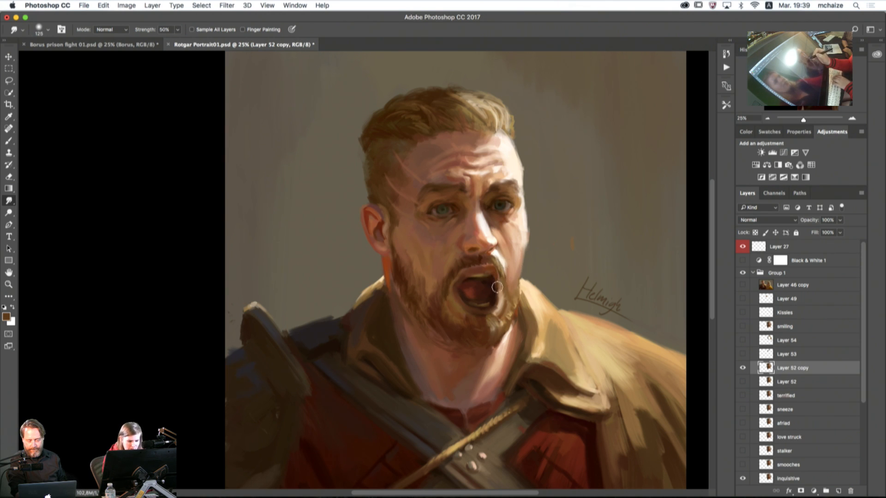
key("bracketright")
key("bracketright")
key("bracketright")
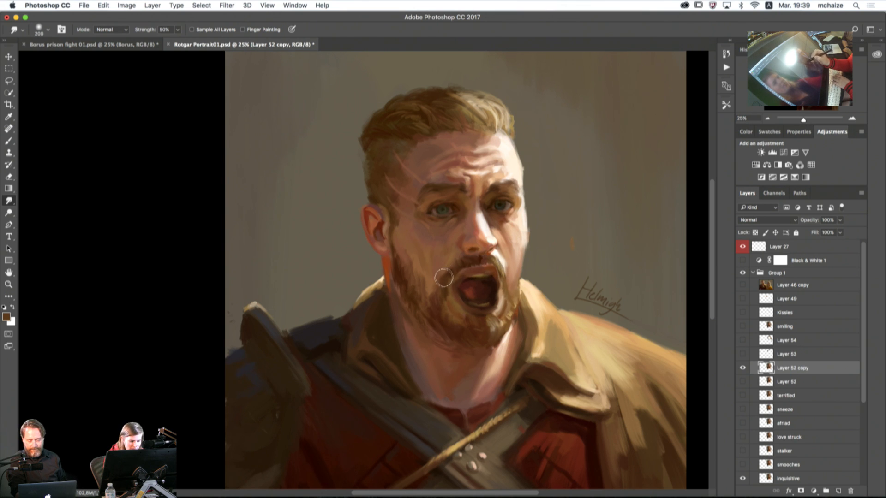
key("bracketleft")
key("bracketleft")
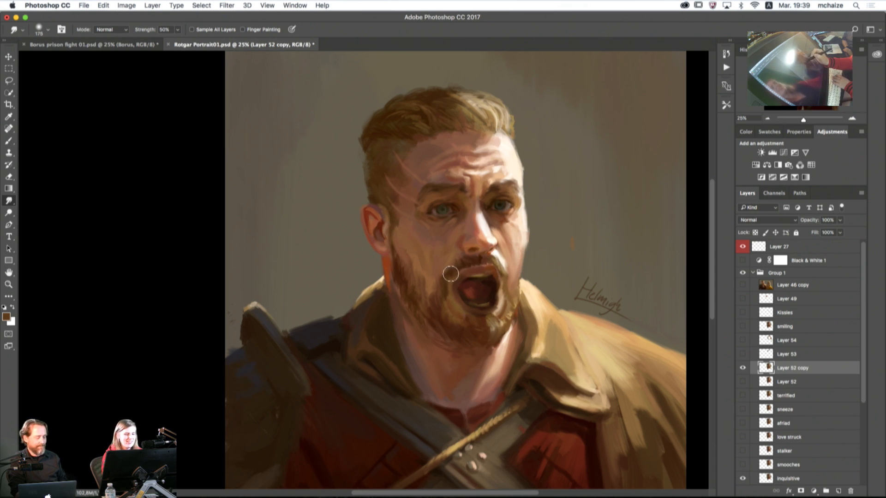
key("bracketright")
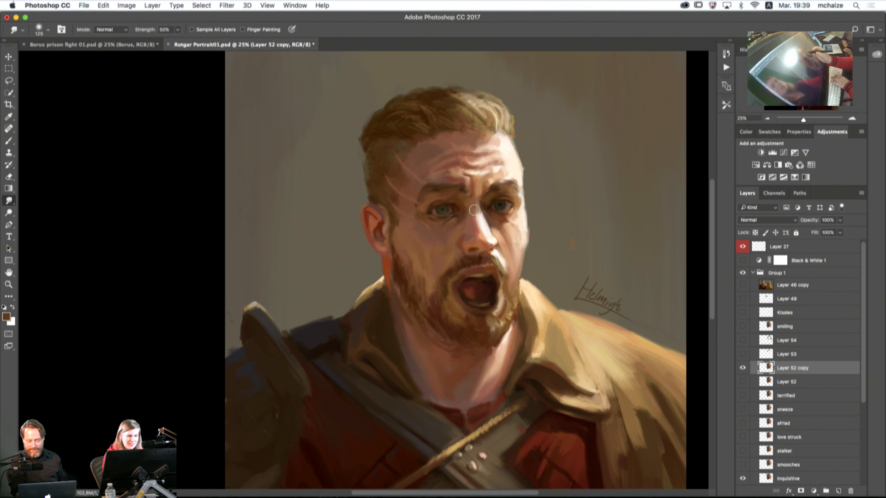
Step: Brush lighter sampled skin tones onto the shadow-side cheek beneath the eye
key("b")
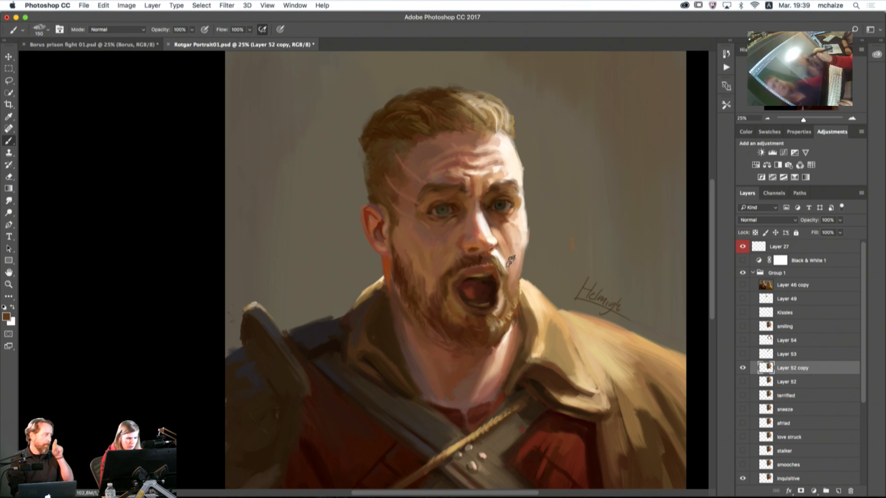
left_click(515, 234, "alt")
mouse_move(438, 238)
left_mouse_down()
mouse_move(458, 177)
mouse_move(450, 138)
mouse_move(451, 180)
mouse_move(434, 241)
mouse_move(423, 229)
mouse_move(441, 231)
mouse_move(439, 244)
mouse_move(452, 233)
mouse_move(425, 227)
mouse_move(422, 235)
mouse_move(439, 255)
mouse_move(420, 214)
mouse_move(448, 240)
mouse_move(428, 248)
left_mouse_up()
left_click(439, 242, "alt")
left_click(447, 143, "alt")
left_click(443, 243, "alt")
left_click(439, 259, "alt")
key("bracketright")
key("bracketright")
key("bracketright")
key("bracketright")
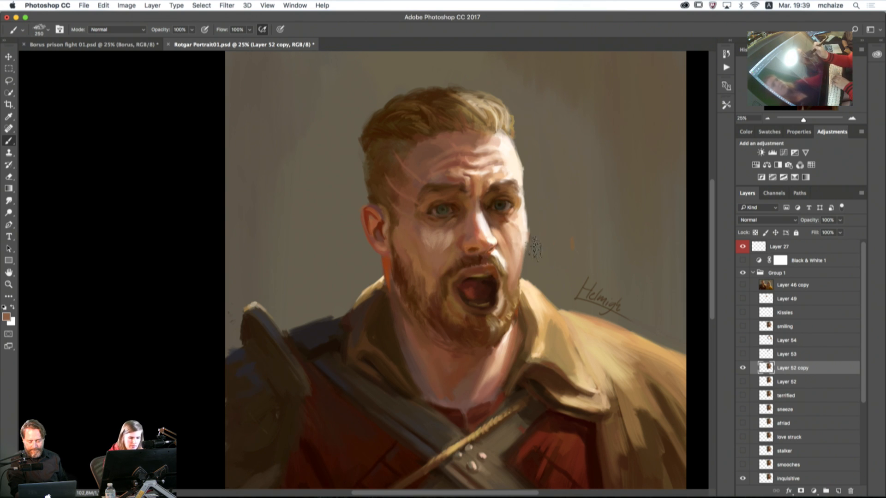
Step: Shade the lit-side cheek beside the nose with a small reddish-brown brush to suggest a fold
key("bracketleft")
key("bracketleft")
key("bracketleft")
key("bracketleft")
key("bracketleft")
key("bracketleft")
key("bracketleft")
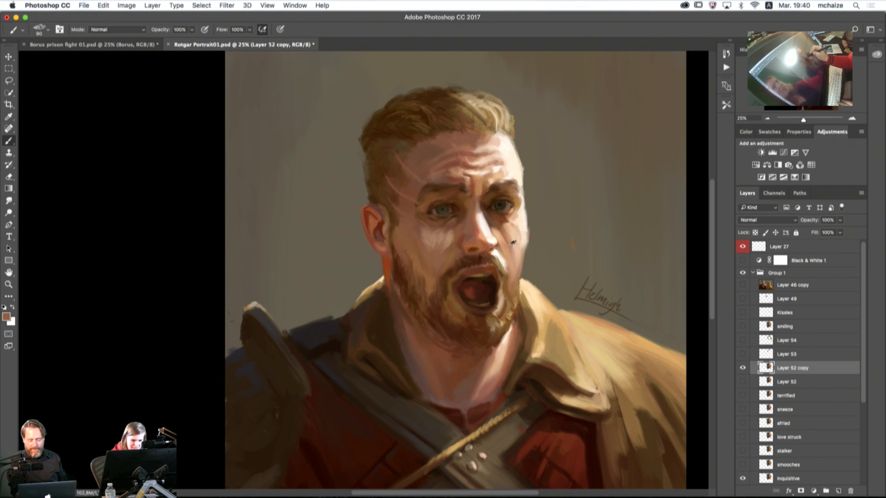
Step: Thin and reshape the eyebrows with sampled skin and dark brown colours
key("bracketleft")
key("bracketleft")
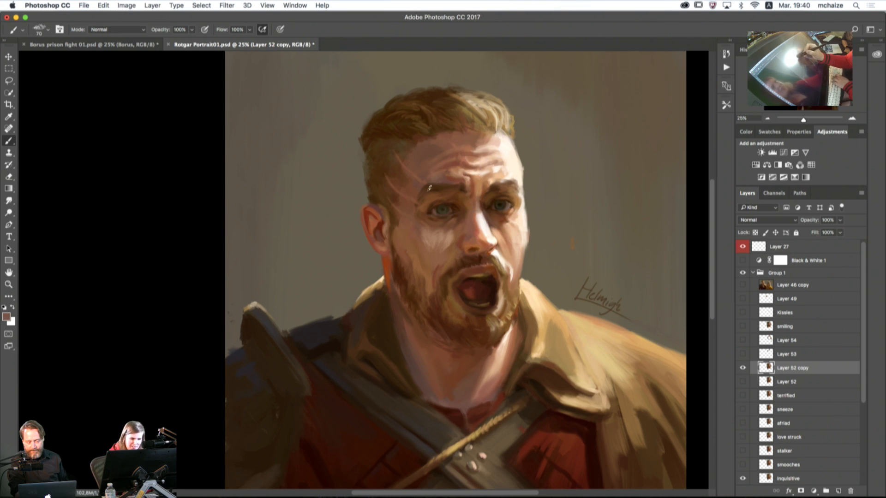
left_click(441, 188, "alt")
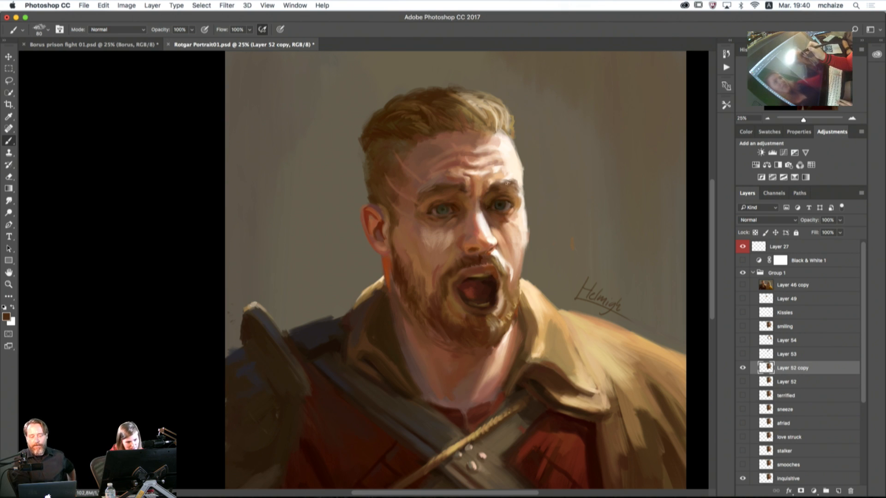
left_click(512, 176, "alt")
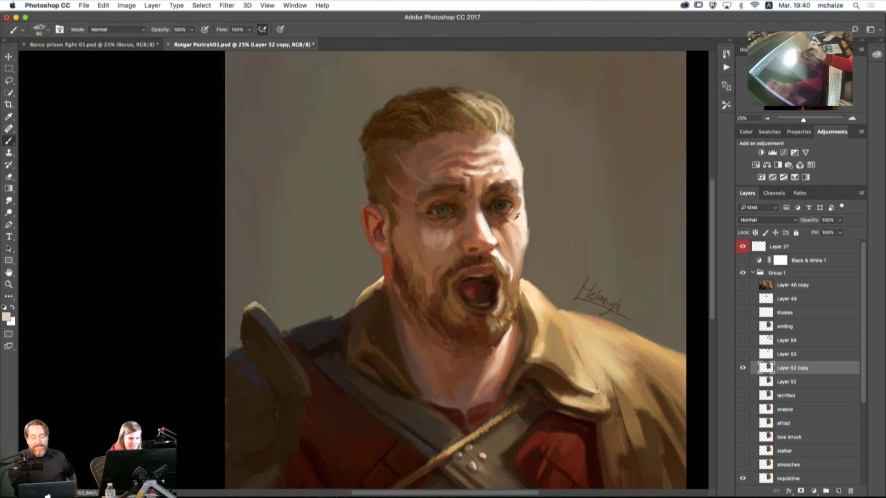
Step: Rework the moustache edge, upper lip and mouth corners with sampled reddish, dark brown and light skin colours
left_click(459, 240, "alt")
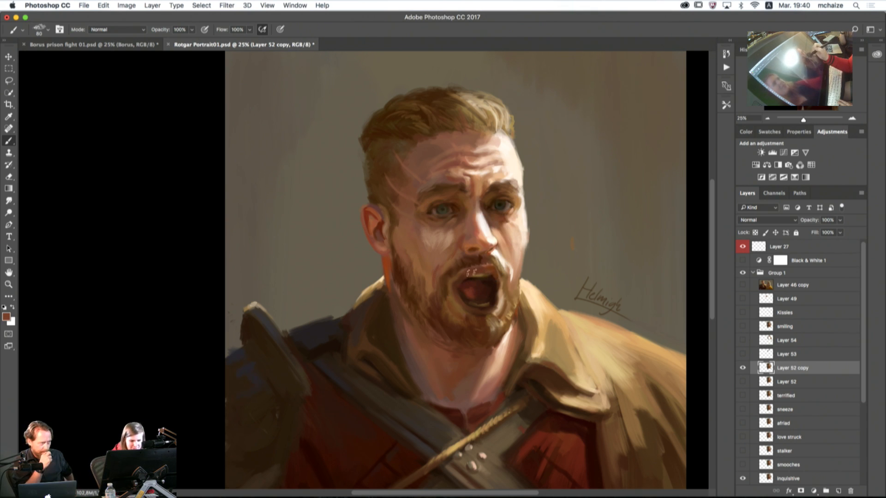
left_click(502, 252, "alt")
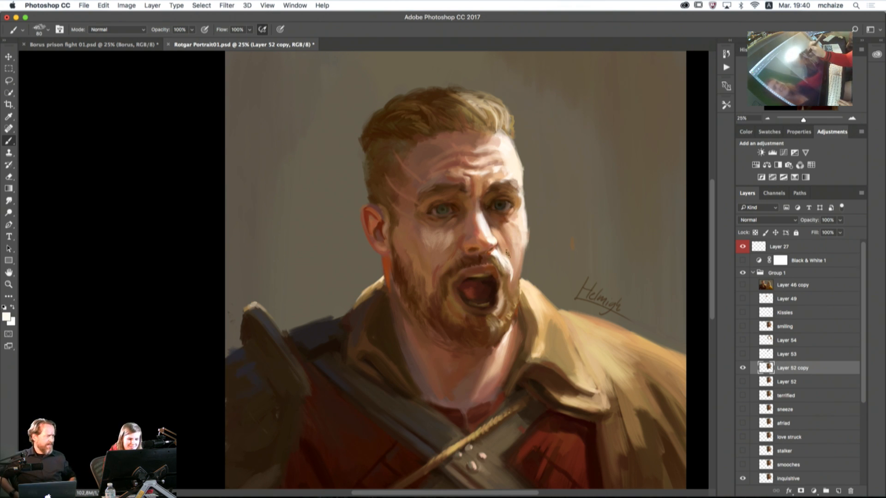
left_click(463, 295, "alt")
key("[")
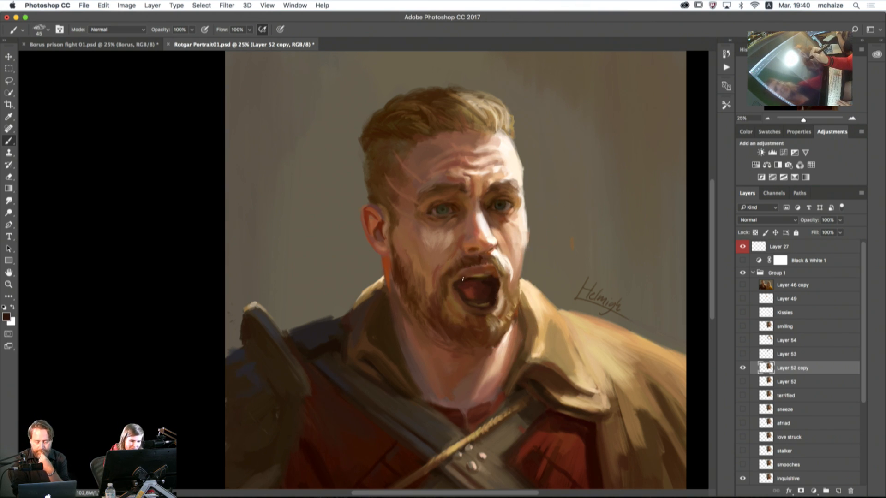
left_click(463, 277, "alt")
left_click(457, 277, "alt")
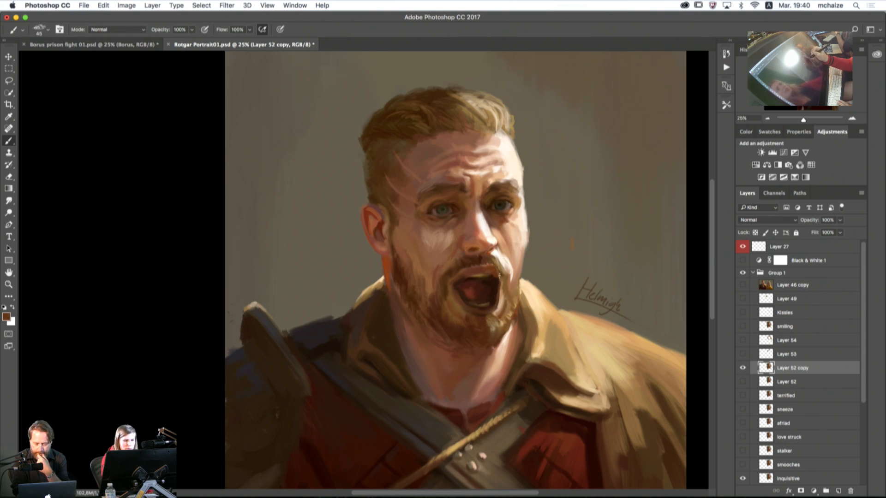
left_click(502, 290, "alt")
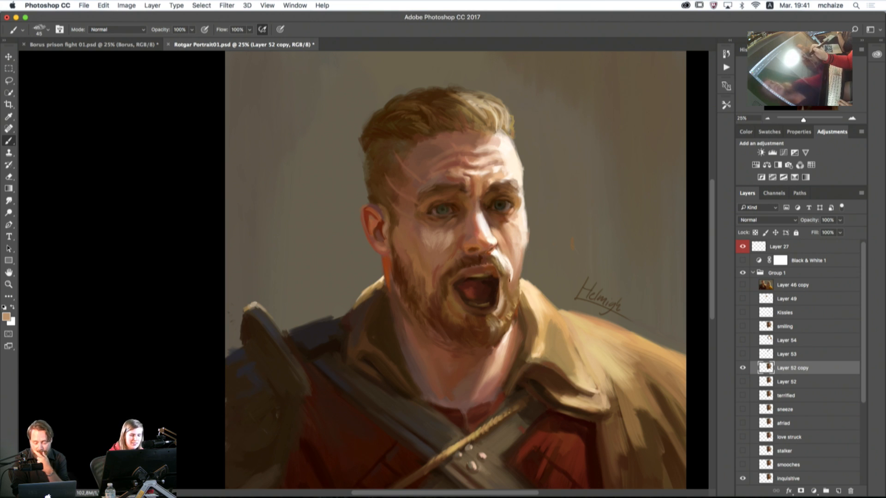
left_click(448, 261, "alt")
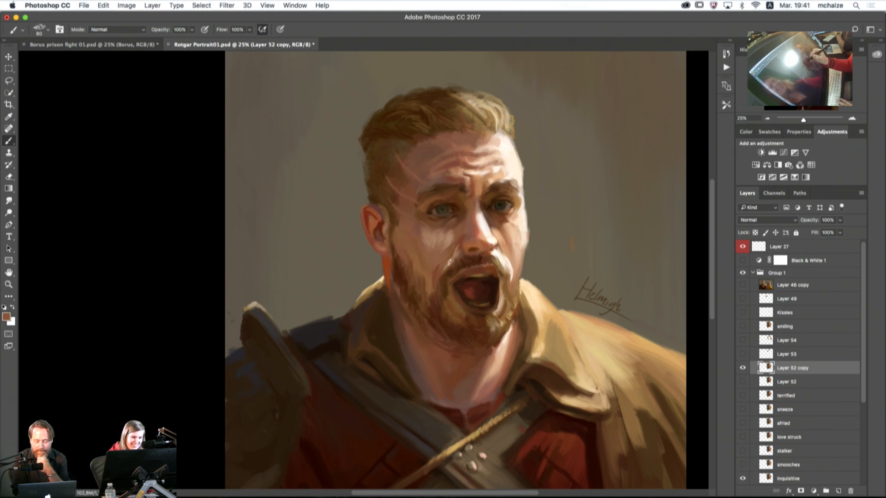
Step: Blend the cheek areas beside the nose and above the moustache with sampled warm skin colour
left_click(440, 255, "alt")
key("bracketright")
key("bracketright")
key("bracketright")
key("bracketright")
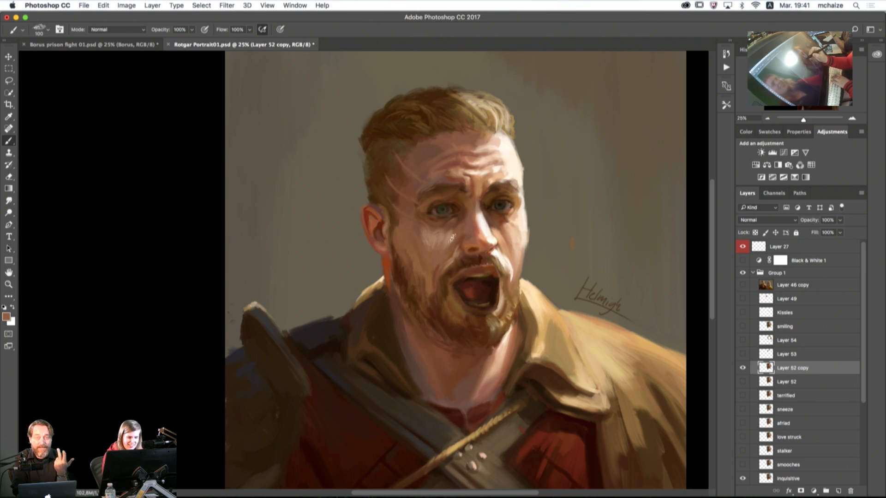
key("bracketleft")
key("bracketleft")
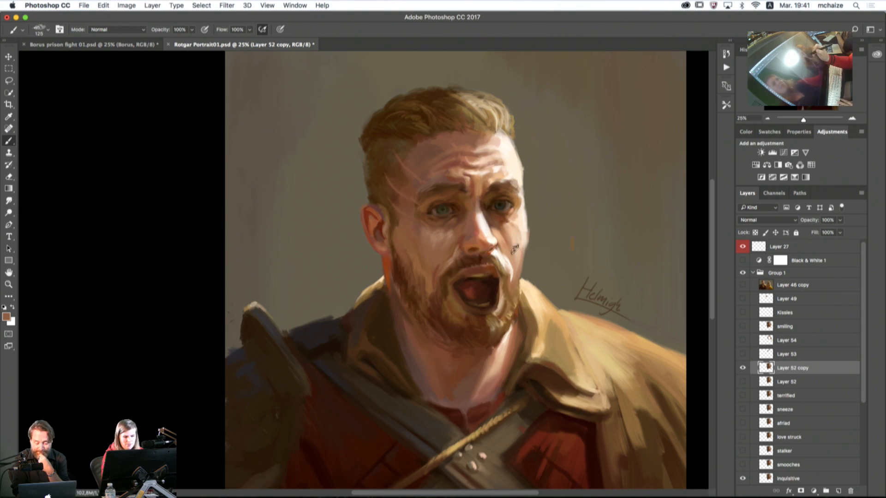
Step: Compare the repainted Layer 52 copy with Layer 52 by toggling its visibility, and delete the copy
left_click(742, 368)
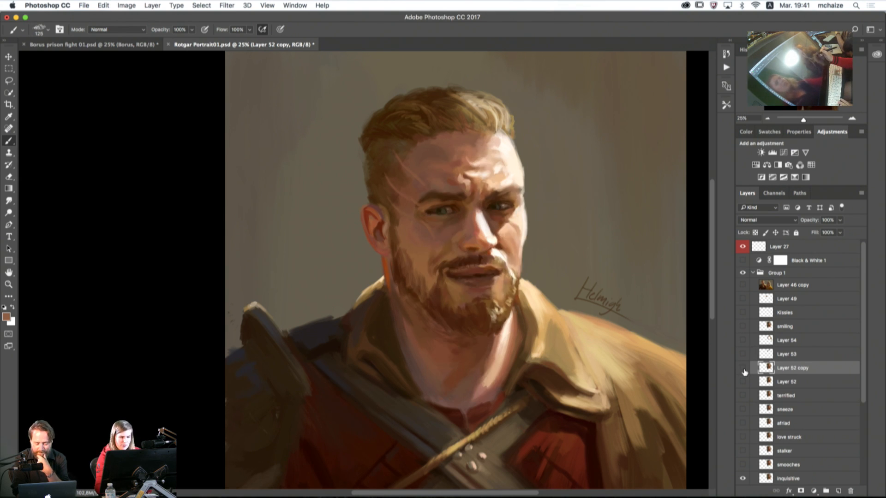
left_click(744, 368)
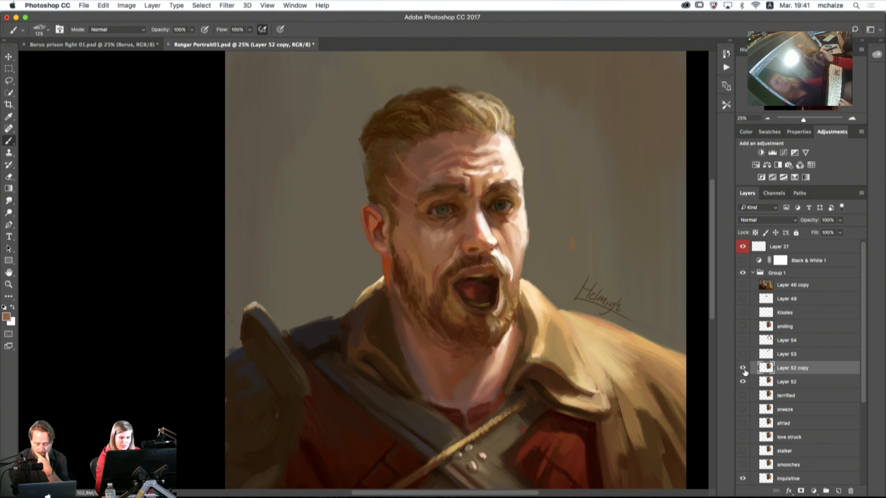
left_click(743, 369)
left_click(743, 369)
left_click(743, 368)
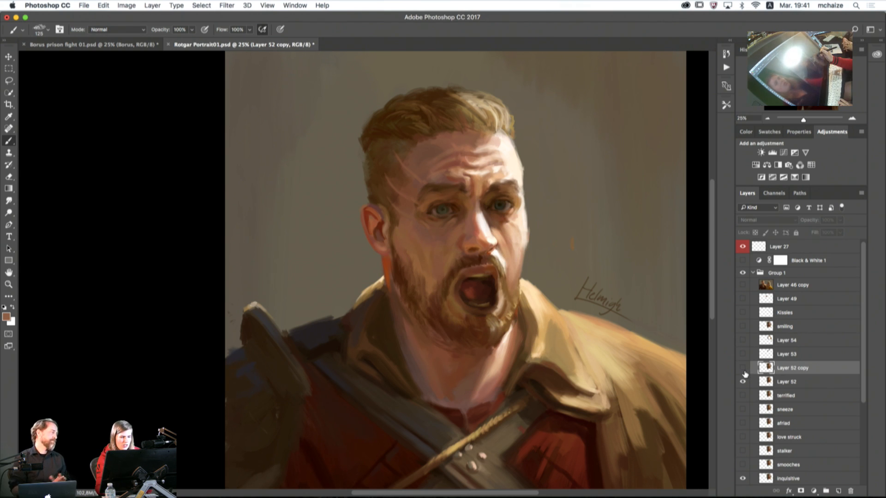
left_click(743, 369)
left_click(743, 369)
left_click(743, 369)
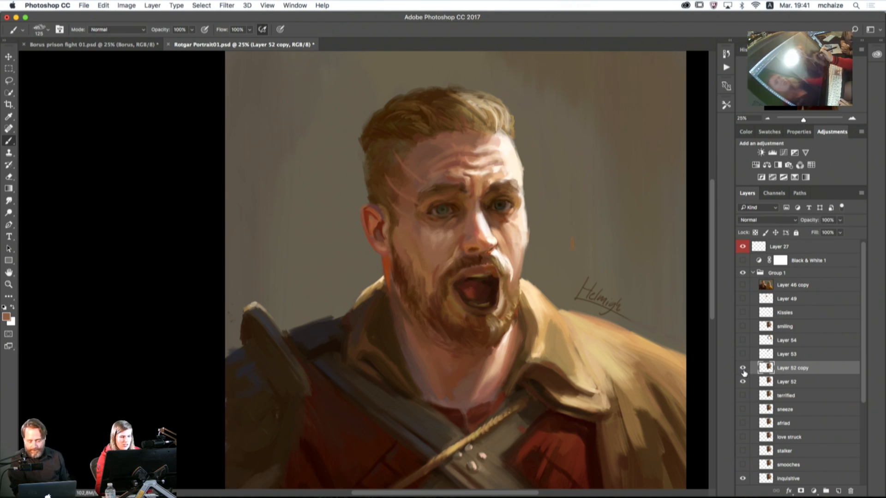
left_click_drag(773, 368, 850, 491)
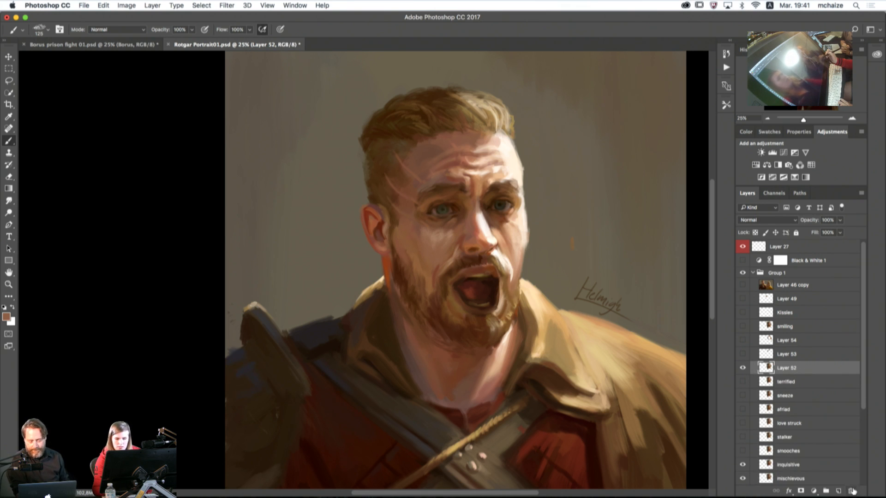
Step: Toggle the visibility of Layer 52 to compare the shouting face with the closed-mouth expression beneath it
left_click(743, 368)
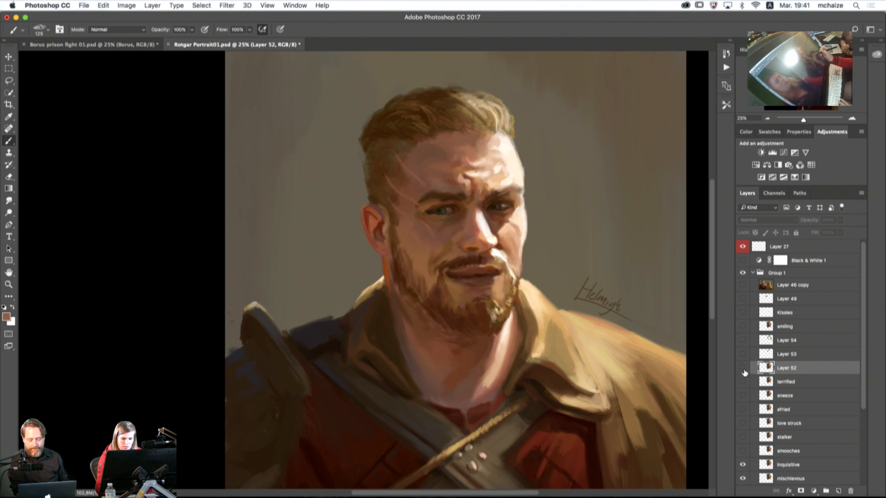
left_click(743, 370)
left_click(743, 370)
left_click(744, 369)
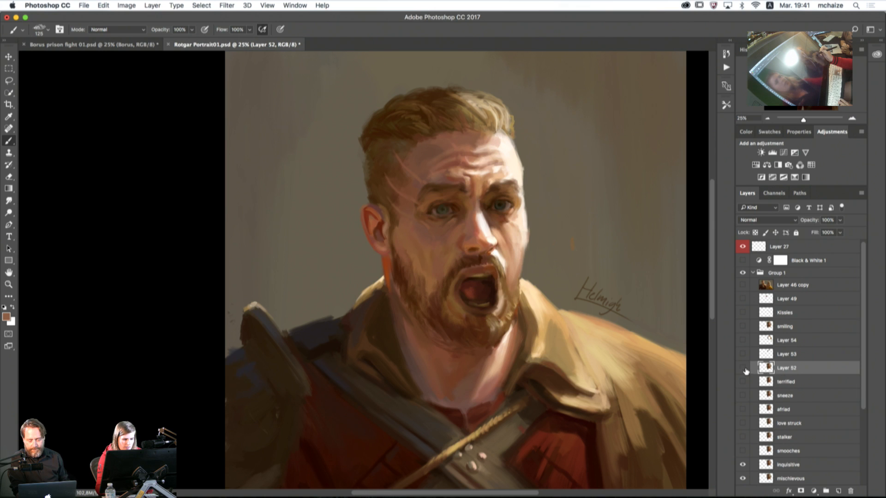
left_click(744, 369)
left_click(743, 368)
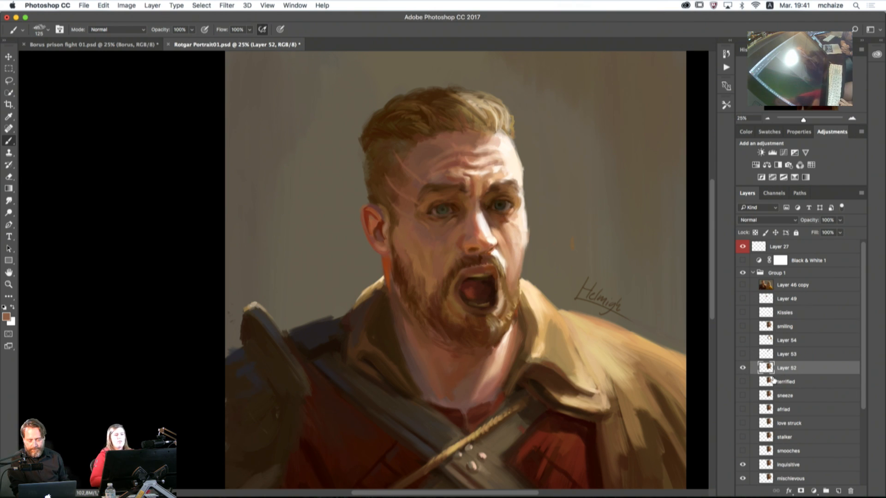
key("super+plus")
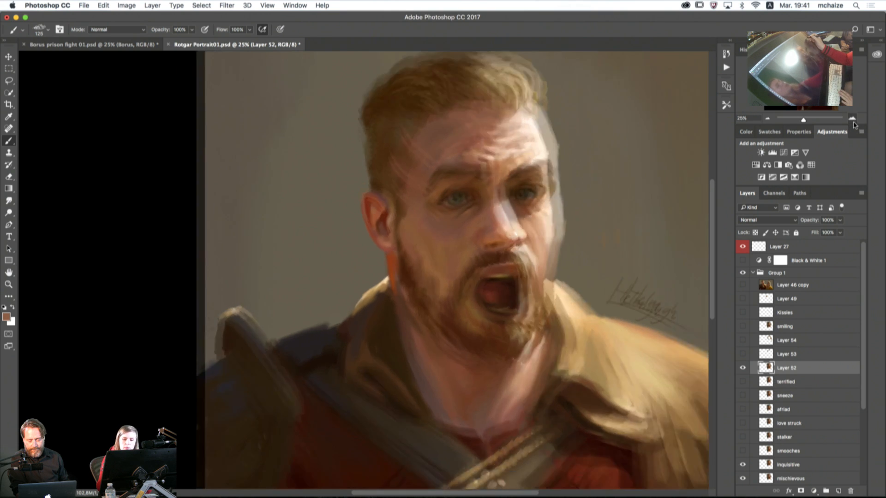
left_click_drag(626, 185, 534, 286)
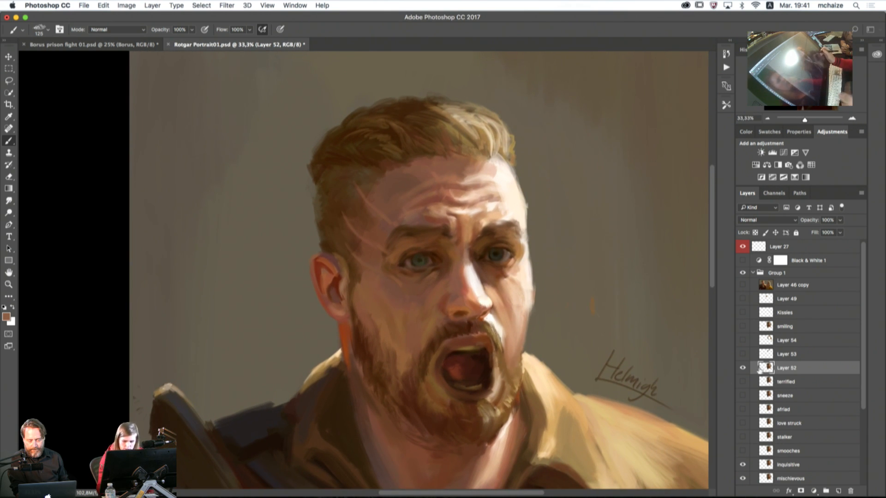
Step: Copy the iris of the eye nearer the ear from Layer 52 to a new layer and shift it slightly toward that ear
key("l")
mouse_move(425, 252)
left_mouse_down()
mouse_move(415, 251)
mouse_move(410, 277)
mouse_move(432, 274)
mouse_move(425, 246)
left_mouse_up()
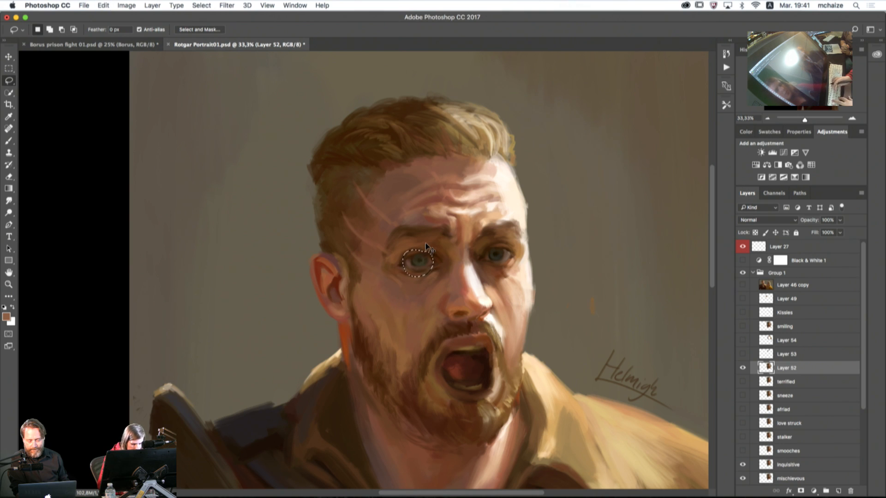
key("ctrl+j")
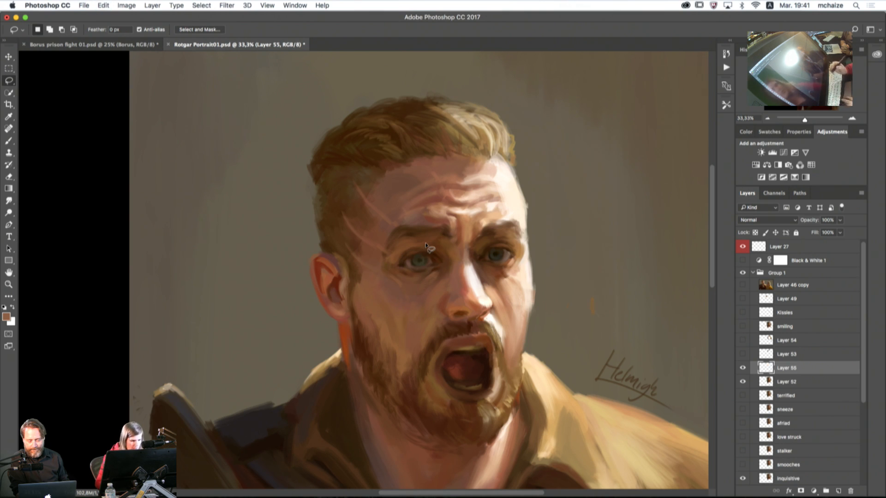
left_click(9, 56)
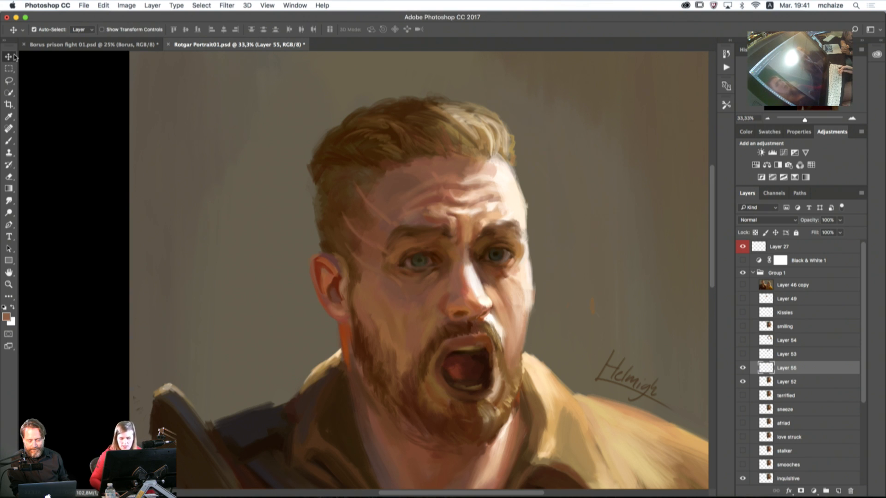
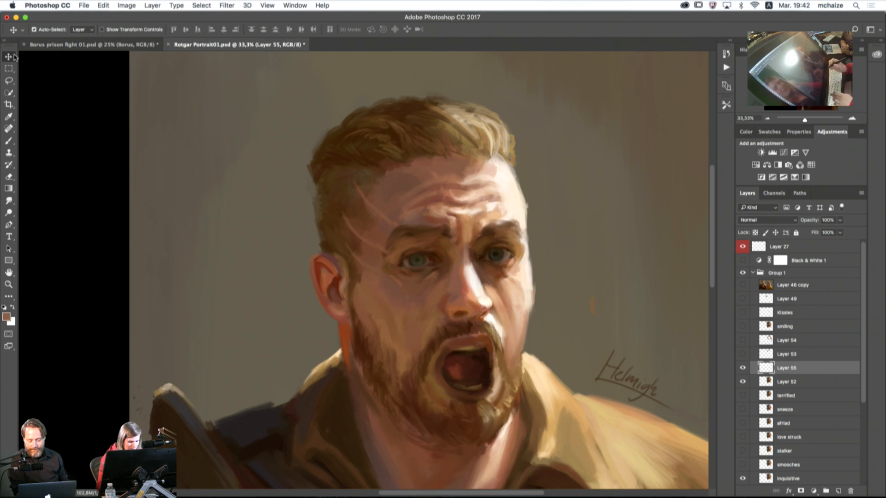
Step: Clean up around the shifted iris with a size 70 eraser and a size 40 brush in sampled dark brown, comparing with Layer 55 hidden
key("e")
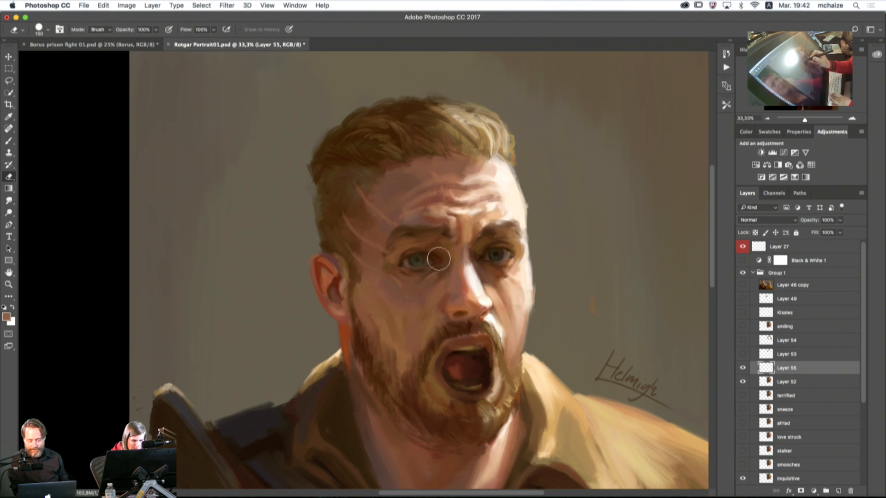
left_click(744, 368)
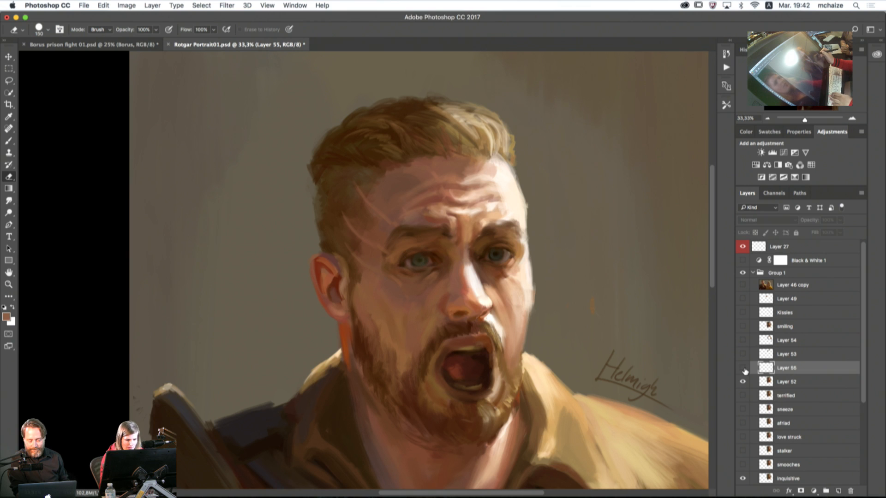
left_click(743, 369)
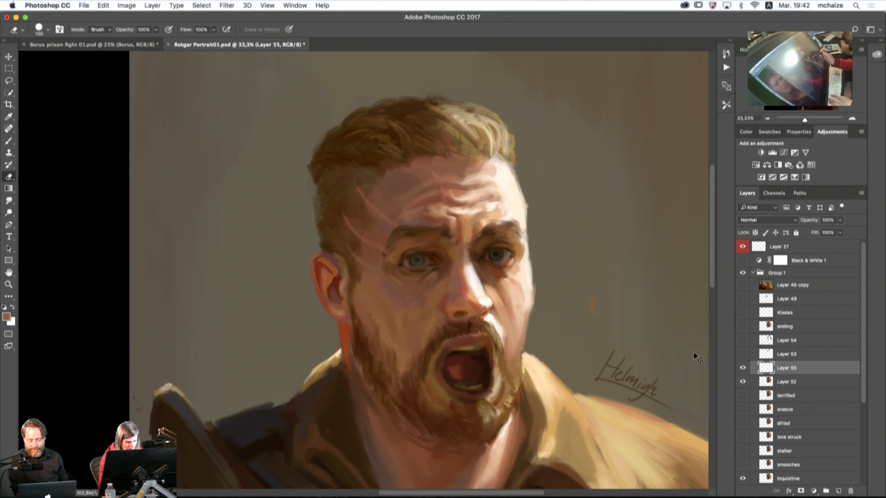
key("bracketleft")
key("bracketleft")
key("bracketleft")
key("bracketleft")
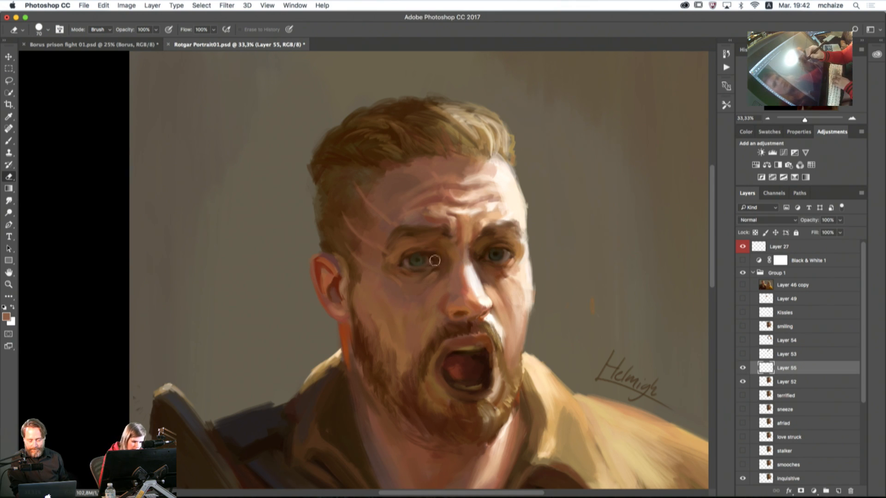
key("b")
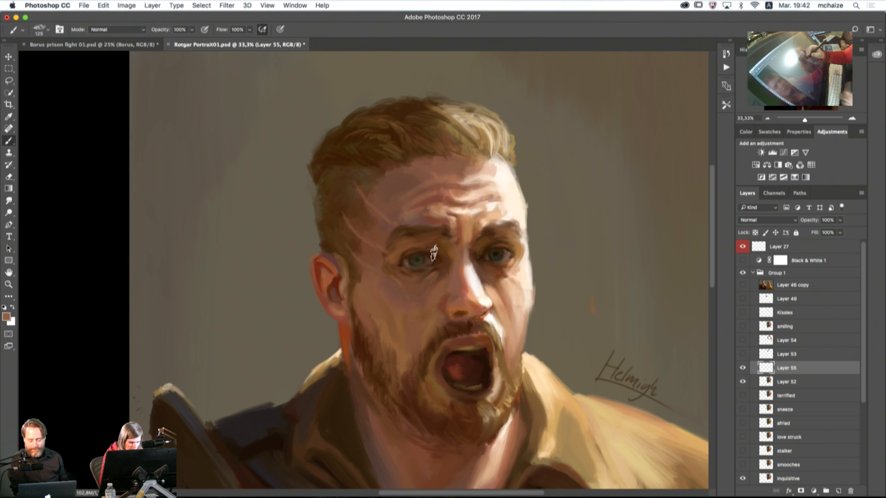
left_click(432, 259, "alt")
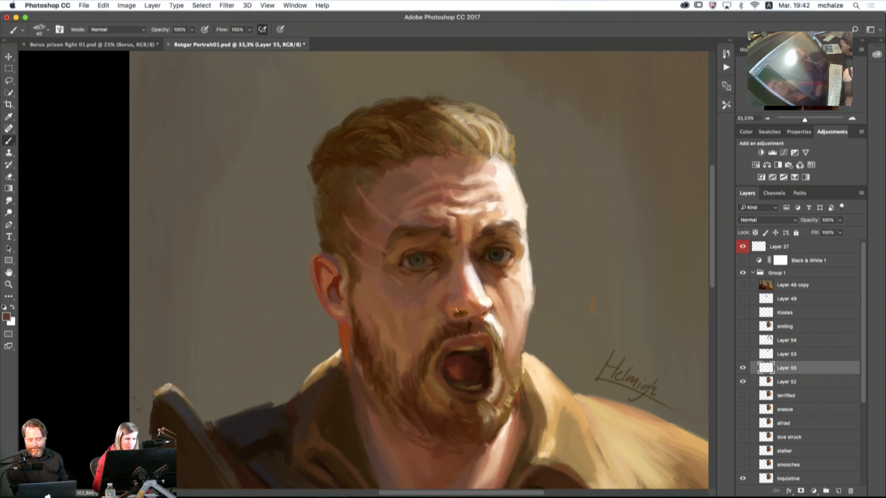
left_click(744, 368)
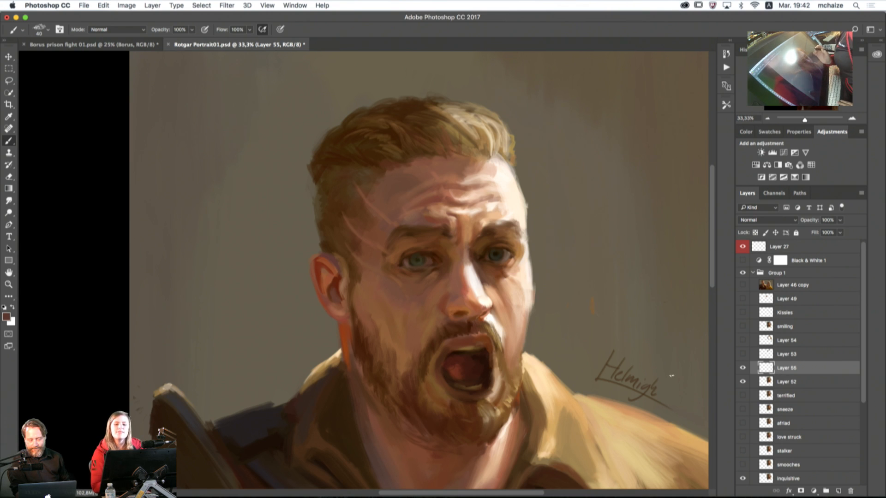
Step: Try a textured size 400 brush with a stroke on the background beside the face, and undo the stroke
right_click(673, 425)
double_click(669, 317)
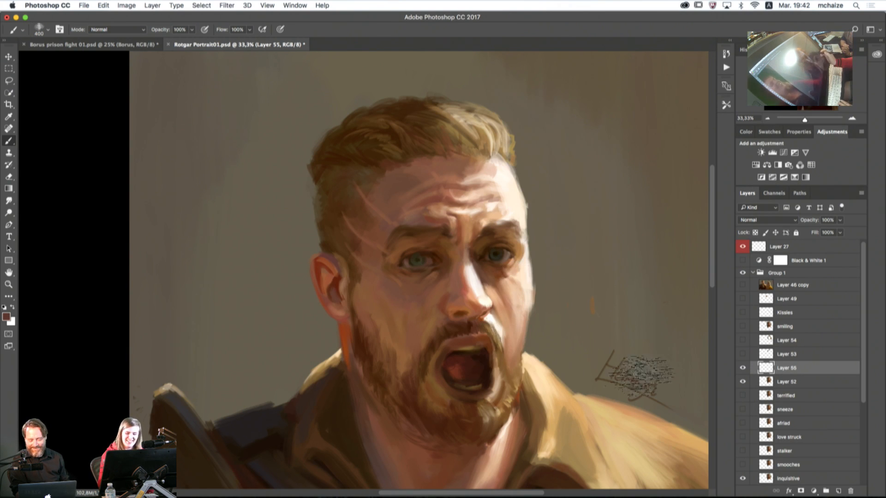
left_click(743, 368)
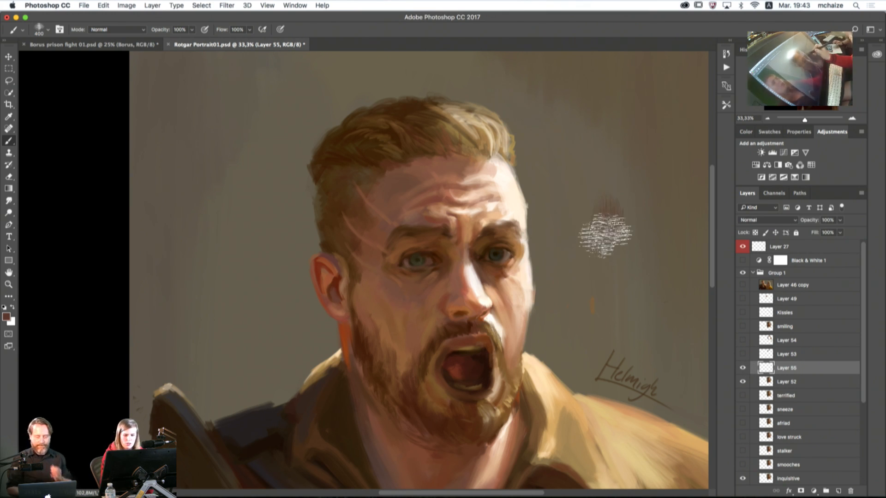
mouse_move(607, 237)
left_mouse_down()
mouse_move(611, 304)
mouse_move(629, 324)
mouse_move(621, 231)
mouse_move(641, 111)
mouse_move(598, 215)
mouse_move(663, 279)
mouse_move(584, 315)
mouse_move(598, 375)
mouse_move(650, 343)
mouse_move(574, 249)
mouse_move(665, 172)
mouse_move(598, 130)
mouse_move(643, 218)
mouse_move(636, 303)
mouse_move(560, 355)
mouse_move(655, 375)
mouse_move(623, 306)
mouse_move(600, 316)
left_mouse_up()
key("super+z")
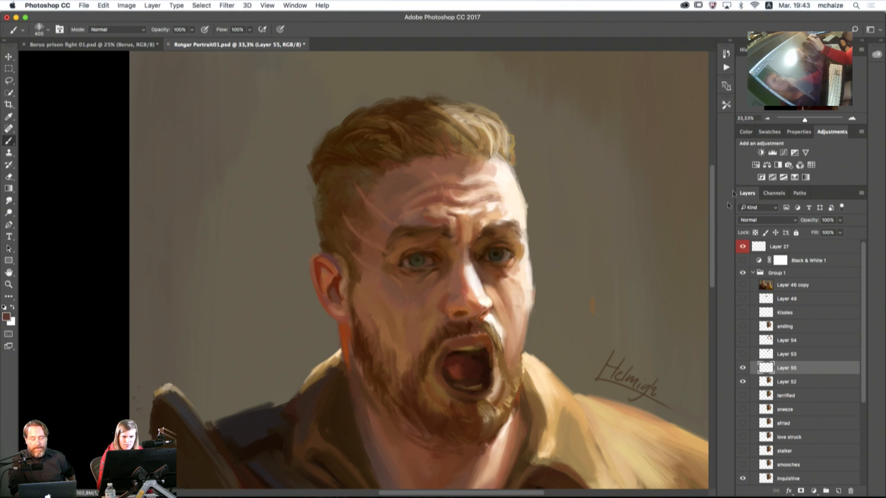
Step: Try the MUNCH - Filbert preset with looping strokes on the background beside the face, and undo them
left_click(725, 105)
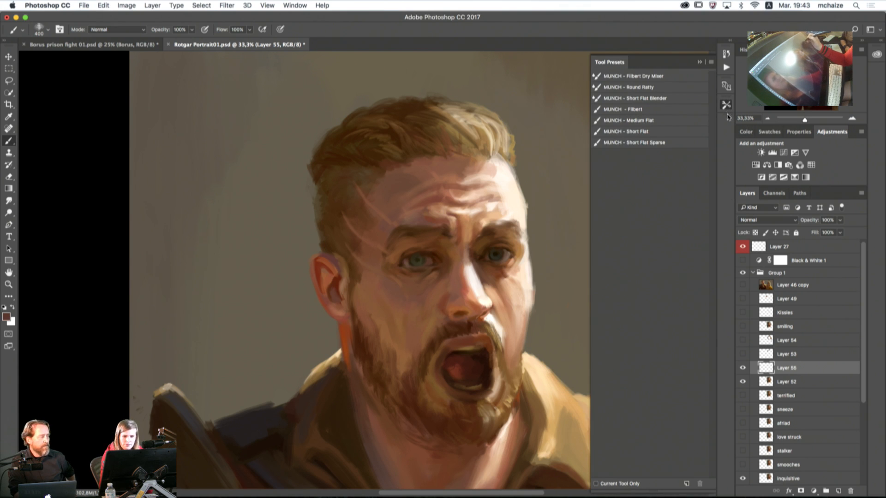
left_click(654, 111)
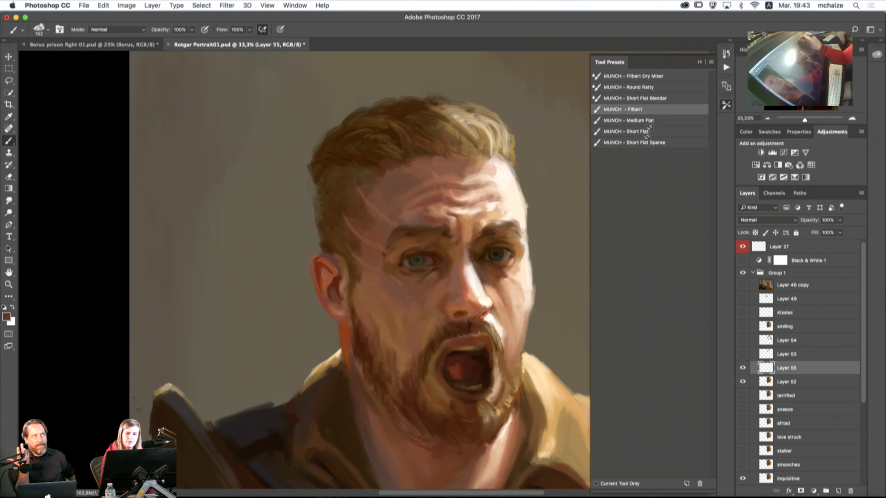
left_click(699, 64)
mouse_move(576, 214)
left_mouse_down()
mouse_move(606, 186)
mouse_move(625, 218)
mouse_move(593, 295)
mouse_move(622, 300)
mouse_move(623, 348)
mouse_move(588, 280)
mouse_move(632, 154)
mouse_move(636, 198)
left_mouse_up()
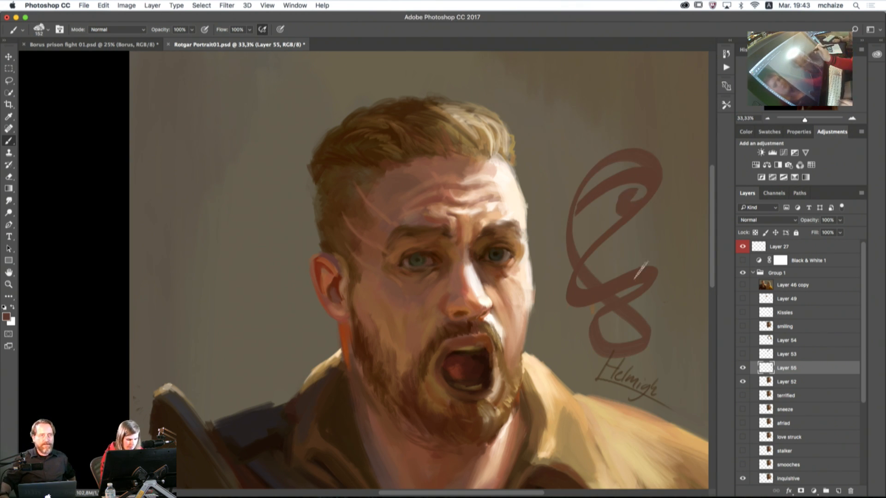
key("super+z")
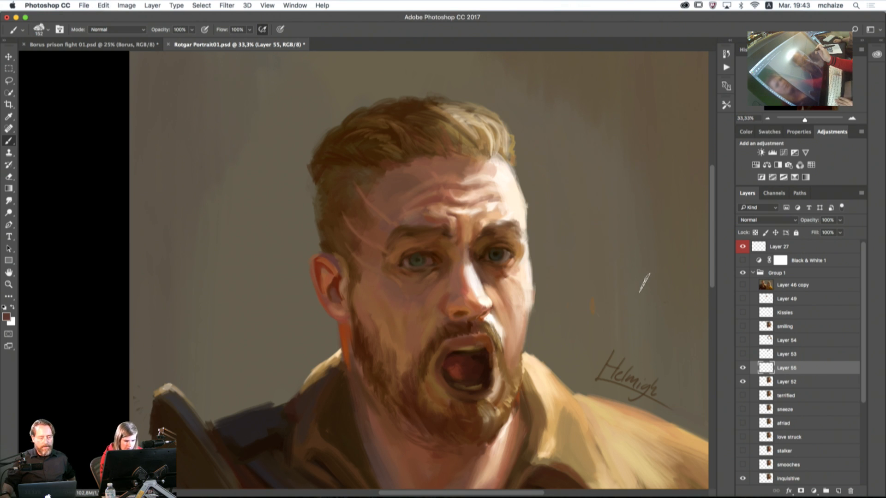
Step: Try the MUNCH - Filbert Dry Mixer preset with a stroke above the signature, and undo it
left_click(726, 104)
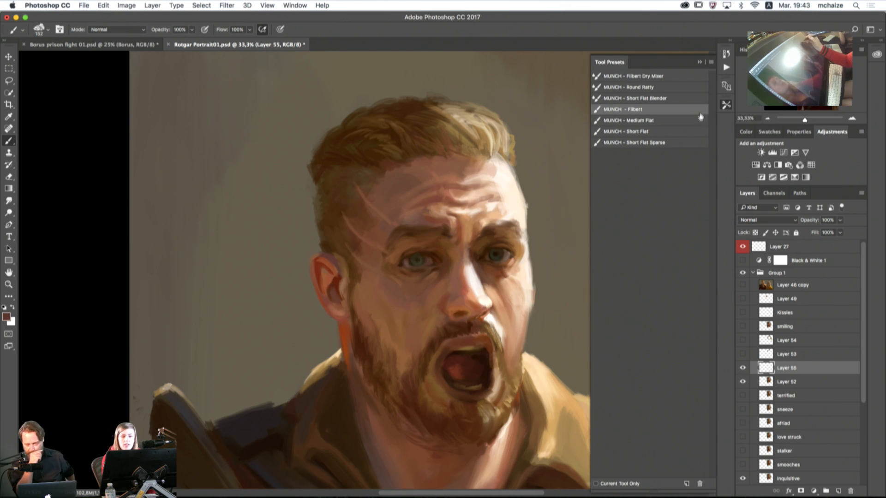
left_click(657, 77)
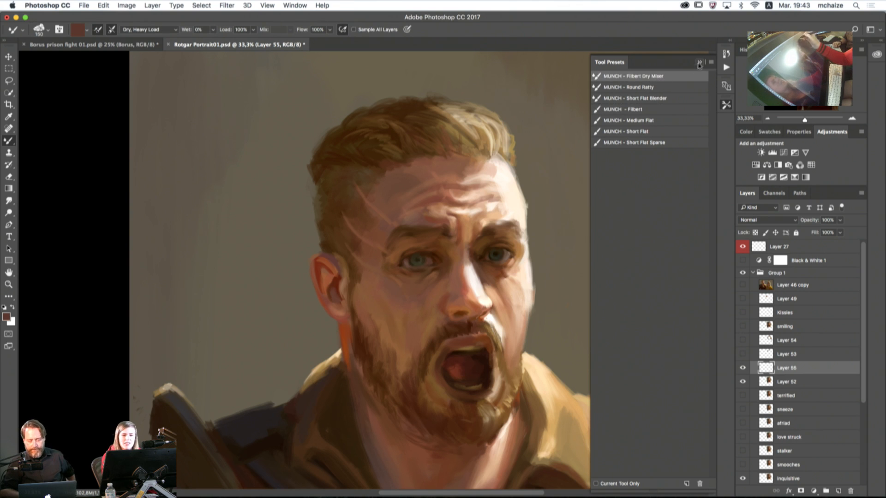
left_click(700, 62)
mouse_move(568, 316)
left_mouse_down()
mouse_move(551, 363)
mouse_move(558, 411)
mouse_move(605, 389)
mouse_move(608, 411)
mouse_move(573, 342)
mouse_move(590, 316)
mouse_move(608, 360)
left_mouse_up()
key("super+z")
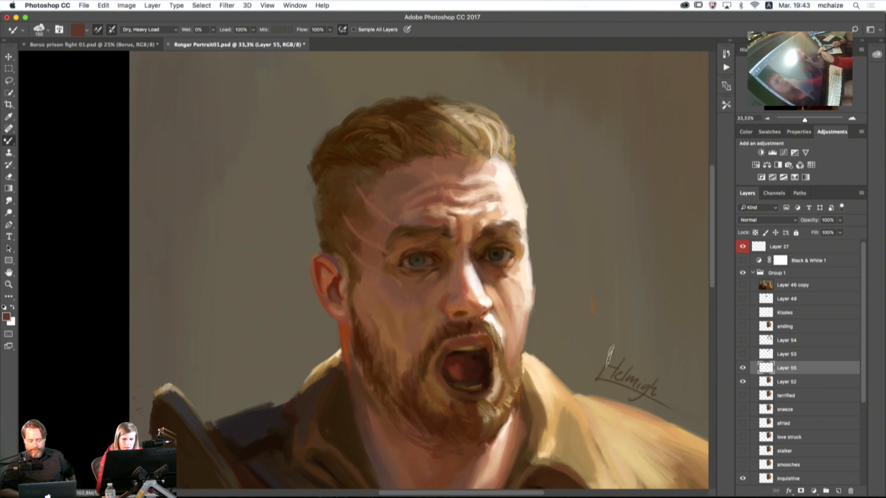
Step: Switch to the MUNCH - Medium Flat brush preset and toggle Layer 55's visibility to compare the eye change
left_click(727, 105)
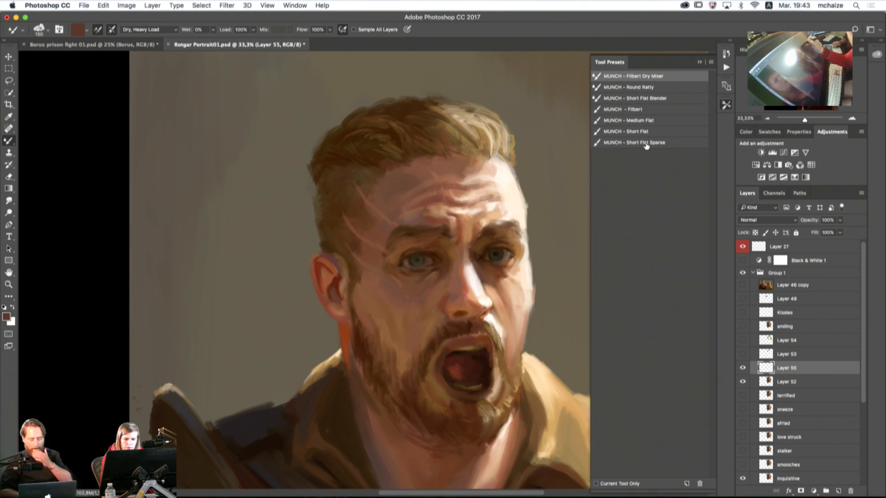
left_click(653, 121)
left_click(725, 105)
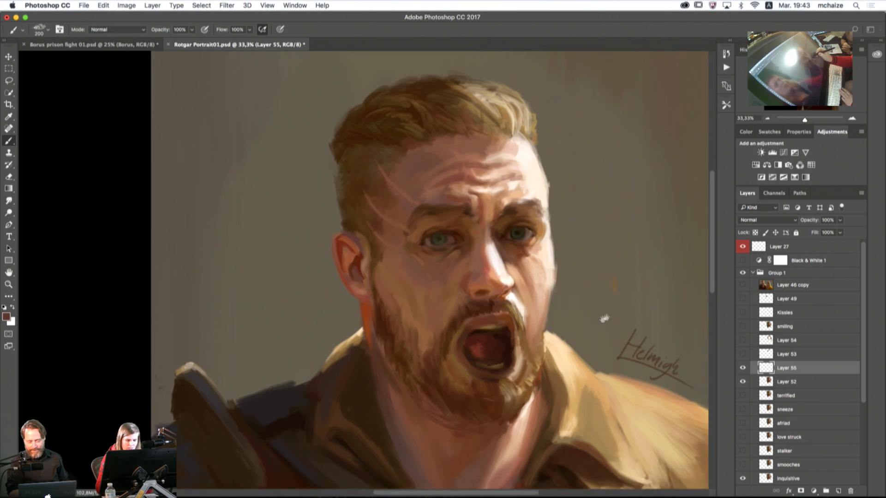
scroll(605, 351, "down", 3)
scroll(605, 350, "left", 4)
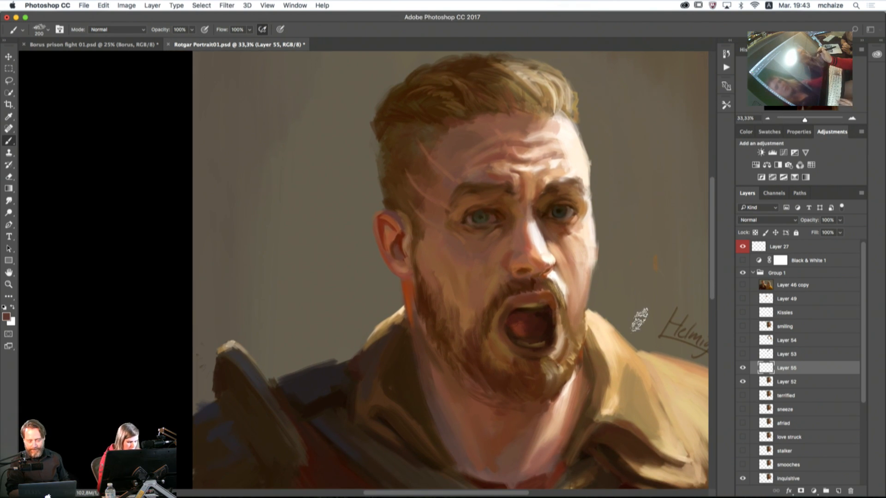
left_click(743, 369)
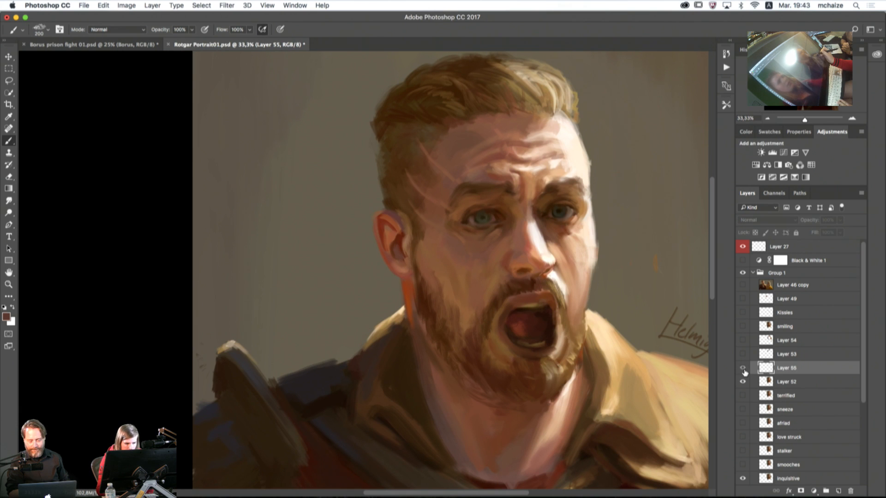
scroll(596, 291, "up", 3)
scroll(595, 290, "right", 4)
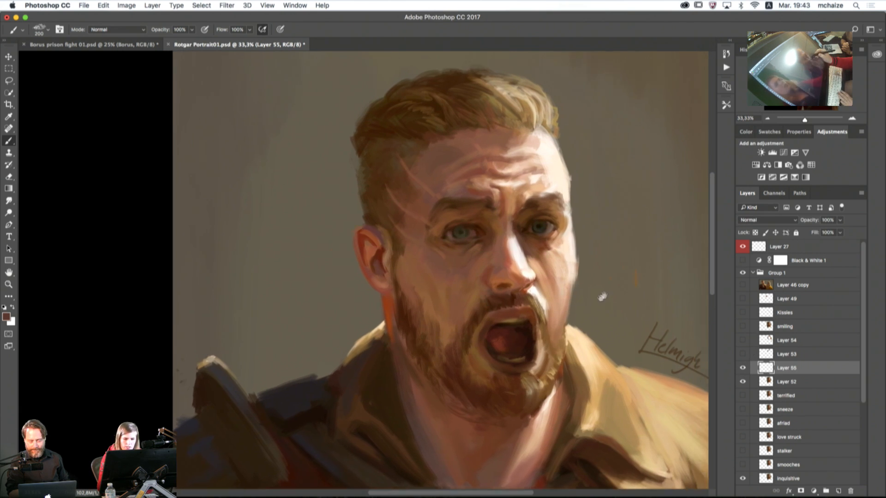
Step: Sample the warm skin and near-white highlight colours beside the moustache and set the brush size to 125
key("bracketleft")
key("bracketleft")
key("bracketleft")
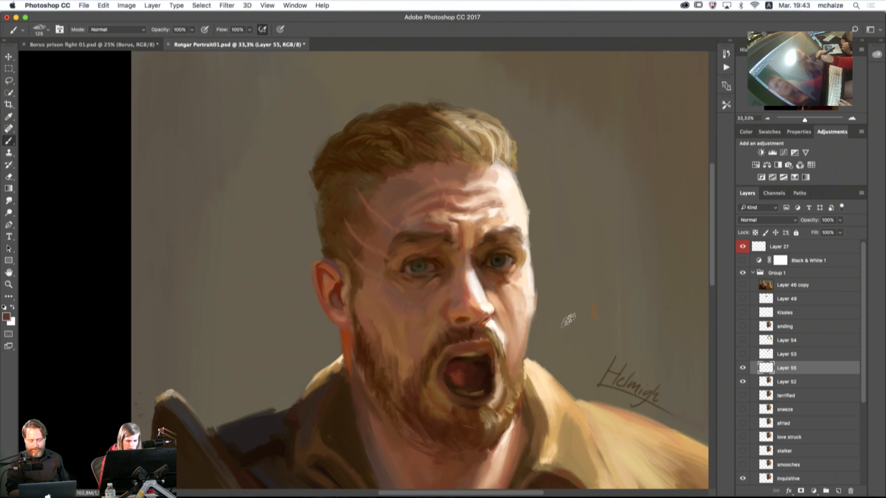
key("bracketleft")
key("bracketleft")
left_click(508, 332, "alt")
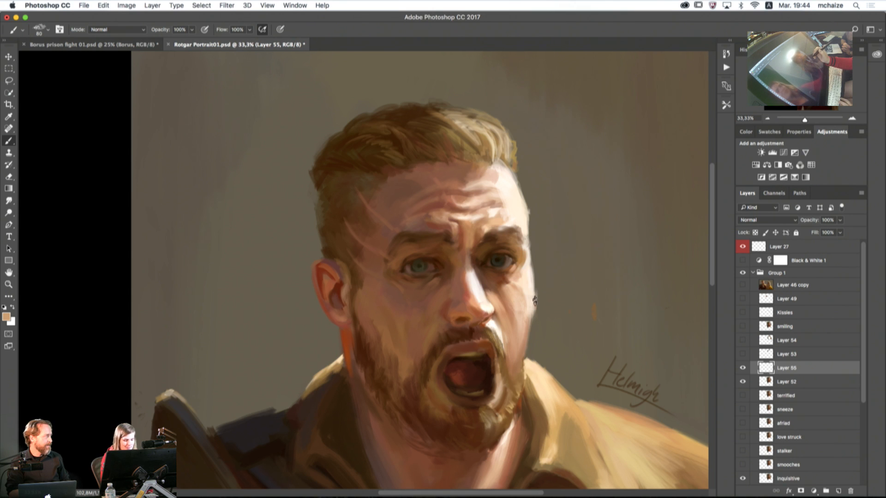
left_click(495, 327, "alt")
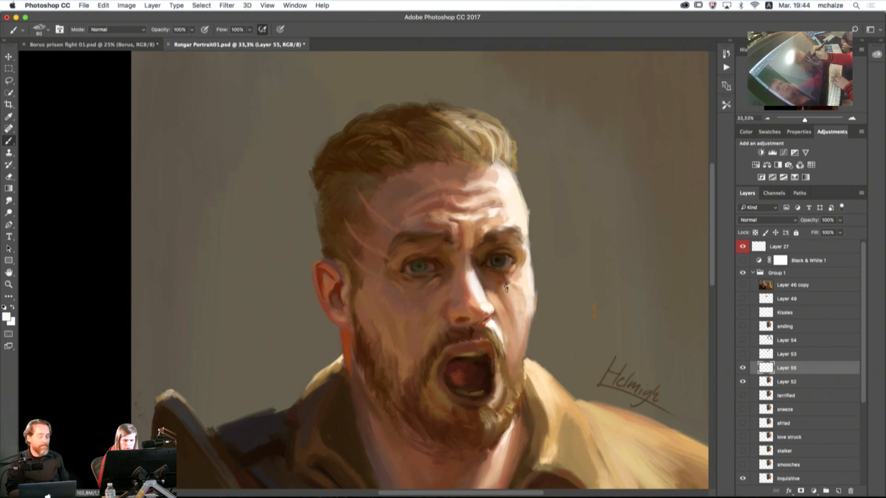
key("bracketright")
key("bracketright")
key("bracketright")
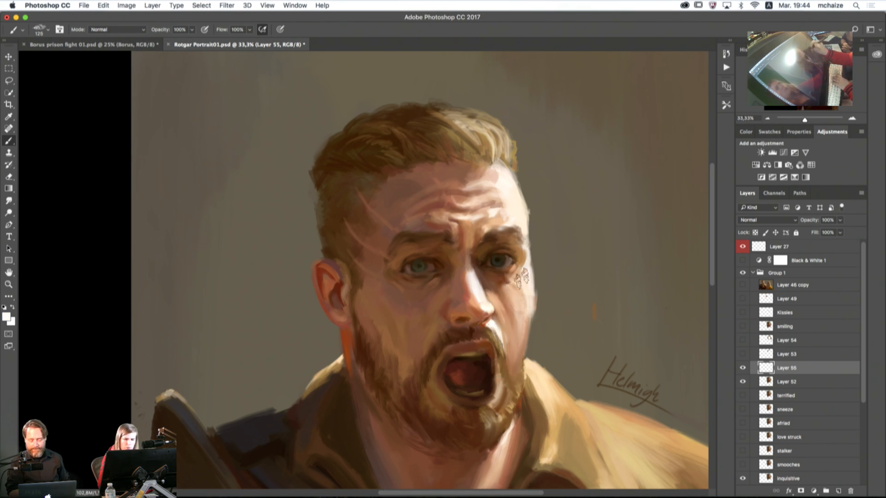
Step: Add a new layer above Layer 55, try a broad near-white size 700 stroke from the eye past the canvas edge, and undo the stroke
left_click(766, 120)
left_click(766, 120)
left_click(766, 120)
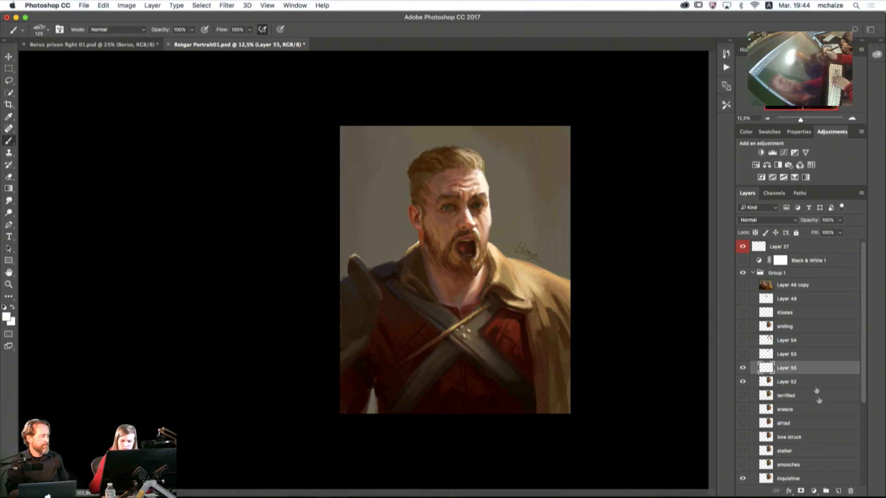
left_click(839, 491)
key("bracketright")
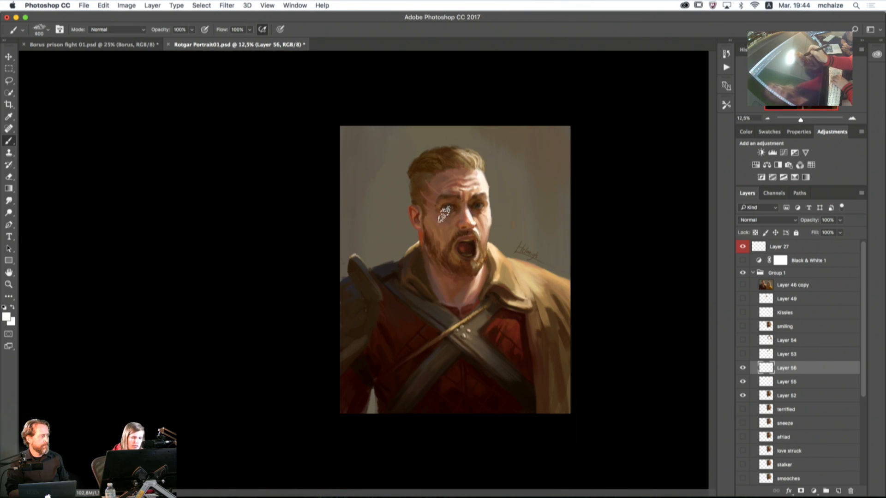
key("bracketright")
key("bracketright")
key("bracketright")
mouse_move(444, 215)
left_mouse_down()
mouse_move(325, 252)
mouse_move(222, 305)
mouse_move(155, 363)
left_mouse_up()
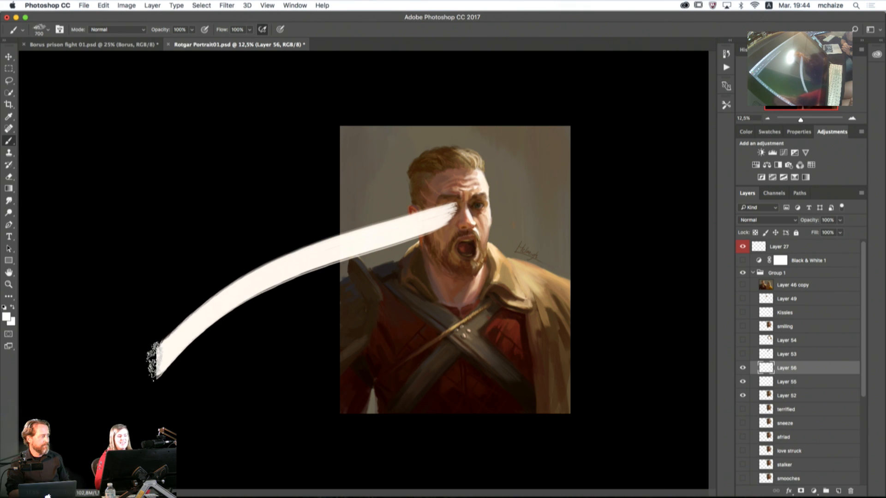
key("super+z")
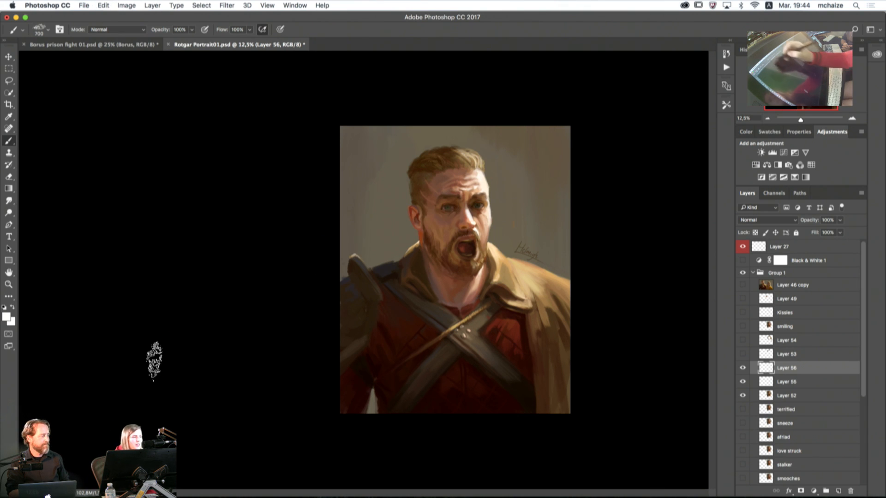
Step: Check the document's image size with its width and height in Pixels, leaving the size unchanged
left_click(127, 6)
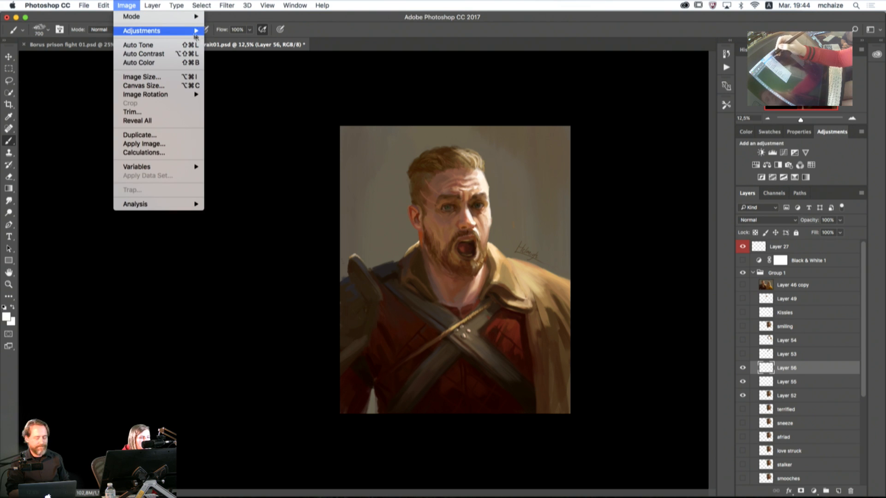
mouse_move(193, 38)
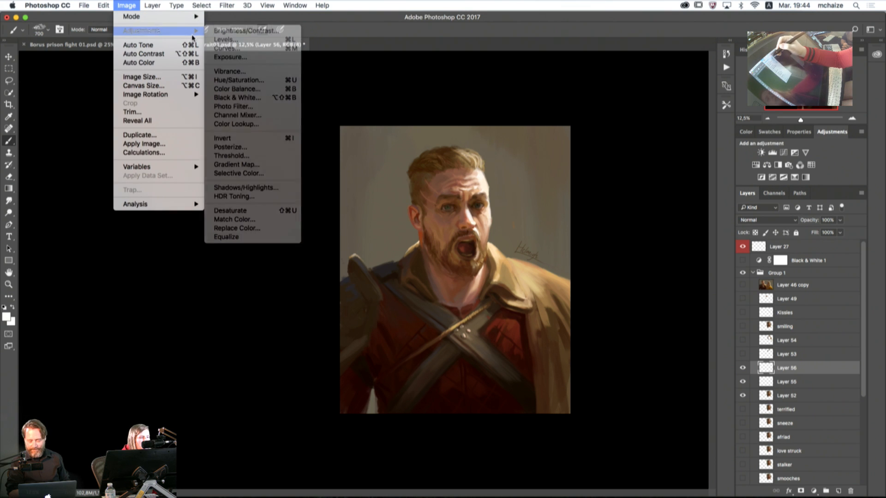
left_click(184, 77)
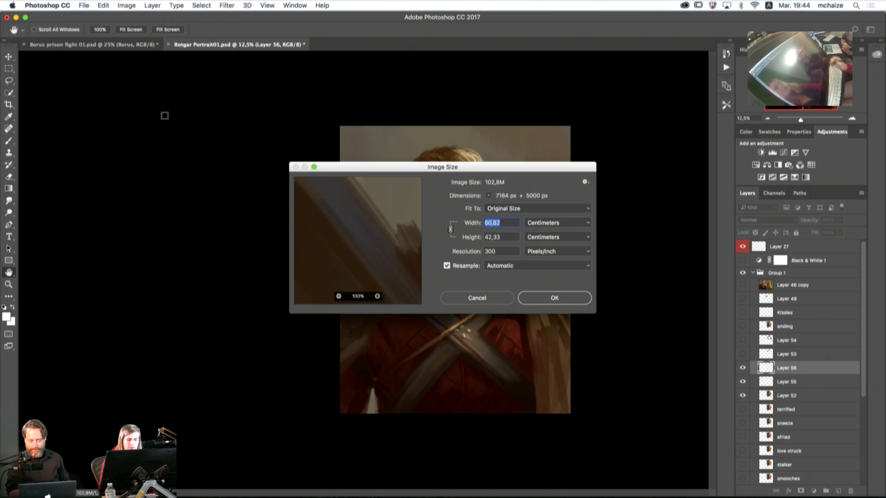
left_click(553, 217)
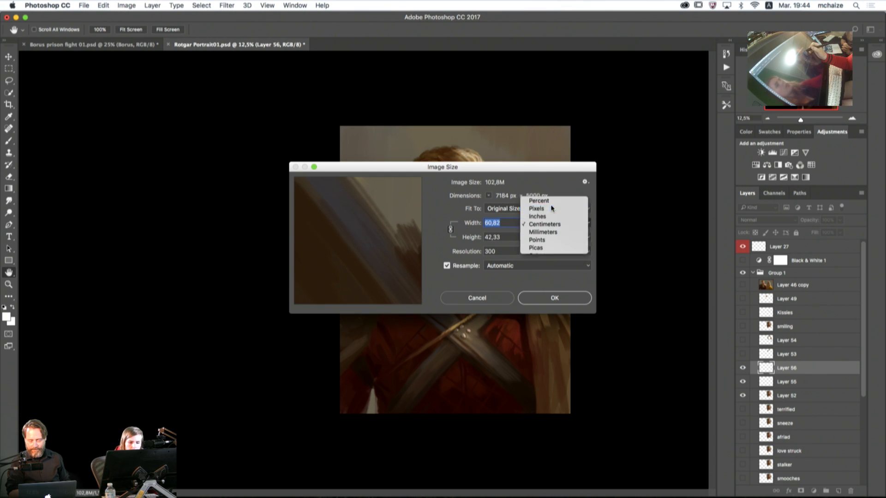
left_click(552, 205)
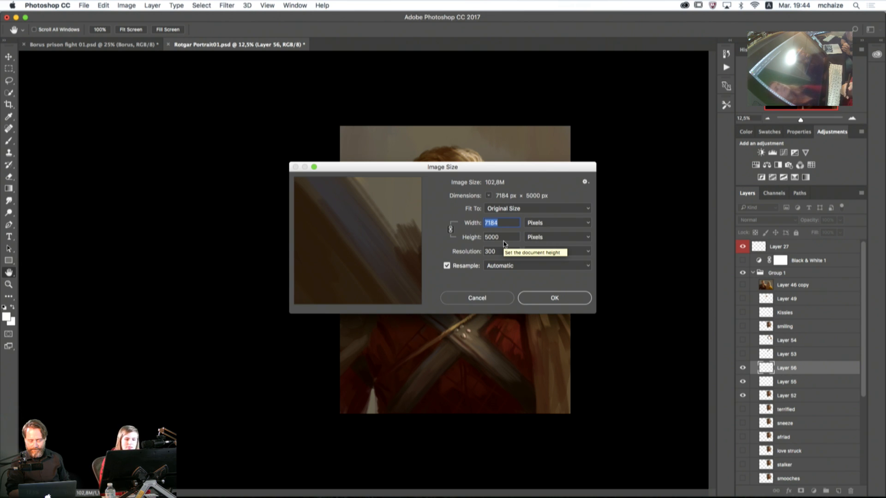
left_click(505, 298)
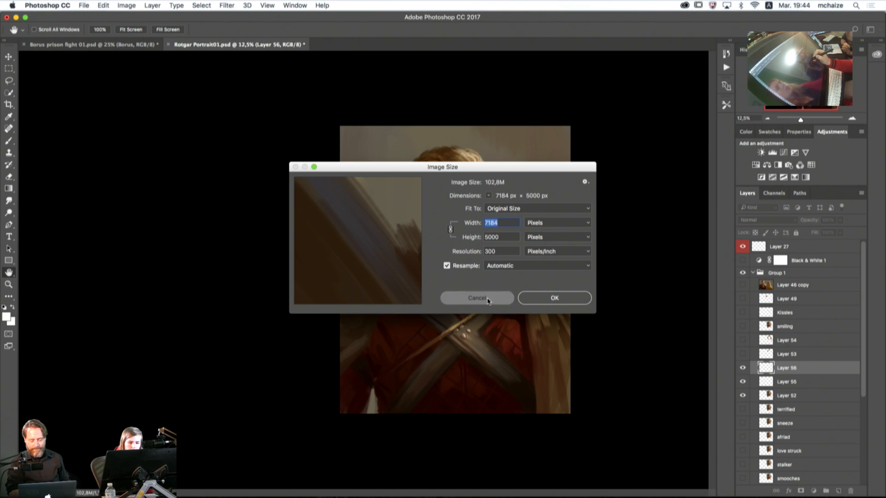
Step: Try the Dark Gray and Default colours for the area around the canvas, and restore it to Black
right_click(636, 264)
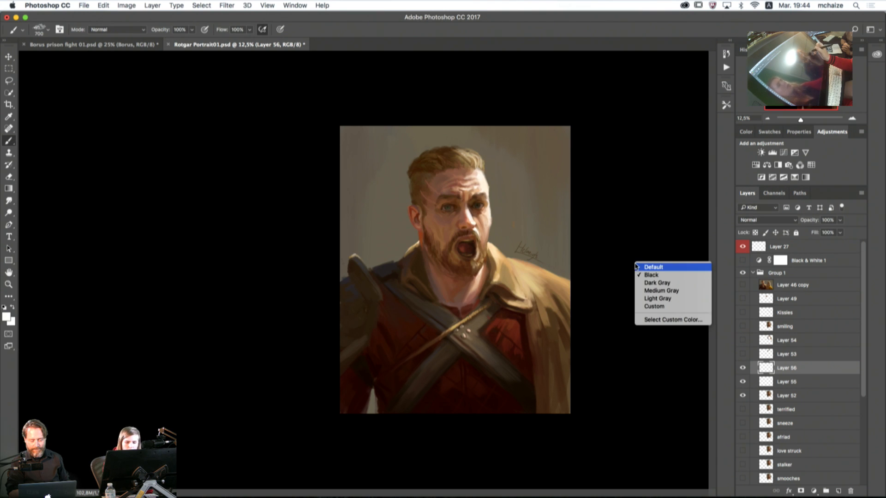
left_click(668, 282)
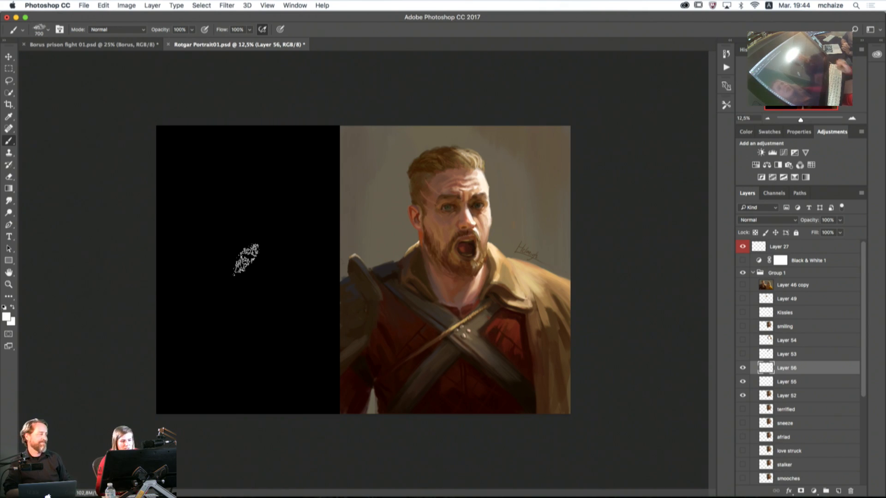
right_click(633, 318)
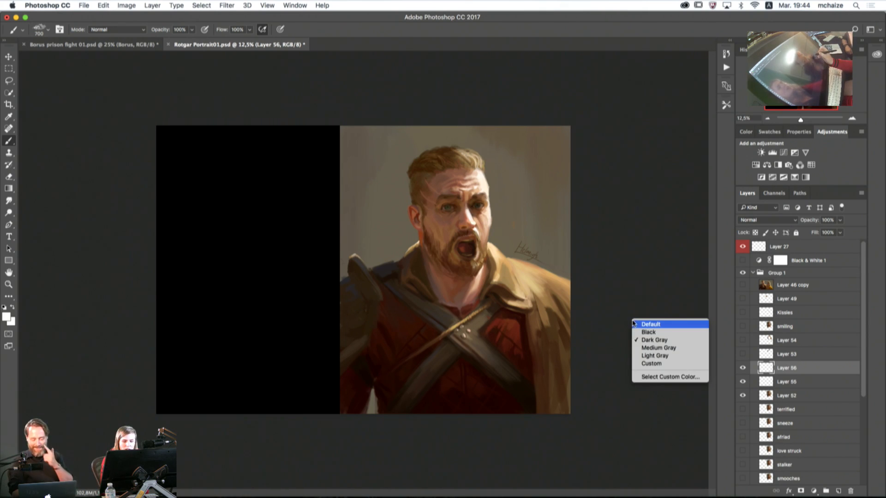
left_click(659, 325)
right_click(661, 323)
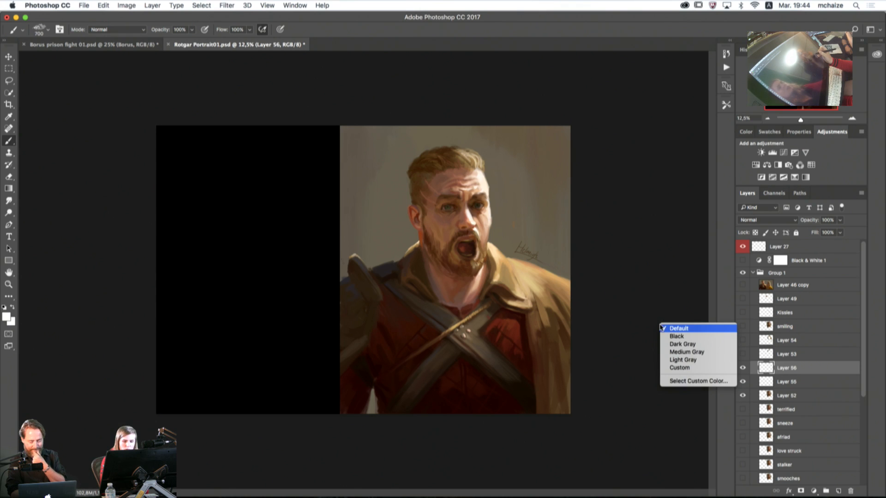
left_click(680, 337)
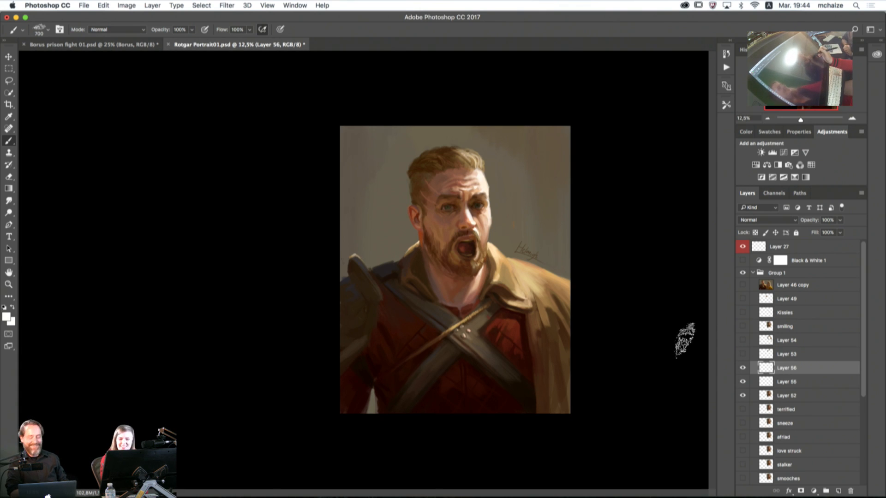
Step: Toggle Layer 56's visibility repeatedly to check whether it holds any paint on the portrait
left_click(852, 119)
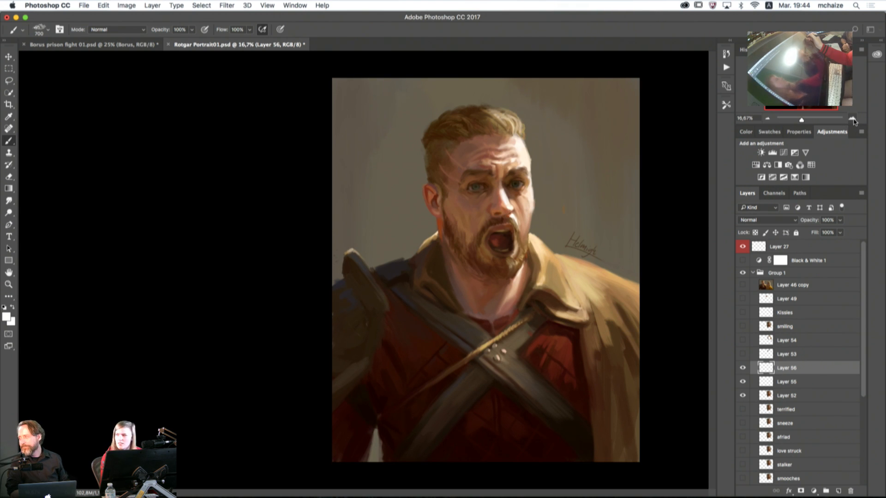
left_click(852, 119)
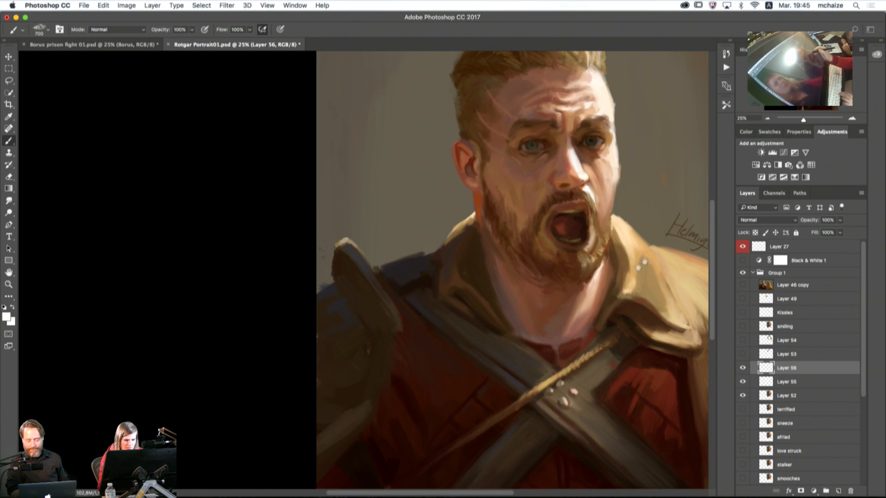
left_click_drag(591, 290, 554, 314)
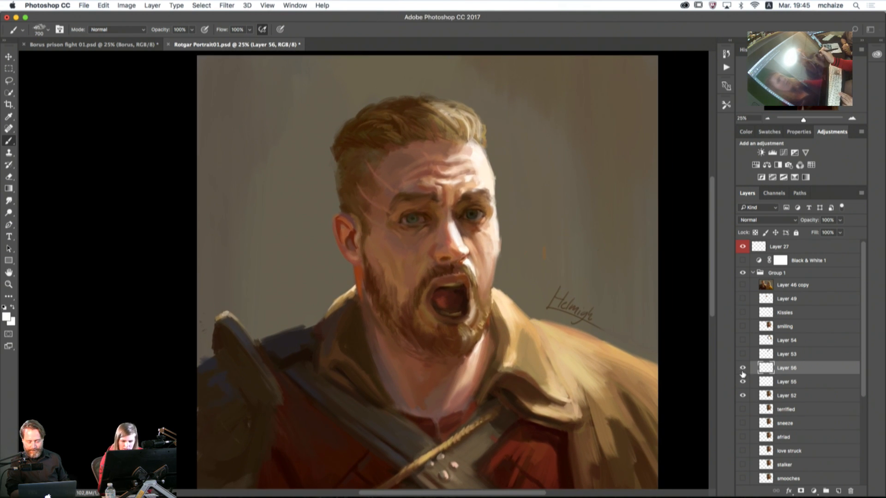
left_click(743, 368)
left_click(743, 368)
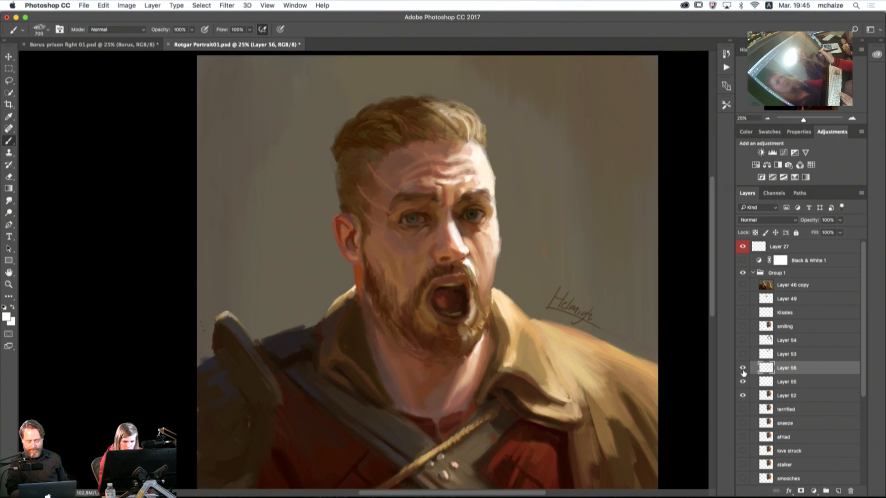
left_click(743, 369)
left_click(743, 369)
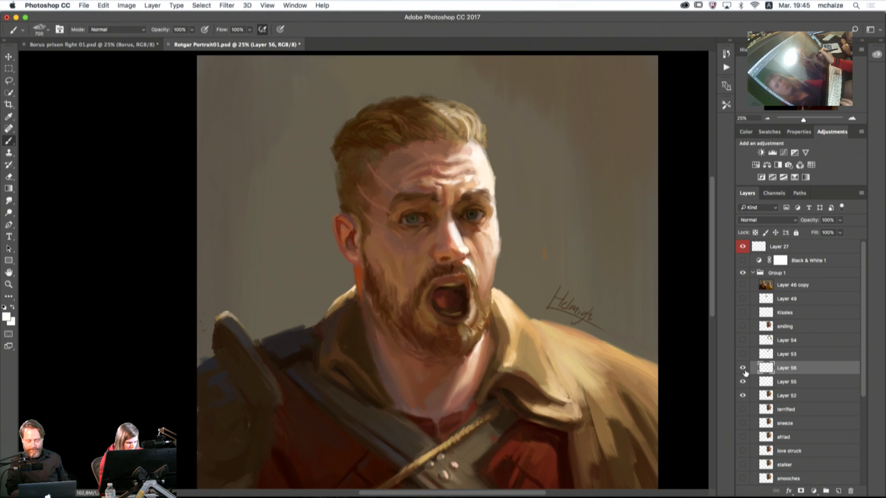
Step: Try twice to load Layer 56's pixels as a selection
left_click(763, 369, "super")
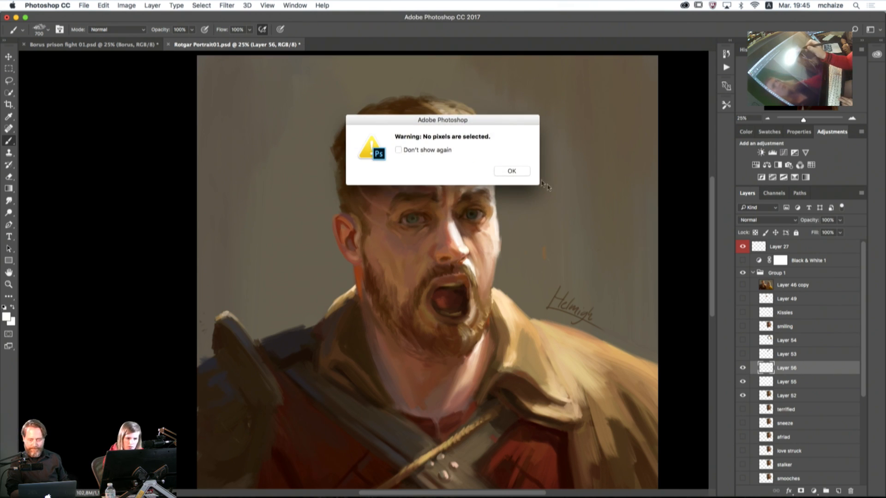
key("Return")
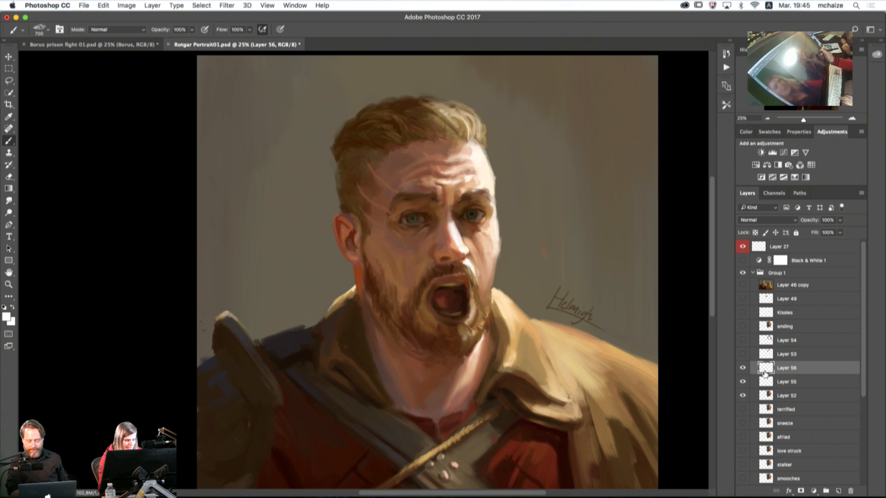
left_click(767, 372, "super")
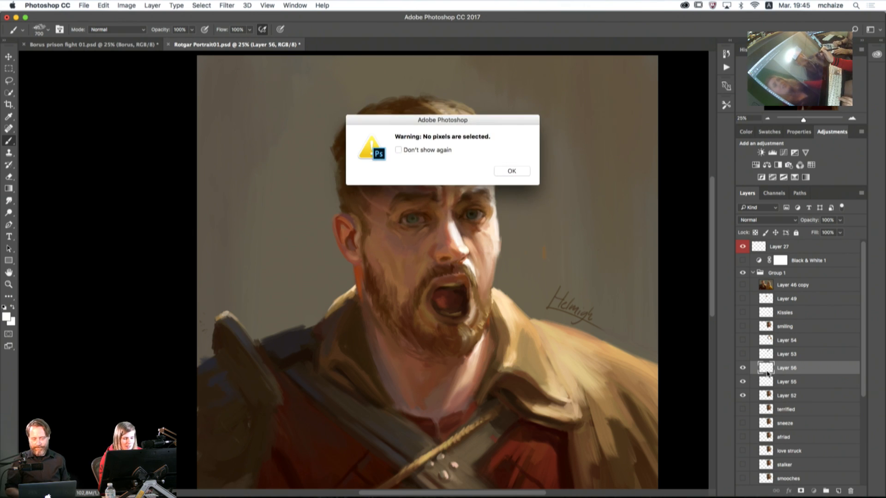
key("Return")
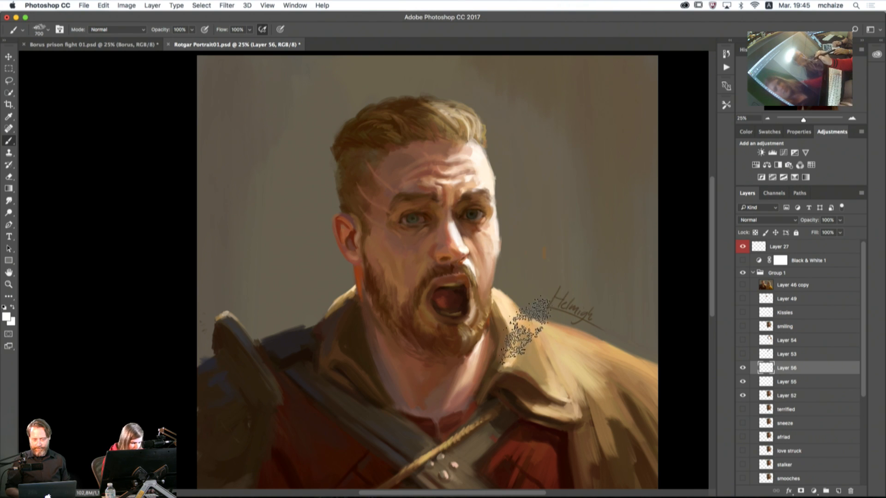
Step: Compare the shouting face by toggling Layer 52, and merge Layers 52, 55 and 56 into one layer
left_click(742, 396)
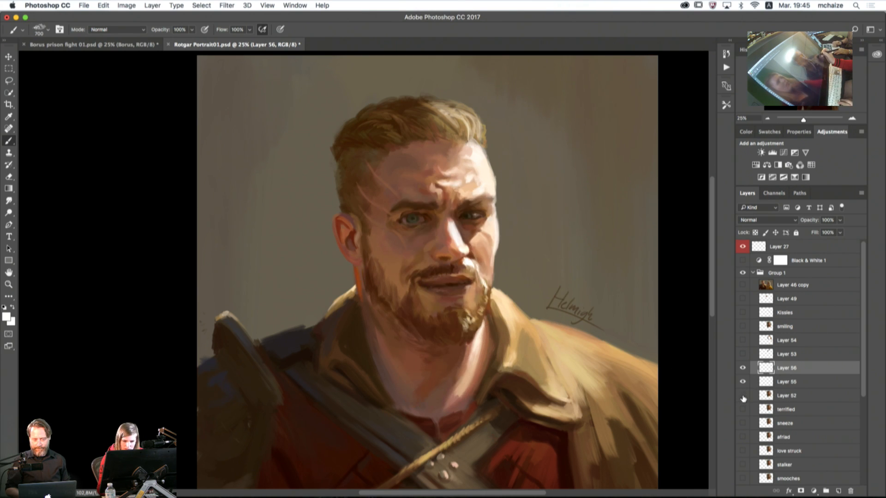
left_click(743, 396)
left_click(787, 395)
key("e")
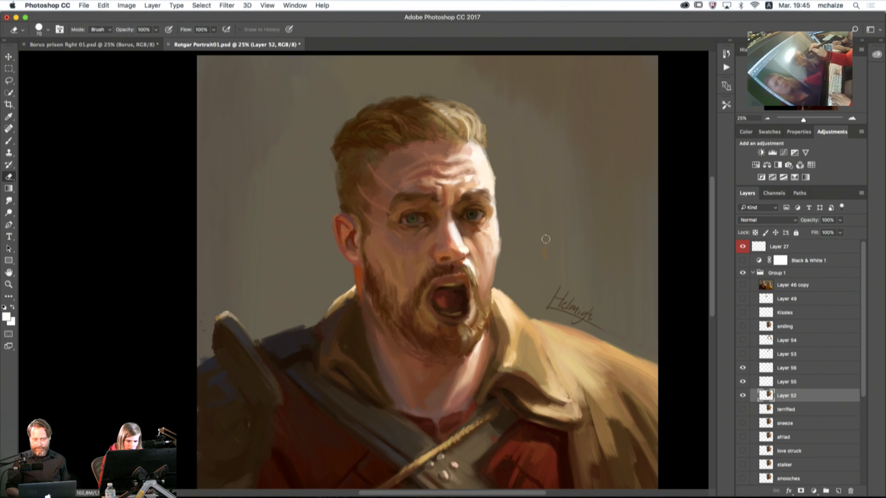
left_click(800, 372, "shift")
right_click(813, 378)
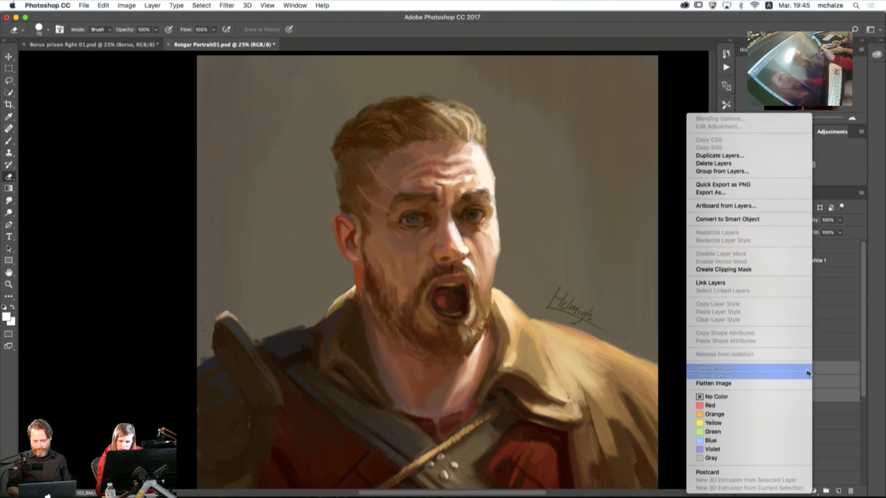
left_click(750, 368)
Step: Return to the Brush tool, set its size to 60, and sample the light tan of the coat collar
key("b")
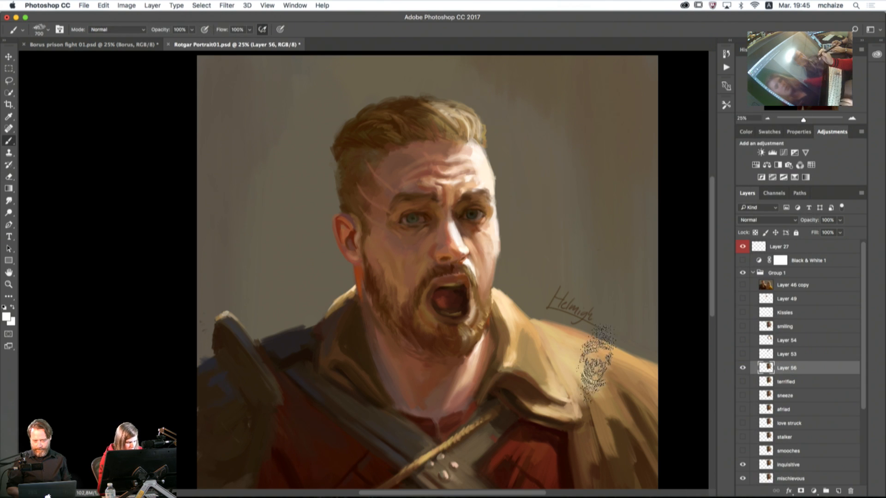
key("bracketleft")
key("bracketleft")
key("bracketleft")
key("bracketleft")
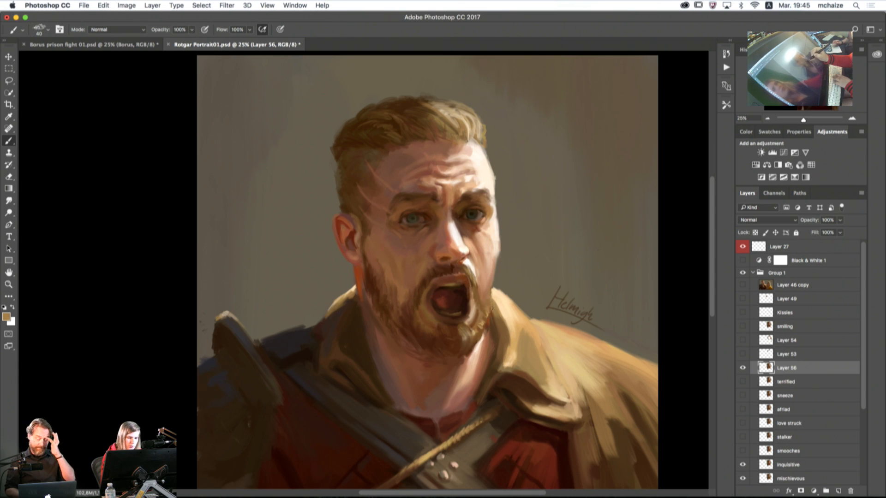
key("bracketright")
key("bracketright")
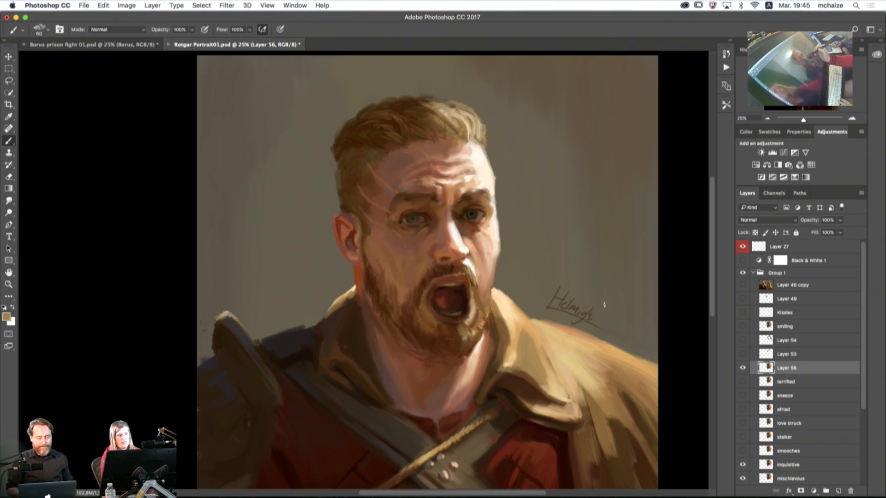
left_click(524, 322, "alt")
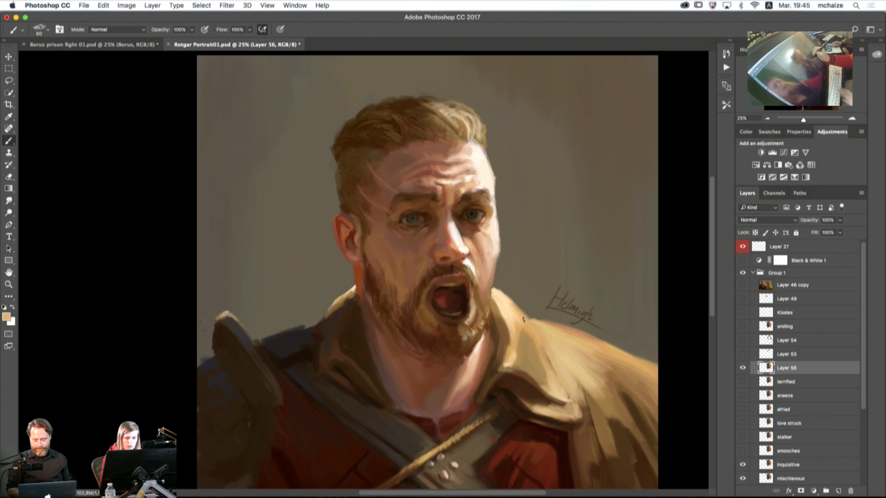
key("bracketleft")
key("bracketleft")
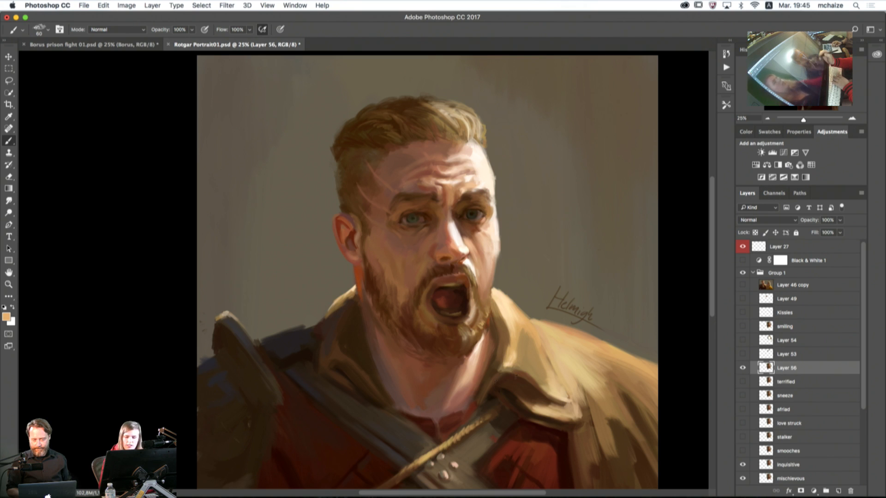
Step: Toggle the merged Layer 56's visibility to compare the shouting expression with the one beneath, leaving it shown
left_click(743, 368)
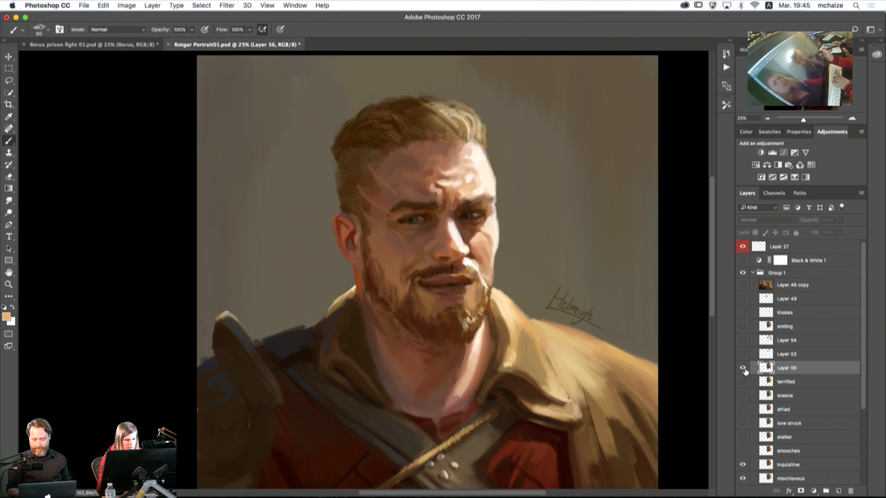
left_click(743, 368)
left_click(743, 368)
left_click(743, 368)
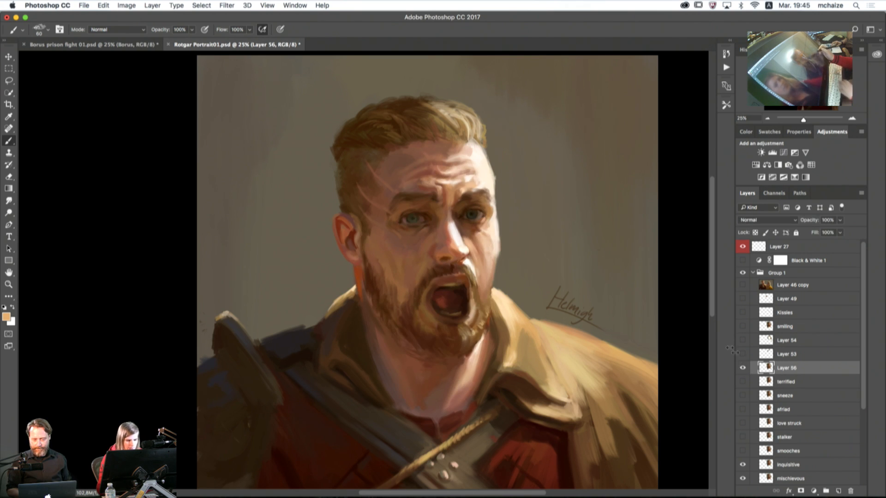
Step: Sample the reddish browns beneath the eye beside the nose bridge and refine the shading there on Layer 56
left_click(474, 230, "alt")
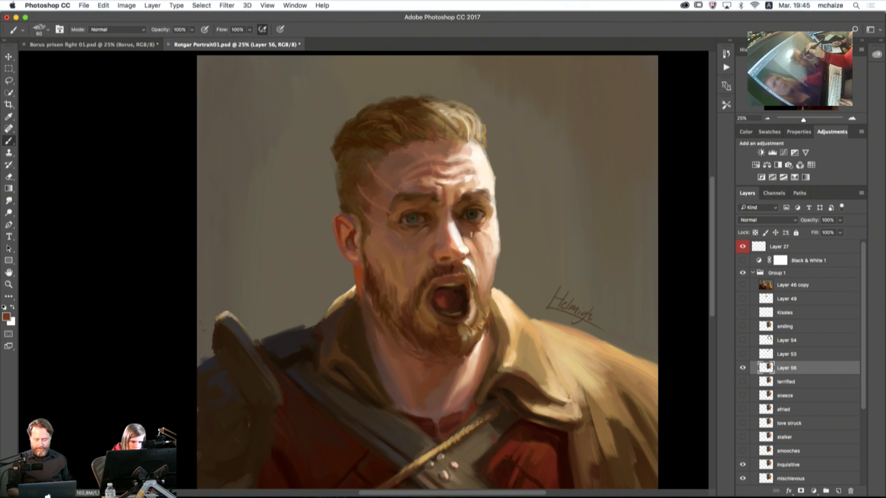
left_click(464, 234, "alt")
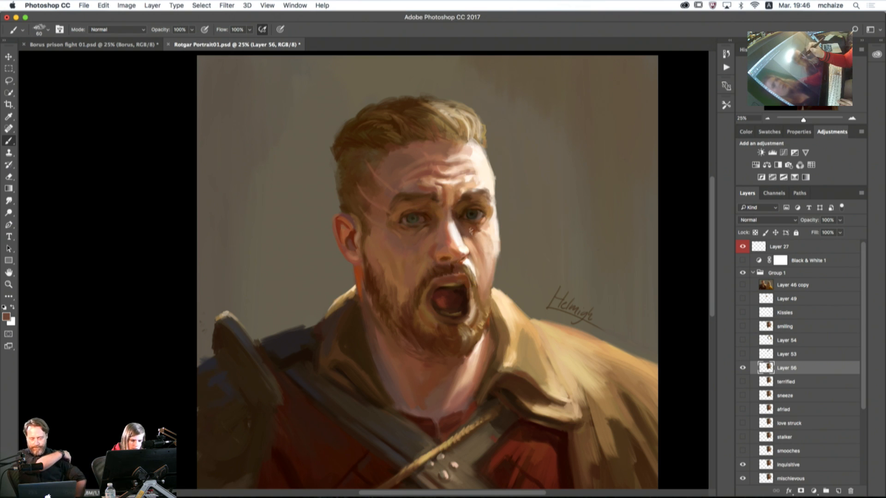
left_click(443, 228, "alt")
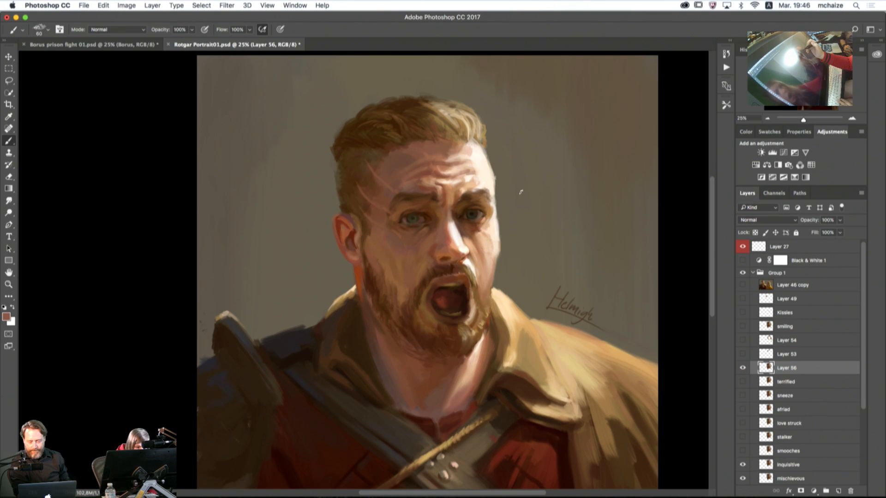
Step: Sample the pinkish skin tone above the brow, reduce the brush size to 20, and touch up the details around the eyes
key("super+plus")
key("super+plus")
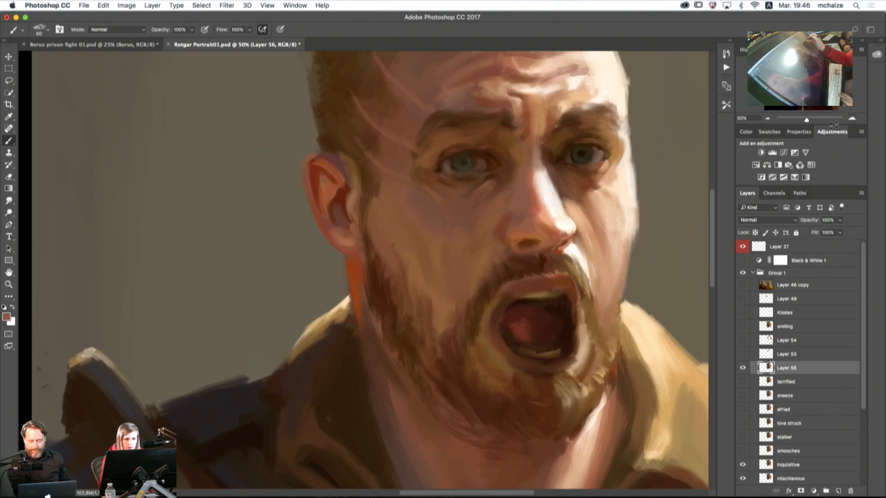
left_click_drag(590, 226, 449, 344)
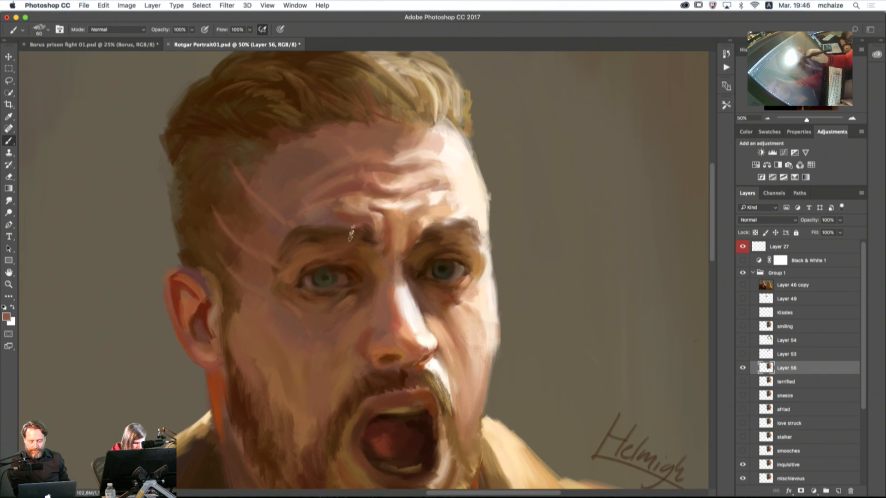
left_click(365, 207, "alt")
key("bracketleft")
key("bracketleft")
key("bracketleft")
key("bracketleft")
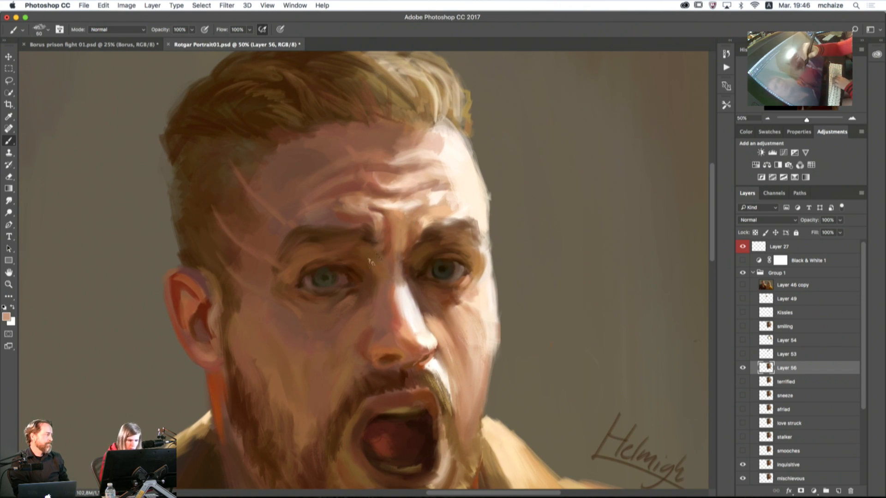
key("bracketleft")
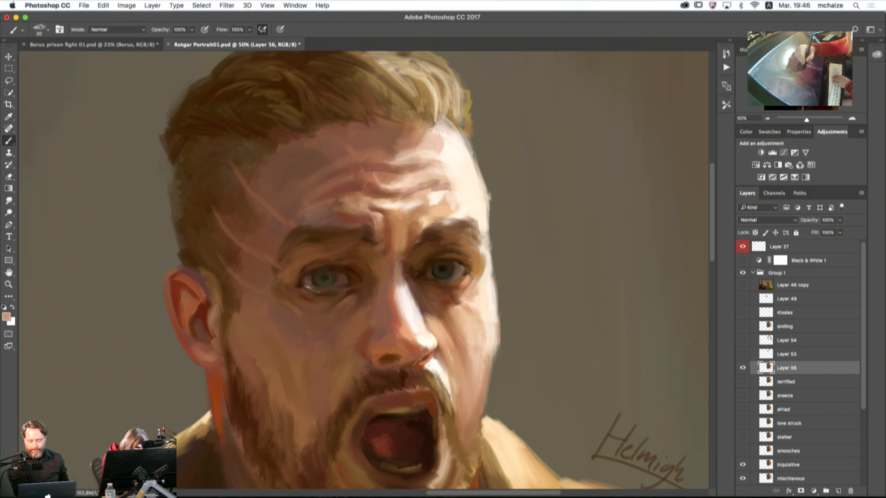
key("bracketleft")
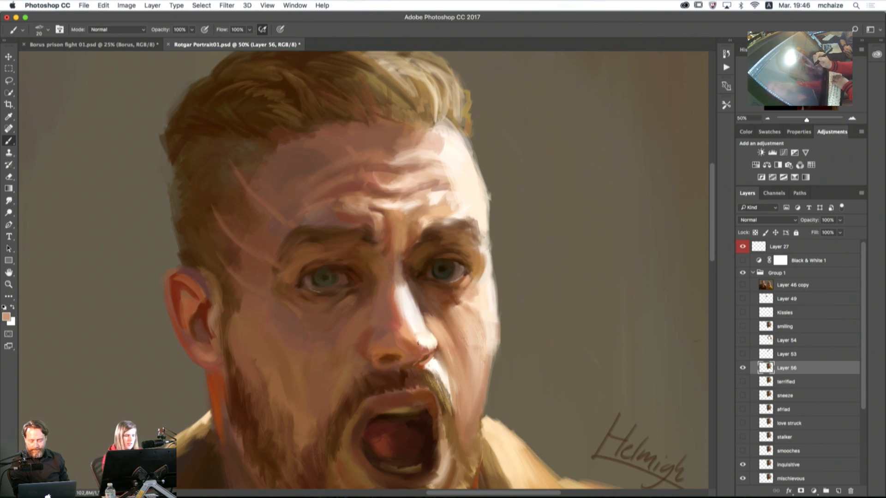
Step: View the whole portrait and toggle Layer 56's visibility to compare the expressions at small scale, leaving it shown
left_click(768, 119)
left_click(769, 120)
left_click(769, 120)
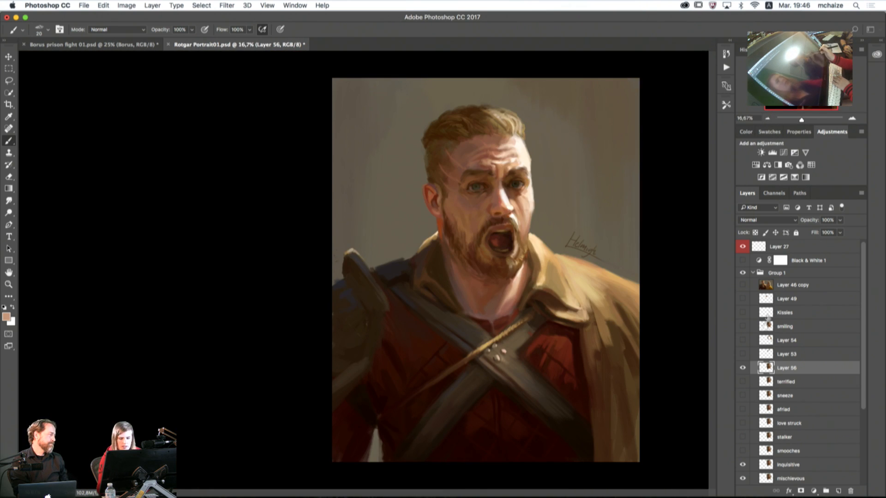
left_click(744, 369)
left_click(744, 369)
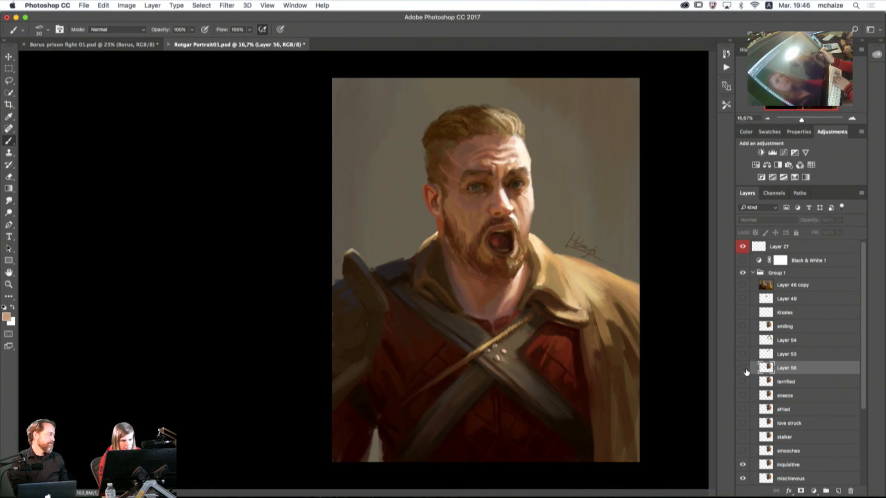
left_click(745, 370)
left_click(747, 370)
left_click(745, 369)
left_click(745, 369)
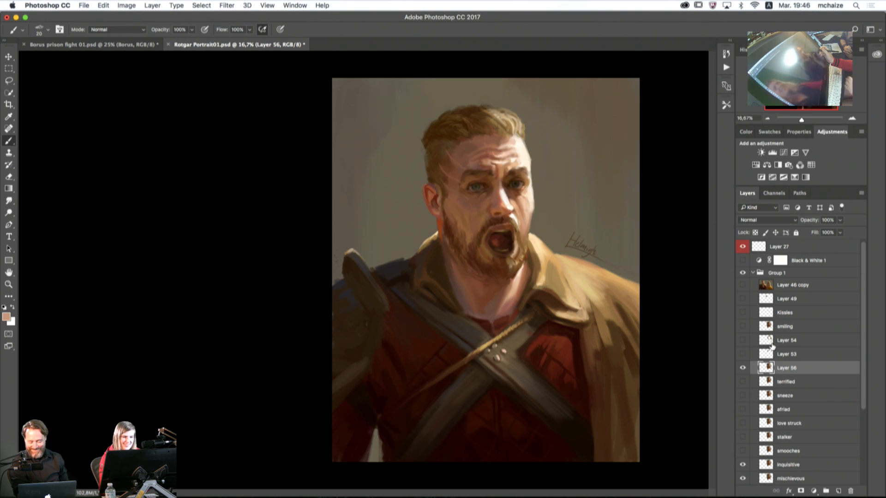
Step: Bring the face back to 25% and compare the shouting expression with the underlying one by toggling Layer 56, leaving it shown
left_click(852, 119)
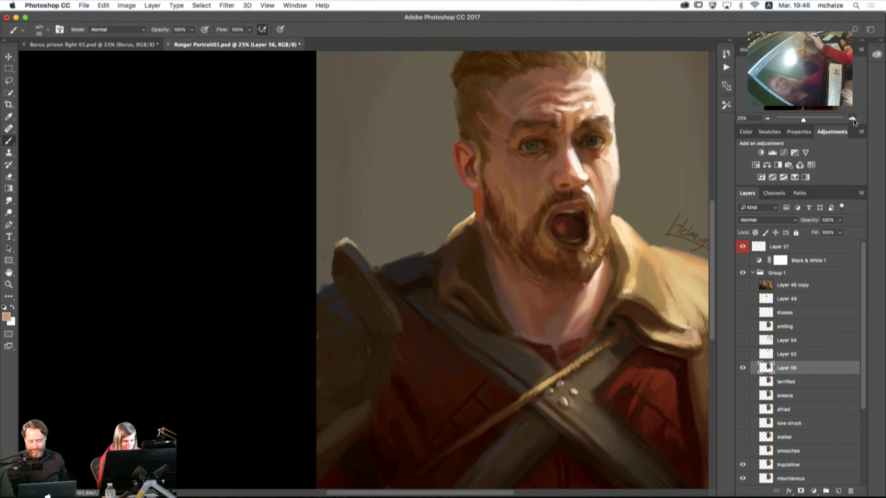
left_click_drag(589, 302, 484, 386)
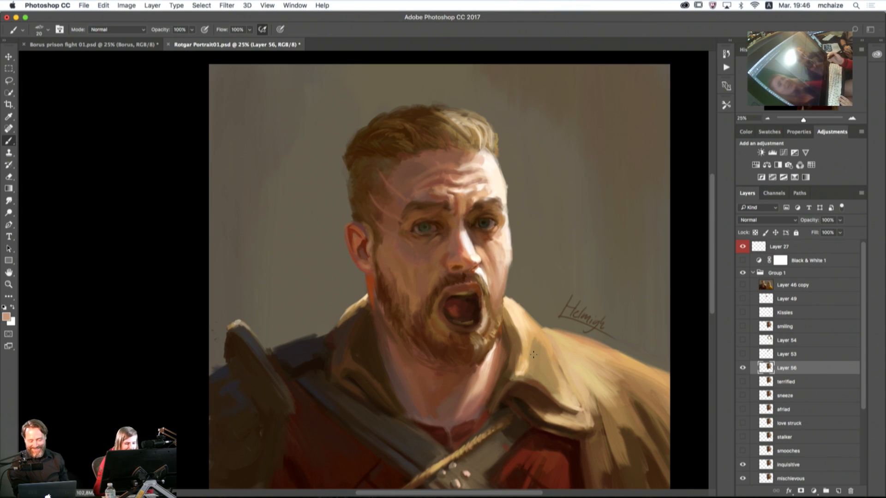
left_click(744, 369)
left_click(743, 368)
left_click(743, 368)
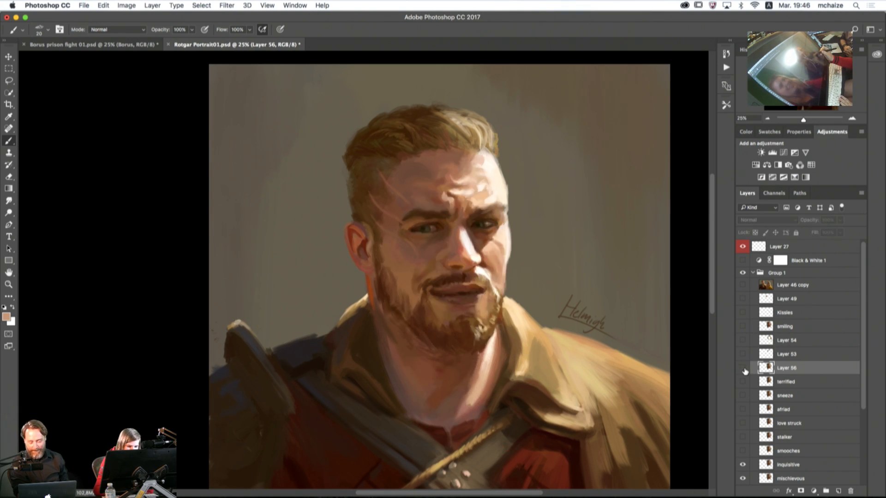
left_click(743, 368)
left_click(744, 369)
left_click(744, 368)
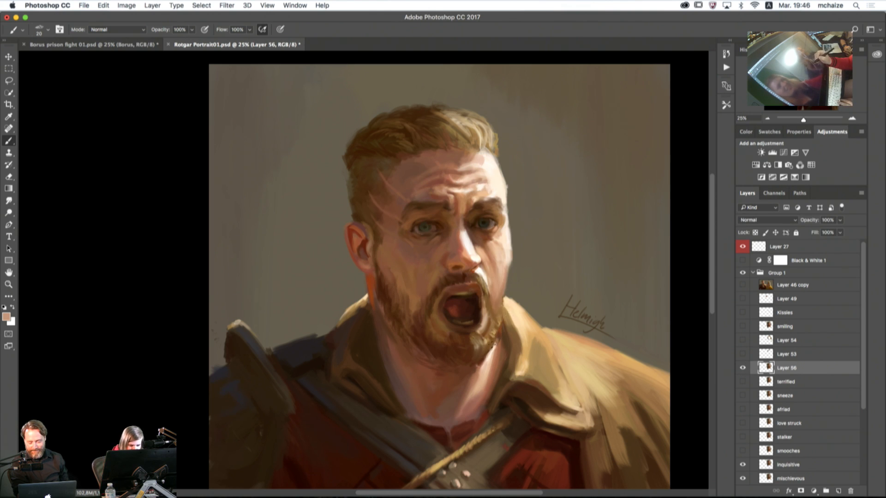
Step: Sample skin tones from the neck beside the beard and from the cheek and temple to touch up the lit edge of the face
left_click(492, 354, "alt")
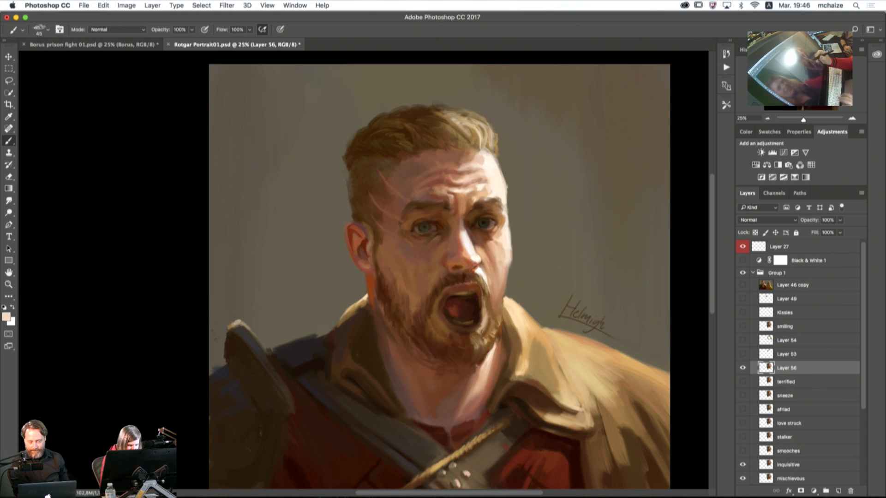
left_click(493, 348, "alt")
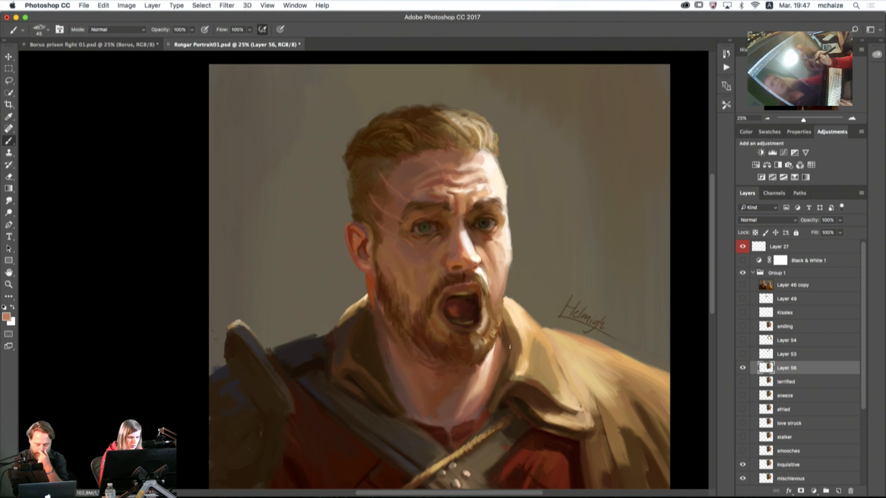
left_click(505, 215, "alt")
left_click(493, 189, "alt")
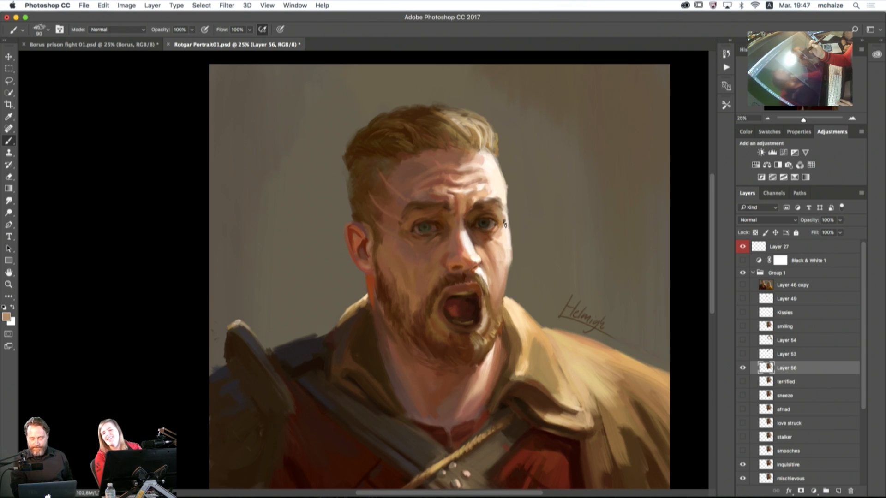
right_click(675, 322)
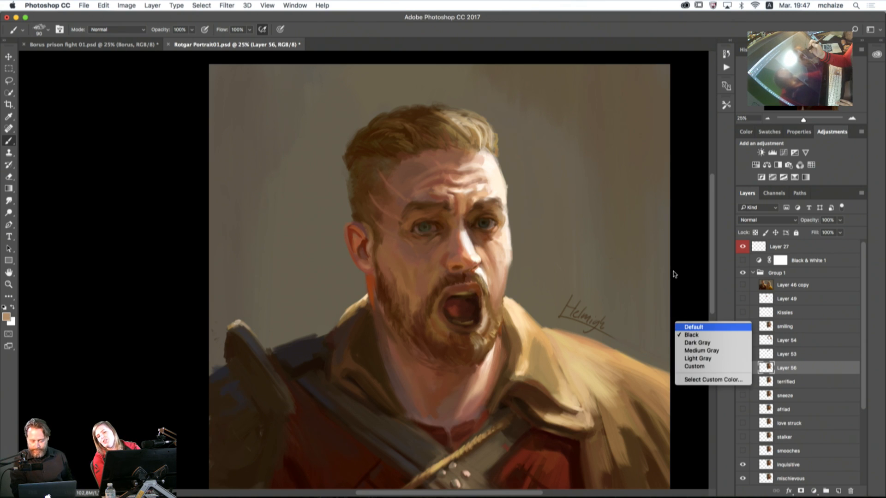
left_click(528, 37)
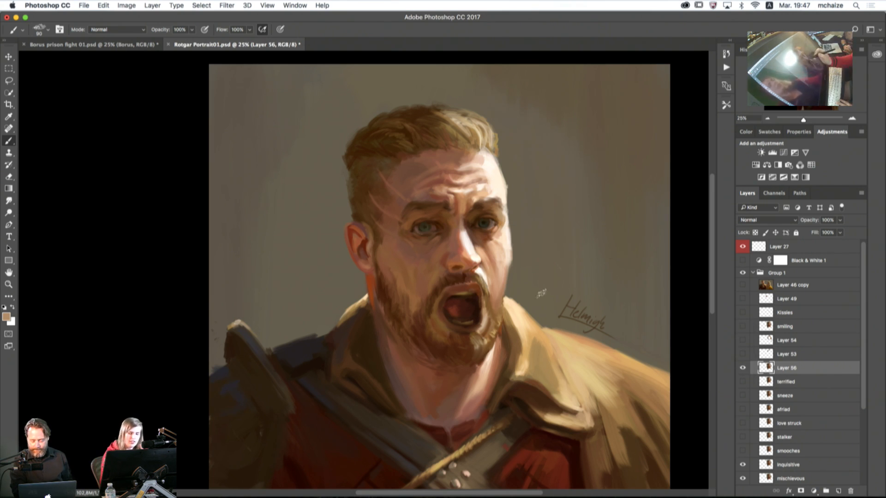
Step: Switch to Chrome, go to the Caldyra gallery page, and close the enlarged temple painting
left_click_drag(808, 76, 809, 89)
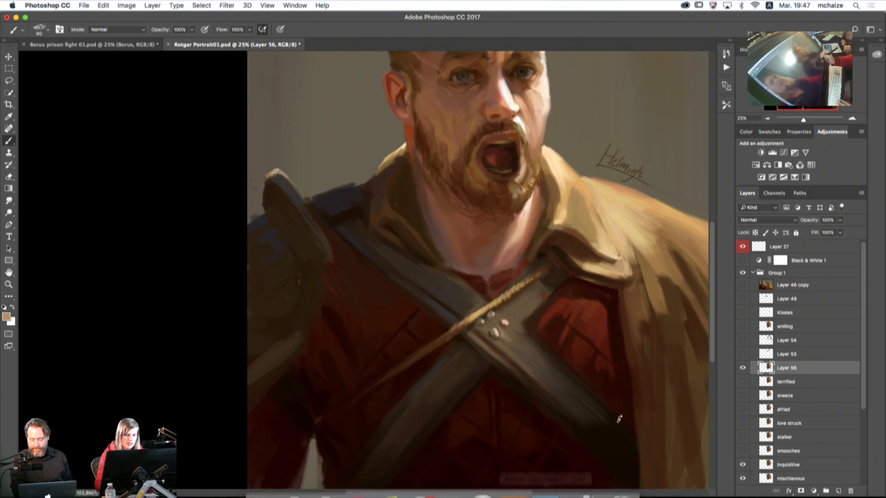
mouse_move(367, 496)
left_click(359, 480)
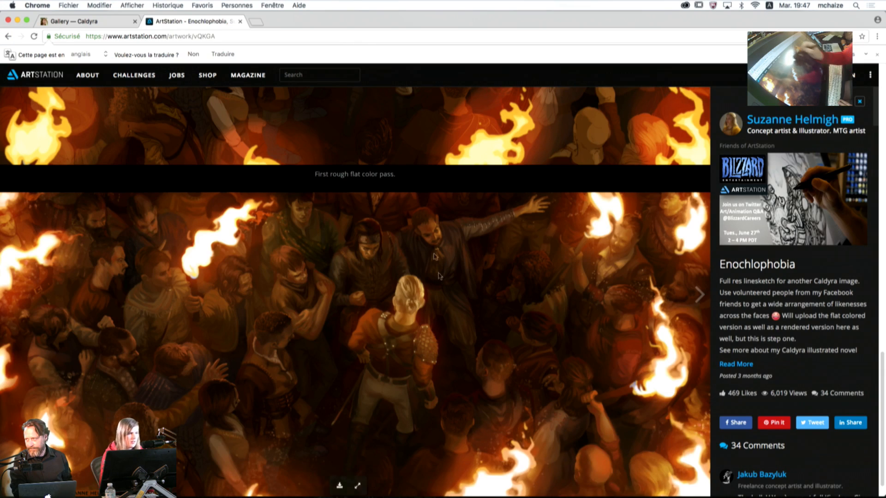
left_click(105, 24)
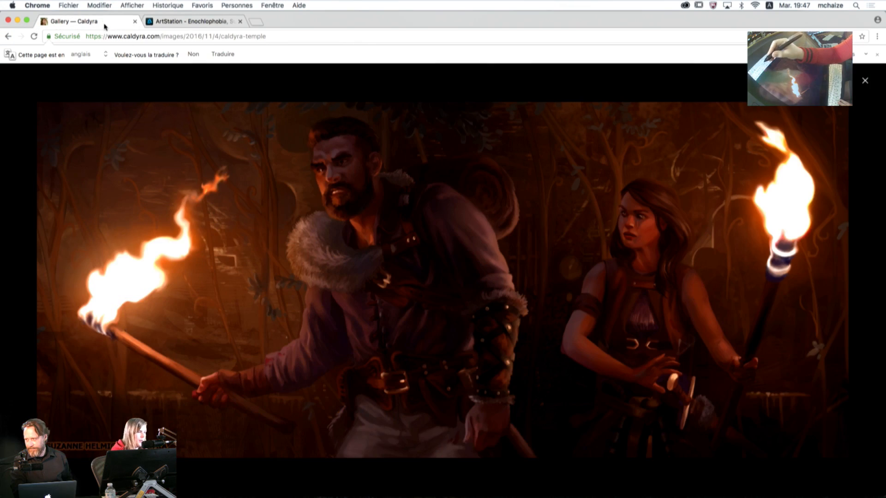
left_click(866, 82)
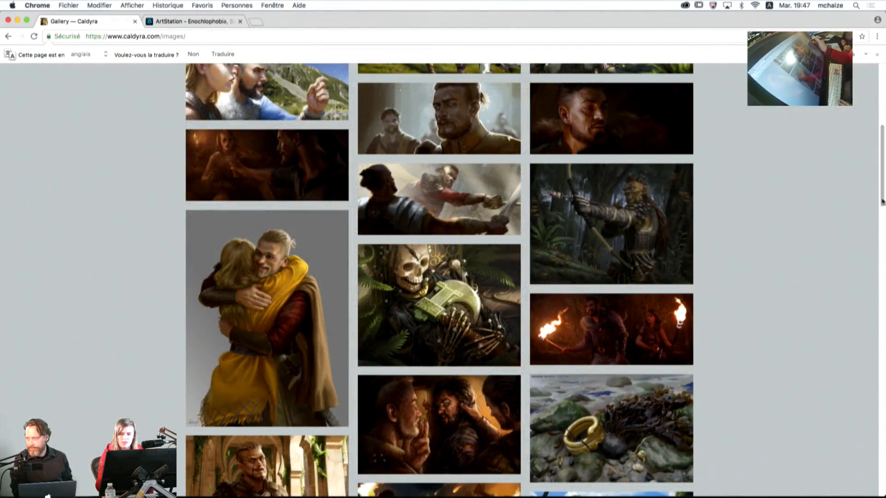
Step: View the torchlit crowd painting from the first gallery row enlarged, and return to the gallery
scroll(880, 153, "up", 3)
left_click_drag(883, 197, 880, 179)
scroll(877, 168, "up", 2)
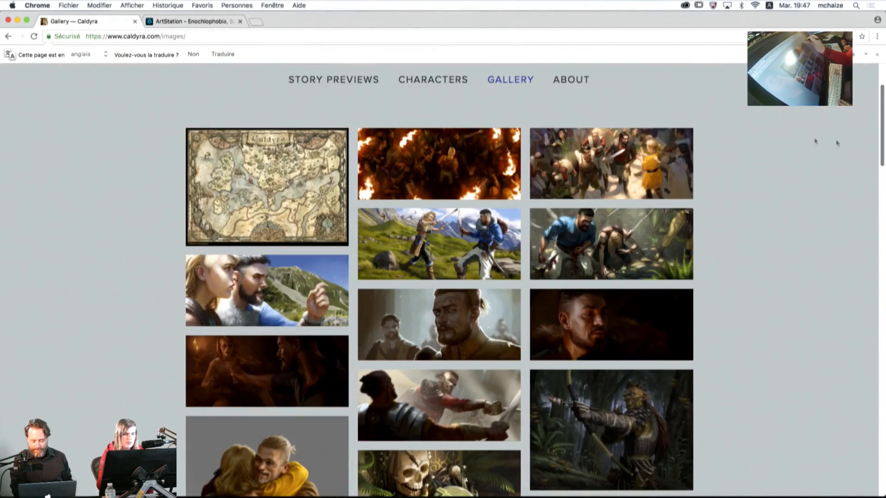
left_click(457, 170)
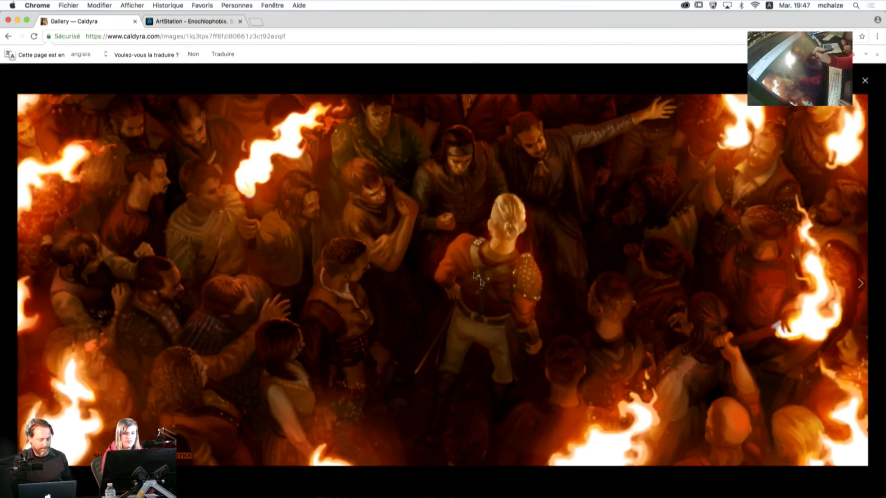
left_click(865, 82)
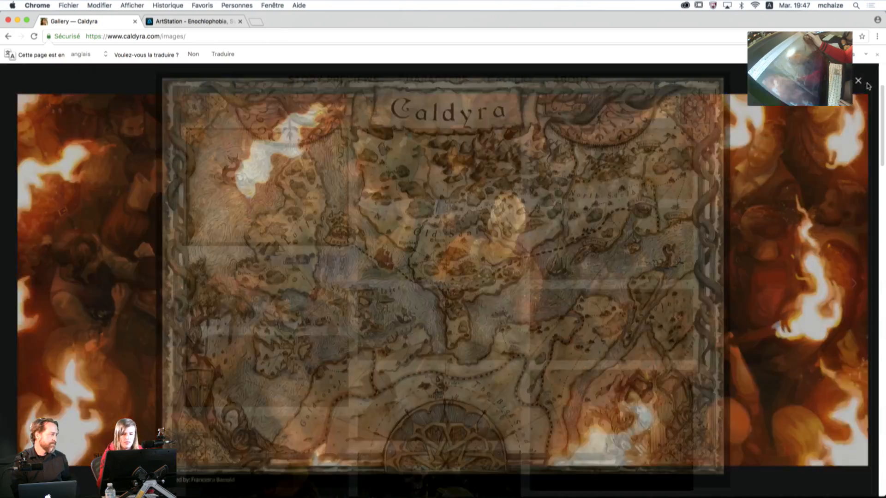
Step: View the sword duel painting enlarged, reposition the browser window, and return to the gallery
scroll(617, 225, "down", 2)
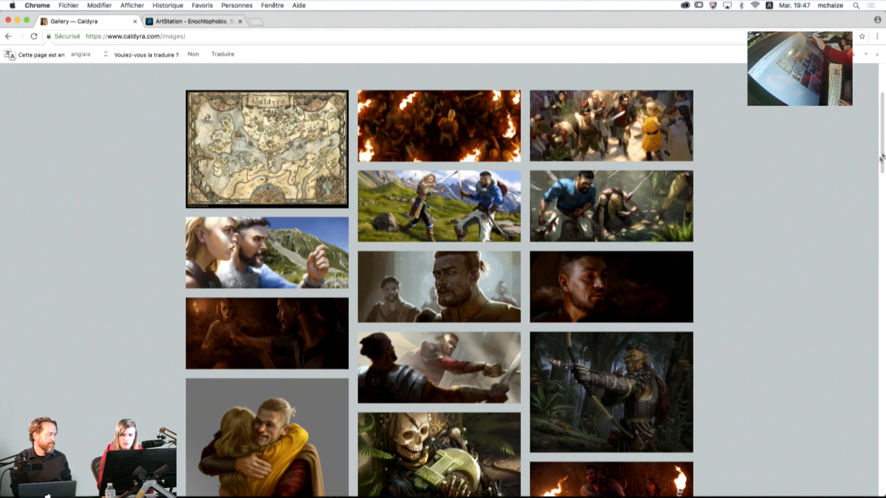
left_click_drag(882, 158, 874, 180)
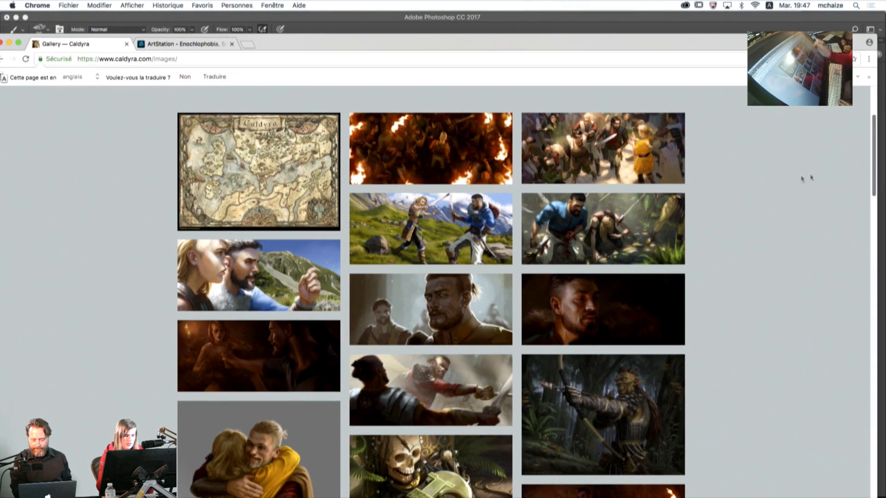
left_click(440, 374)
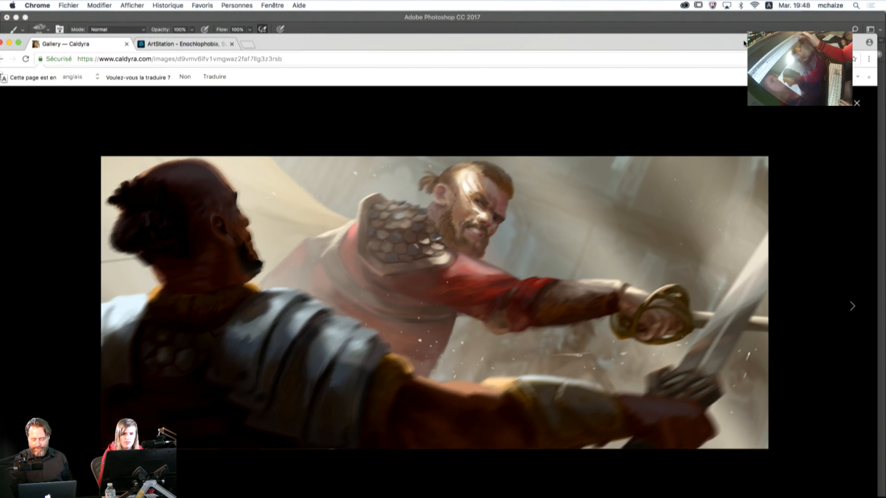
left_click_drag(744, 43, 762, 12)
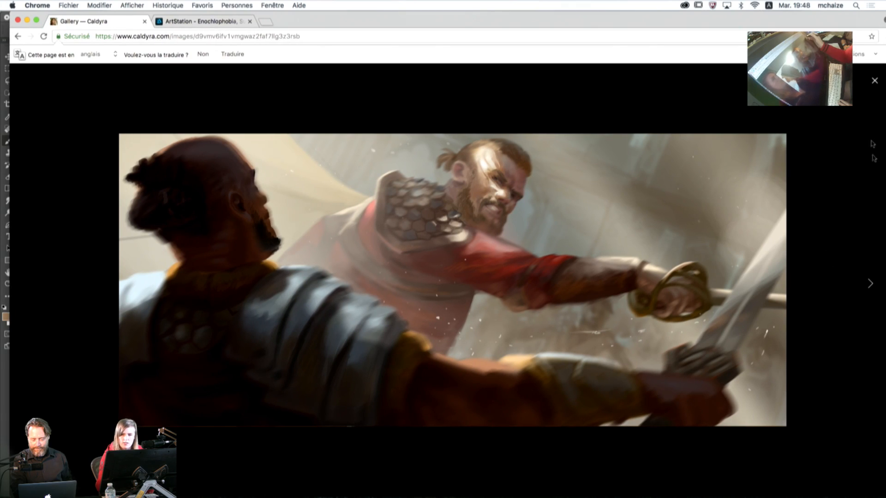
left_click(875, 81)
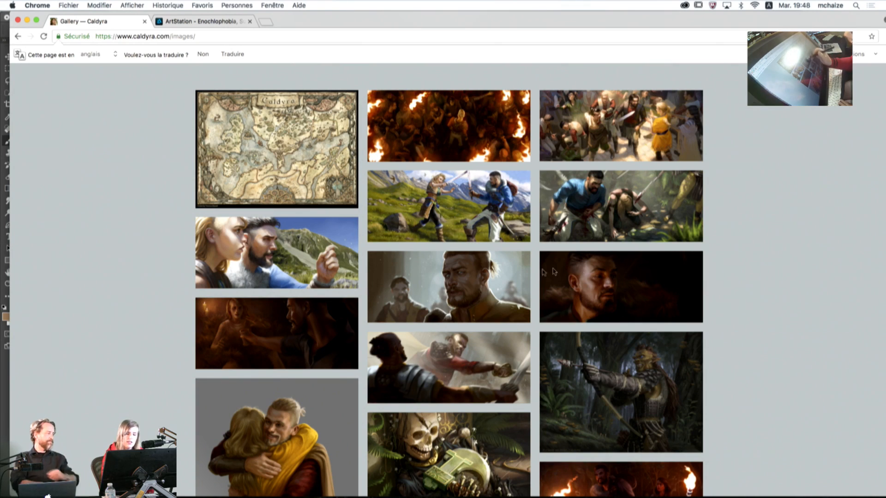
Step: Browse down the Caldyra gallery to the sketches, view the Daily #008 sketch enlarged, and return to the gallery
scroll(715, 274, "down", 3)
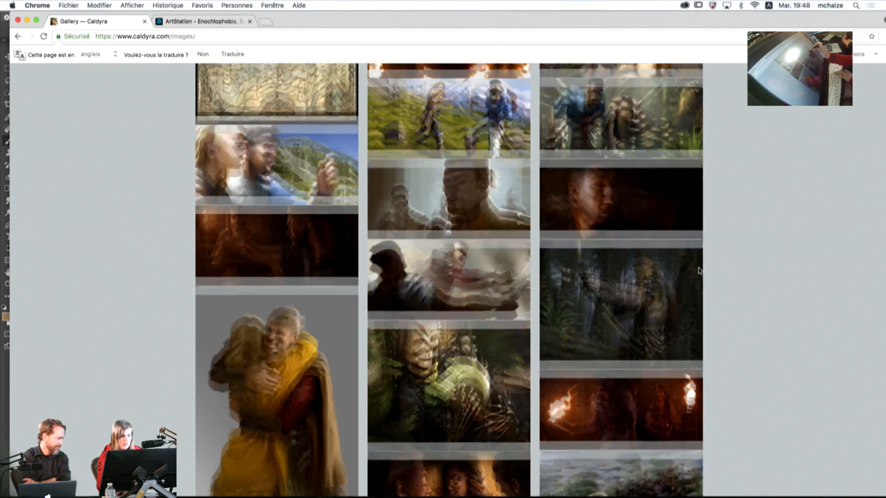
scroll(700, 275, "down", 5)
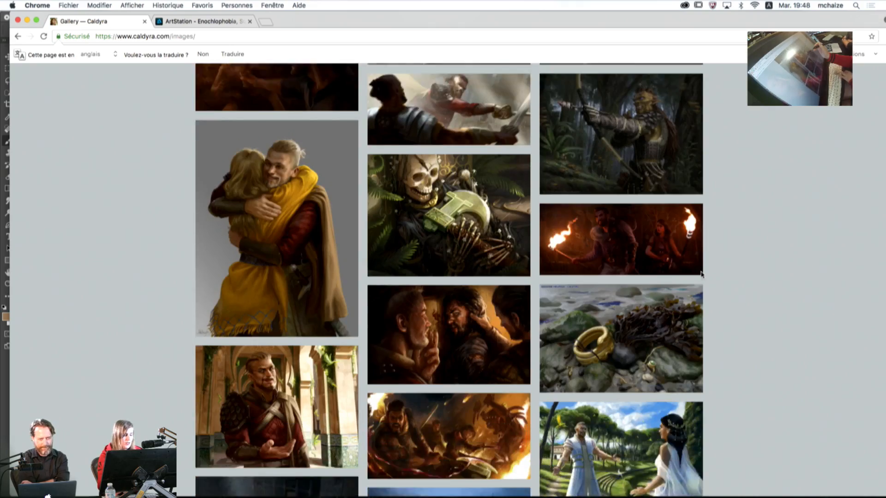
scroll(700, 275, "down", 3)
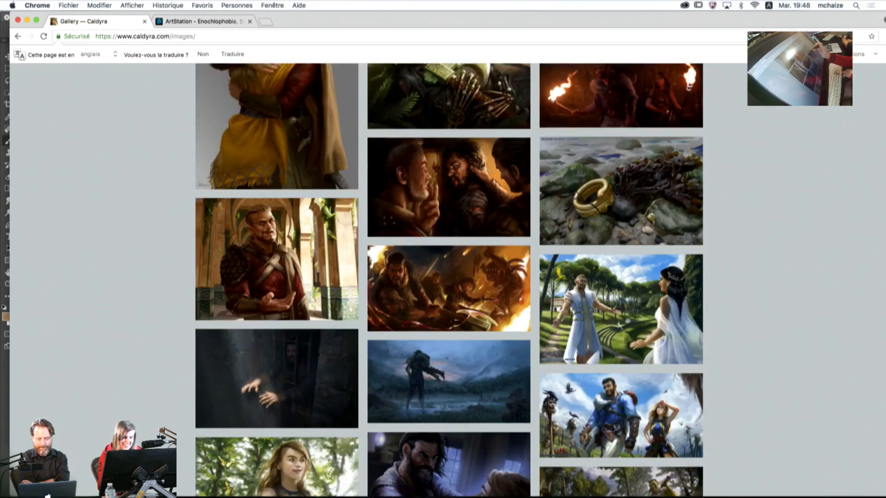
scroll(701, 277, "down", 3)
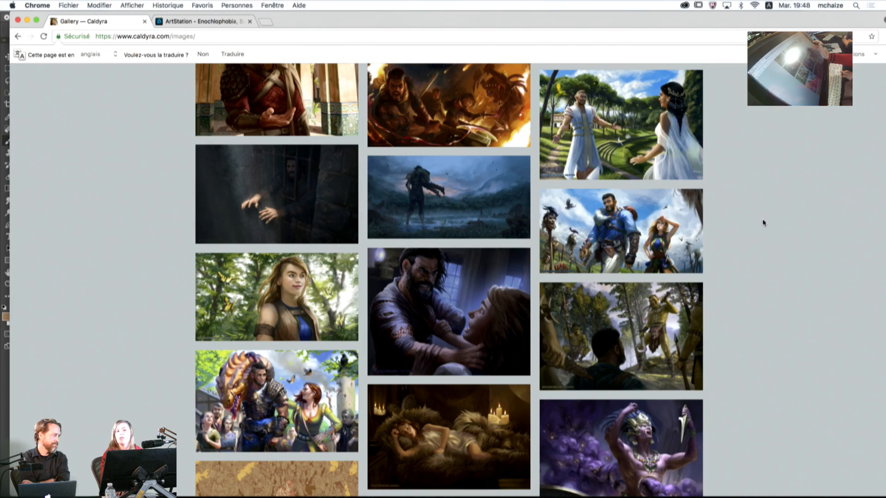
scroll(763, 223, "down", 3)
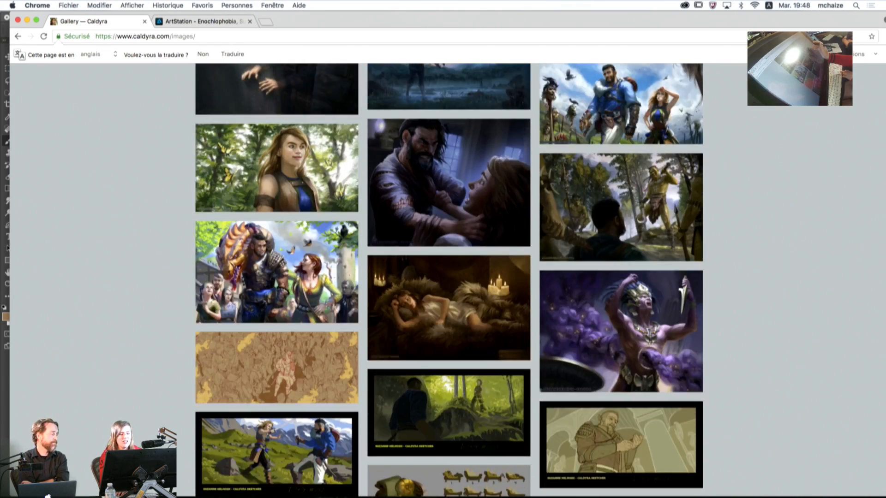
scroll(734, 242, "down", 2)
scroll(727, 252, "down", 2)
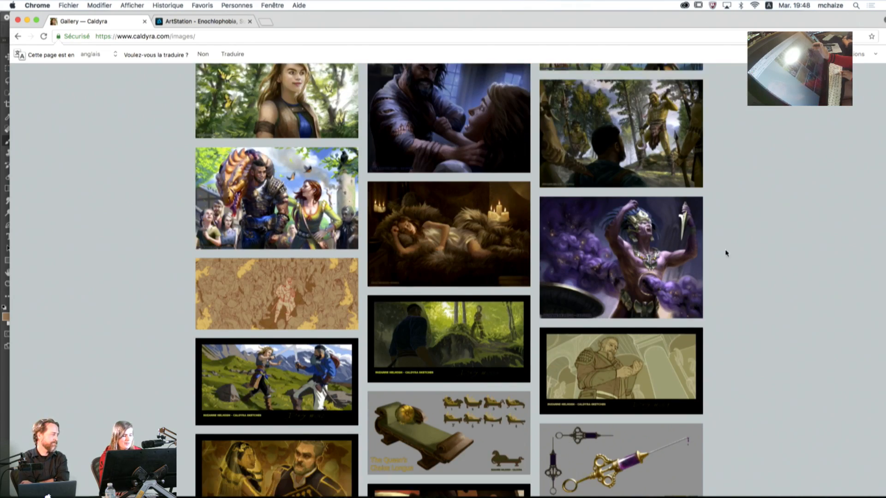
scroll(724, 254, "down", 3)
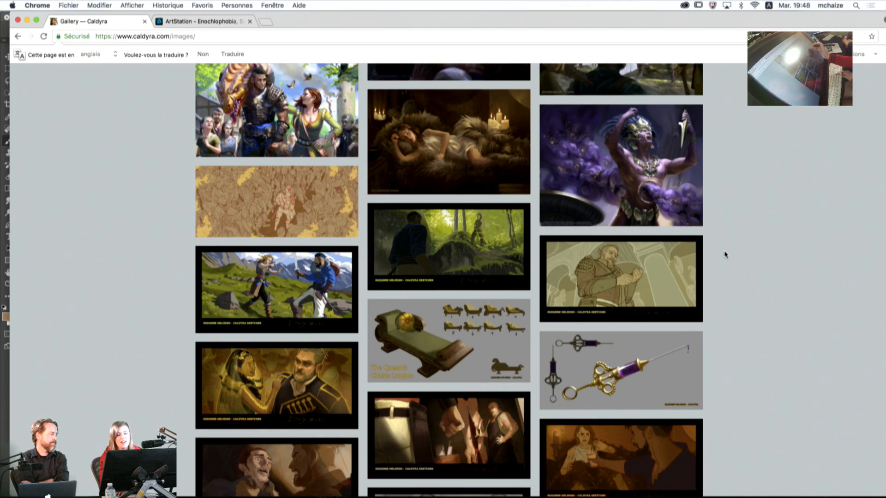
scroll(722, 265, "down", 2)
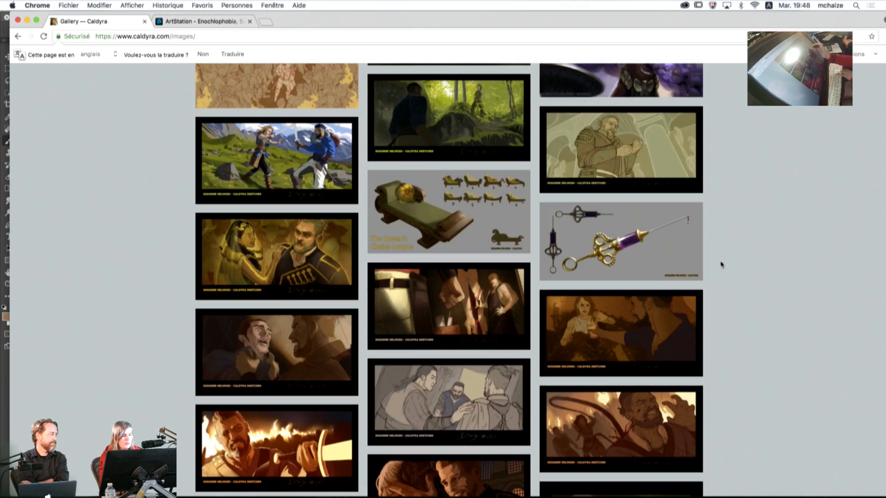
left_click(323, 342)
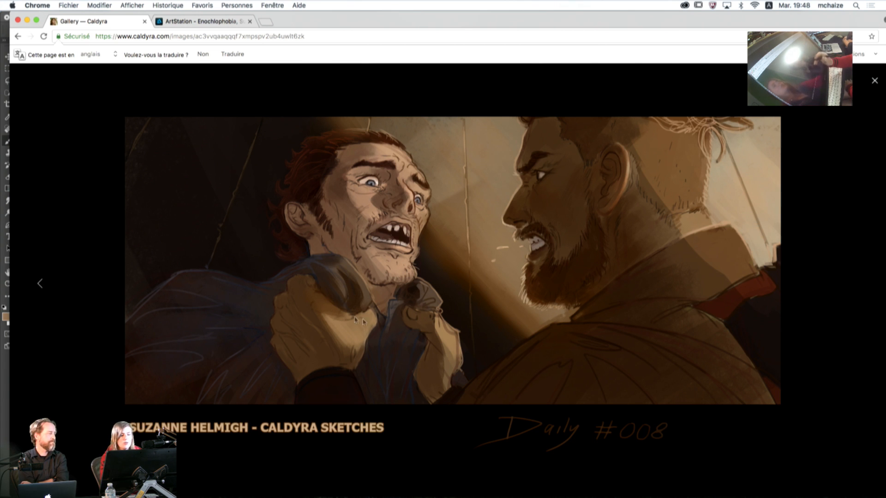
left_click(874, 82)
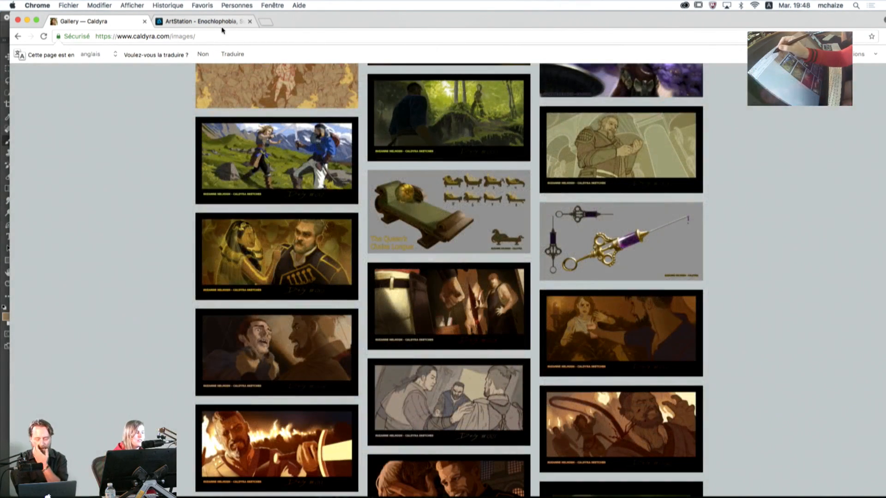
Step: Switch to the ArtStation page, go to the artist's portfolio, and open the Caldyra daily sketch panels
left_click(203, 21)
left_click(799, 121)
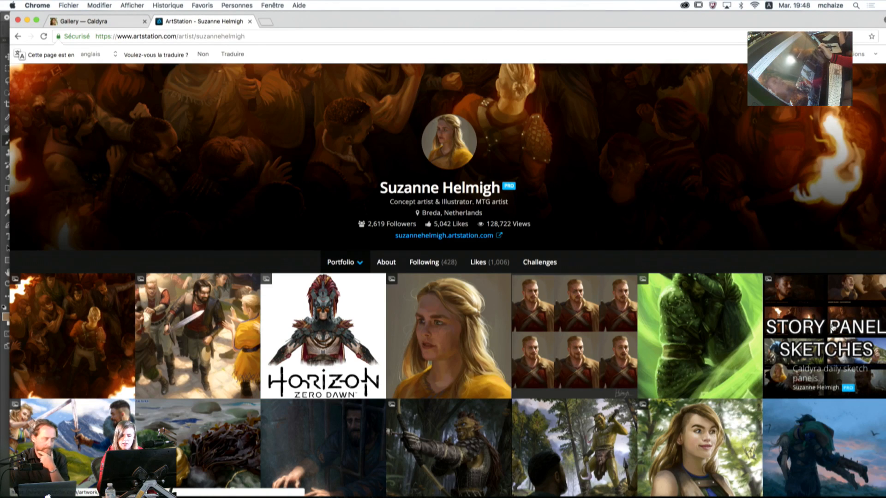
left_click(833, 327)
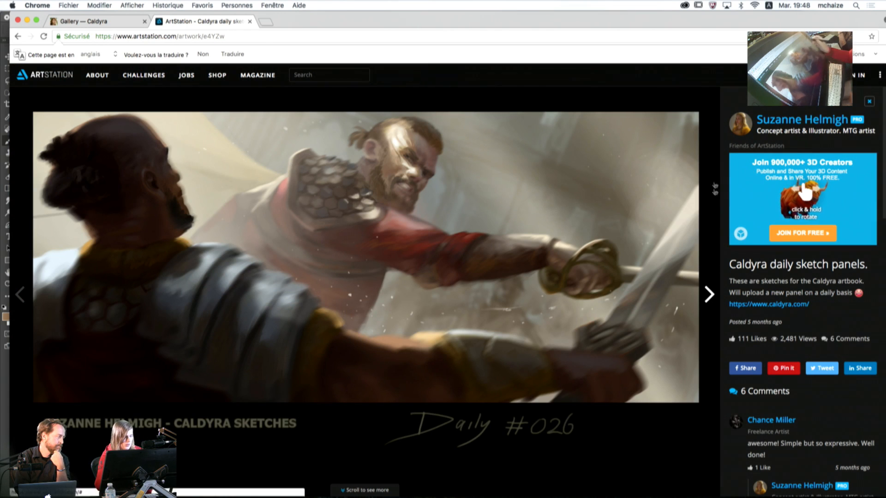
Step: Look through the Caldyra daily sketch panels from #026 down to #007, and return to the artist's portfolio
scroll(365, 290, "down", 5)
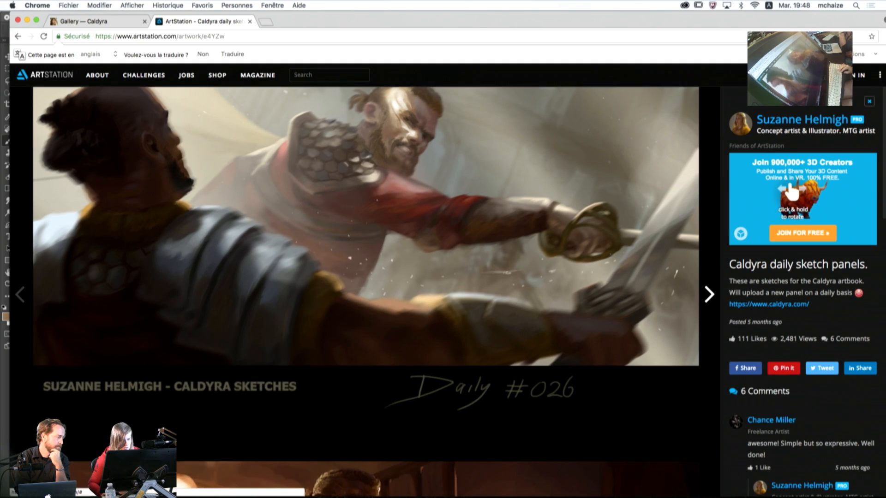
scroll(364, 290, "down", 10)
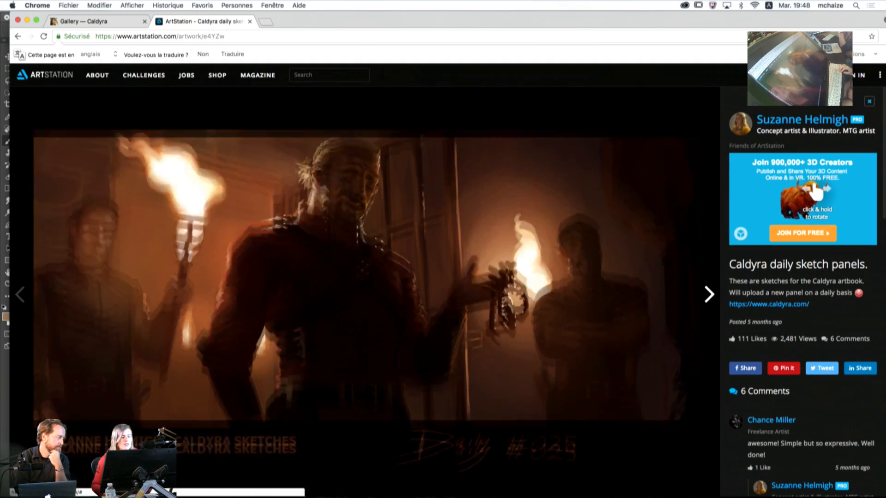
scroll(365, 291, "down", 10)
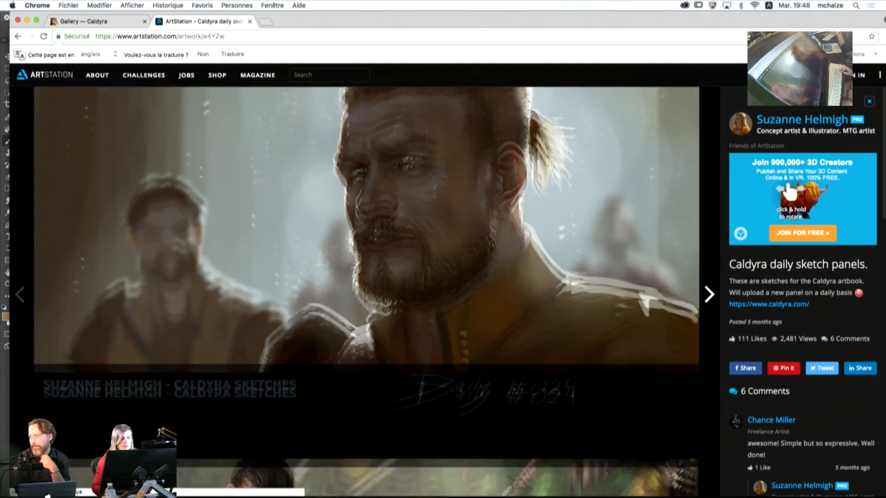
scroll(364, 291, "down", 10)
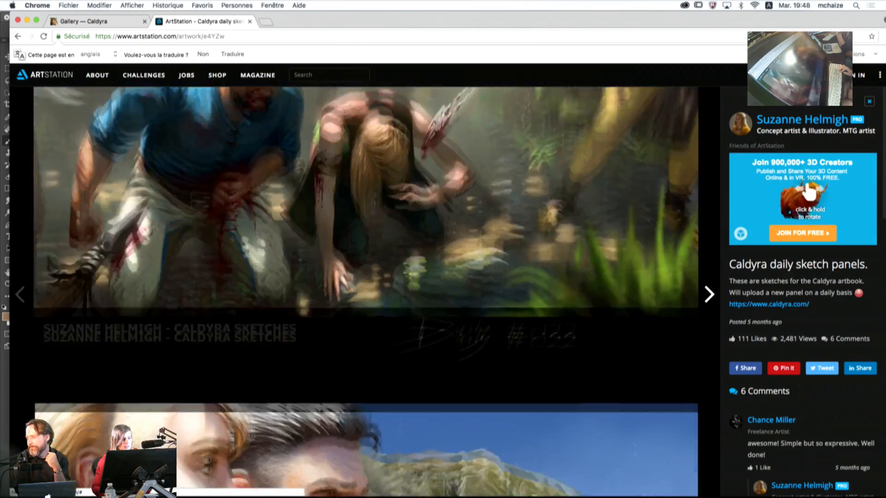
scroll(365, 291, "down", 5)
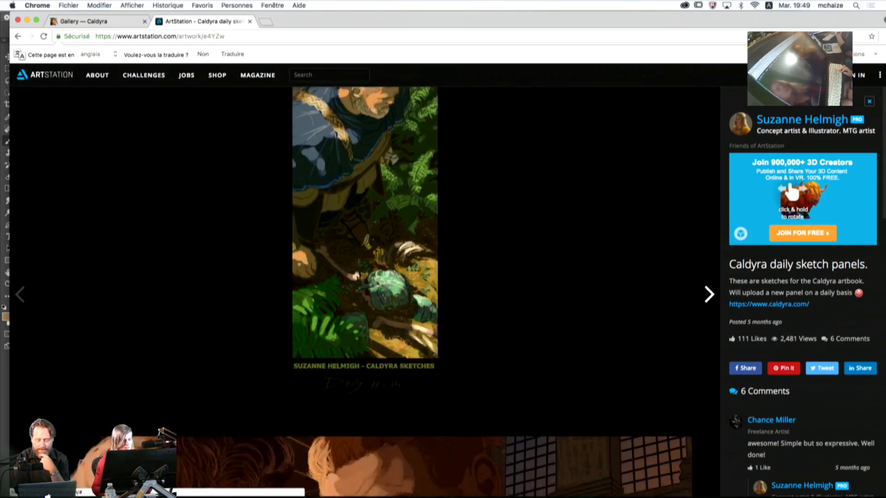
scroll(351, 287, "down", 5)
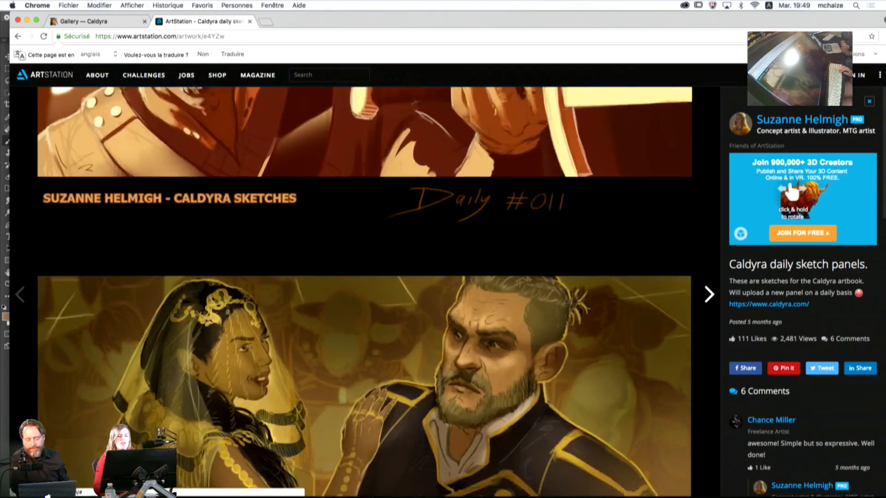
scroll(364, 277, "down", 10)
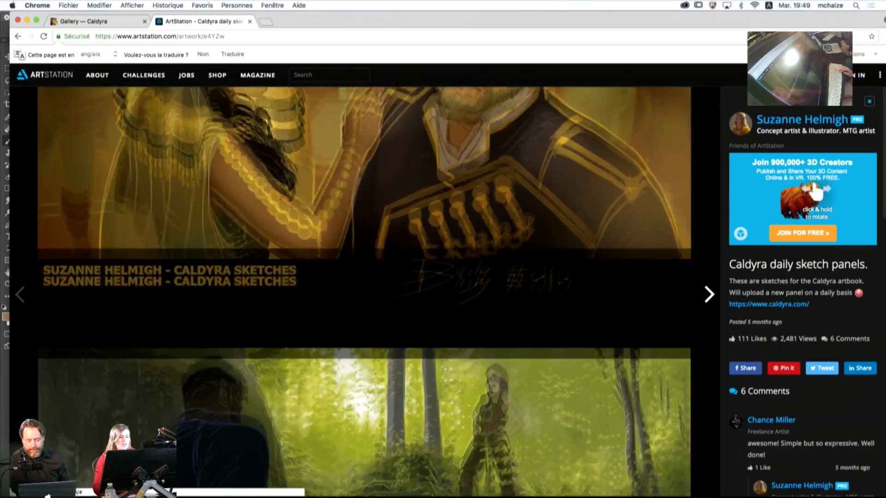
scroll(365, 277, "down", 5)
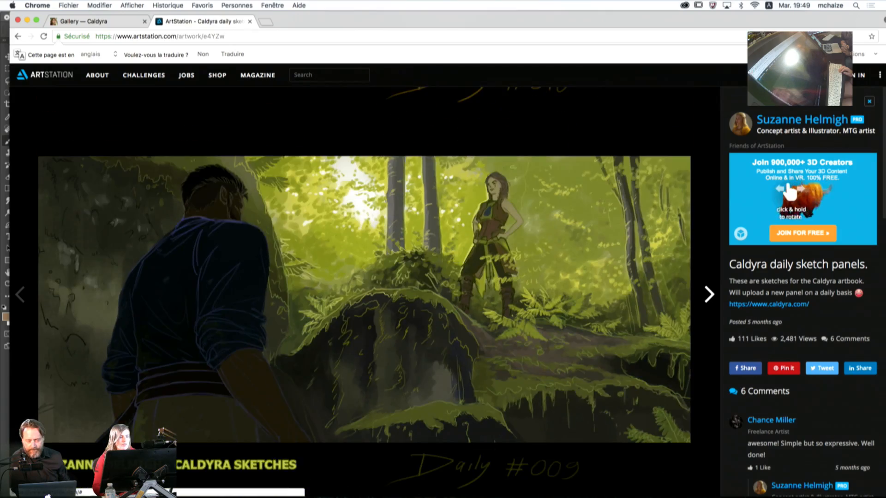
scroll(365, 276, "down", 8)
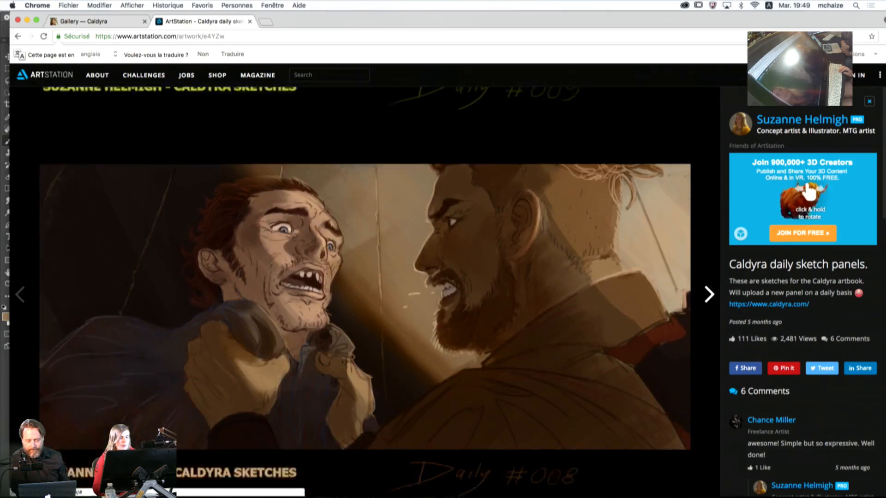
scroll(365, 277, "down", 4)
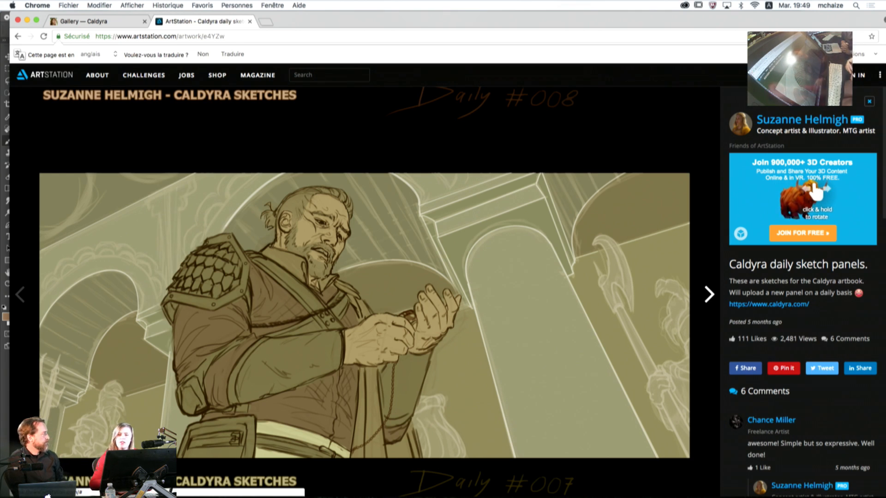
left_click(871, 102)
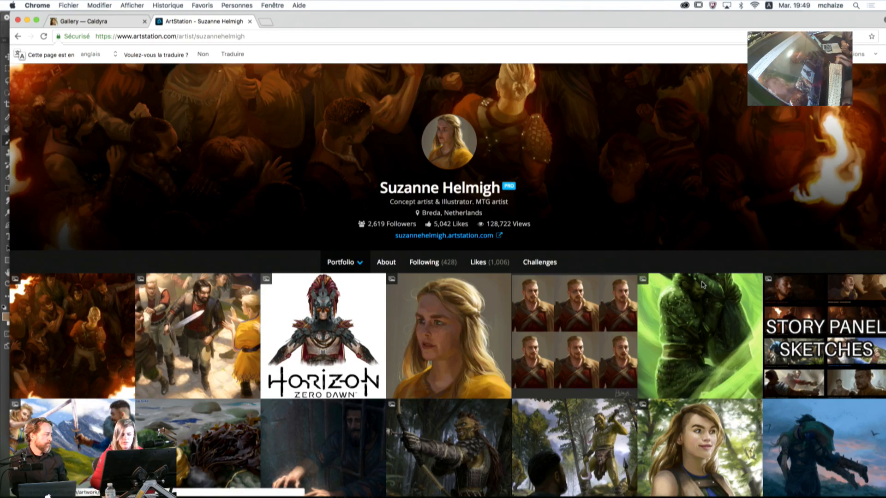
Step: Browse further down the portfolio and open the artwork Cannibal design 09 rendered
scroll(699, 284, "down", 3)
scroll(699, 283, "down", 10)
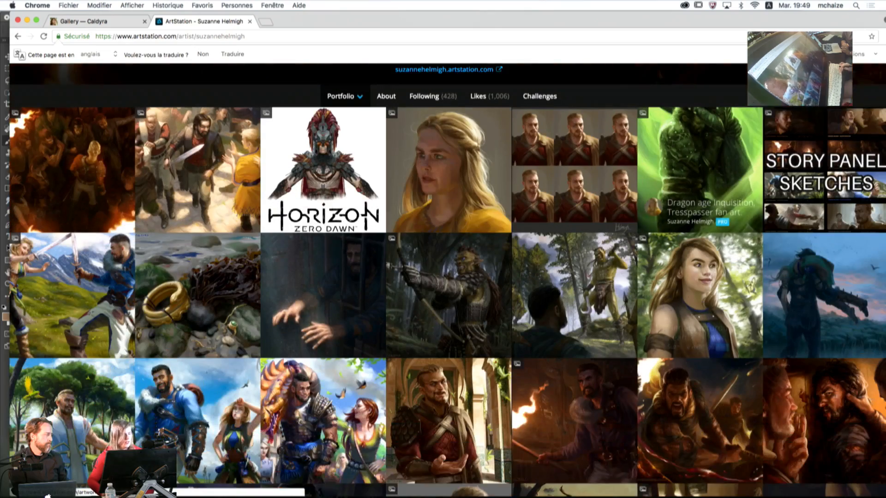
scroll(569, 342, "down", 5)
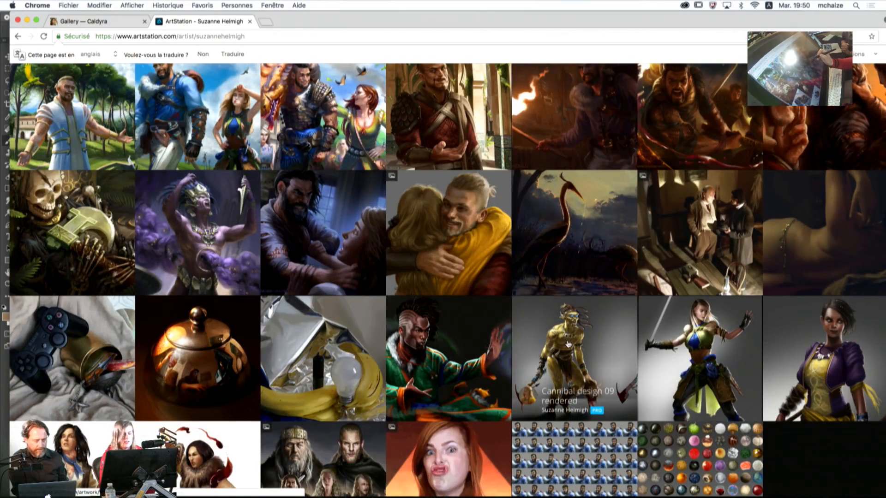
left_click(570, 349)
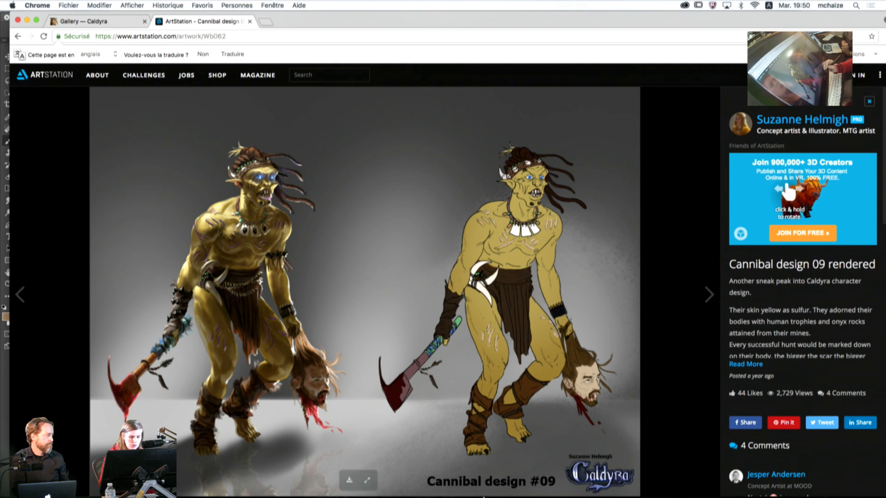
Step: Switch to Photoshop and add a new empty layer directly above Layer 49 in the Rotgar portrait
left_click(546, 479)
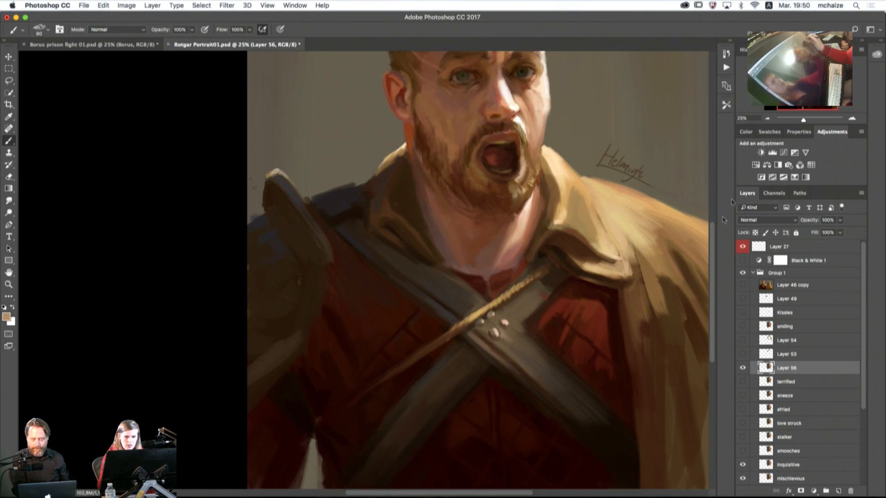
left_click_drag(663, 244, 801, 342)
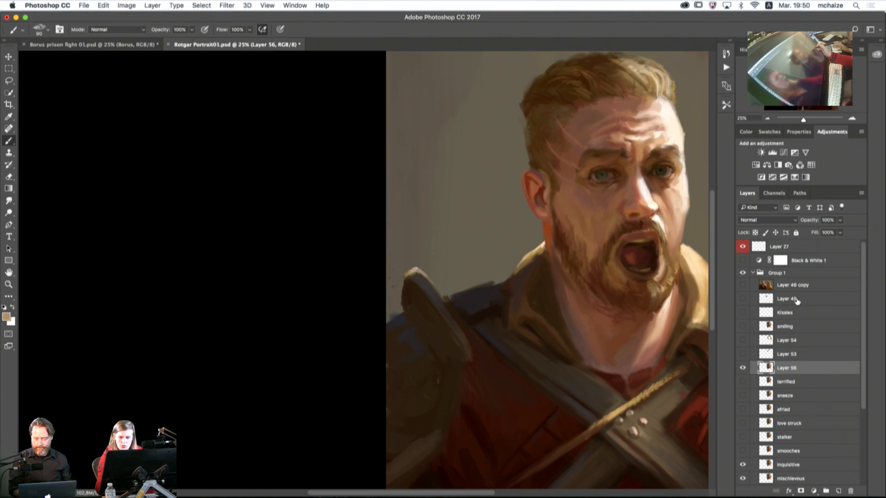
left_click(797, 301)
left_click(839, 491)
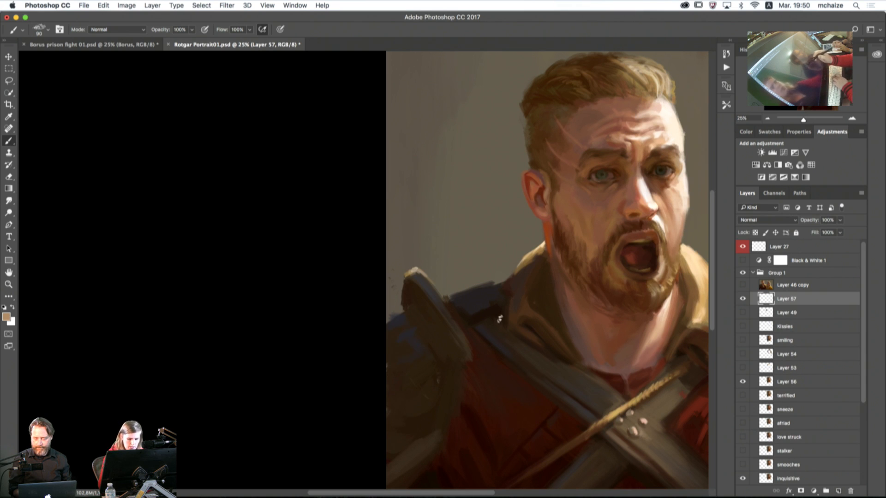
Step: Draw a tan filled circle about 1151 px wide with the Ellipse Tool on the black area beside the portrait
left_click(8, 261)
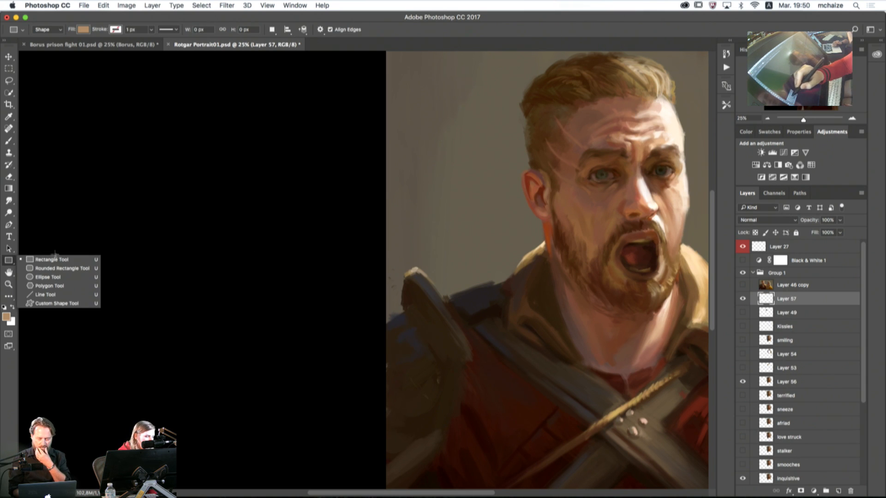
left_click(48, 277)
left_click_drag(201, 202, 338, 401)
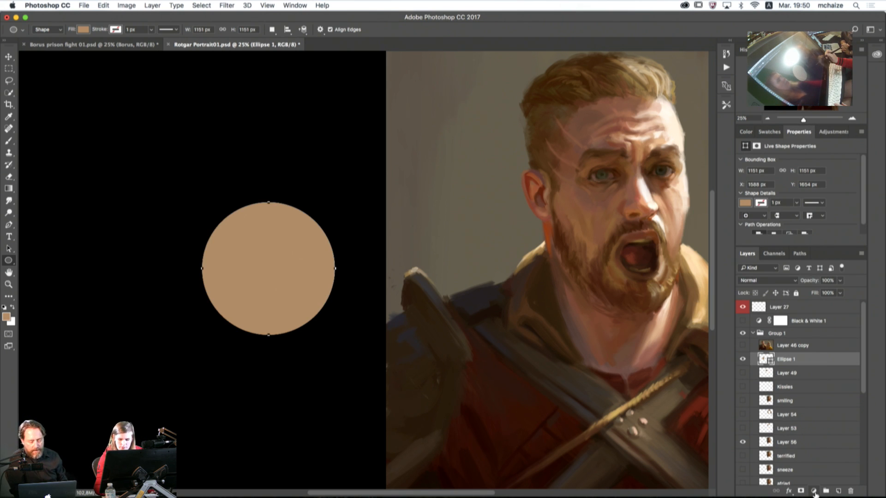
Step: Add a Levels adjustment layer clipped to the circle, and activate its layer mask with the Brush tool
left_click(815, 493)
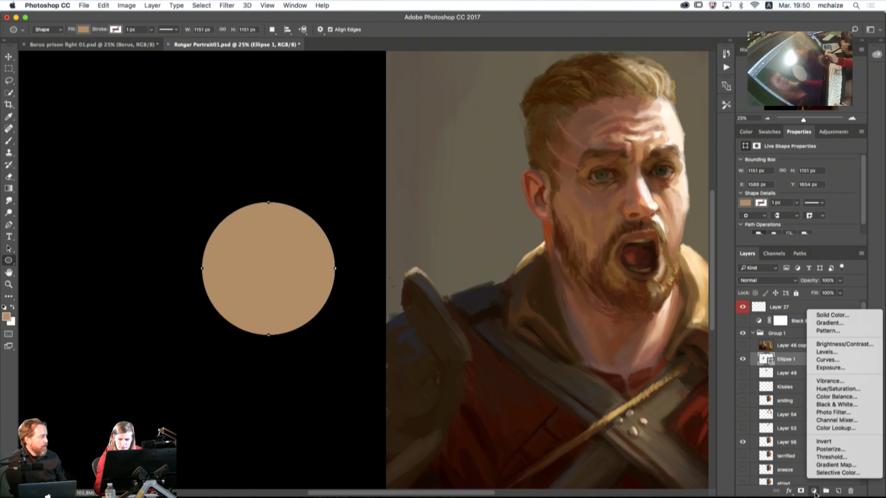
left_click(830, 353)
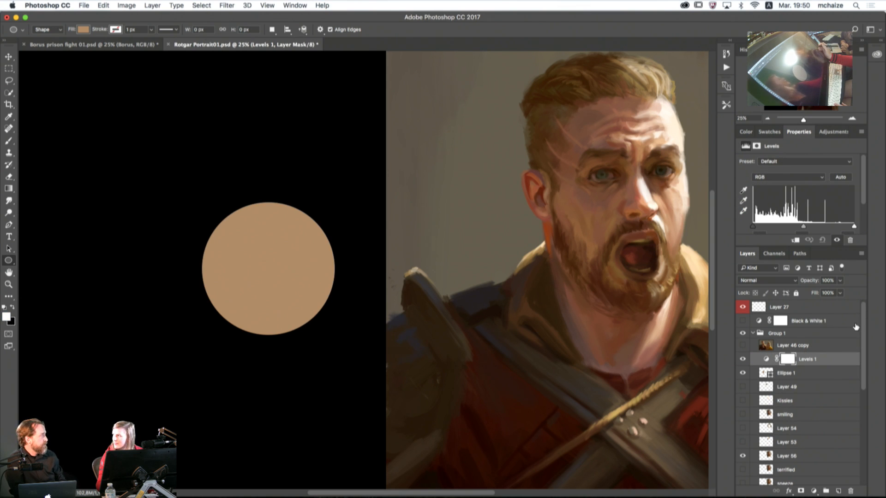
left_click(814, 366, "alt")
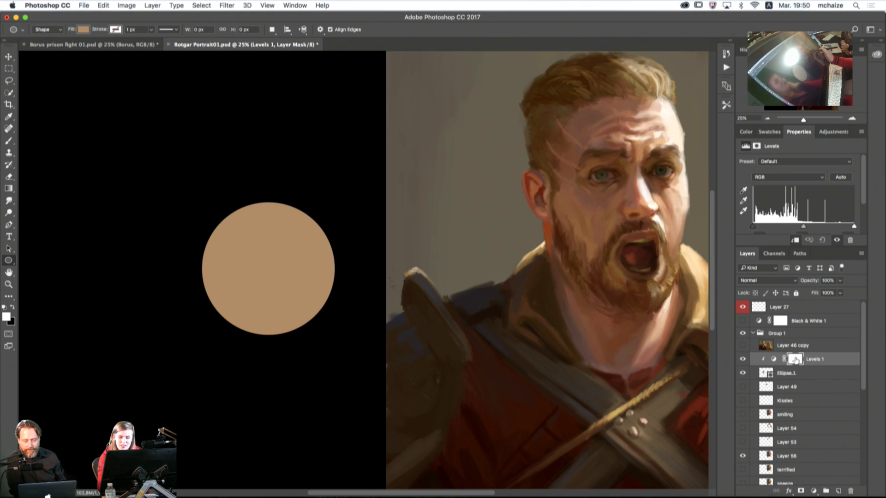
left_click(795, 360)
key("b")
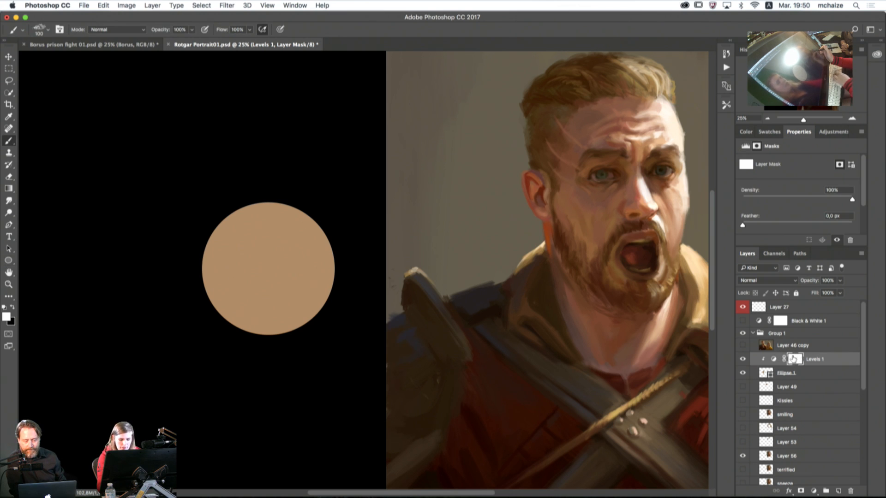
Step: Enlarge the textured brush to 700 px for painting on the Levels 1 mask
key("bracketright")
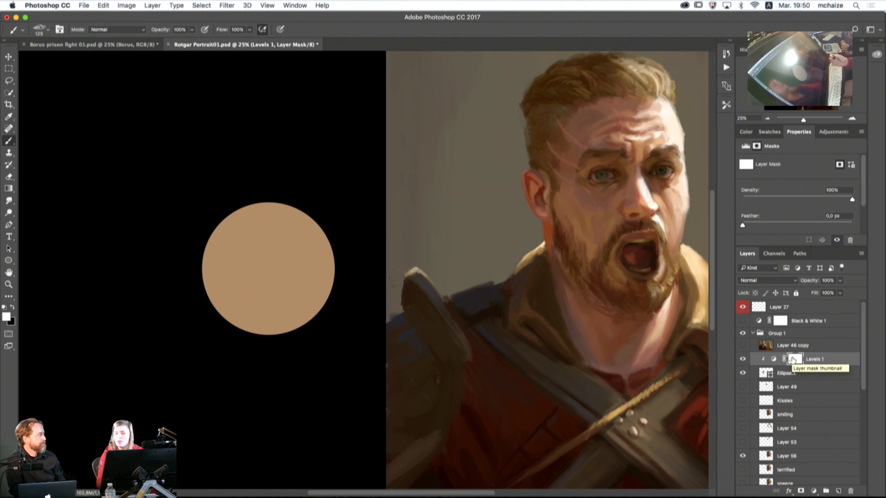
key("bracketright")
key("bracketright")
key("bracketright")
key("bracketright")
key("bracketright")
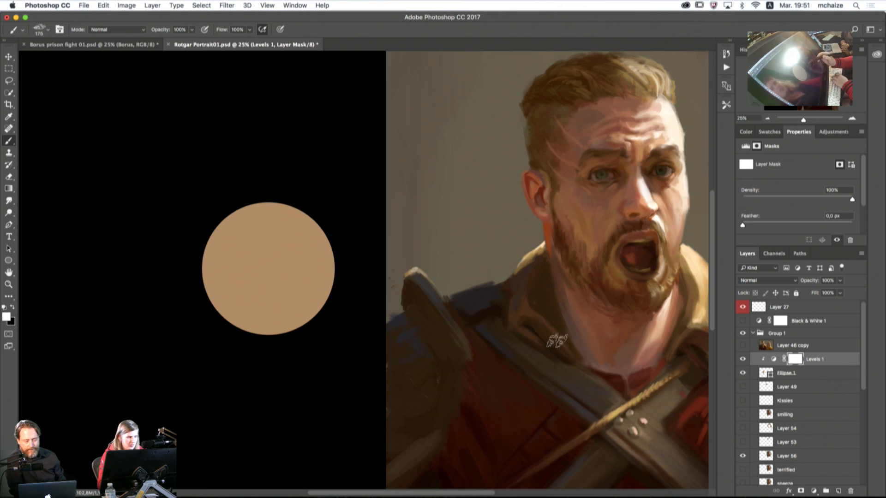
key("bracketright")
key("bracketright")
key("bracketright")
key("bracketright")
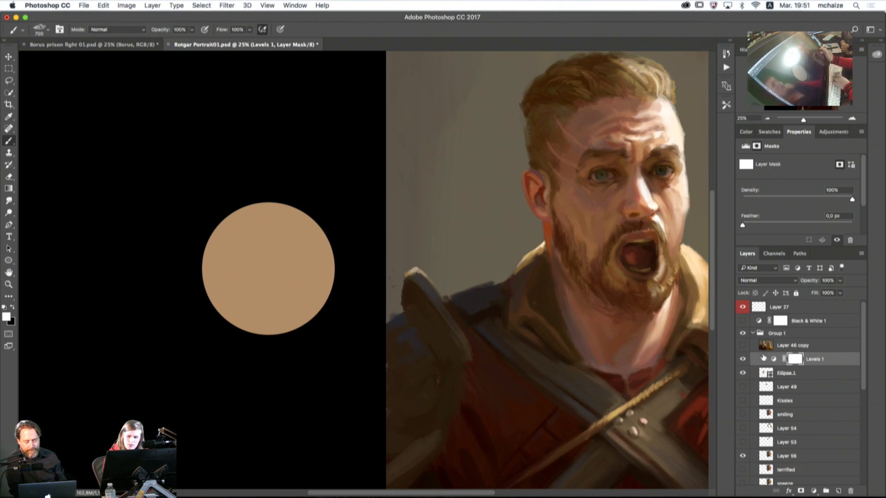
Step: Hide and reshow the circle and its Levels 1 adjustment, and release and restore the clipping between them
left_click(743, 360)
left_click(743, 373)
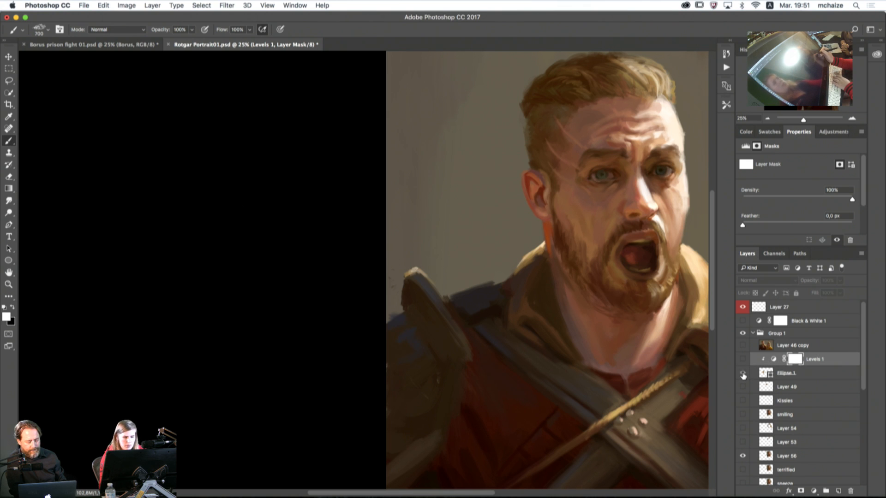
left_click(743, 373)
left_click(743, 360)
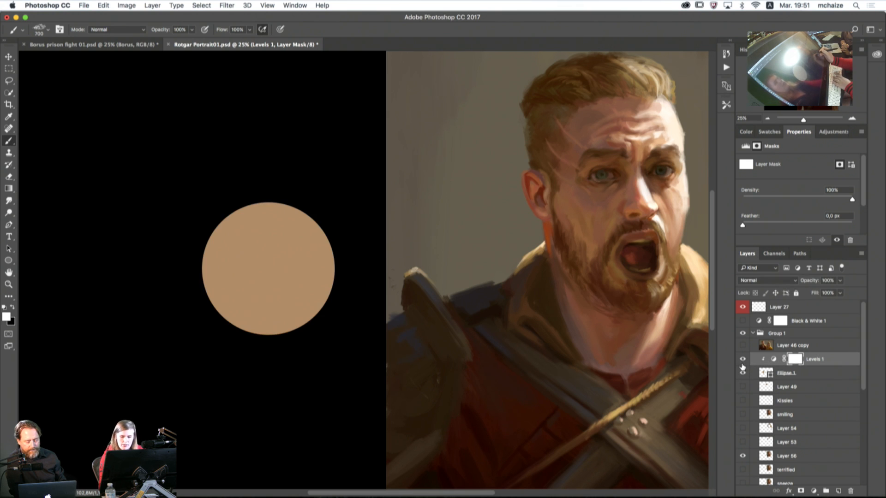
left_click(806, 365, "alt")
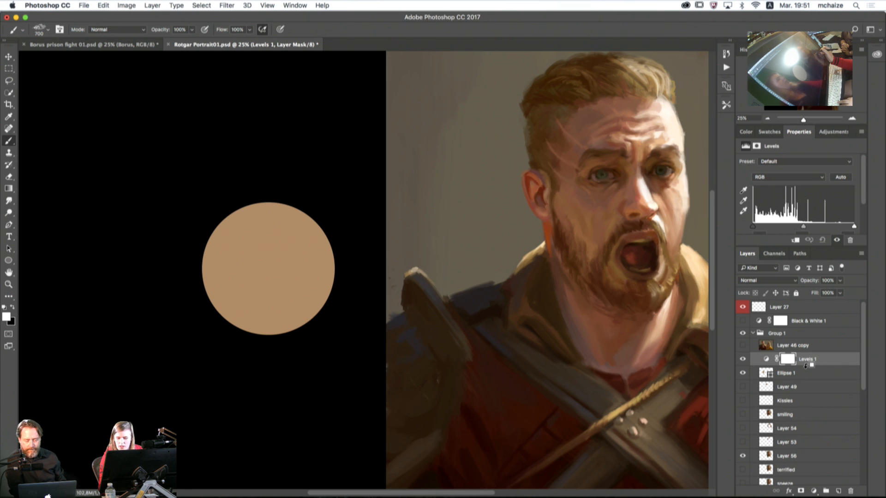
left_click(806, 365, "alt")
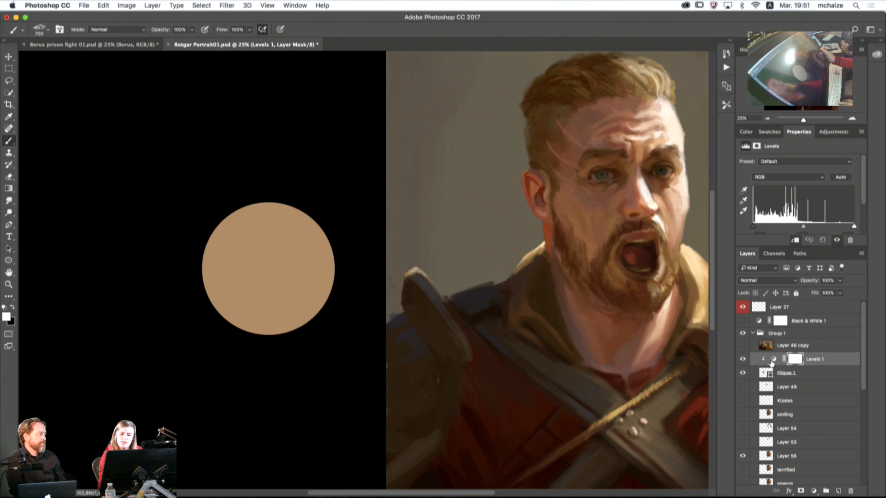
Step: Darken the circle strongly with the Levels 1 midtones, and fill the adjustment's mask with black using the Paint Bucket
left_click(773, 359)
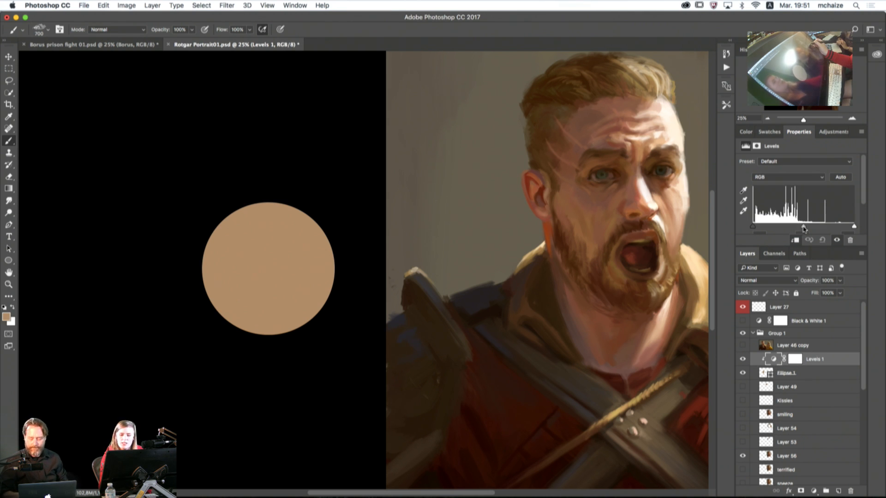
left_click_drag(802, 229, 837, 230)
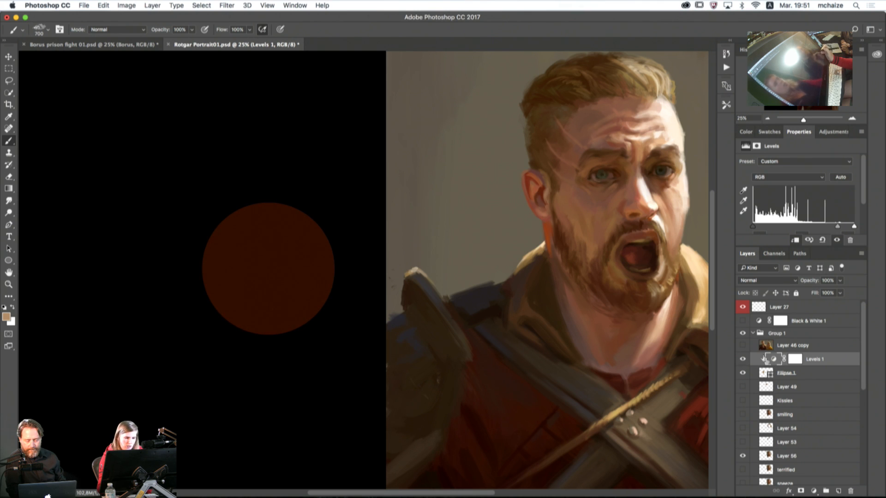
left_click(794, 359)
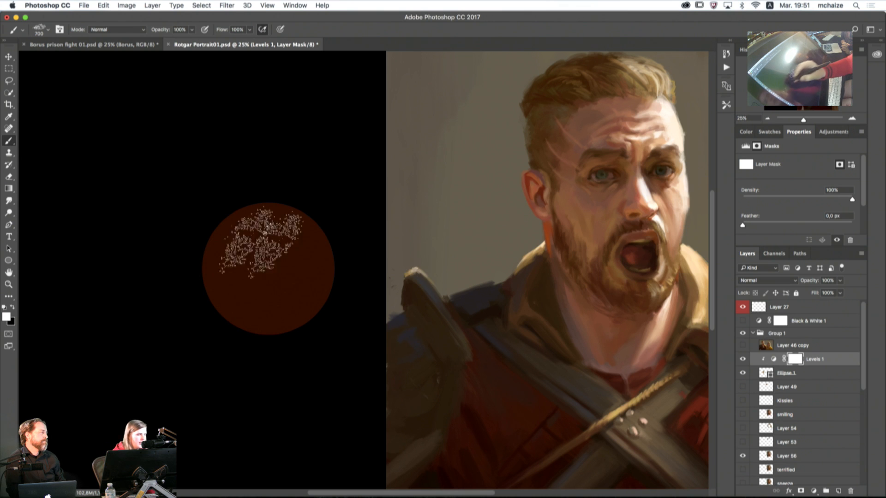
left_click(14, 192)
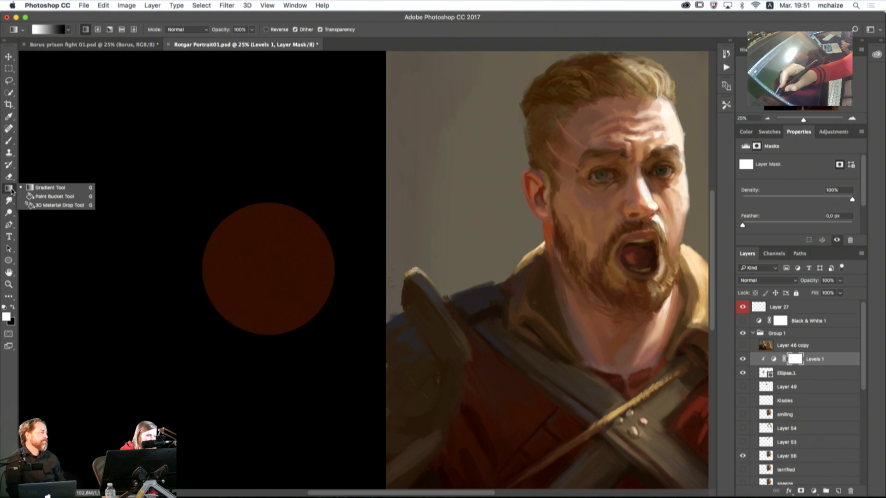
left_click(51, 197)
key("x")
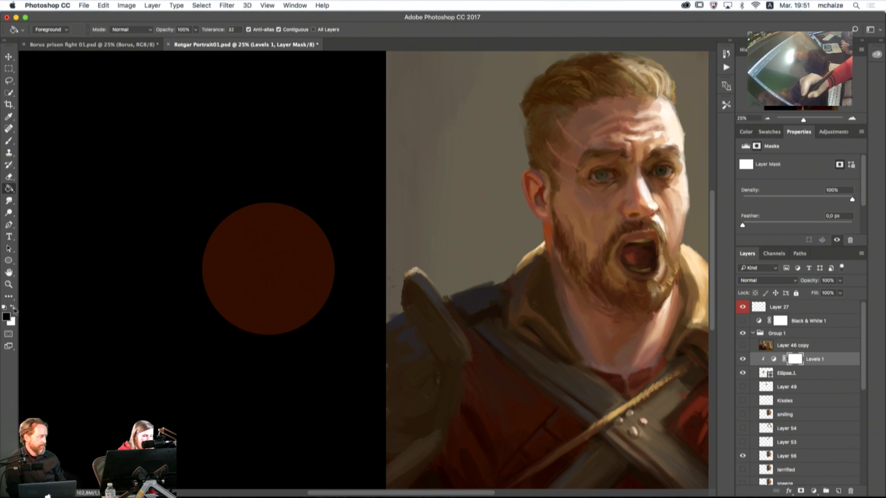
left_click(294, 394)
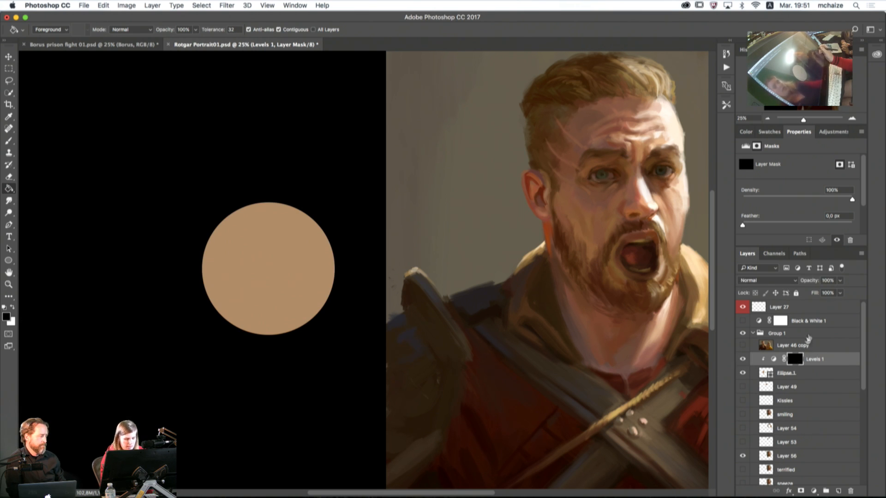
Step: Paint white on the Levels 1 mask with the textured brush to shade the lower part of the circle
key("b")
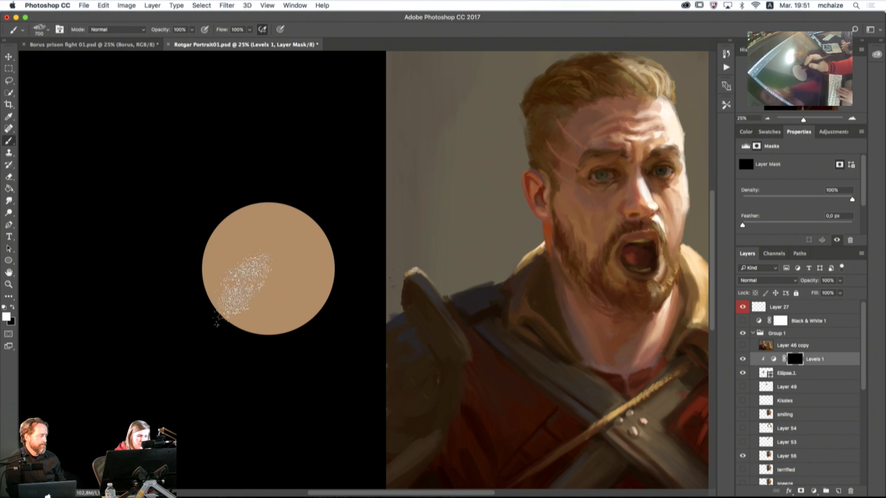
mouse_move(203, 286)
left_mouse_down()
mouse_move(273, 323)
mouse_move(302, 324)
left_mouse_up()
mouse_move(220, 309)
left_mouse_down()
mouse_move(315, 322)
mouse_move(258, 324)
mouse_move(204, 278)
mouse_move(227, 301)
mouse_move(302, 327)
mouse_move(358, 295)
left_mouse_up()
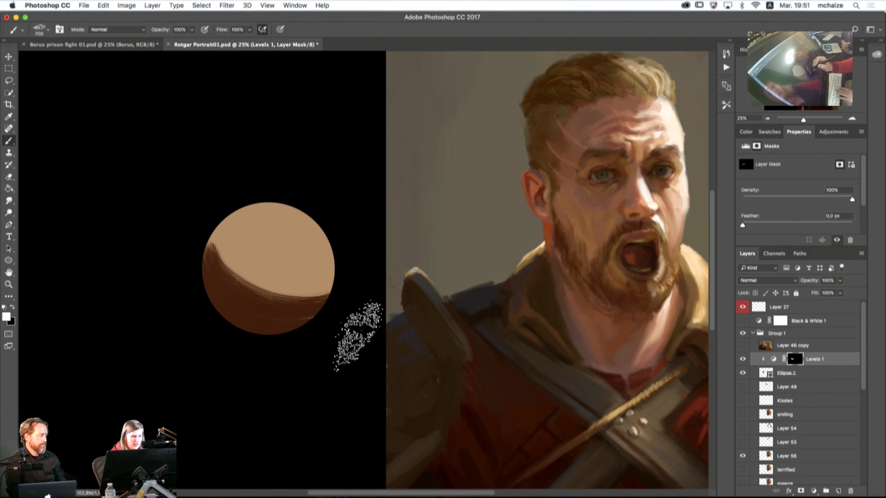
Step: Choose the soft round 100 px brush preset and enlarge it to 700 px
left_click(46, 32)
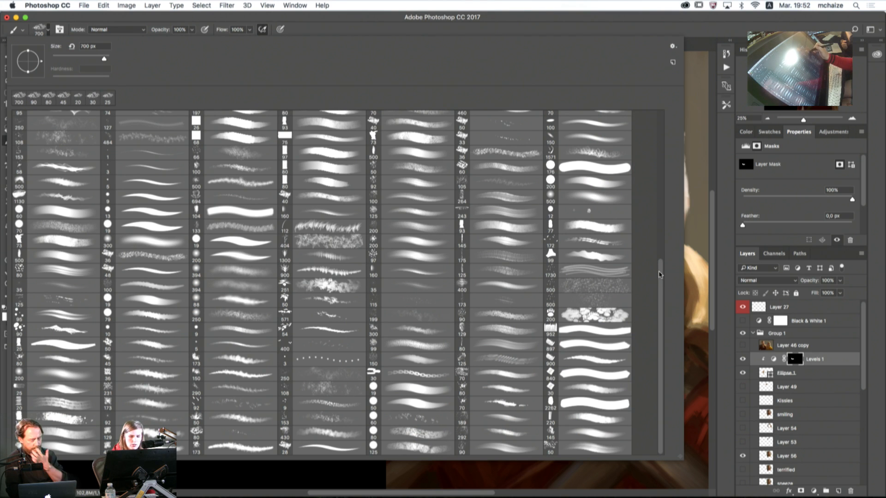
left_click_drag(661, 276, 659, 115)
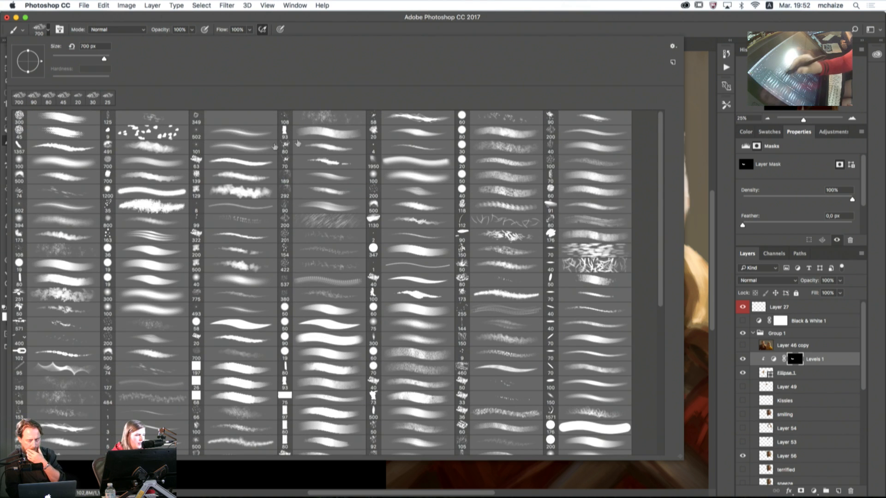
left_click(76, 162)
left_click(545, 31)
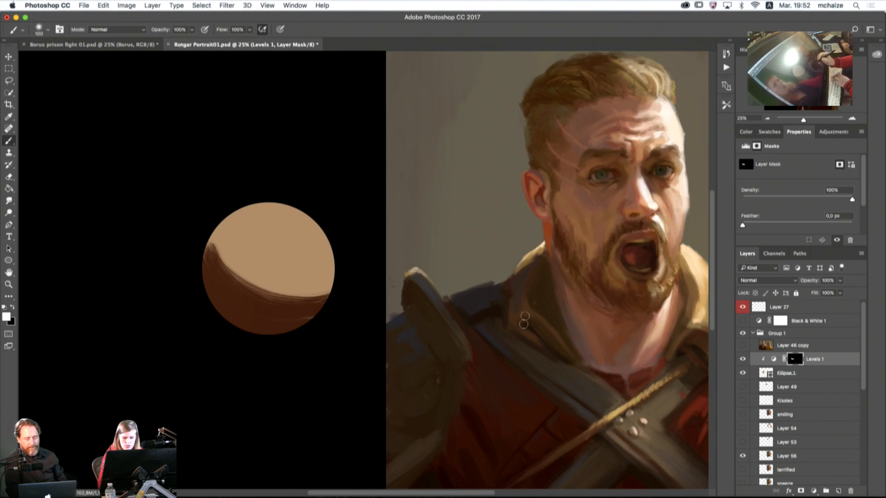
key("]")
key("]")
key("]")
key("]")
key("]")
key("]")
key("]")
key("]")
key("]")
key("]")
Step: Soften the shadow into spherical shading by alternating white and black strokes on the Levels 1 mask, leaving the upper centre lit
mouse_move(323, 310)
left_mouse_down()
mouse_move(220, 312)
mouse_move(213, 246)
mouse_move(204, 273)
mouse_move(240, 325)
mouse_move(330, 291)
mouse_move(308, 321)
mouse_move(219, 310)
mouse_move(210, 272)
mouse_move(280, 329)
mouse_move(334, 294)
left_mouse_up()
left_click(14, 310)
mouse_move(258, 277)
left_mouse_down()
mouse_move(276, 263)
mouse_move(267, 257)
mouse_move(265, 266)
mouse_move(245, 249)
mouse_move(295, 249)
mouse_move(256, 258)
mouse_move(258, 247)
mouse_move(284, 249)
mouse_move(277, 261)
mouse_move(271, 242)
left_mouse_up()
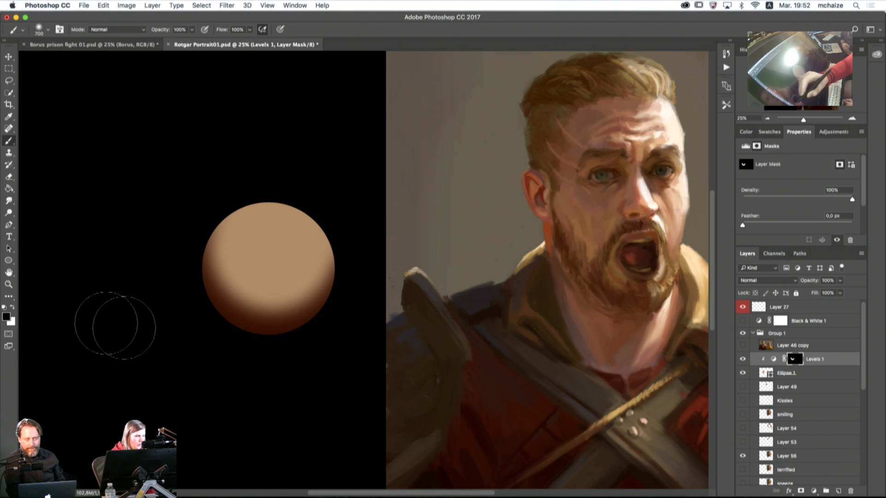
left_click(13, 307)
mouse_move(149, 325)
left_mouse_down()
mouse_move(207, 319)
mouse_move(201, 242)
mouse_move(198, 296)
mouse_move(287, 321)
mouse_move(342, 270)
mouse_move(259, 323)
mouse_move(216, 284)
mouse_move(304, 303)
mouse_move(326, 293)
mouse_move(213, 298)
mouse_move(209, 256)
mouse_move(278, 329)
mouse_move(347, 261)
mouse_move(334, 301)
mouse_move(236, 332)
mouse_move(212, 217)
mouse_move(336, 200)
mouse_move(305, 326)
mouse_move(249, 185)
mouse_move(289, 190)
mouse_move(358, 270)
mouse_move(294, 191)
mouse_move(188, 231)
mouse_move(182, 254)
mouse_move(289, 179)
mouse_move(373, 309)
mouse_move(339, 303)
mouse_move(335, 230)
mouse_move(343, 252)
mouse_move(326, 206)
left_mouse_up()
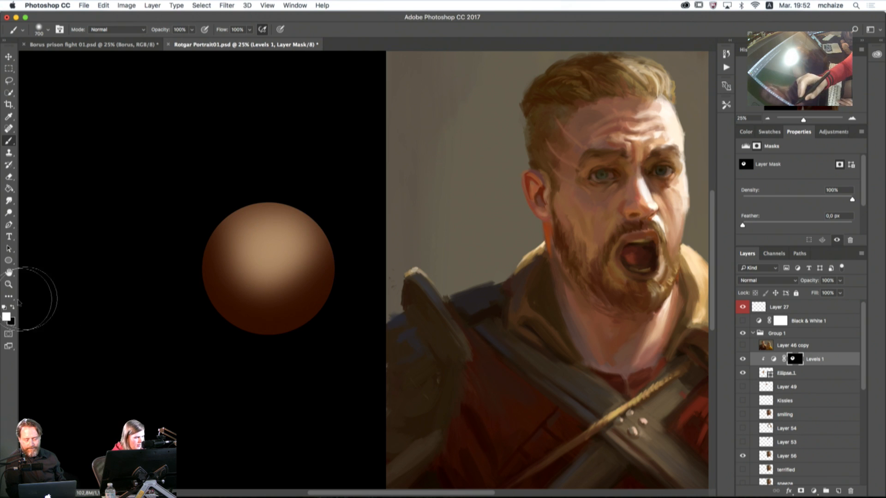
left_click(13, 307)
mouse_move(284, 259)
left_mouse_down()
mouse_move(258, 258)
mouse_move(291, 265)
left_mouse_up()
Step: Add a second Levels adjustment layer above Levels 1 and clip it to the circle
left_click(814, 492)
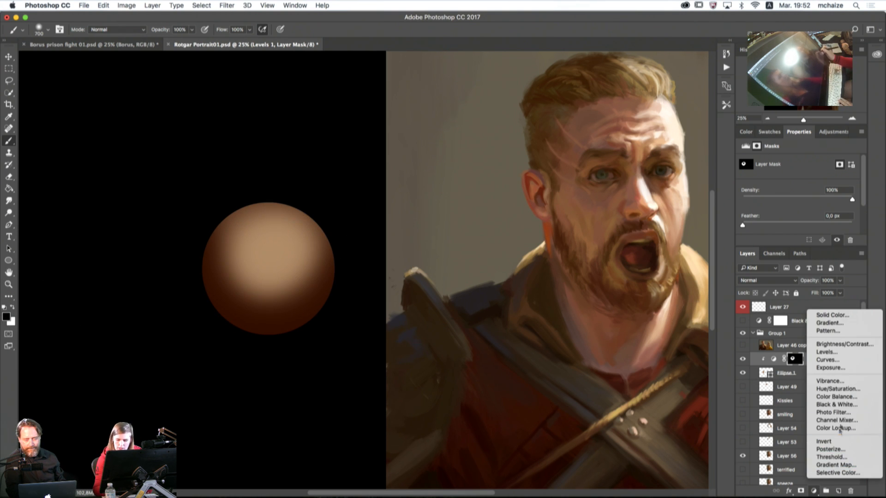
left_click(826, 356)
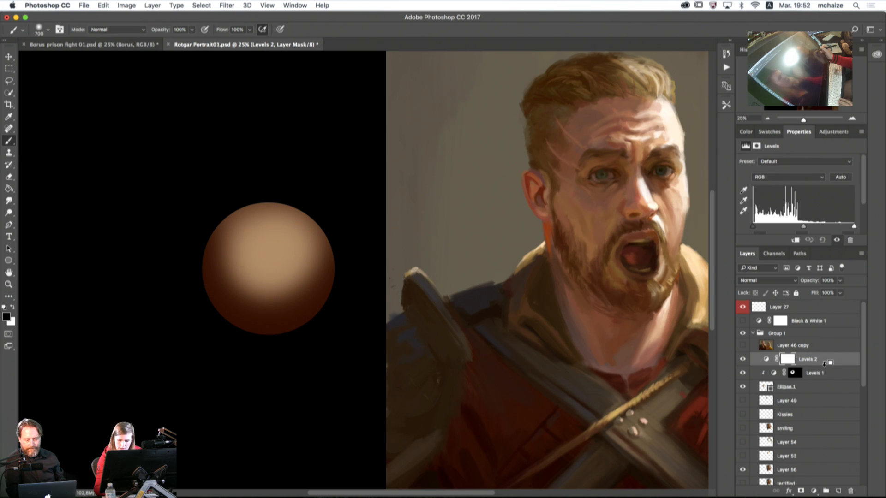
left_click(824, 364, "alt")
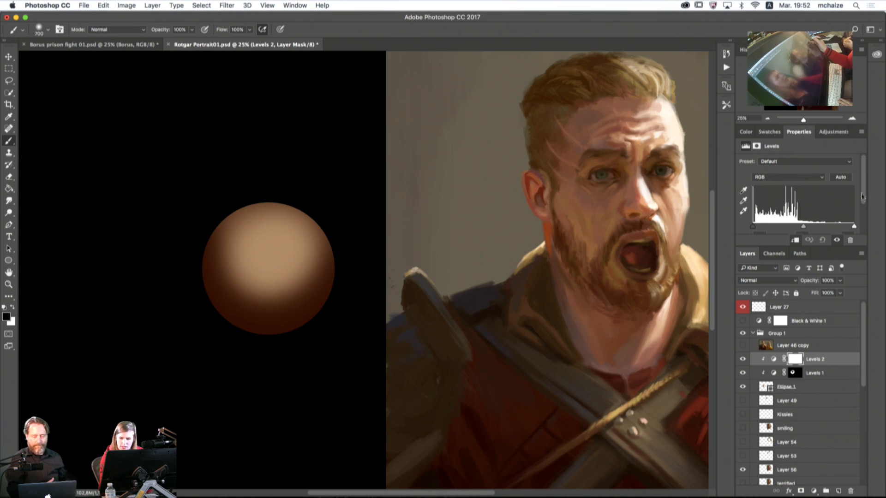
Step: Brighten the sphere in Levels 2 with the midtone input at 1.32 and the white input at 211
scroll(865, 207, "down", 1)
scroll(865, 207, "down", 2)
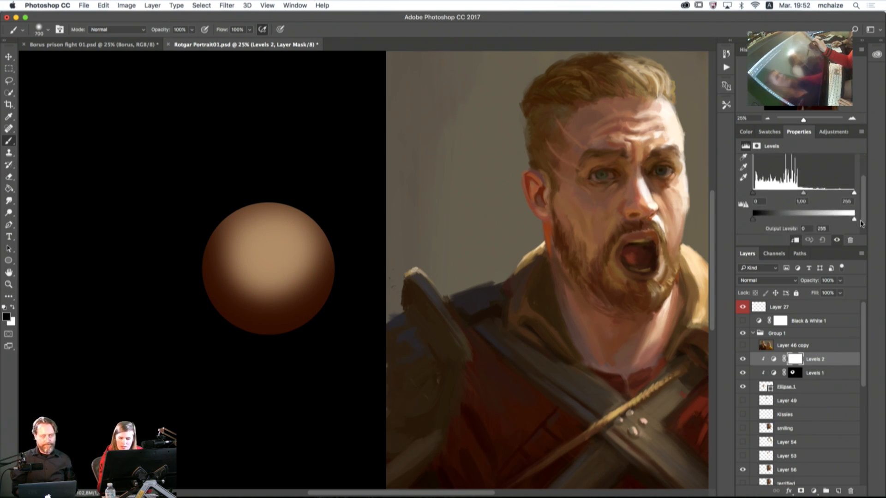
mouse_move(753, 197)
left_mouse_down()
mouse_move(793, 200)
mouse_move(753, 199)
left_mouse_up()
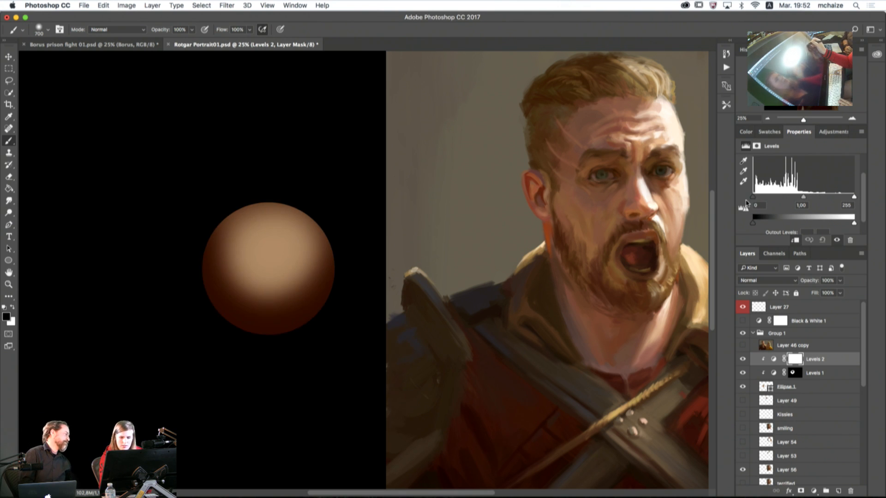
left_click_drag(854, 198, 803, 199)
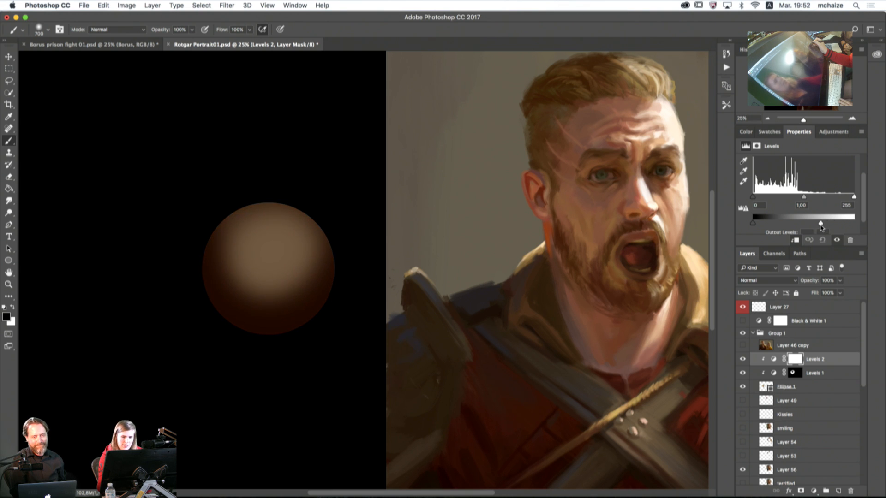
left_click_drag(821, 227, 855, 225)
mouse_move(753, 225)
left_mouse_down()
mouse_move(791, 226)
mouse_move(754, 224)
left_mouse_up()
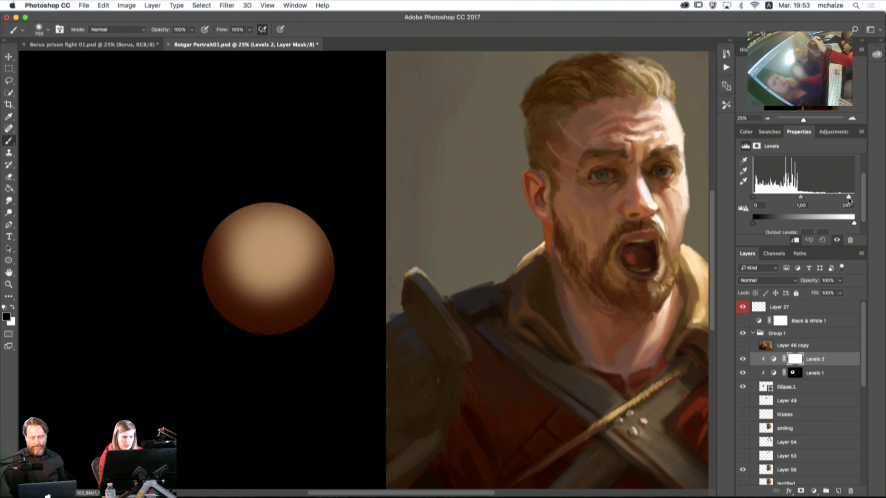
left_click_drag(849, 199, 841, 198)
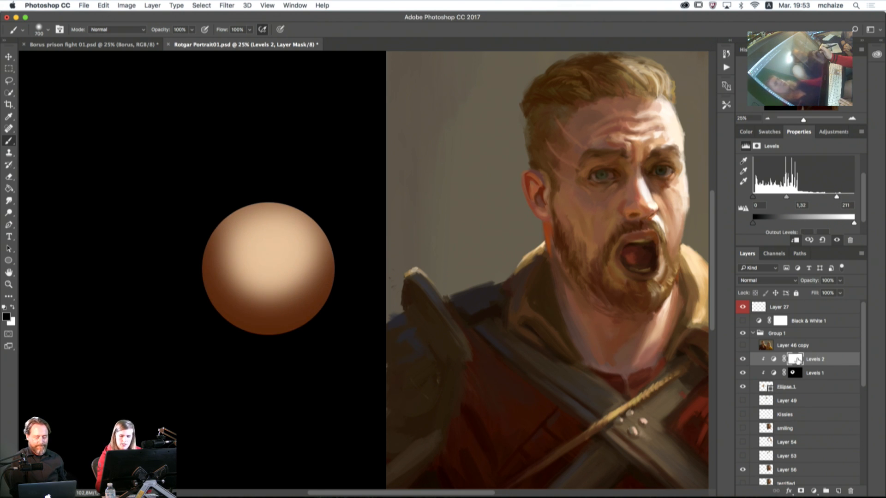
Step: Fill the Levels 2 layer mask with black using the Paint Bucket
left_click(795, 359)
left_click(10, 189)
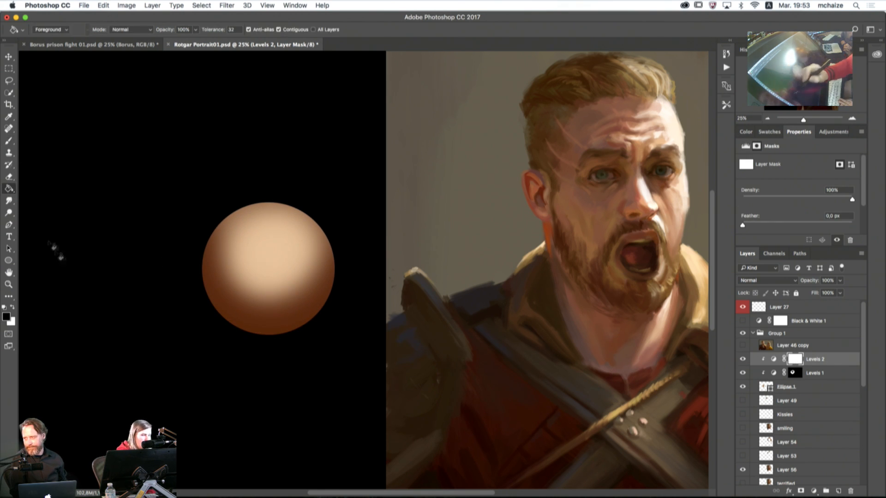
left_click(304, 300)
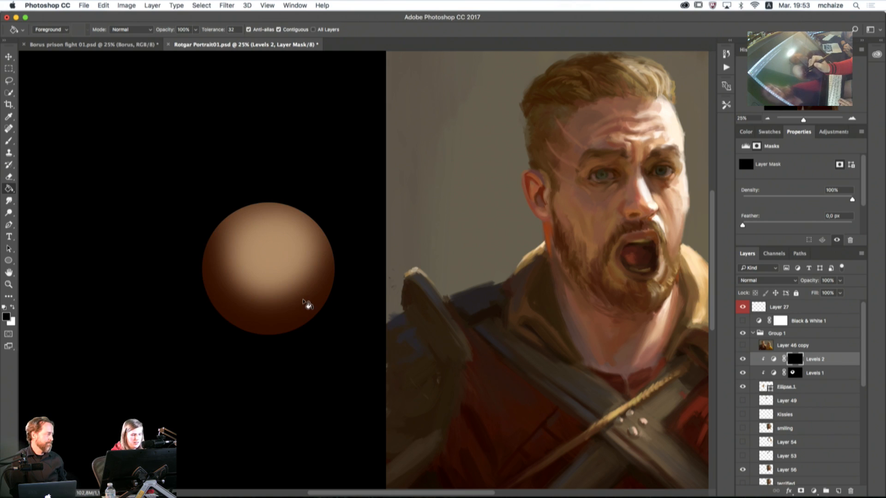
Step: Paint a soft highlight in white on the Levels 2 mask at the centre of the sphere's lit area
left_click(13, 308)
key("b")
key("bracketleft")
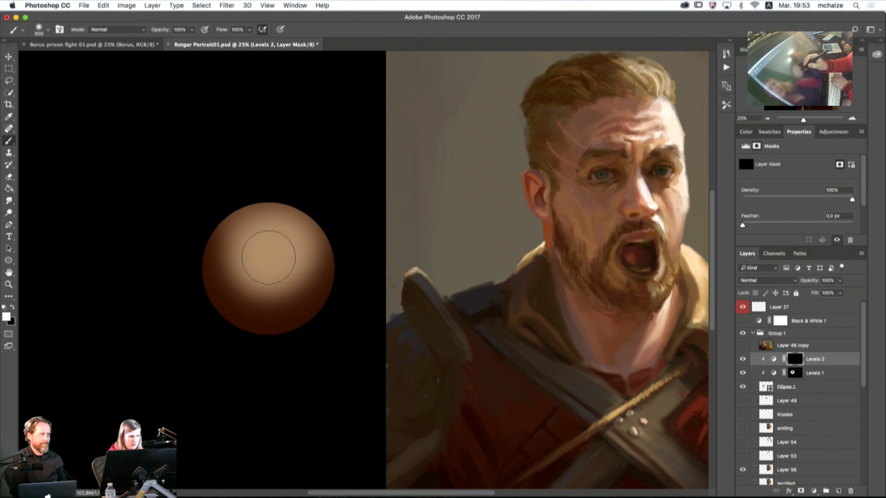
key("bracketleft")
key("bracketleft")
key("bracketright")
left_click(268, 256)
key("bracketright")
key("bracketright")
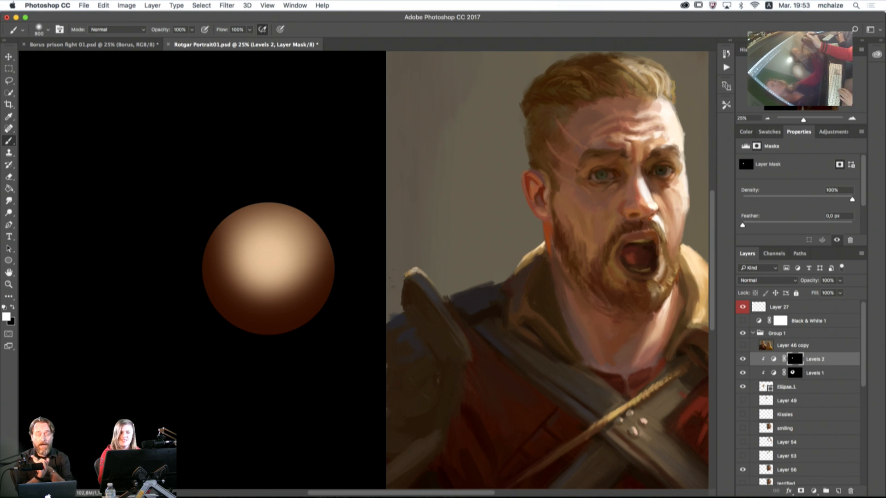
Step: Examine the portrait's face and the background above the signature at 66.67% zoom
left_click_drag(507, 277, 377, 298)
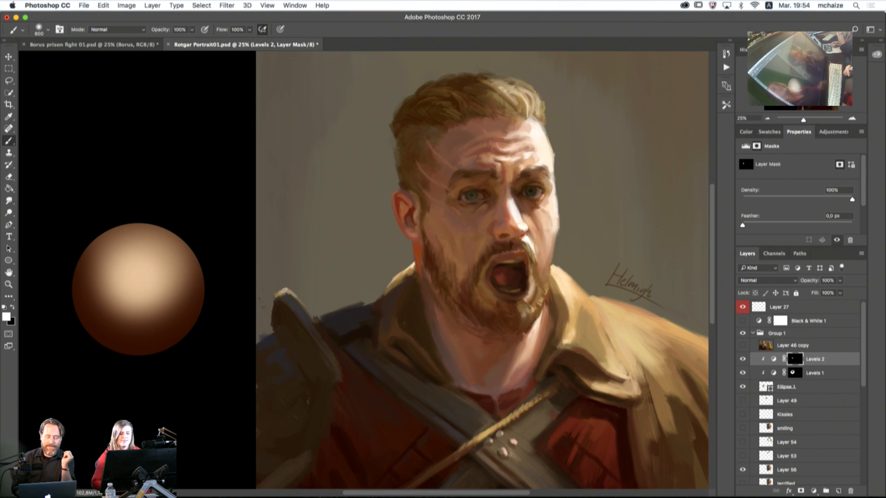
left_click_drag(603, 258, 255, 394)
left_click(853, 119)
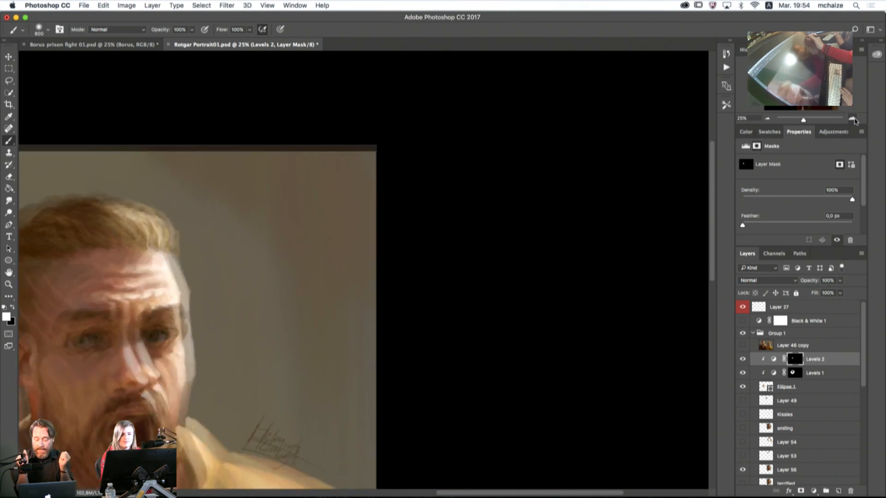
left_click(854, 119)
mouse_move(284, 343)
left_mouse_down()
mouse_move(500, 273)
mouse_move(500, 228)
mouse_move(530, 170)
mouse_move(509, 150)
mouse_move(472, 166)
mouse_move(447, 165)
left_mouse_up()
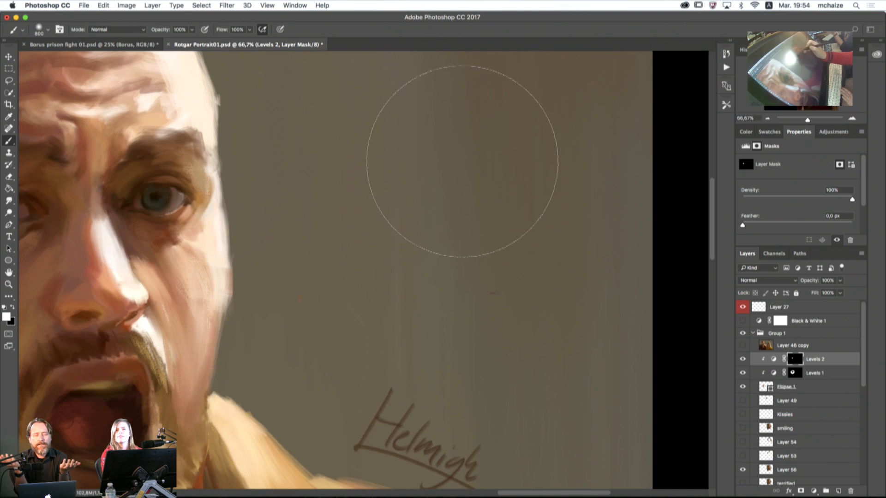
left_click_drag(426, 273, 464, 268)
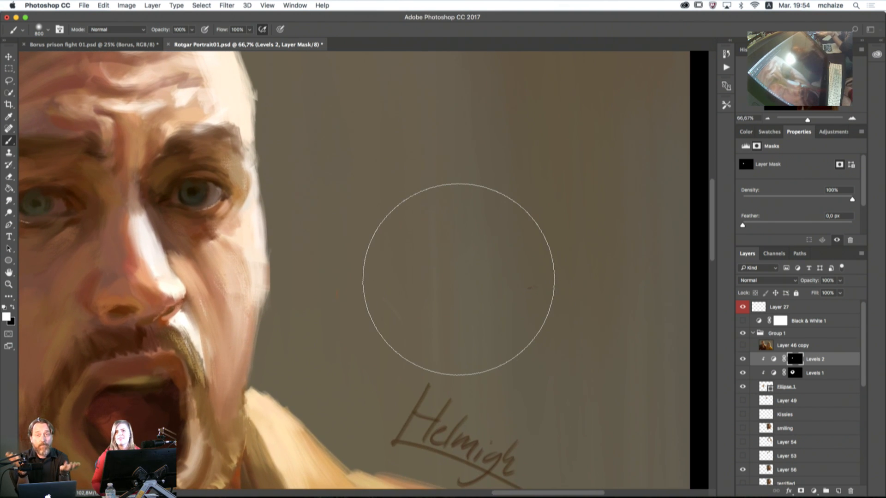